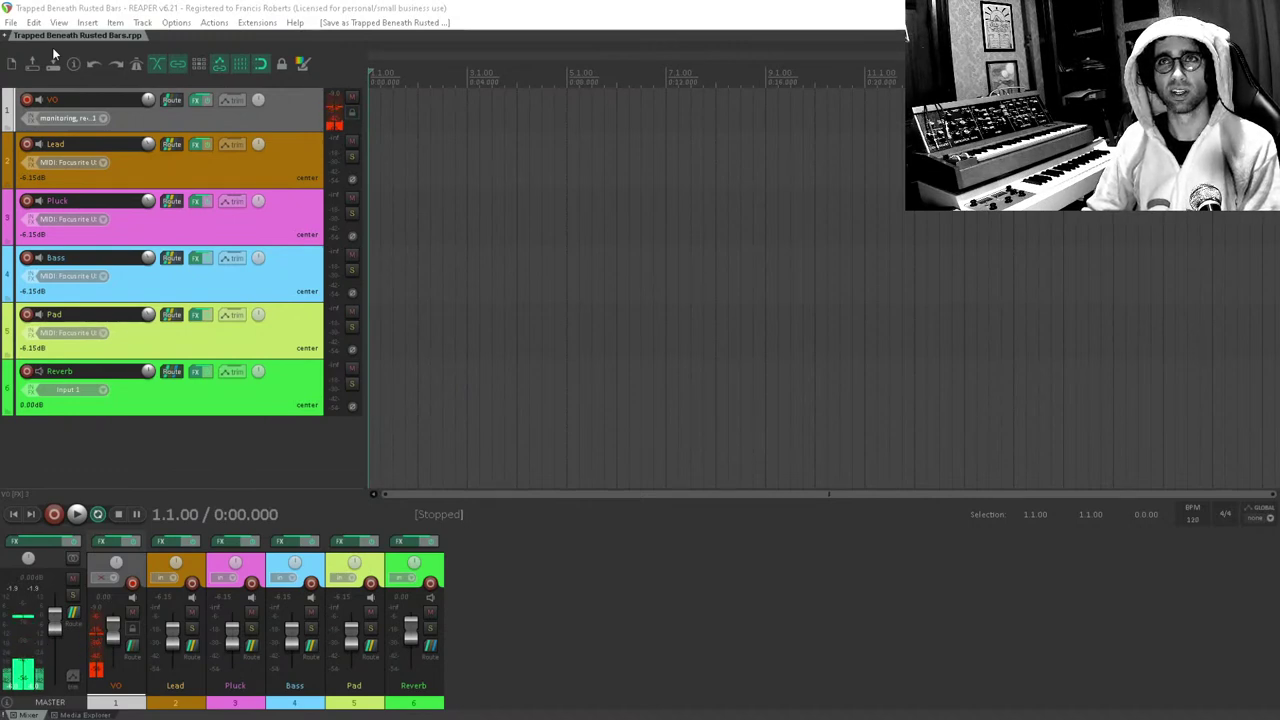
# Review the effect chains on the Lead, Pluck, Bass, Pad and Reverb tracks.
pyautogui.click(167, 3)
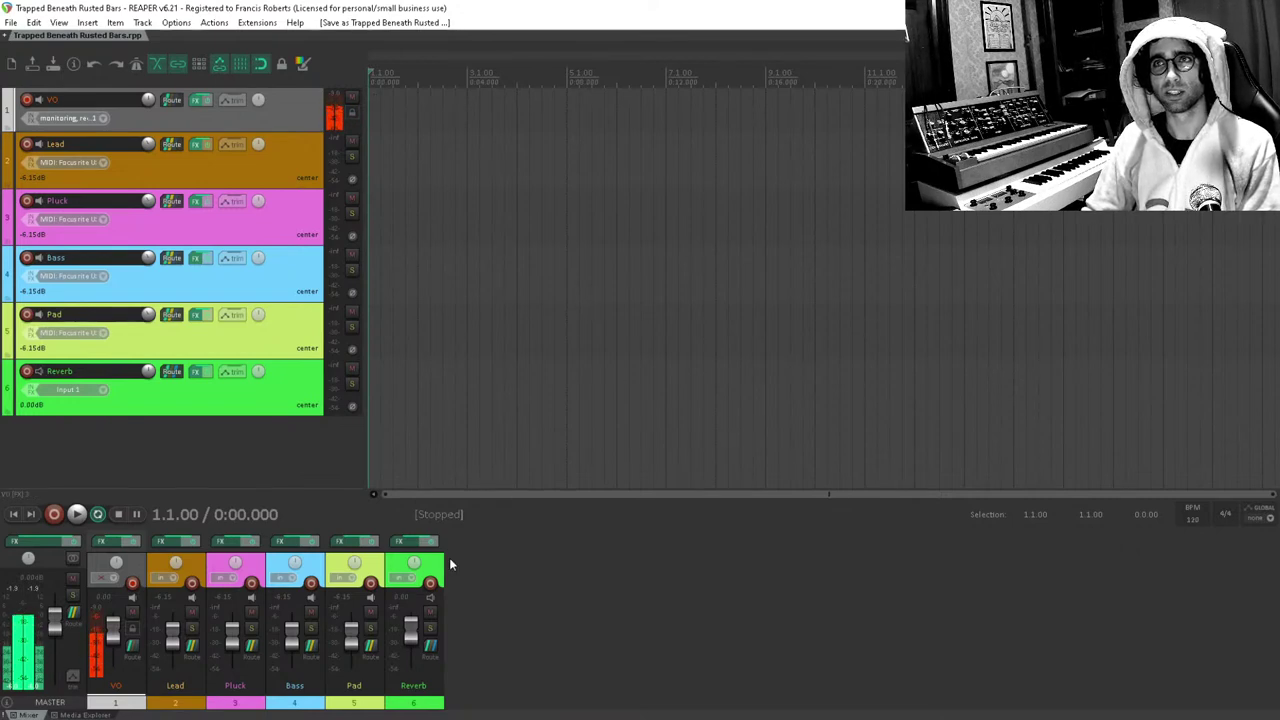
pyautogui.click(205, 184)
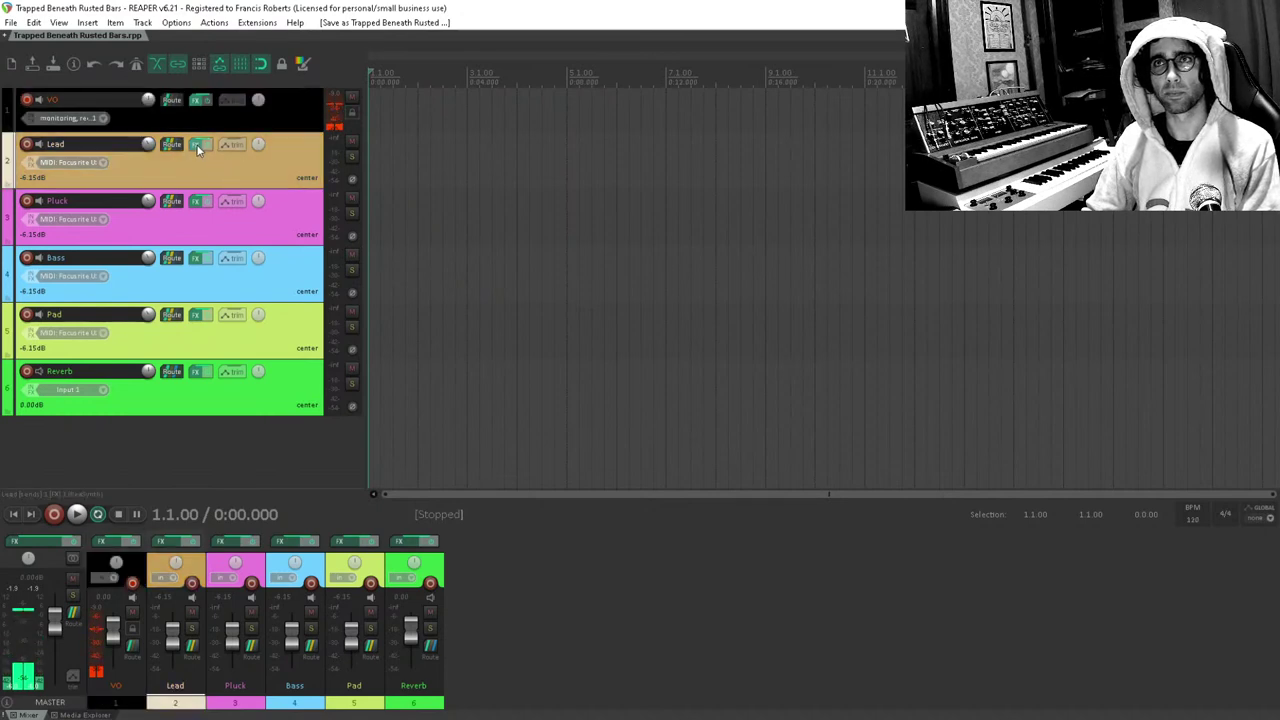
pyautogui.click(196, 145)
pyautogui.click(136, 166)
pyautogui.press('Escape')
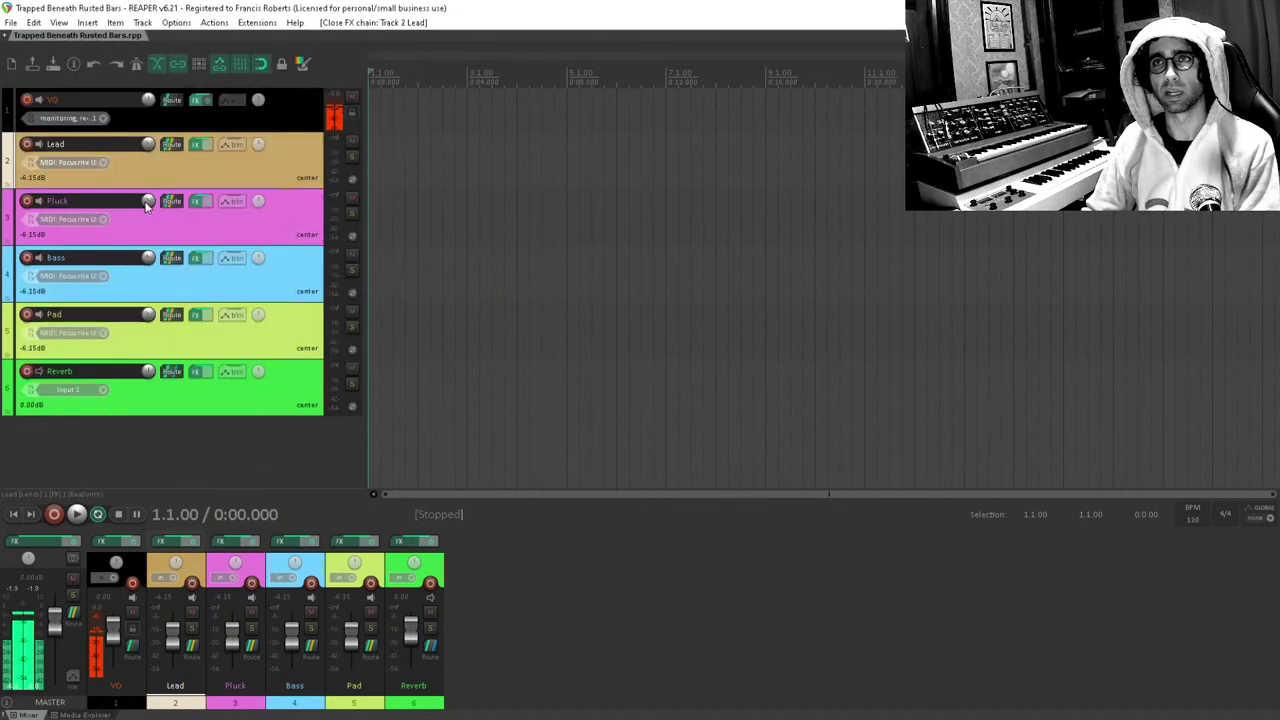
pyautogui.click(195, 202)
pyautogui.press('Escape')
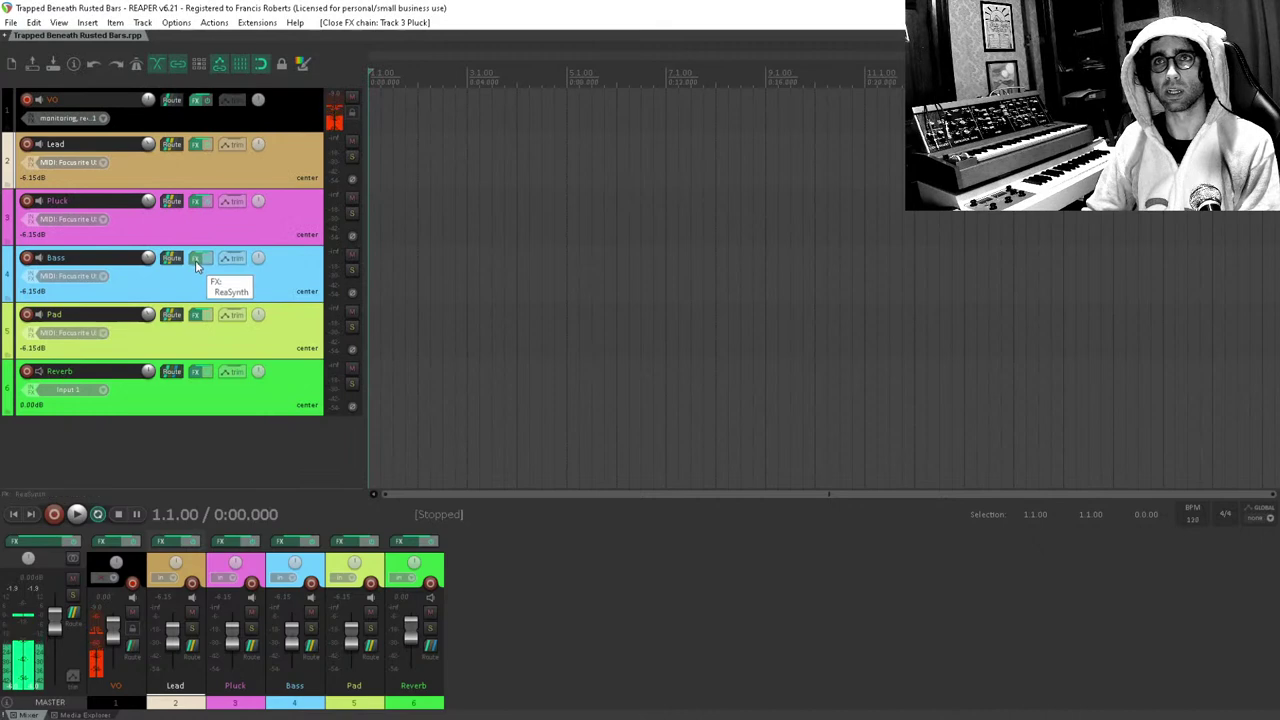
pyautogui.click(196, 259)
pyautogui.press('Escape')
pyautogui.click(197, 316)
pyautogui.press('Escape')
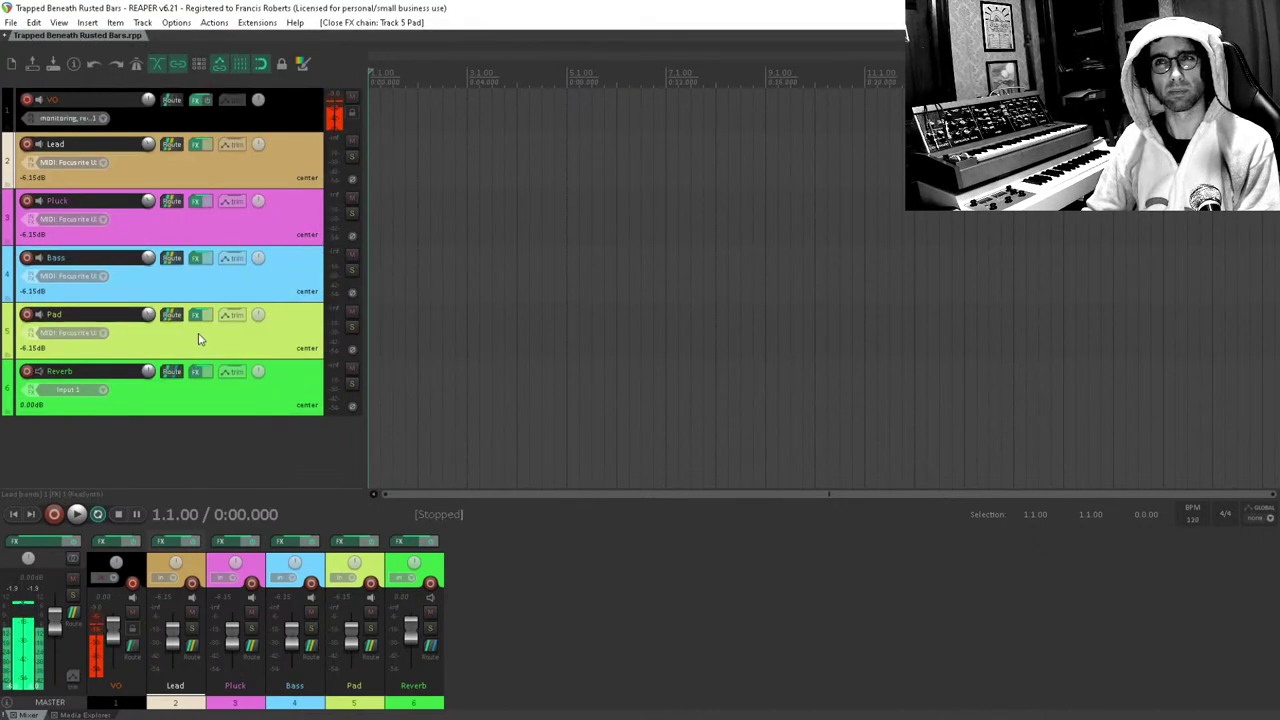
pyautogui.click(195, 372)
pyautogui.press('Escape')
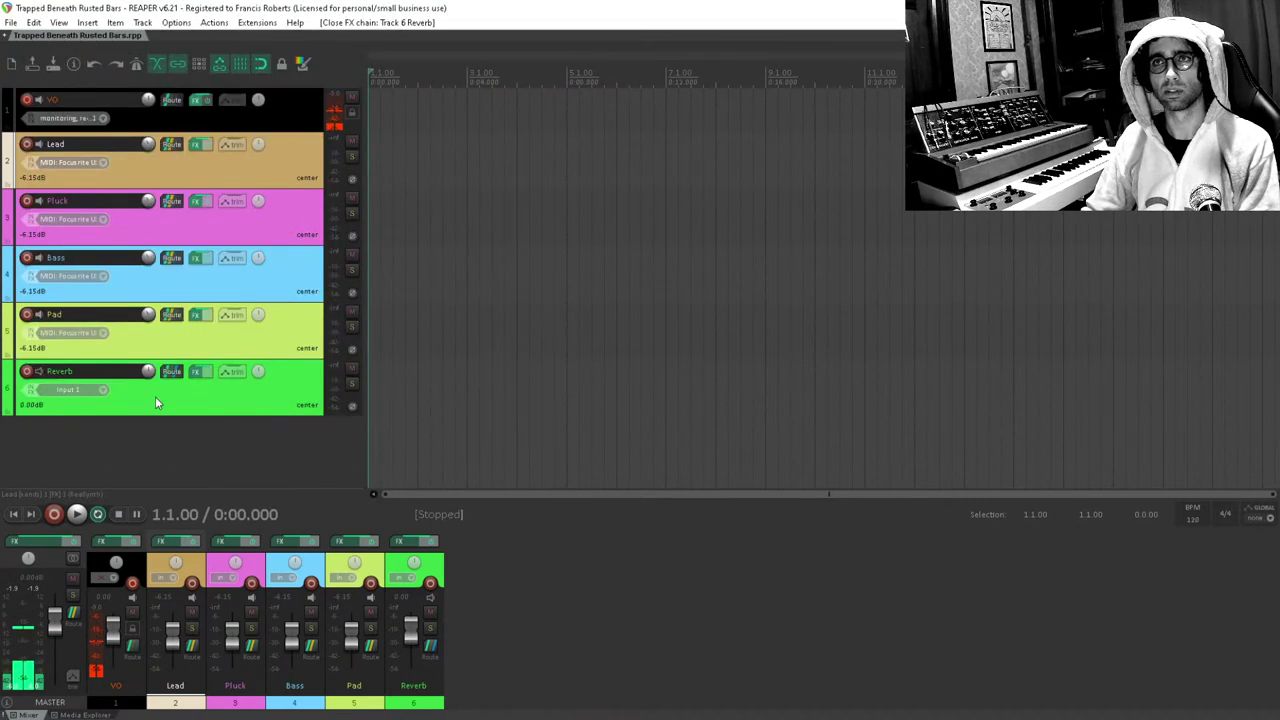
pyautogui.click(197, 372)
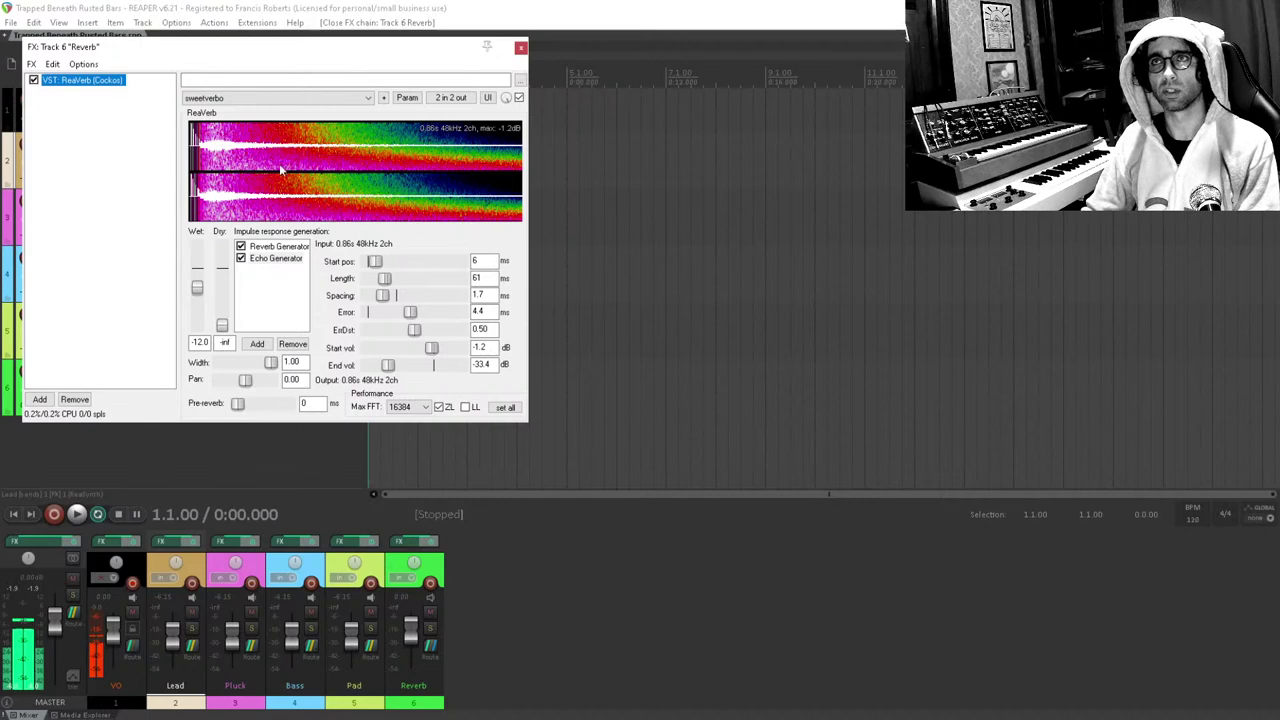
pyautogui.press('Escape')
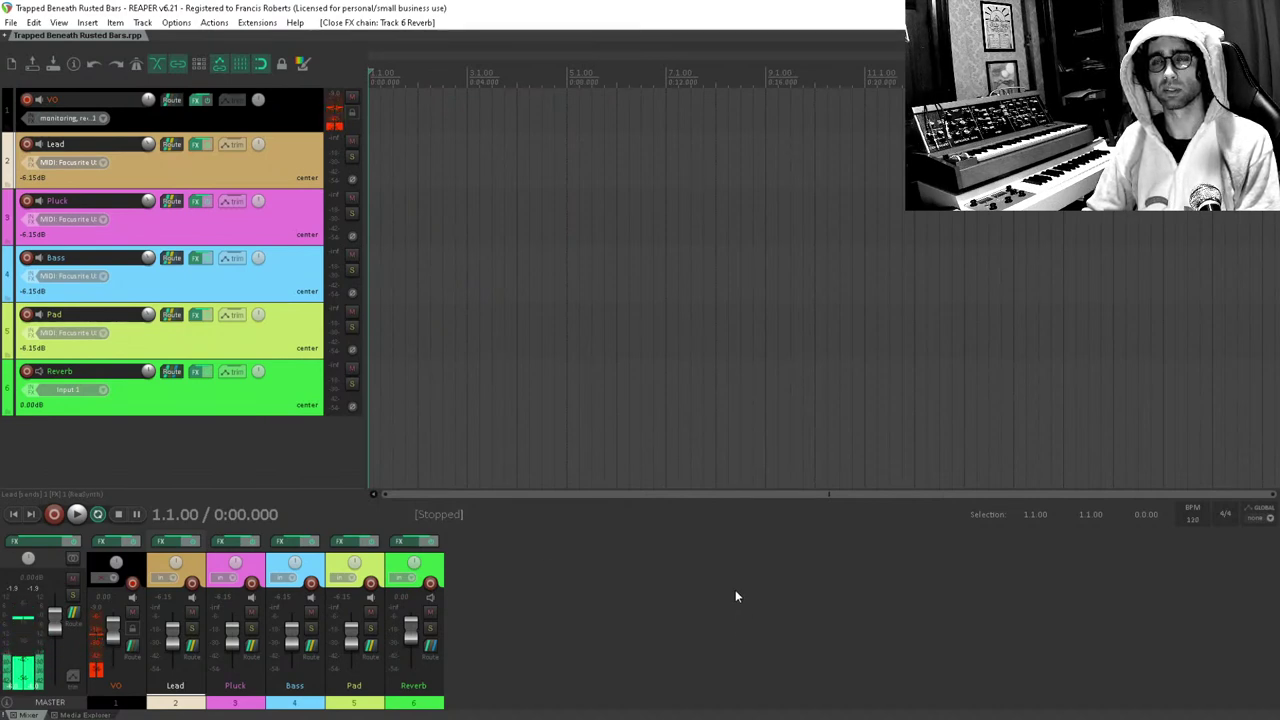
# Lower the Reverb track's volume to -5.89 dB.
pyautogui.moveTo(148, 371); pyautogui.dragTo(148, 384)
pyautogui.click(200, 443)
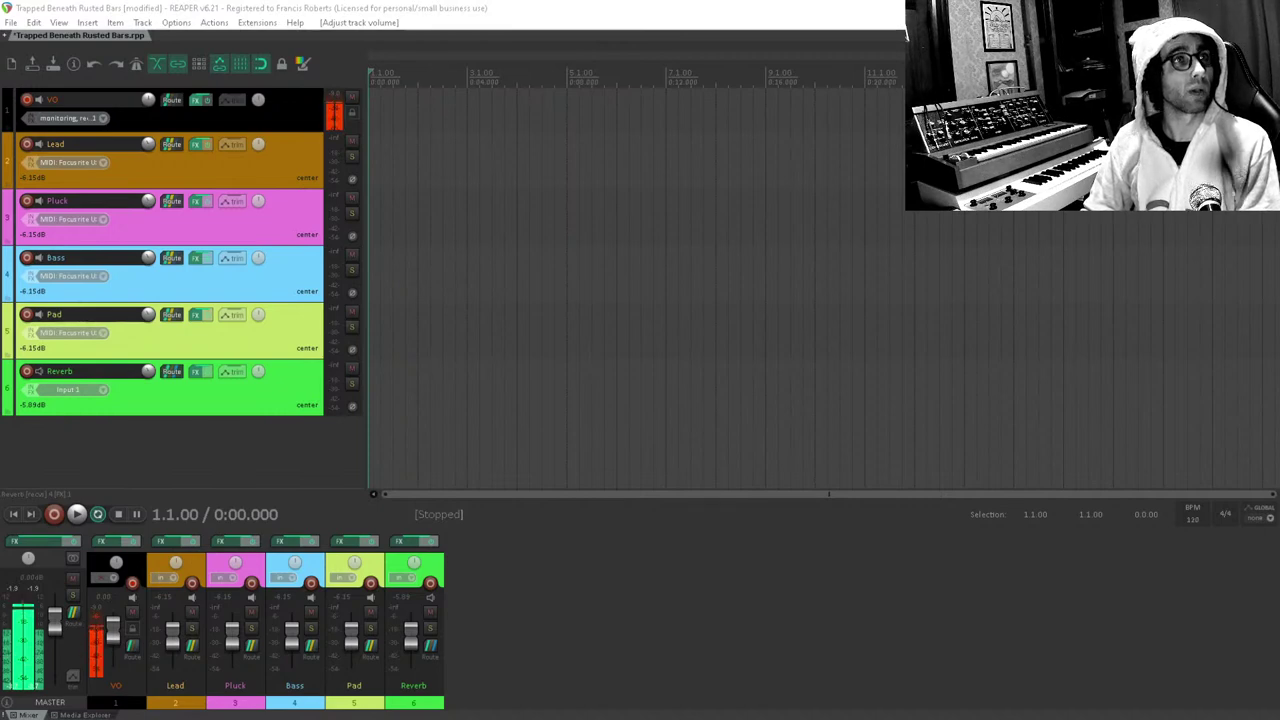
pyautogui.hotkey('alt', 'Tab')
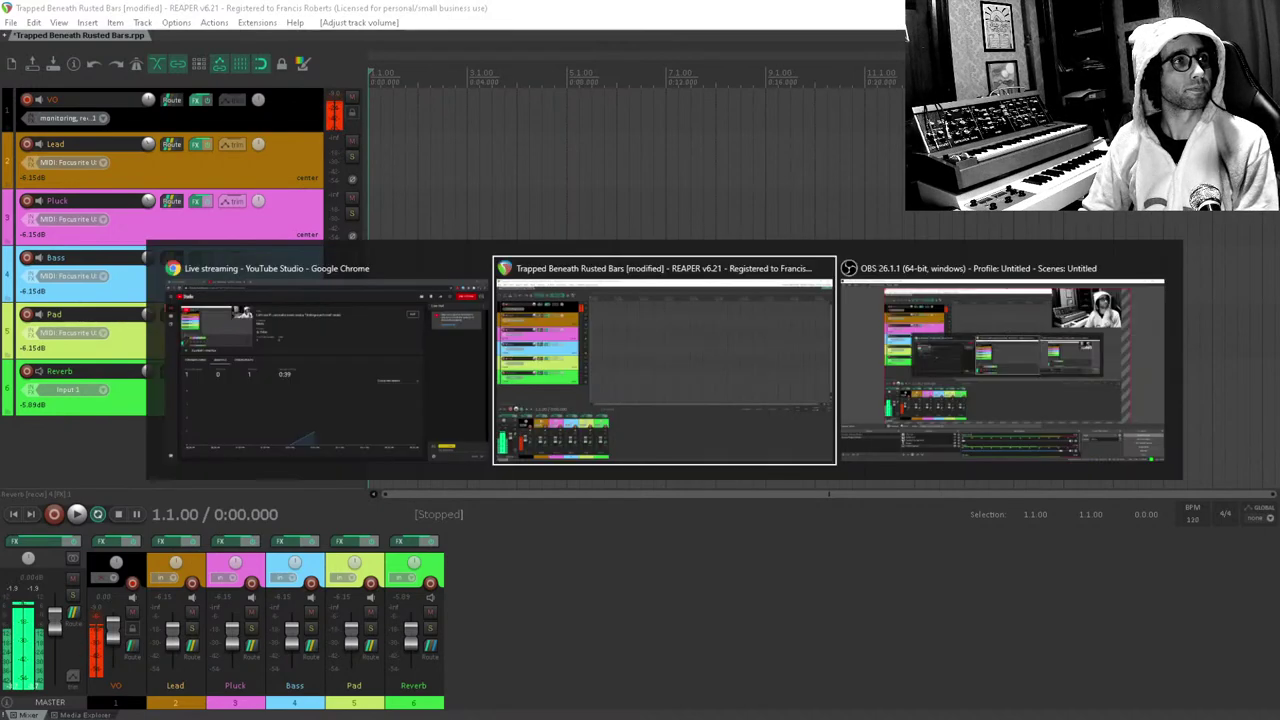
pyautogui.hotkey('alt', 'Tab')
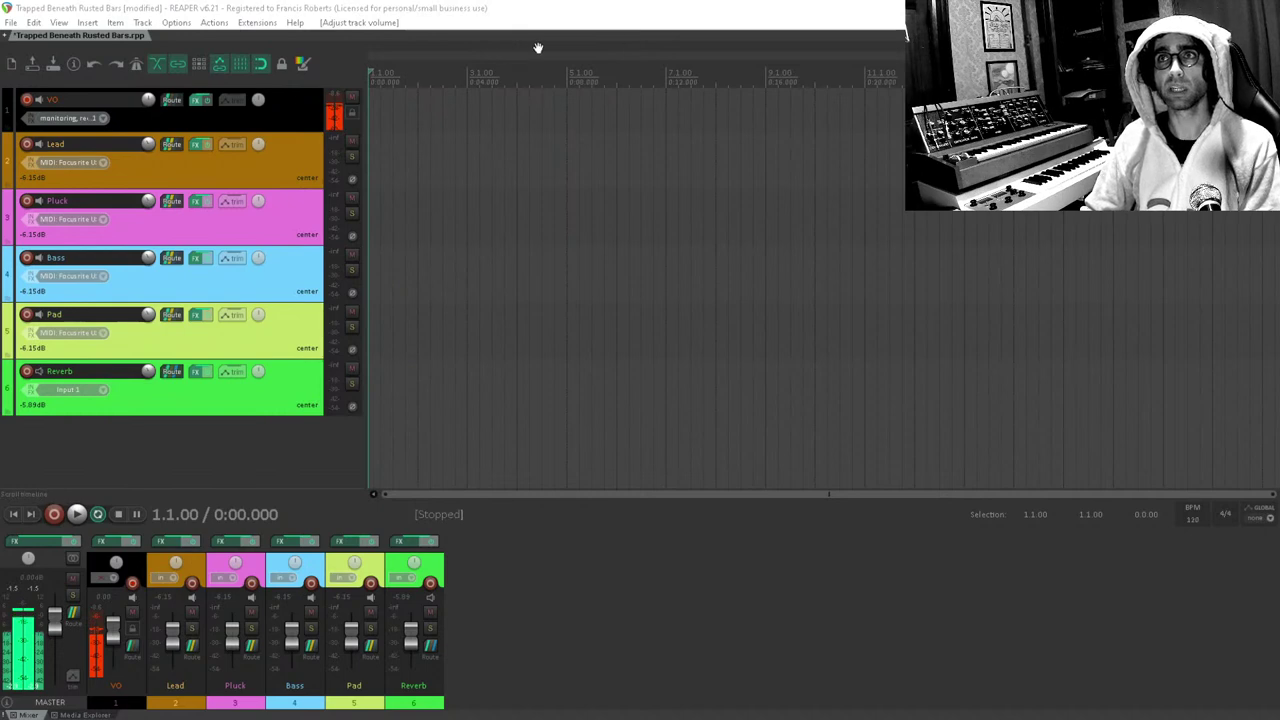
pyautogui.click(513, 7)
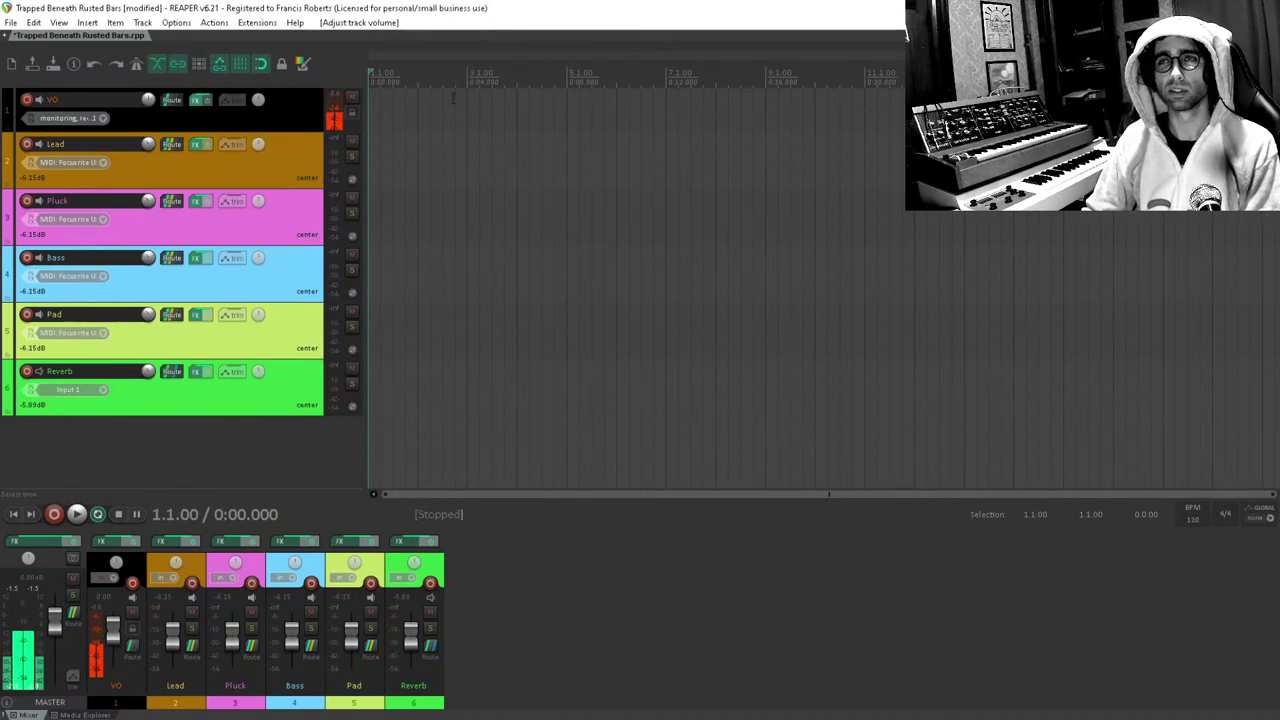
pyautogui.click(370, 176)
pyautogui.scroll(2, 373, 170)
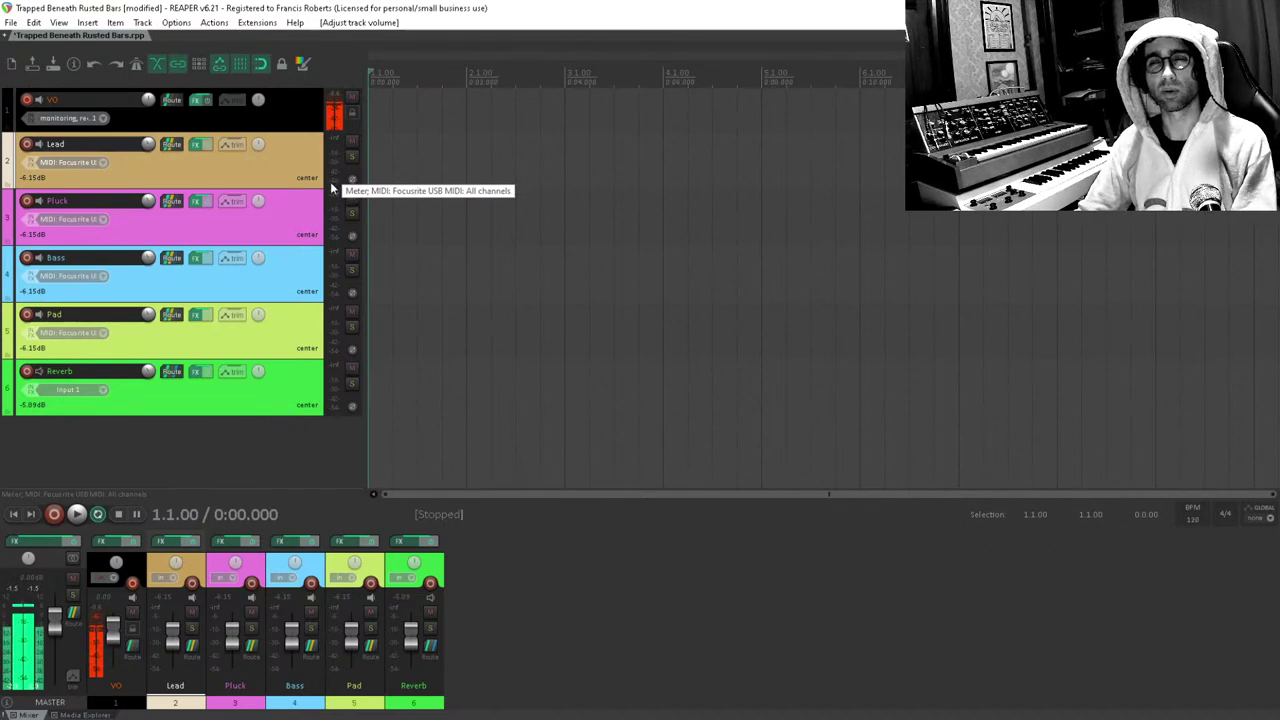
# Arm the Pluck track for recording and set the project tempo to 73 BPM.
pyautogui.click(158, 220)
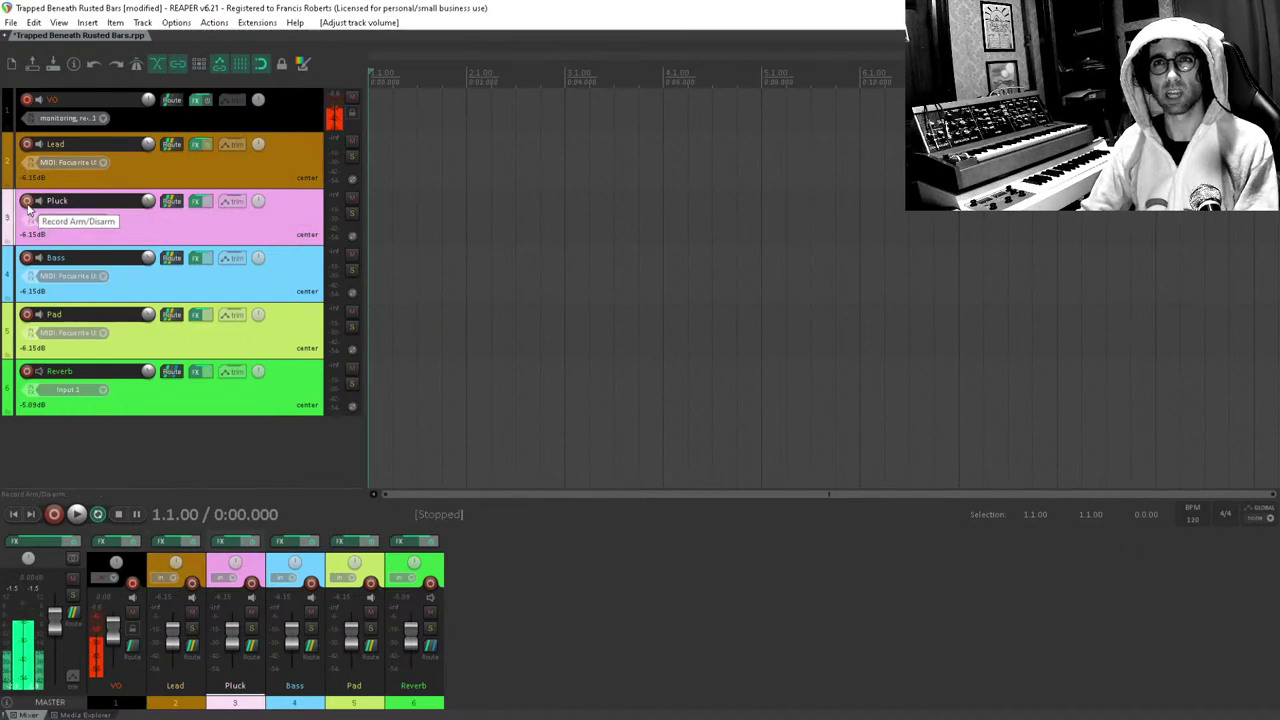
pyautogui.click(28, 202)
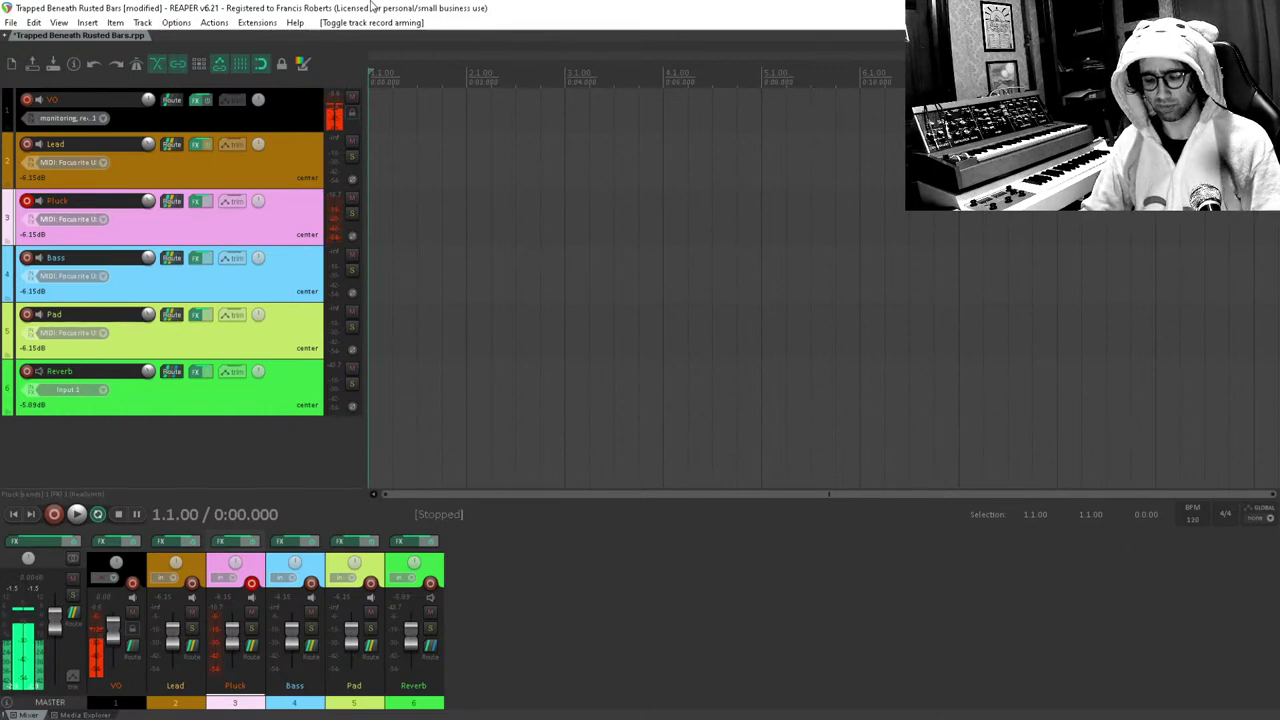
pyautogui.click(384, 212)
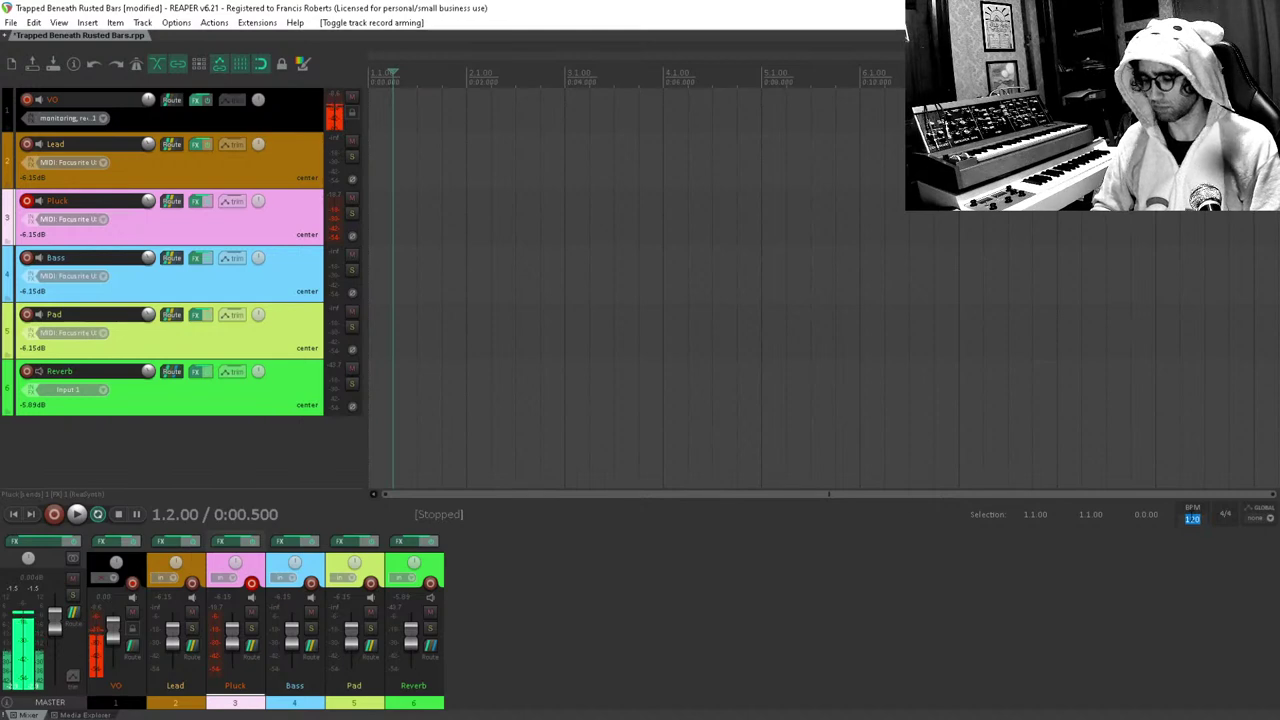
pyautogui.press('Return')
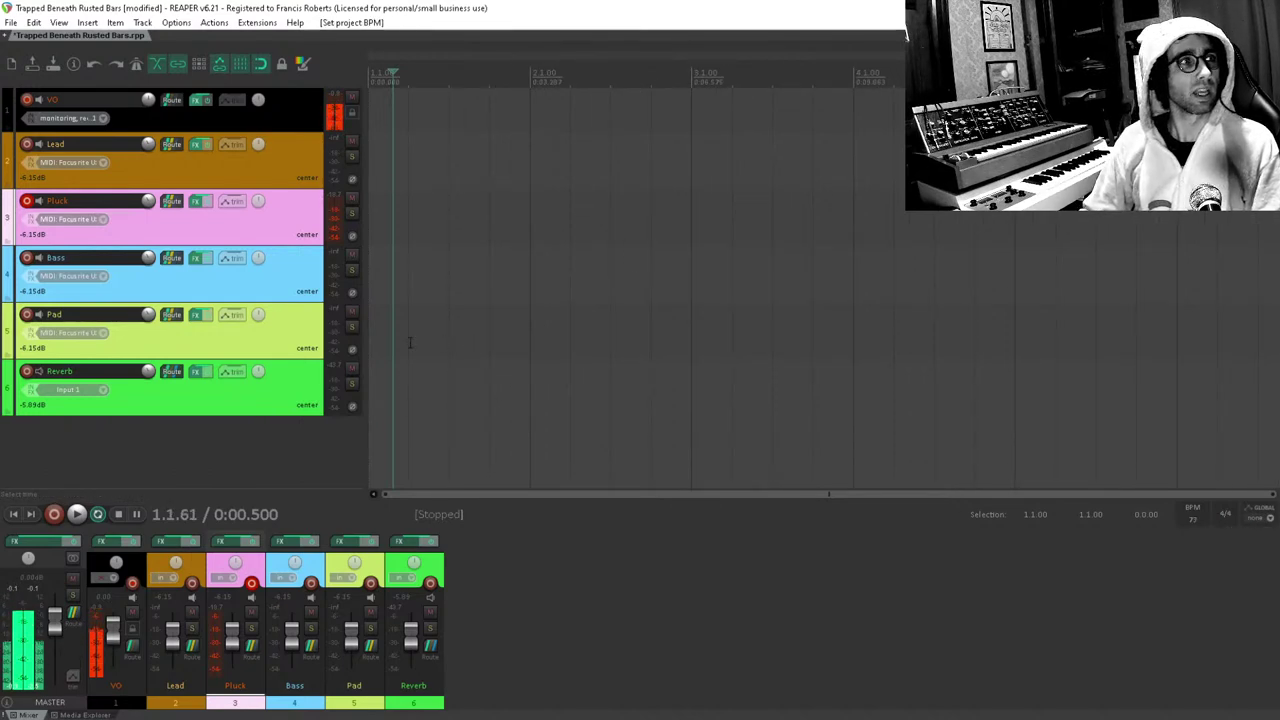
# Create a two-bar MIDI item at the start of the Pluck track and open it in the MIDI editor.
pyautogui.click(408, 118)
pyautogui.click(383, 156)
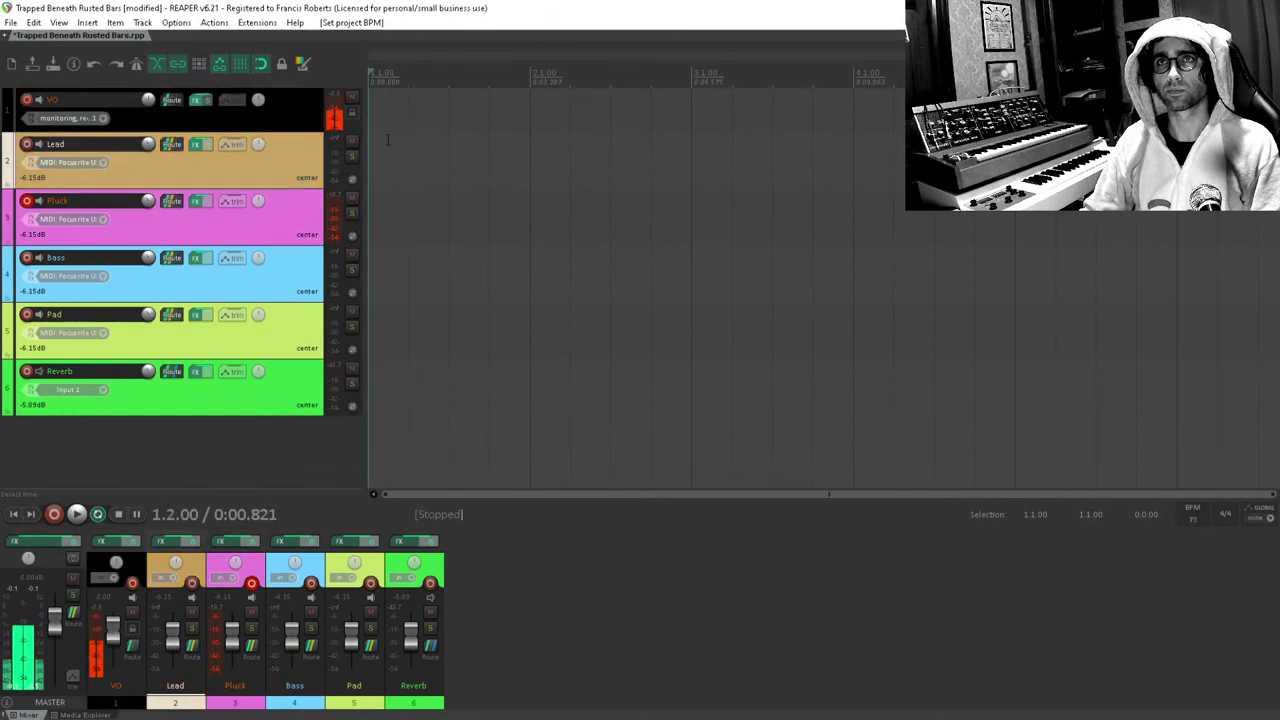
pyautogui.moveTo(381, 195)
pyautogui.mouseDown()
pyautogui.moveTo(420, 226)
pyautogui.moveTo(974, 240)
pyautogui.moveTo(669, 234)
pyautogui.moveTo(690, 230)
pyautogui.mouseUp()
pyautogui.doubleClick(421, 226)
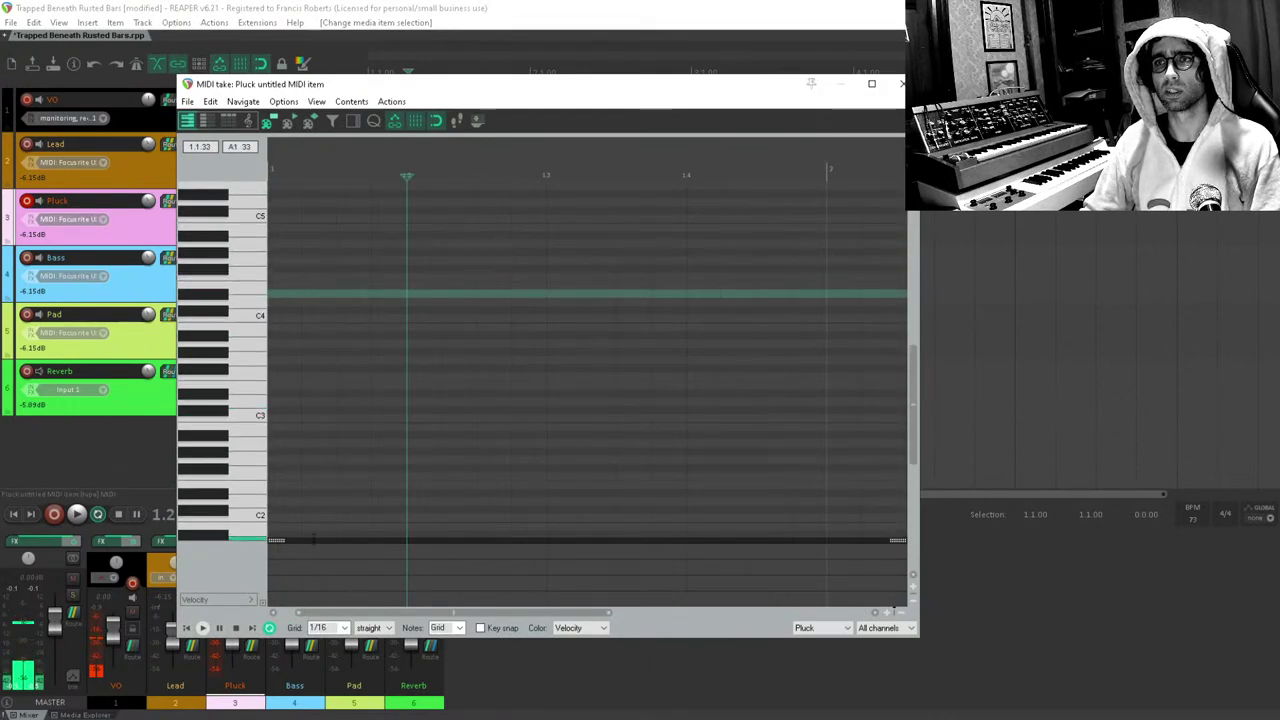
# Enter four sixteenth notes on E4, at beats 1 and 3 of both bars, auditioning the part along the way.
pyautogui.click(295, 285)
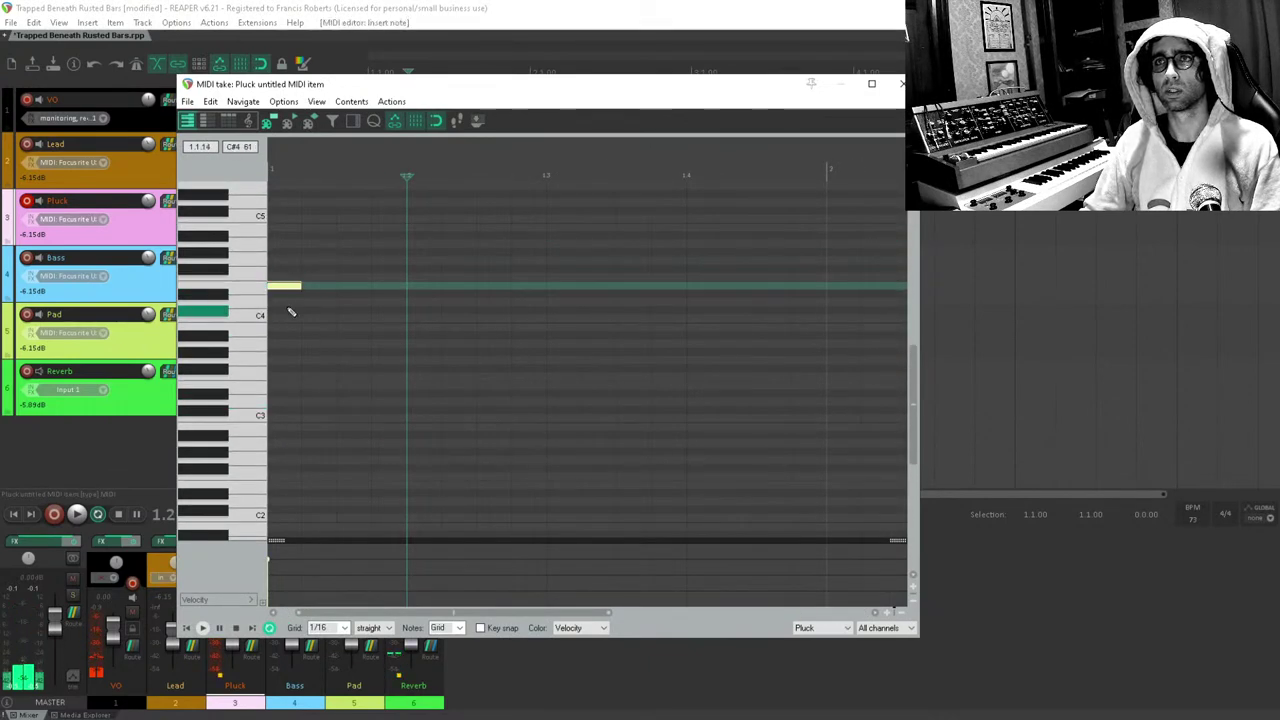
pyautogui.press('space')
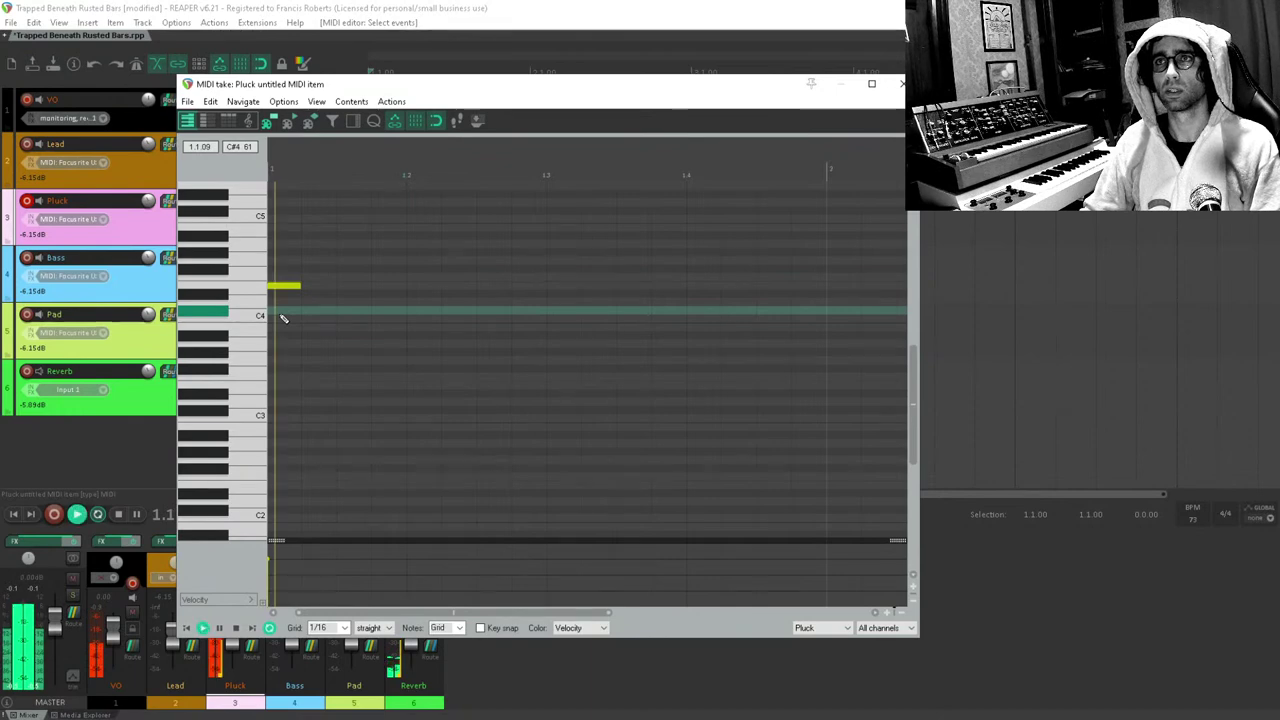
pyautogui.click(560, 287)
pyautogui.press('space')
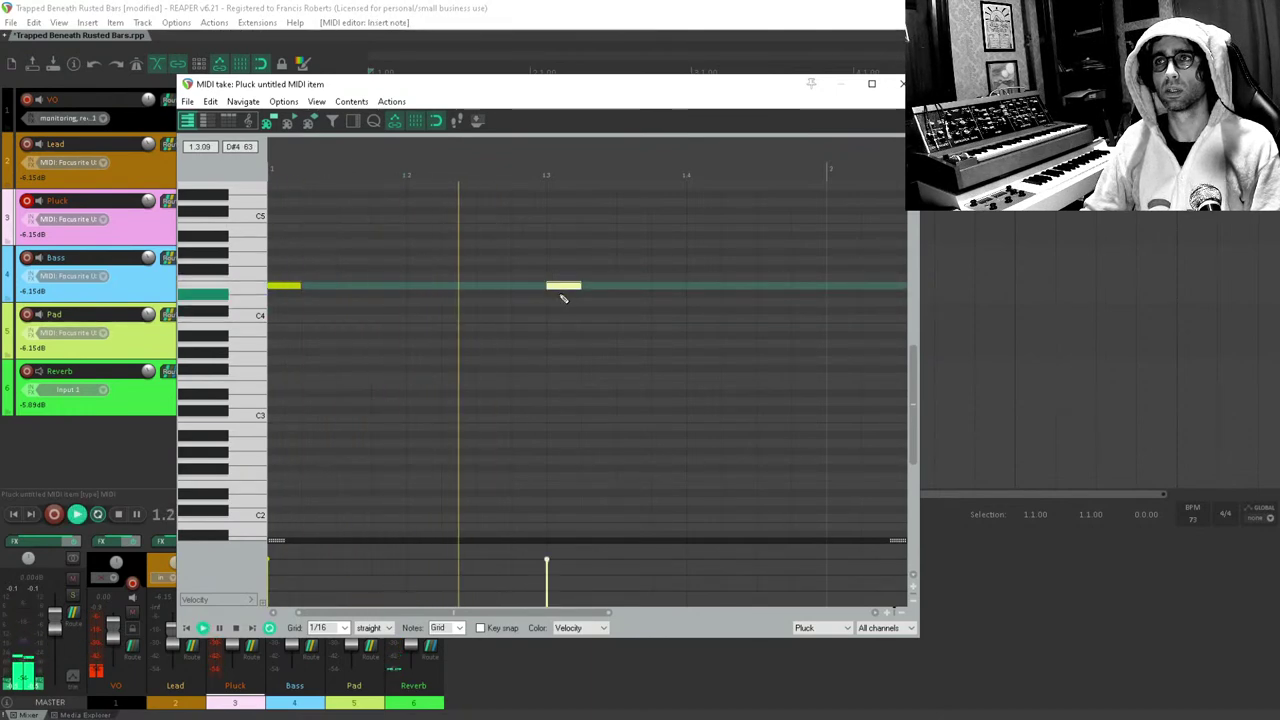
pyautogui.scroll(-2, 590, 292)
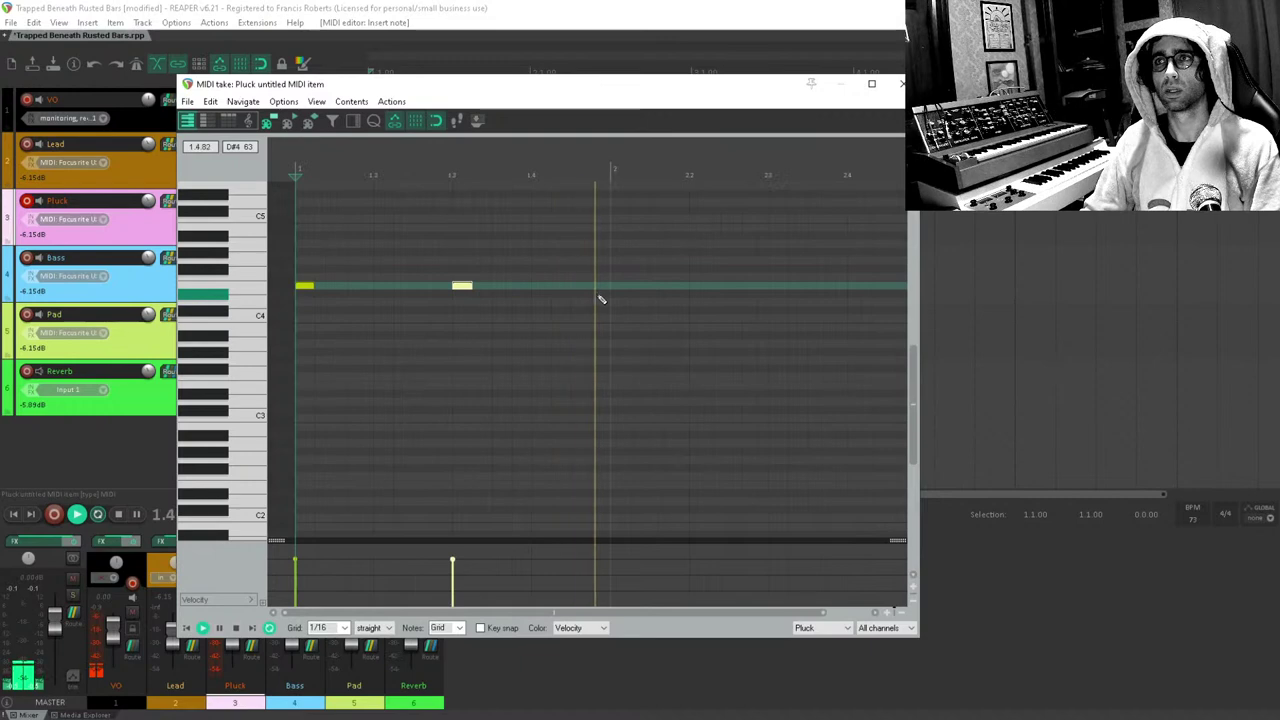
pyautogui.press('space')
pyautogui.click(620, 288)
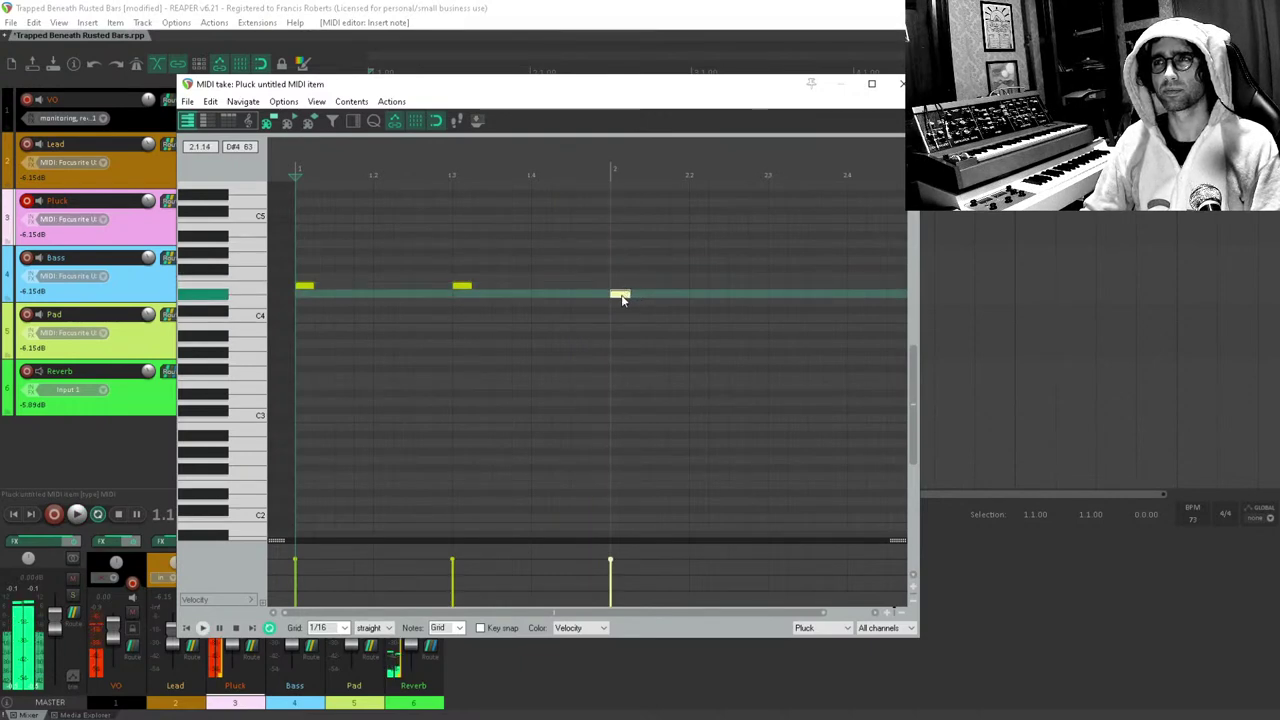
pyautogui.hotkey('ctrl', 'a')
pyautogui.scroll(-1, 577, 329)
pyautogui.click(658, 288)
# Transpose all four Pluck notes down to G3, audition the result and close the MIDI editor.
pyautogui.moveTo(684, 263); pyautogui.dragTo(296, 438)
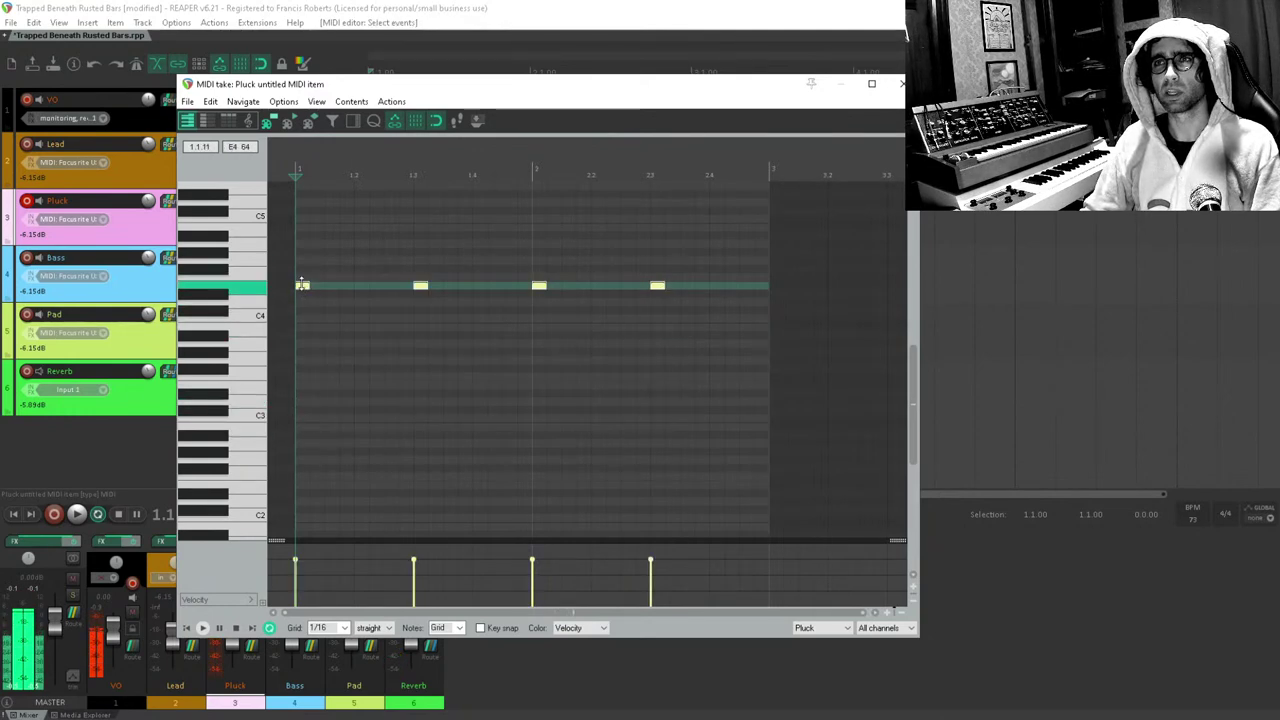
pyautogui.moveTo(302, 285); pyautogui.dragTo(304, 364)
pyautogui.press('space')
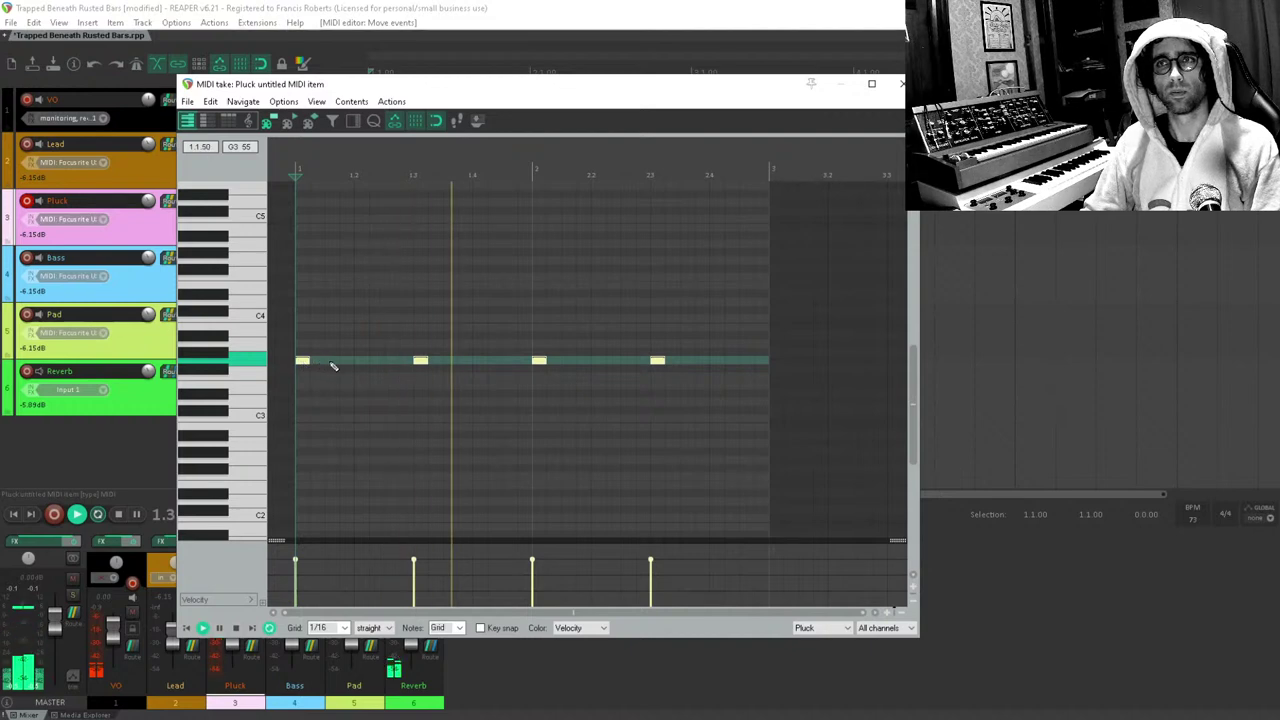
pyautogui.press('space')
pyautogui.click(901, 85)
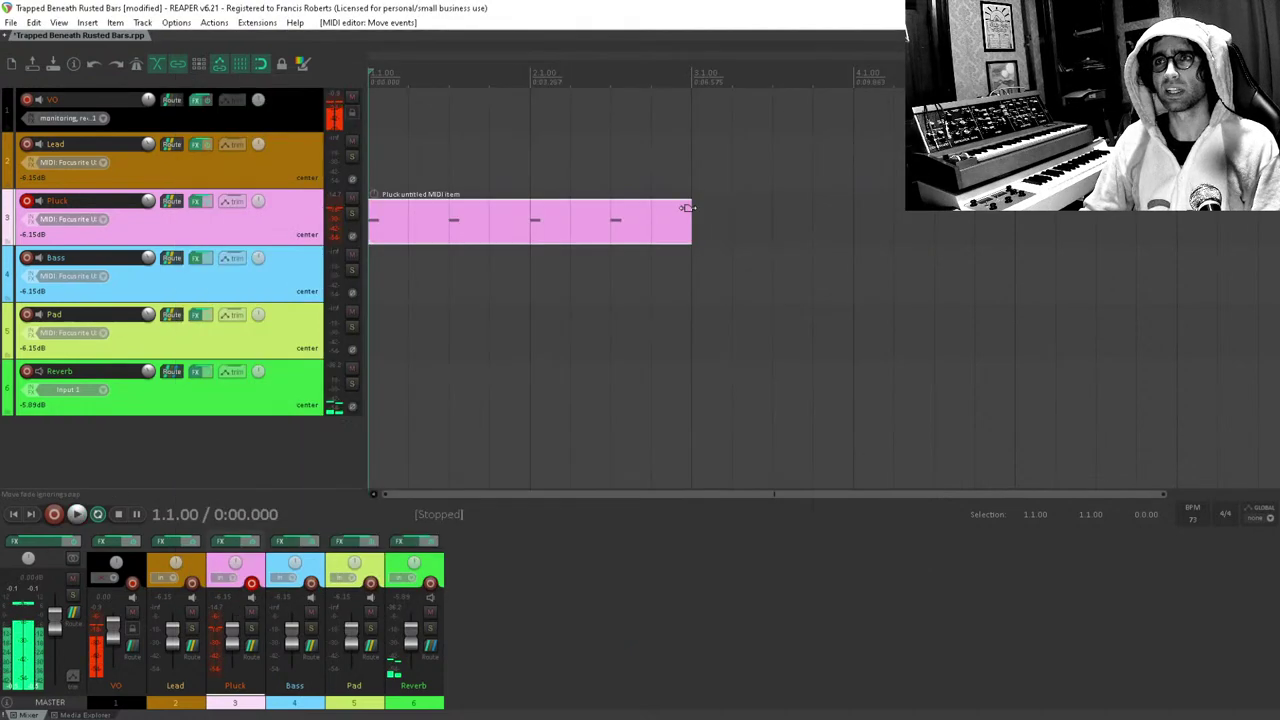
# Set the time selection to the first two bars and add ReaEQ after ReaSynth in the Pluck track's effect chain.
pyautogui.click(197, 204)
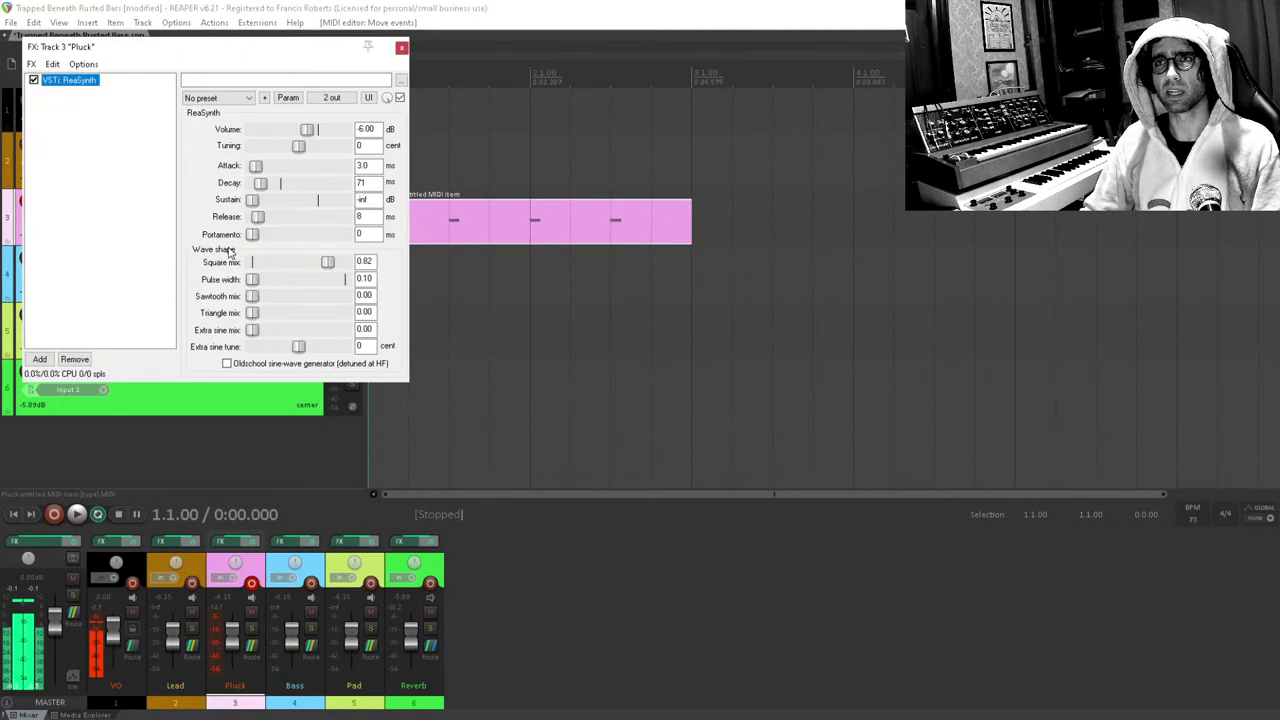
pyautogui.moveTo(258, 47); pyautogui.dragTo(728, 297)
pyautogui.moveTo(641, 198); pyautogui.dragTo(384, 140)
pyautogui.doubleClick(546, 386)
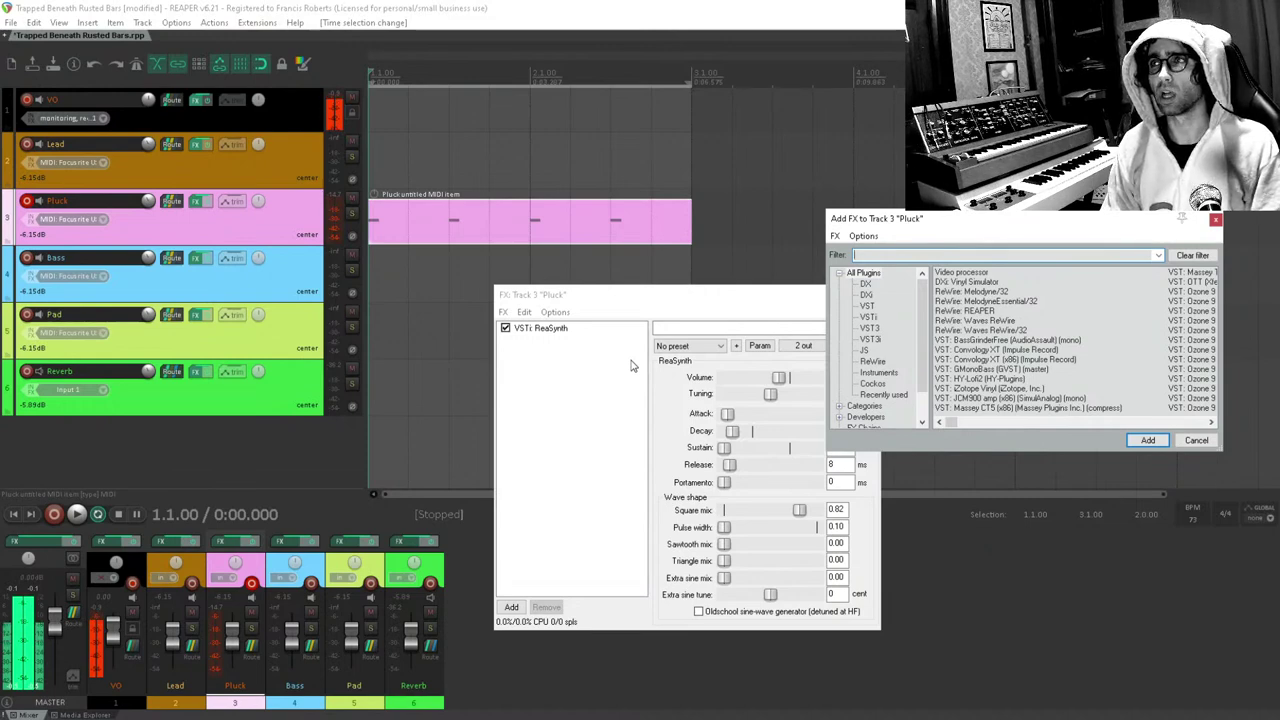
pyautogui.press('Return')
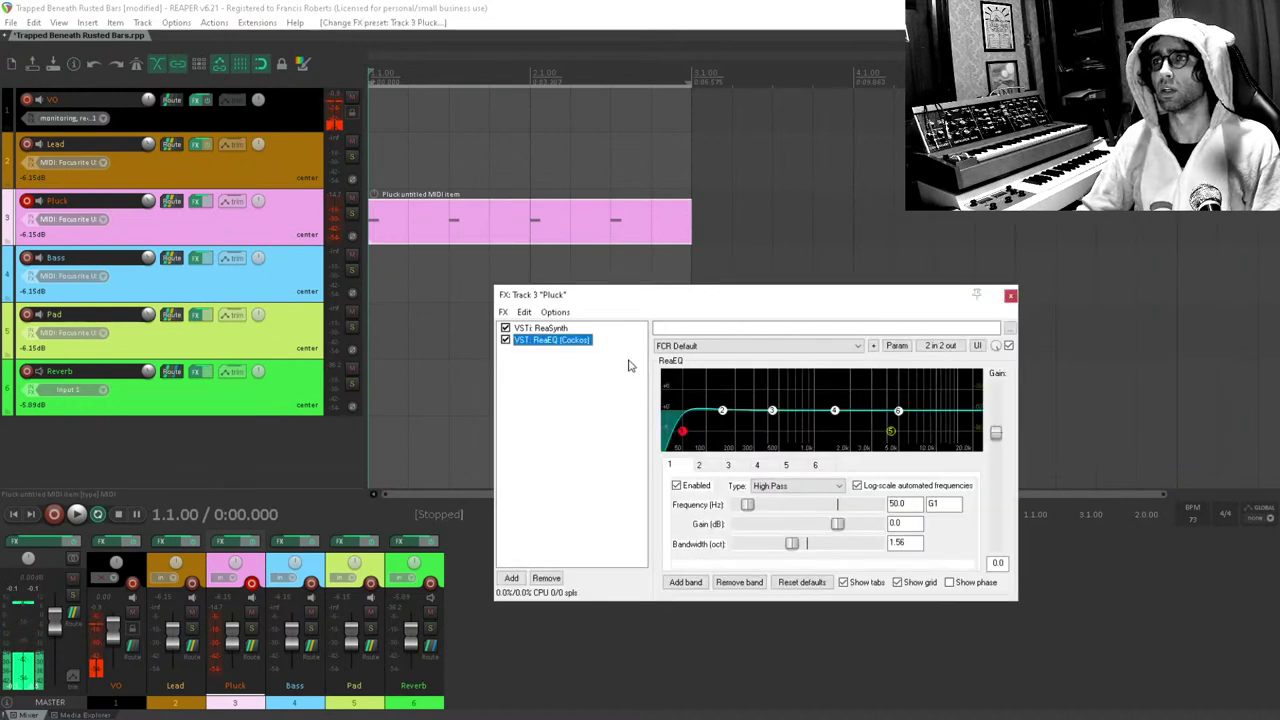
# Set the Pluck ReaEQ's high-pass band to about 158.5 Hz, playing the part to check the filtering.
pyautogui.moveTo(682, 431); pyautogui.dragTo(733, 440)
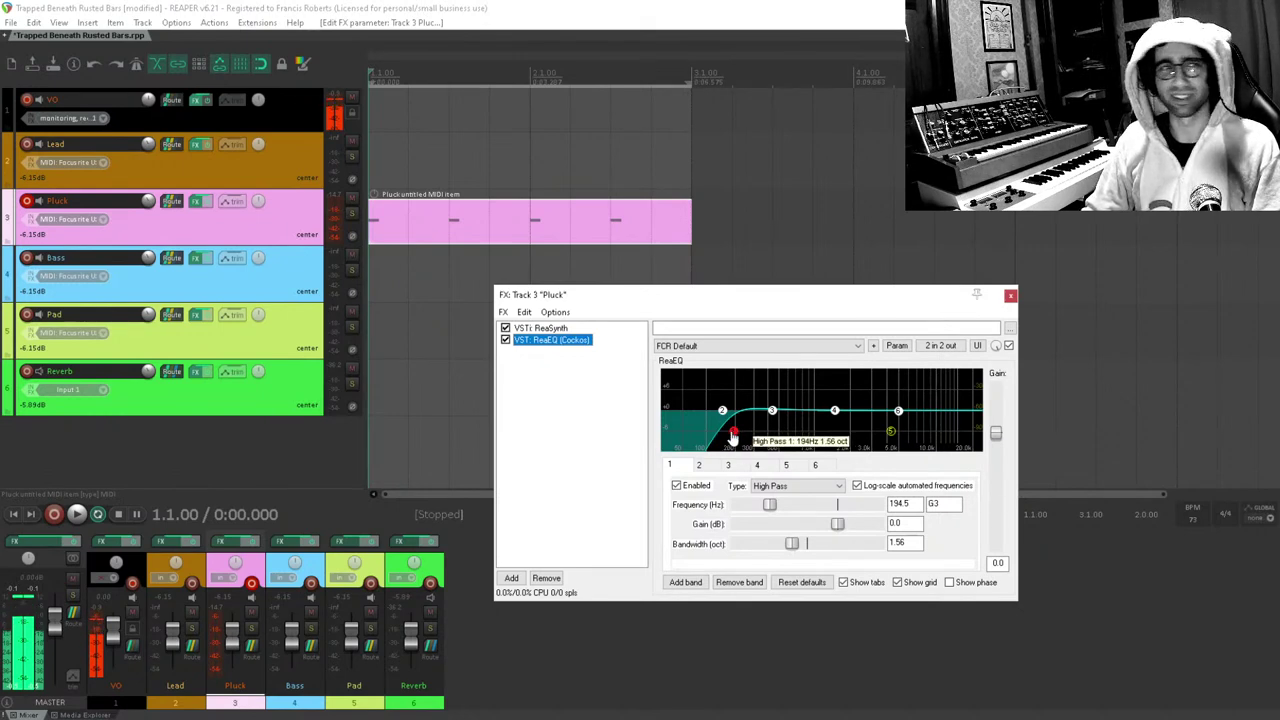
pyautogui.moveTo(726, 440)
pyautogui.mouseDown()
pyautogui.moveTo(687, 438)
pyautogui.moveTo(735, 441)
pyautogui.mouseUp()
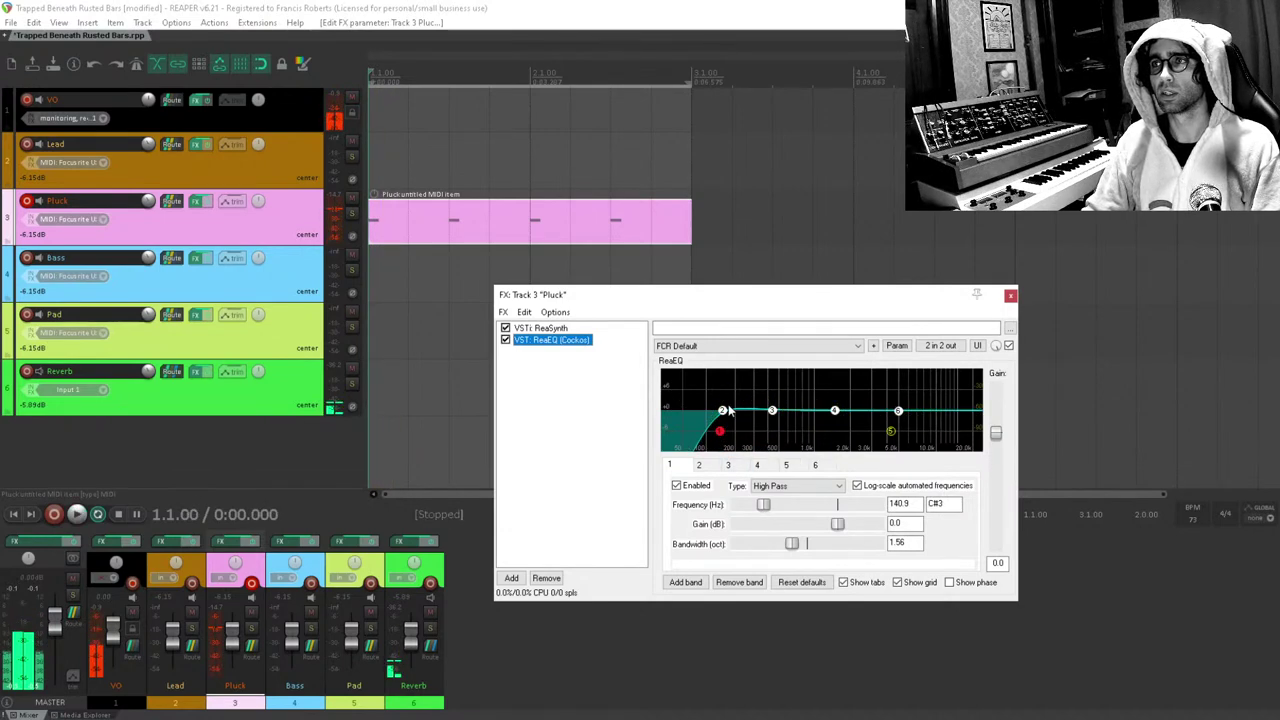
pyautogui.press('space')
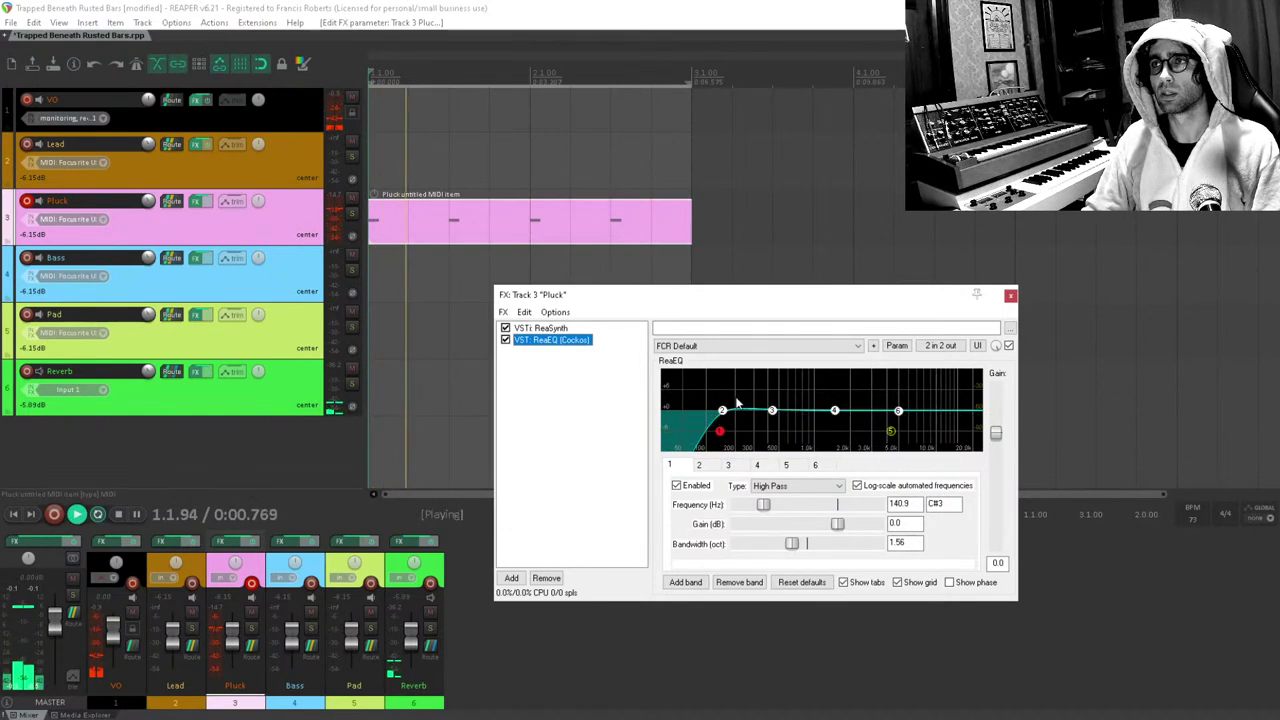
pyautogui.press('space')
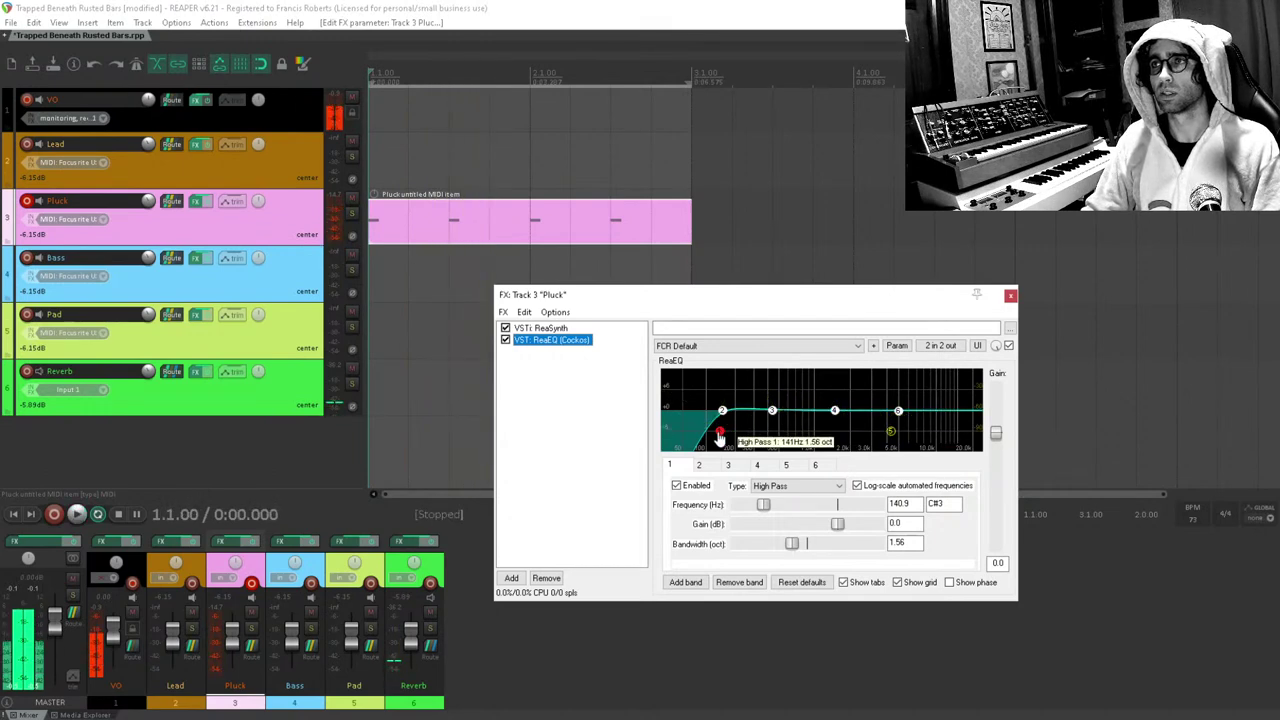
pyautogui.moveTo(718, 432); pyautogui.dragTo(724, 431)
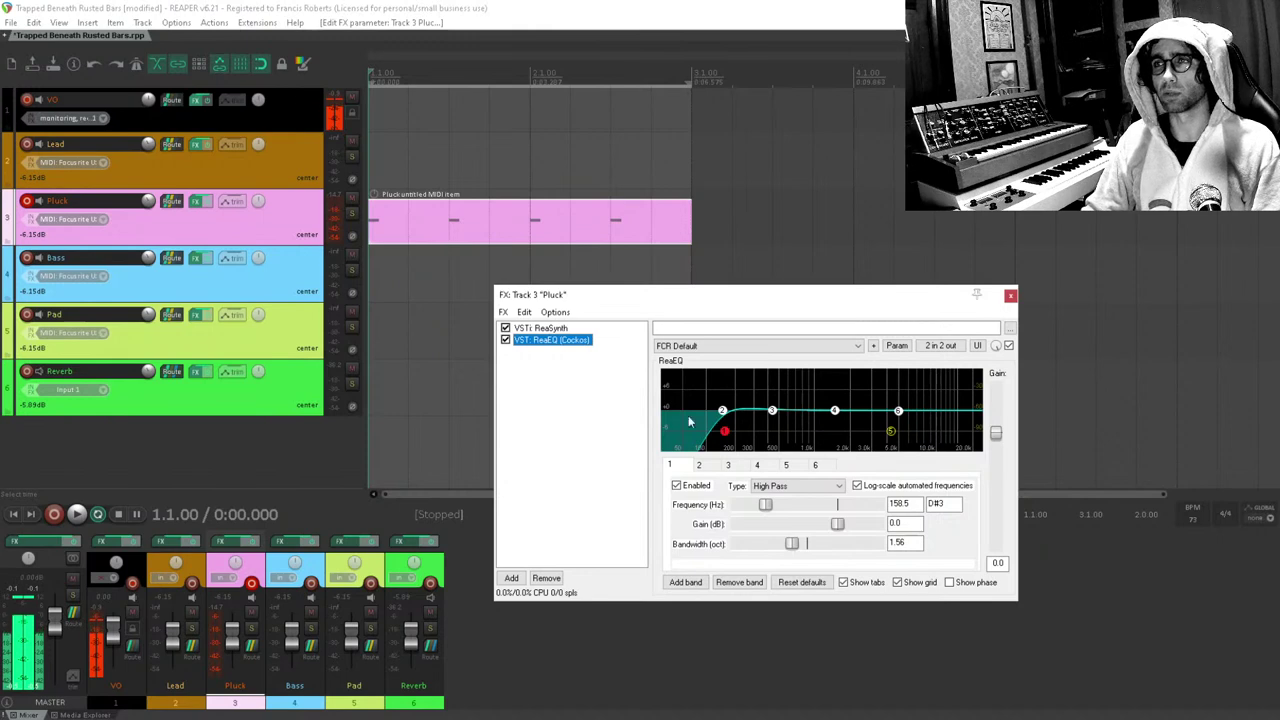
# Play the Pluck part, then examine ReaEQ's preset list and the filter types offered for bands 1 and 2.
pyautogui.press('space')
pyautogui.press('space')
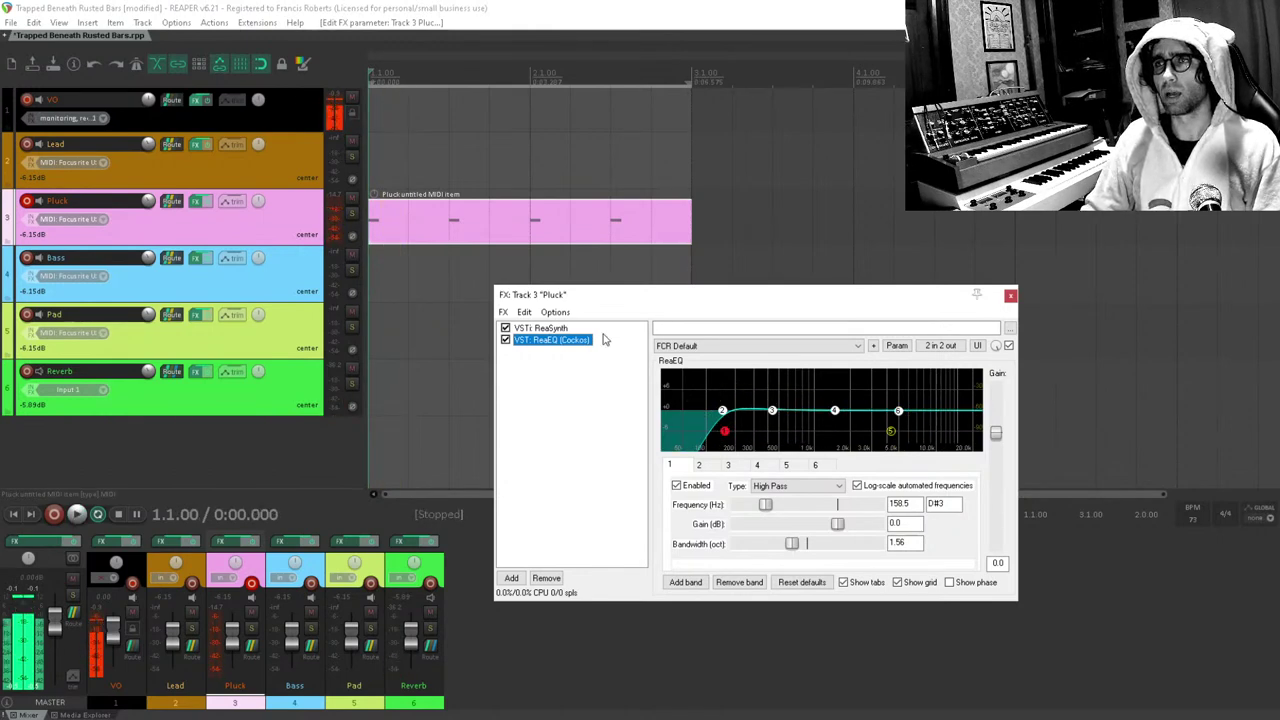
pyautogui.click(570, 386)
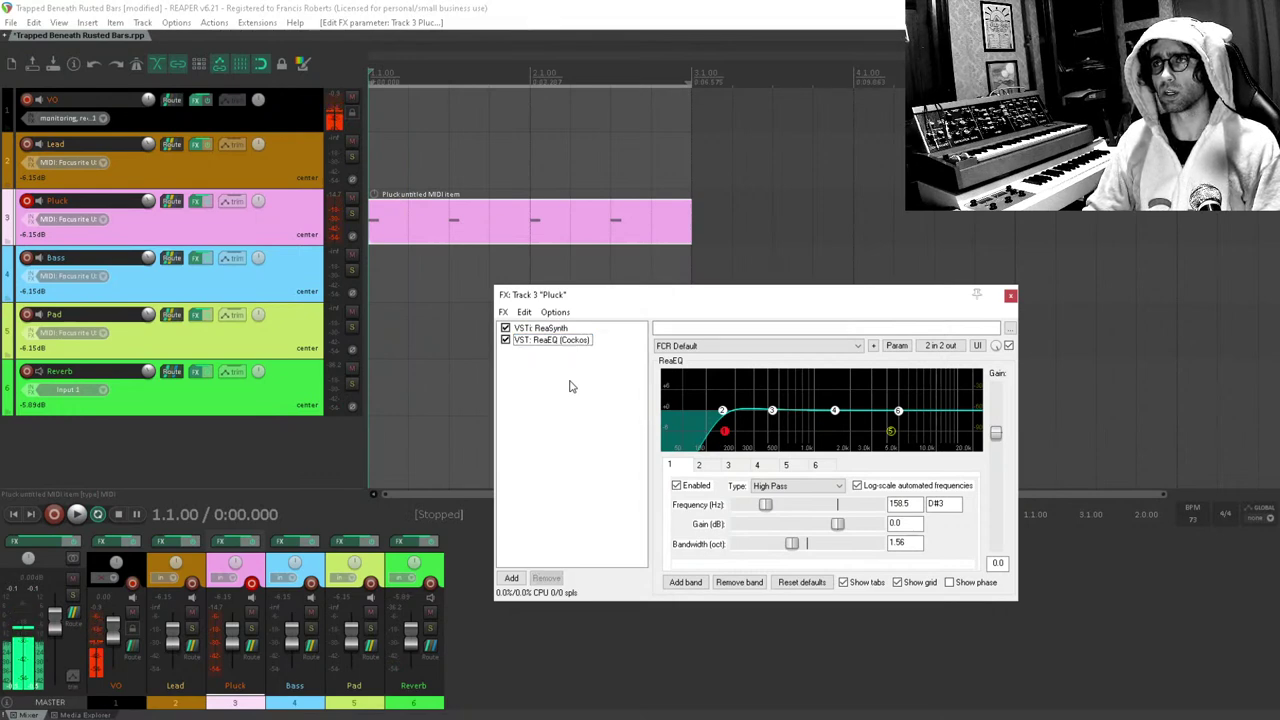
pyautogui.click(757, 488)
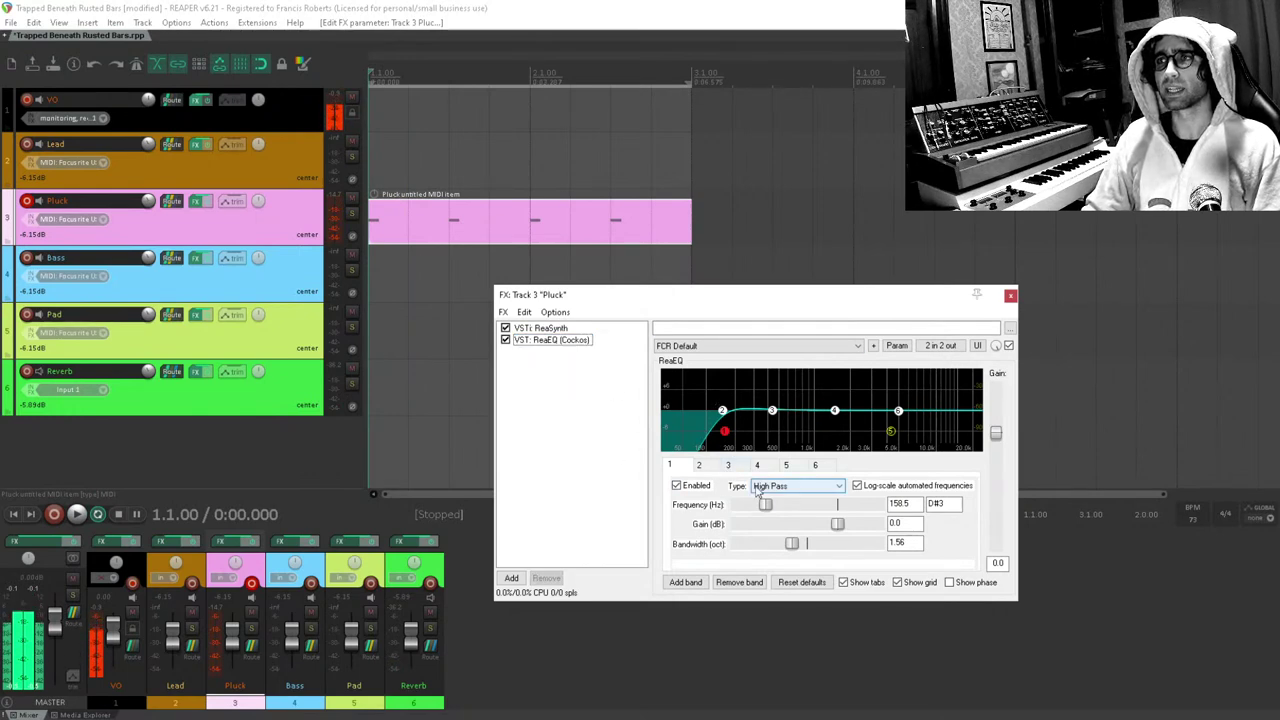
pyautogui.click(799, 487)
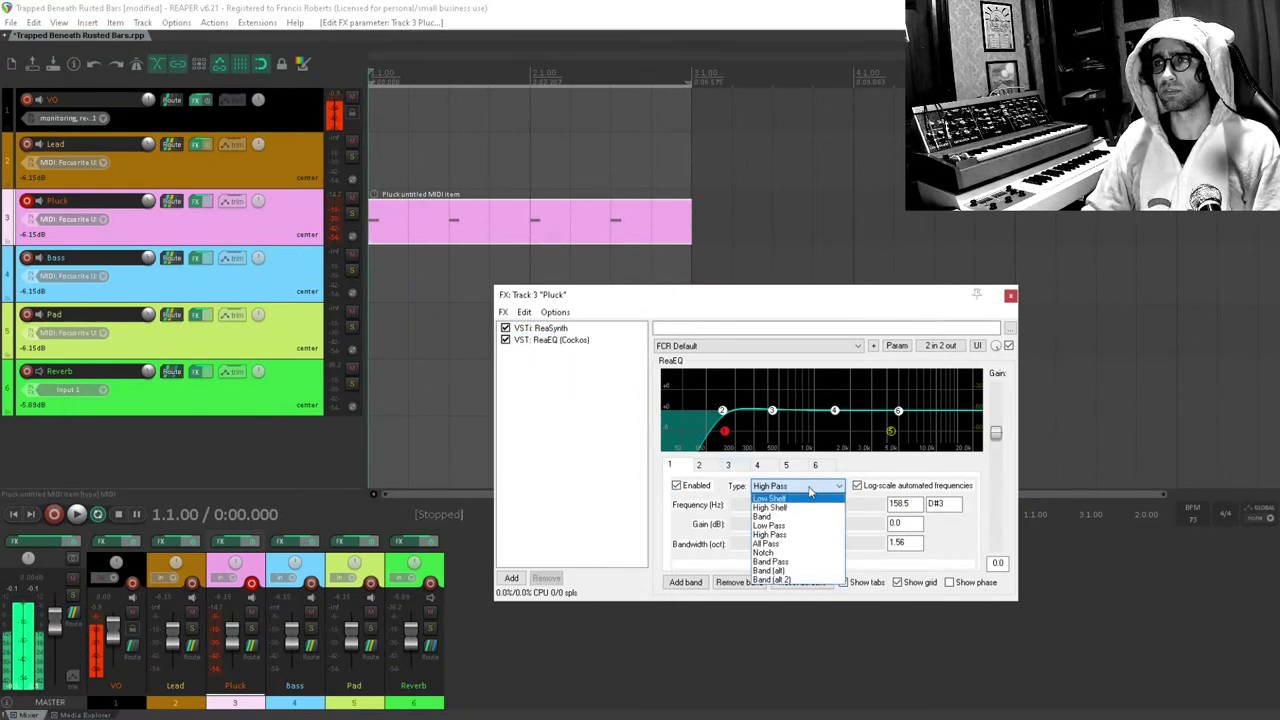
pyautogui.click(594, 442)
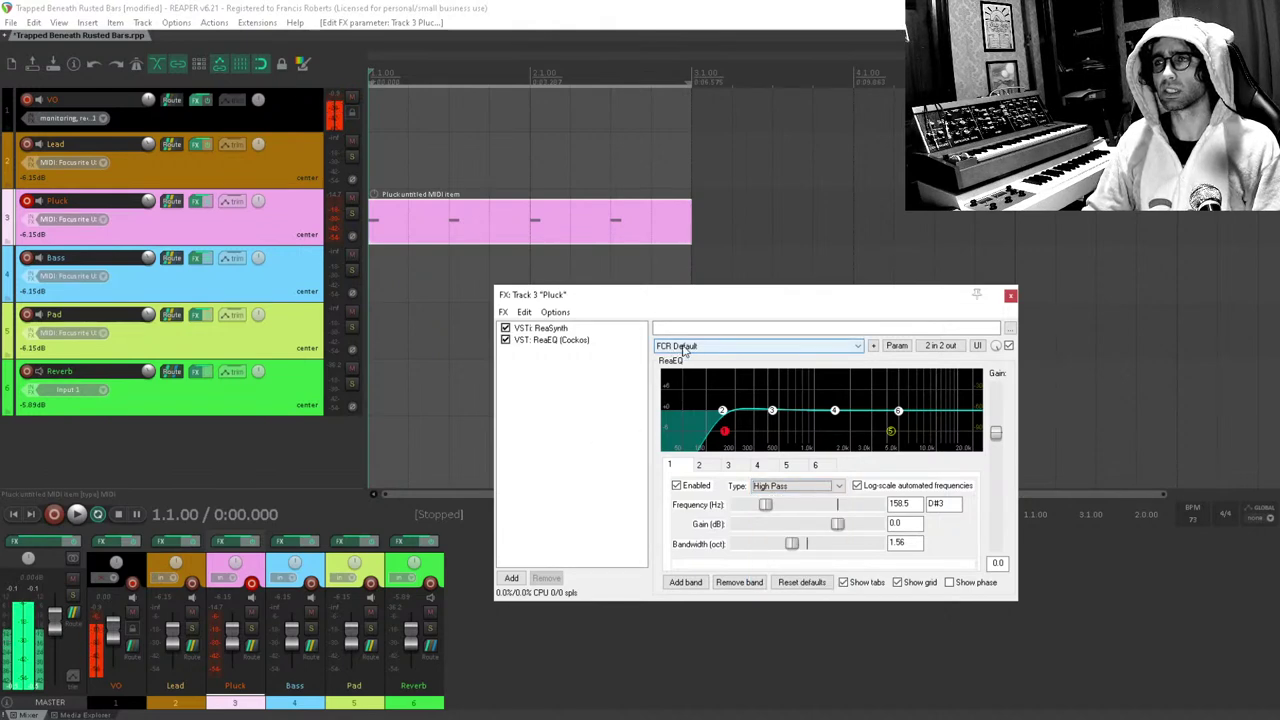
pyautogui.click(684, 347)
pyautogui.click(664, 348)
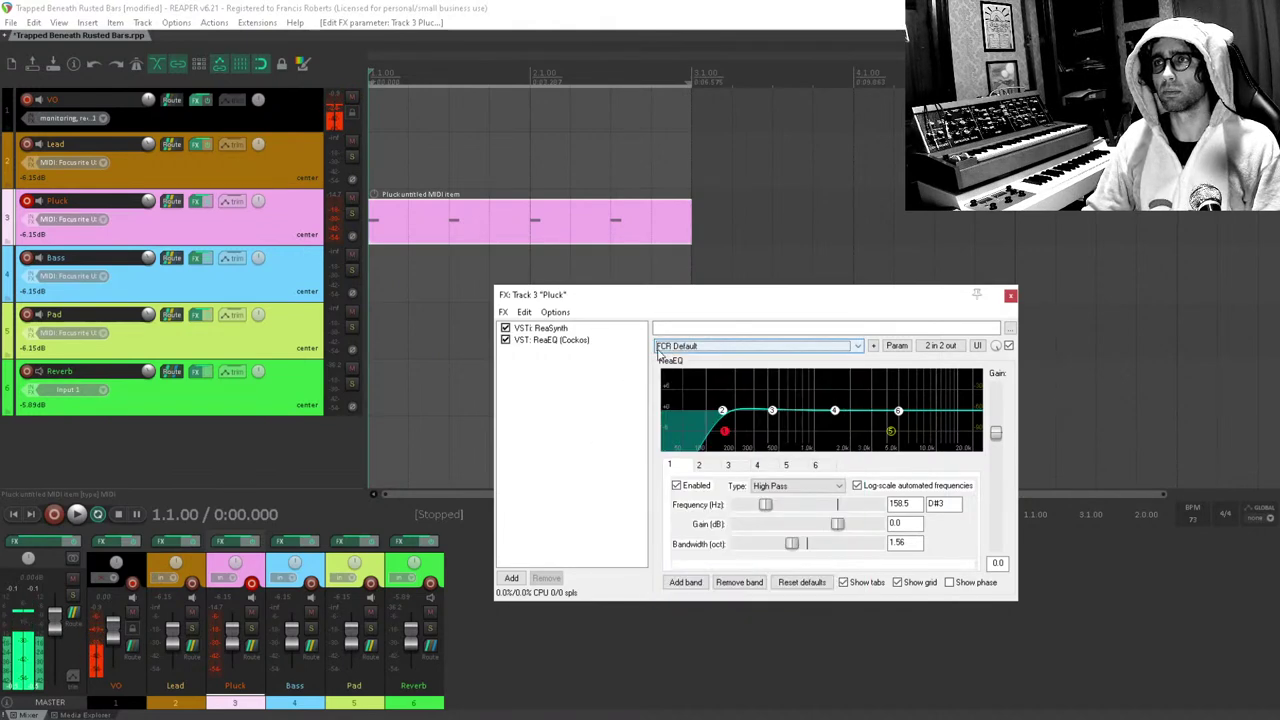
pyautogui.click(688, 347)
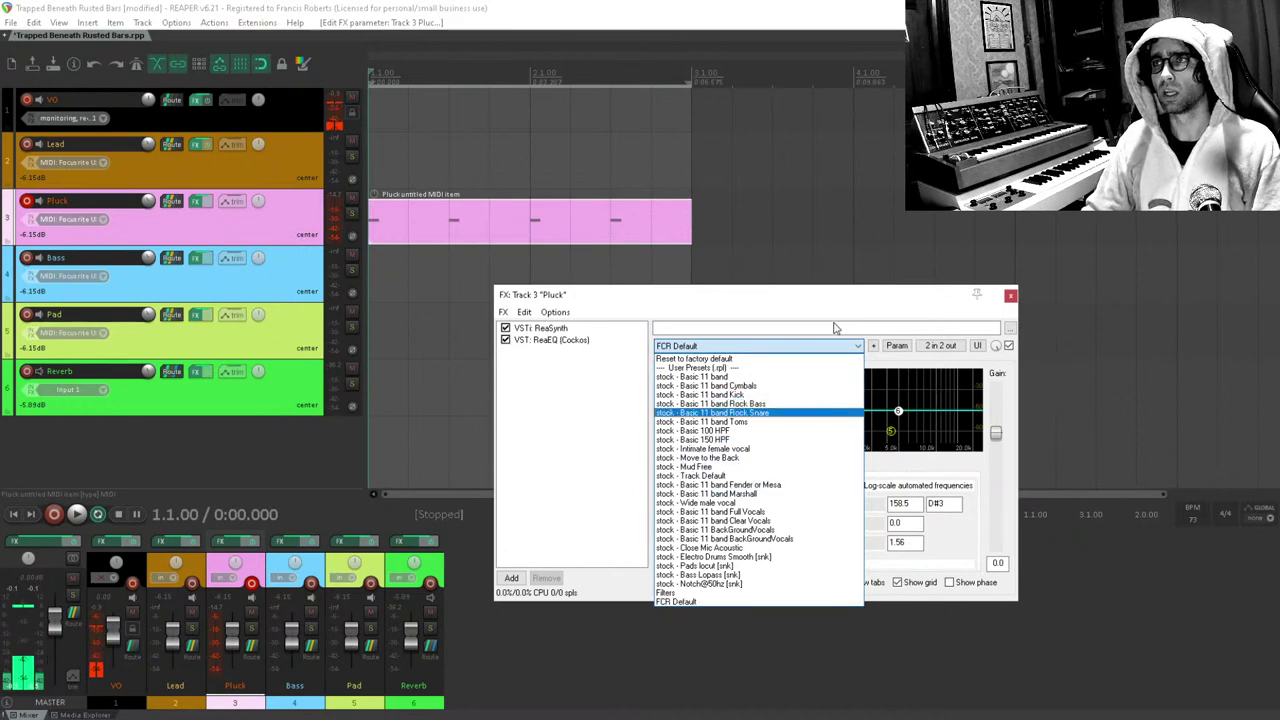
pyautogui.click(543, 398)
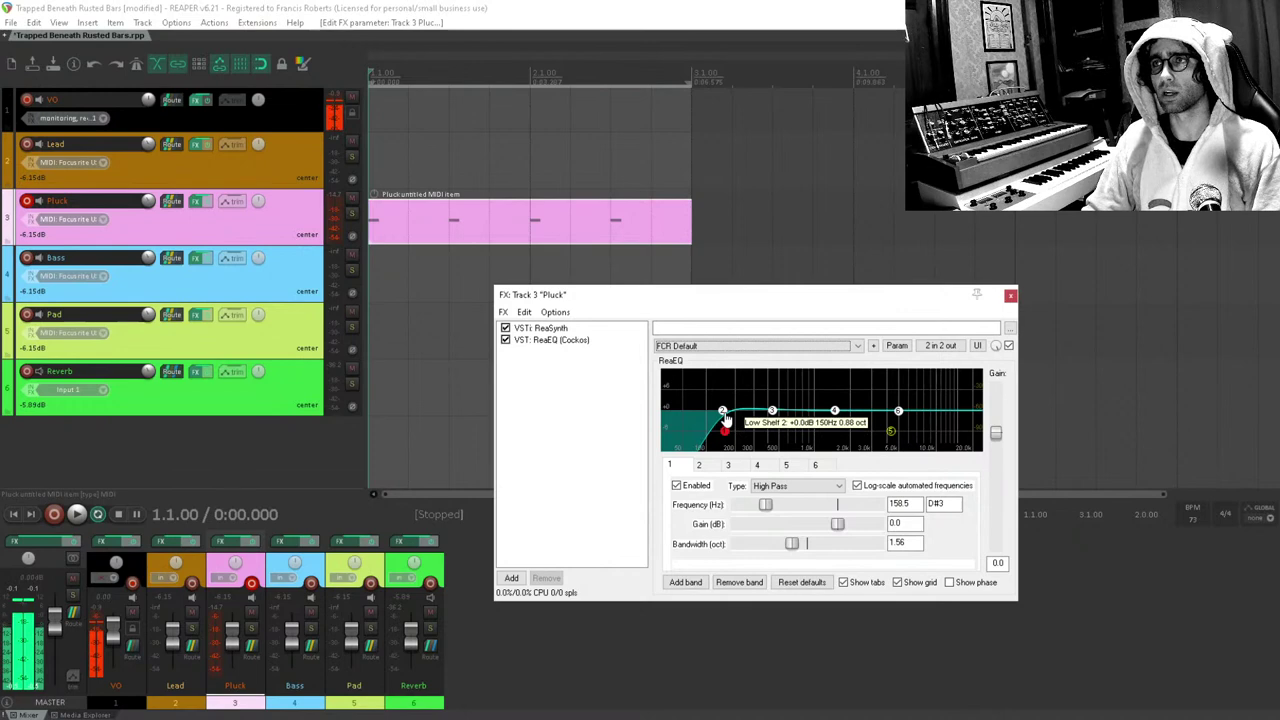
pyautogui.click(722, 410)
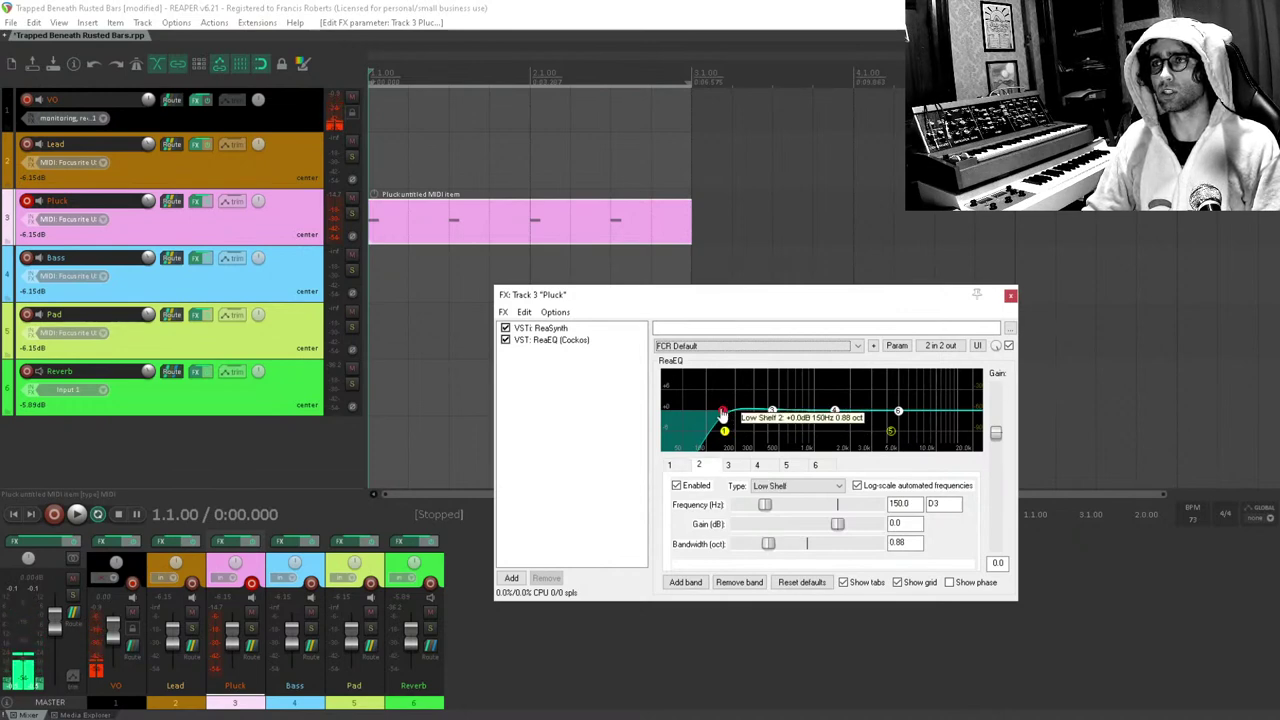
pyautogui.moveTo(722, 420)
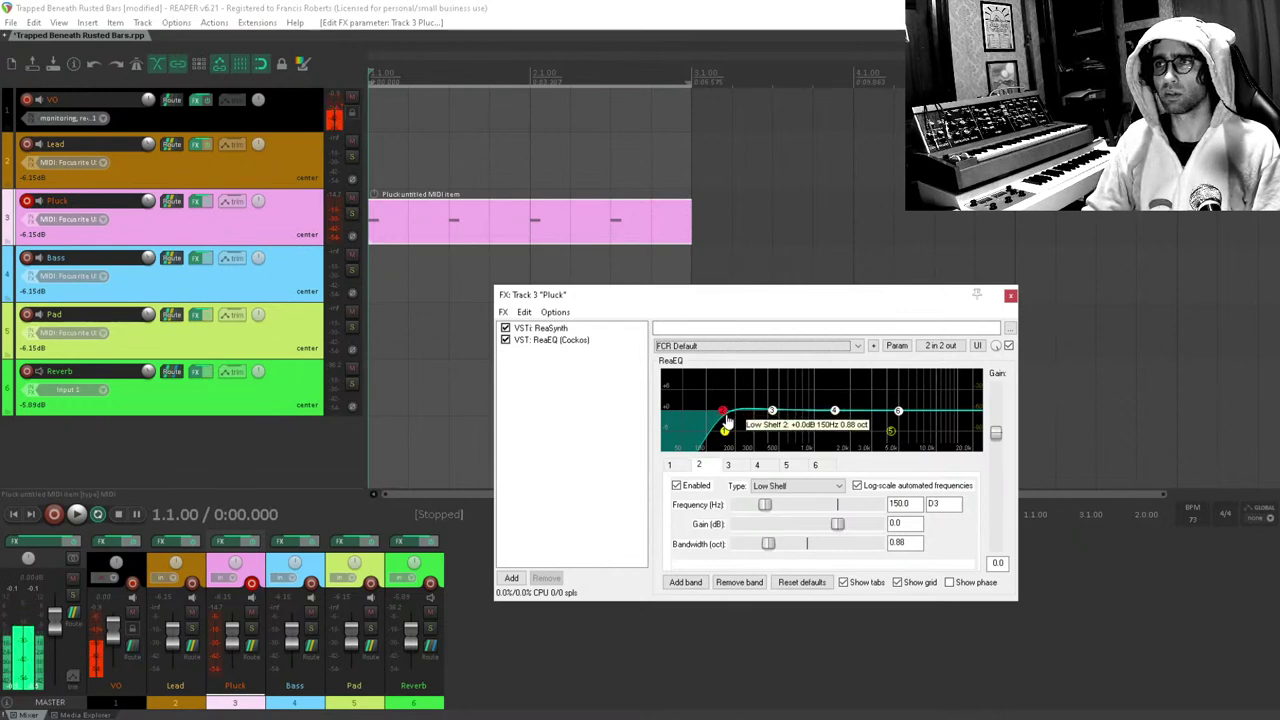
pyautogui.click(767, 489)
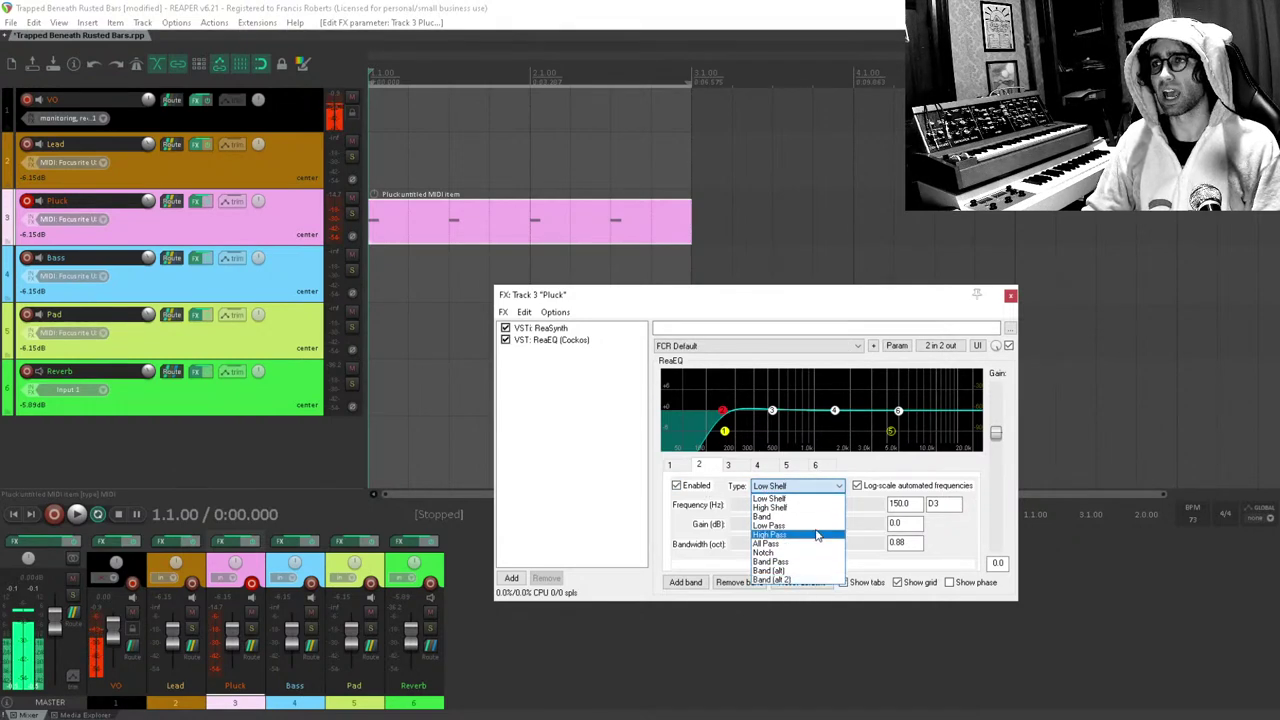
pyautogui.click(601, 484)
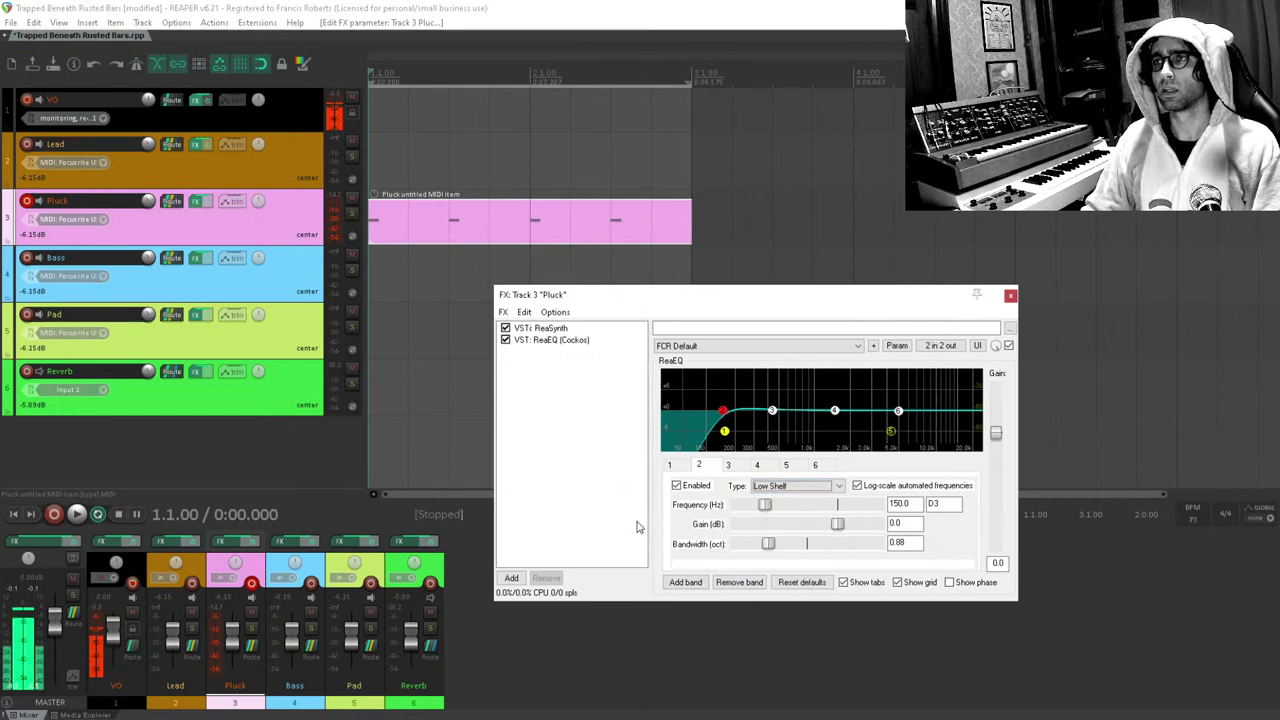
pyautogui.click(890, 432)
pyautogui.moveTo(893, 434); pyautogui.dragTo(900, 438)
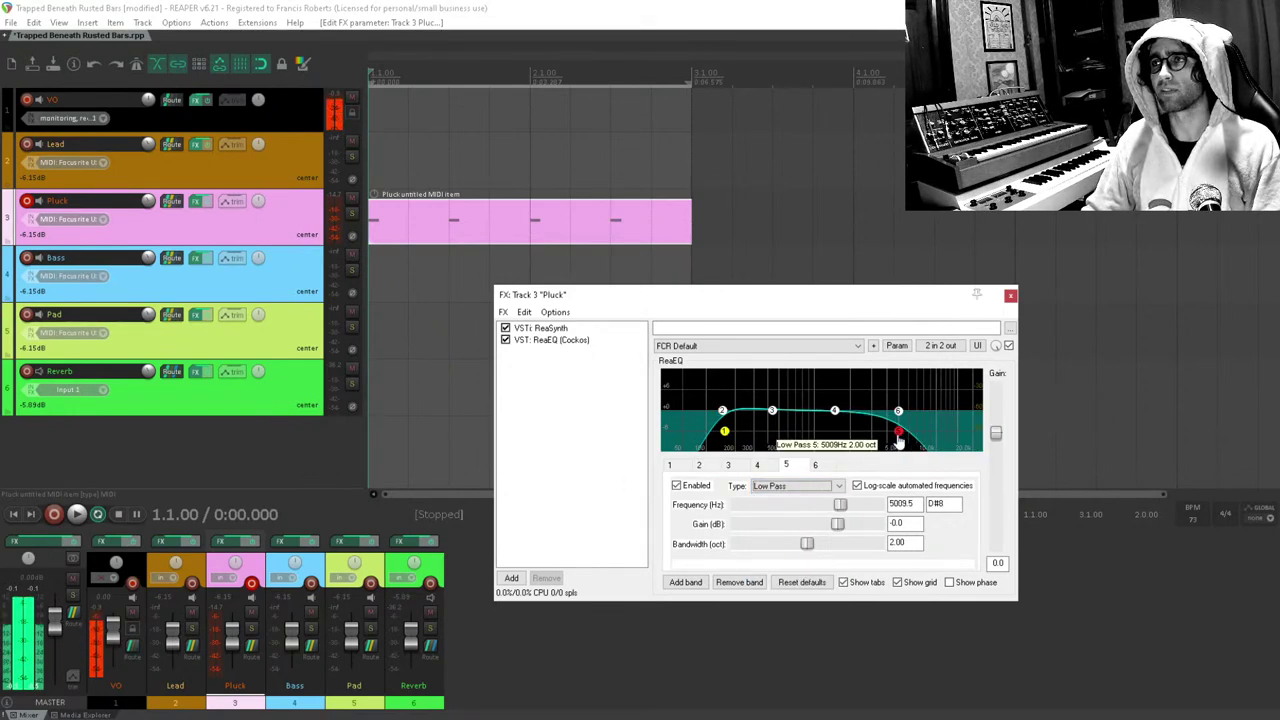
pyautogui.doubleClick(899, 437)
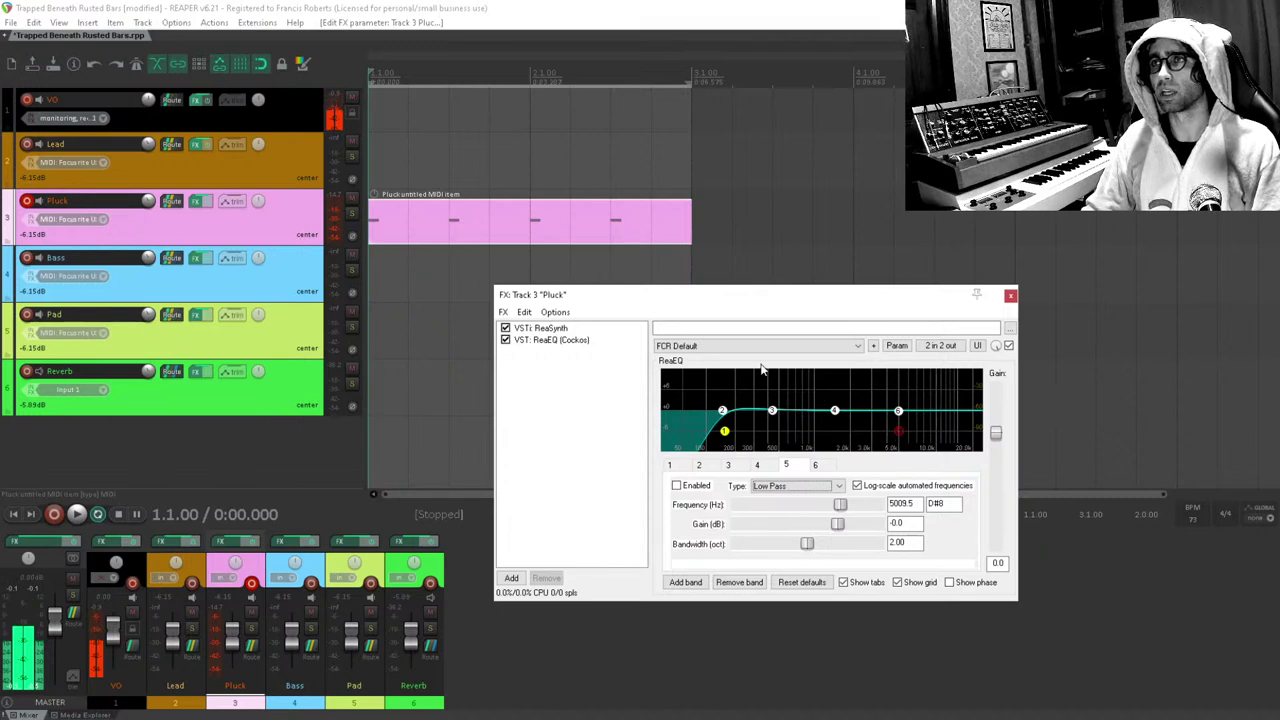
# Review ReaEQ's options for saving, renaming, importing and exporting presets.
pyautogui.click(873, 345)
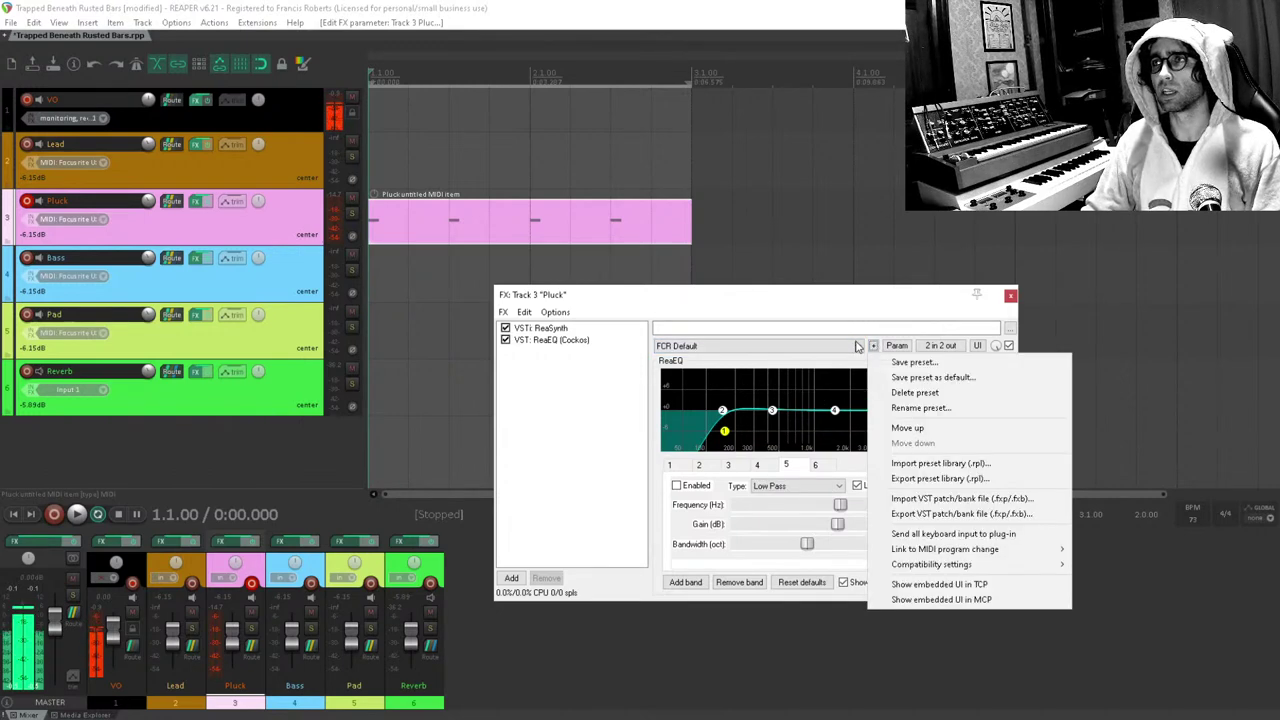
pyautogui.click(845, 316)
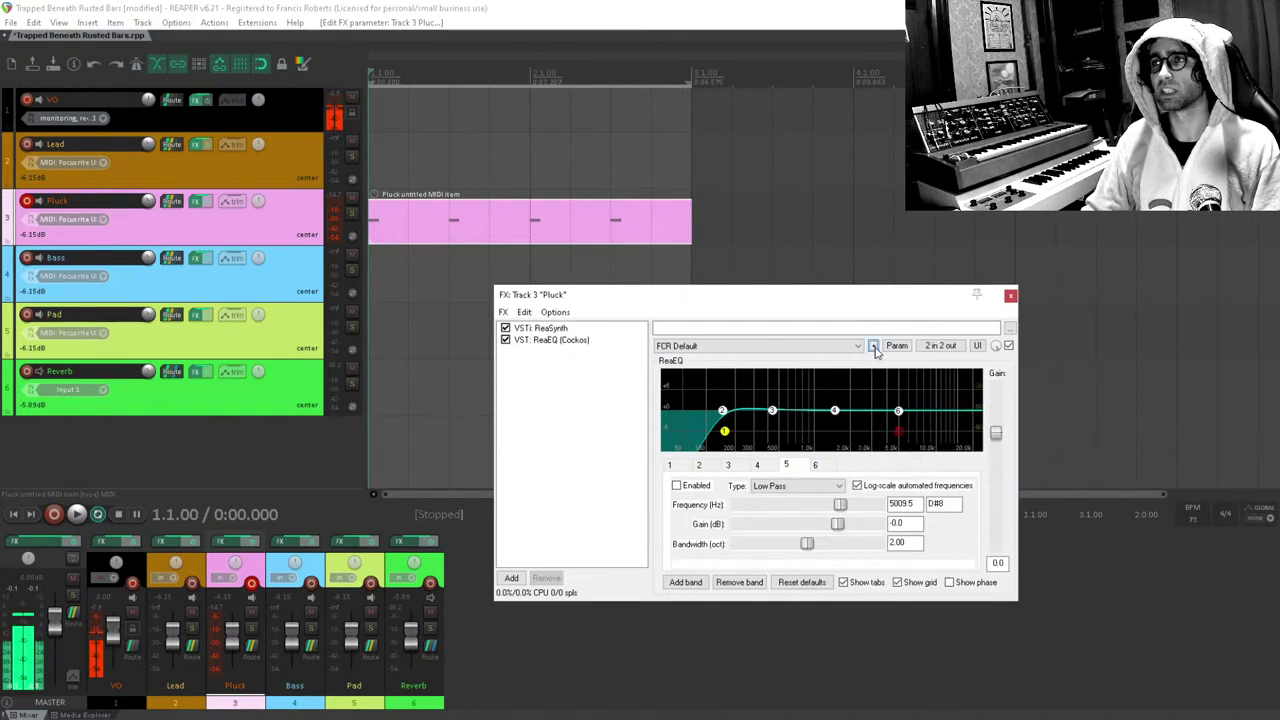
pyautogui.click(873, 346)
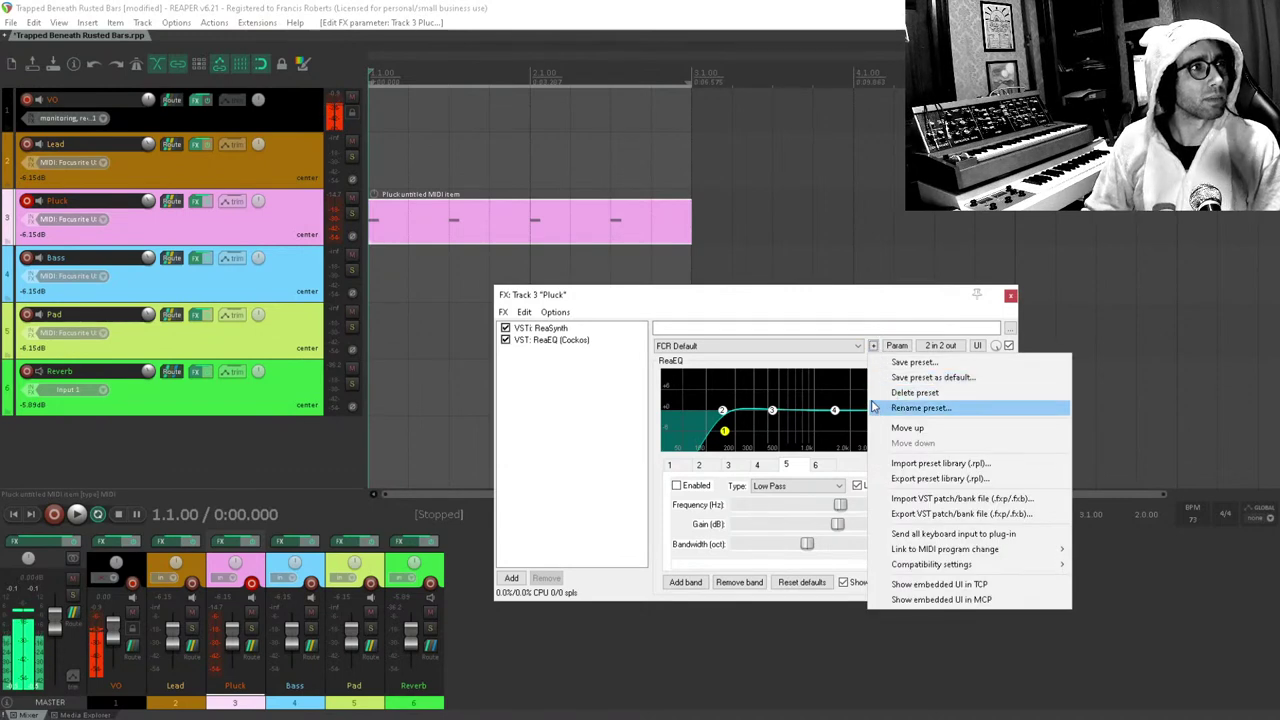
pyautogui.click(755, 300)
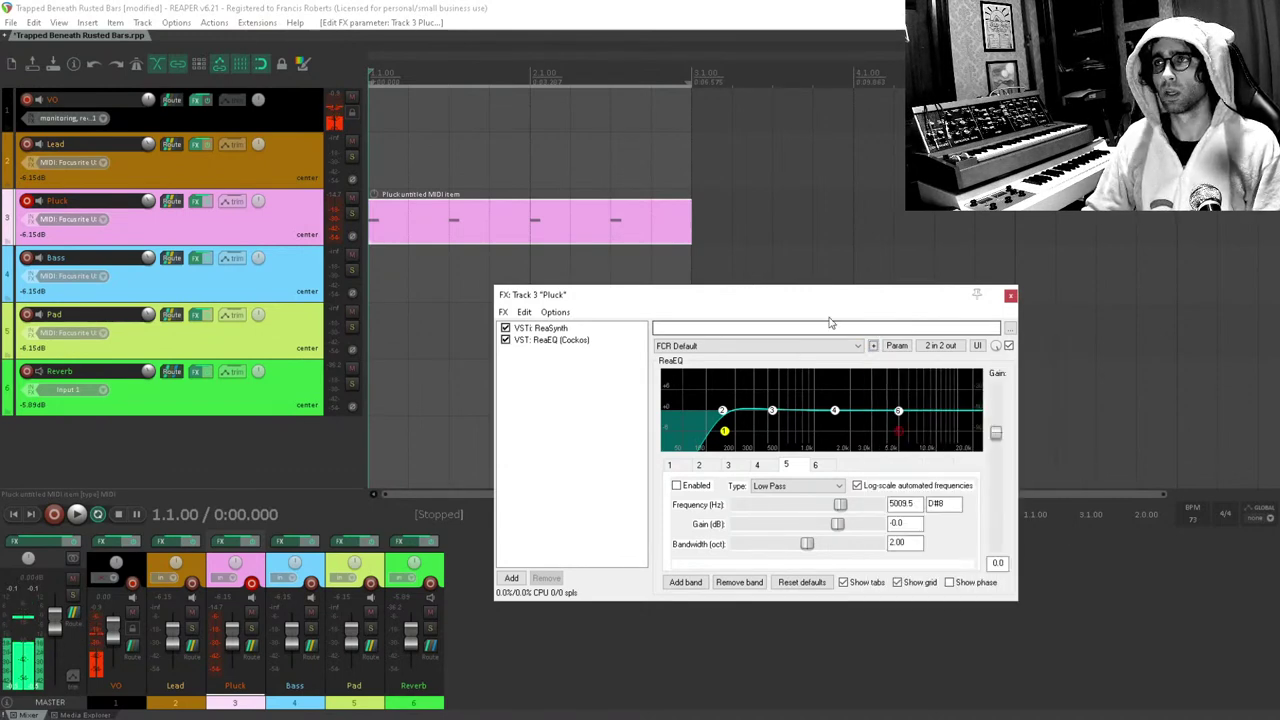
# Enable ReaEQ's low-pass band 5 and lower its cutoff to about 2936 Hz, playing the Pluck part to compare.
pyautogui.moveTo(826, 289); pyautogui.dragTo(757, 272)
pyautogui.moveTo(830, 415); pyautogui.dragTo(845, 423)
pyautogui.press('space')
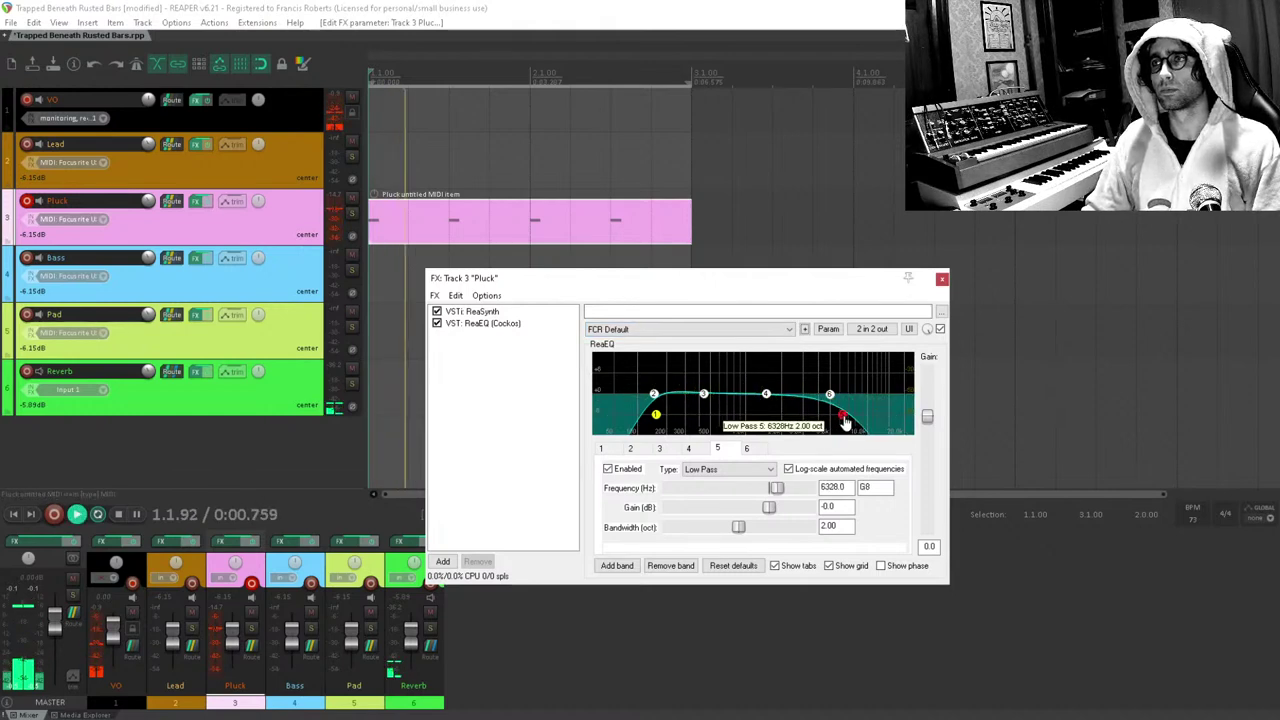
pyautogui.press('space')
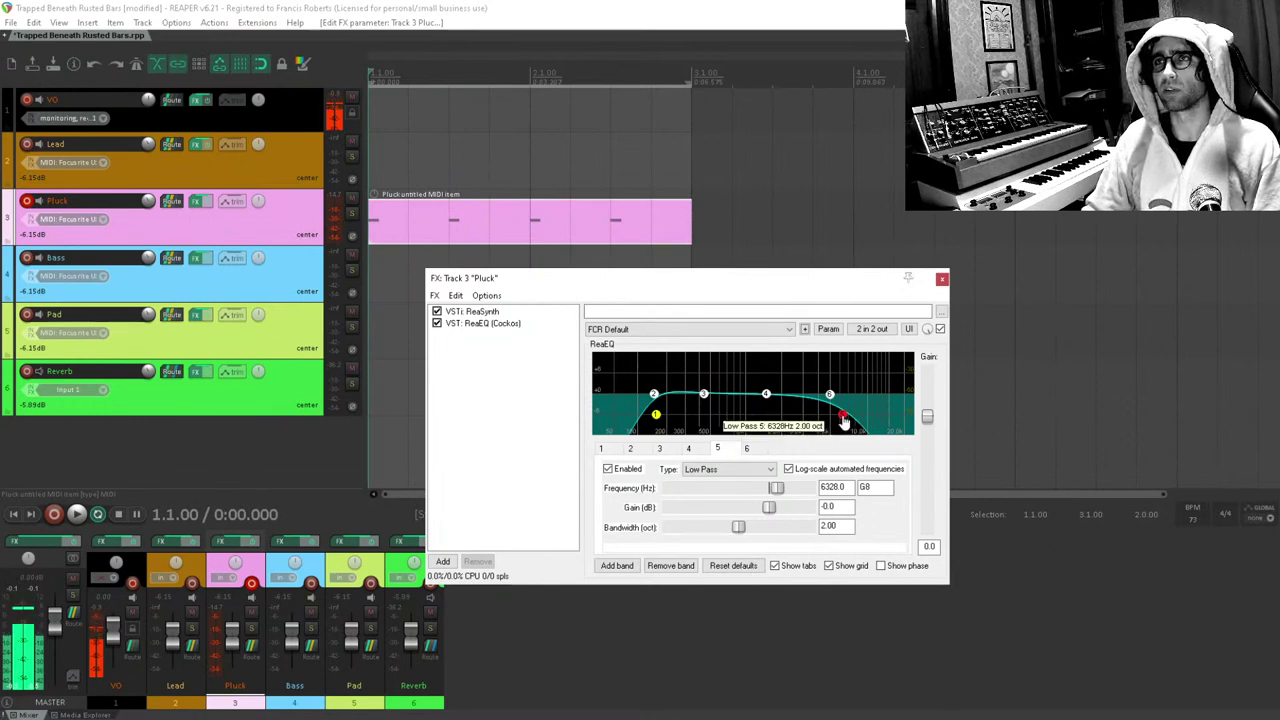
pyautogui.press('space')
pyautogui.moveTo(833, 424); pyautogui.dragTo(803, 440)
pyautogui.press('space')
# Narrow the low-pass band's bandwidth to 0.64 octaves and shift its cutoff to about 2543 Hz, auditioning the result.
pyautogui.moveTo(738, 528); pyautogui.dragTo(695, 530)
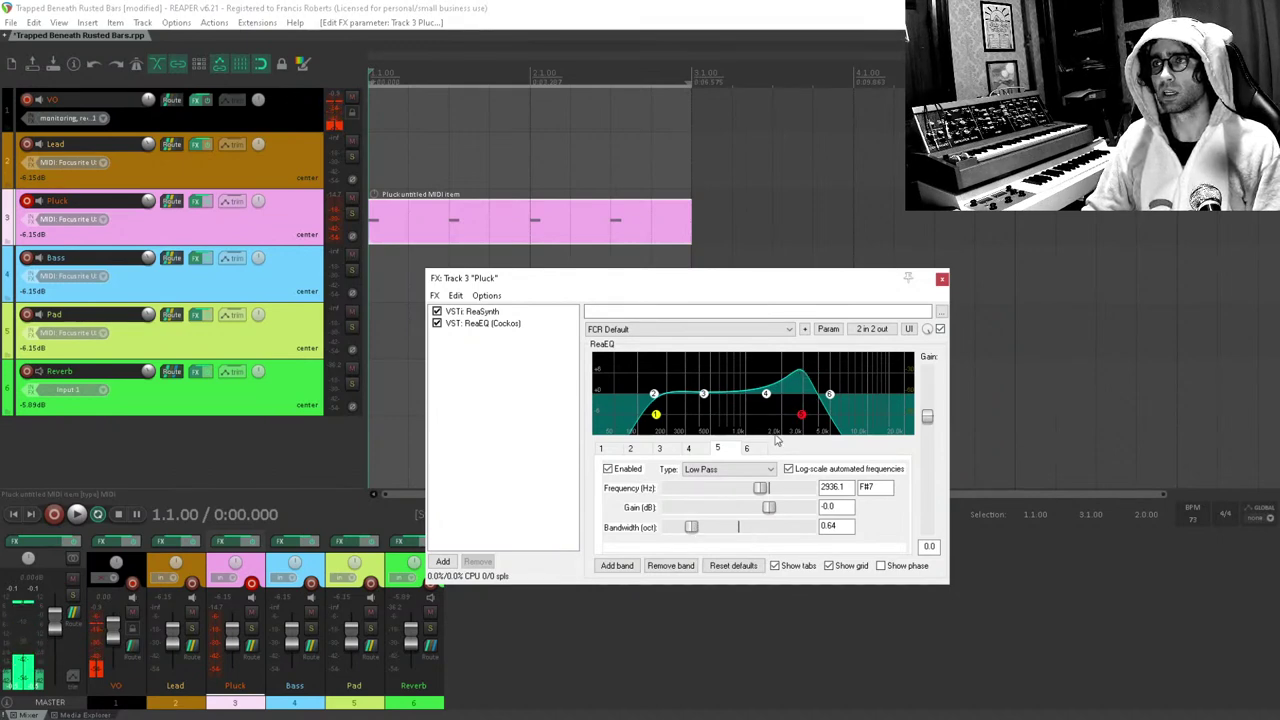
pyautogui.moveTo(801, 414); pyautogui.dragTo(787, 414)
pyautogui.press('space')
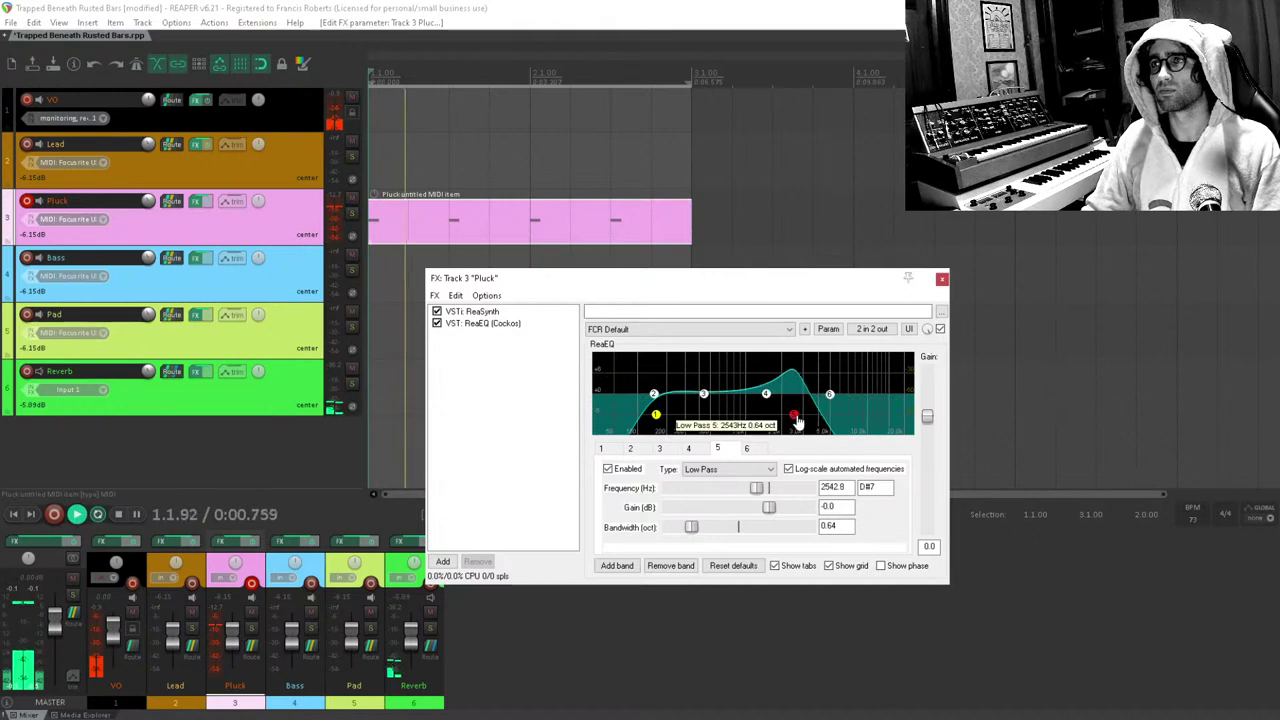
pyautogui.press('space')
pyautogui.moveTo(795, 423); pyautogui.dragTo(799, 424)
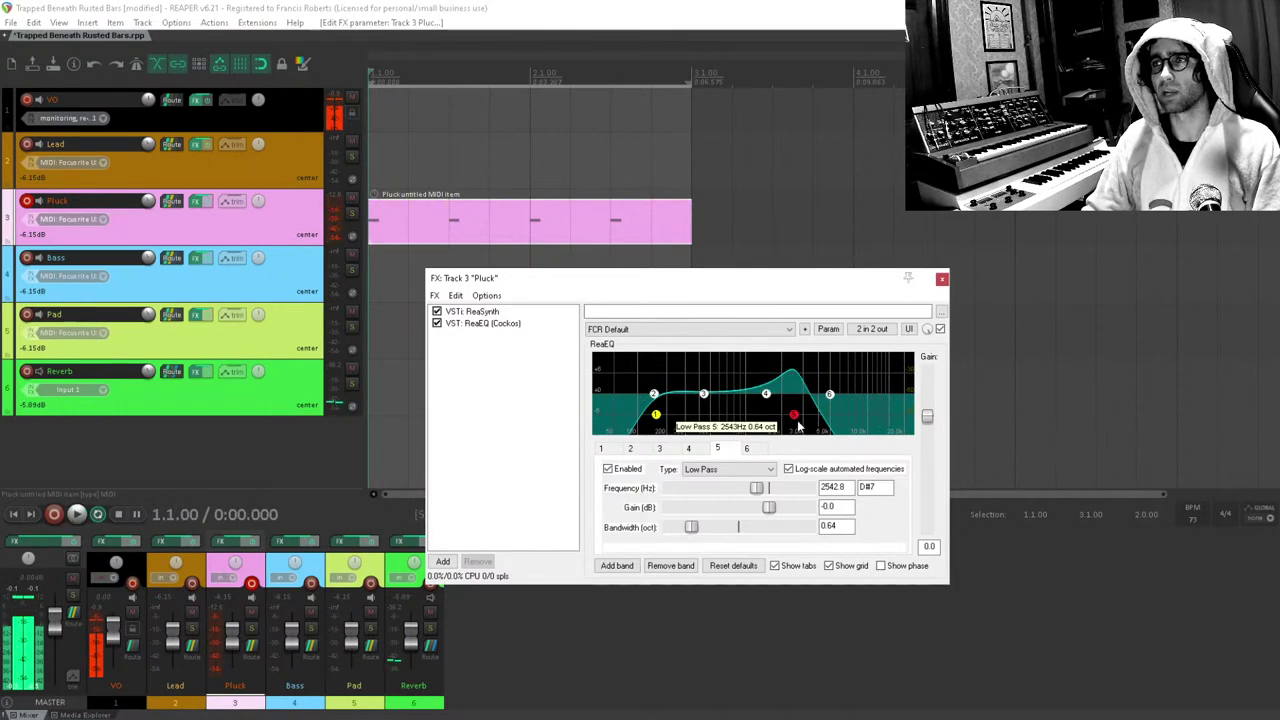
# Enable parameter modulation on the low-pass frequency, driven by an audio control signal from track channels 1+2.
pyautogui.click(828, 329)
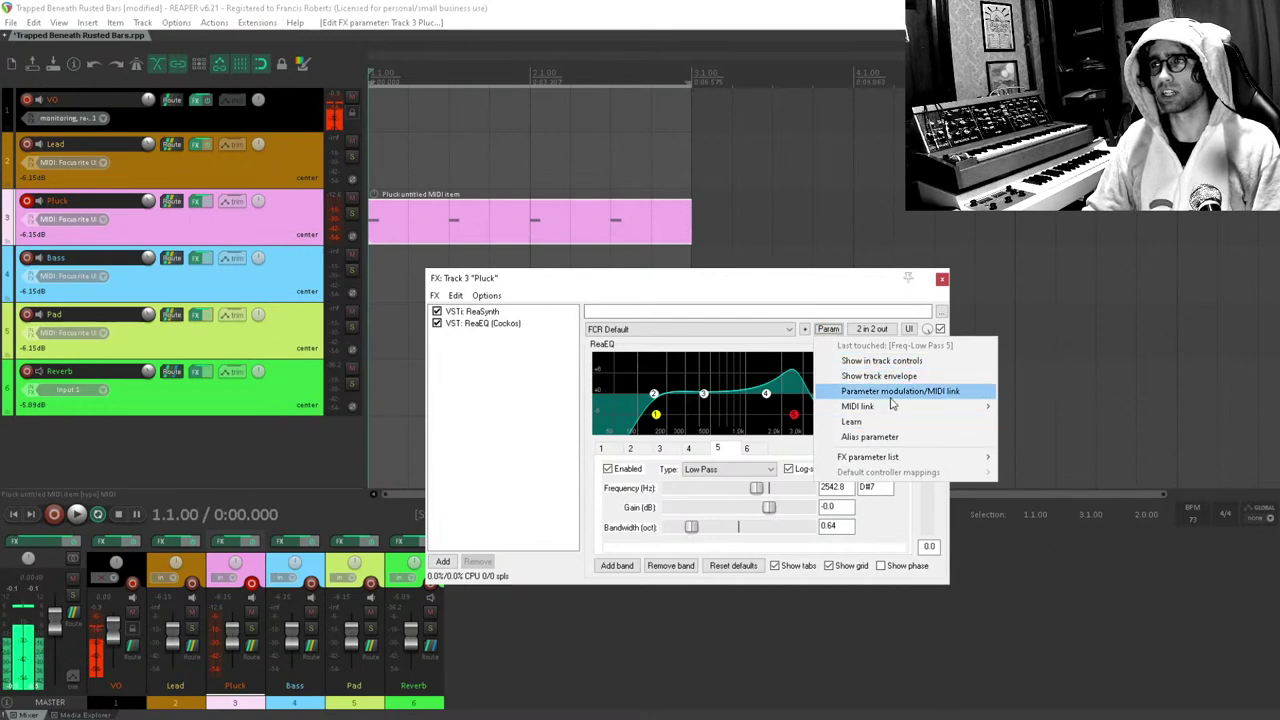
pyautogui.click(945, 391)
pyautogui.moveTo(131, 39); pyautogui.dragTo(209, 210)
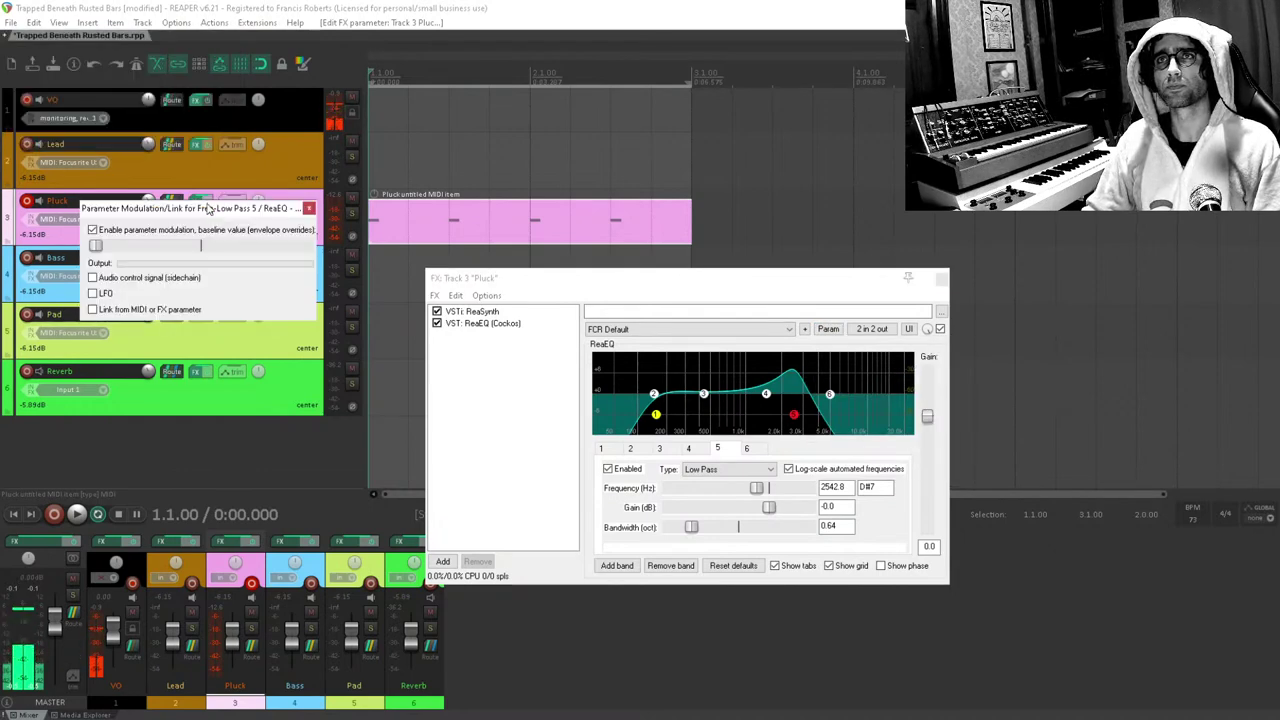
pyautogui.click(112, 280)
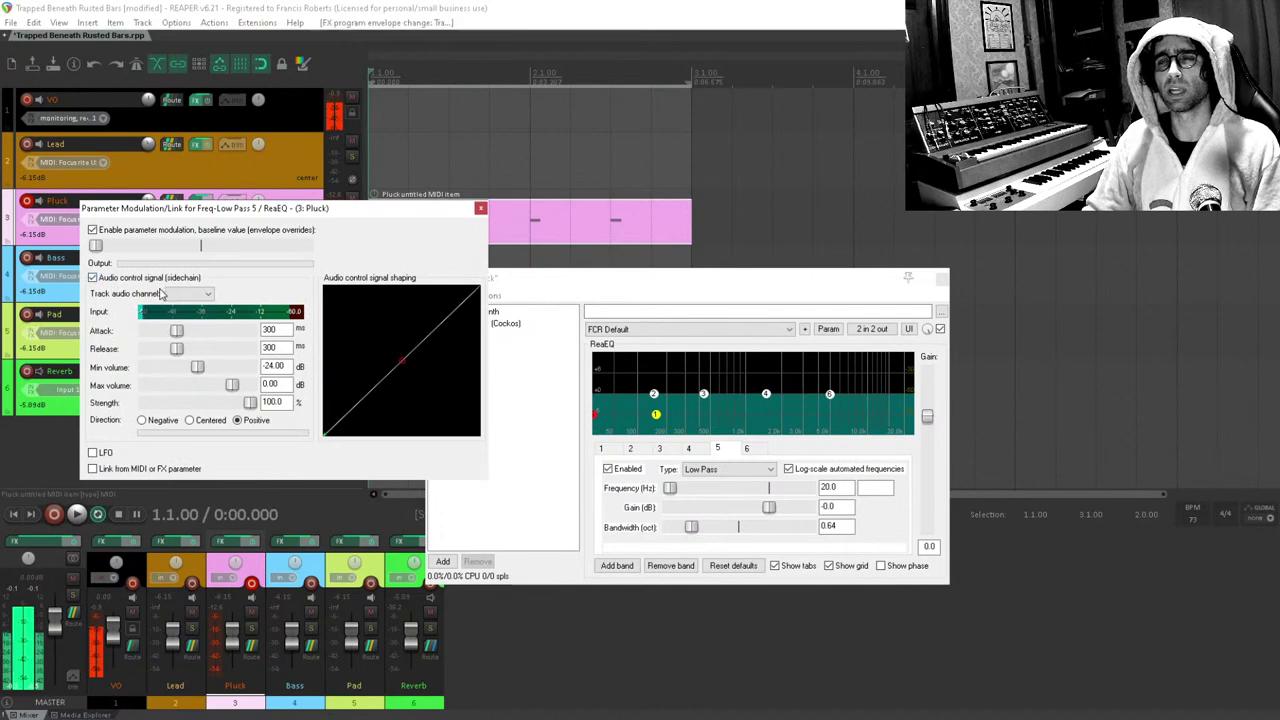
pyautogui.click(200, 294)
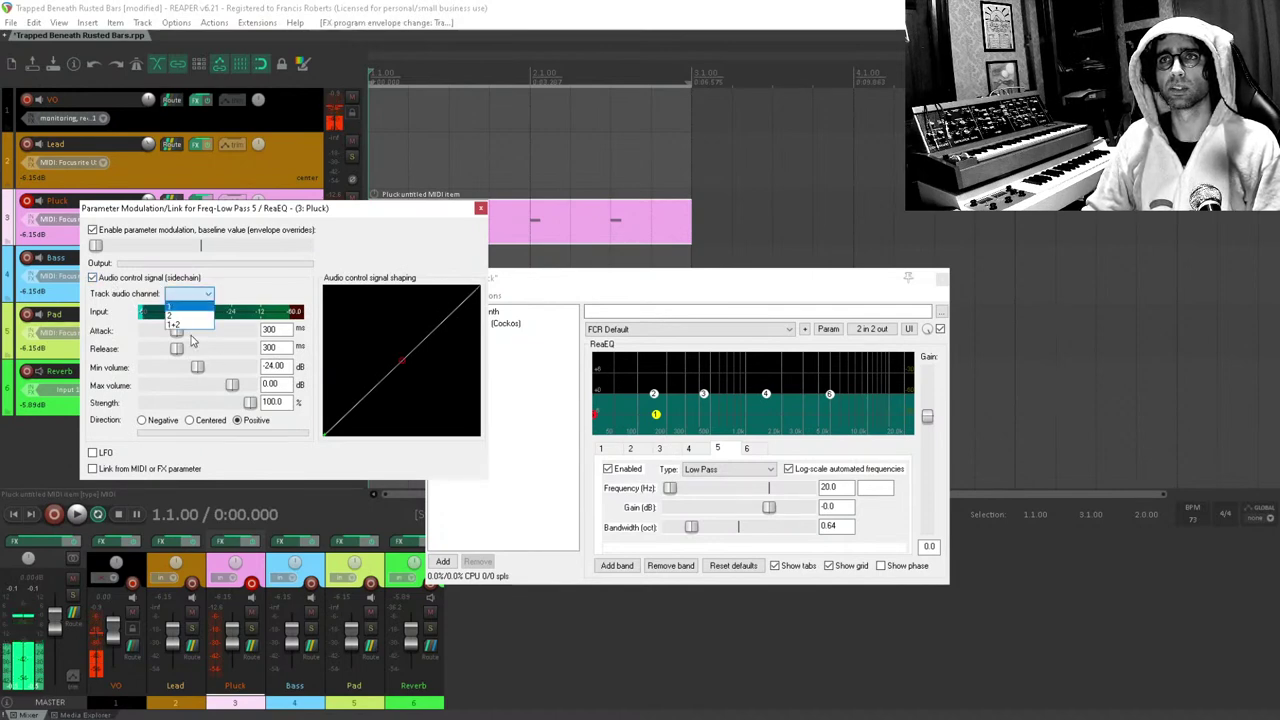
pyautogui.click(178, 325)
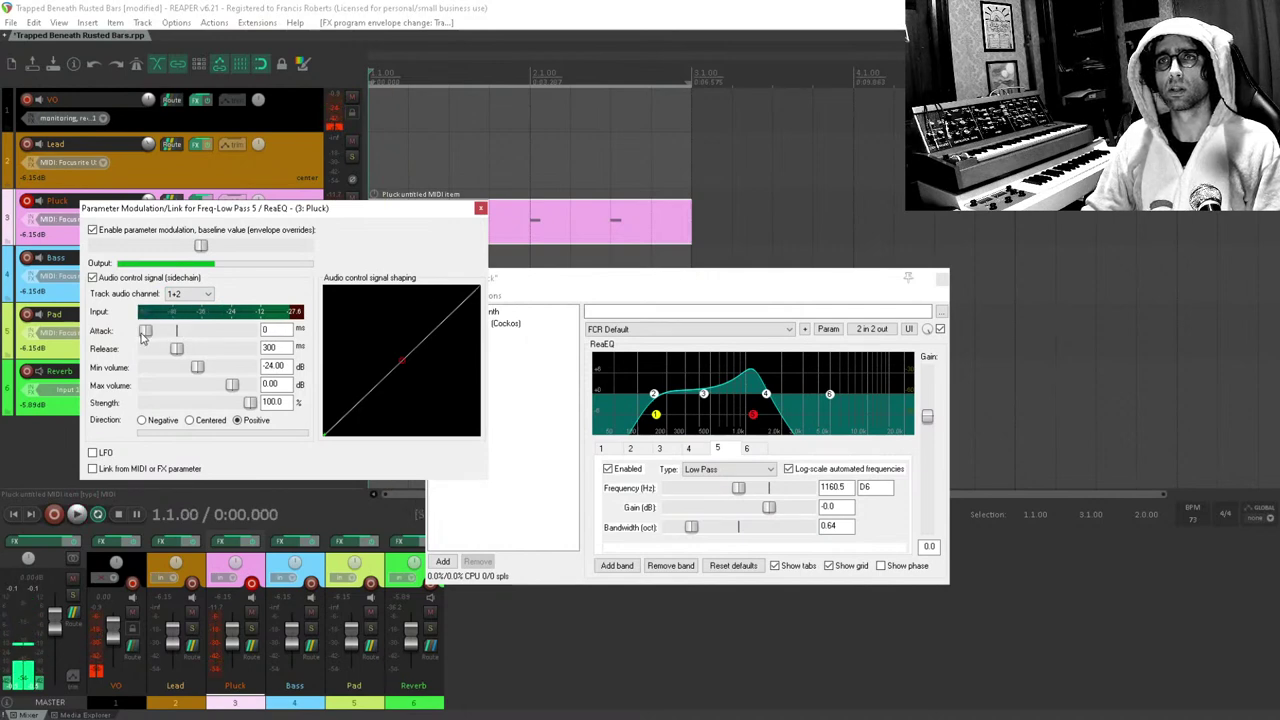
# Set the modulation's attack to 0 ms, release to 41 ms and direction to Centered.
pyautogui.moveTo(176, 348); pyautogui.dragTo(149, 350)
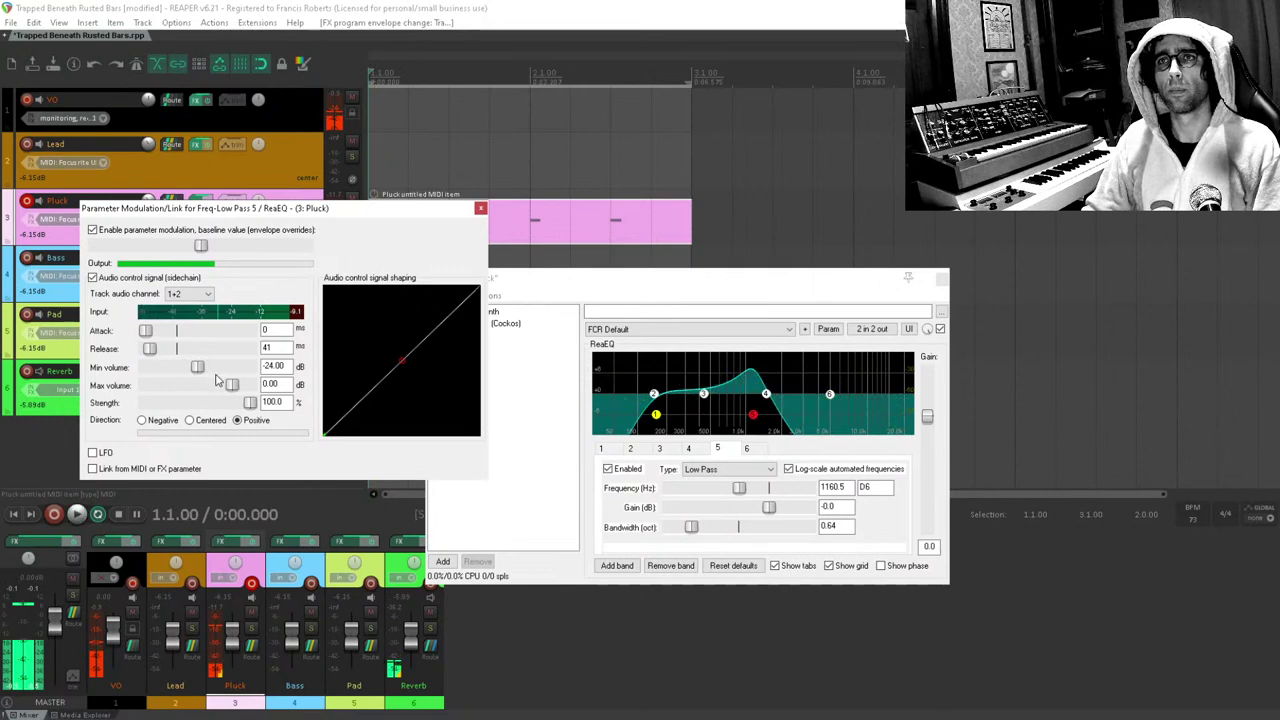
pyautogui.click(210, 421)
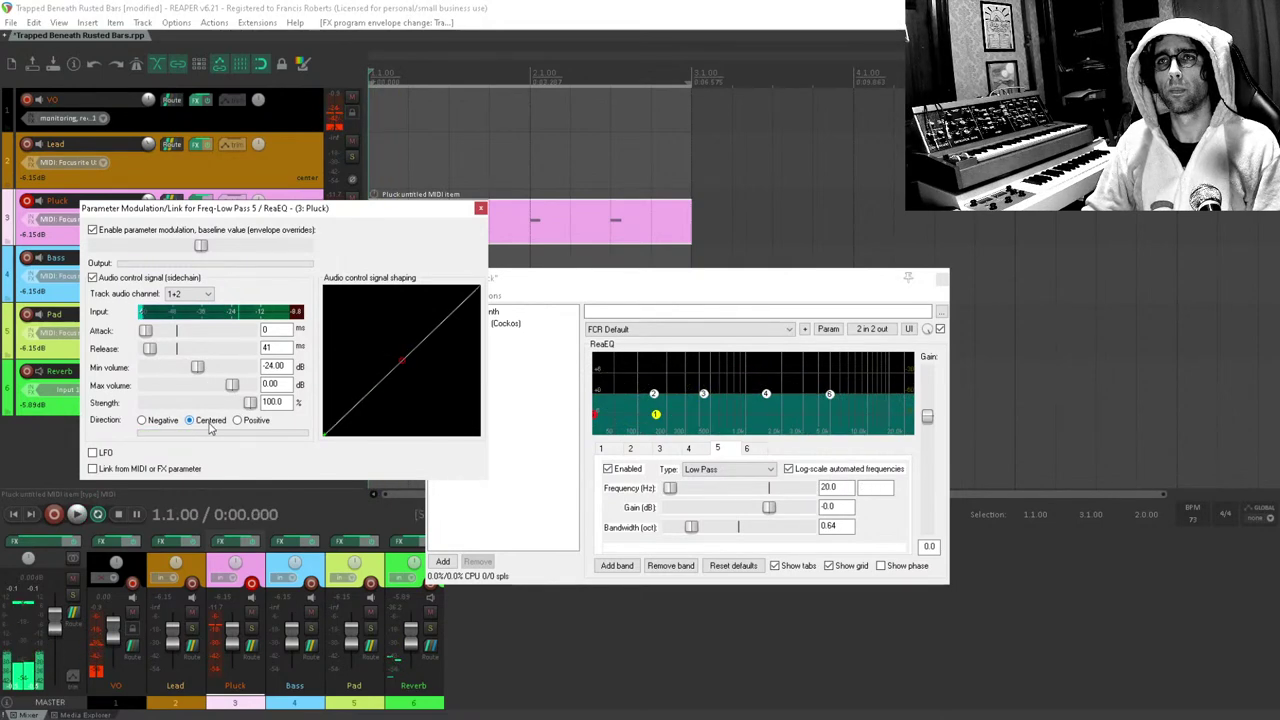
pyautogui.press('space')
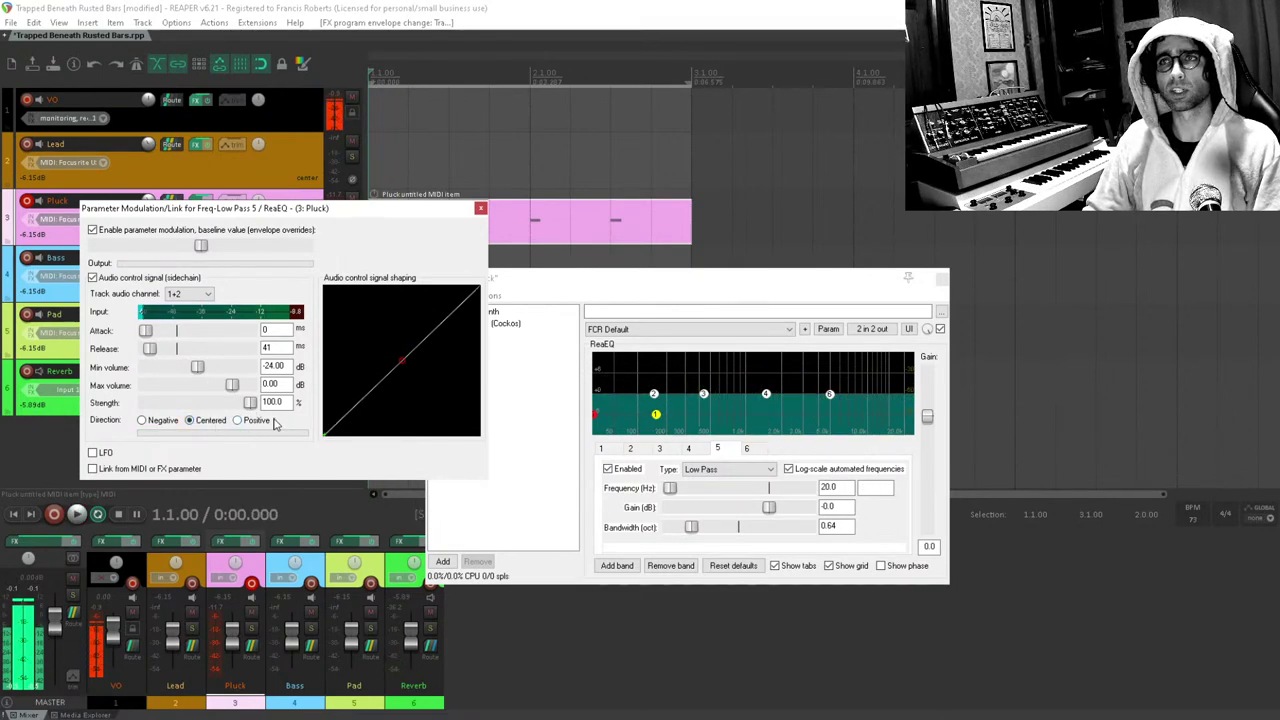
# Reduce the modulation strength to 19.8% while playing the Pluck part.
pyautogui.moveTo(243, 410); pyautogui.dragTo(153, 412)
pyautogui.press('space')
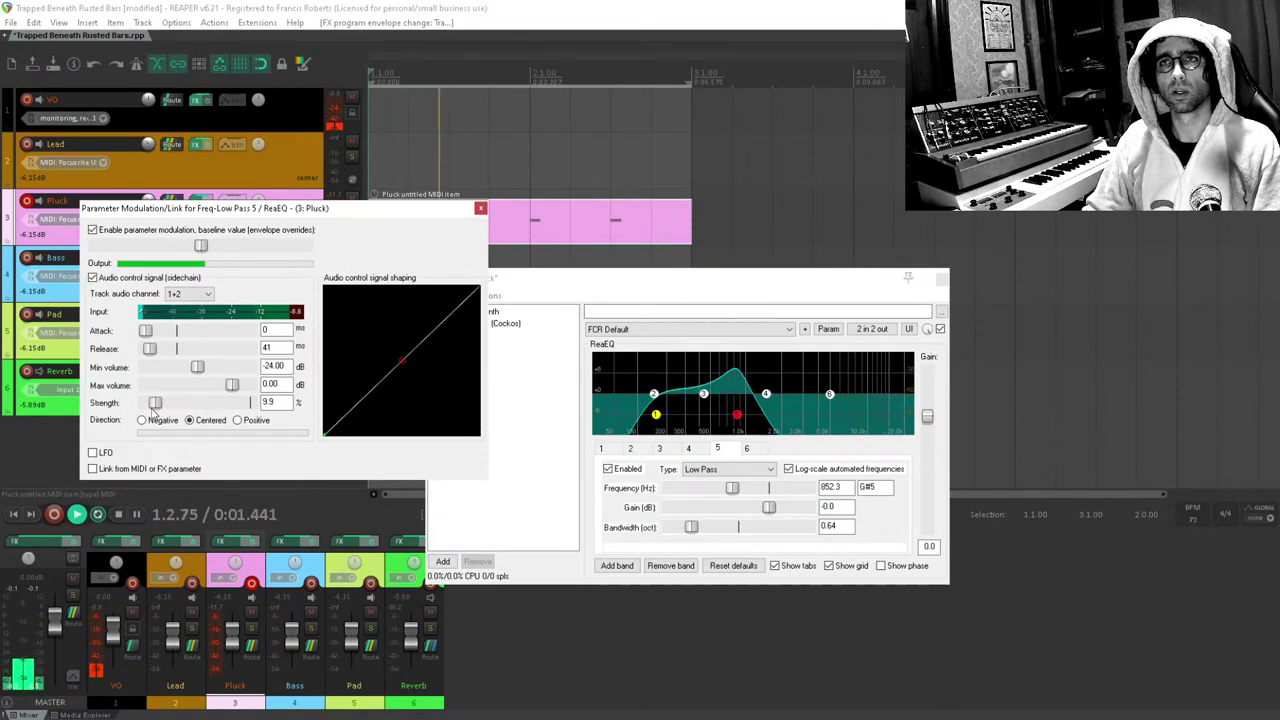
pyautogui.moveTo(153, 410); pyautogui.dragTo(164, 411)
# Narrow the low-pass bandwidth to 0.38 octaves and lower the modulation baseline to about 363 Hz during playback.
pyautogui.click(690, 528)
pyautogui.moveTo(690, 528); pyautogui.dragTo(682, 528)
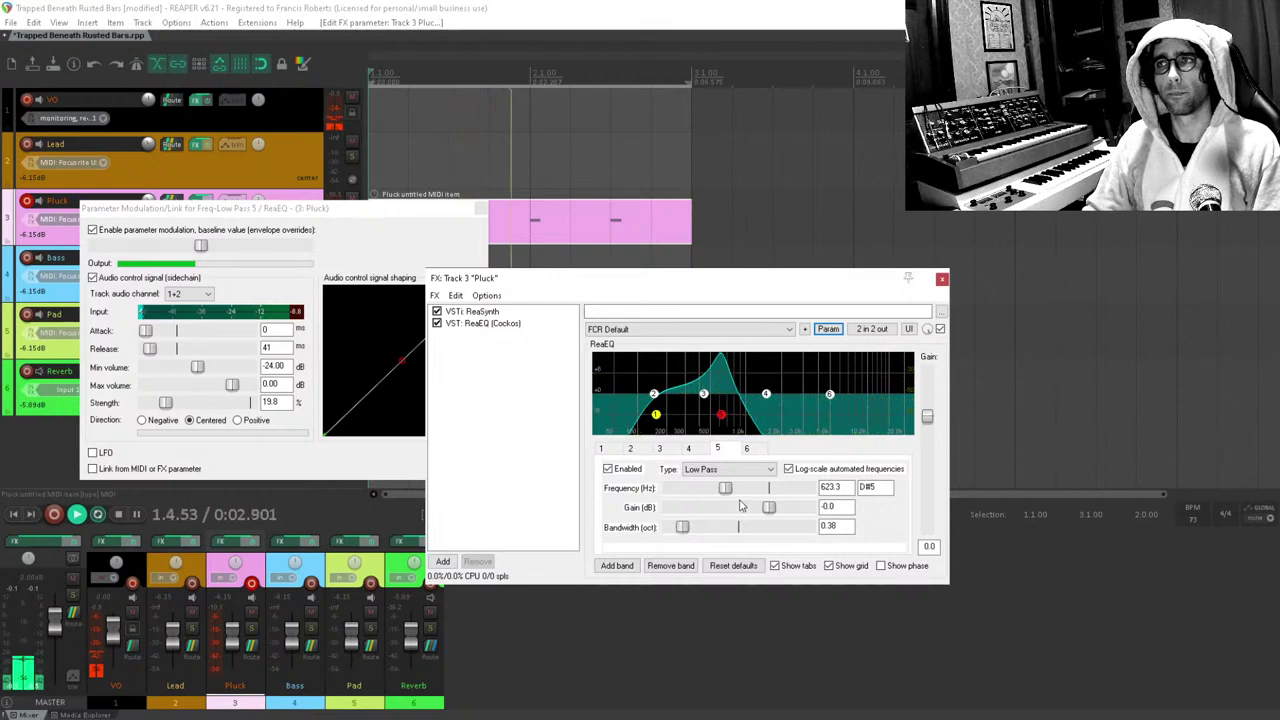
pyautogui.click(200, 245)
pyautogui.moveTo(200, 245); pyautogui.dragTo(182, 247)
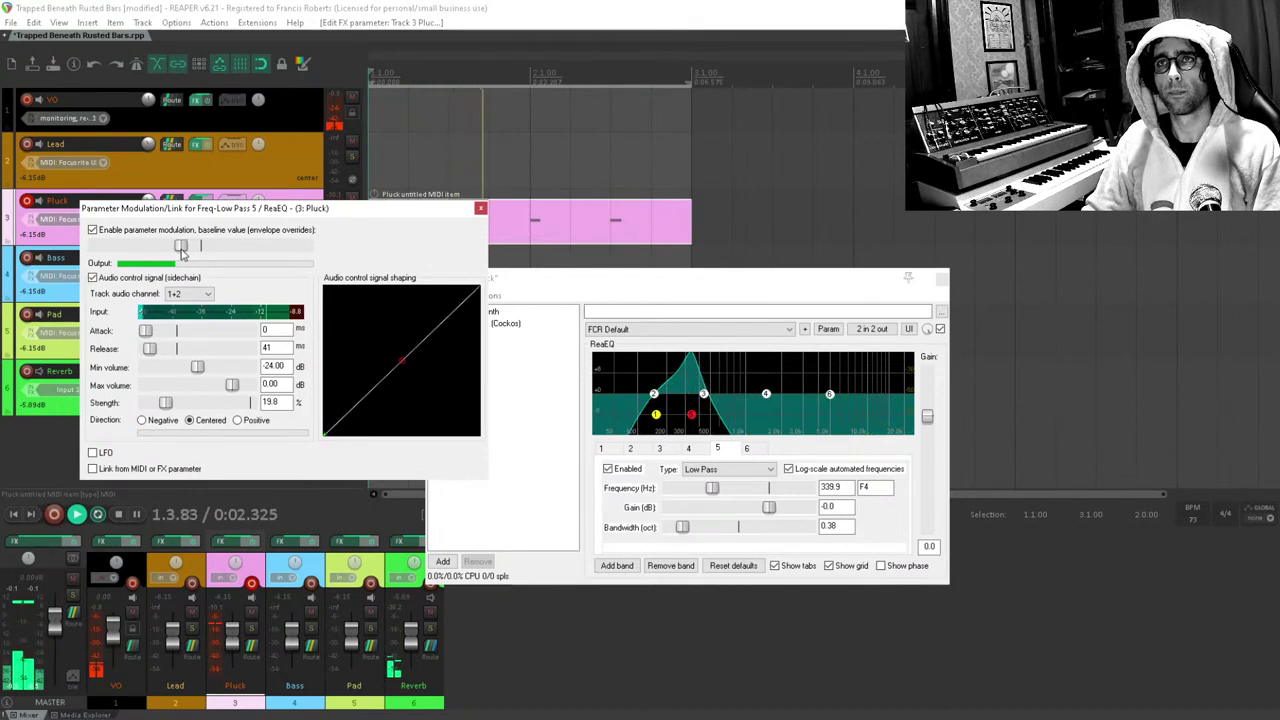
pyautogui.press('space')
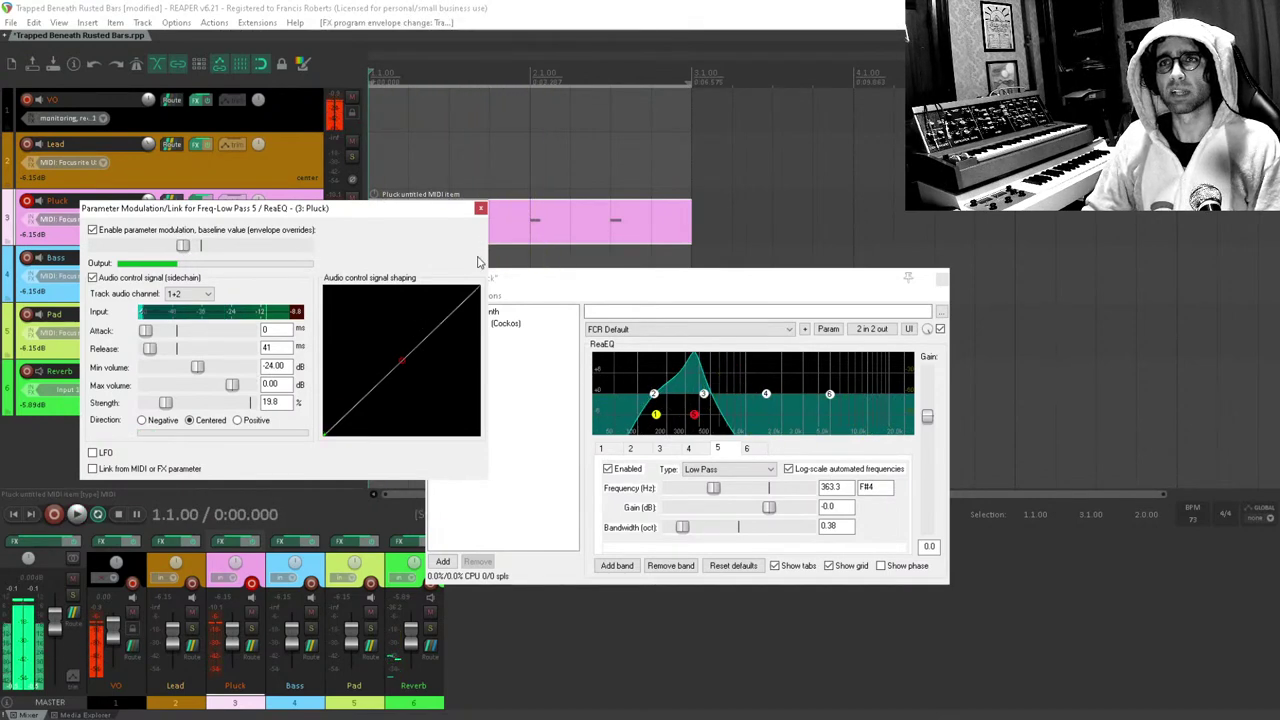
# Close the parameter modulation settings and raise the Pluck ReaSynth release to 447 ms, auditioning the sound.
pyautogui.click(480, 207)
pyautogui.click(465, 312)
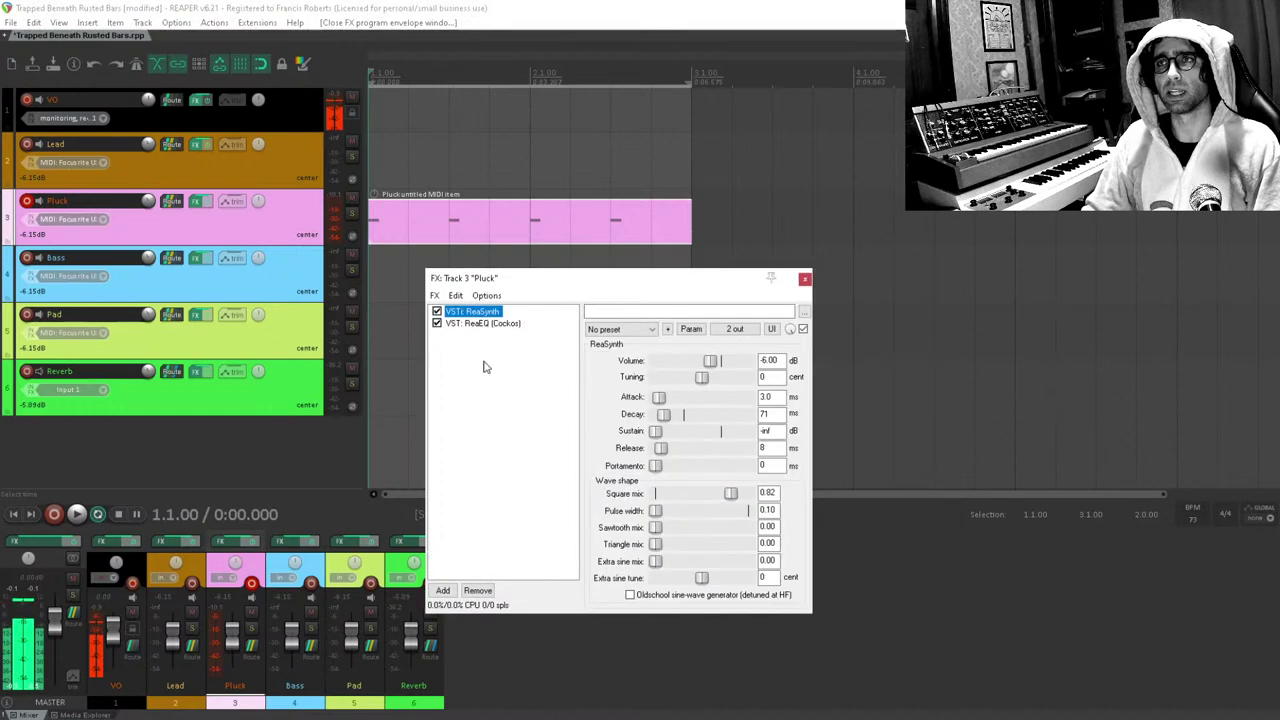
pyautogui.click(663, 452)
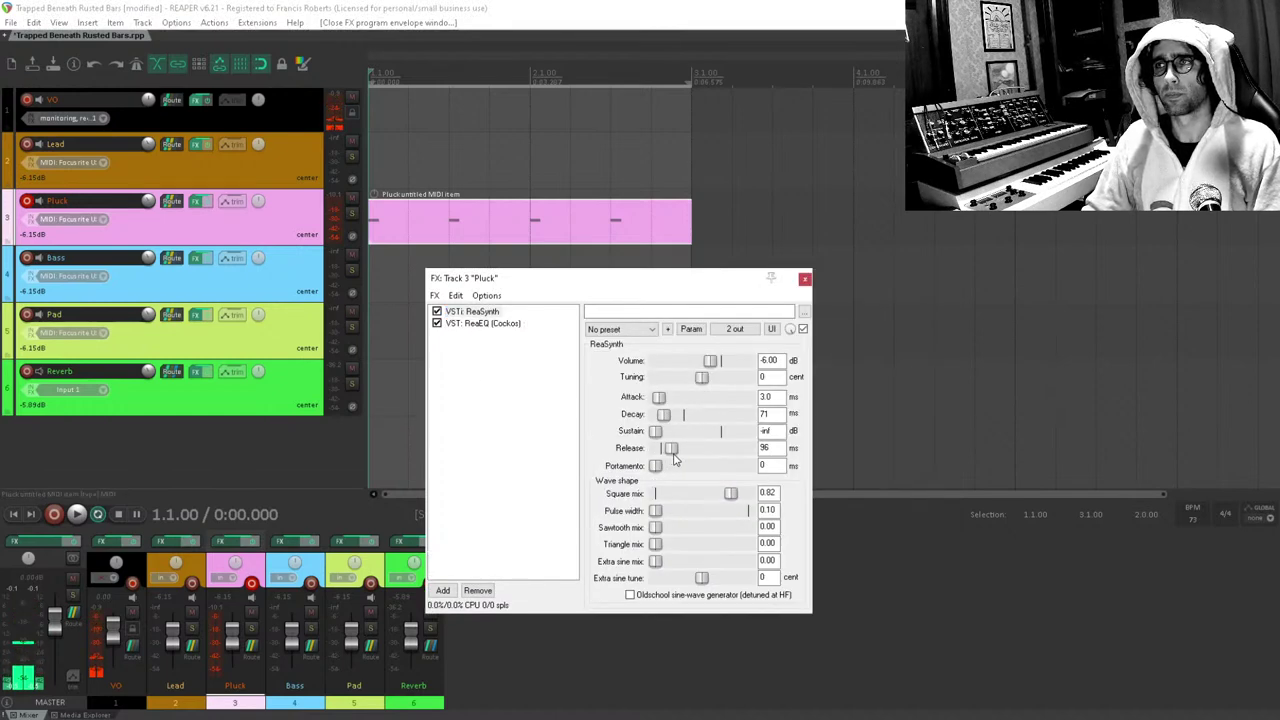
pyautogui.moveTo(683, 453); pyautogui.dragTo(685, 452)
pyautogui.press('space')
pyautogui.doubleClick(683, 452)
# Set the Pluck ReaSynth decay to 56 ms and sustain to -20.32 dB during playback, and close its effects chain.
pyautogui.moveTo(660, 448); pyautogui.dragTo(666, 422)
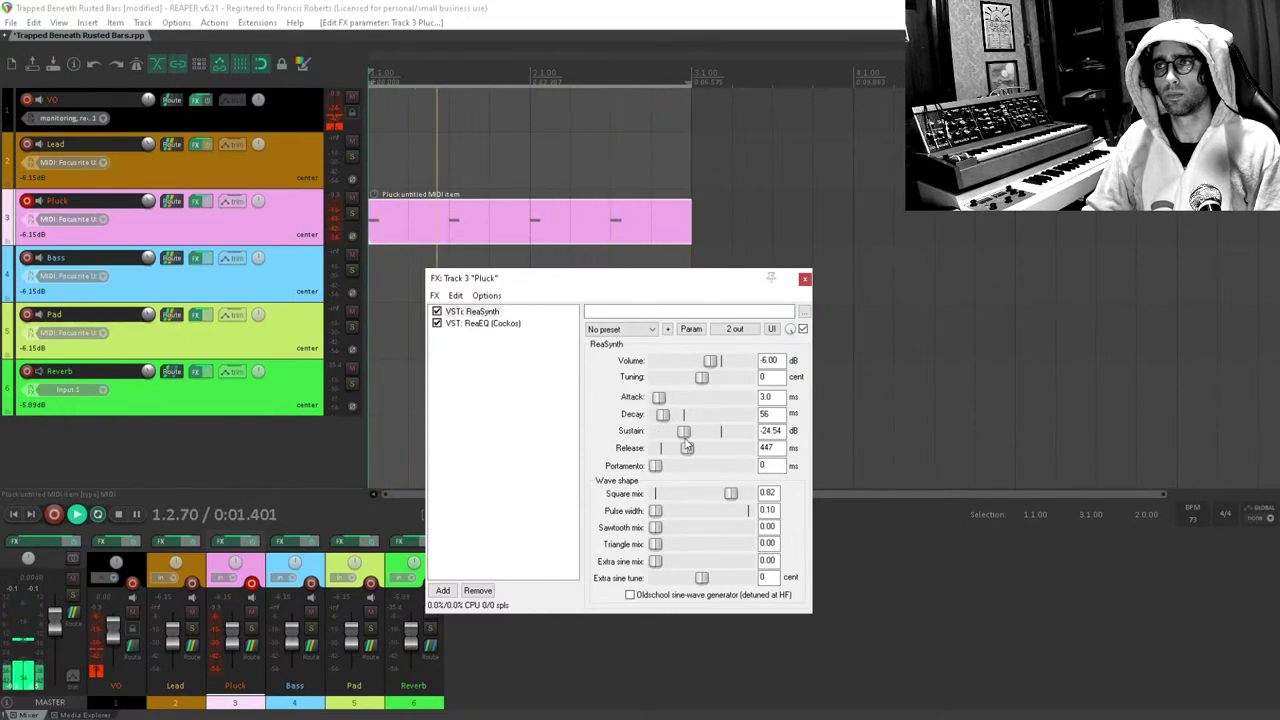
pyautogui.moveTo(656, 431); pyautogui.dragTo(701, 443)
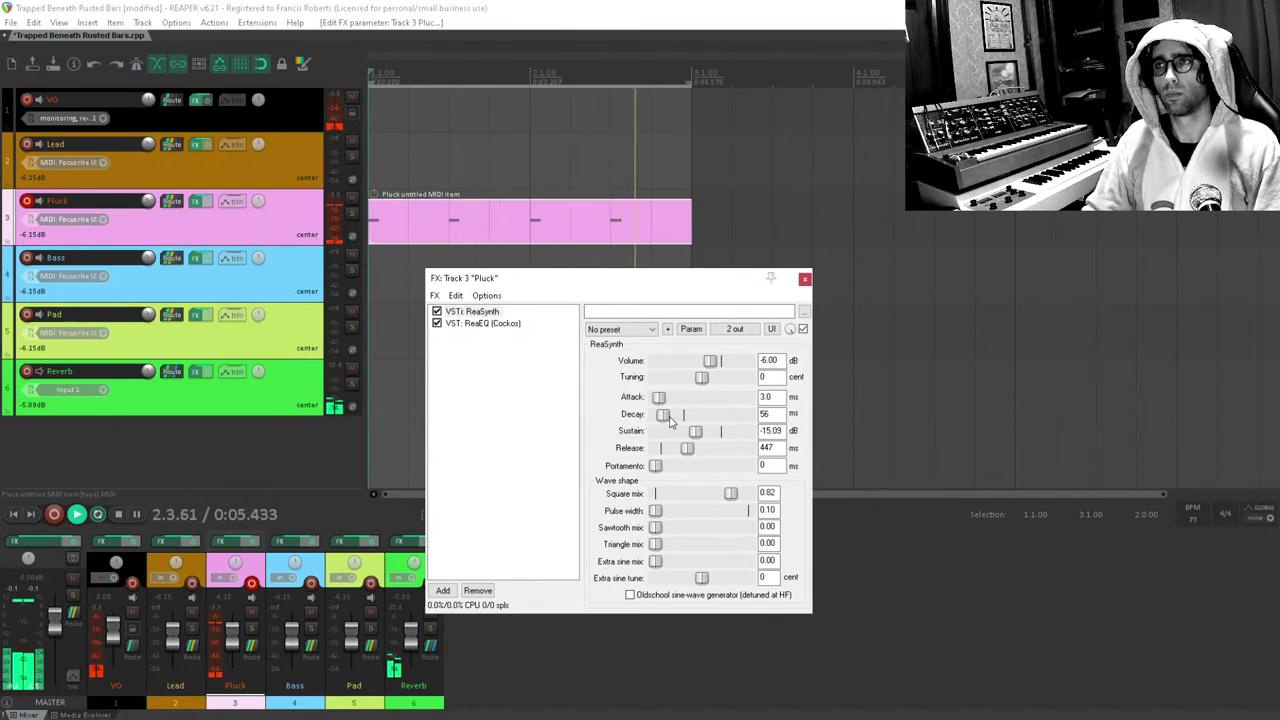
pyautogui.moveTo(695, 432); pyautogui.dragTo(688, 432)
pyautogui.press('space')
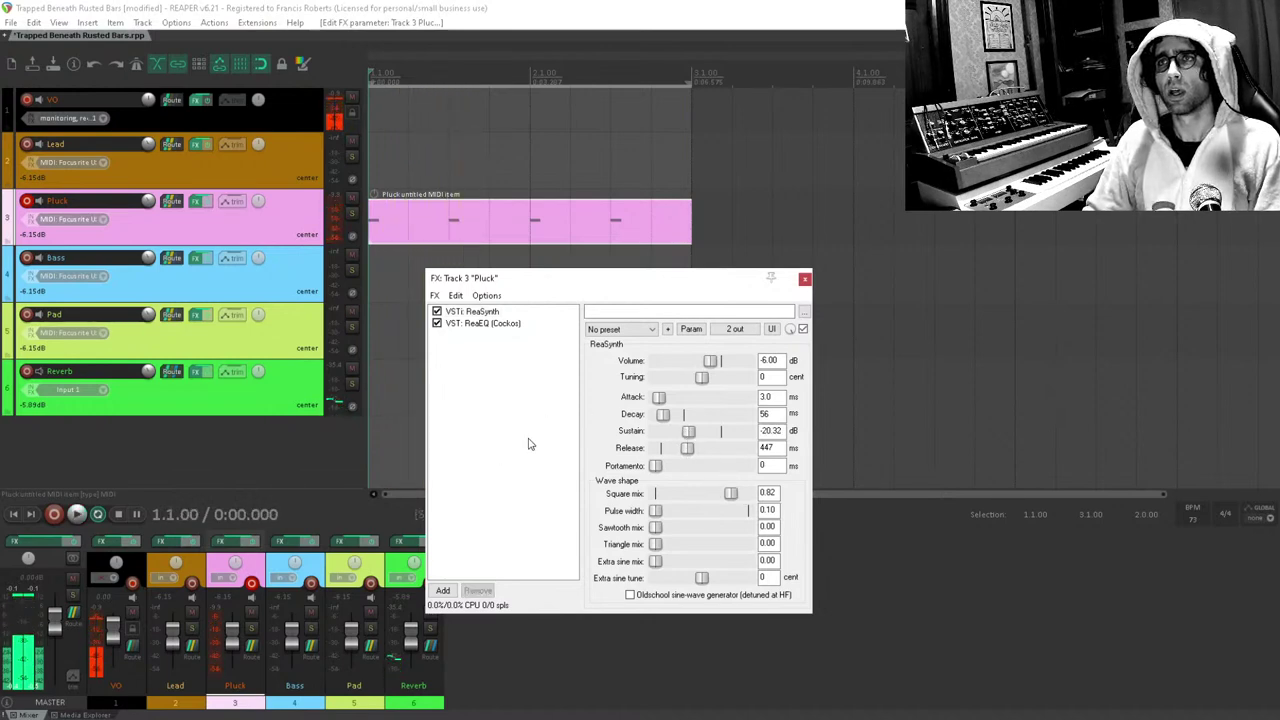
pyautogui.press('Escape')
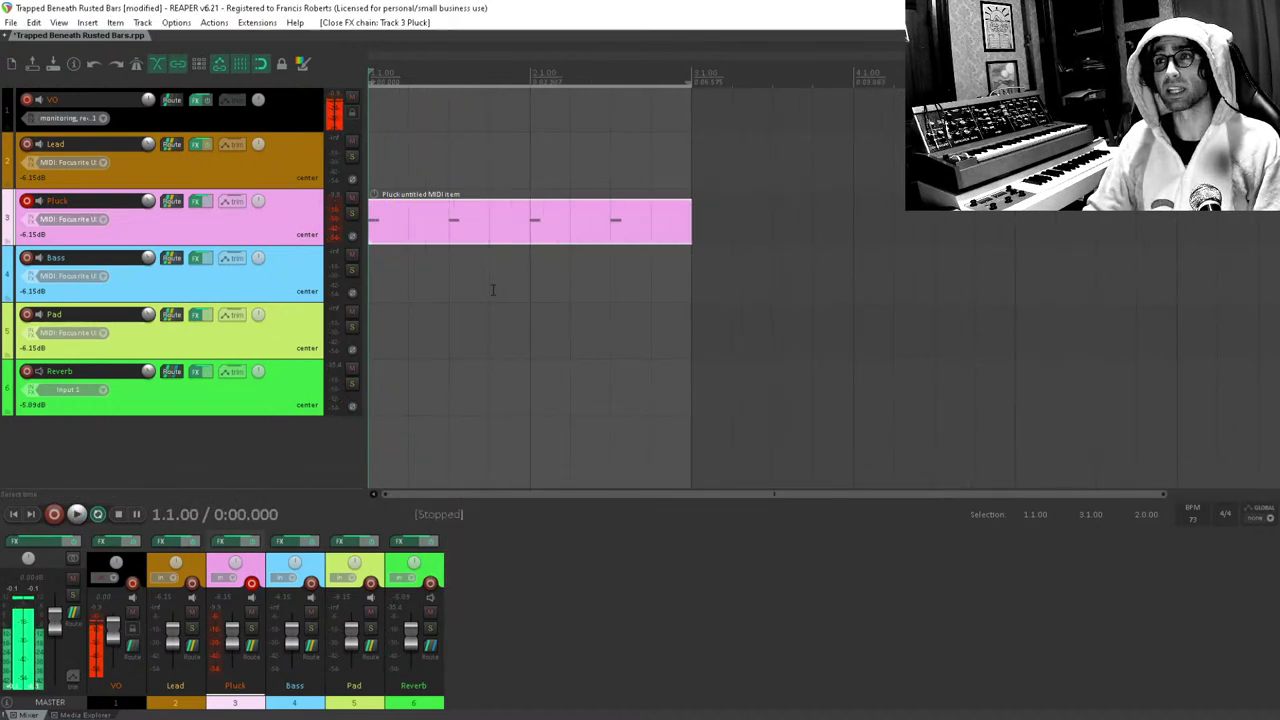
# Clear the loop selection and inspect the Pluck item's notes in the MIDI editor.
pyautogui.press('Escape')
pyautogui.doubleClick(503, 238)
pyautogui.scroll(-2, 449, 380)
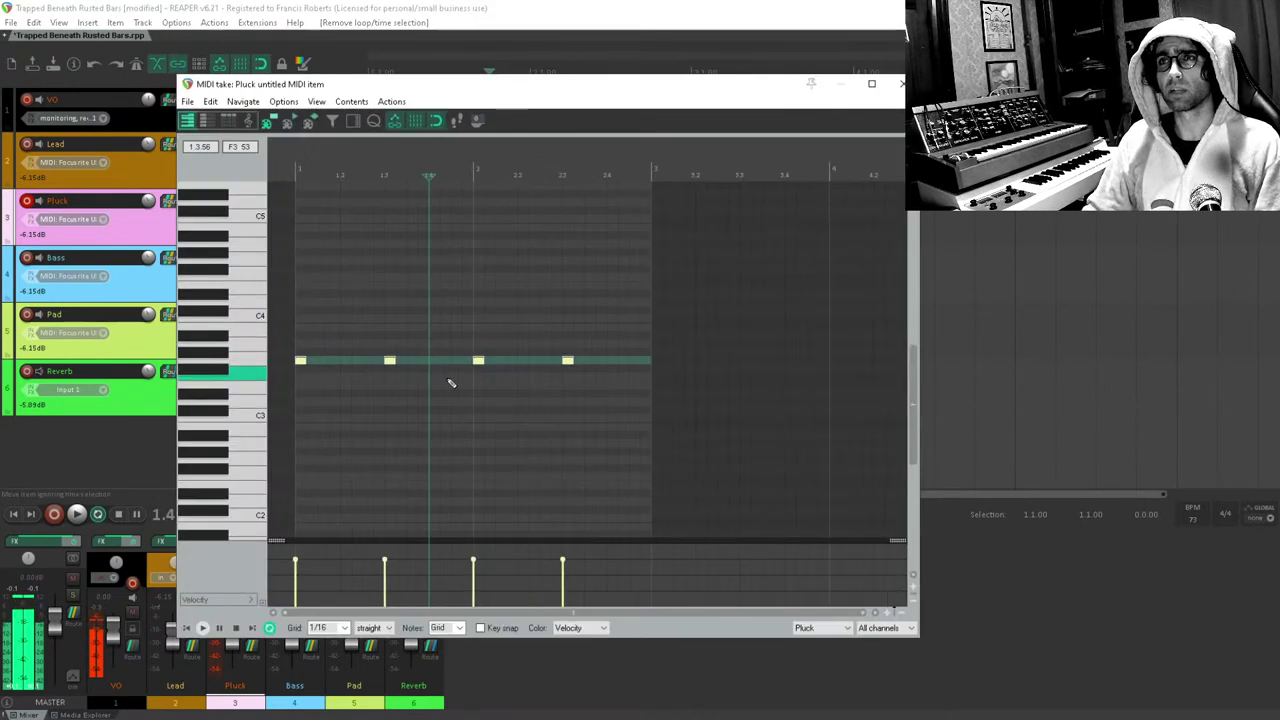
pyautogui.press('Escape')
pyautogui.click(465, 221)
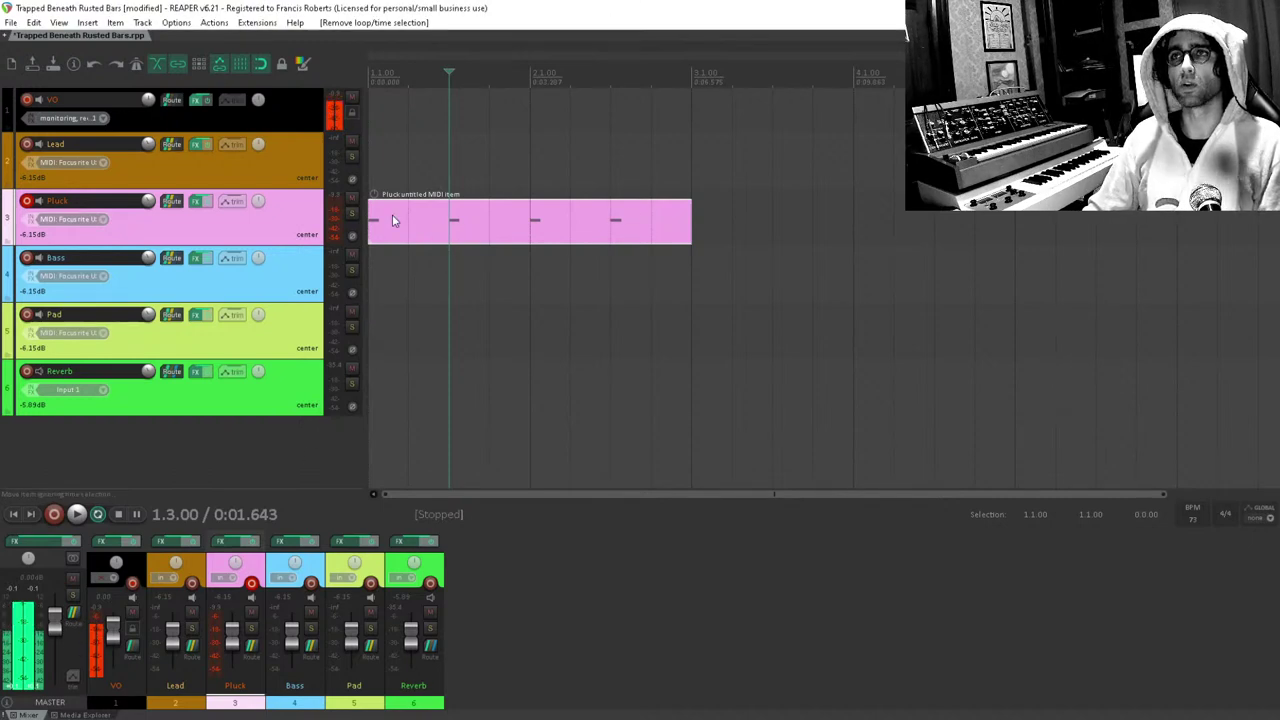
pyautogui.scroll(-4, 494, 219)
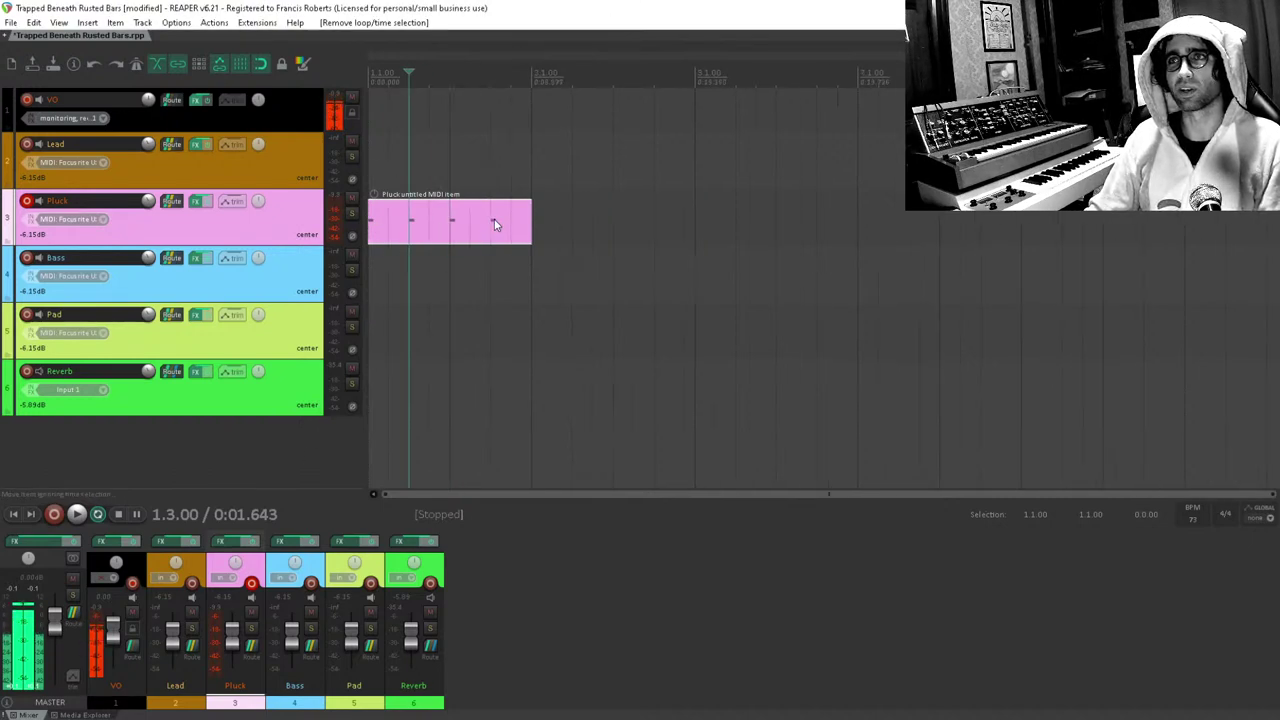
pyautogui.click(412, 217)
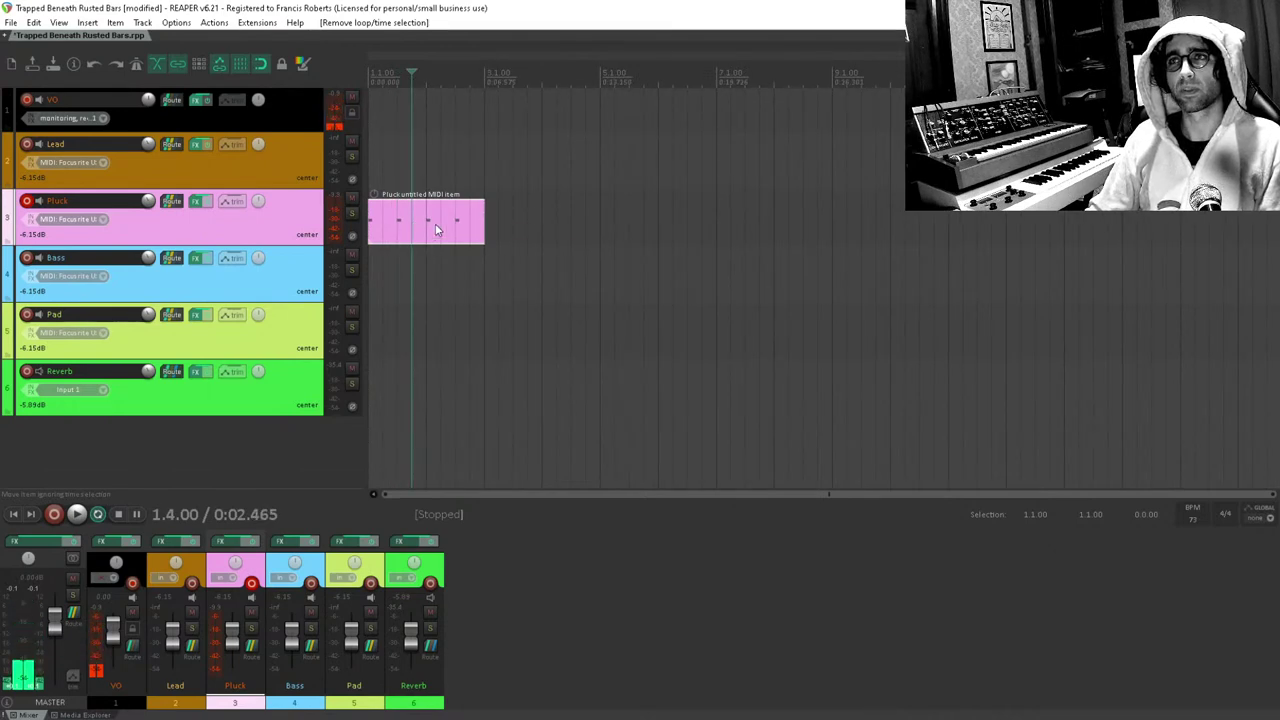
# Reopen the Pluck item's notes and play them from bar 1.
pyautogui.doubleClick(423, 225)
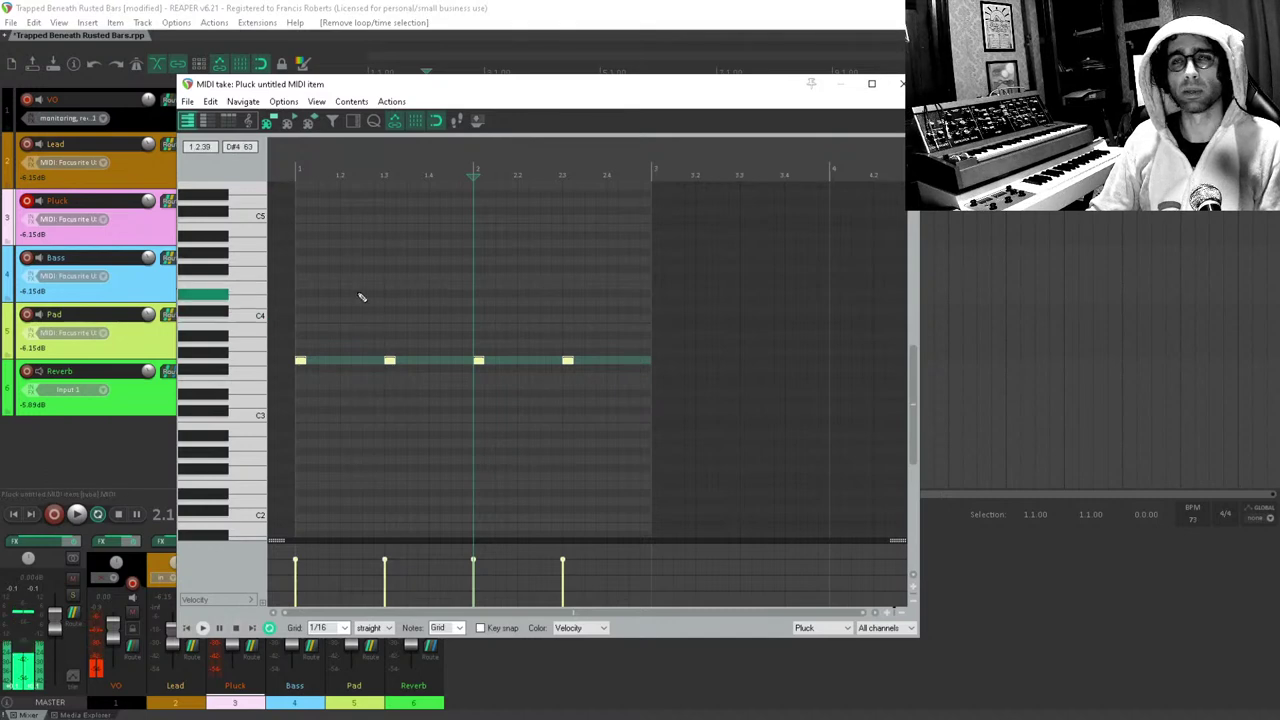
pyautogui.click(294, 165)
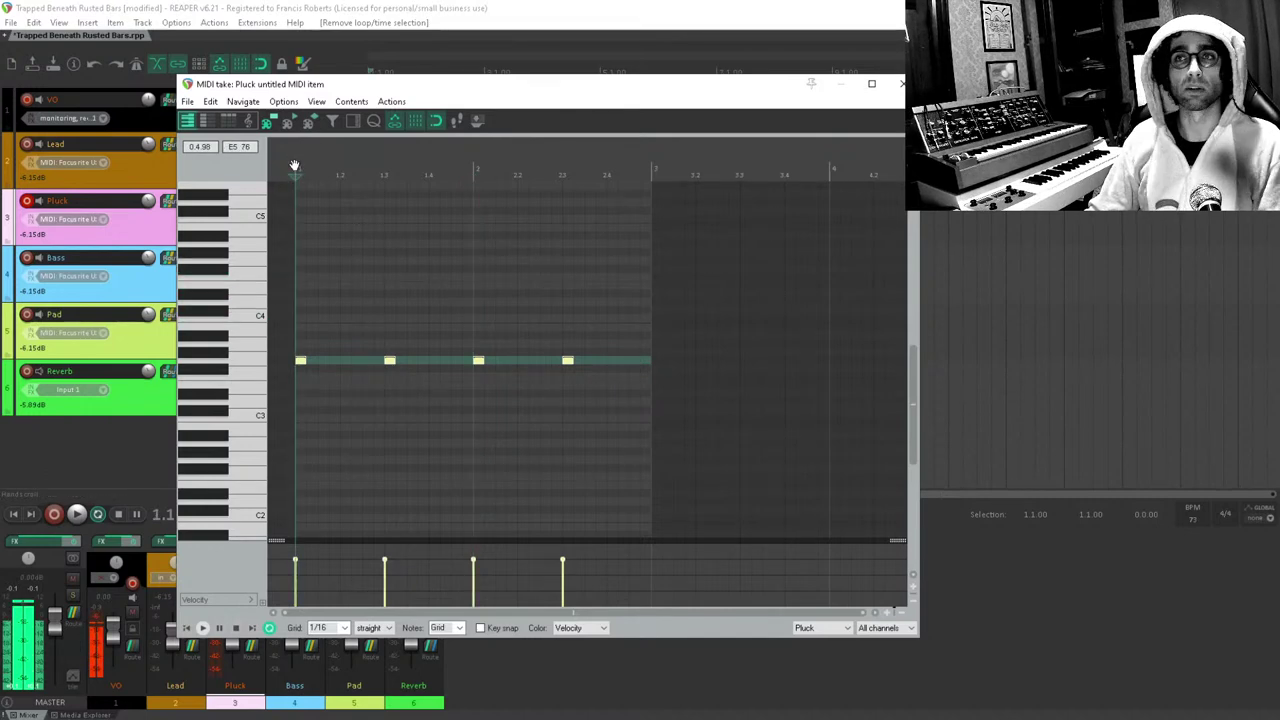
pyautogui.press('space')
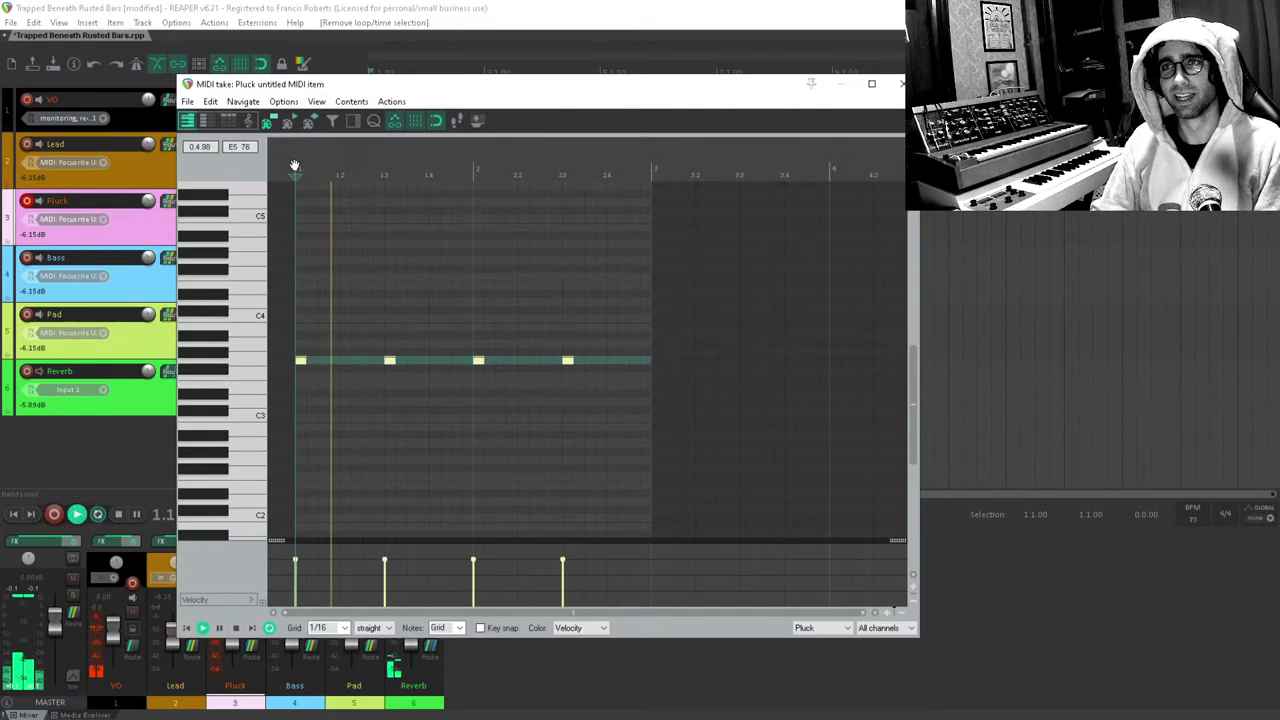
pyautogui.press('space')
pyautogui.press('Escape')
# Duplicate the two-bar Pluck item until the part reaches bar 13, and disarm recording on the Pluck track.
pyautogui.hotkey('ctrl', 'd')
pyautogui.hotkey('ctrl', 'd')
pyautogui.hotkey('ctrl', 'd')
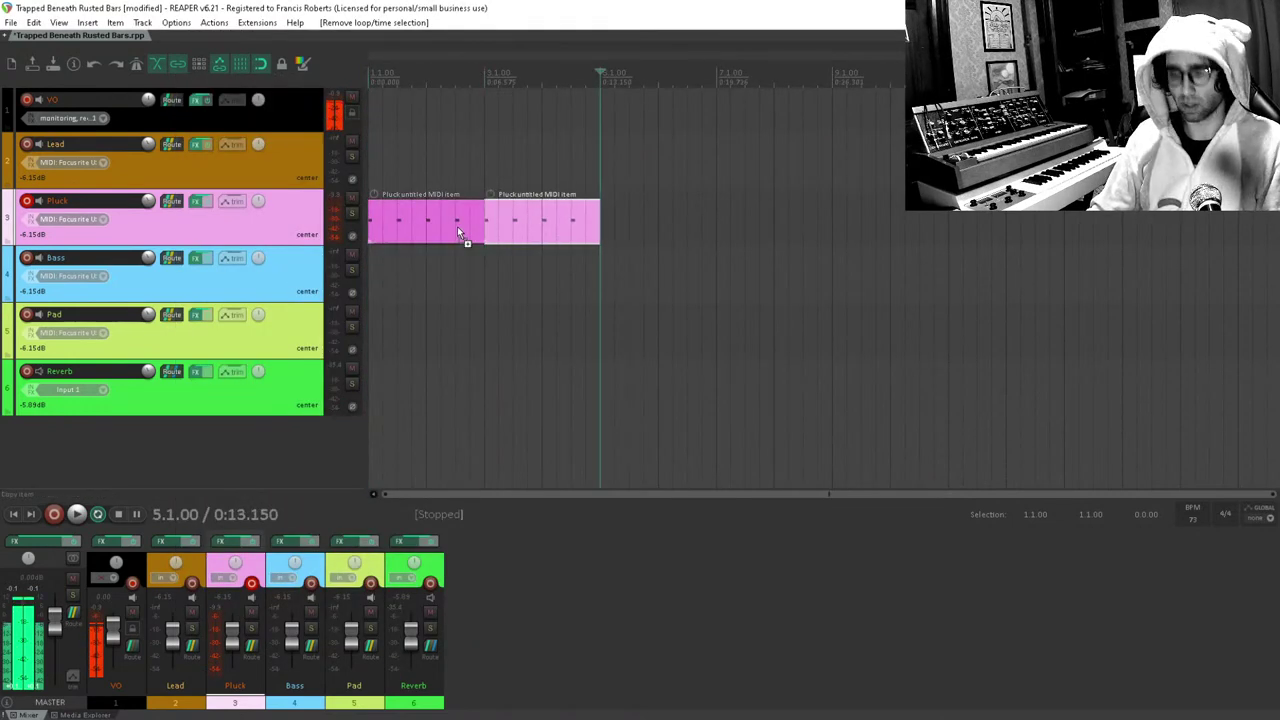
pyautogui.click(27, 201)
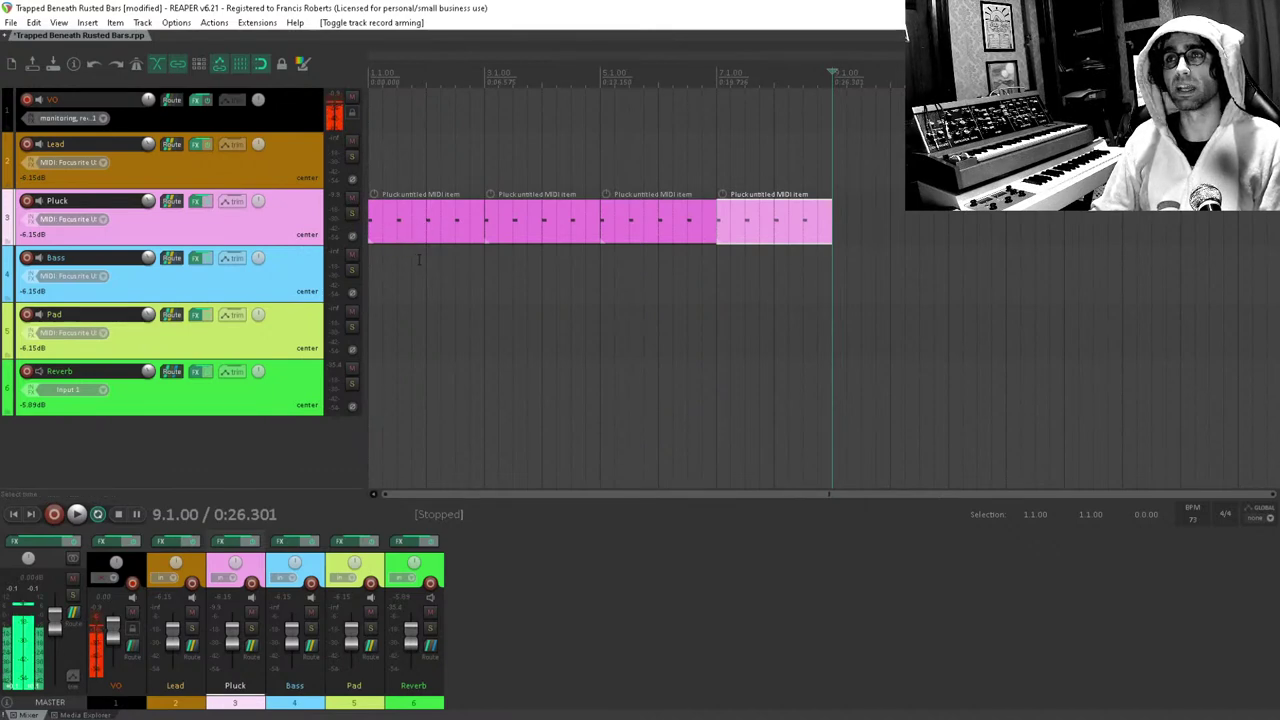
pyautogui.moveTo(652, 230); pyautogui.dragTo(775, 254)
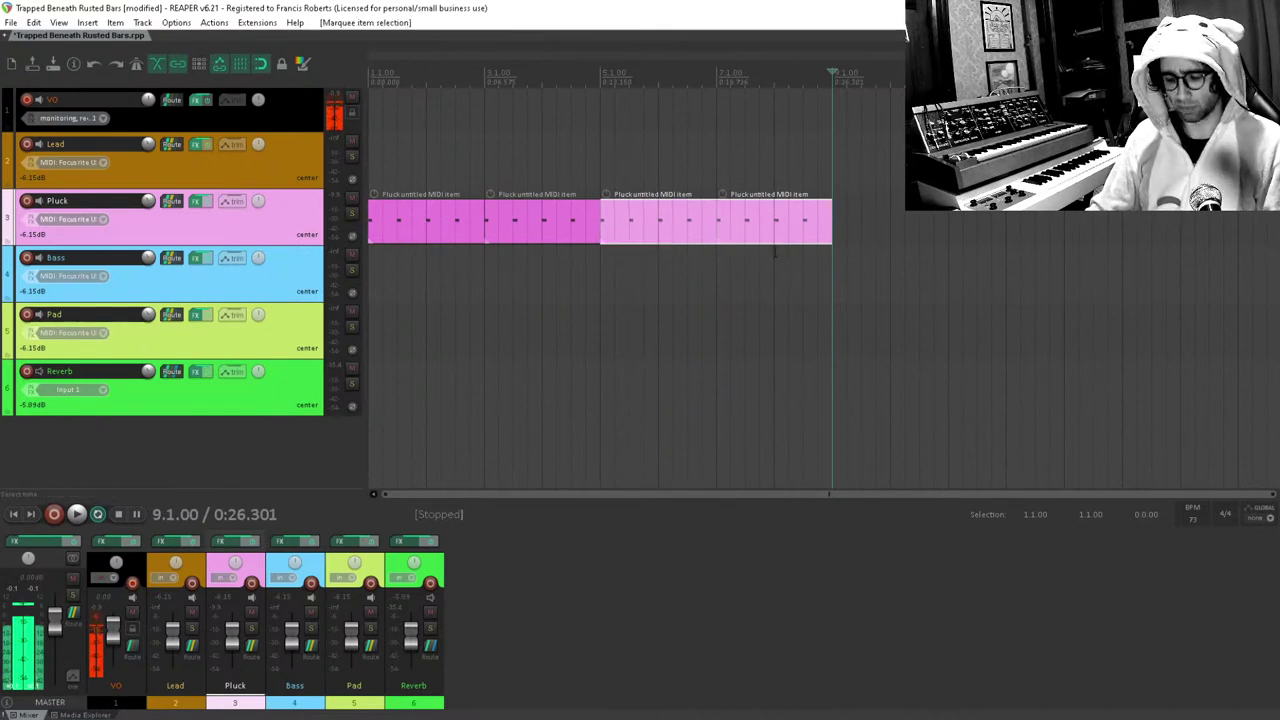
pyautogui.hotkey('ctrl', 'd')
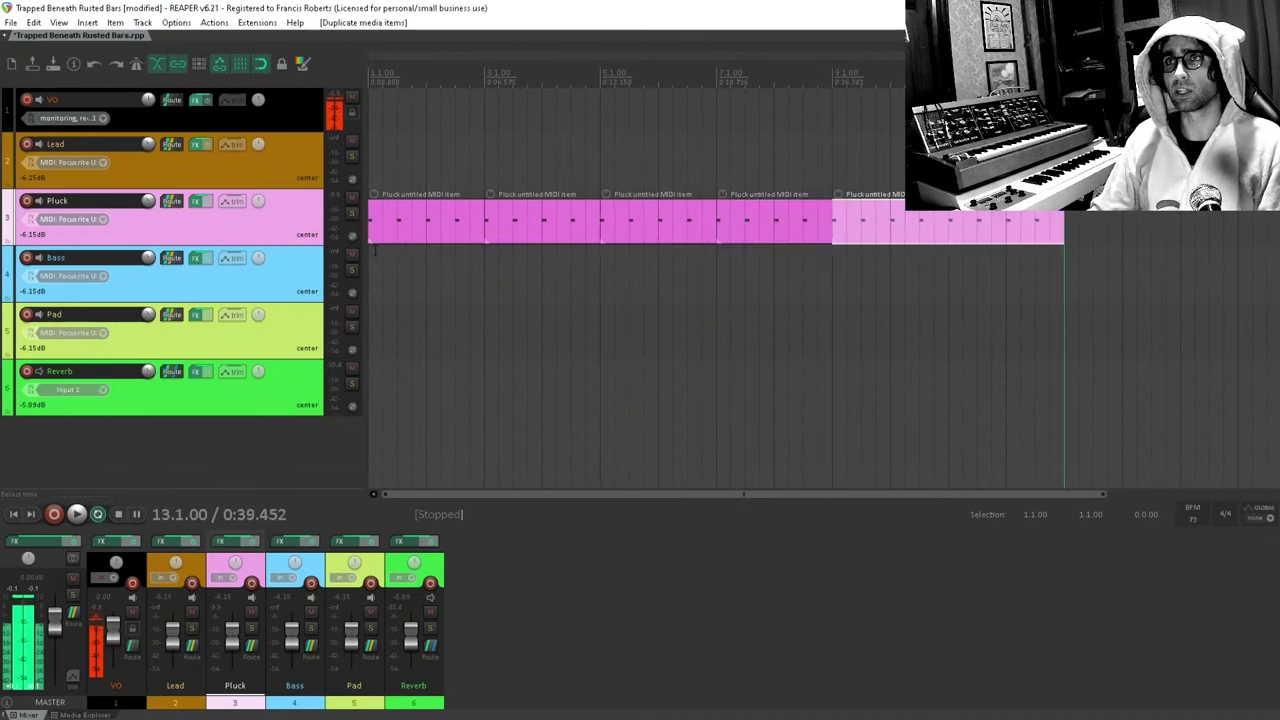
# Play the duplicated Pluck part from bar 1.
pyautogui.click(374, 260)
pyautogui.press('space')
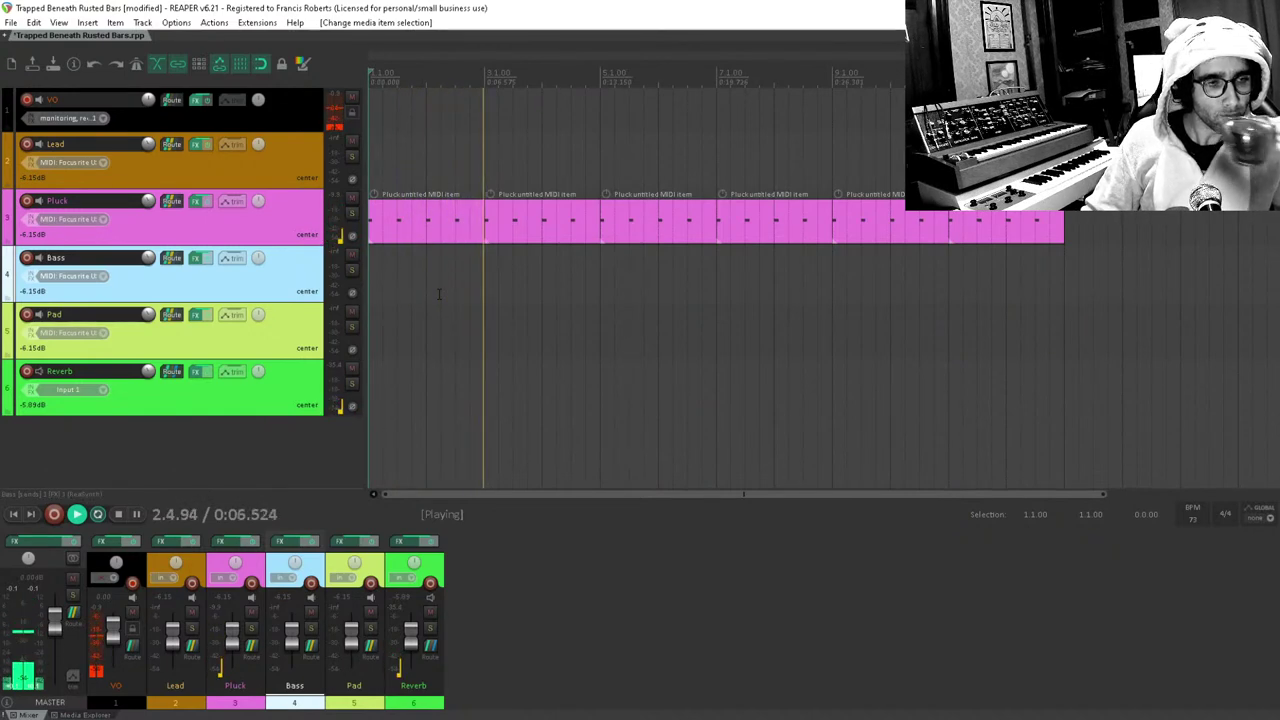
pyautogui.press('space')
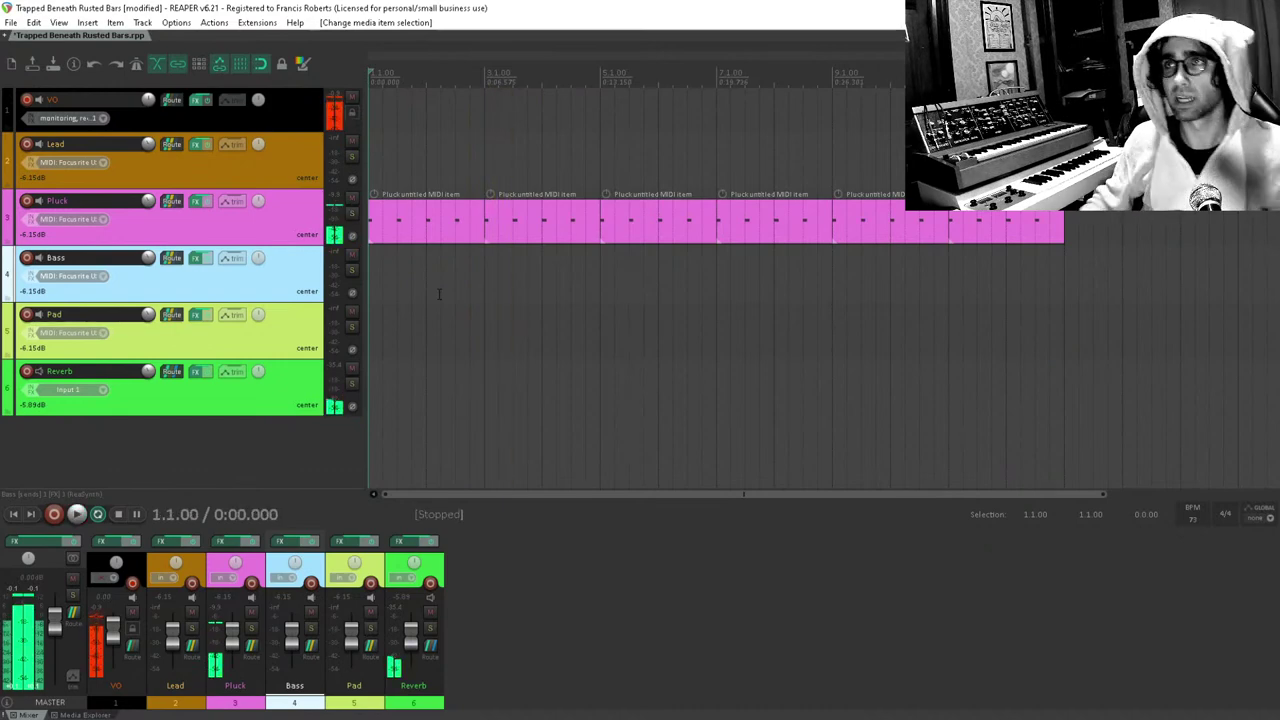
# Draw an empty four-bar MIDI item on the Bass track from the start of bar 3 to bar 7.
pyautogui.click(485, 318)
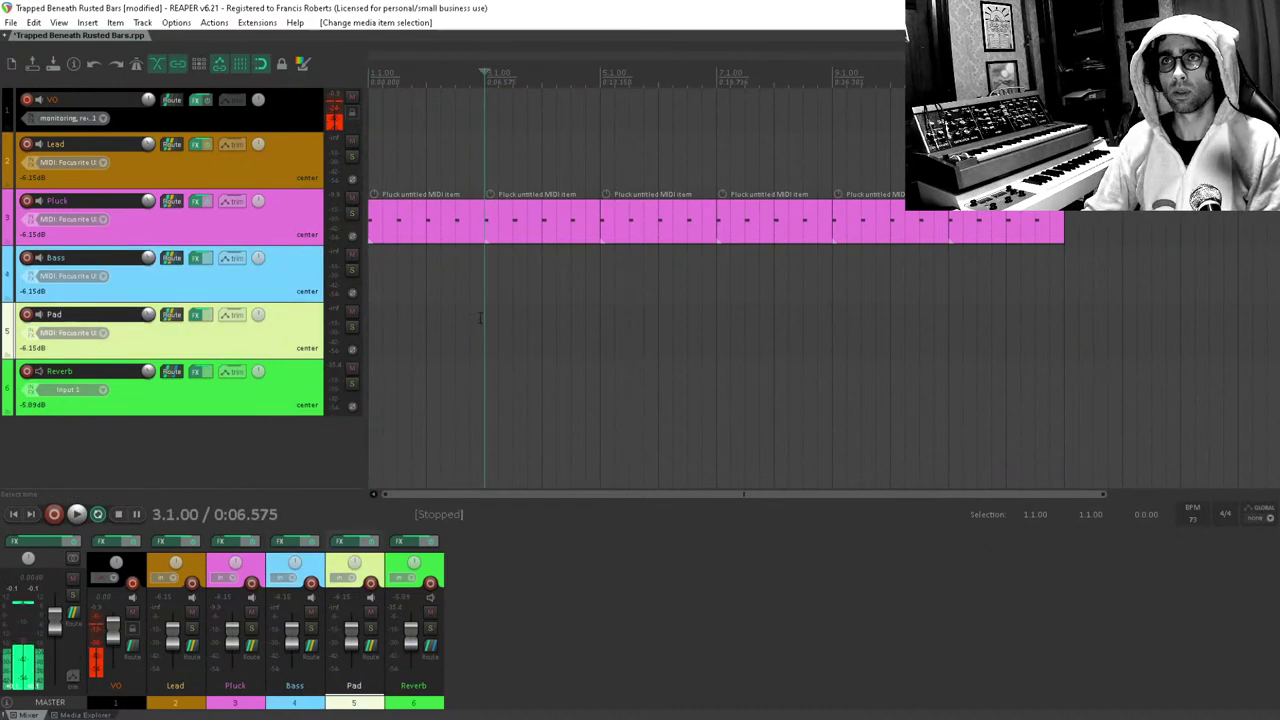
pyautogui.click(485, 270)
pyautogui.moveTo(489, 268)
pyautogui.mouseDown()
pyautogui.moveTo(628, 286)
pyautogui.moveTo(602, 284)
pyautogui.mouseUp()
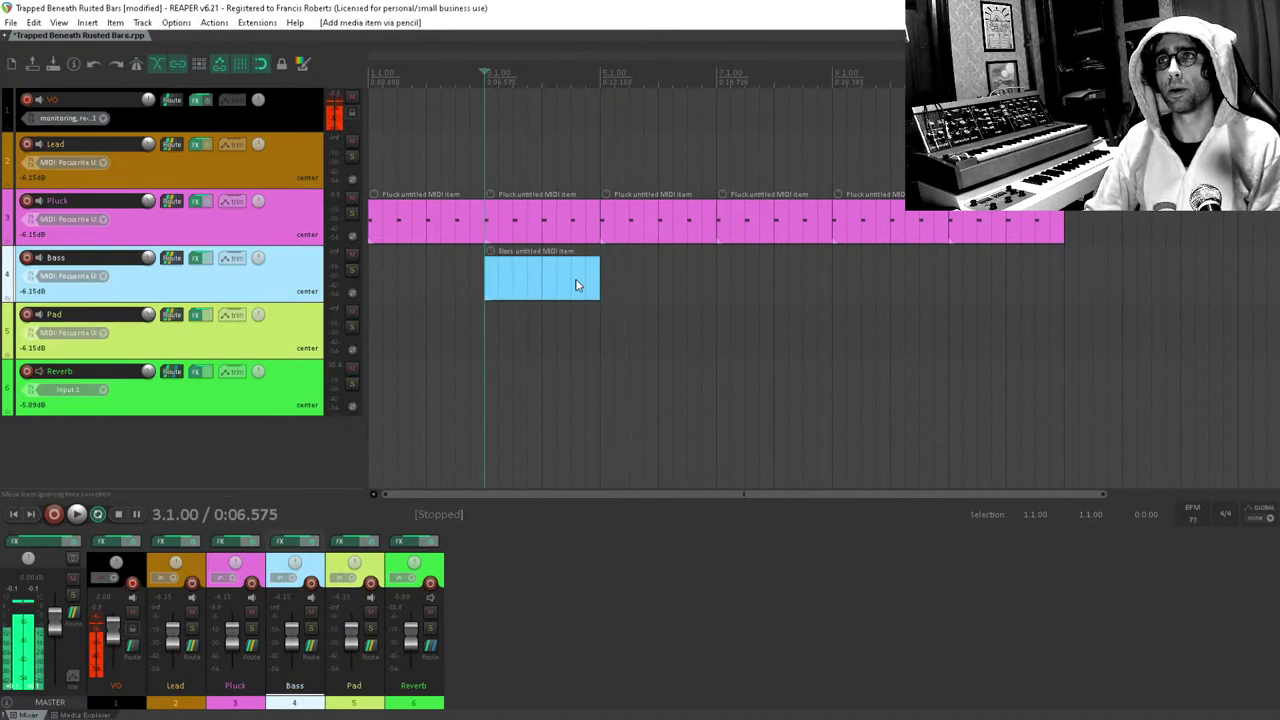
pyautogui.doubleClick(589, 280)
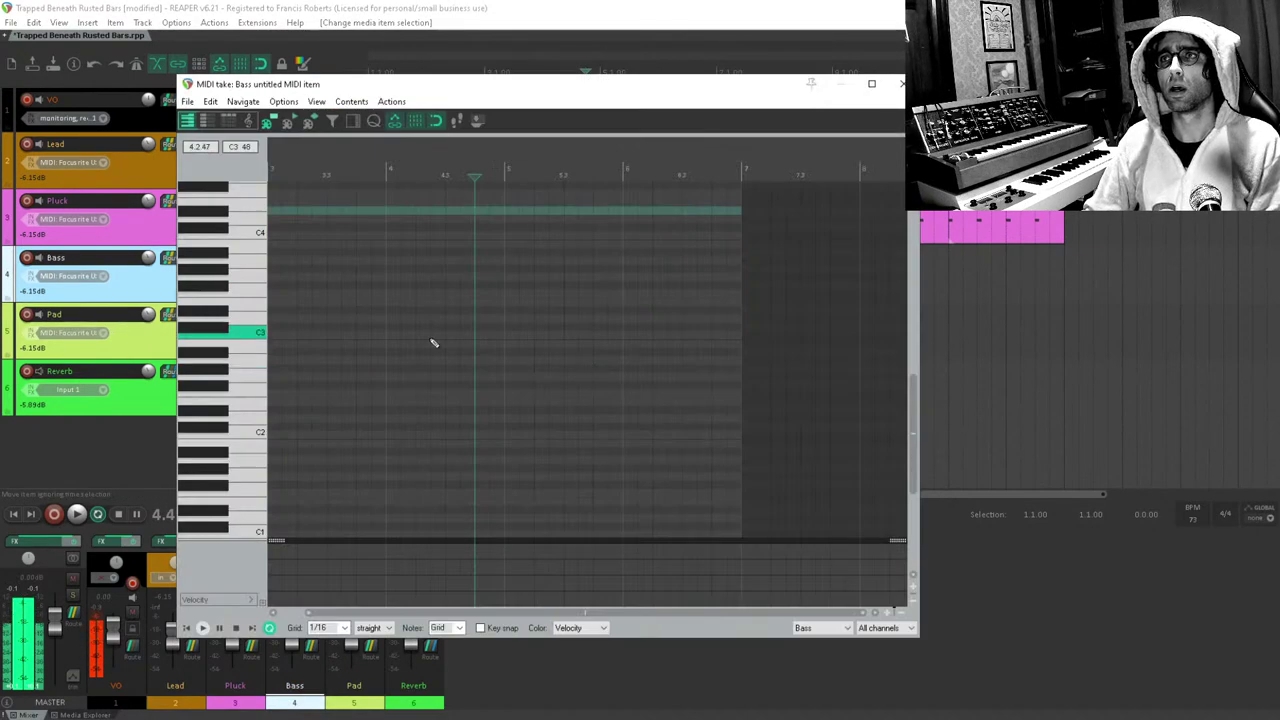
pyautogui.press('Escape')
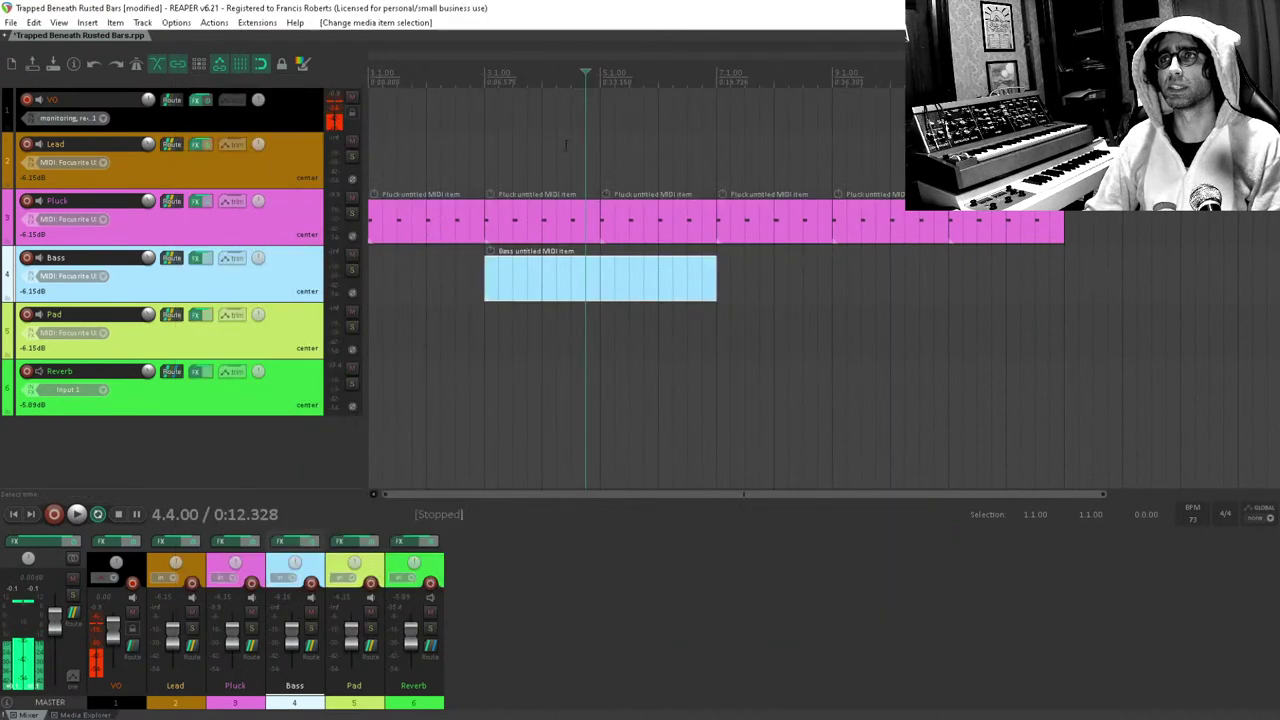
# Check the pitch of the Pluck notes in the item that starts at bar 3.
pyautogui.click(530, 237)
pyautogui.doubleClick(530, 237)
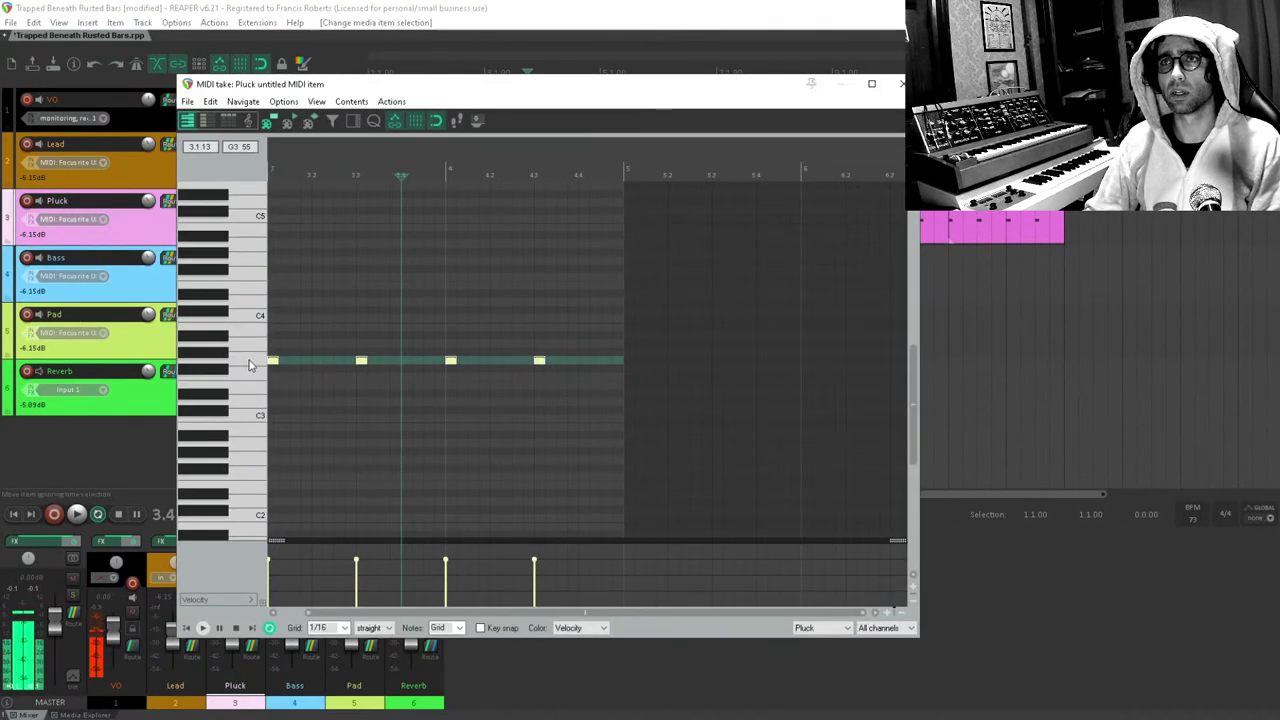
pyautogui.press('Escape')
# Draw a one-bar D2 note at bar 3 in the Bass item and play it with the Pluck part.
pyautogui.doubleClick(563, 283)
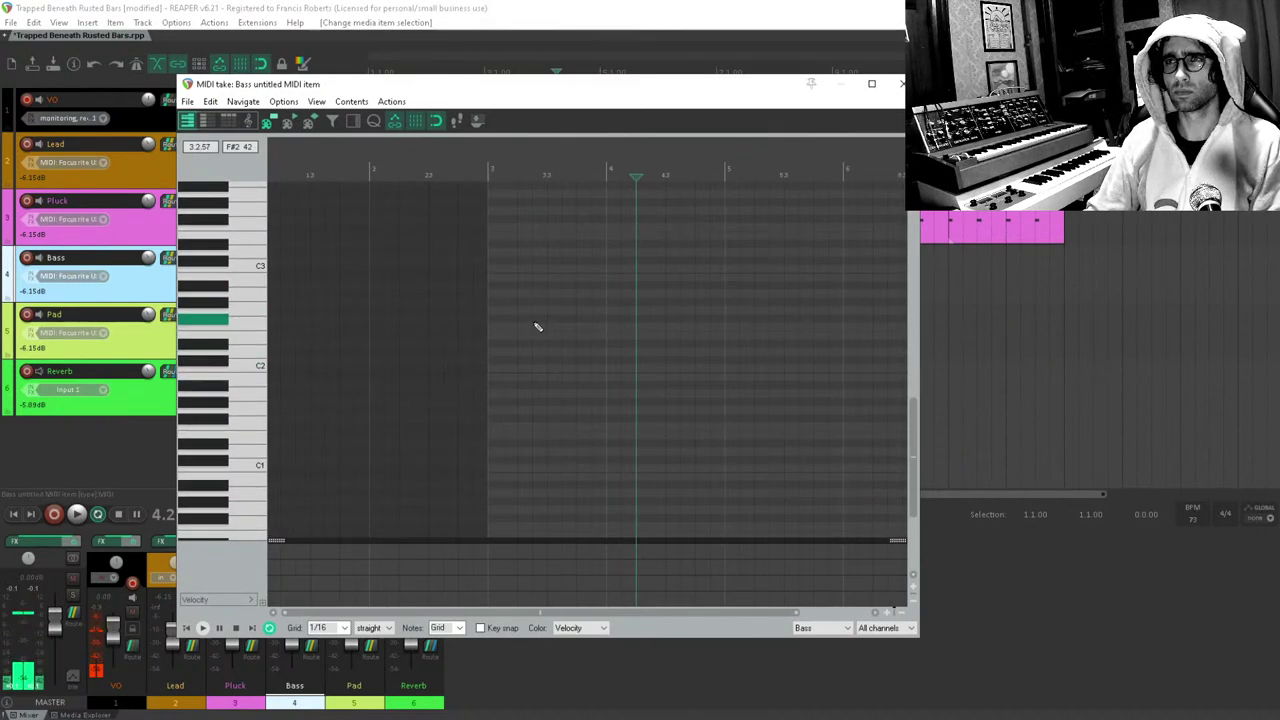
pyautogui.moveTo(490, 362)
pyautogui.mouseDown()
pyautogui.moveTo(554, 331)
pyautogui.moveTo(571, 288)
pyautogui.moveTo(583, 312)
pyautogui.moveTo(571, 351)
pyautogui.moveTo(606, 352)
pyautogui.mouseUp()
pyautogui.press('Escape')
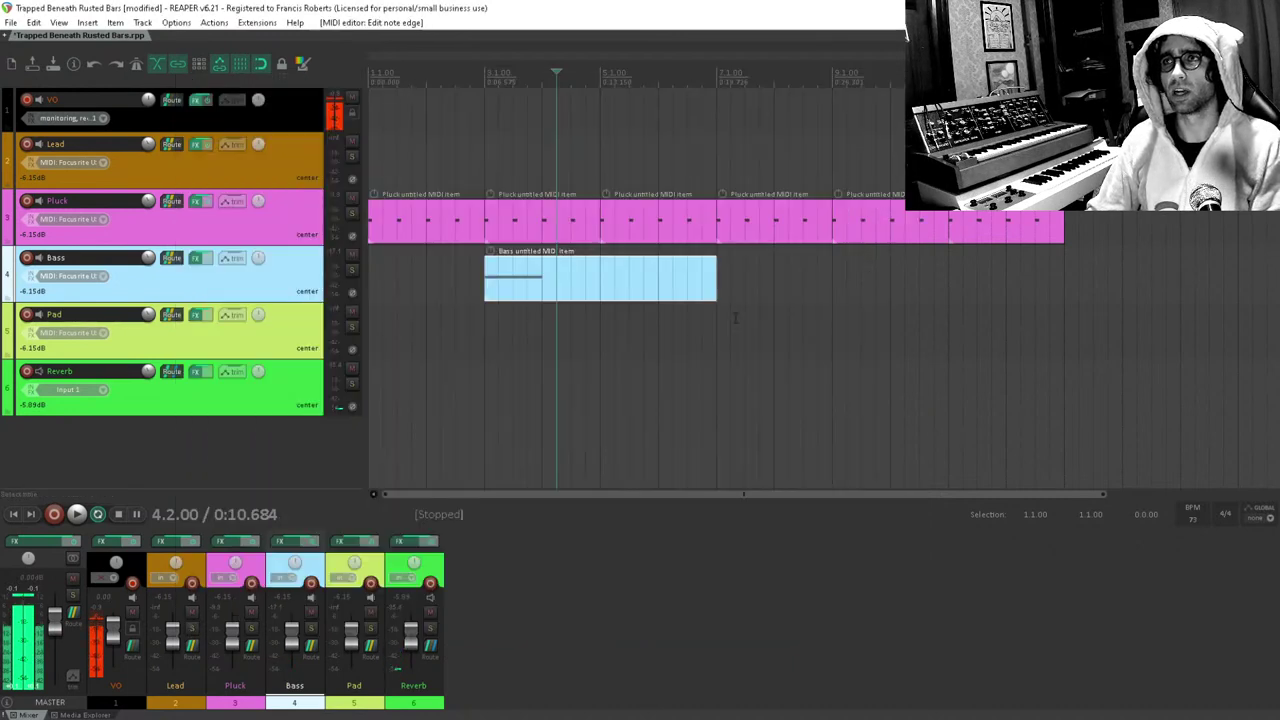
pyautogui.click(428, 310)
pyautogui.click(442, 312)
pyautogui.press('space')
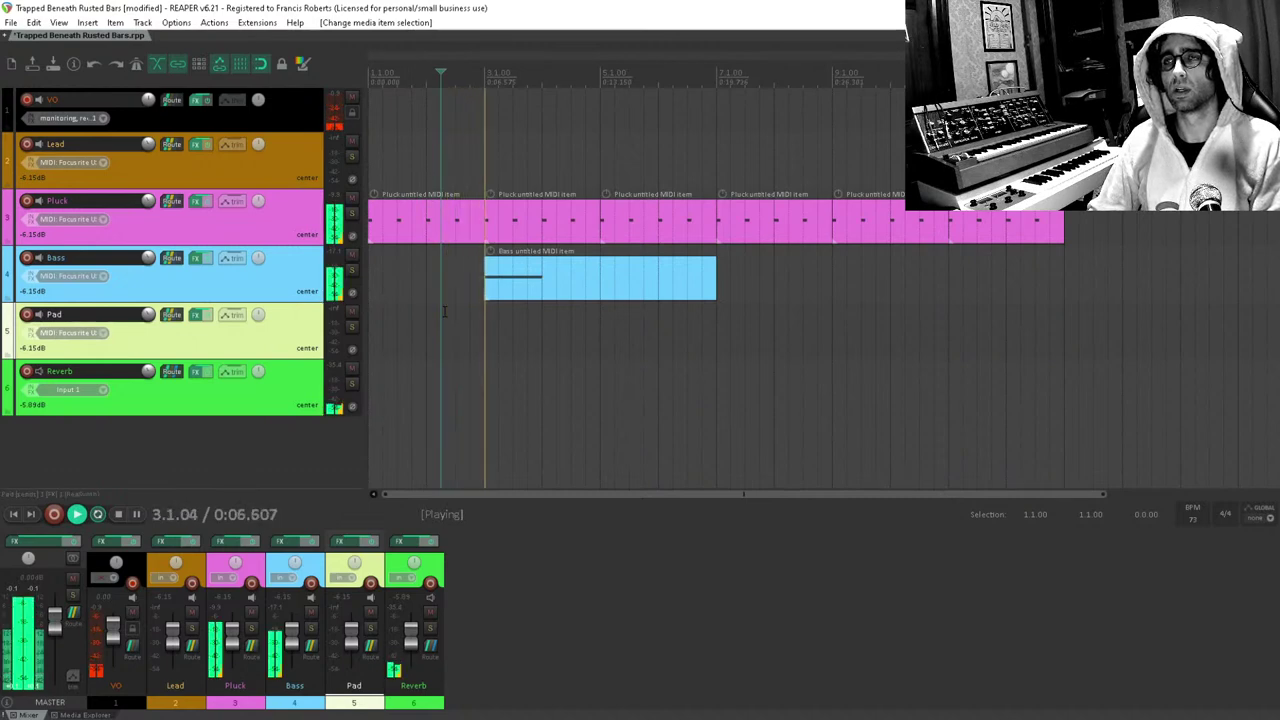
# Add one-bar bass notes on D#2 in bar 4 and C2 in bar 5, keeping the first note one bar long.
pyautogui.doubleClick(500, 292)
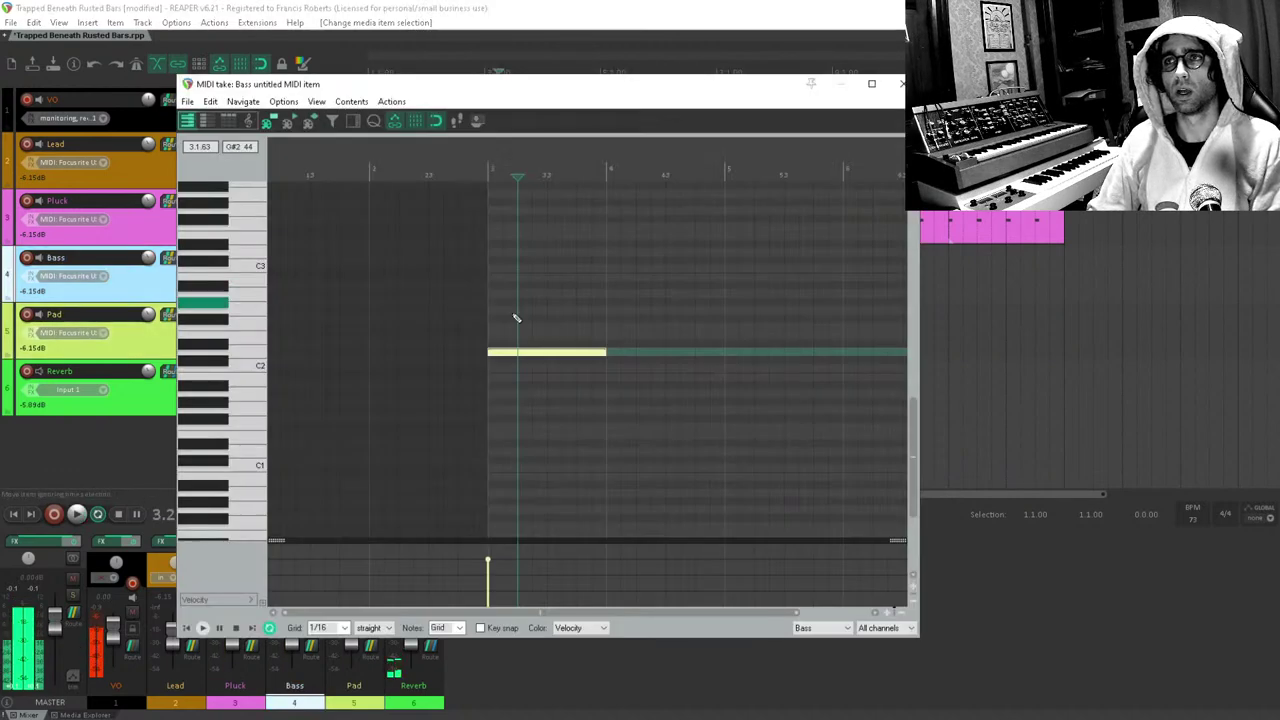
pyautogui.moveTo(575, 350); pyautogui.dragTo(547, 351)
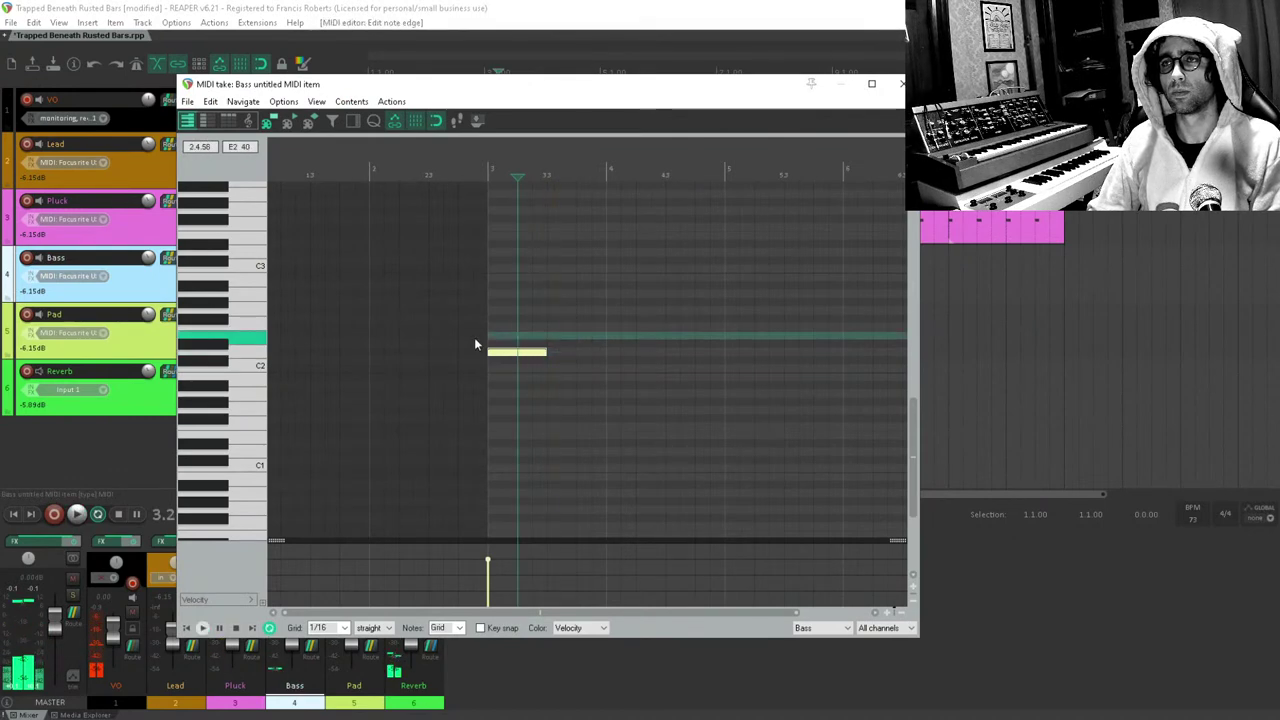
pyautogui.moveTo(546, 351); pyautogui.dragTo(718, 347)
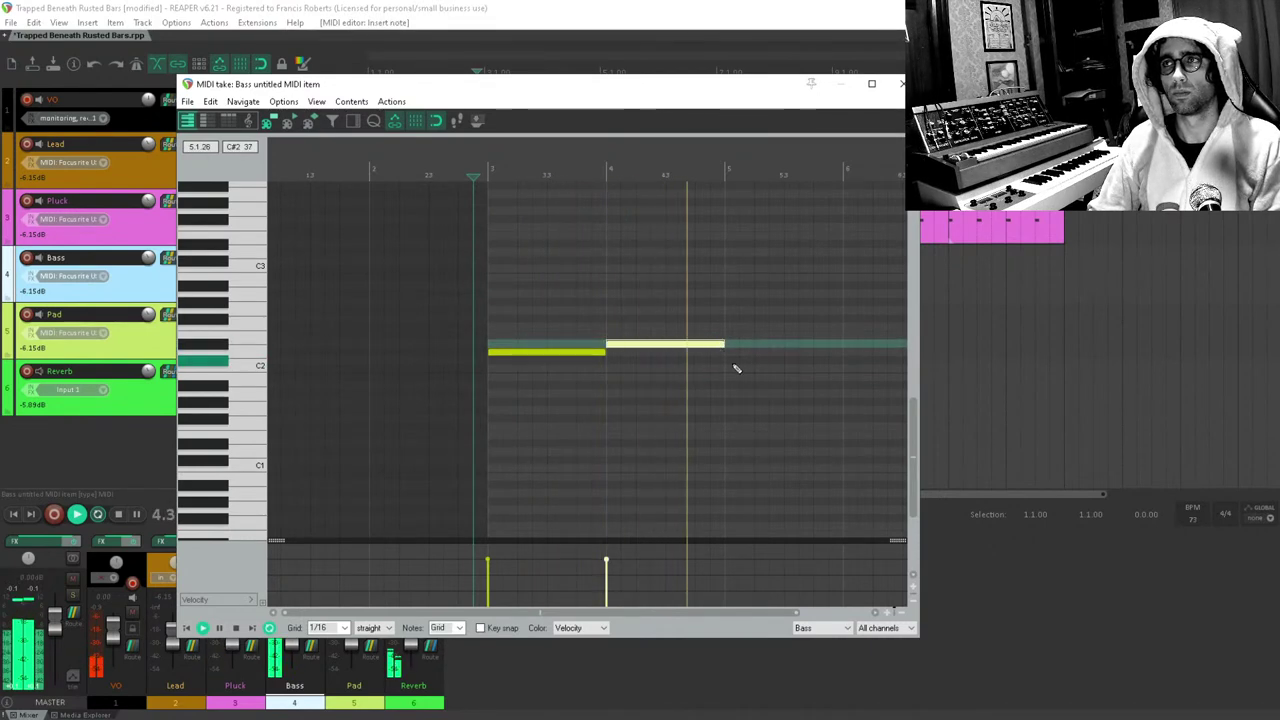
pyautogui.press('space')
pyautogui.moveTo(727, 369); pyautogui.dragTo(843, 371)
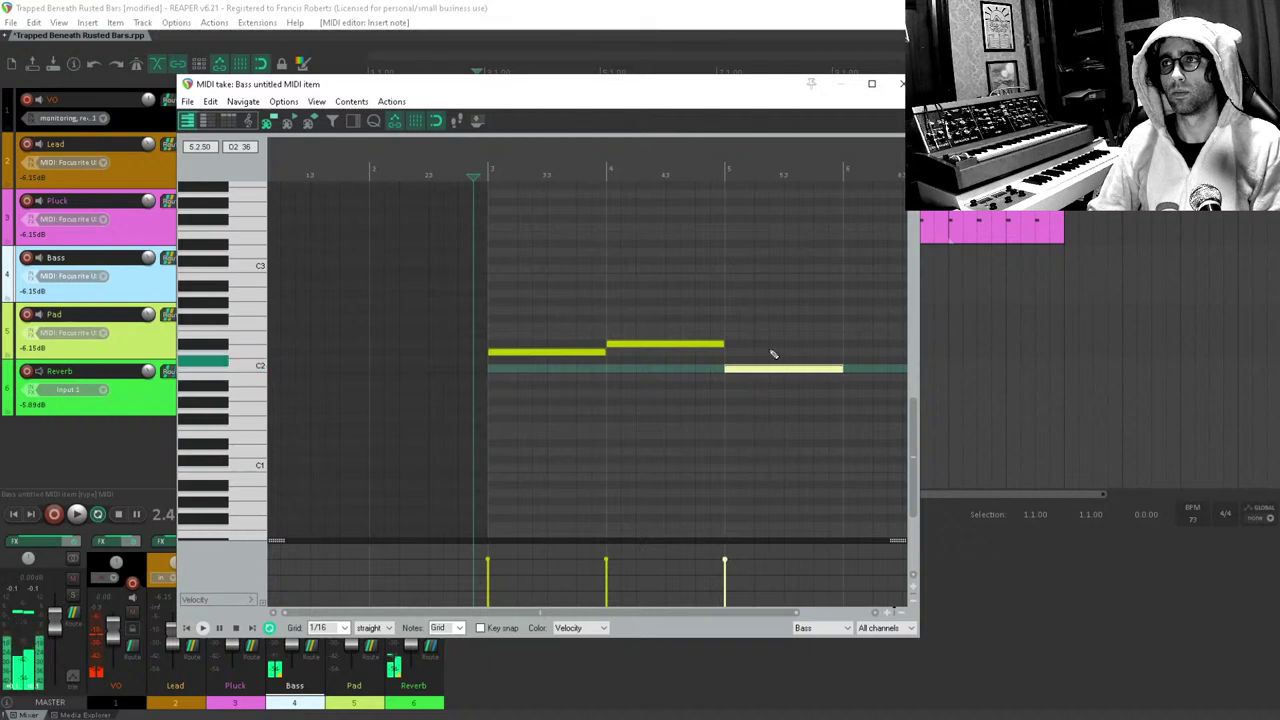
# Play the bass line around the start of bar 5 to hear the C2 note.
pyautogui.click(720, 319)
pyautogui.press('space')
pyautogui.moveTo(734, 318); pyautogui.dragTo(566, 340)
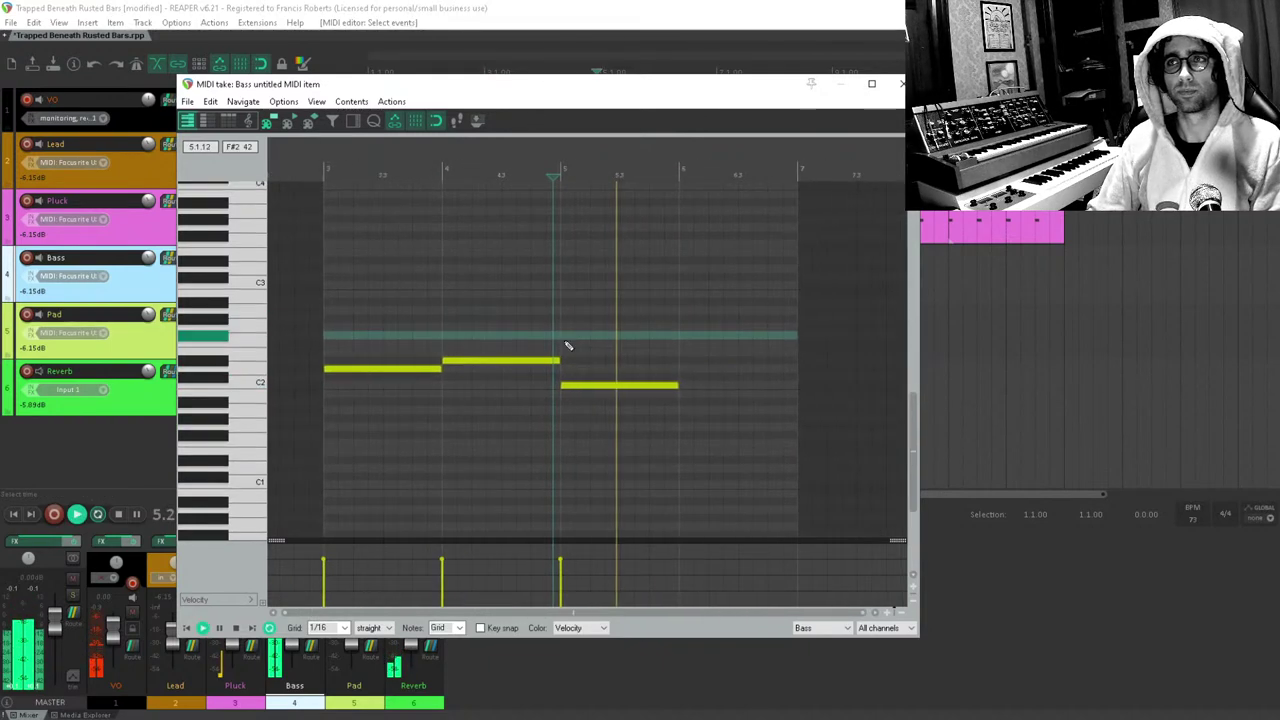
pyautogui.press('space')
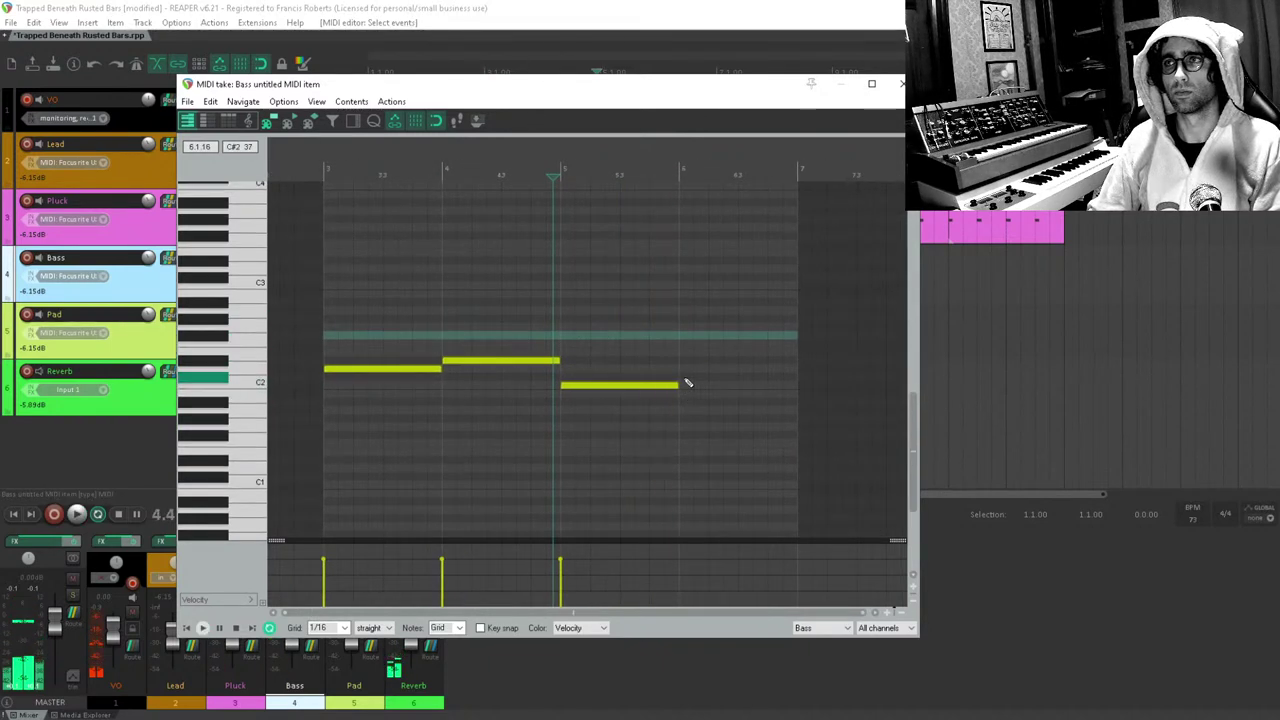
# Draw a one-bar G#1 bass note in bar 6, lower it a semitone, and play the result.
pyautogui.moveTo(682, 410); pyautogui.dragTo(803, 426)
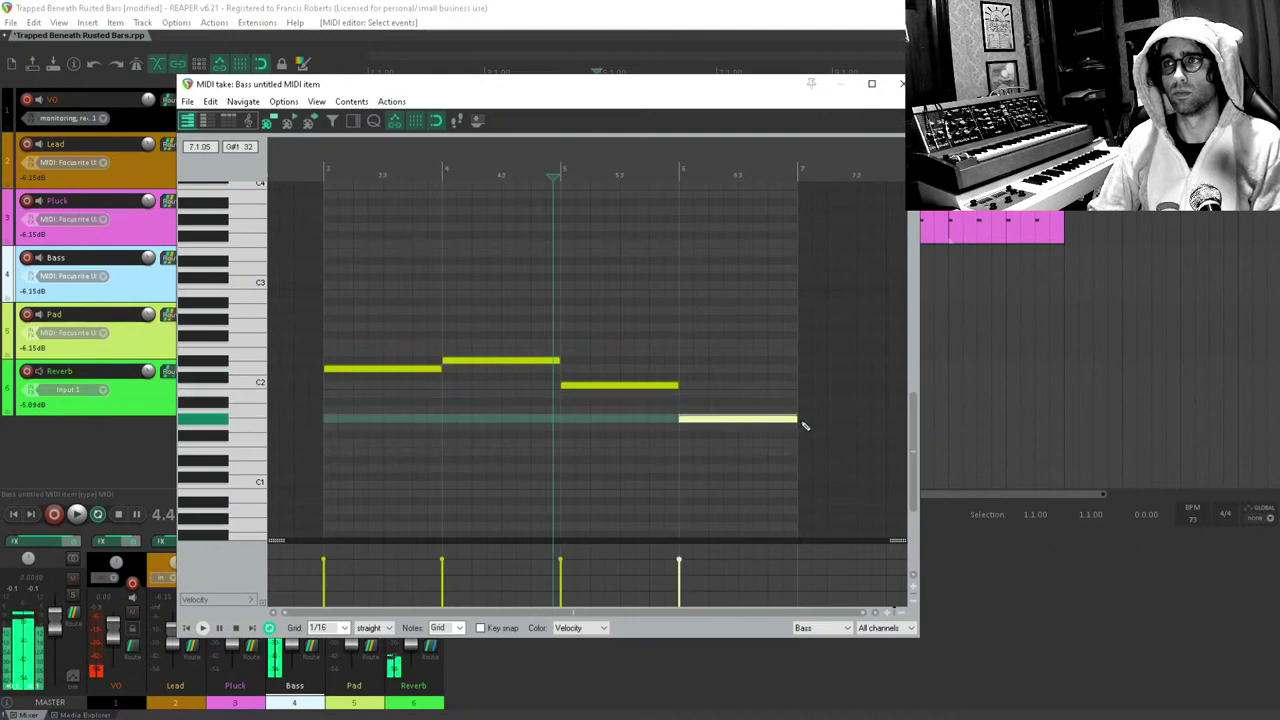
pyautogui.moveTo(700, 418)
pyautogui.mouseDown()
pyautogui.moveTo(706, 320)
pyautogui.moveTo(711, 448)
pyautogui.moveTo(717, 426)
pyautogui.mouseUp()
pyautogui.press('space')
pyautogui.press('Escape')
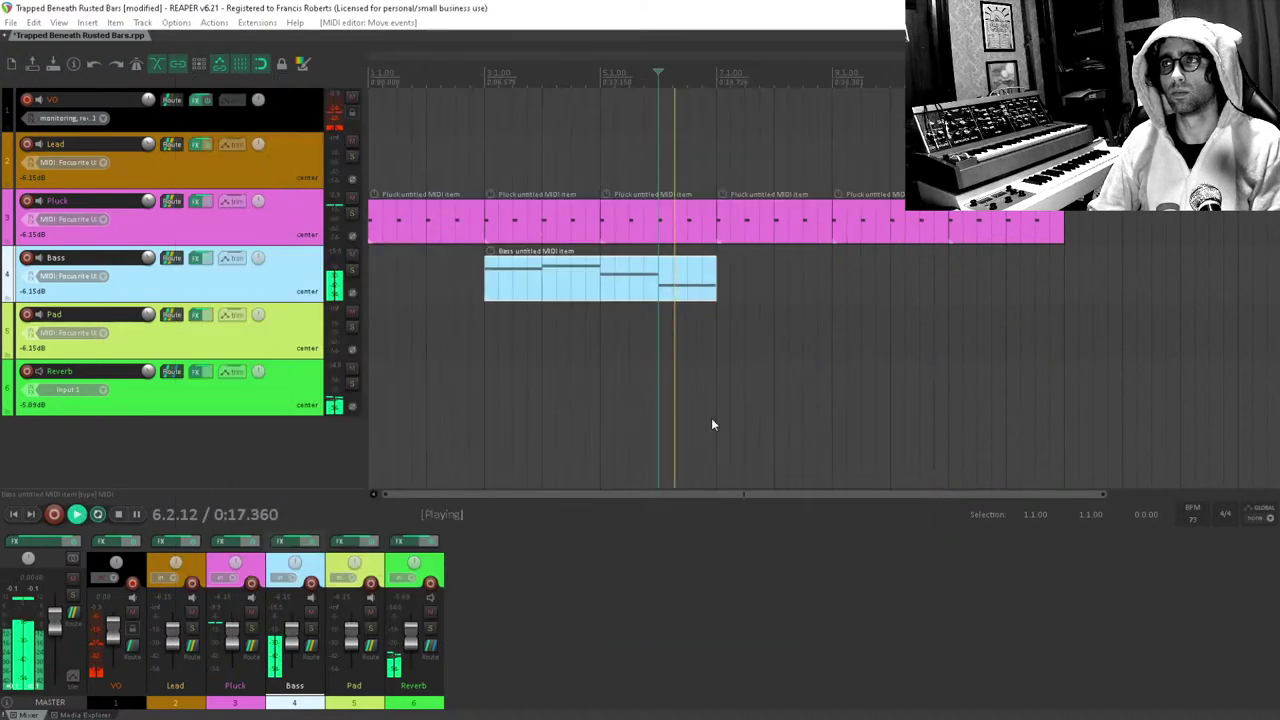
# Duplicate the four-bar Bass item twice and the last Pluck item once so both parts end at bar 15.
pyautogui.press('space')
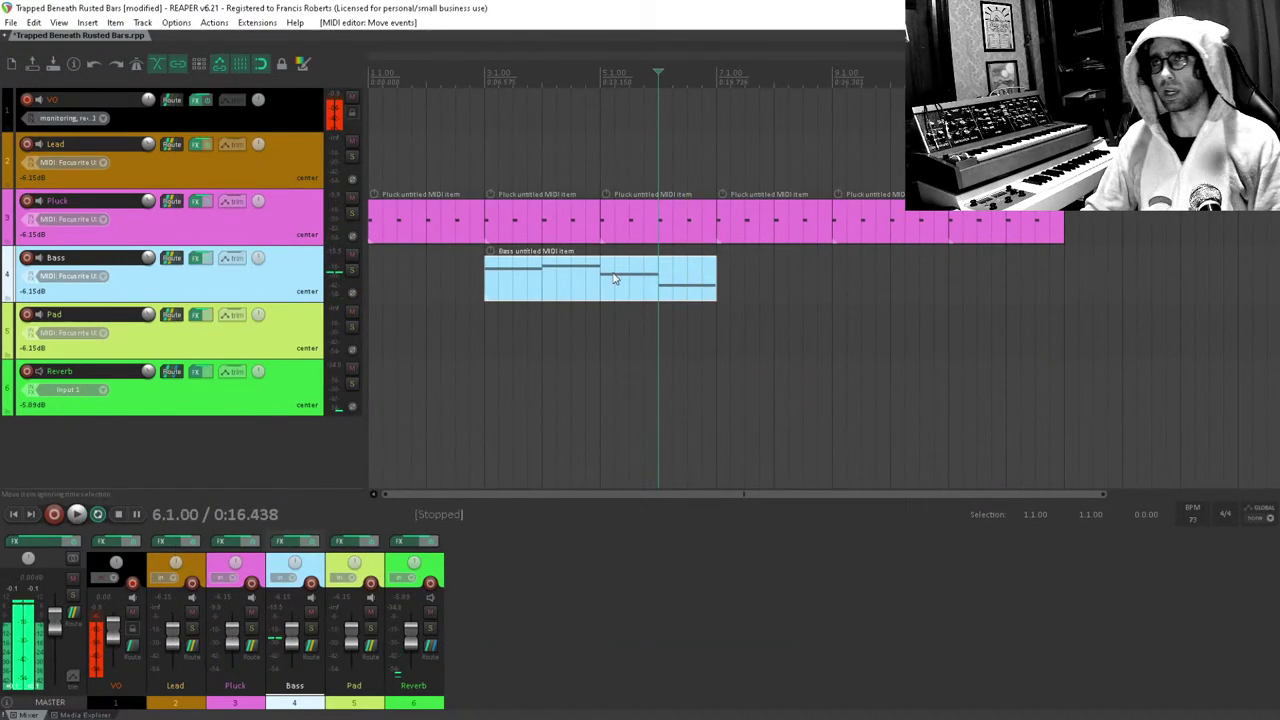
pyautogui.click(614, 279)
pyautogui.hotkey('ctrl', 'd')
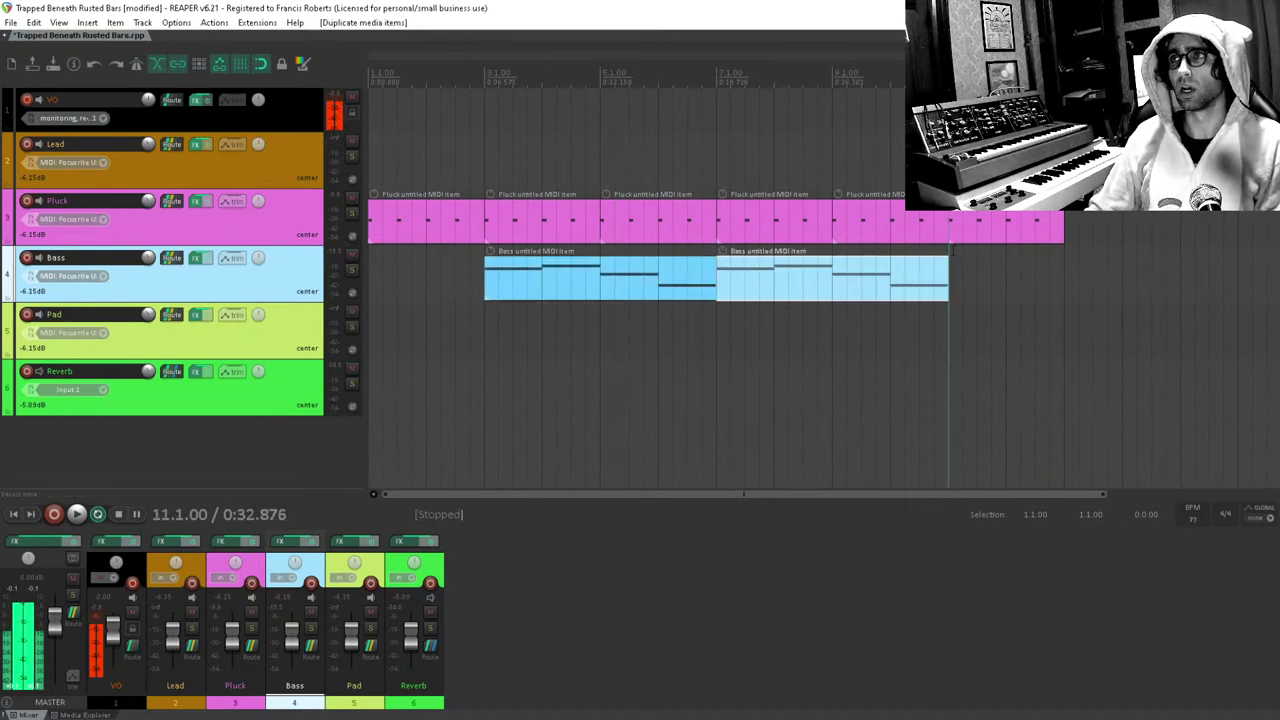
pyautogui.click(981, 233)
pyautogui.hotkey('ctrl', 'd')
pyautogui.scroll(-1, 934, 334)
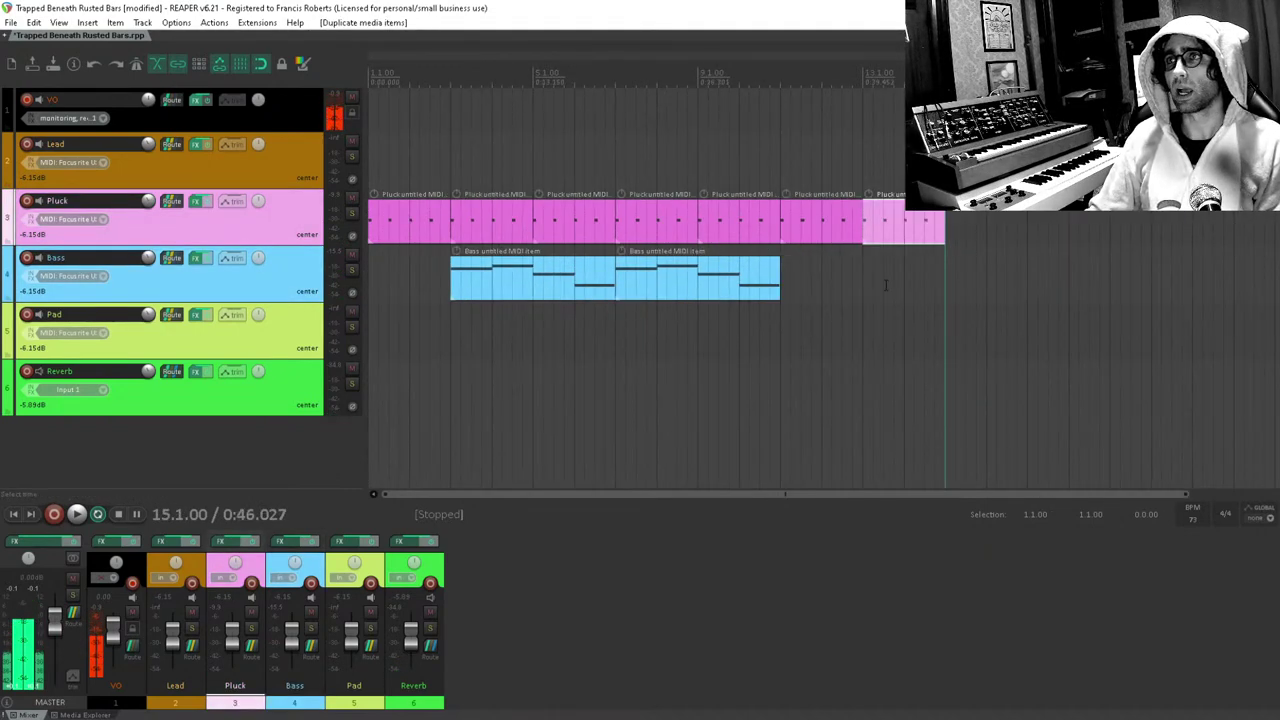
pyautogui.click(684, 280)
pyautogui.hotkey('ctrl', 'd')
# Play the arrangement from the beginning to hear the extended bass line under the Pluck part.
pyautogui.click(663, 311)
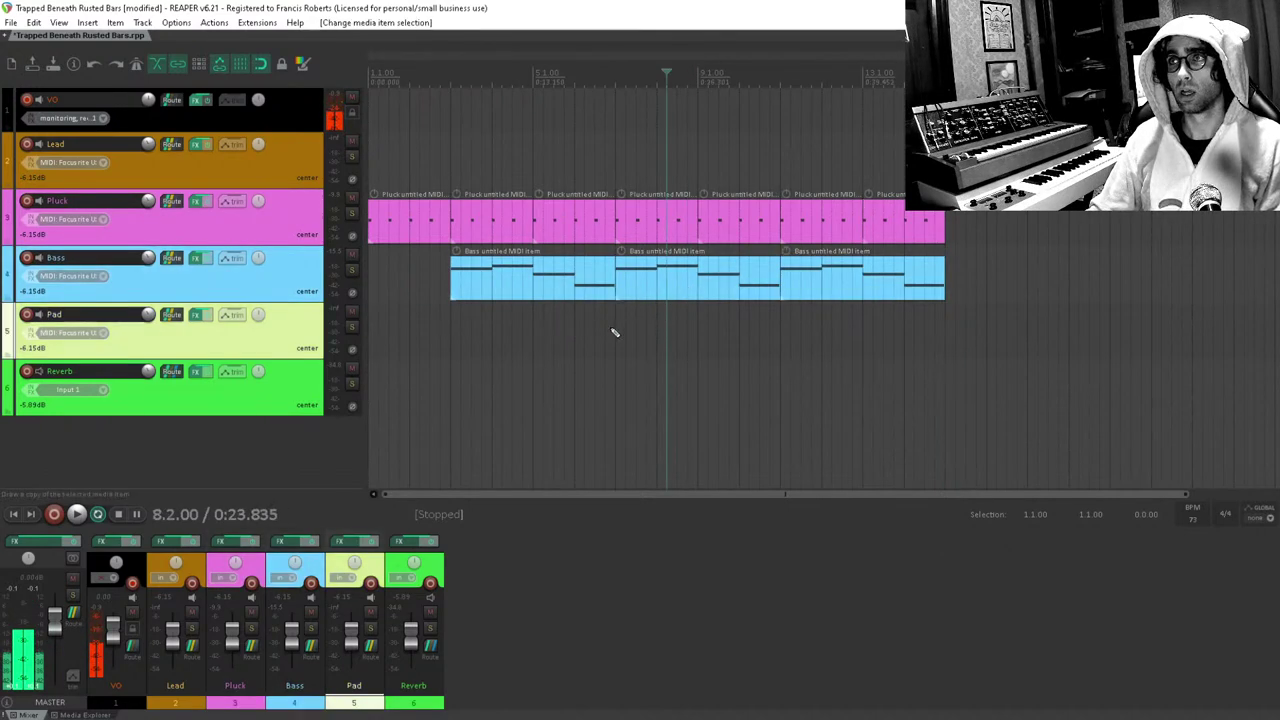
pyautogui.press('Home')
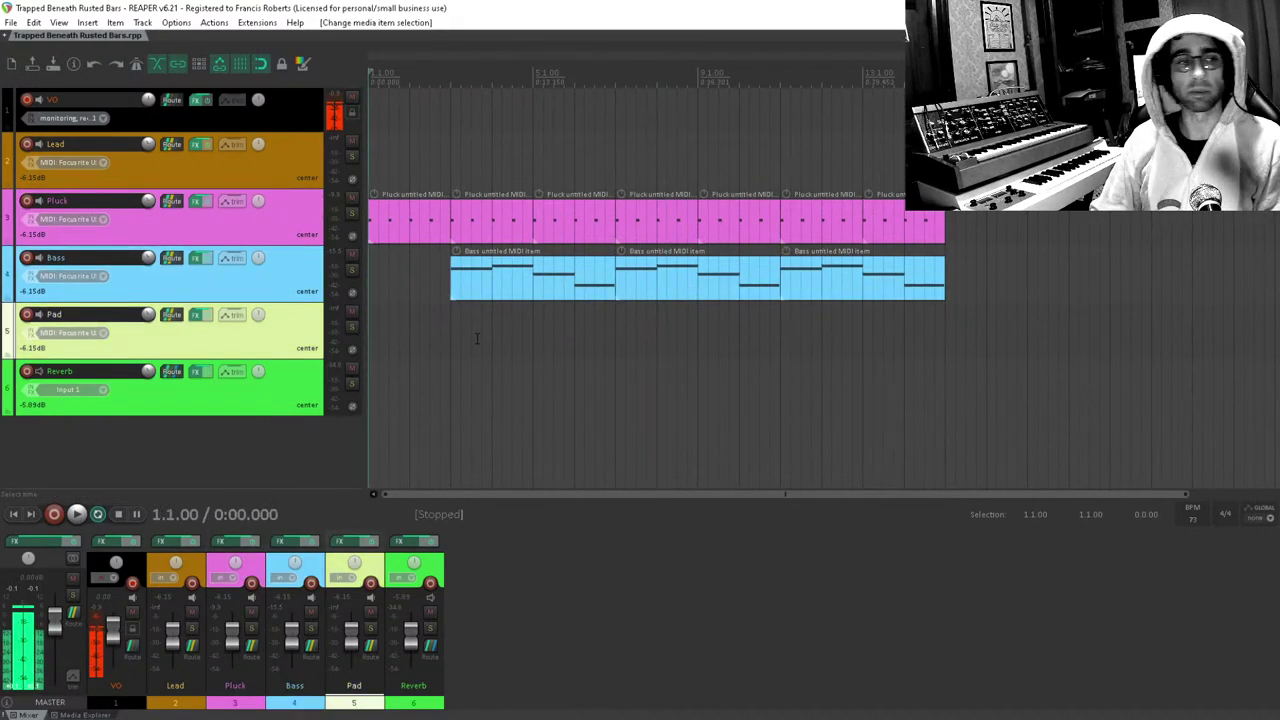
pyautogui.press('space')
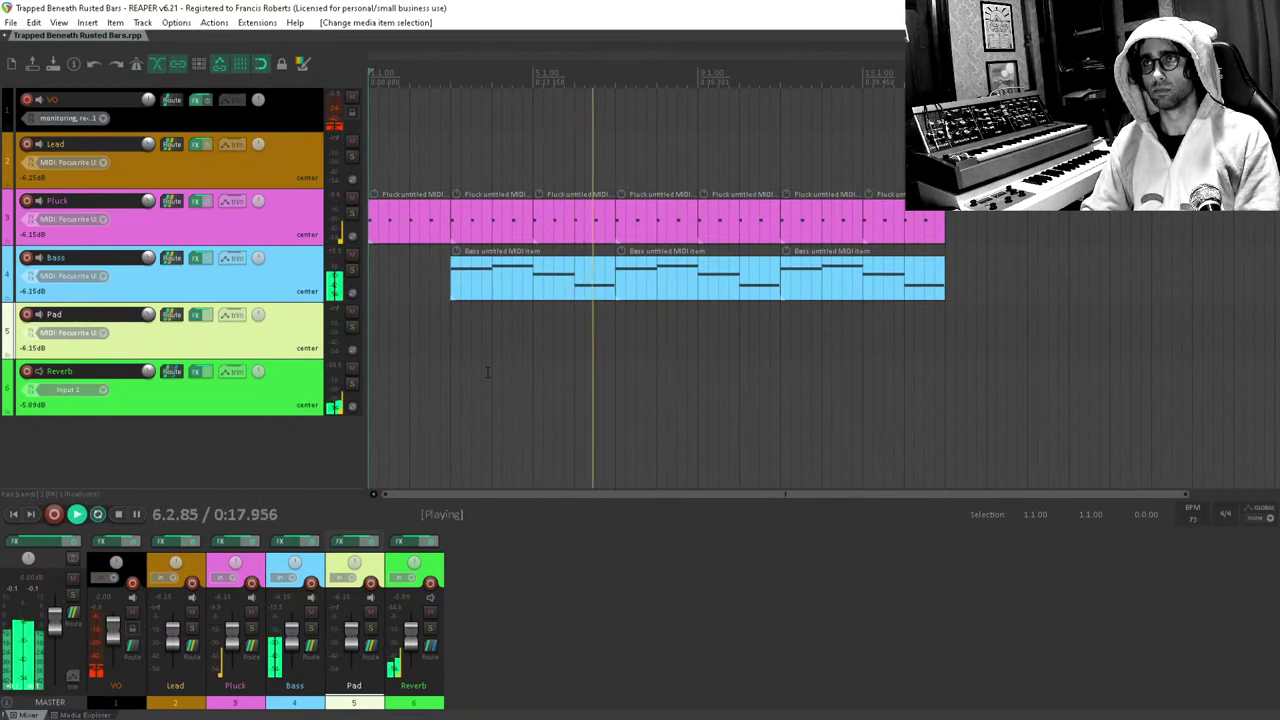
pyautogui.press('space')
# Set the square mix of the Pluck track's ReaSynth to 0.63 and listen to it from the start.
pyautogui.click(255, 213)
pyautogui.click(195, 201)
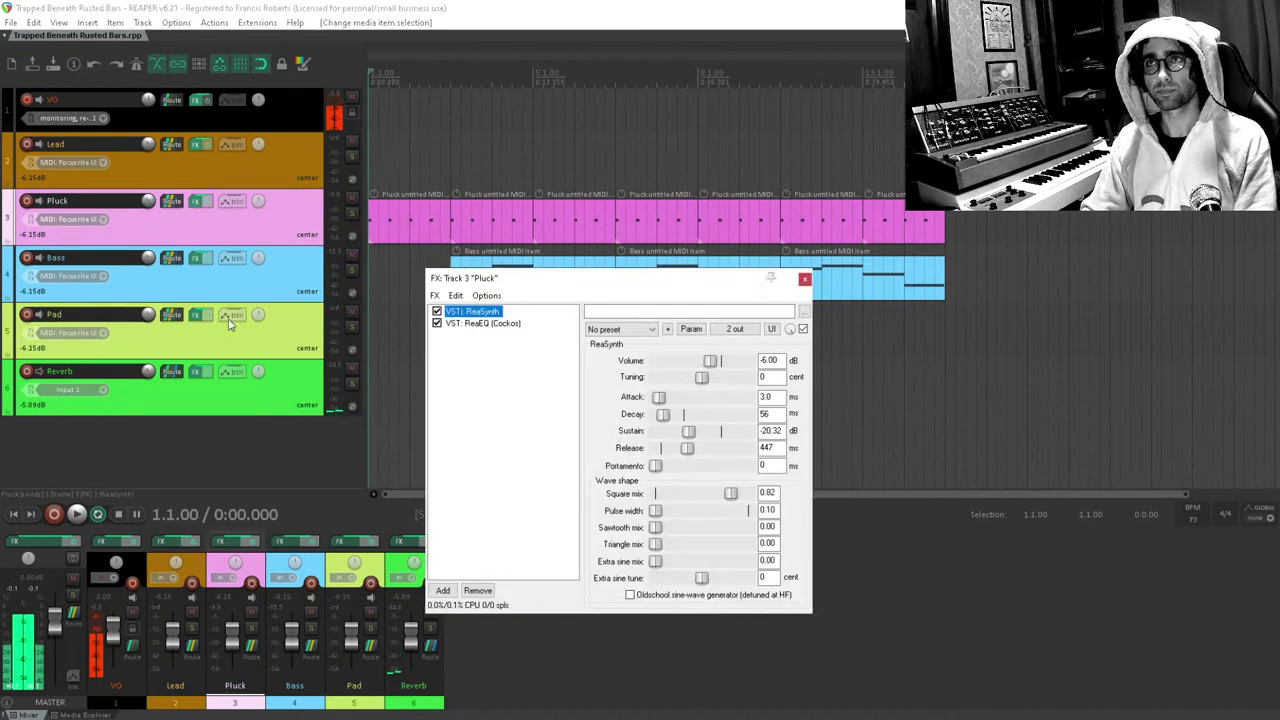
pyautogui.click(492, 338)
pyautogui.click(478, 311)
pyautogui.press('space')
pyautogui.moveTo(731, 493); pyautogui.dragTo(714, 503)
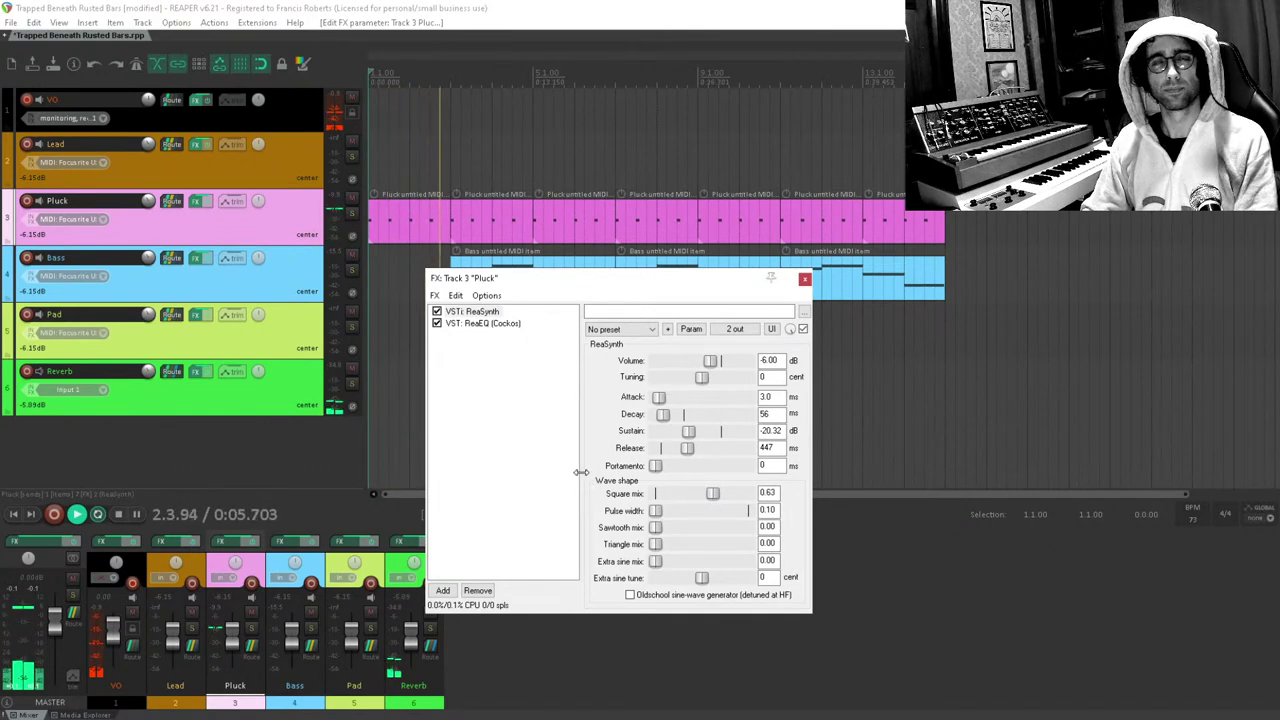
pyautogui.press('space')
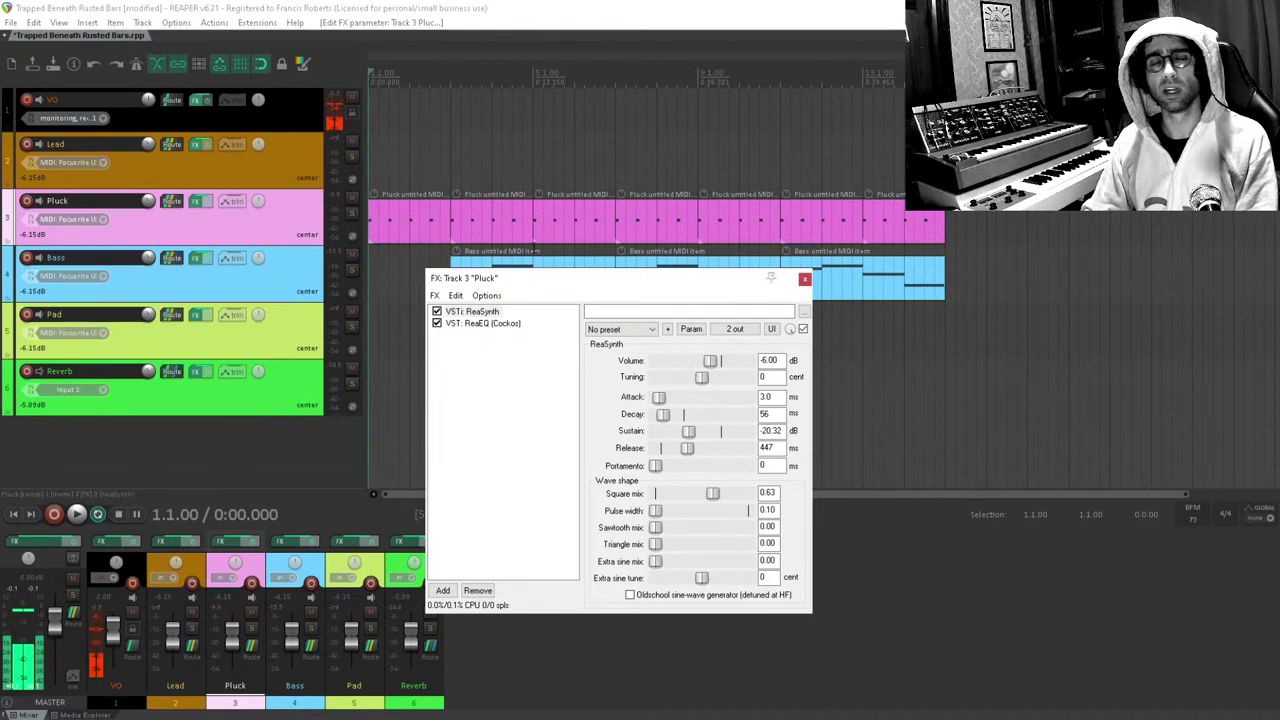
# Find the plug-in JS: Delay w/Tempo Ping-Pong and add it to the Pluck track's effects chain.
pyautogui.click(522, 397)
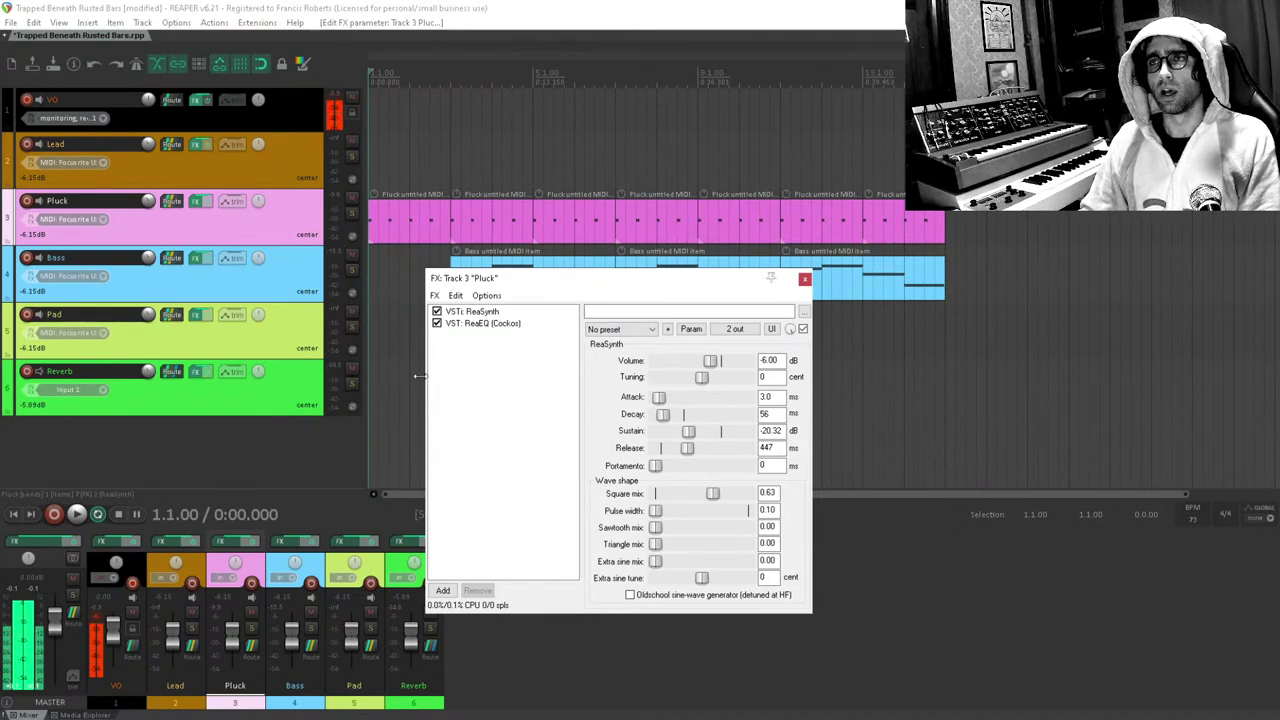
pyautogui.doubleClick(477, 407)
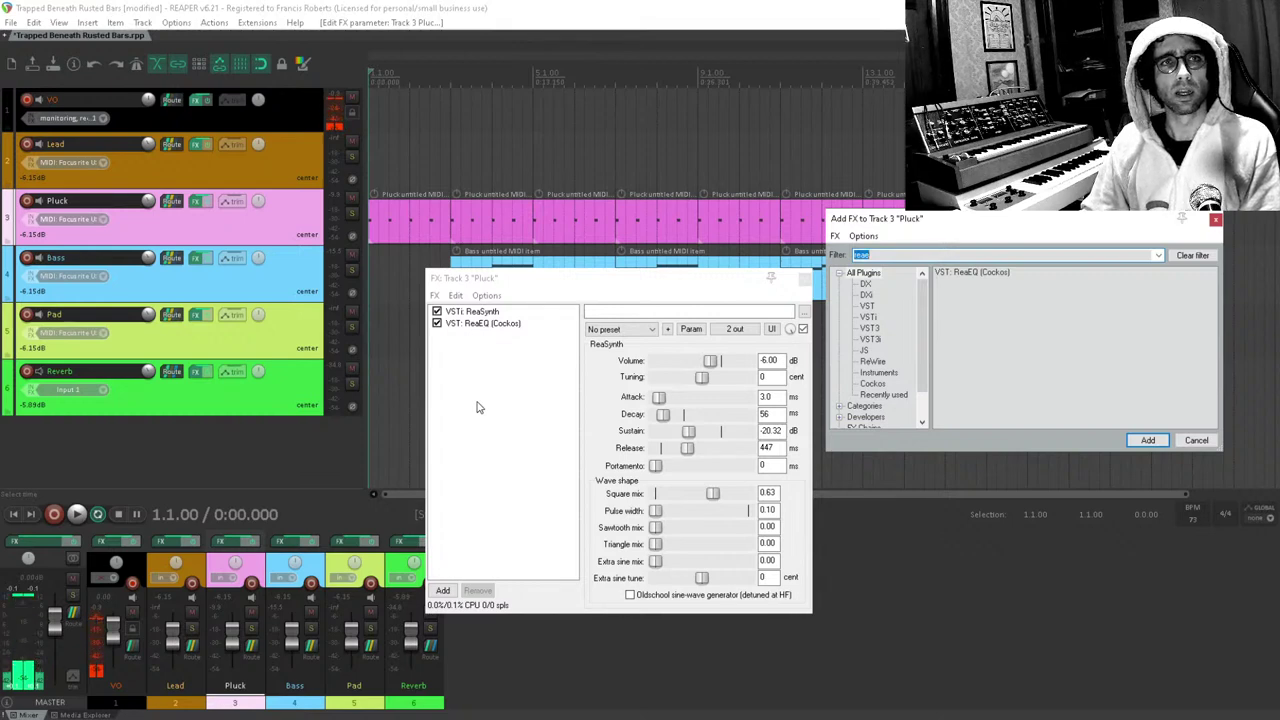
pyautogui.click(477, 407)
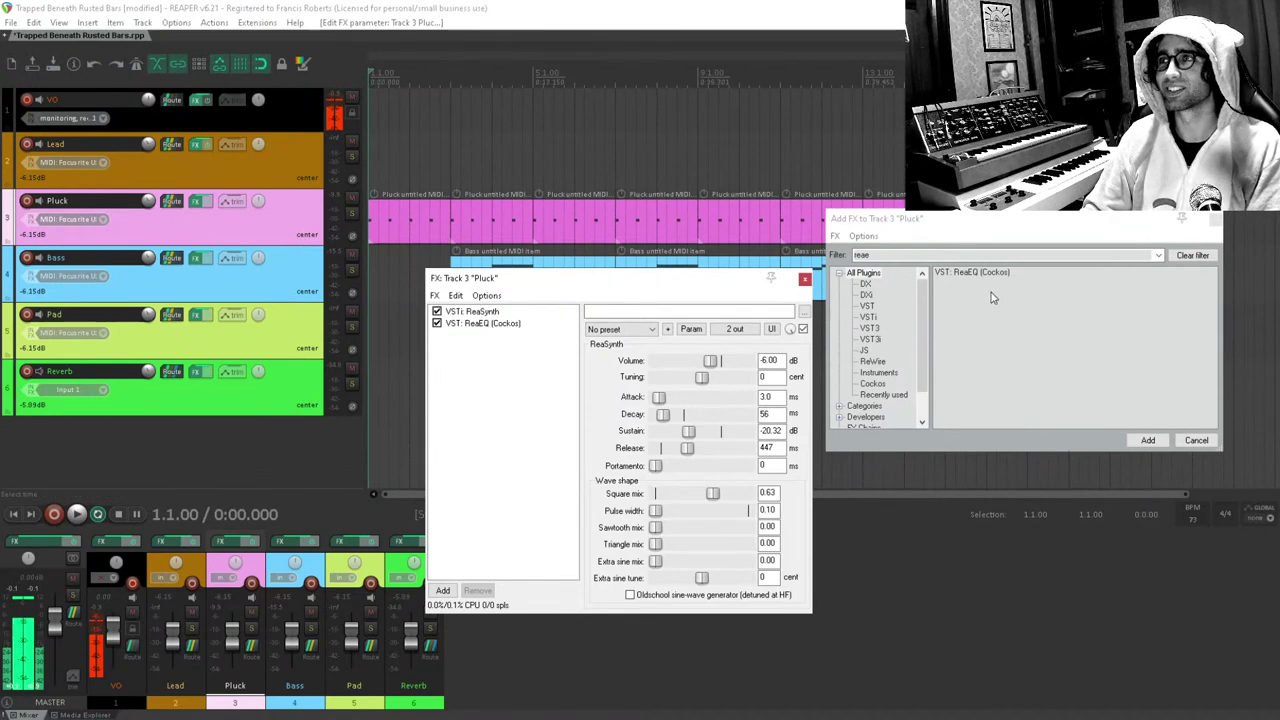
pyautogui.click(968, 251)
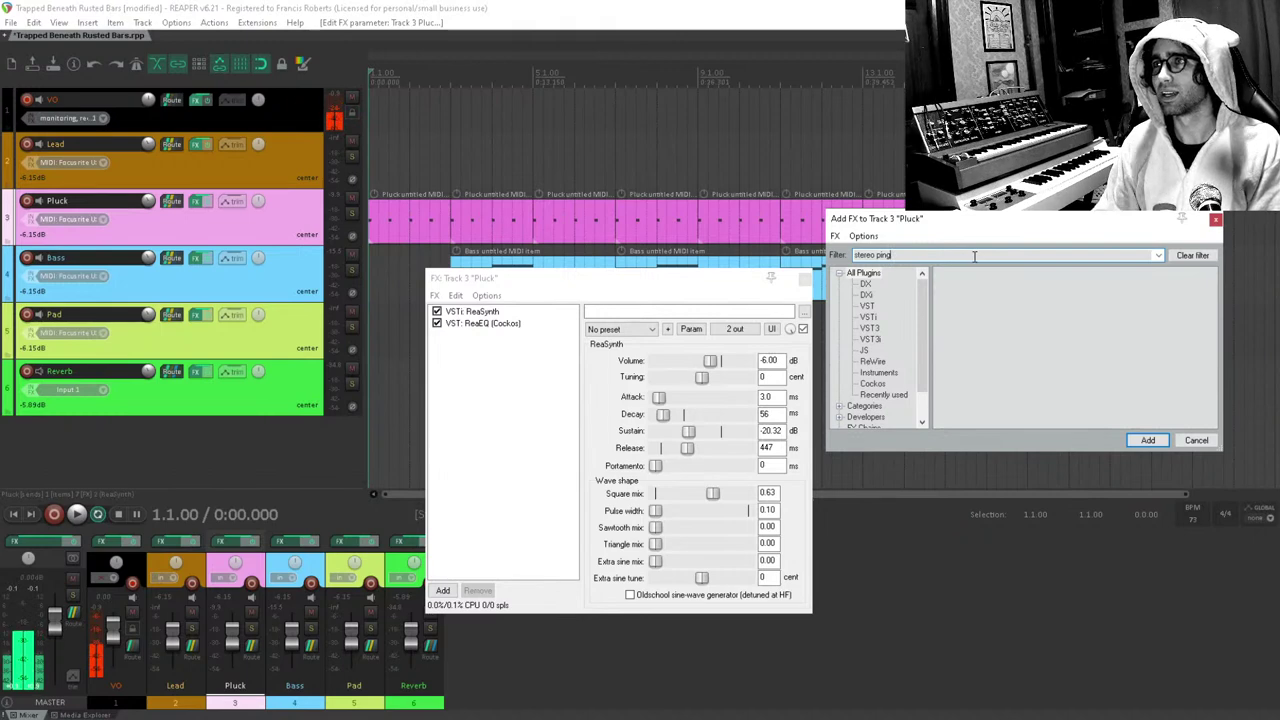
pyautogui.press('BackSpace')
pyautogui.press('BackSpace')
pyautogui.press('BackSpace')
pyautogui.press('BackSpace')
pyautogui.press('BackSpace')
pyautogui.press('BackSpace')
pyautogui.press('BackSpace')
pyautogui.press('BackSpace')
pyautogui.write('ping')
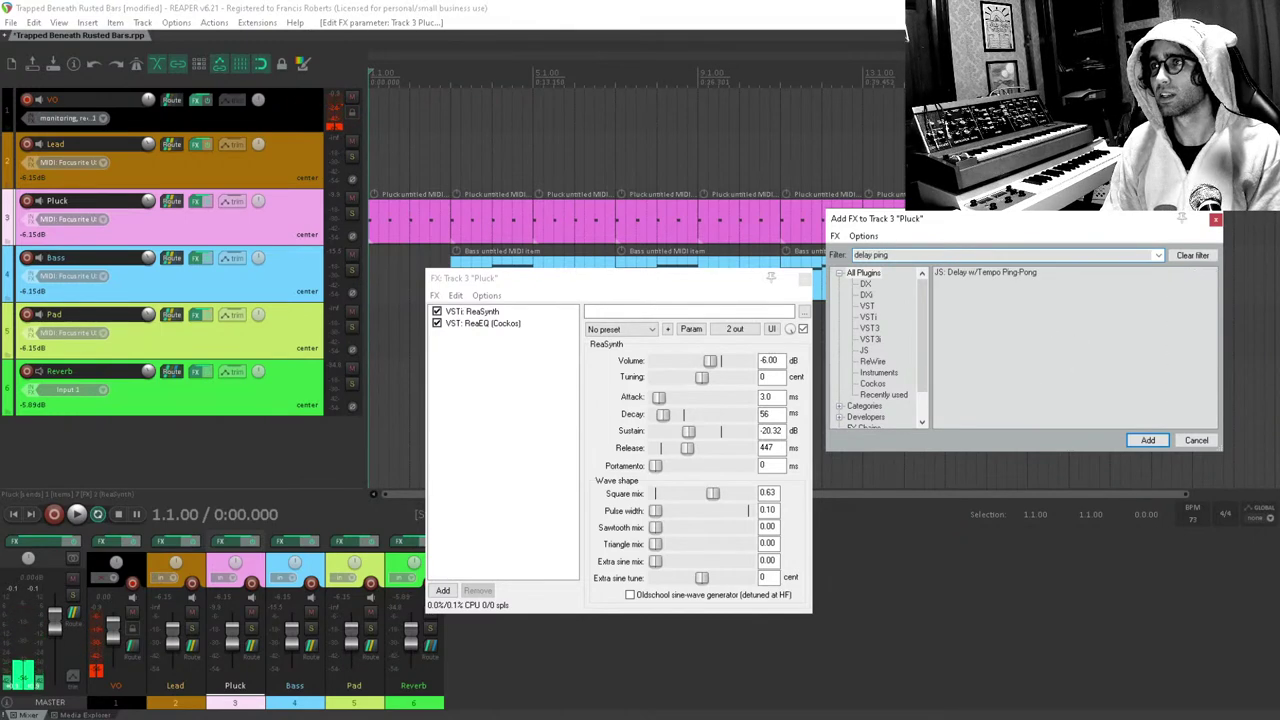
pyautogui.click(997, 274)
pyautogui.doubleClick(997, 274)
# Try adding the Waves J37 Stereo plug-in to the Pluck track's effects and remove it again.
pyautogui.doubleClick(536, 387)
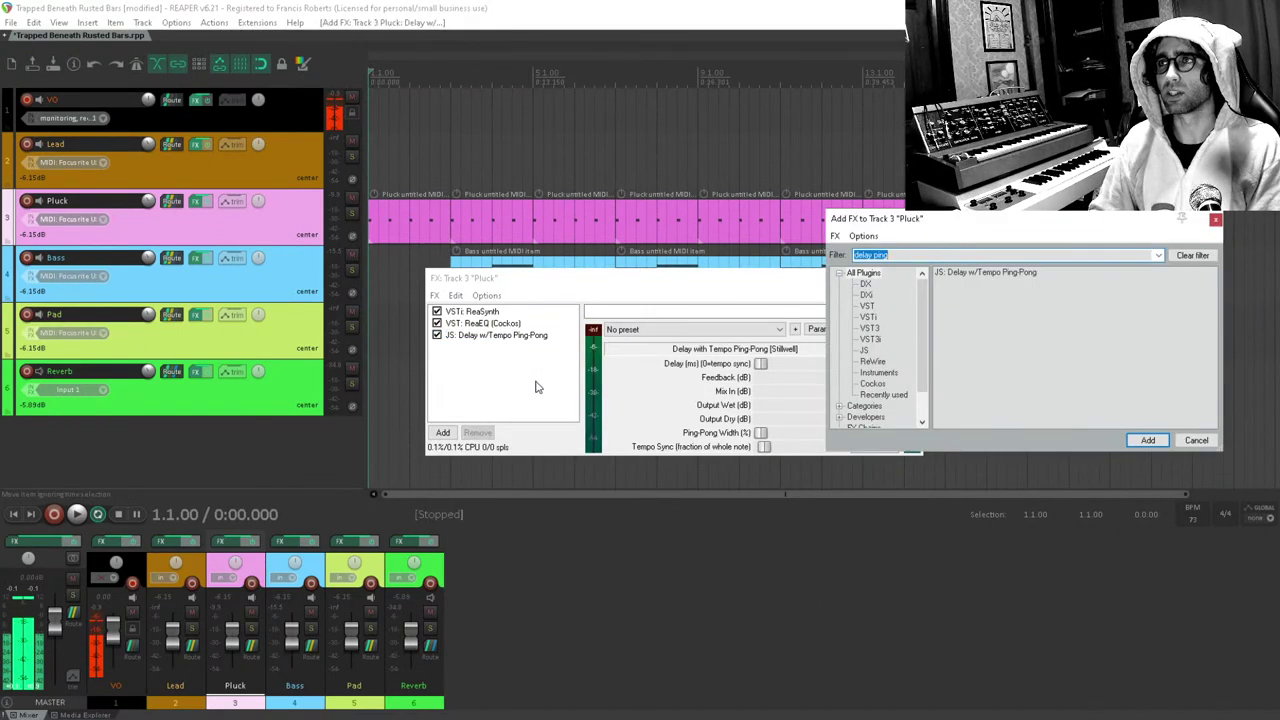
pyautogui.write('j3')
pyautogui.press('Down')
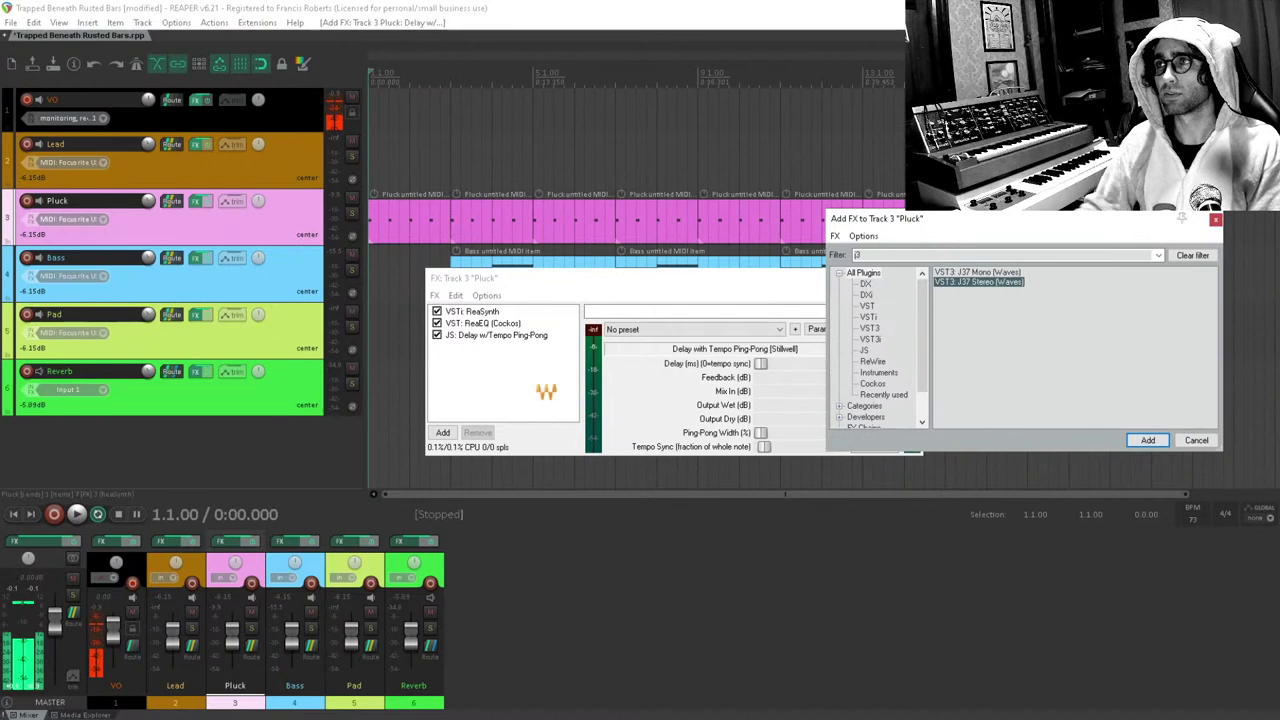
pyautogui.press('Return')
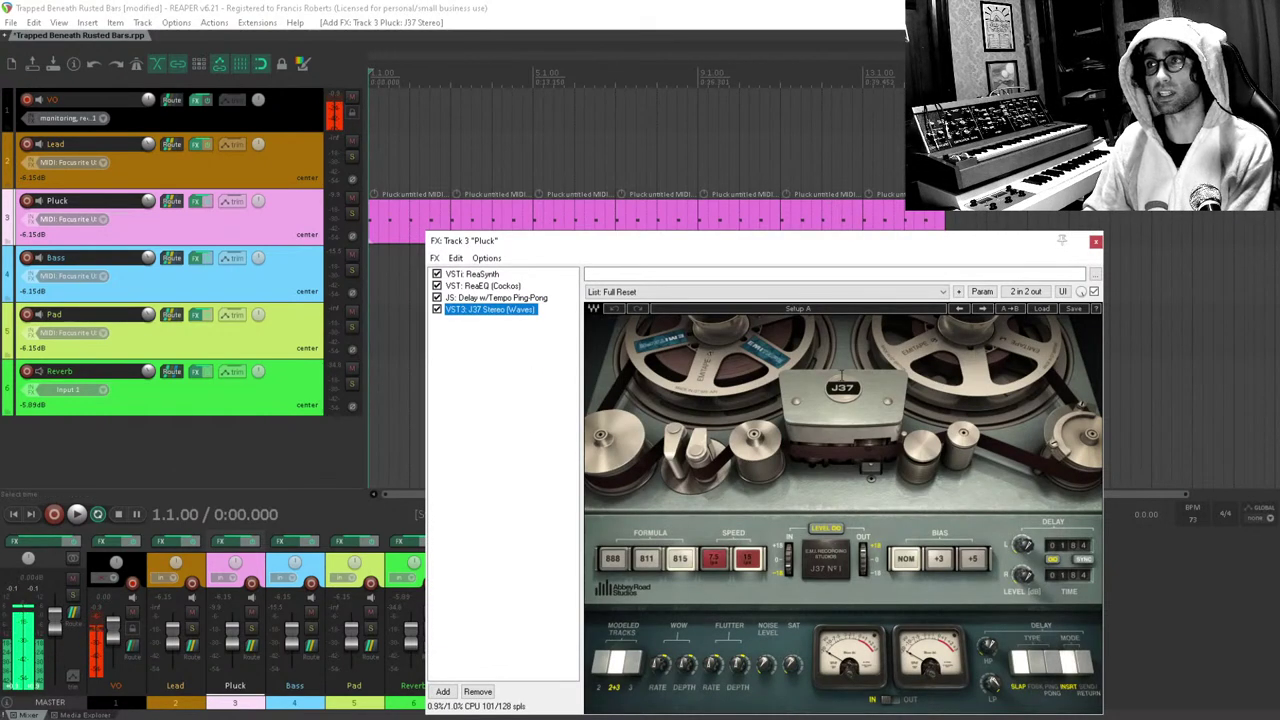
pyautogui.click(490, 316)
pyautogui.click(490, 311)
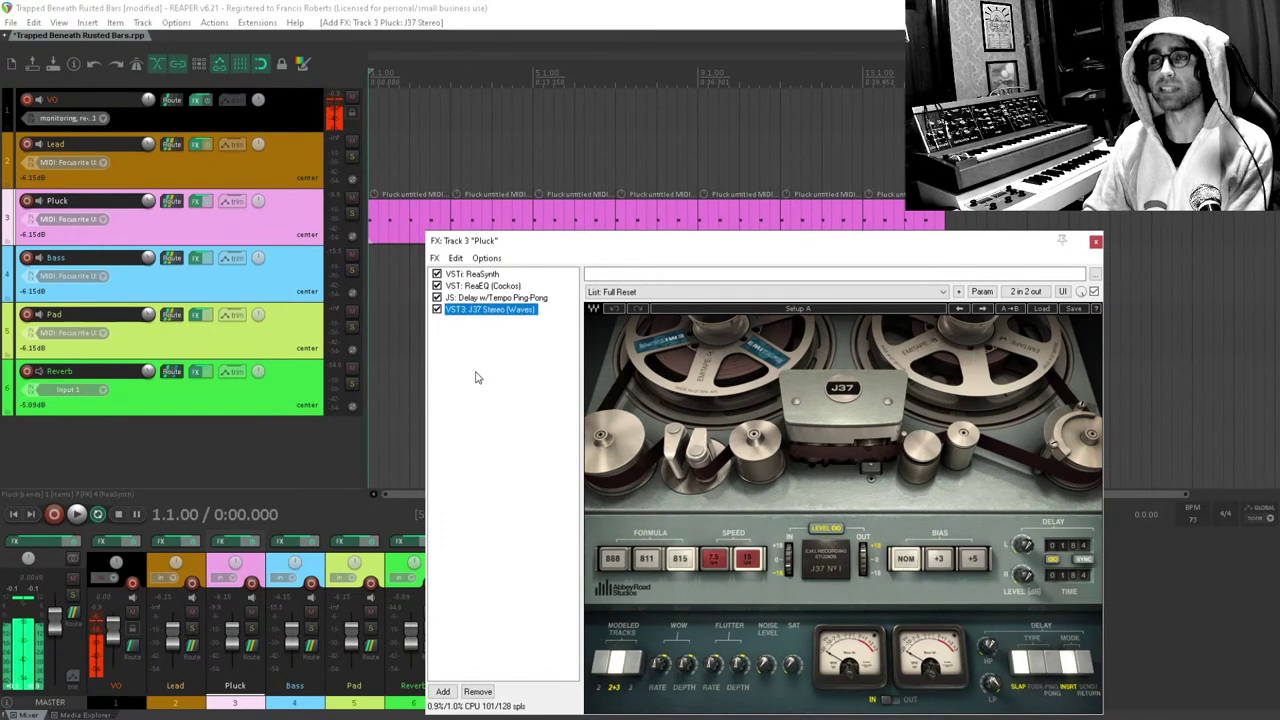
pyautogui.press('Delete')
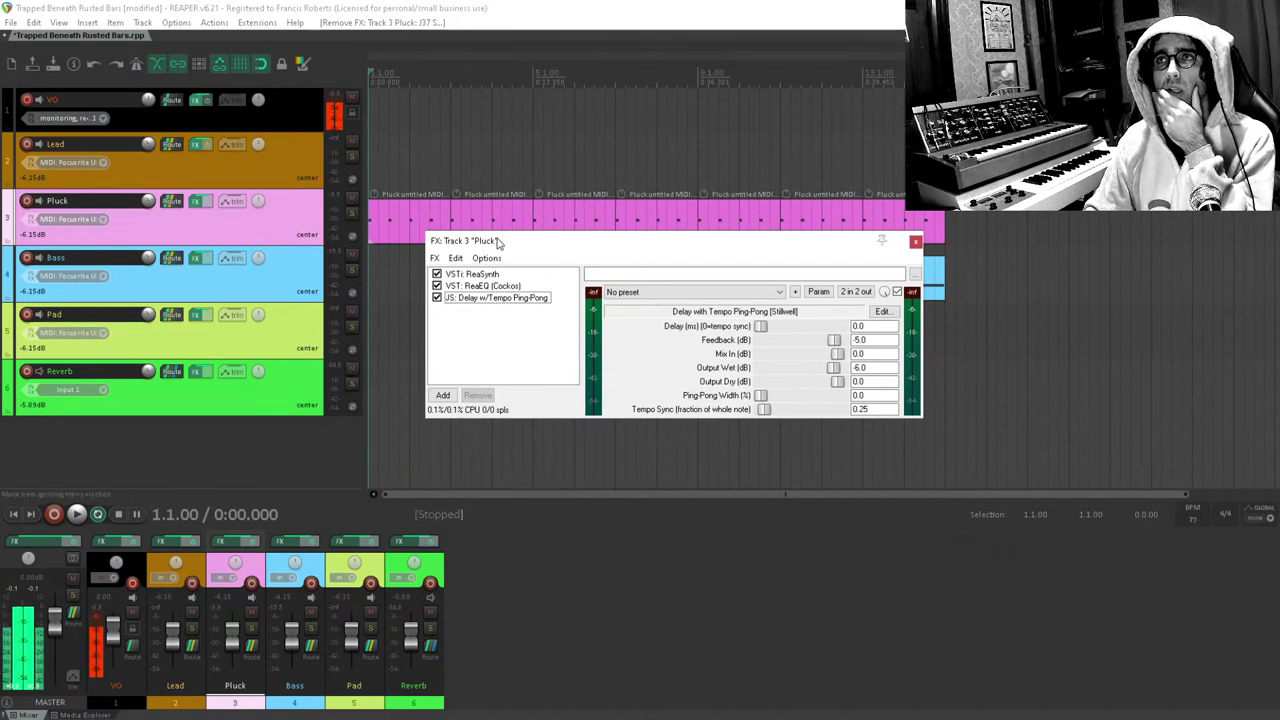
# Uncover the arrangement and play its opening to hear the Pluck part with the ping-pong delay.
pyautogui.moveTo(497, 243); pyautogui.dragTo(512, 376)
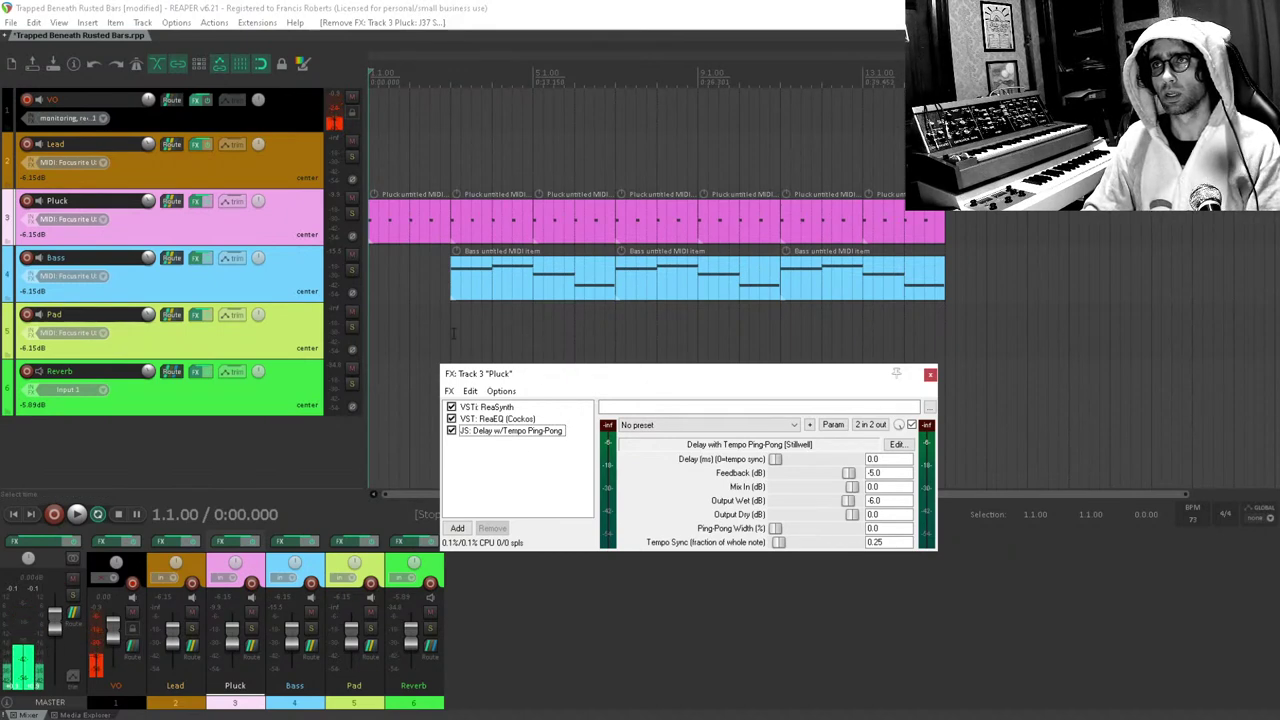
pyautogui.press('space')
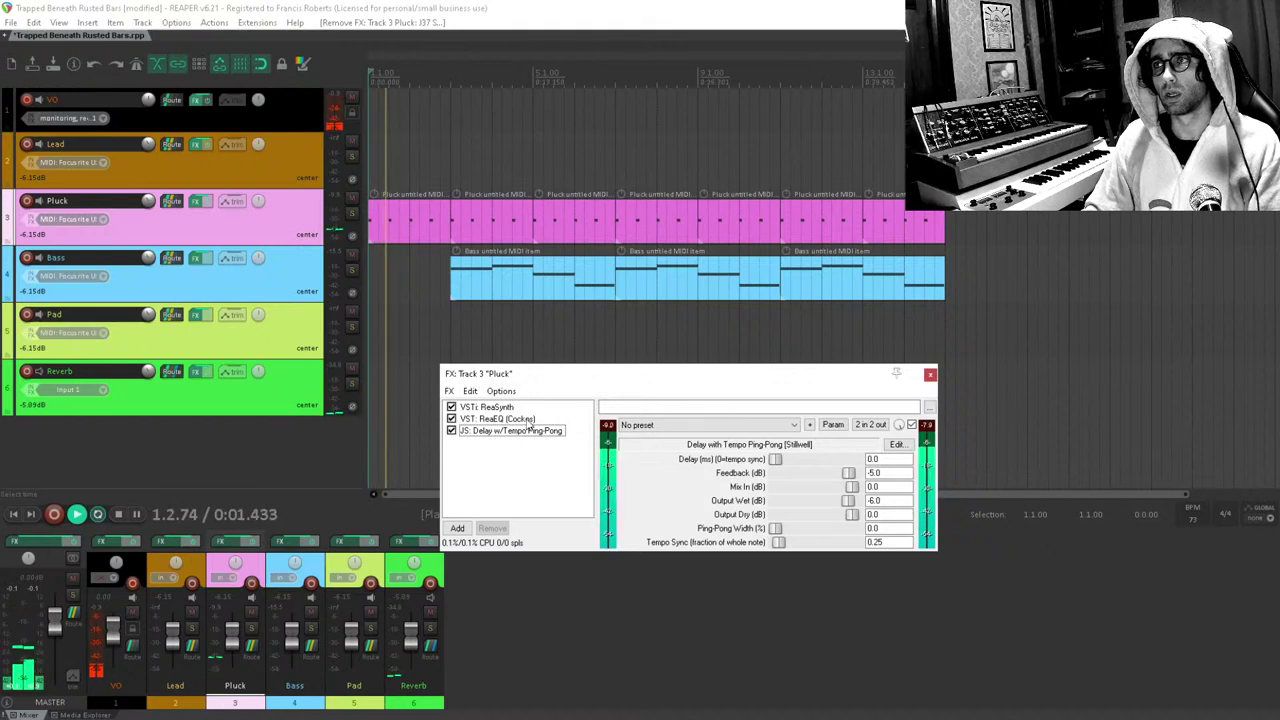
pyautogui.press('space')
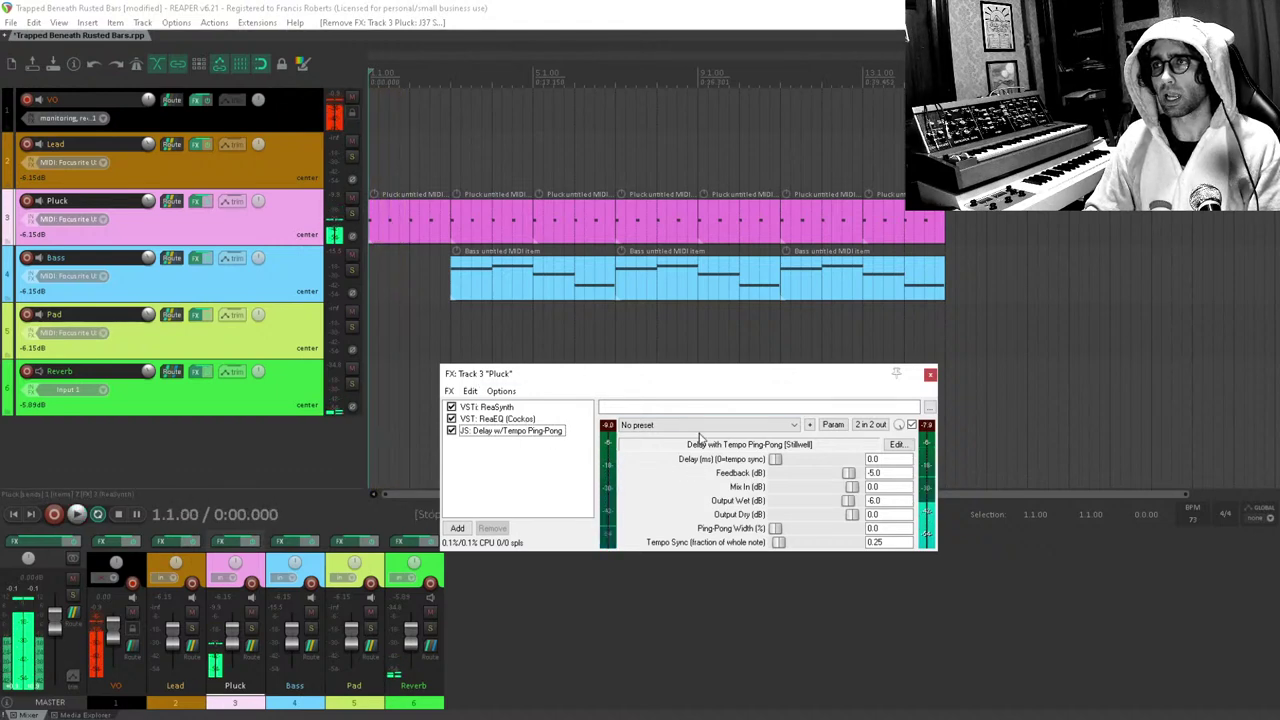
# Set the Pluck delay to 50 ms with a ping-pong width of 100% and start playback.
pyautogui.click(518, 432)
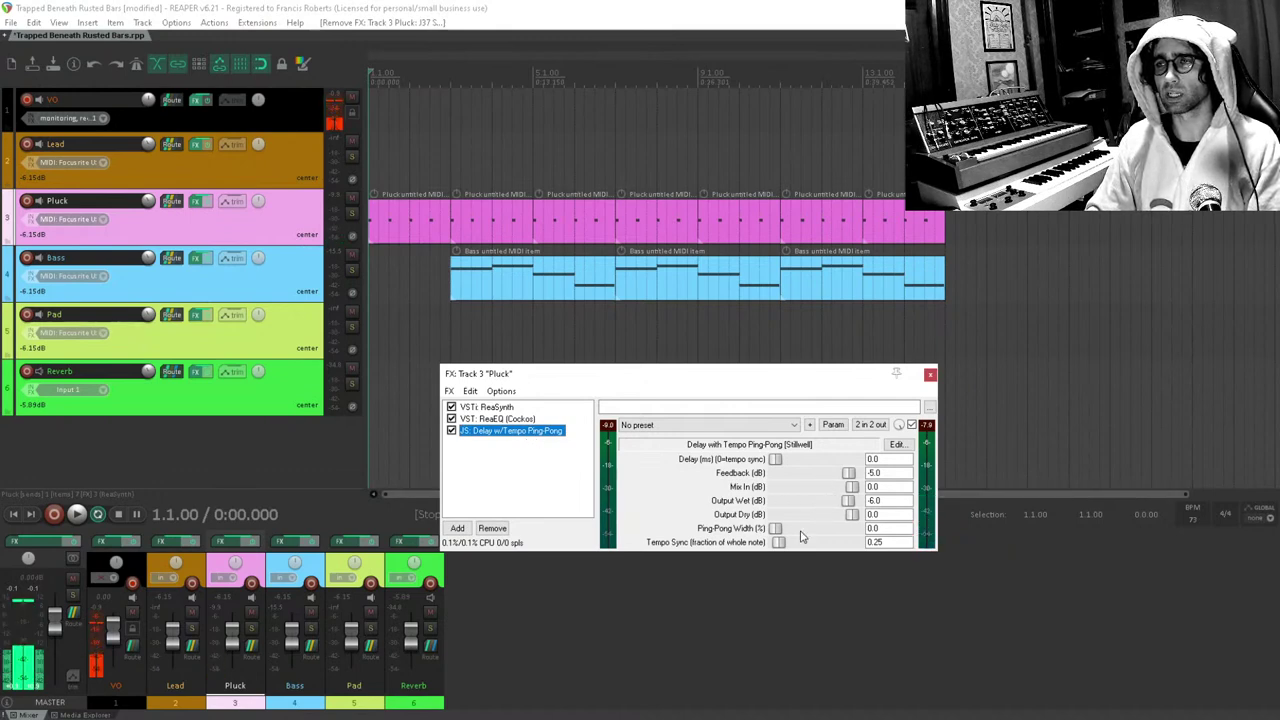
pyautogui.moveTo(782, 530); pyautogui.dragTo(866, 530)
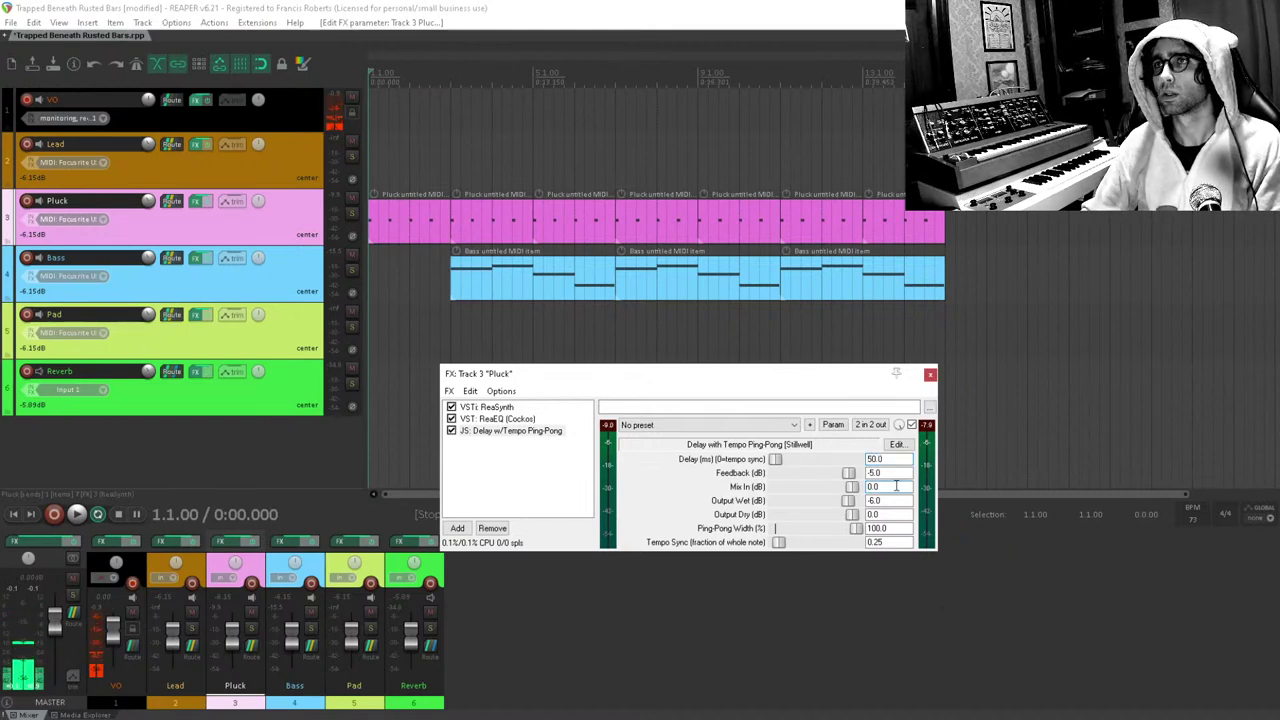
pyautogui.press('space')
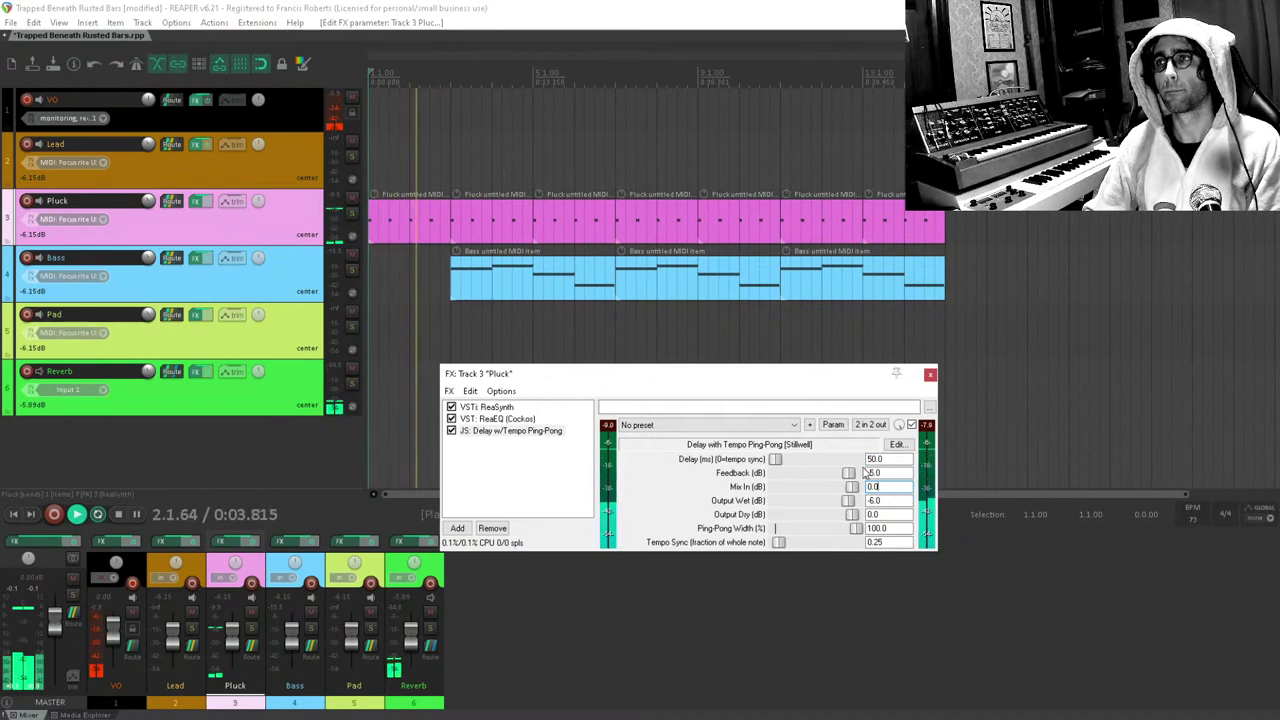
# Set the delay's ping-pong width to 54% and its feedback to -4 dB during playback, and close the Pluck effects.
pyautogui.moveTo(855, 528); pyautogui.dragTo(805, 529)
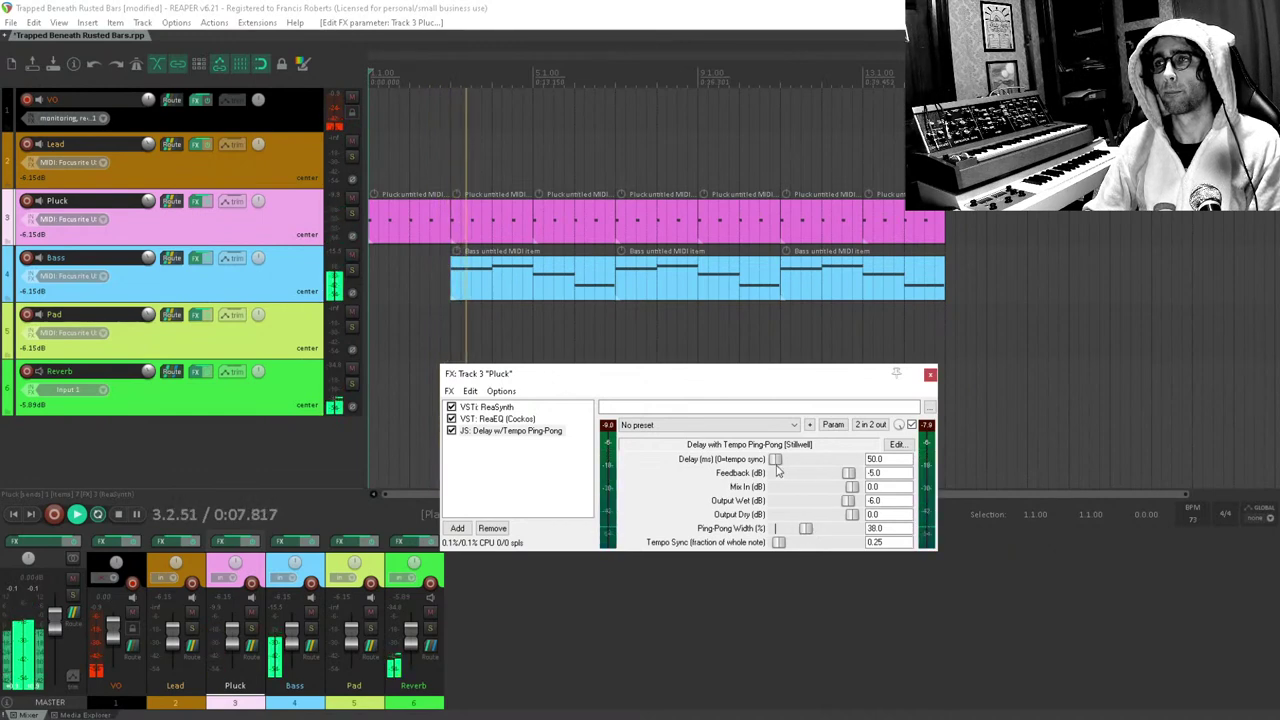
pyautogui.moveTo(806, 528); pyautogui.dragTo(819, 530)
pyautogui.moveTo(849, 474); pyautogui.dragTo(846, 474)
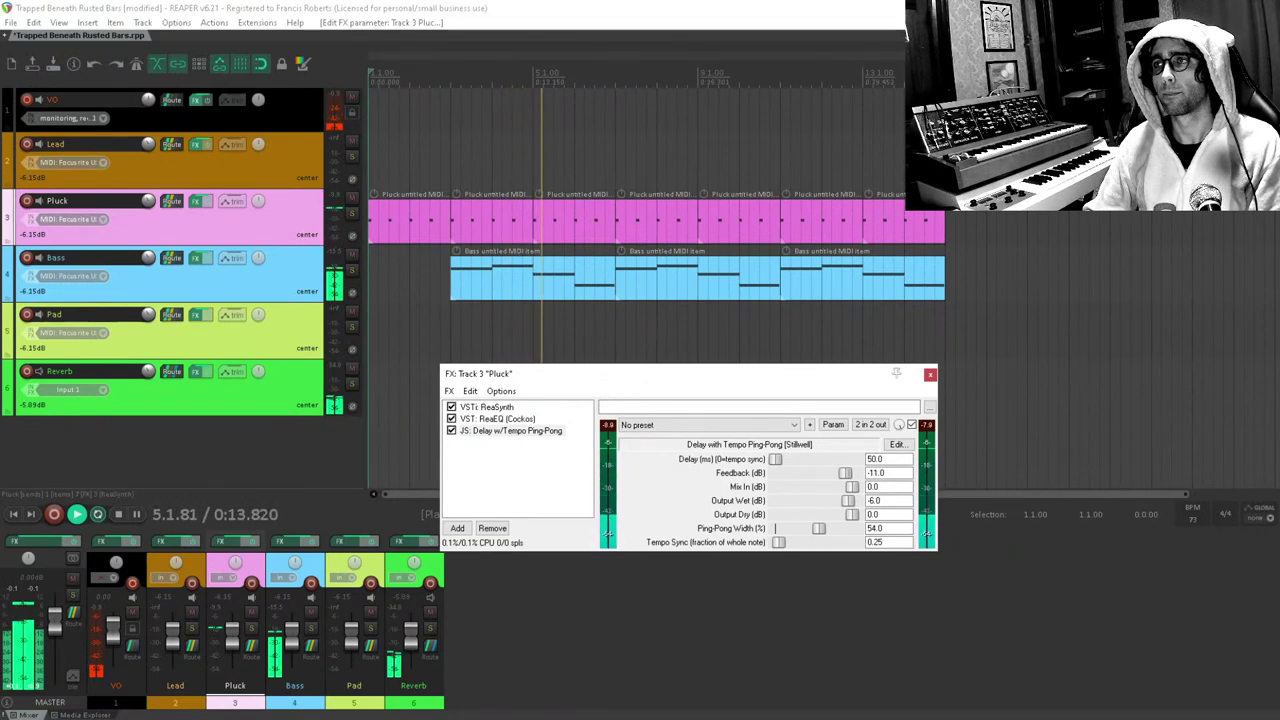
pyautogui.click(540, 487)
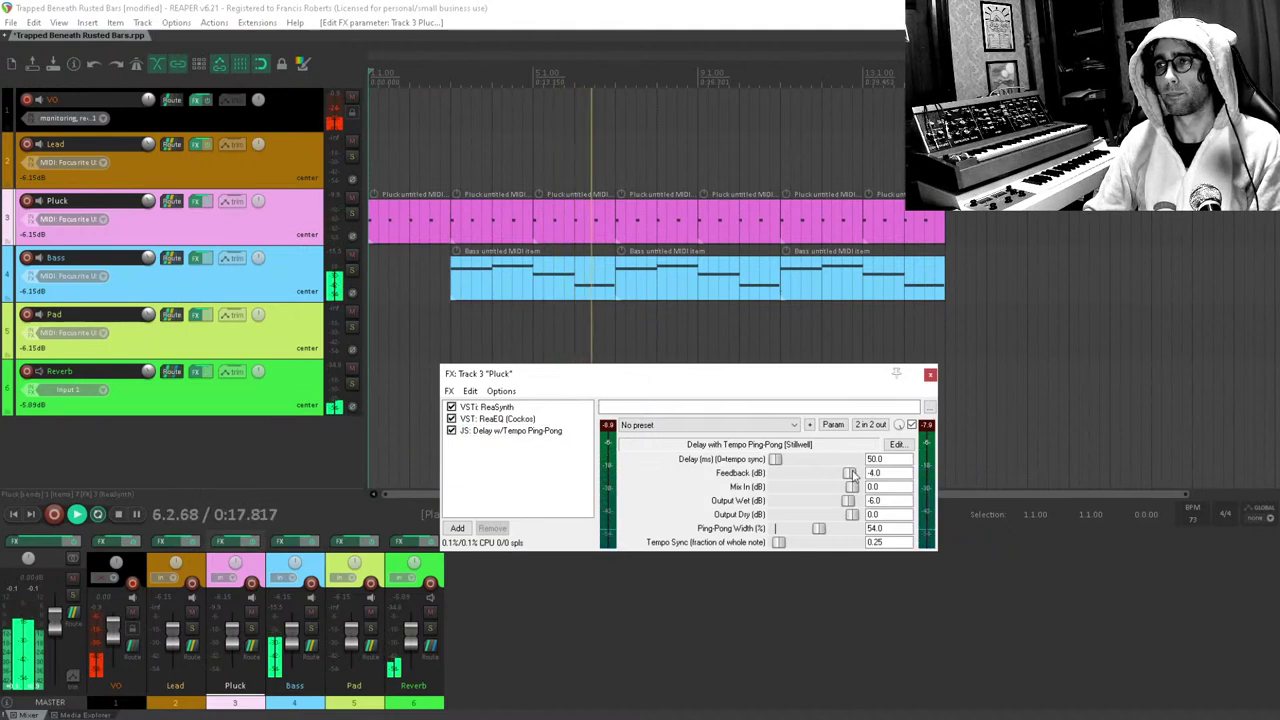
pyautogui.click(497, 481)
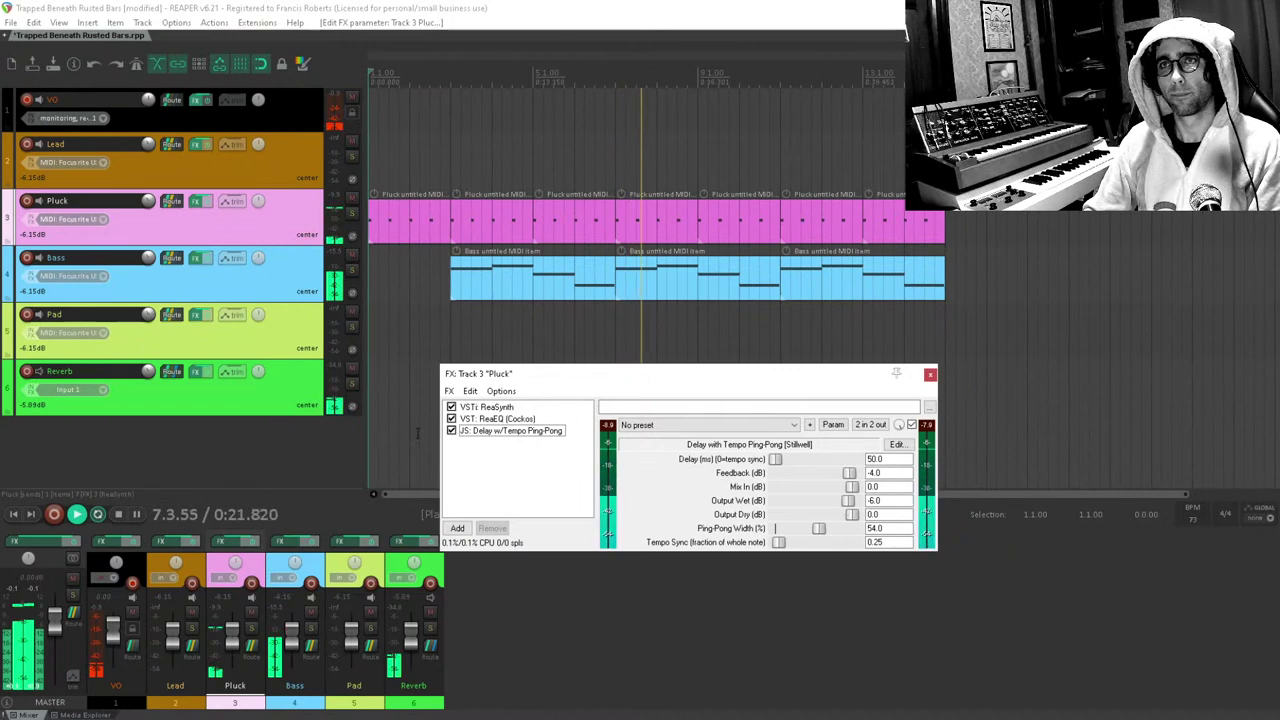
pyautogui.press('Escape')
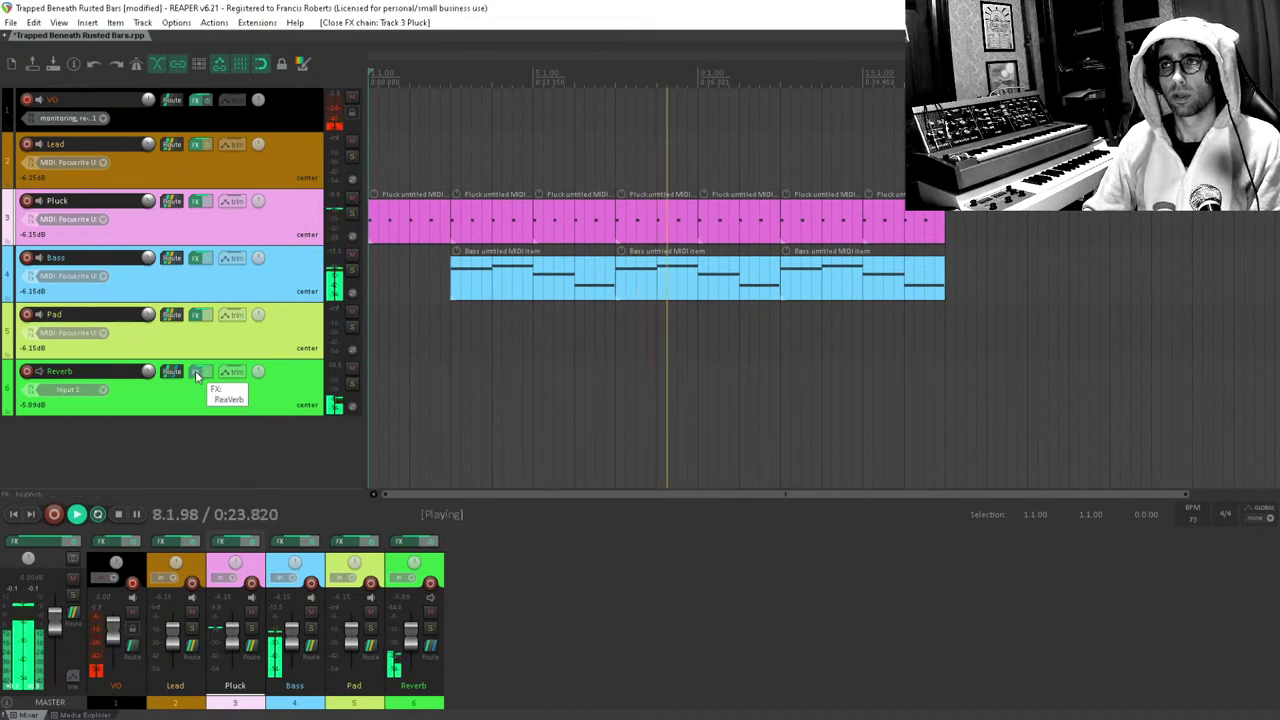
pyautogui.press('space')
# Add ReaEQ to the Reverb track, shift its lowest band to a higher frequency, and play the result.
pyautogui.click(197, 372)
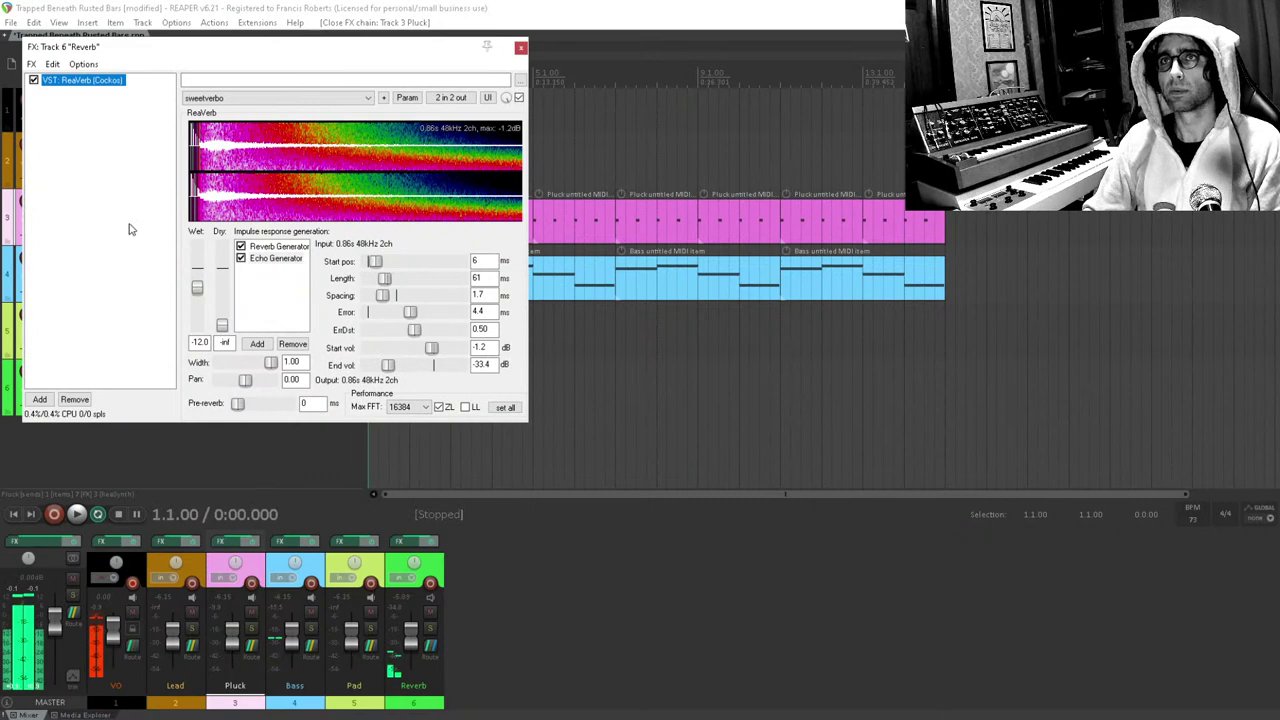
pyautogui.click(39, 399)
pyautogui.write('reaeq')
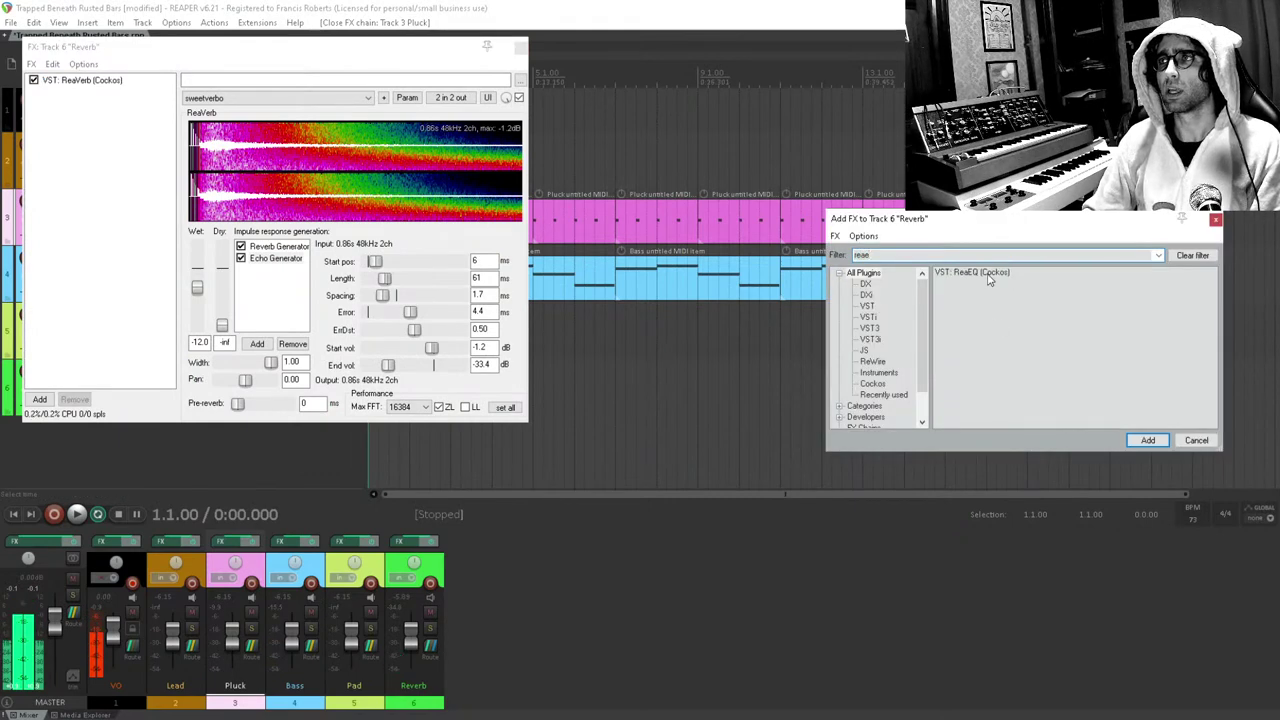
pyautogui.doubleClick(988, 273)
pyautogui.moveTo(210, 185); pyautogui.dragTo(274, 188)
pyautogui.click(131, 203)
pyautogui.press('Escape')
pyautogui.press('space')
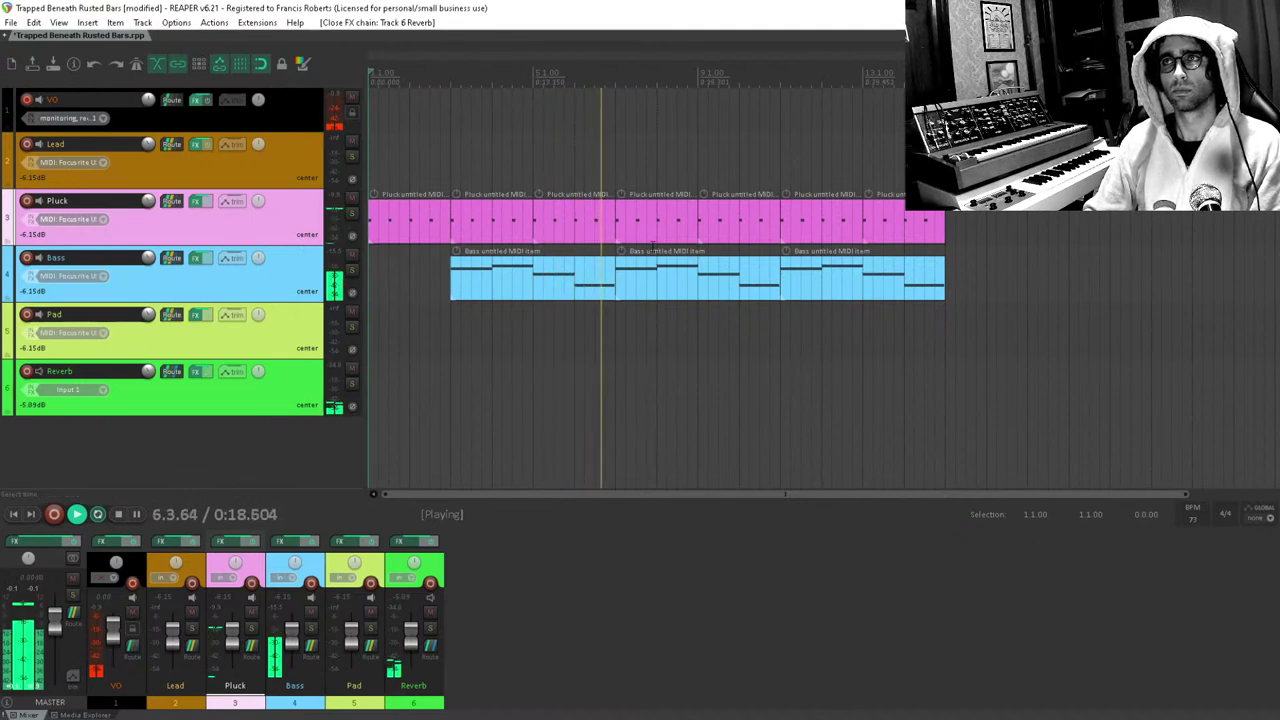
pyautogui.press('space')
# Place the edit cursor at bar 7 on the Pad track and arm that track for recording.
pyautogui.click(613, 325)
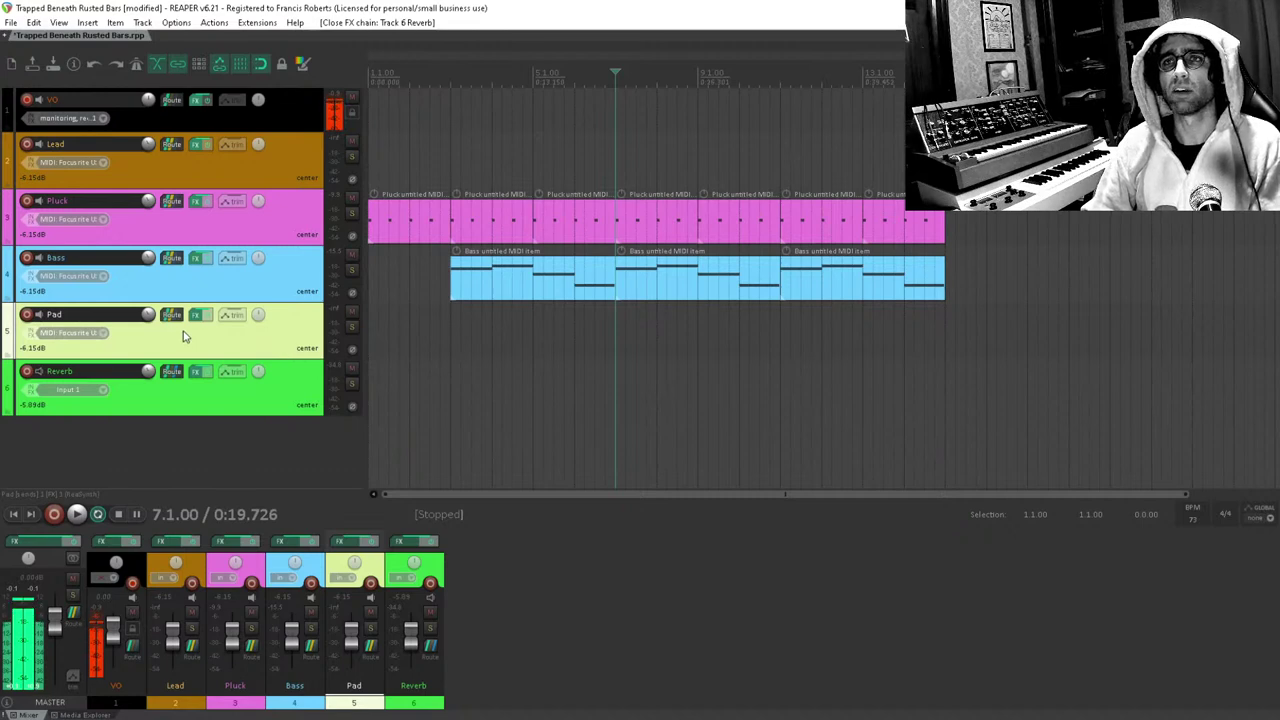
pyautogui.click(27, 315)
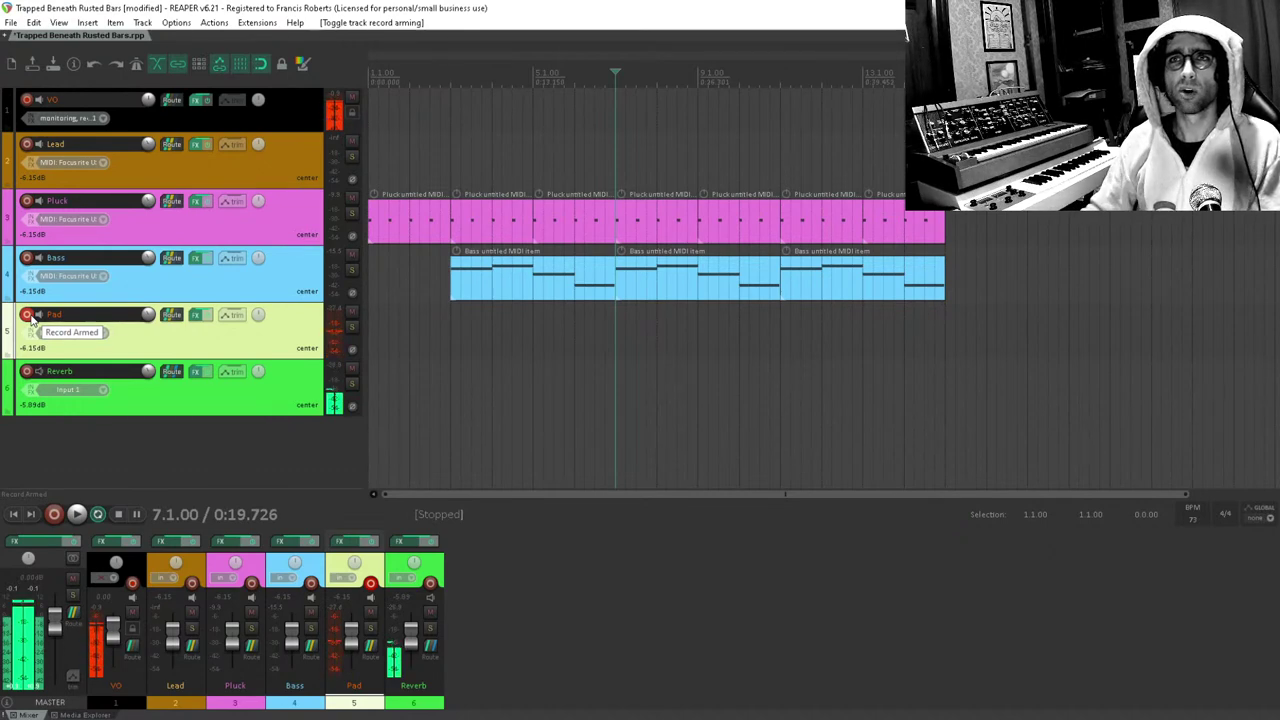
# Add Delay w/Tempo Ping-Pong to the Pad track's effects and set its ping-pong width to 100%.
pyautogui.click(196, 314)
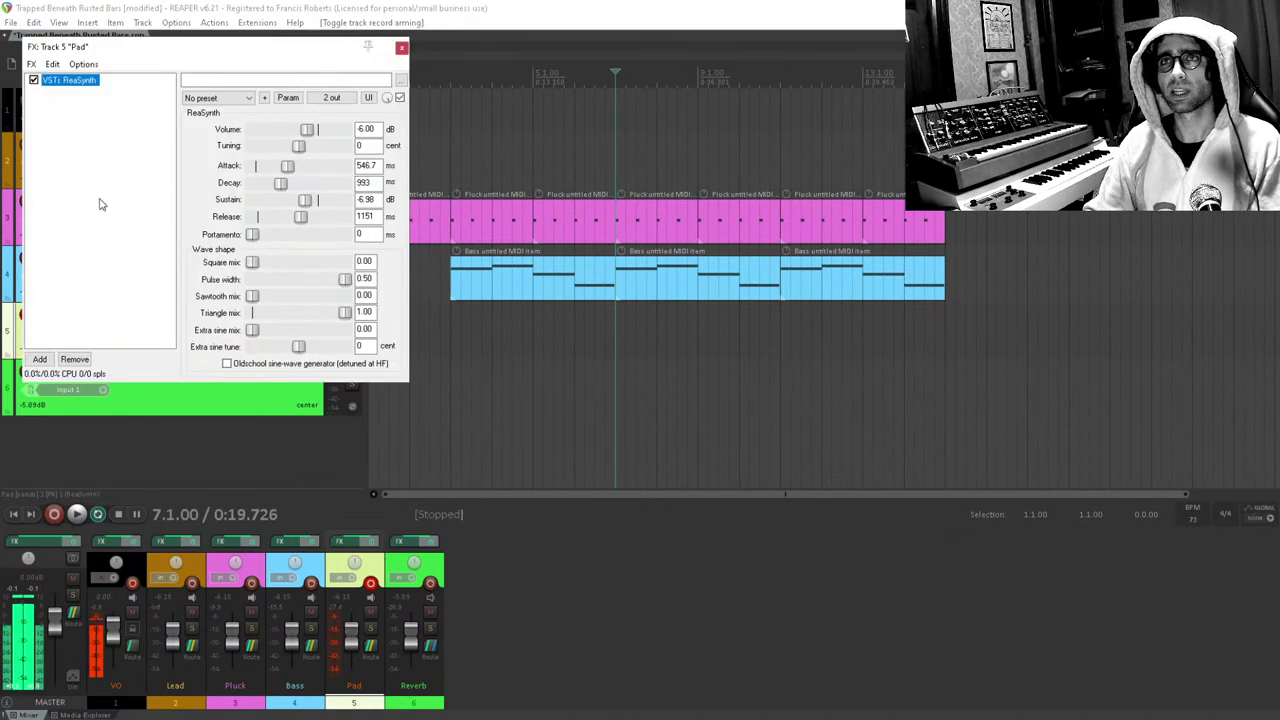
pyautogui.doubleClick(99, 204)
pyautogui.write('ping pong')
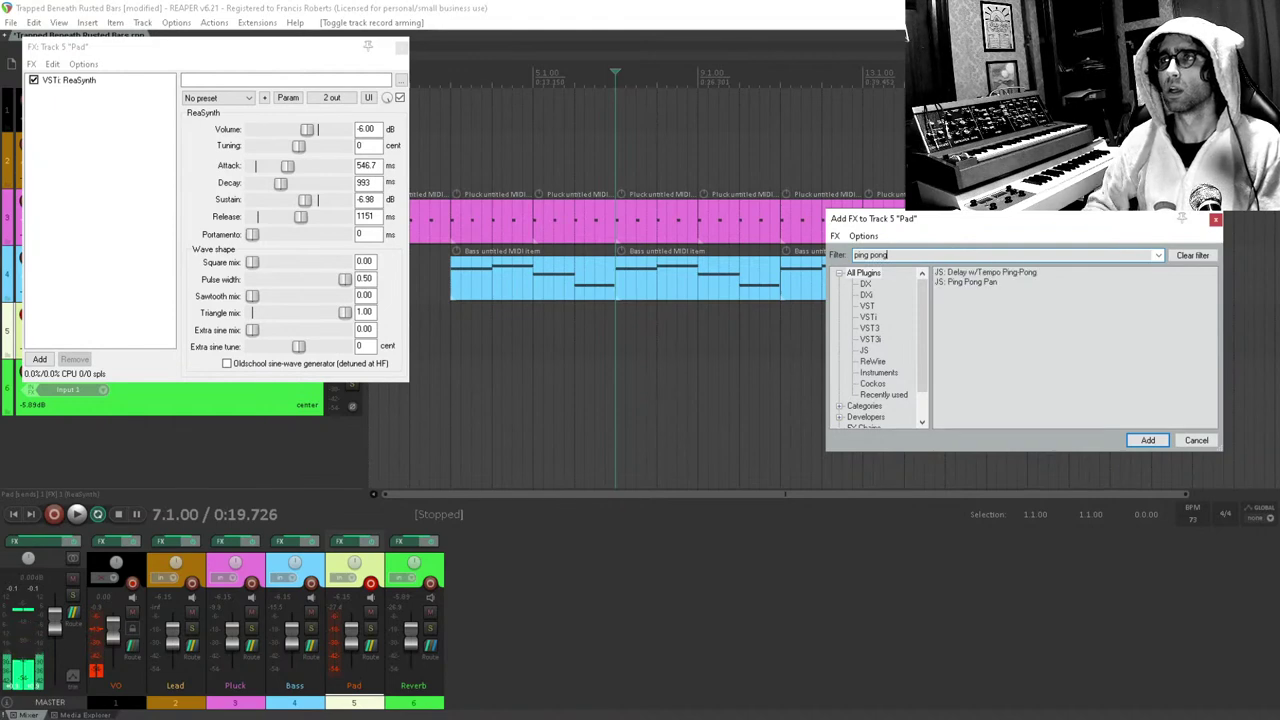
pyautogui.doubleClick(1016, 273)
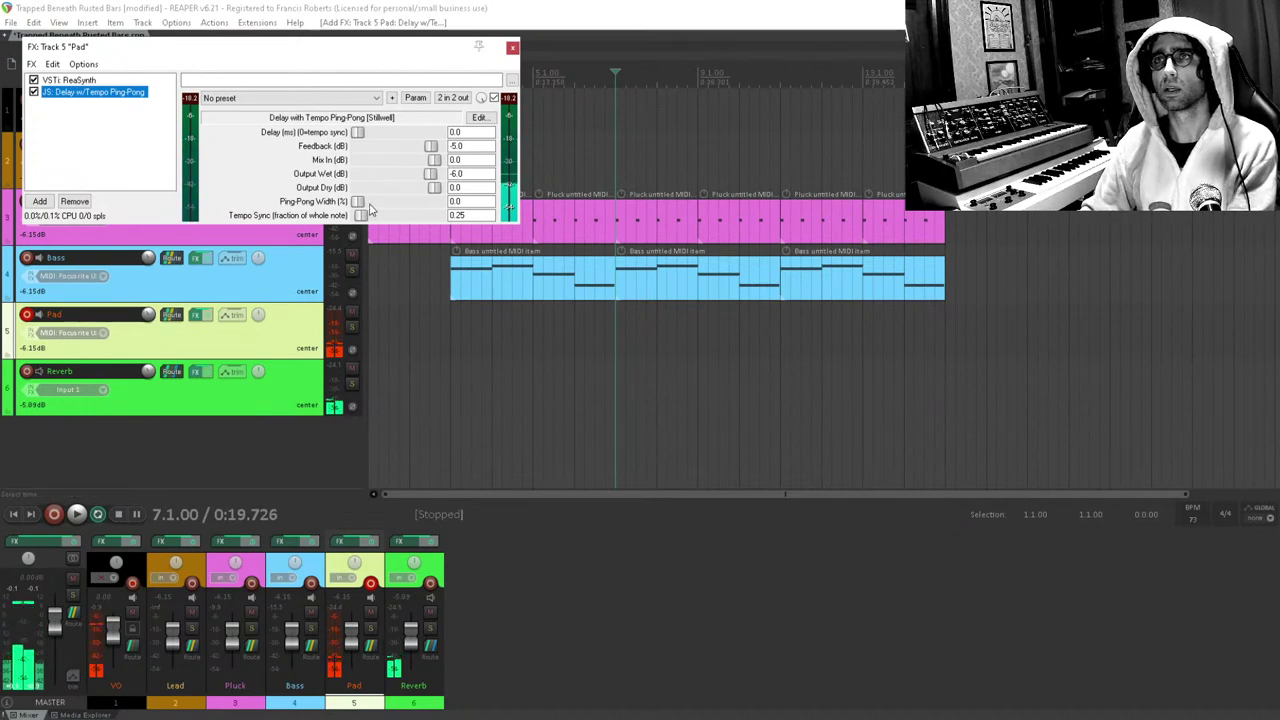
pyautogui.moveTo(357, 201); pyautogui.dragTo(510, 203)
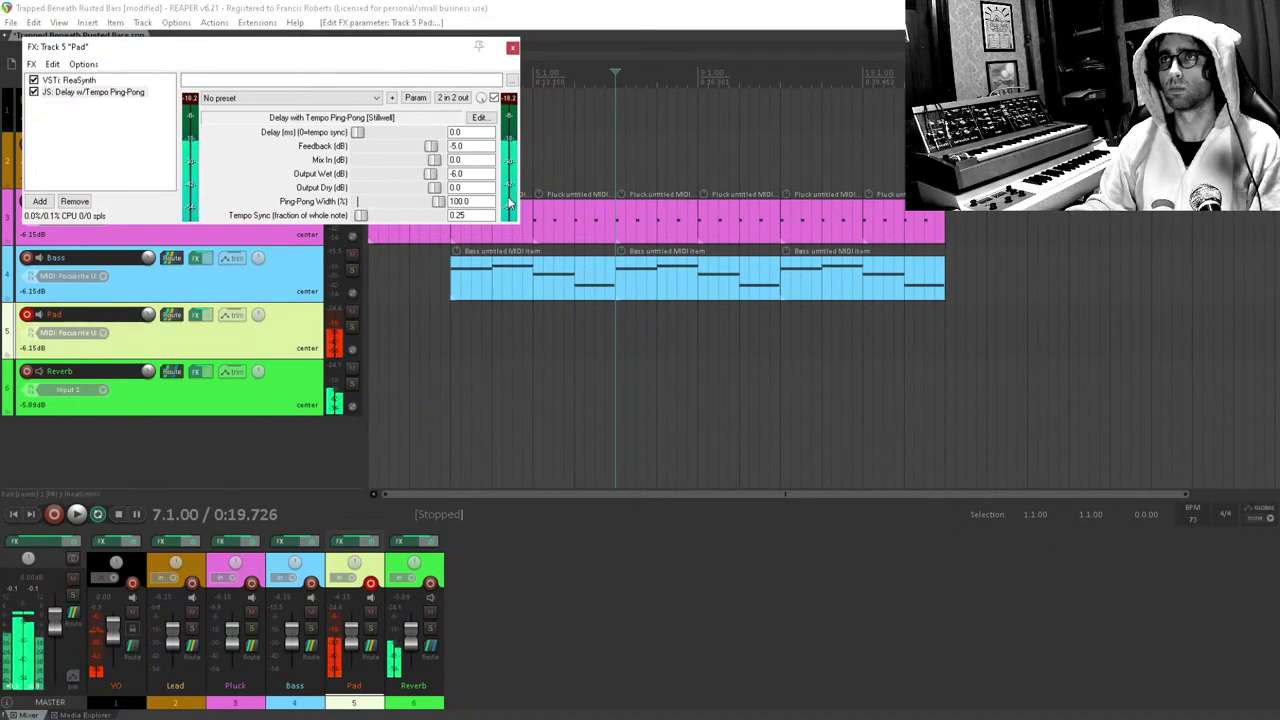
# Add the JS Tremolo effect after the delay on the Pad track and close its effects.
pyautogui.doubleClick(97, 138)
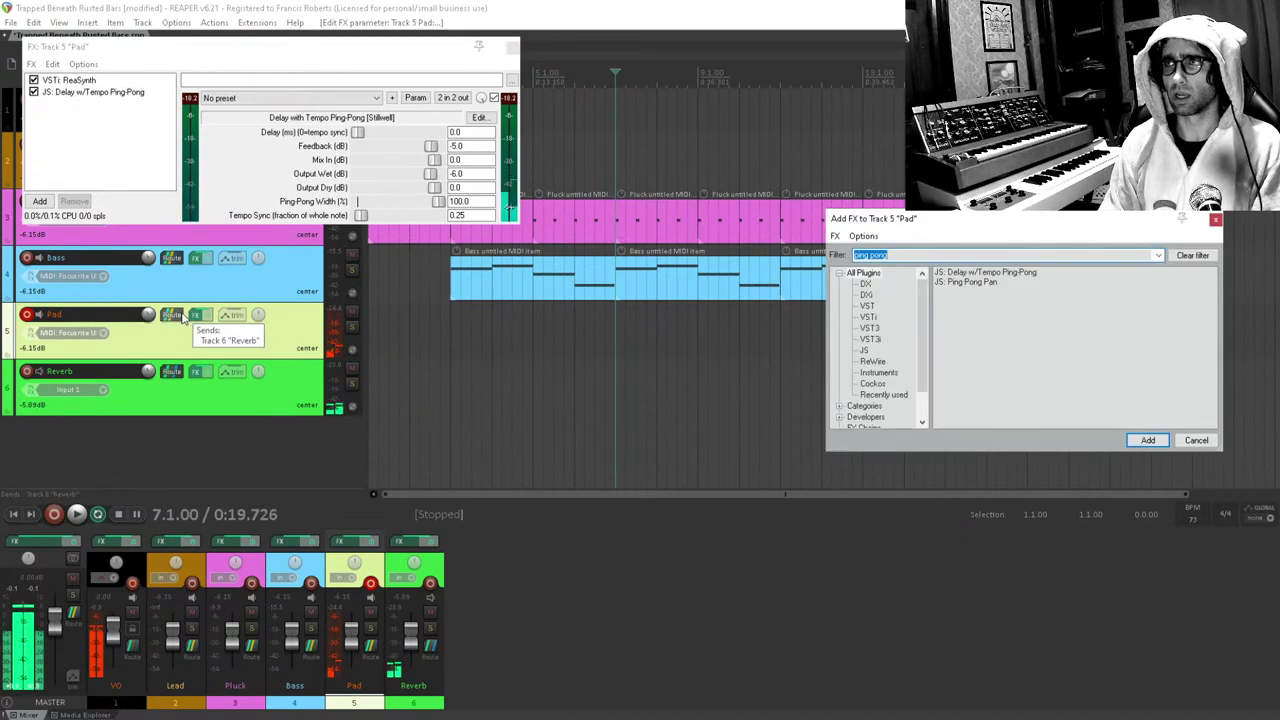
pyautogui.write('tremolo')
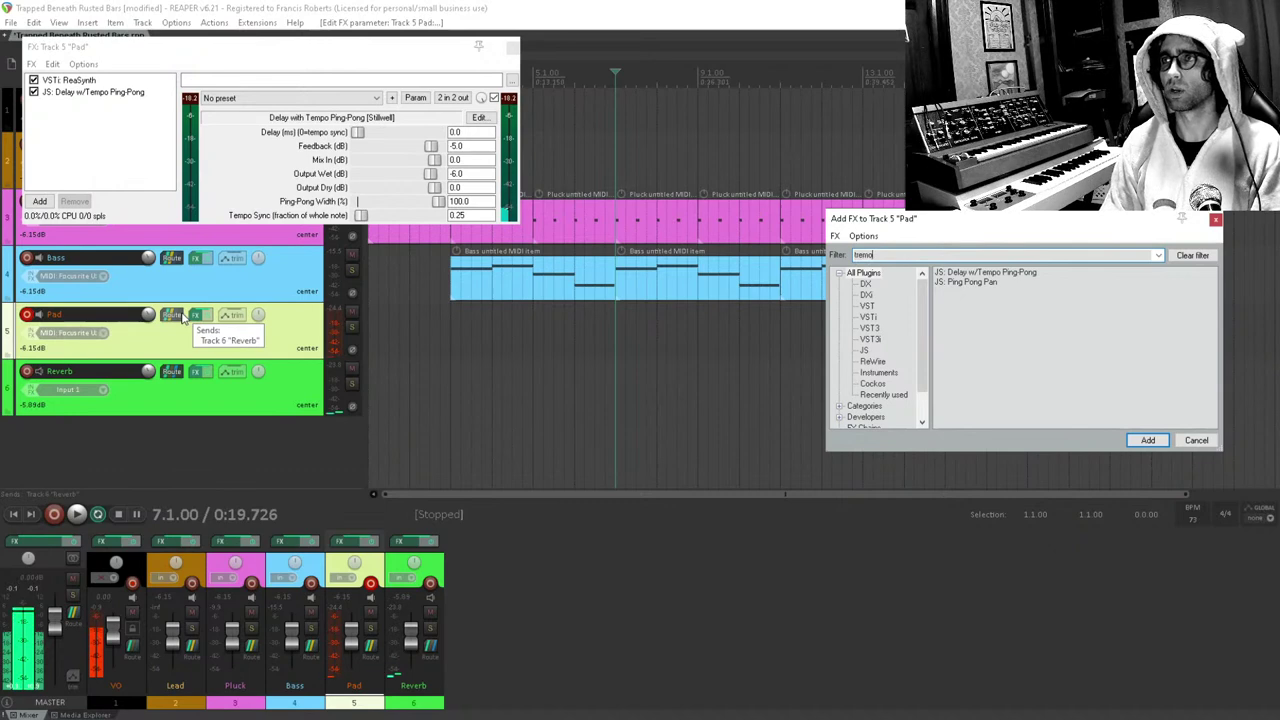
pyautogui.press('Return')
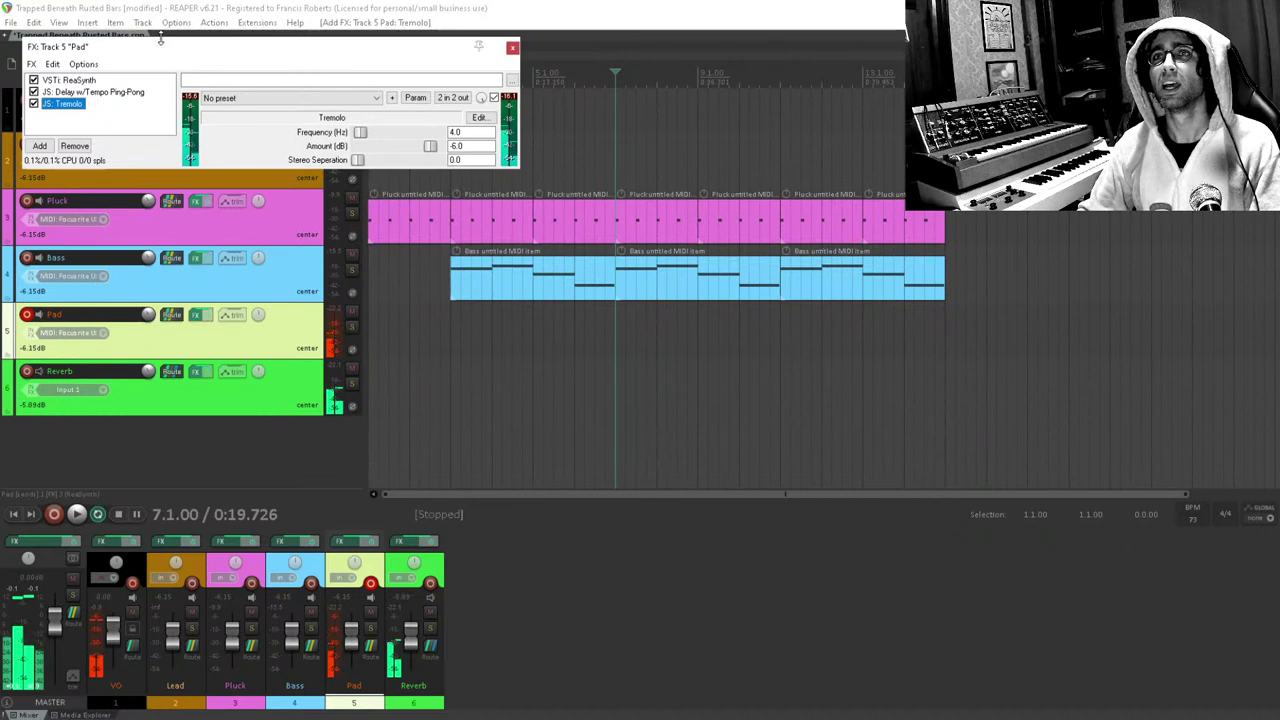
pyautogui.press('Escape')
# Play the arrangement from the start to hear the Pad against it, and place the edit cursor at bar 3 on the Pad track.
pyautogui.click(455, 325)
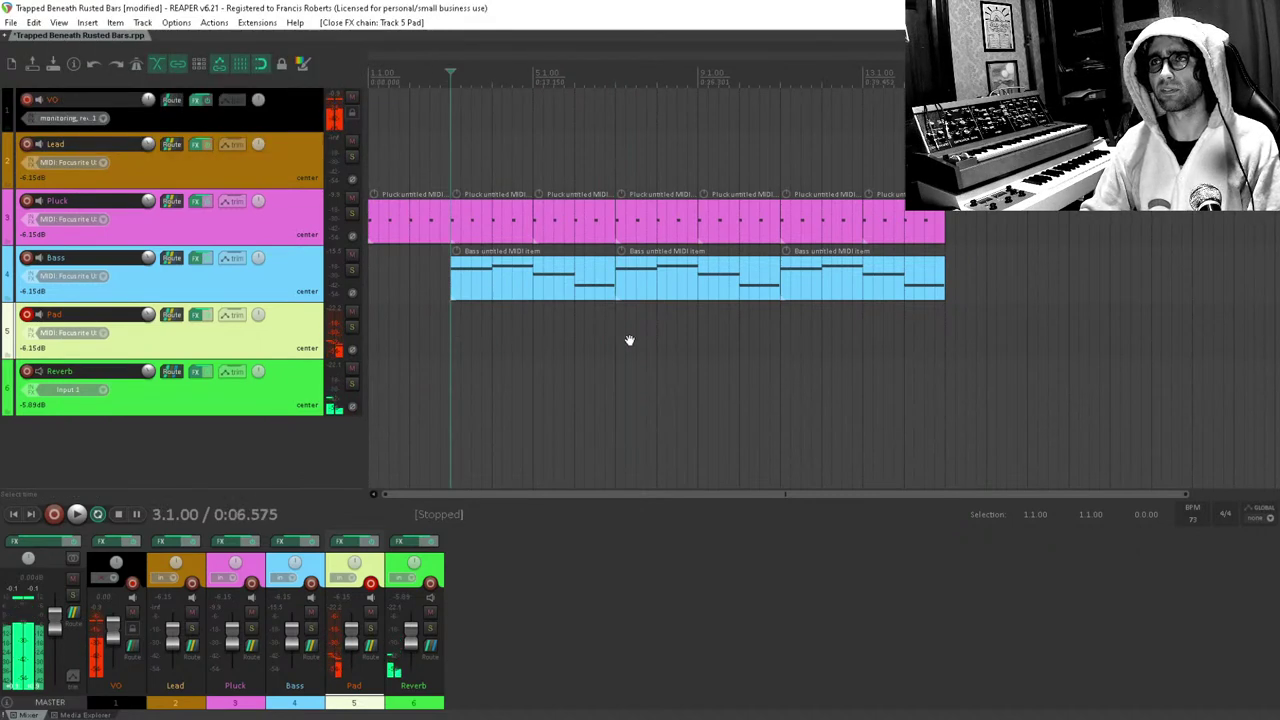
pyautogui.press('Home')
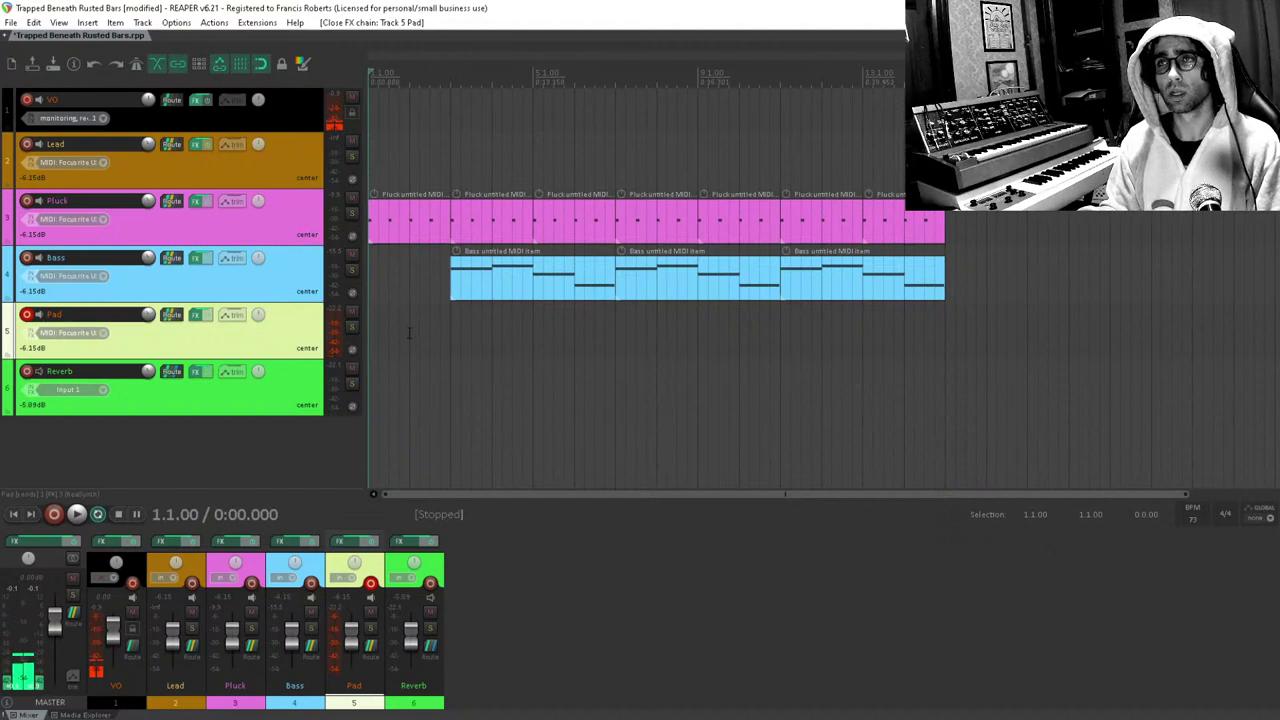
pyautogui.press('space')
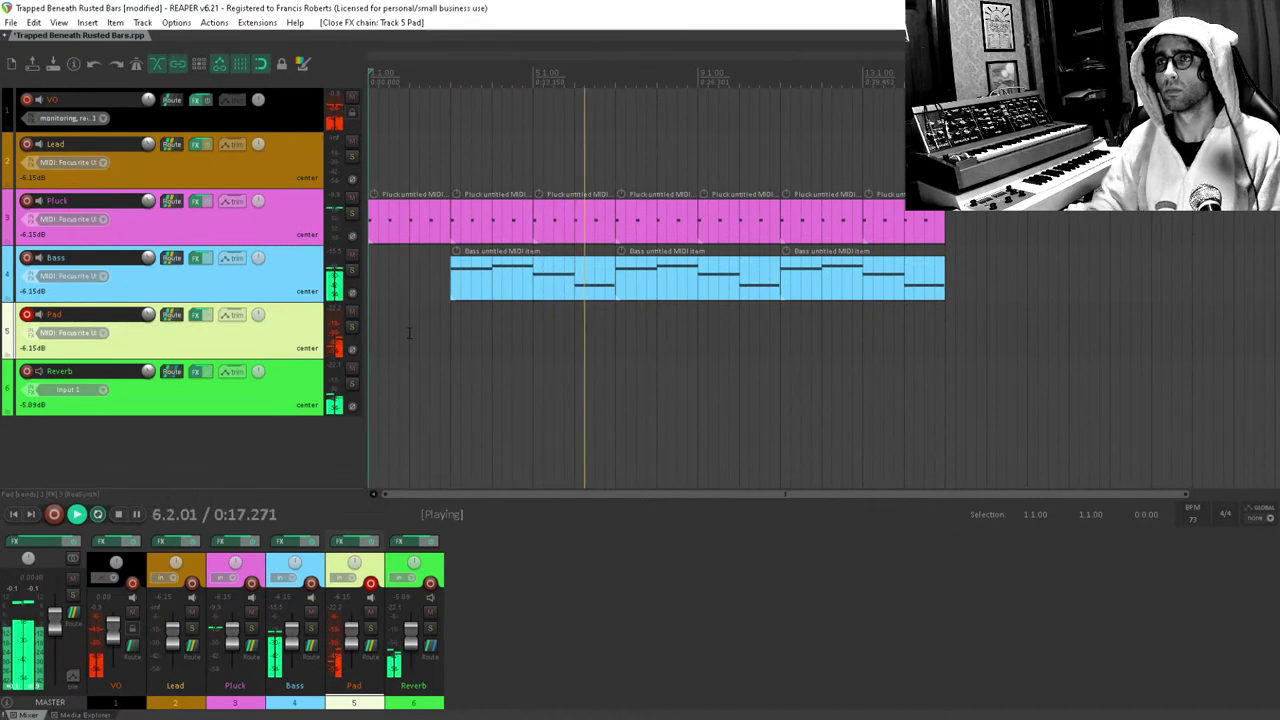
pyautogui.press('space')
pyautogui.click(439, 356)
pyautogui.click(452, 328)
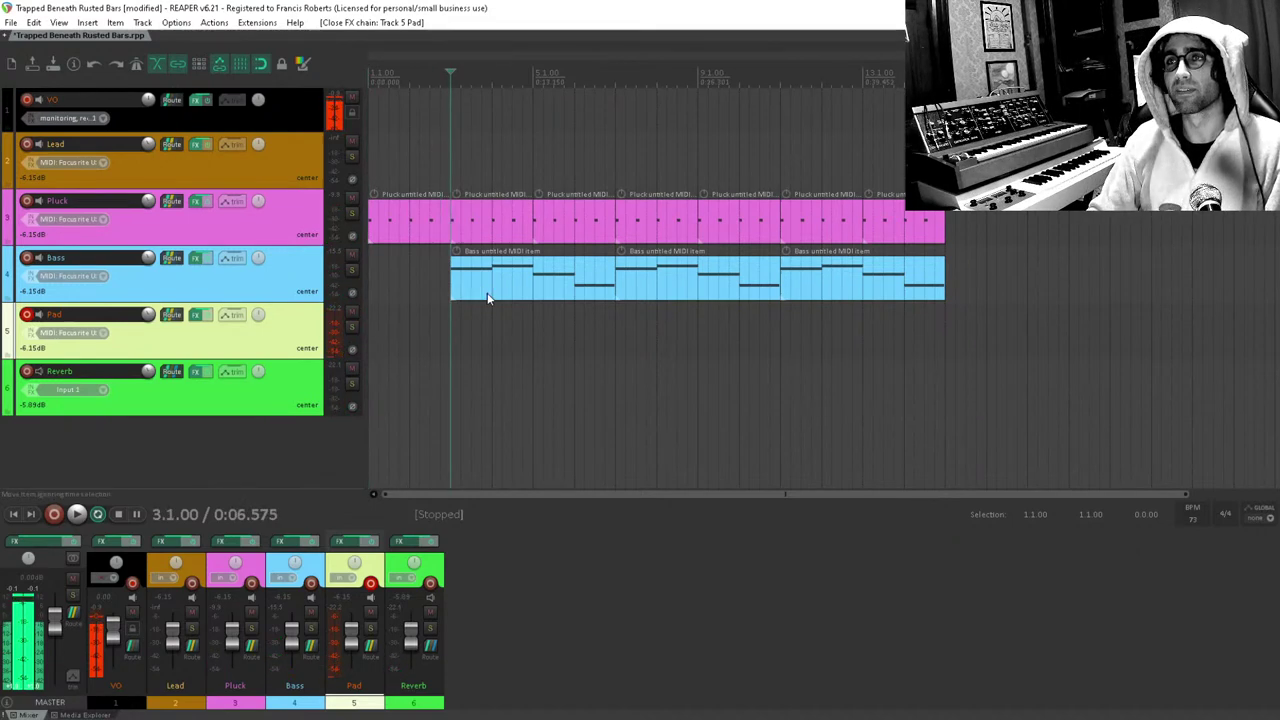
# Examine the notes in the first Bass MIDI item, then close the MIDI editor.
pyautogui.doubleClick(486, 285)
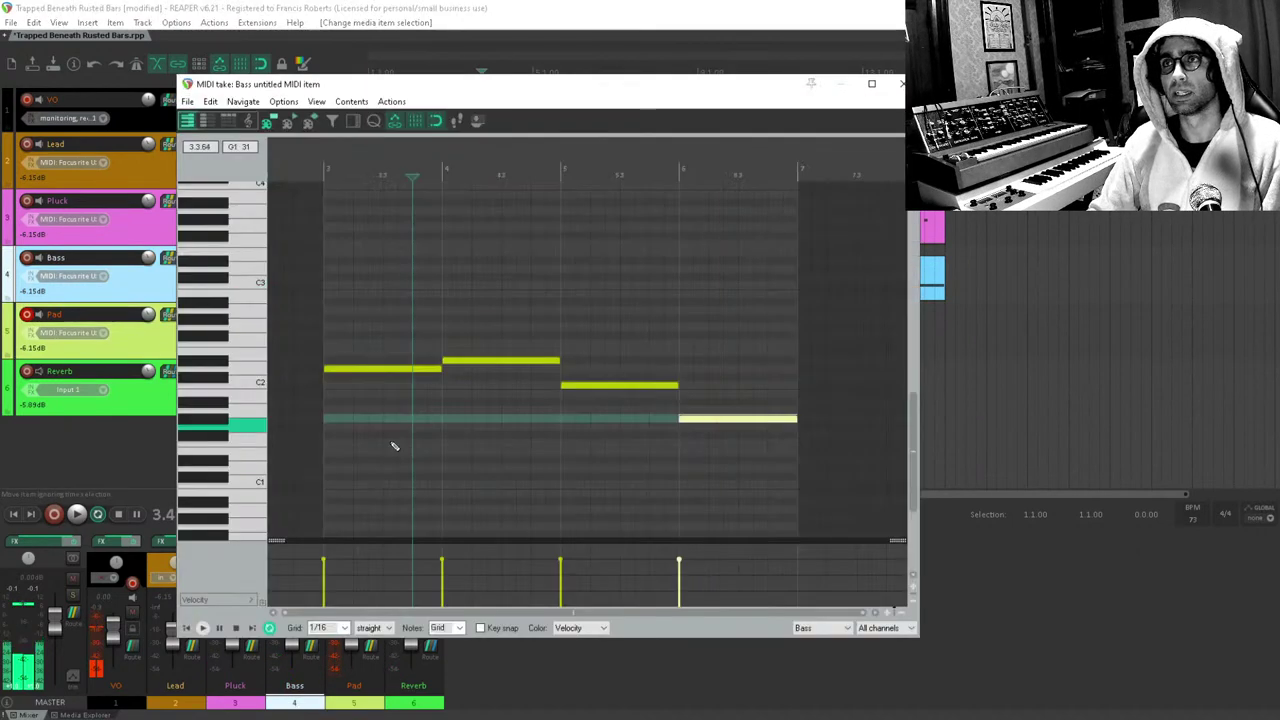
pyautogui.click(357, 371)
pyautogui.press('Escape')
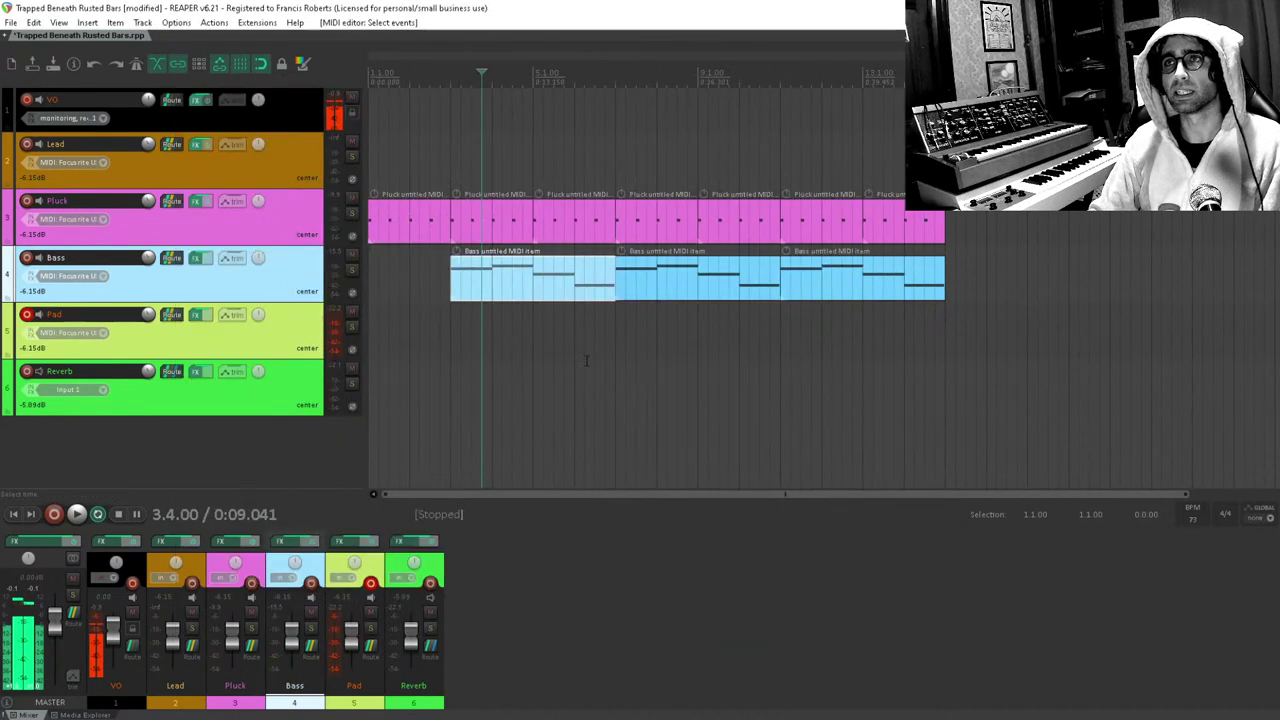
# Create a MIDI item on the Pad track spanning bars 3 to 7 and open it for note editing.
pyautogui.click(452, 322)
pyautogui.moveTo(452, 337)
pyautogui.mouseDown()
pyautogui.moveTo(649, 357)
pyautogui.moveTo(616, 351)
pyautogui.mouseUp()
pyautogui.doubleClick(574, 351)
# Draw a D4 note and an A4 note together at the start of bar 3 in the Pad item.
pyautogui.moveTo(565, 470); pyautogui.dragTo(750, 462)
pyautogui.click(473, 411)
pyautogui.scroll(2, 473, 411)
pyautogui.moveTo(471, 410); pyautogui.dragTo(733, 469)
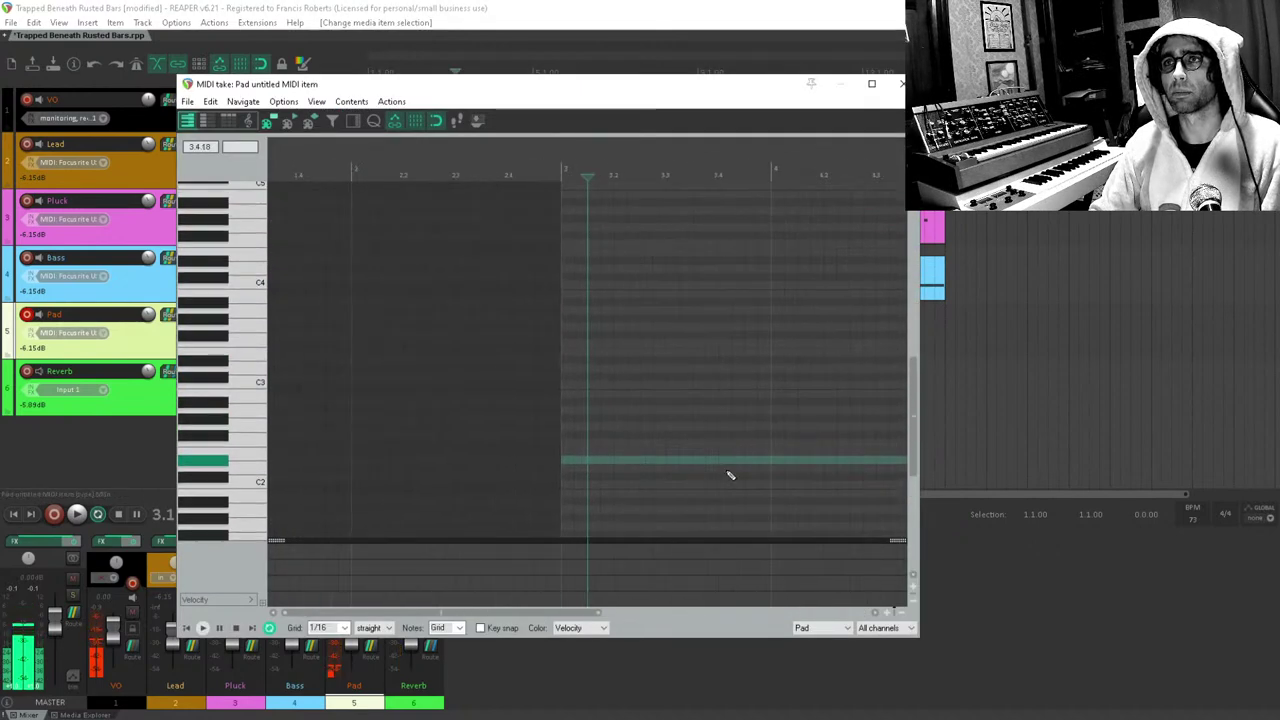
pyautogui.moveTo(569, 371)
pyautogui.mouseDown()
pyautogui.moveTo(604, 371)
pyautogui.moveTo(622, 275)
pyautogui.mouseUp()
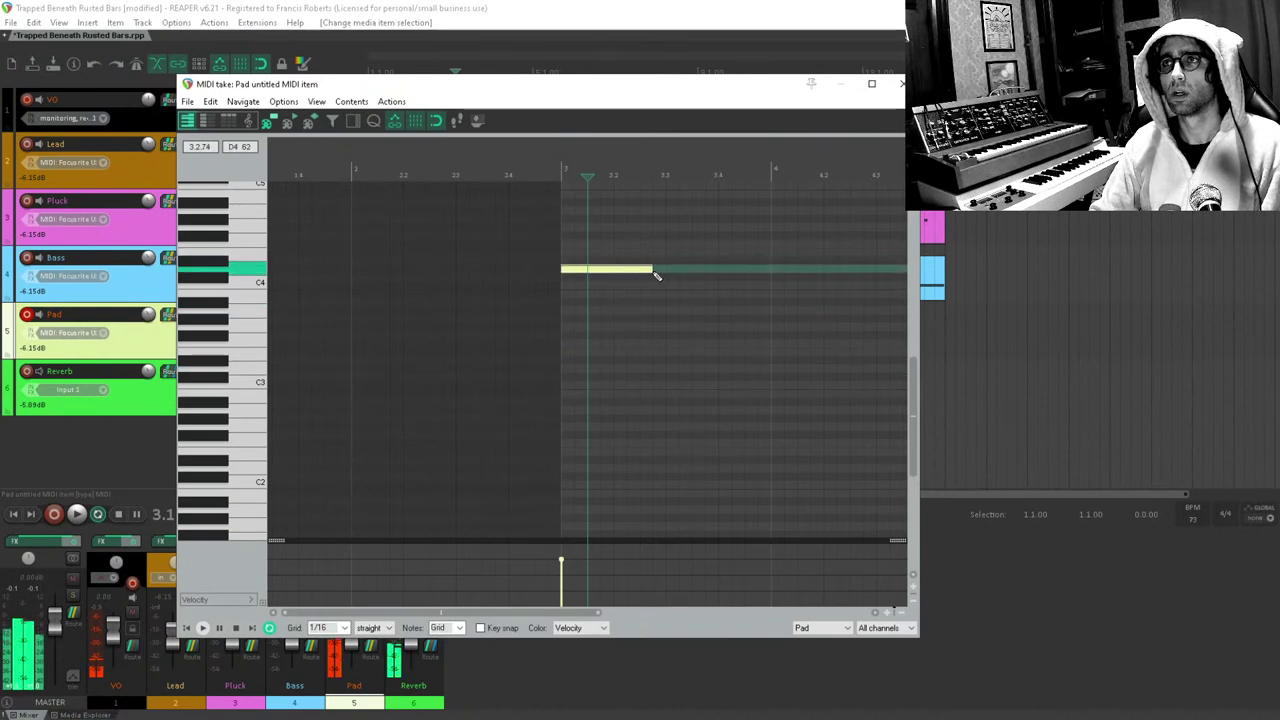
pyautogui.click(546, 280)
pyautogui.scroll(3, 545, 280)
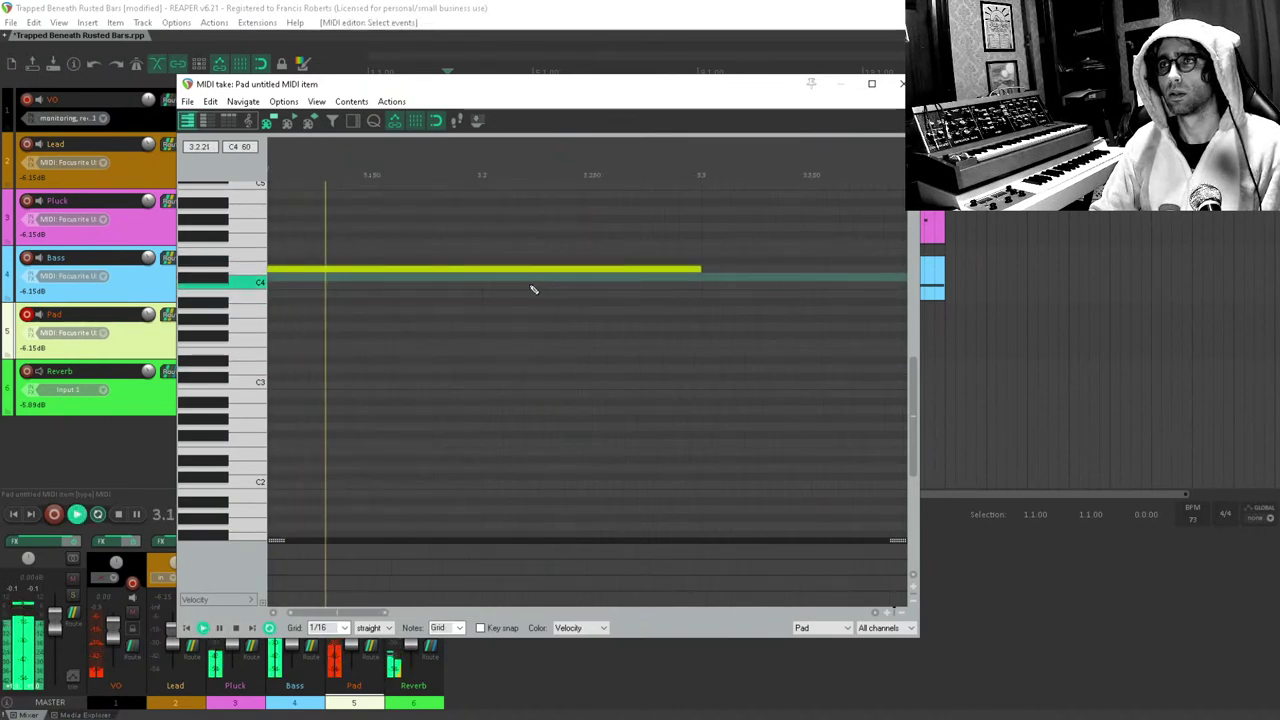
pyautogui.moveTo(535, 287); pyautogui.dragTo(636, 402)
pyautogui.moveTo(449, 292); pyautogui.dragTo(632, 290)
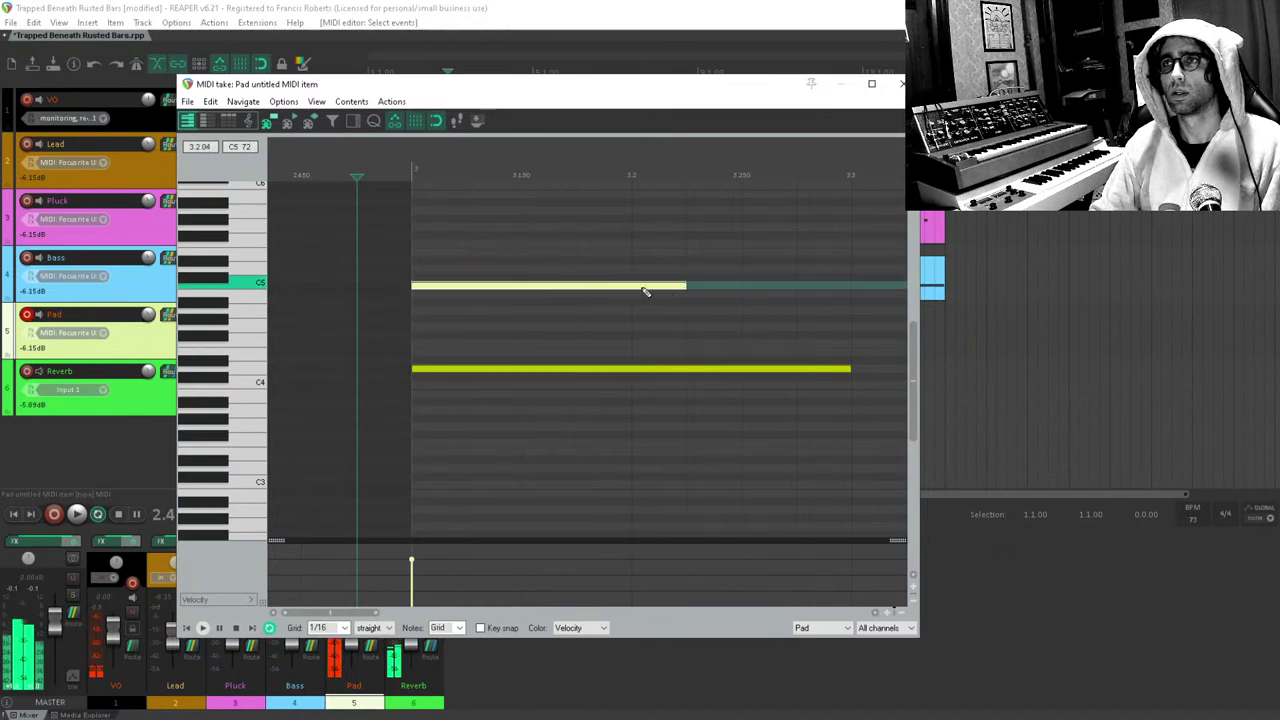
pyautogui.moveTo(808, 292); pyautogui.dragTo(837, 309)
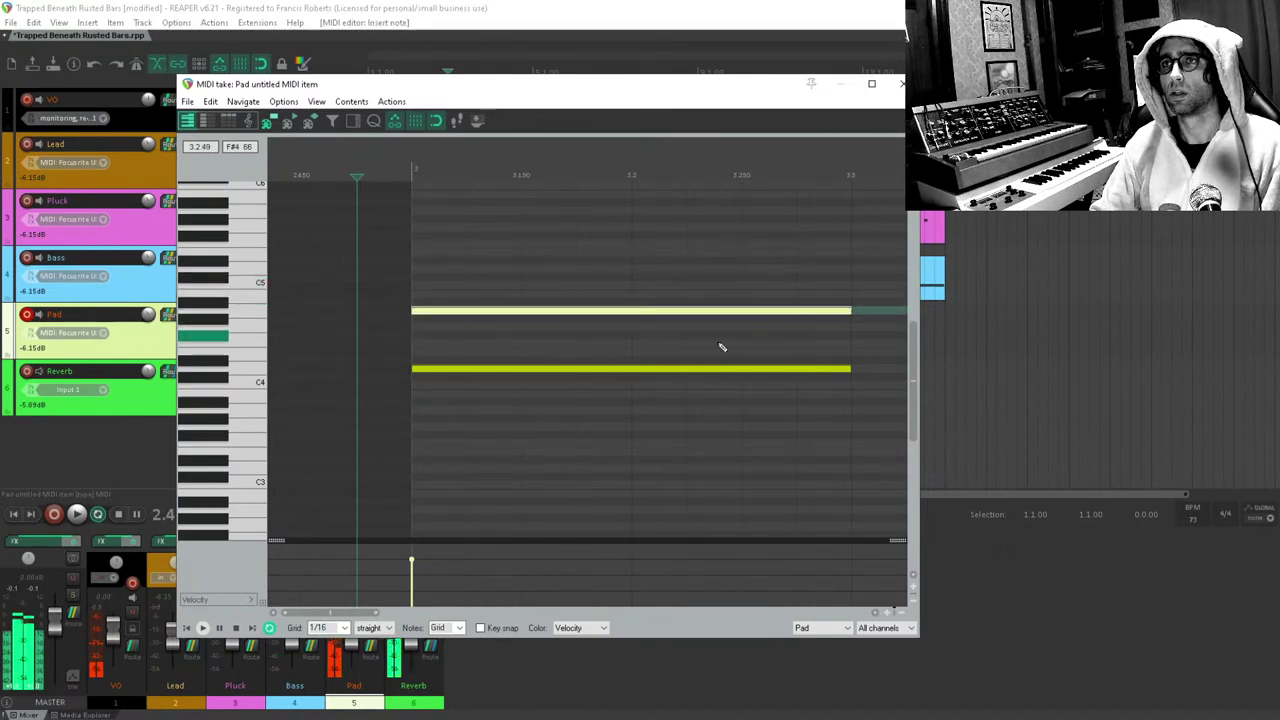
# Lengthen both Pad notes to fill bar 3 and play them along with the other tracks.
pyautogui.press('space')
pyautogui.scroll(-2, 680, 354)
pyautogui.moveTo(649, 249); pyautogui.dragTo(783, 377)
pyautogui.press('space')
pyautogui.scroll(-4, 783, 377)
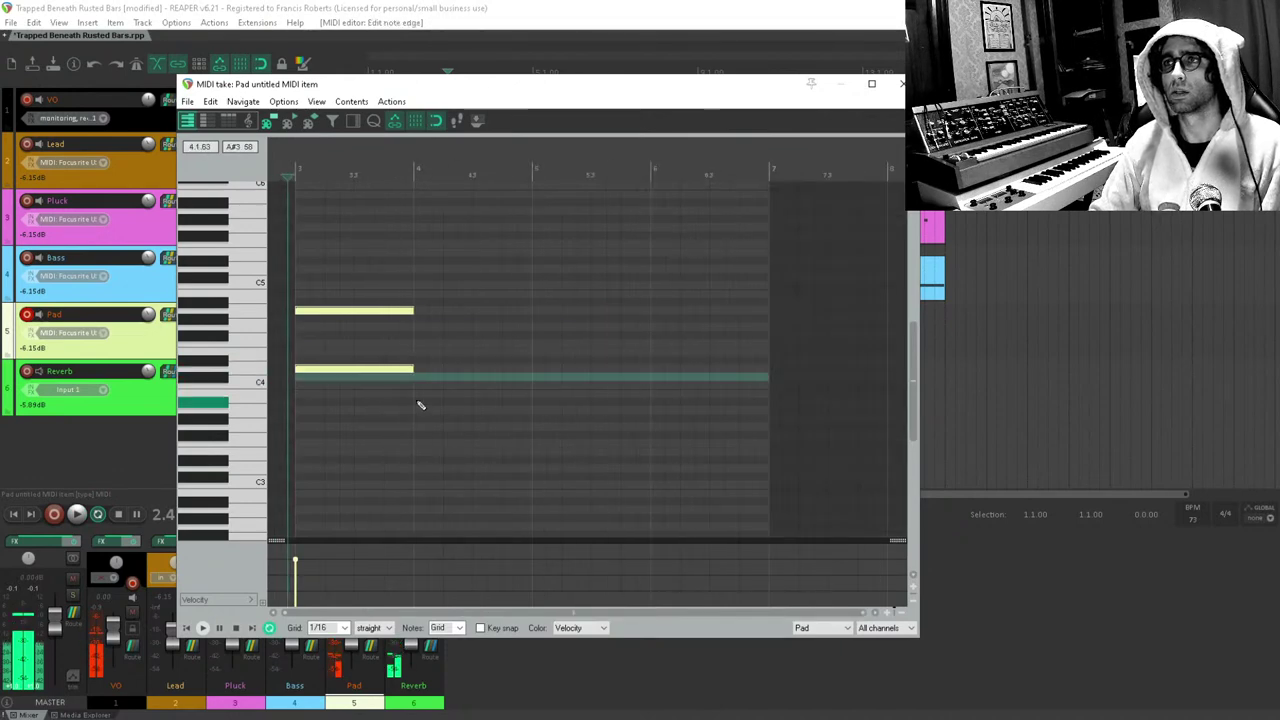
pyautogui.moveTo(494, 394); pyautogui.dragTo(704, 411)
pyautogui.click(369, 350)
pyautogui.press('space')
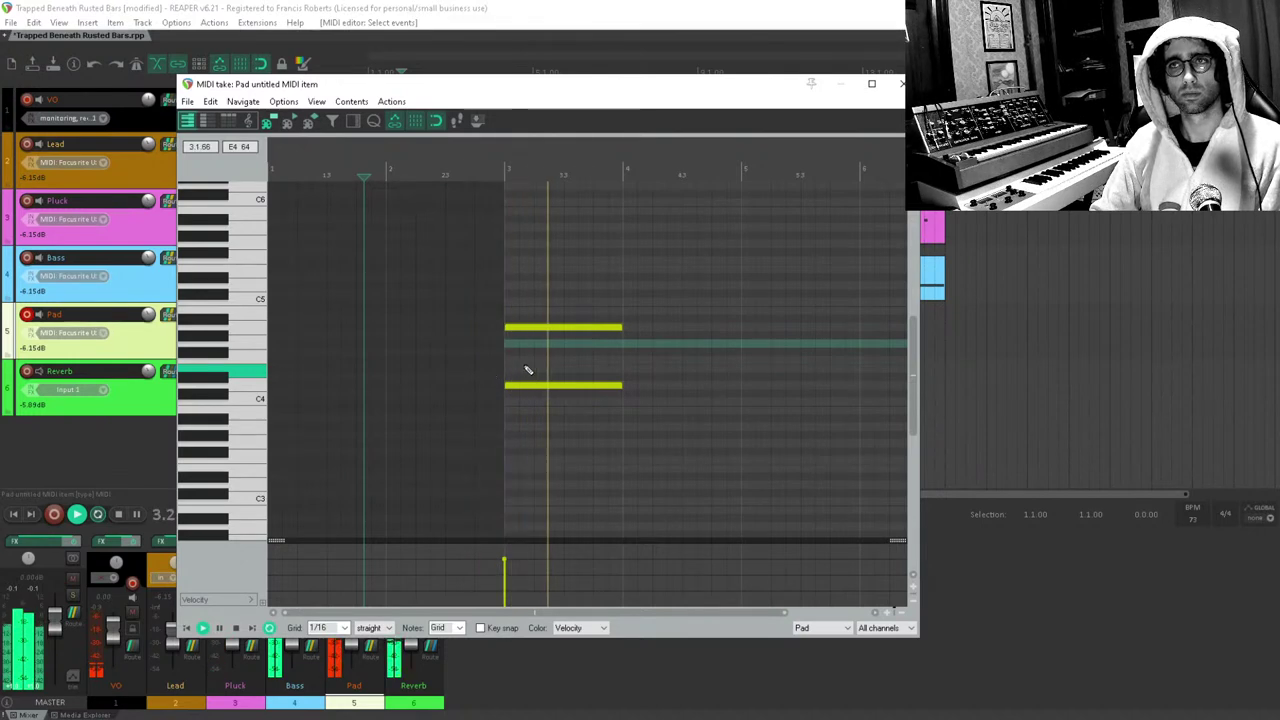
pyautogui.press('space')
# Copy the two-note chord from bar 3 into bar 4, one semitone higher, with D#4 as its lower note.
pyautogui.moveTo(590, 387); pyautogui.dragTo(680, 383)
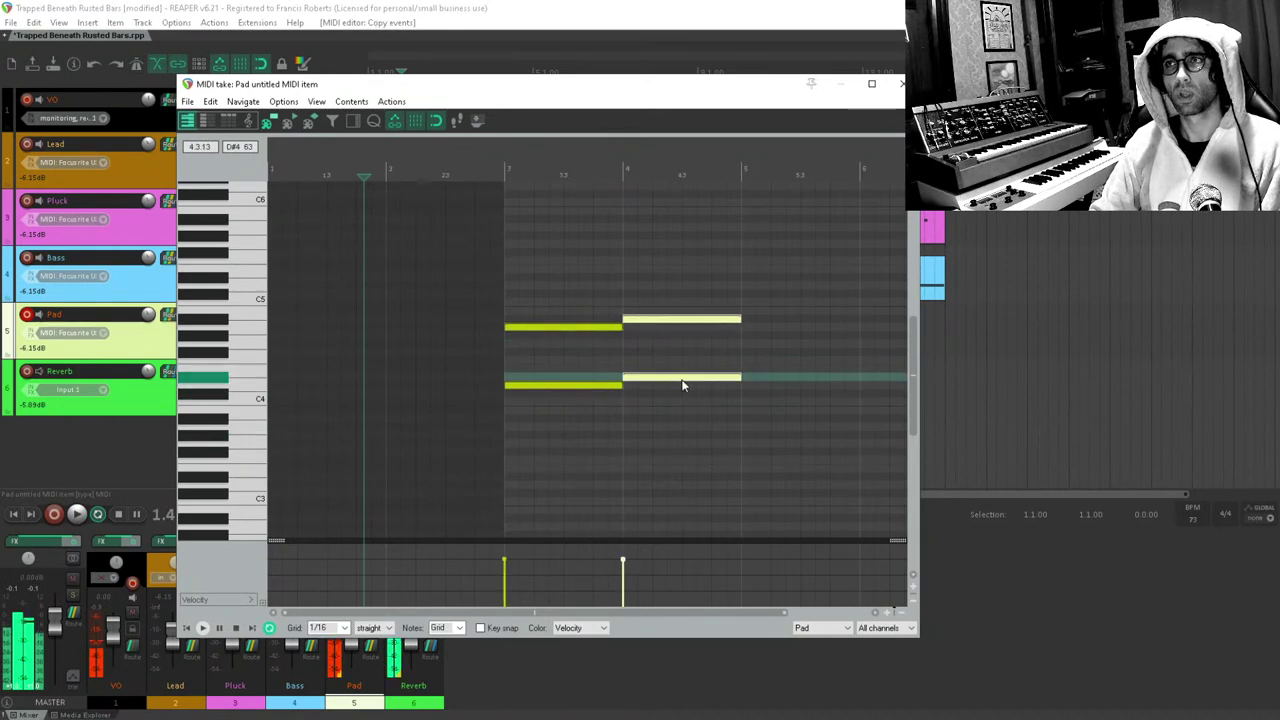
pyautogui.click(646, 472)
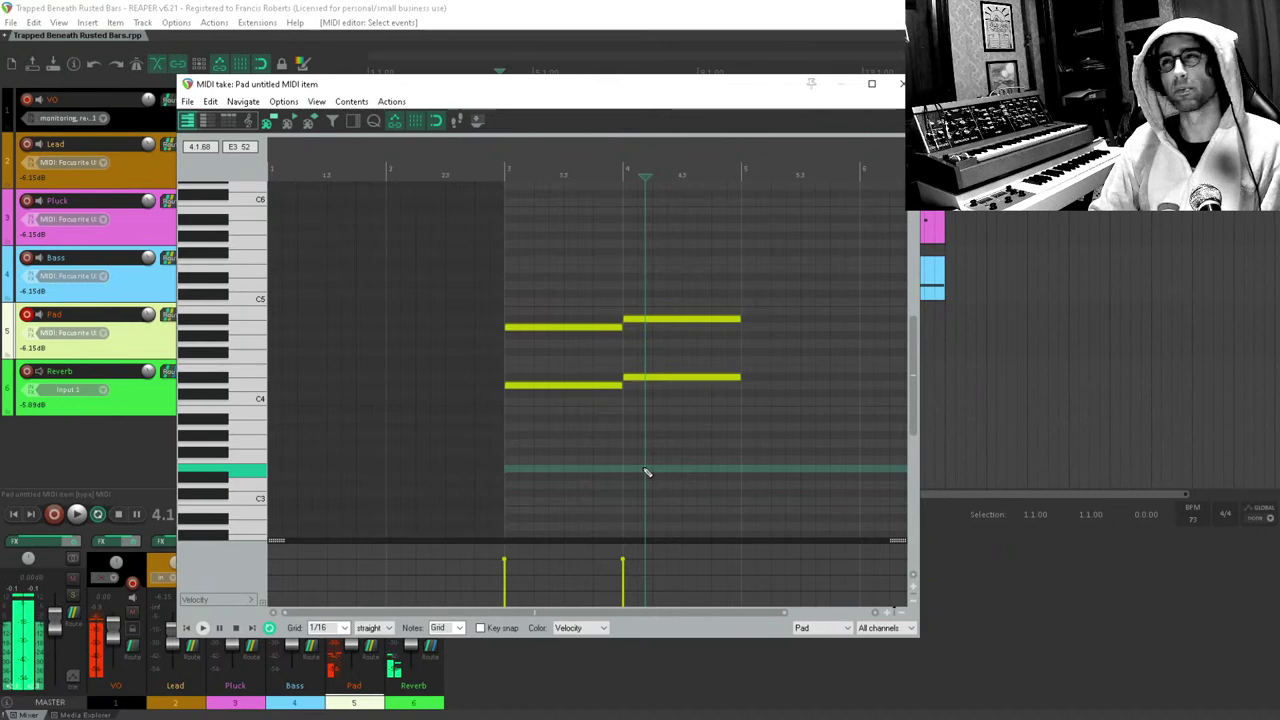
pyautogui.moveTo(614, 264); pyautogui.dragTo(545, 432)
pyautogui.moveTo(733, 231); pyautogui.dragTo(685, 453)
pyautogui.moveTo(562, 279); pyautogui.dragTo(524, 405)
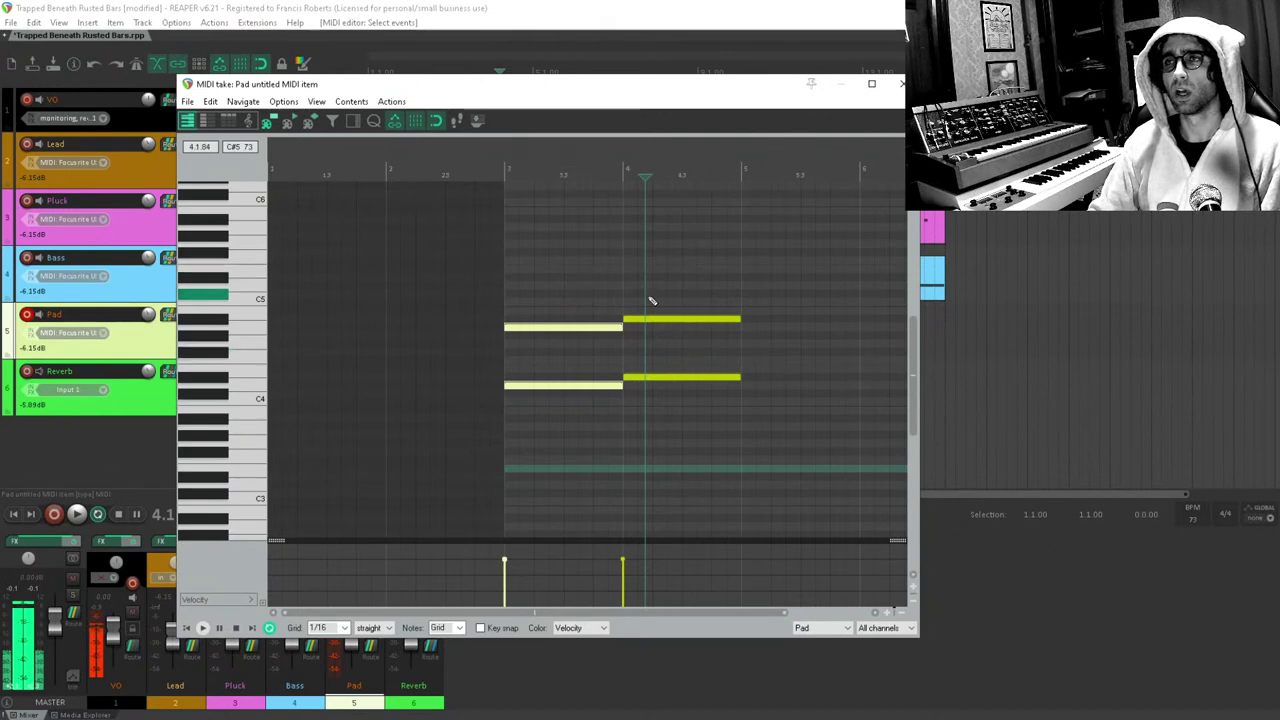
pyautogui.click(627, 279)
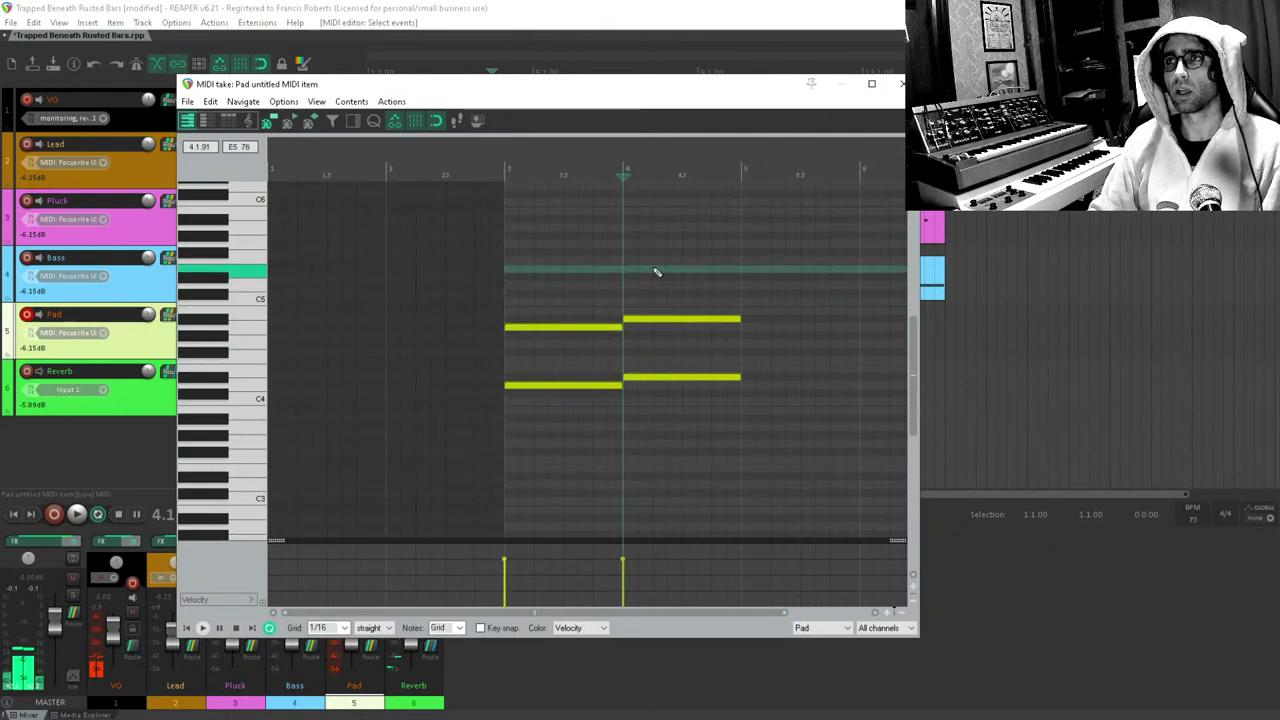
# Copy the two-note chord into bars 5 and 6, with C4 and G#3 as the lower notes.
pyautogui.moveTo(676, 280); pyautogui.dragTo(480, 311)
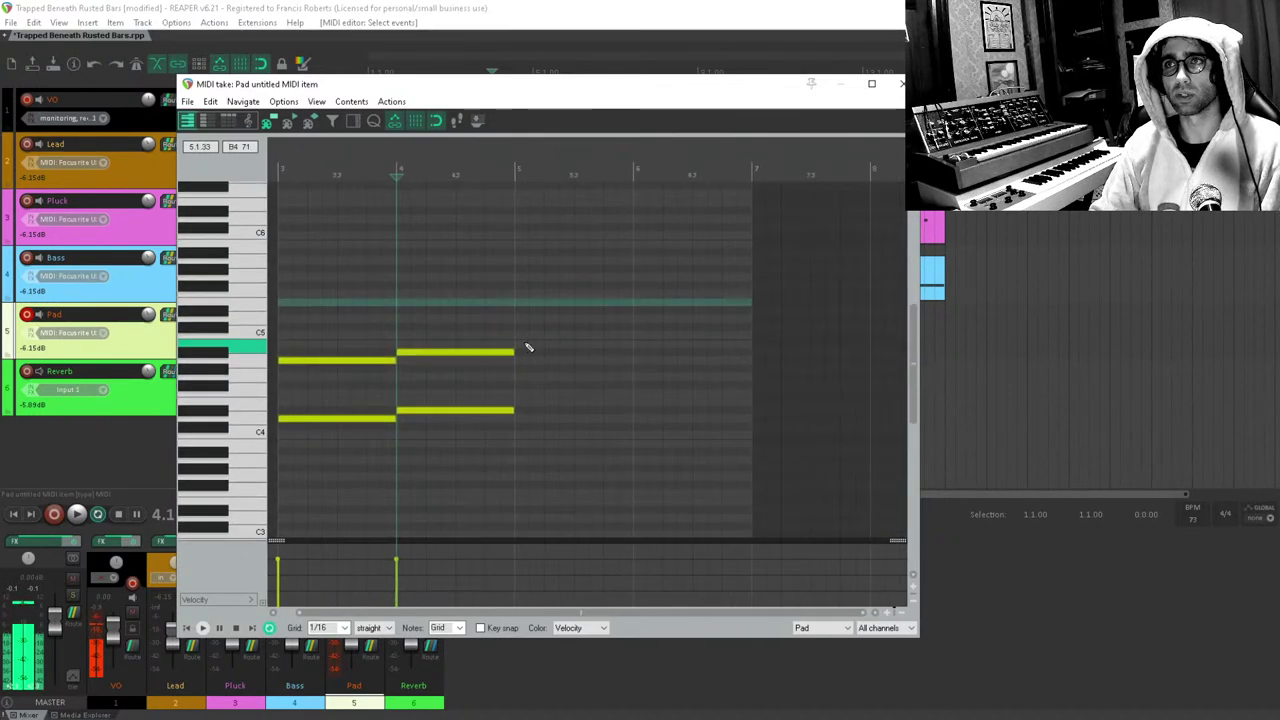
pyautogui.moveTo(526, 346); pyautogui.dragTo(572, 344)
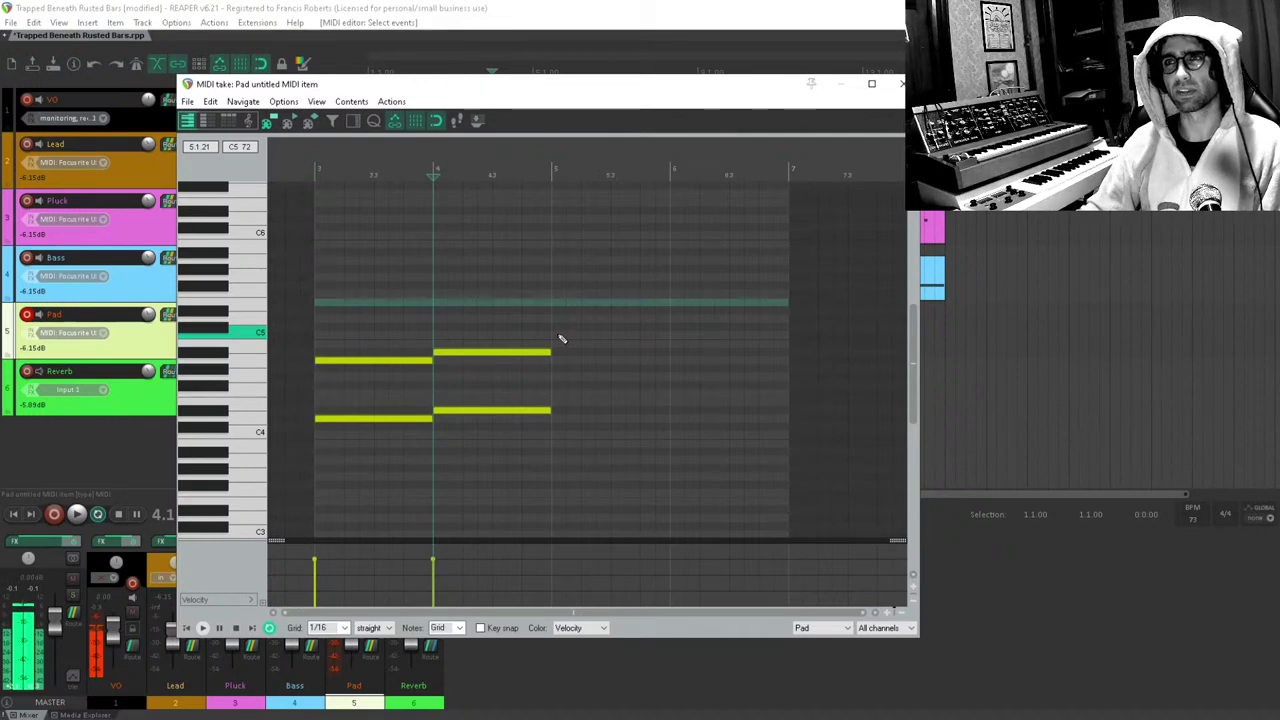
pyautogui.moveTo(559, 336); pyautogui.dragTo(751, 476)
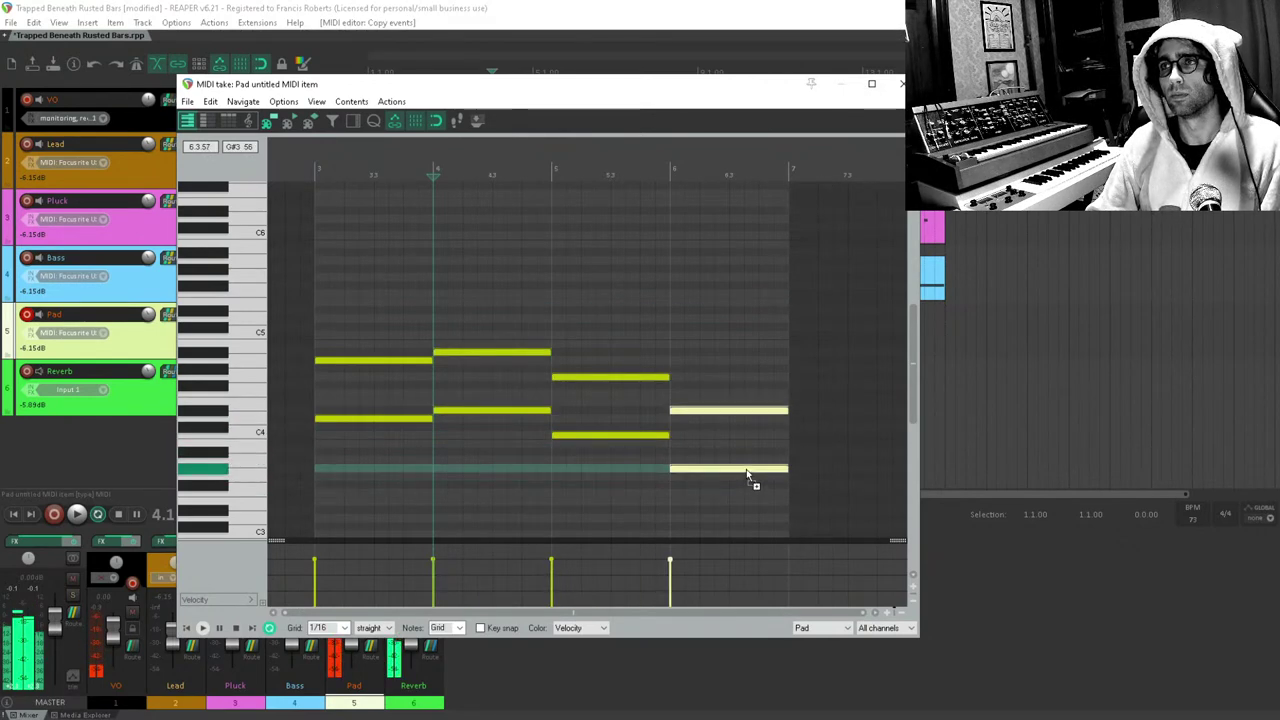
# Play the four Pad chords from just before bar 3 and close the MIDI editor.
pyautogui.click(312, 293)
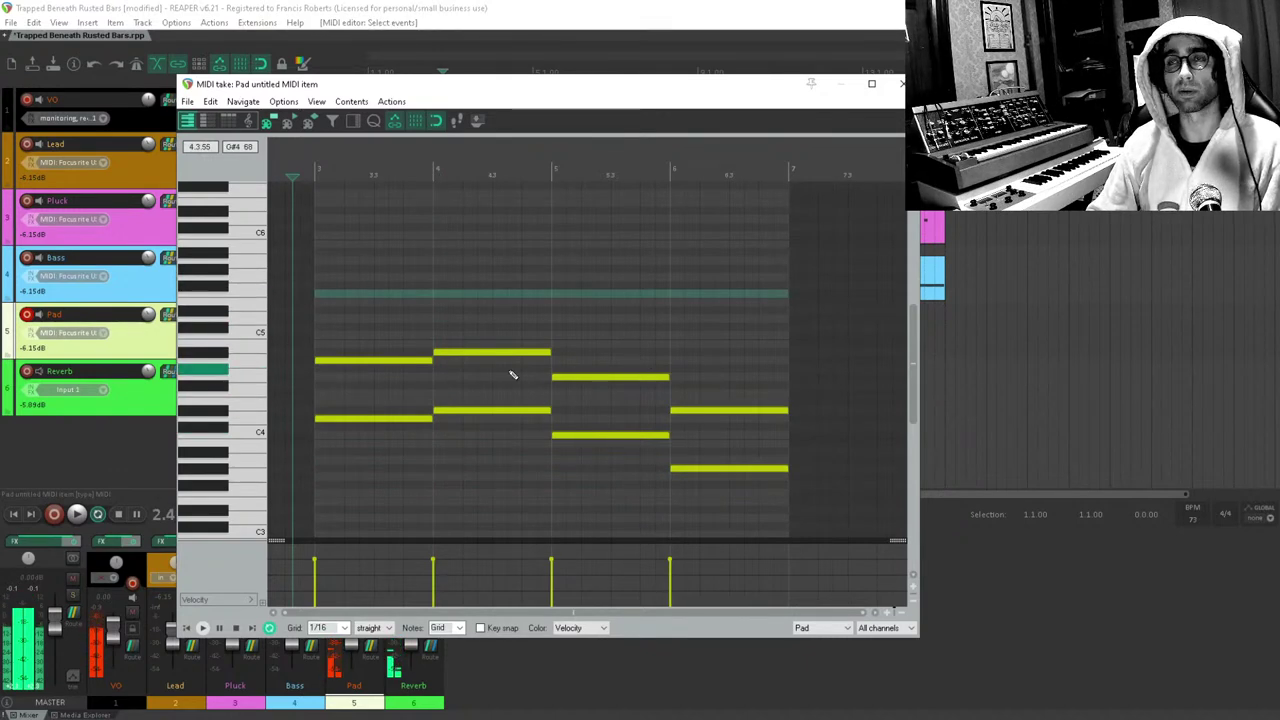
pyautogui.press('space')
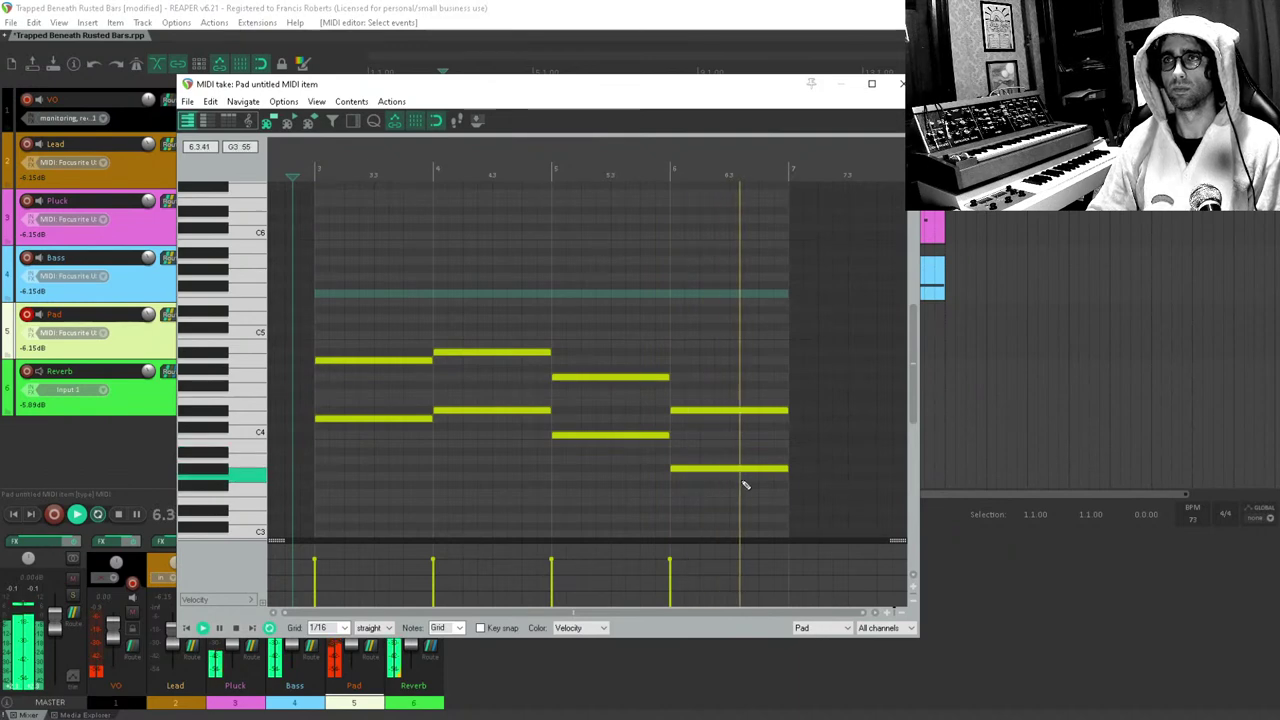
pyautogui.press('space')
pyautogui.press('Escape')
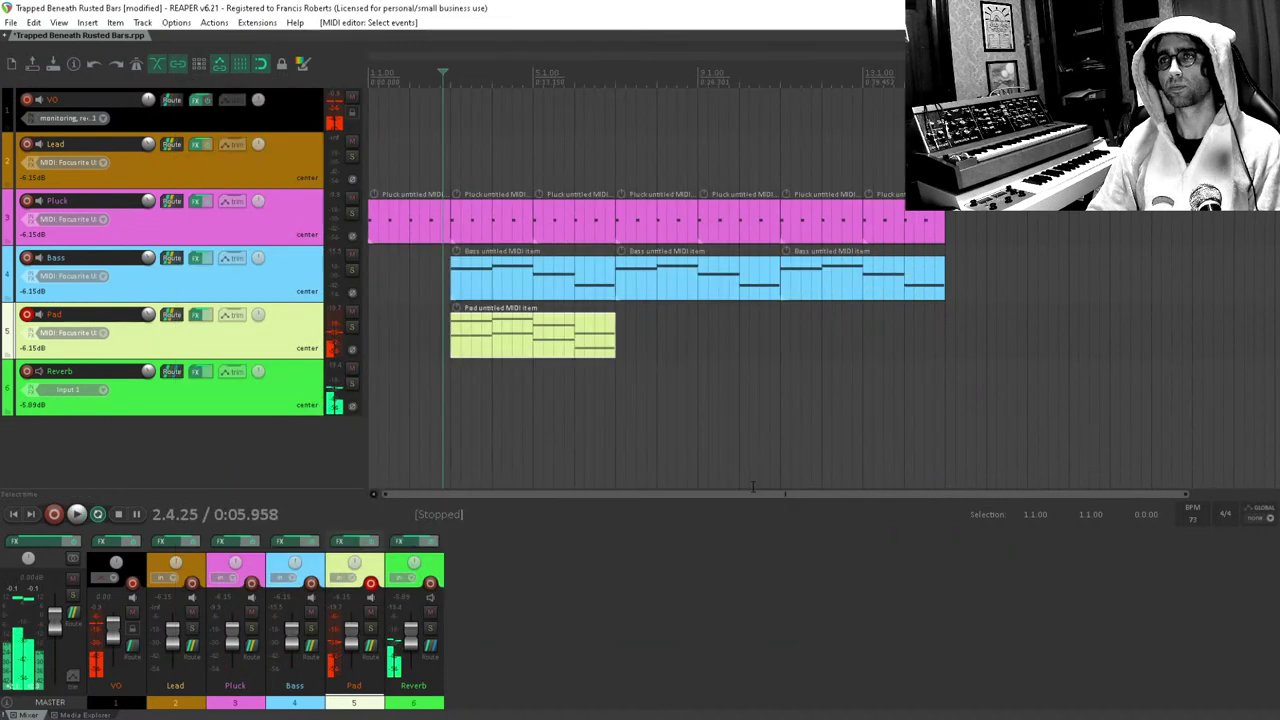
# Duplicate the Pad MIDI item twice so the Pad part runs as long as the Bass part.
pyautogui.click(729, 418)
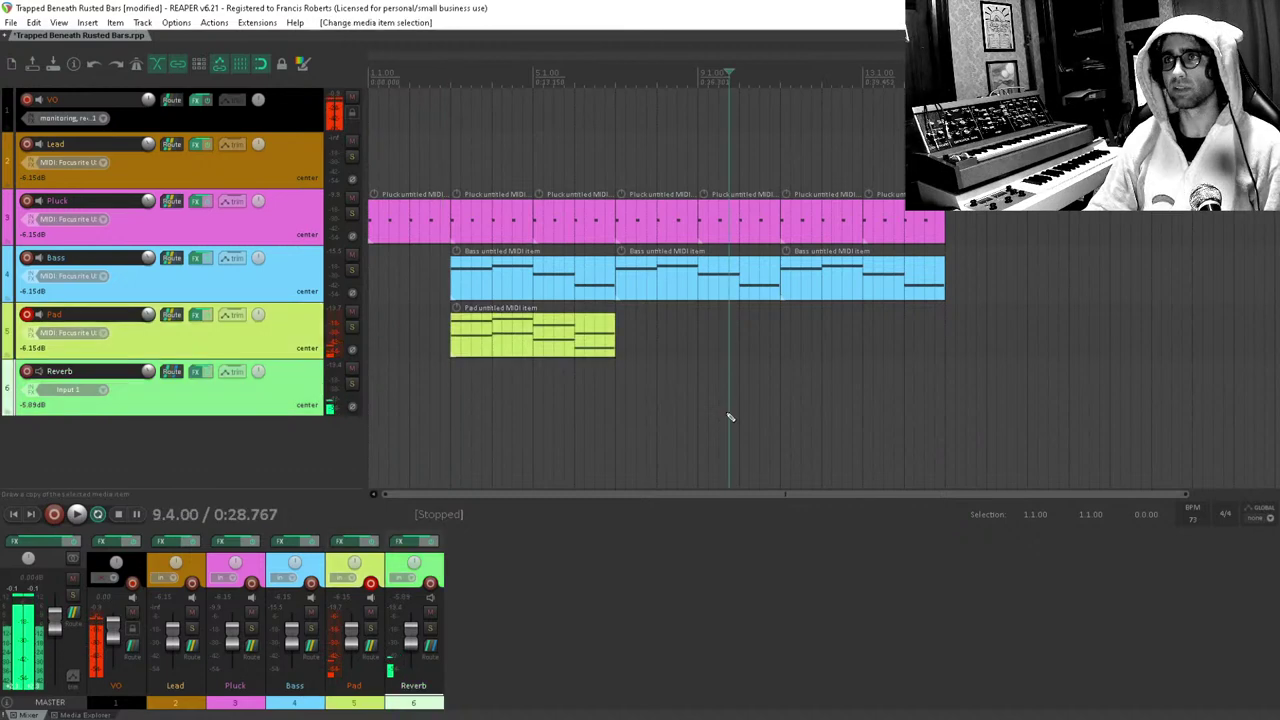
pyautogui.moveTo(675, 346); pyautogui.dragTo(547, 346)
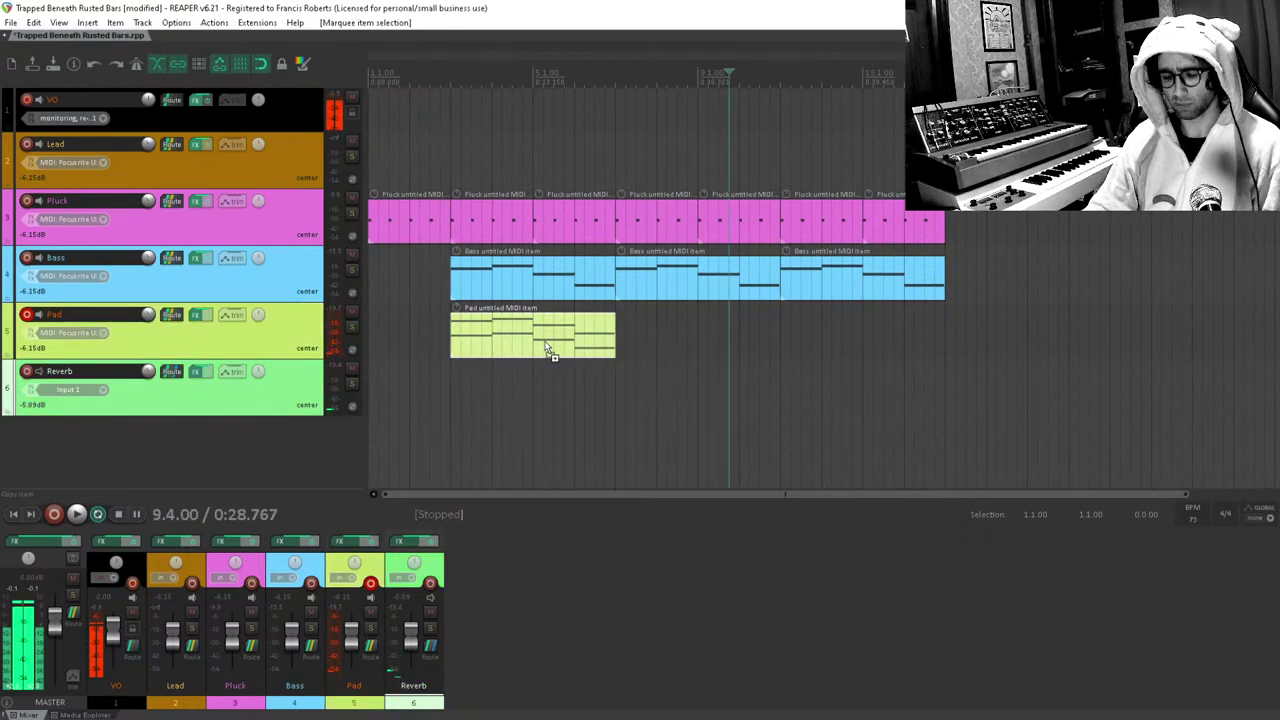
pyautogui.hotkey('ctrl', 'd')
pyautogui.hotkey('ctrl', 'd')
pyautogui.click(461, 385)
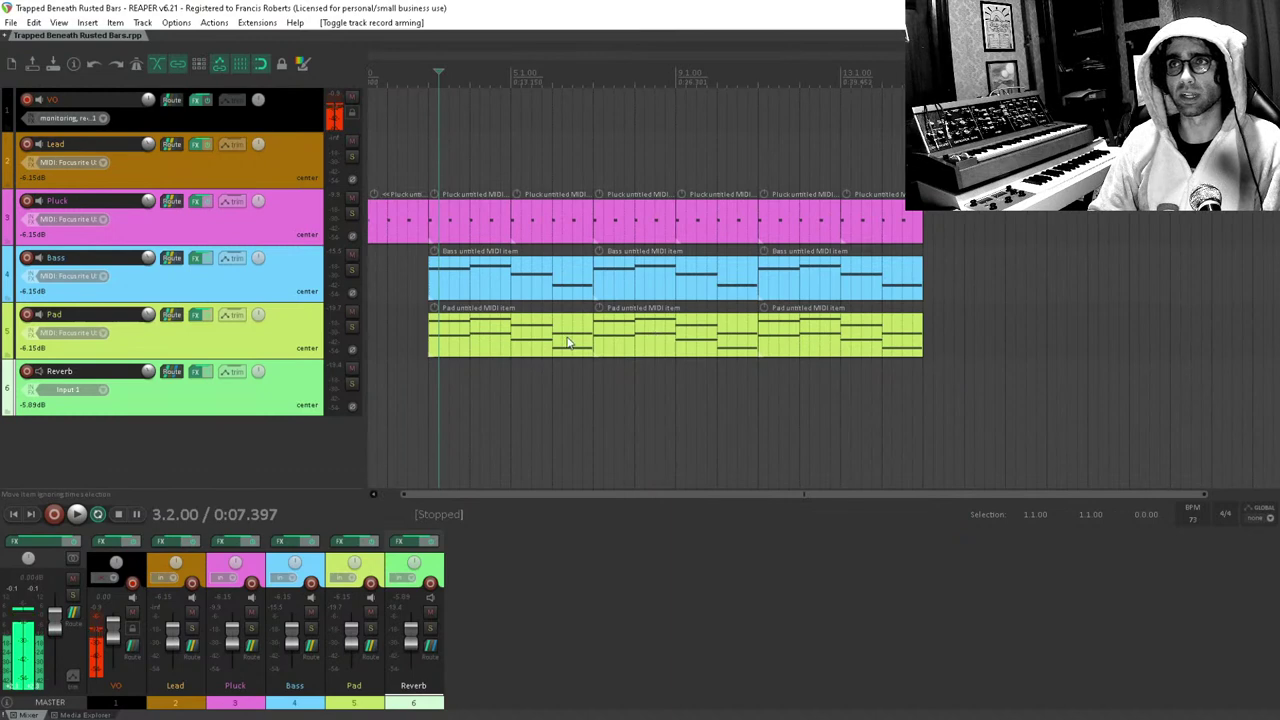
# Try adding a third note to the Pad chords in bars 3 to 5, at F#4, G4 and D#4, and play them back.
pyautogui.doubleClick(523, 337)
pyautogui.moveTo(517, 414); pyautogui.dragTo(624, 414)
pyautogui.click(508, 454)
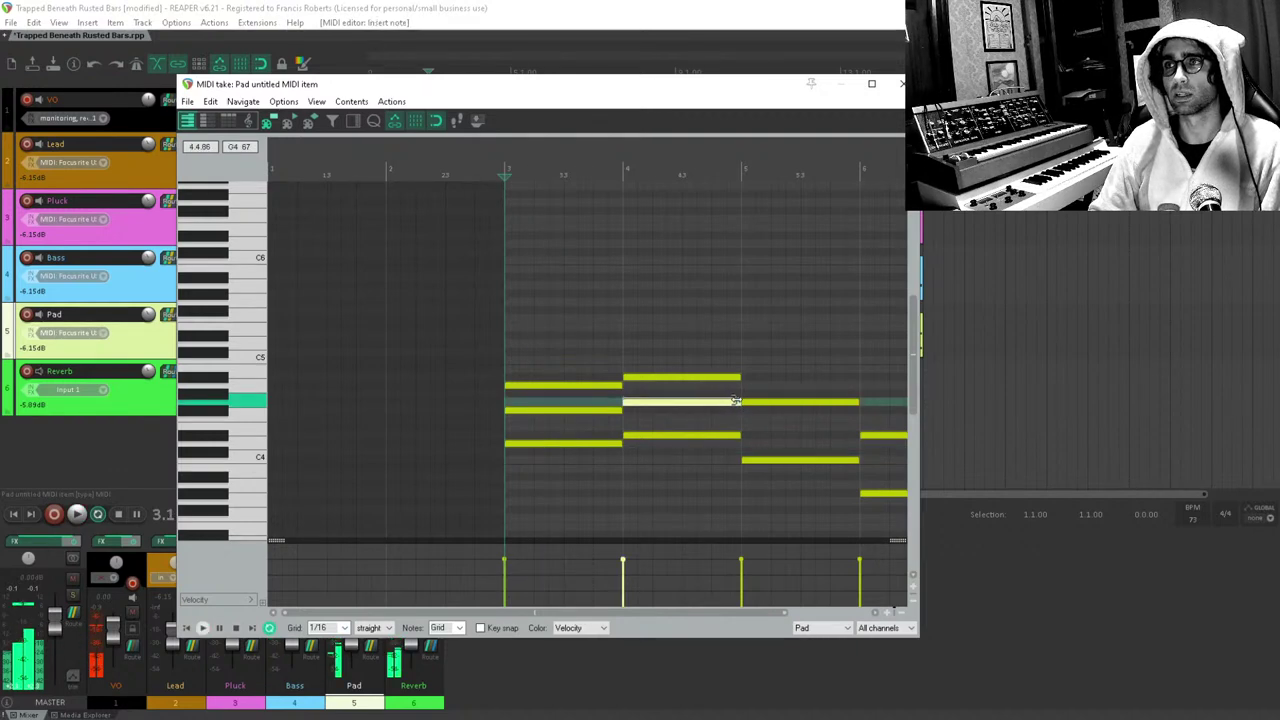
pyautogui.moveTo(748, 435); pyautogui.dragTo(858, 437)
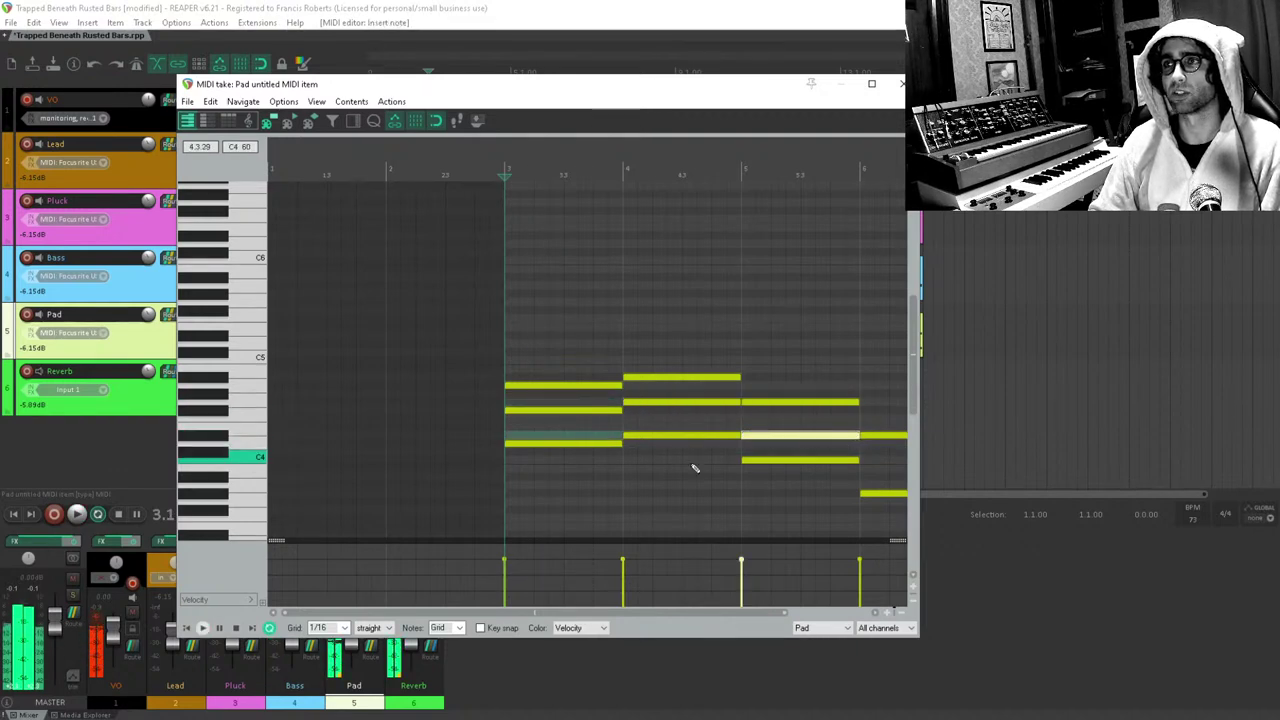
pyautogui.press('space')
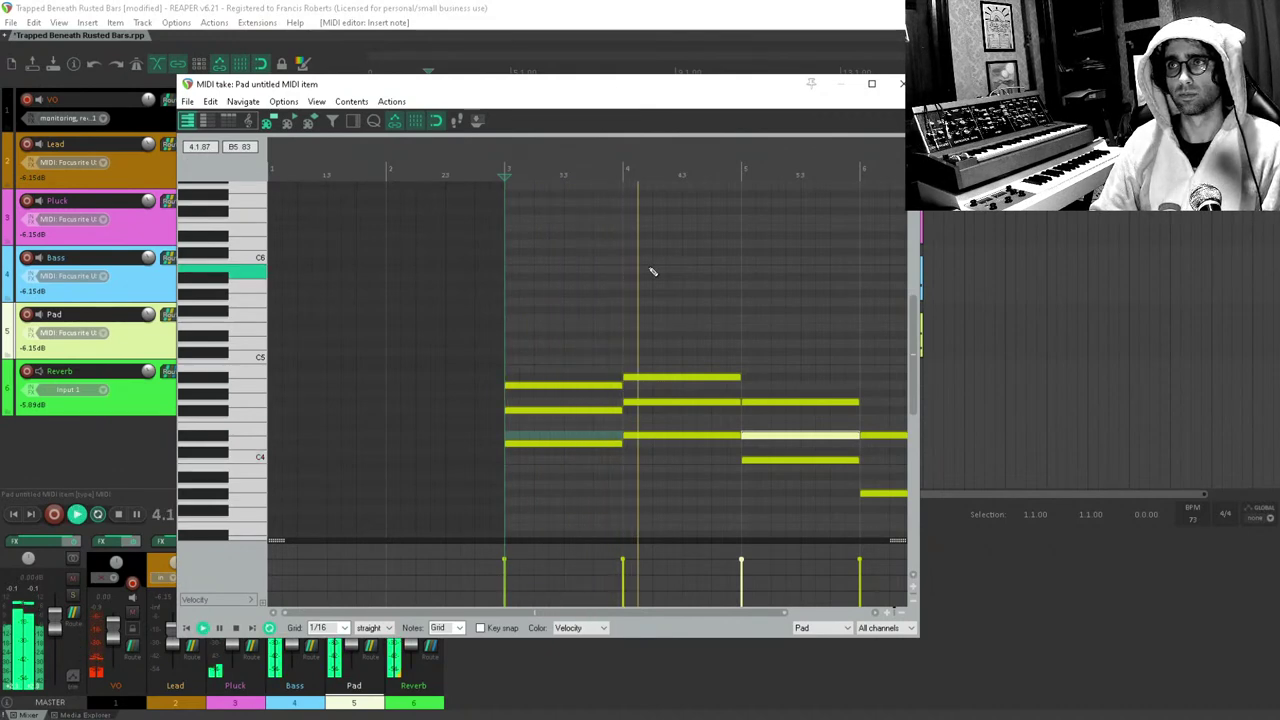
pyautogui.moveTo(711, 271); pyautogui.dragTo(517, 220)
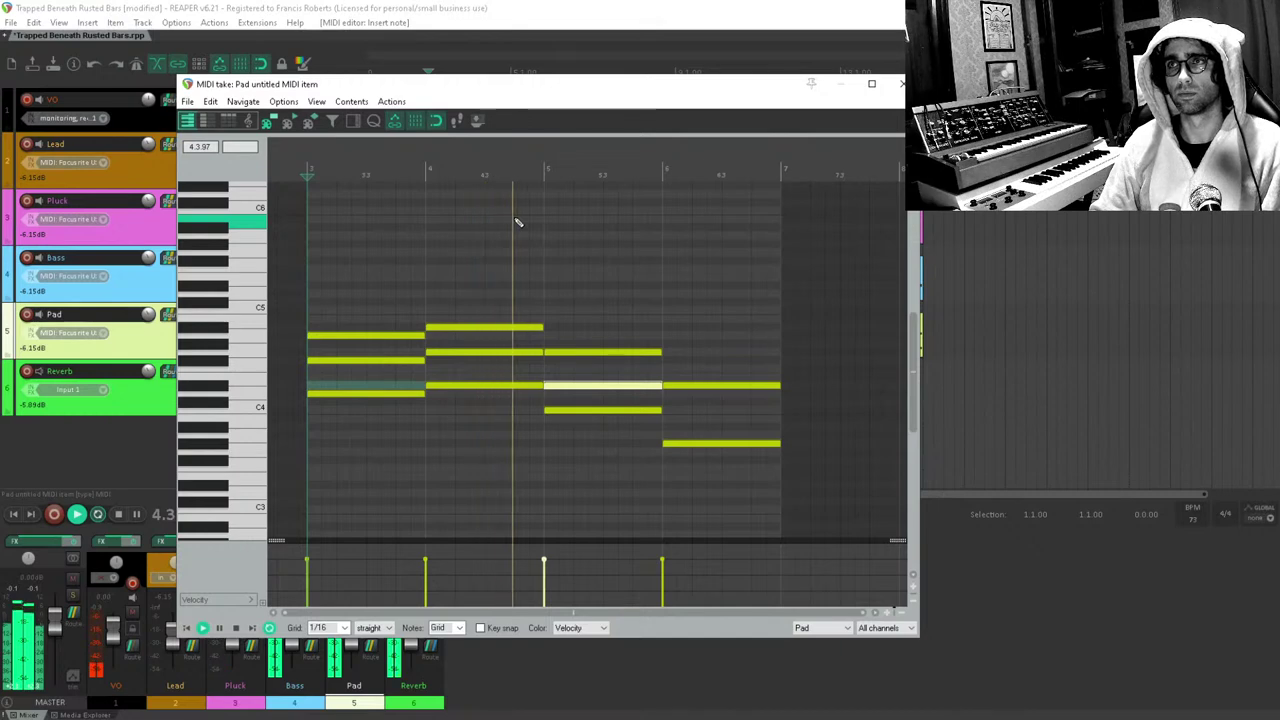
pyautogui.press('space')
# Delete the middle notes from the Pad chords in bars 3 to 5, play the result and close the MIDI editor.
pyautogui.moveTo(443, 343); pyautogui.dragTo(389, 371)
pyautogui.press('Delete')
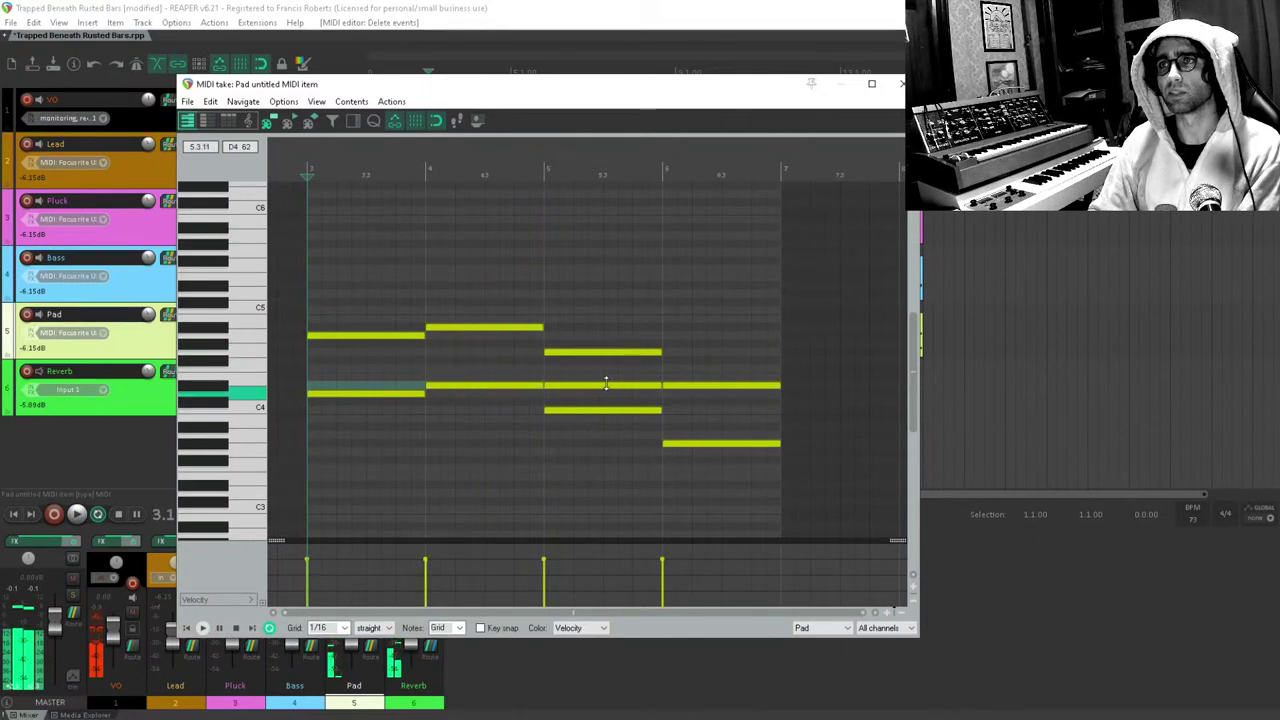
pyautogui.press('Delete')
pyautogui.press('space')
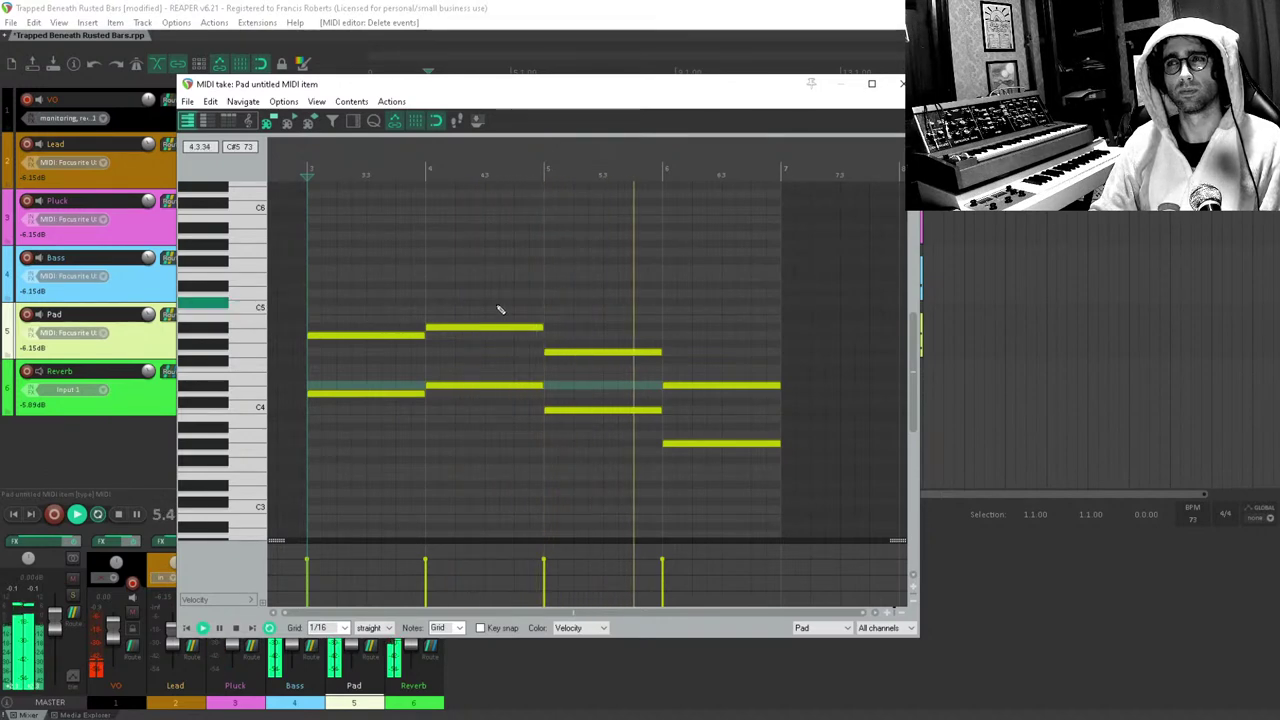
pyautogui.press('space')
pyautogui.press('Escape')
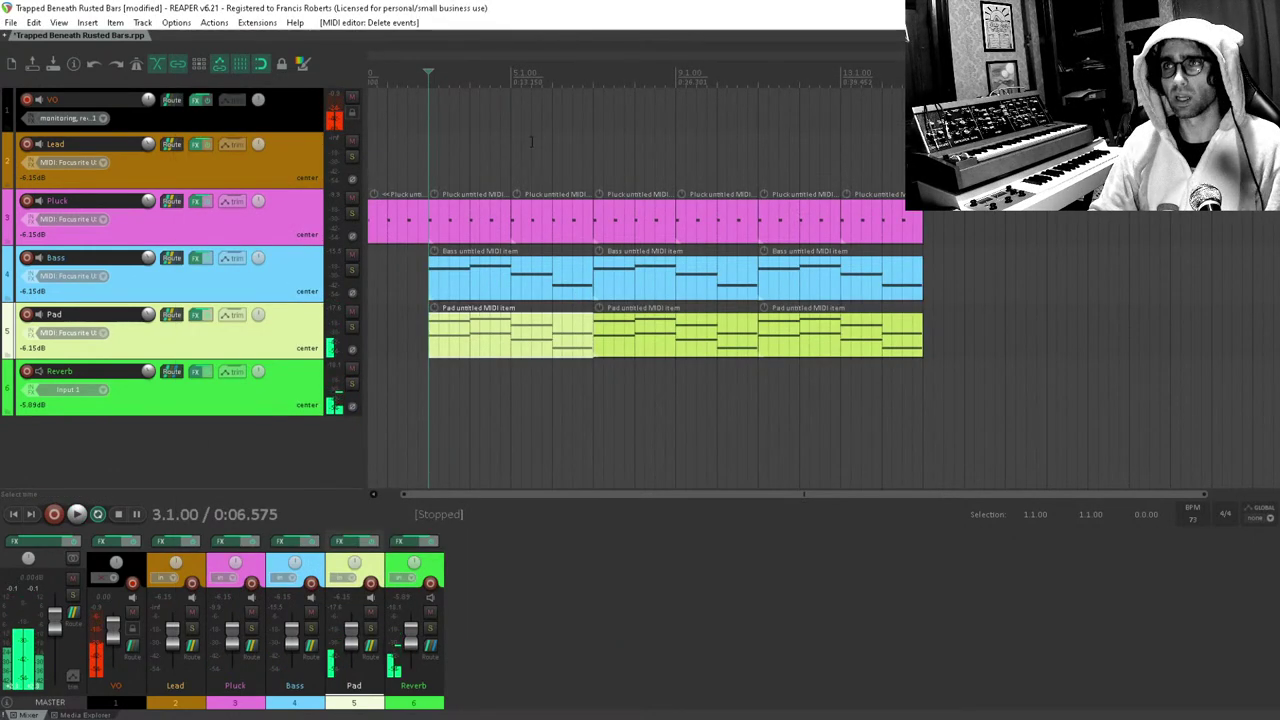
# Restore the deleted middle notes of the Pad chords and try upper notes C5, D5 and A#4 in bars 3 to 5, with playback.
pyautogui.doubleClick(563, 347)
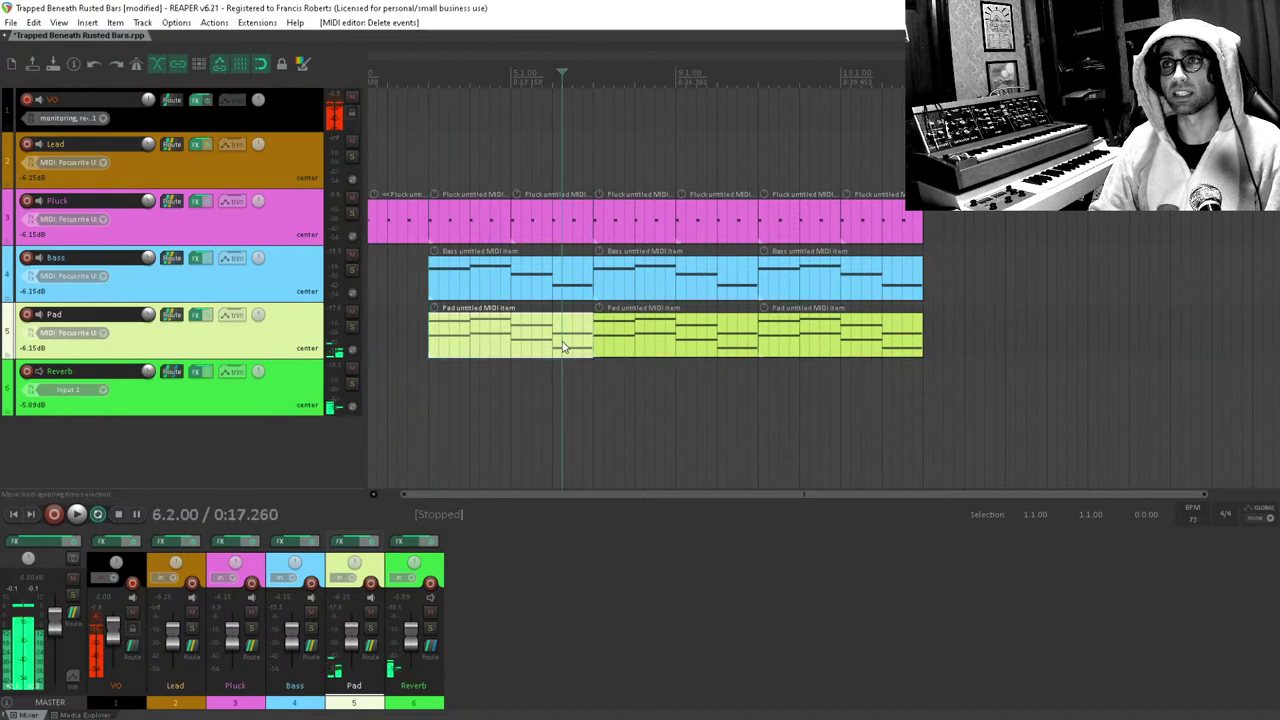
pyautogui.hotkey('ctrl', 'z')
pyautogui.hotkey('ctrl', 'z')
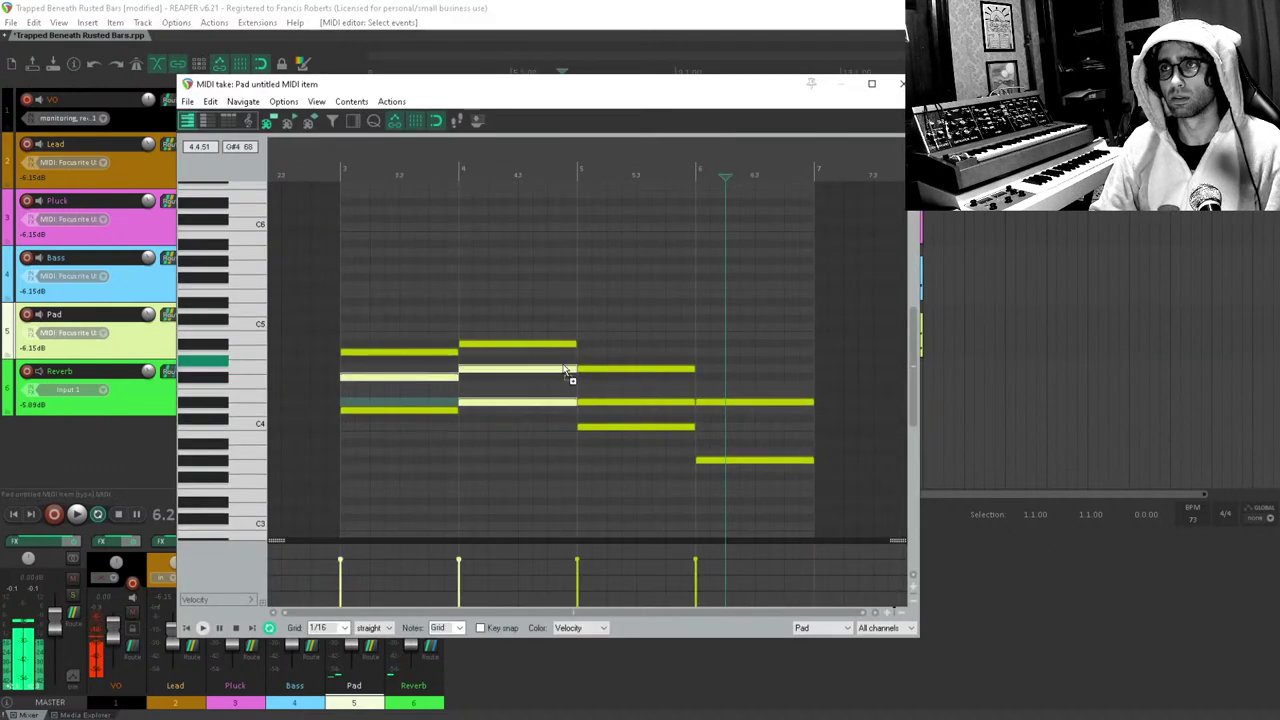
pyautogui.moveTo(343, 347)
pyautogui.mouseDown()
pyautogui.moveTo(414, 351)
pyautogui.moveTo(420, 334)
pyautogui.moveTo(572, 312)
pyautogui.moveTo(650, 349)
pyautogui.mouseUp()
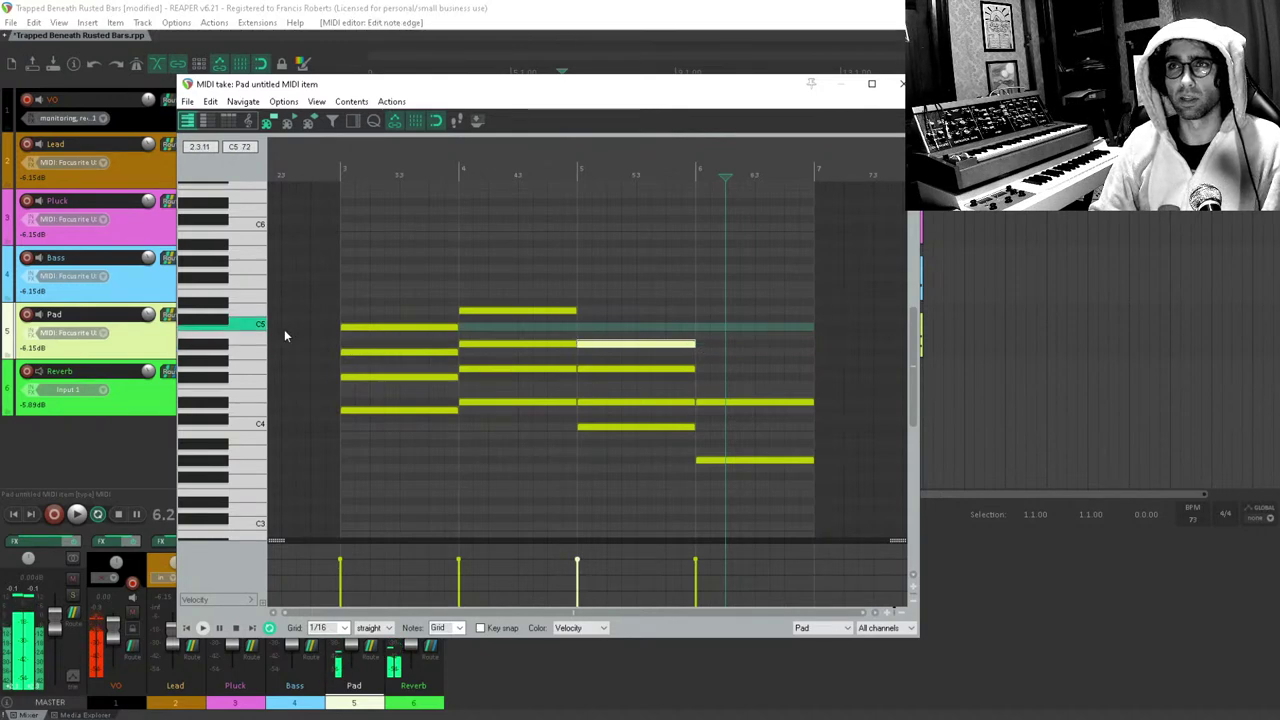
pyautogui.click(318, 323)
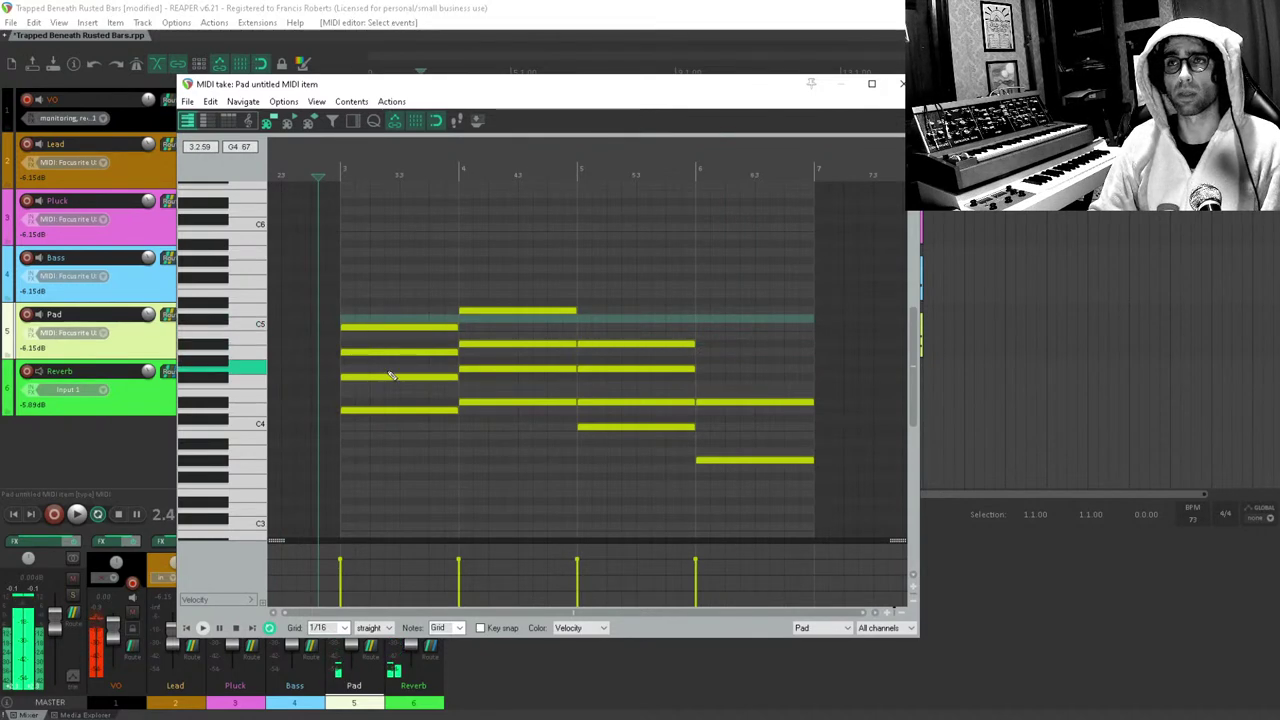
pyautogui.press('space')
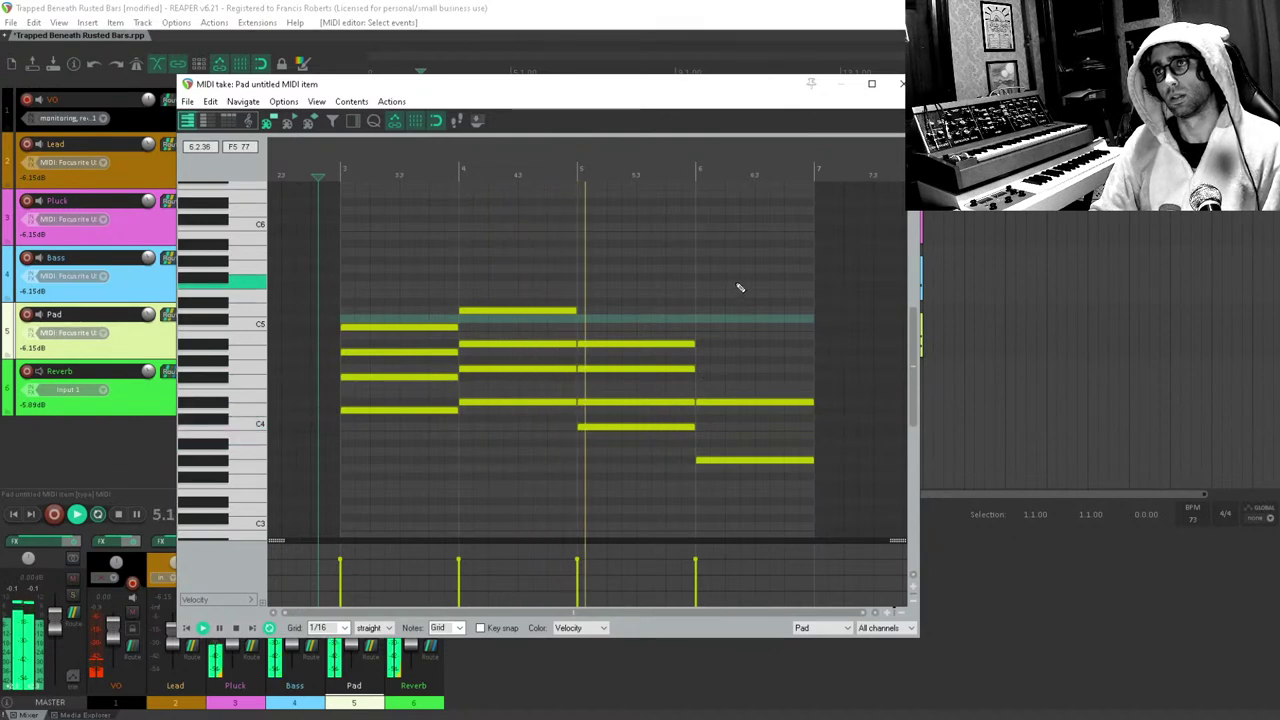
pyautogui.press('space')
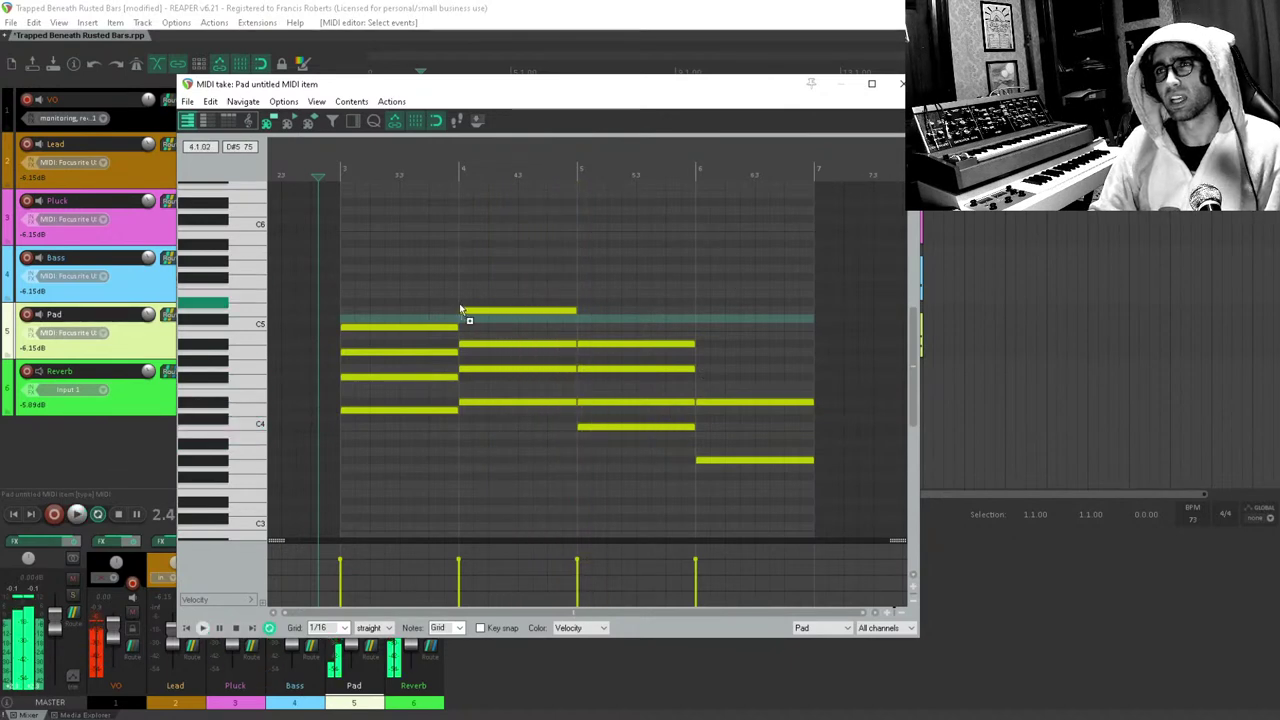
# Undo all the added notes back to the original two-note Pad chords and close the MIDI editor.
pyautogui.click(578, 342)
pyautogui.hotkey('ctrl', 'z')
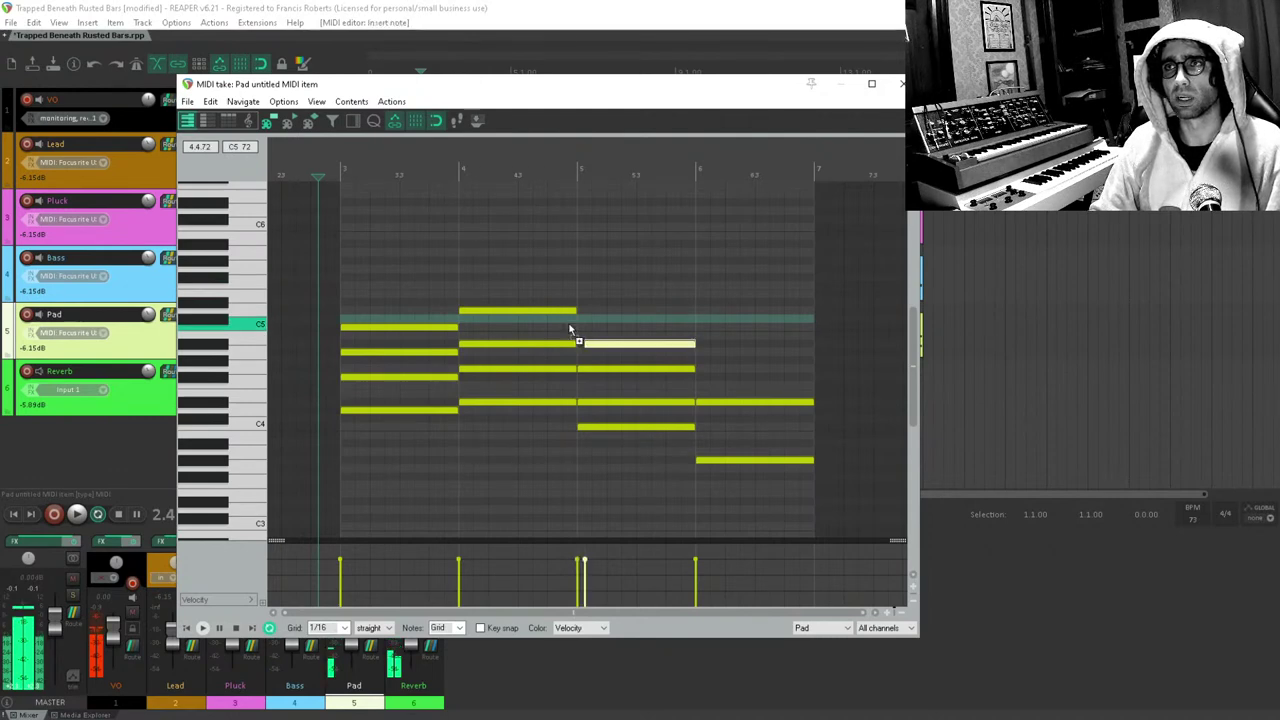
pyautogui.hotkey('ctrl', 'z')
pyautogui.hotkey('ctrl', 'z')
pyautogui.hotkey('ctrl', 'z')
pyautogui.hotkey('ctrl', 'z')
pyautogui.hotkey('ctrl', 'z')
pyautogui.hotkey('ctrl', 'z')
pyautogui.hotkey('ctrl', 'z')
pyautogui.hotkey('ctrl', 'z')
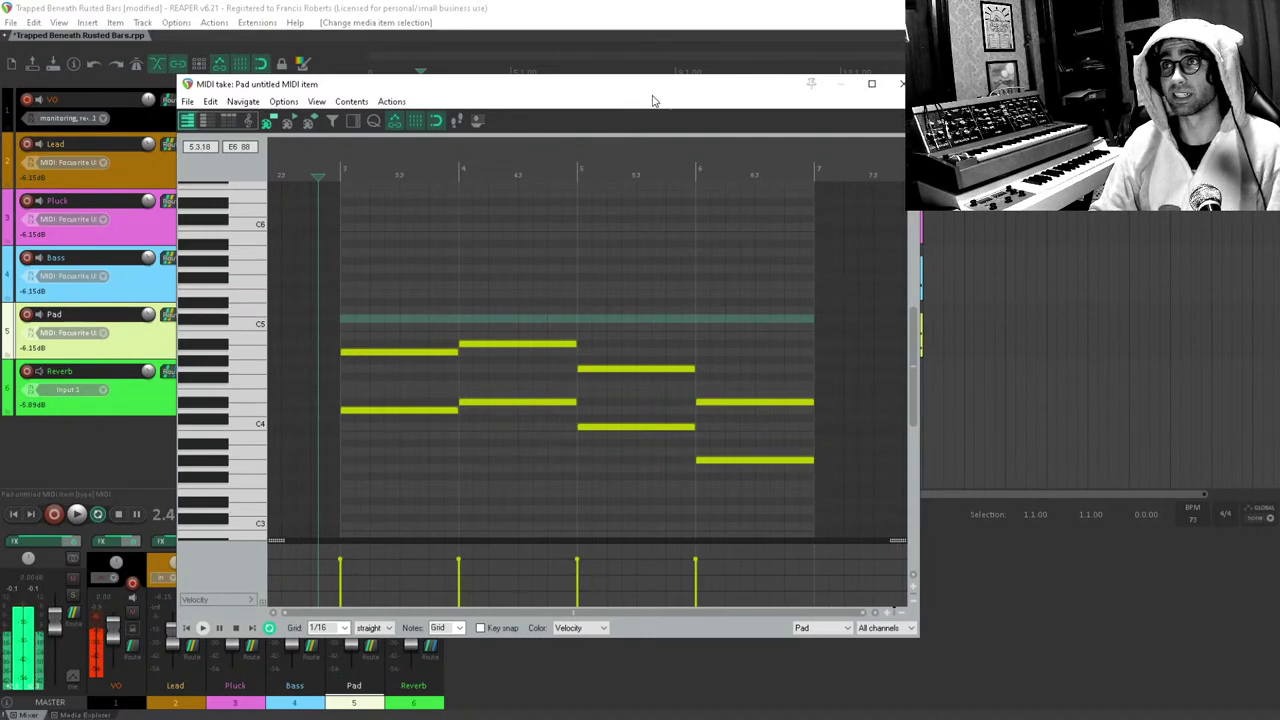
pyautogui.press('Escape')
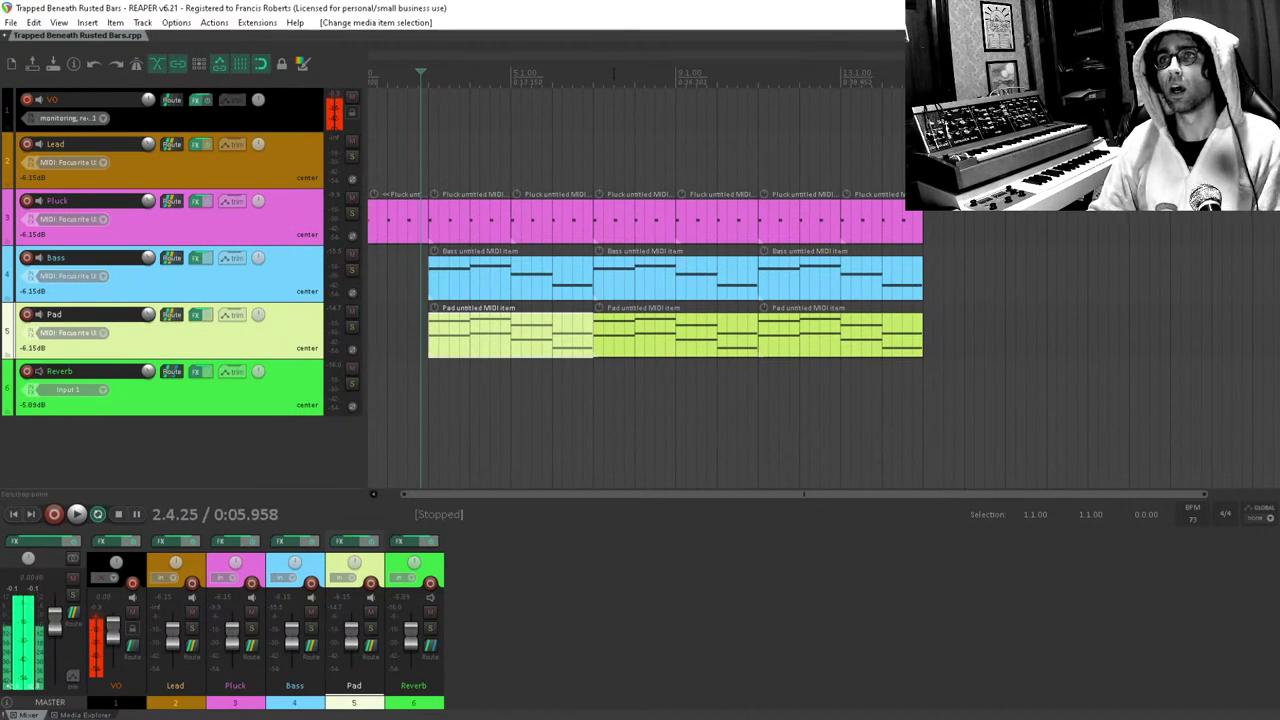
# Place the edit cursor at bar 3, arm the Lead track for recording to try it out, and disarm it again.
pyautogui.click(438, 172)
pyautogui.click(429, 172)
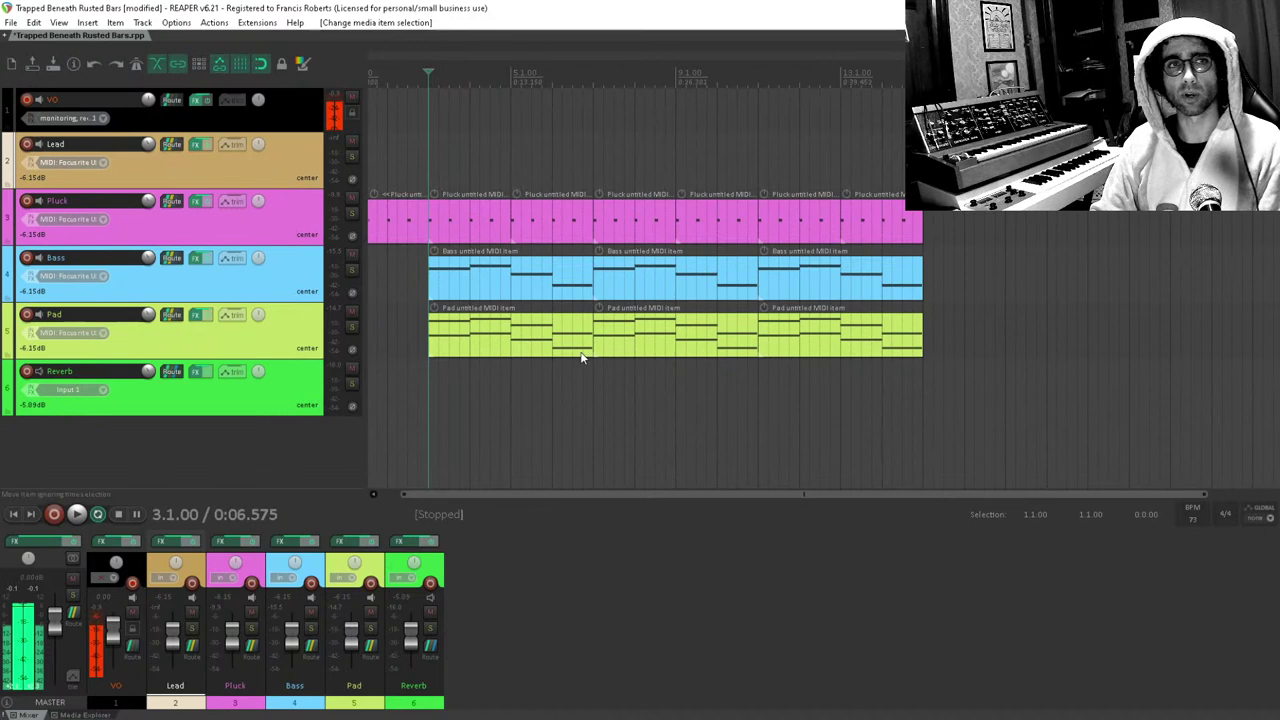
pyautogui.moveTo(565, 365); pyautogui.dragTo(587, 405)
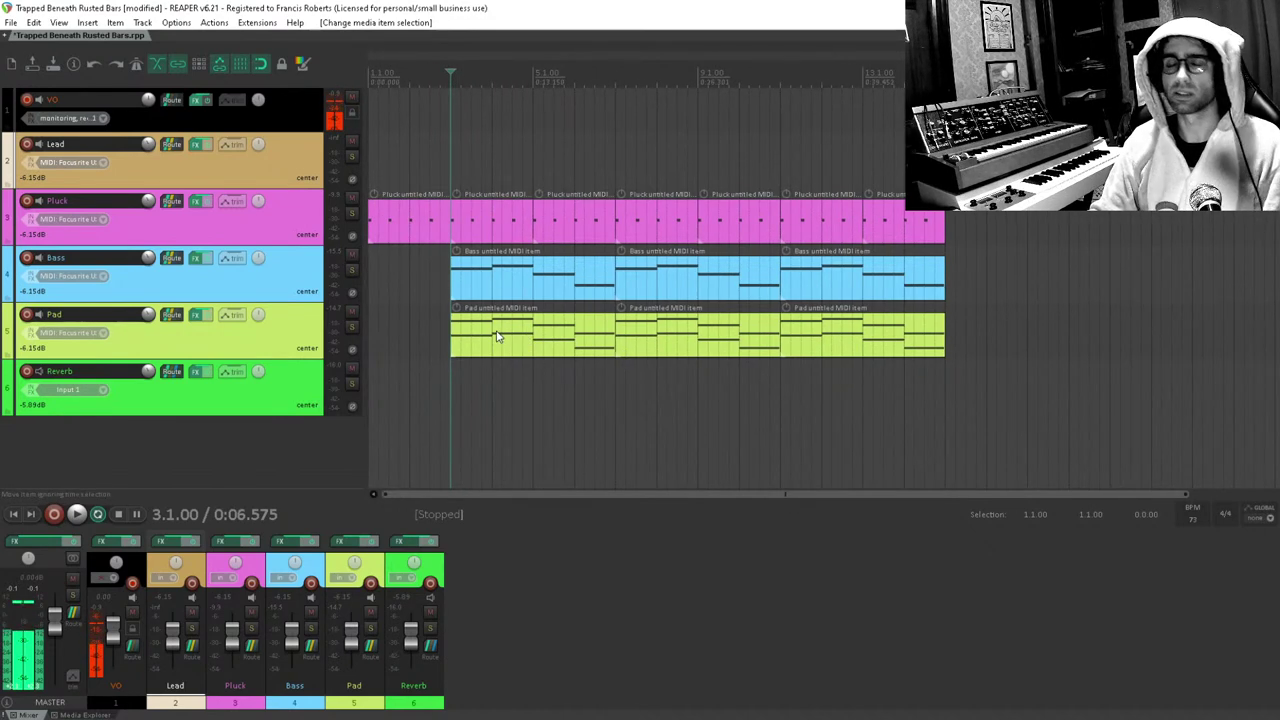
pyautogui.moveTo(733, 267); pyautogui.dragTo(866, 304)
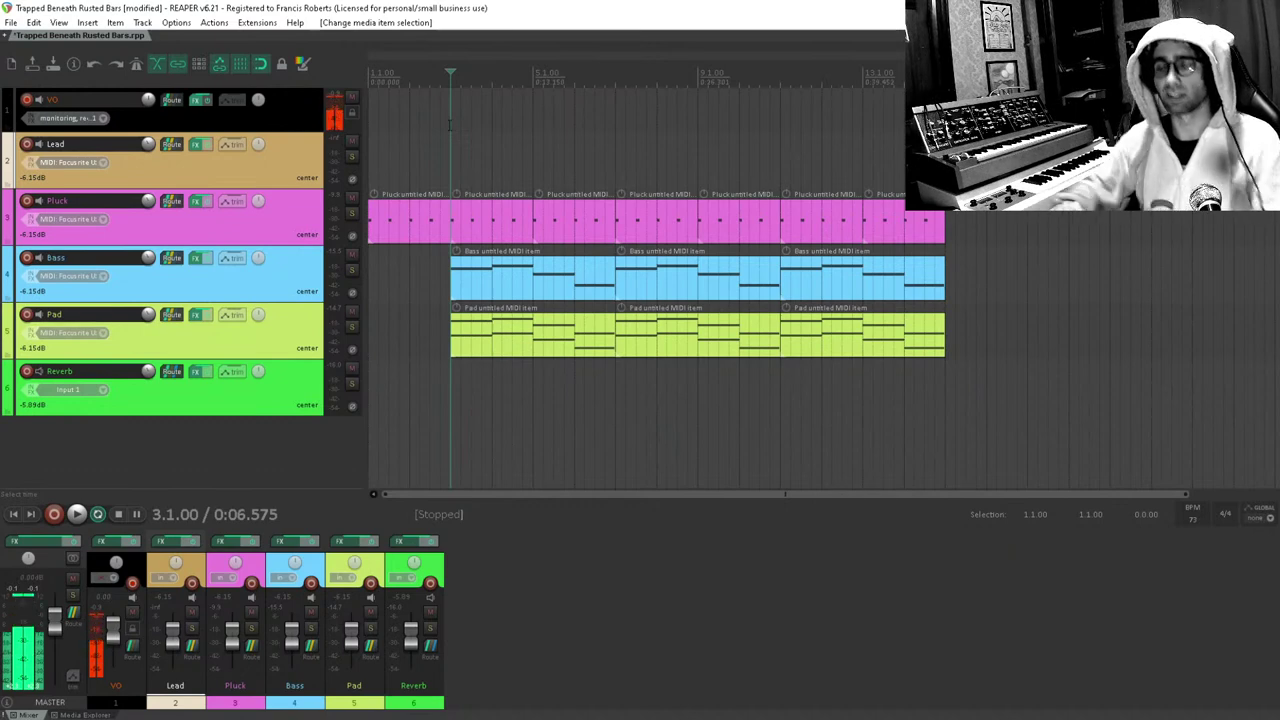
pyautogui.press('F7')
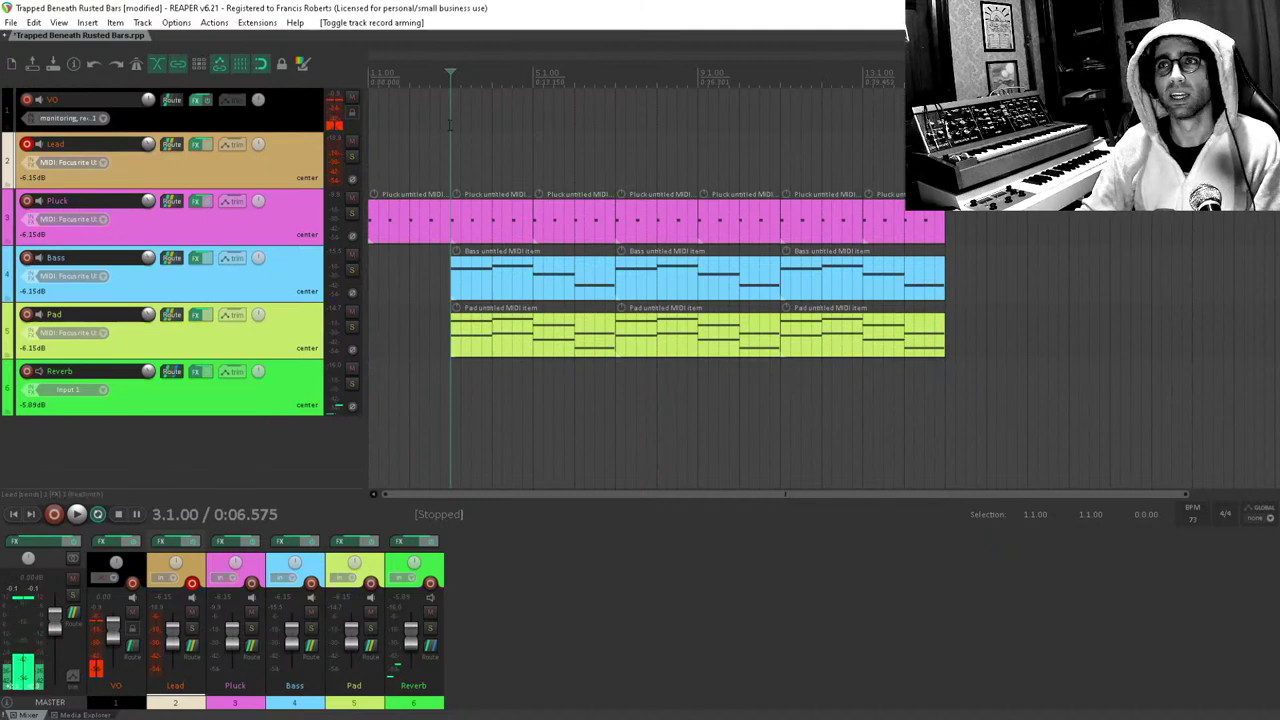
pyautogui.click(27, 144)
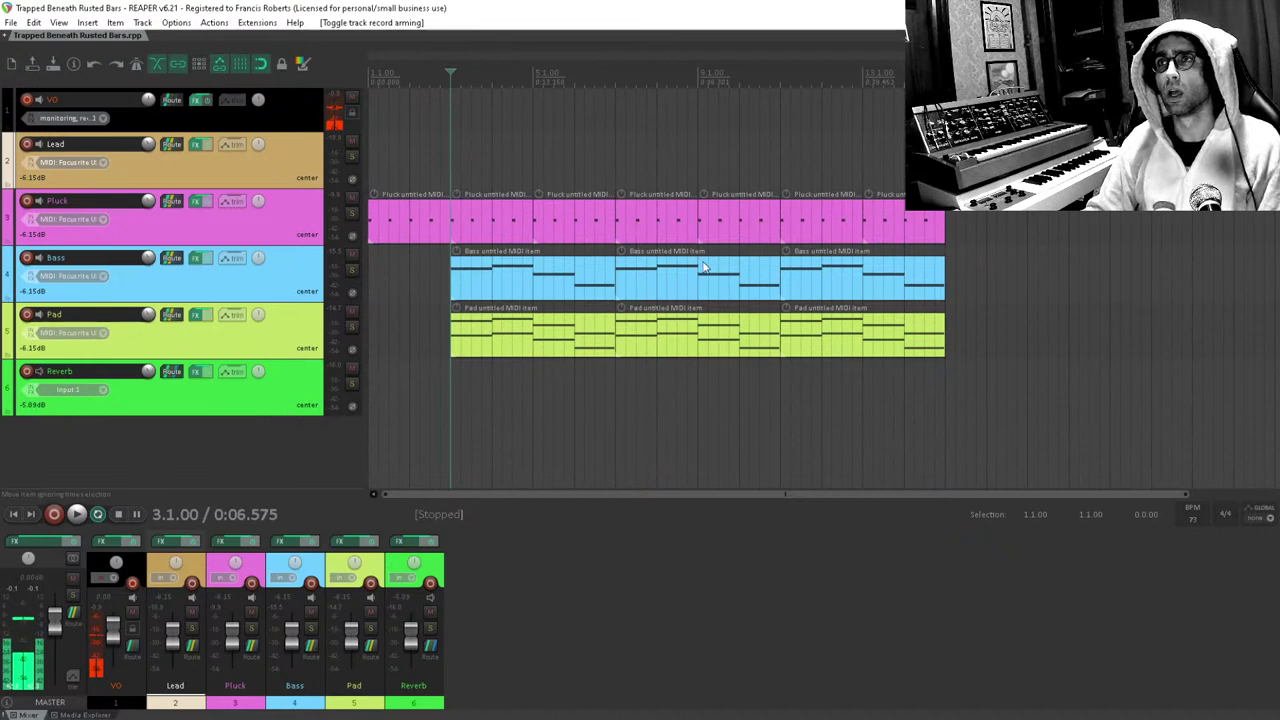
# Transpose all notes of the Pluck item starting at bar 11 down one semitone to F#3 and close the MIDI editor.
pyautogui.moveTo(482, 202); pyautogui.dragTo(675, 380)
pyautogui.moveTo(729, 300); pyautogui.dragTo(274, 406)
pyautogui.doubleClick(645, 242)
pyautogui.moveTo(272, 362); pyautogui.dragTo(272, 371)
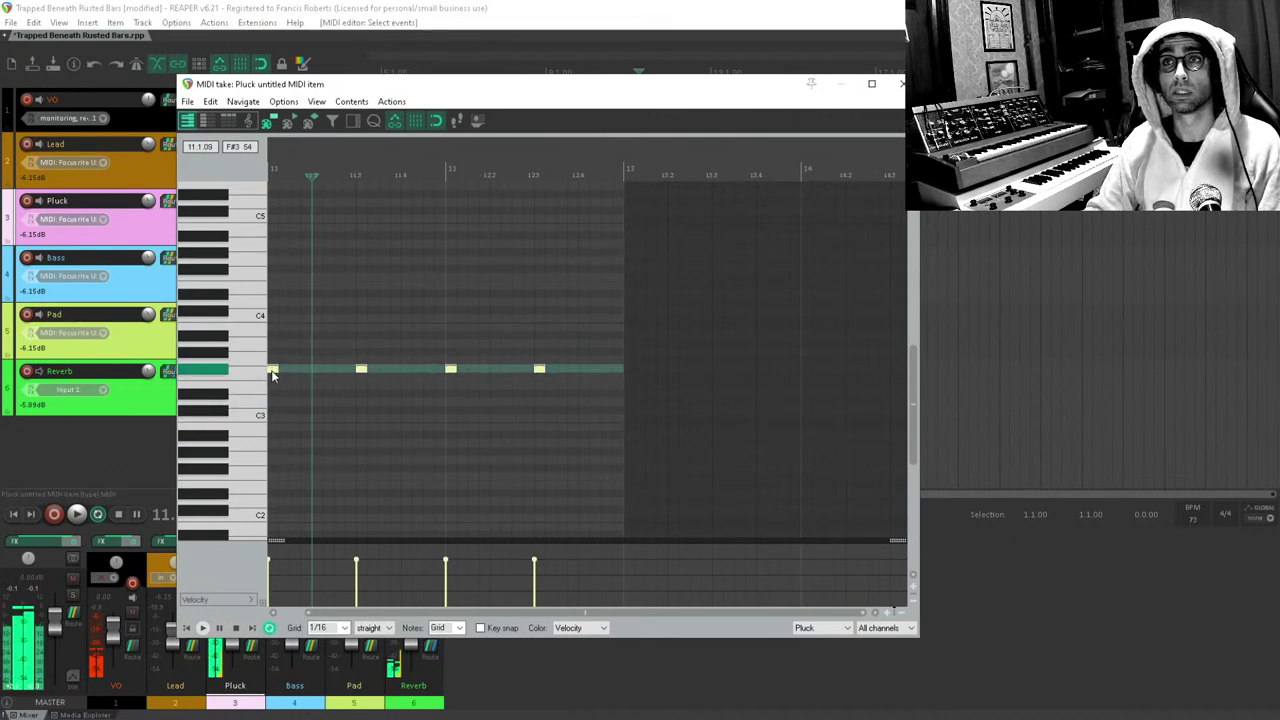
pyautogui.press('Escape')
# Replace the last Pluck item at bar 13 with a duplicate of the transposed item from bar 11.
pyautogui.moveTo(736, 224); pyautogui.dragTo(782, 243)
pyautogui.press('Delete')
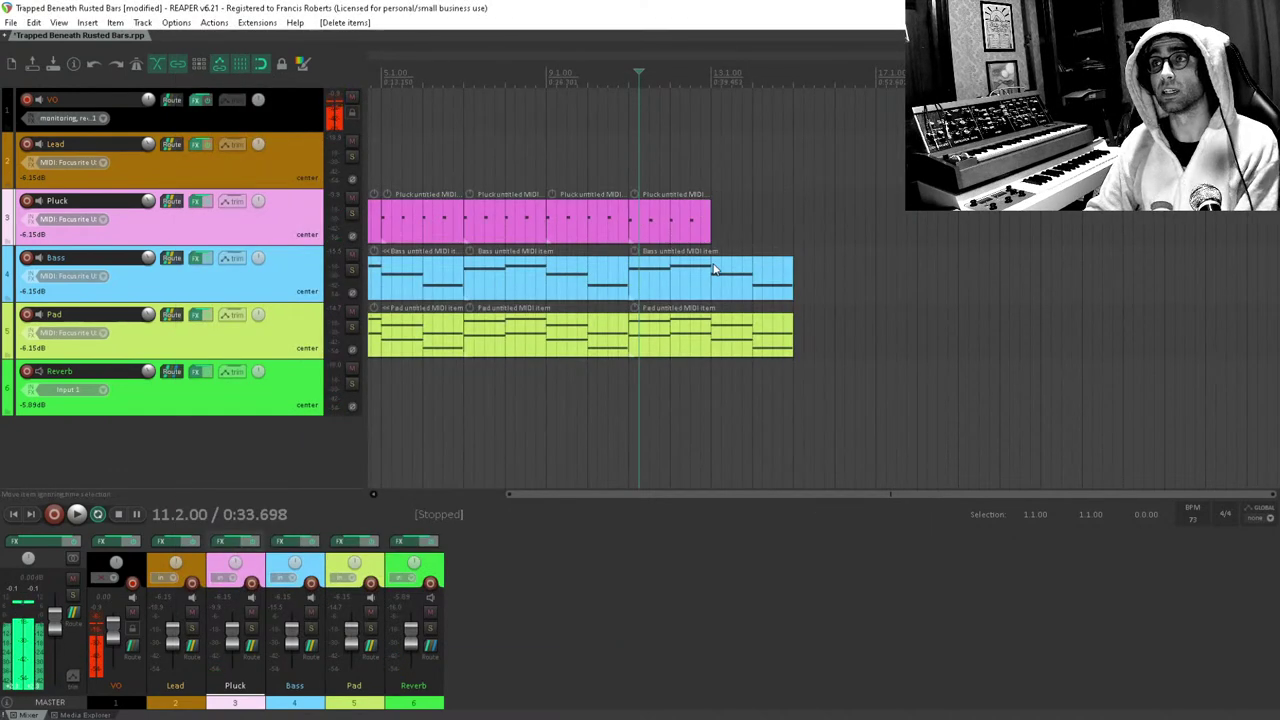
pyautogui.click(688, 210)
pyautogui.click(688, 215)
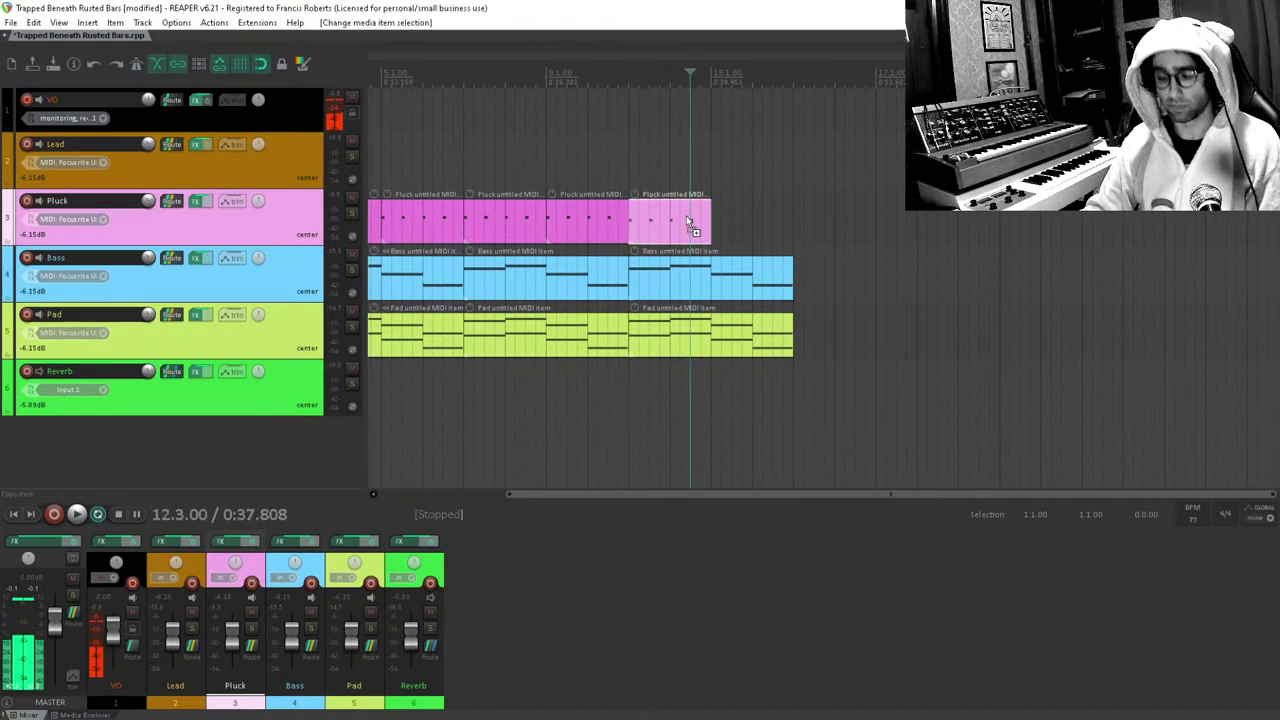
pyautogui.hotkey('ctrl', 'd')
# Transpose all notes of the Bass item starting at bar 11 down one semitone and close the MIDI editor.
pyautogui.doubleClick(703, 292)
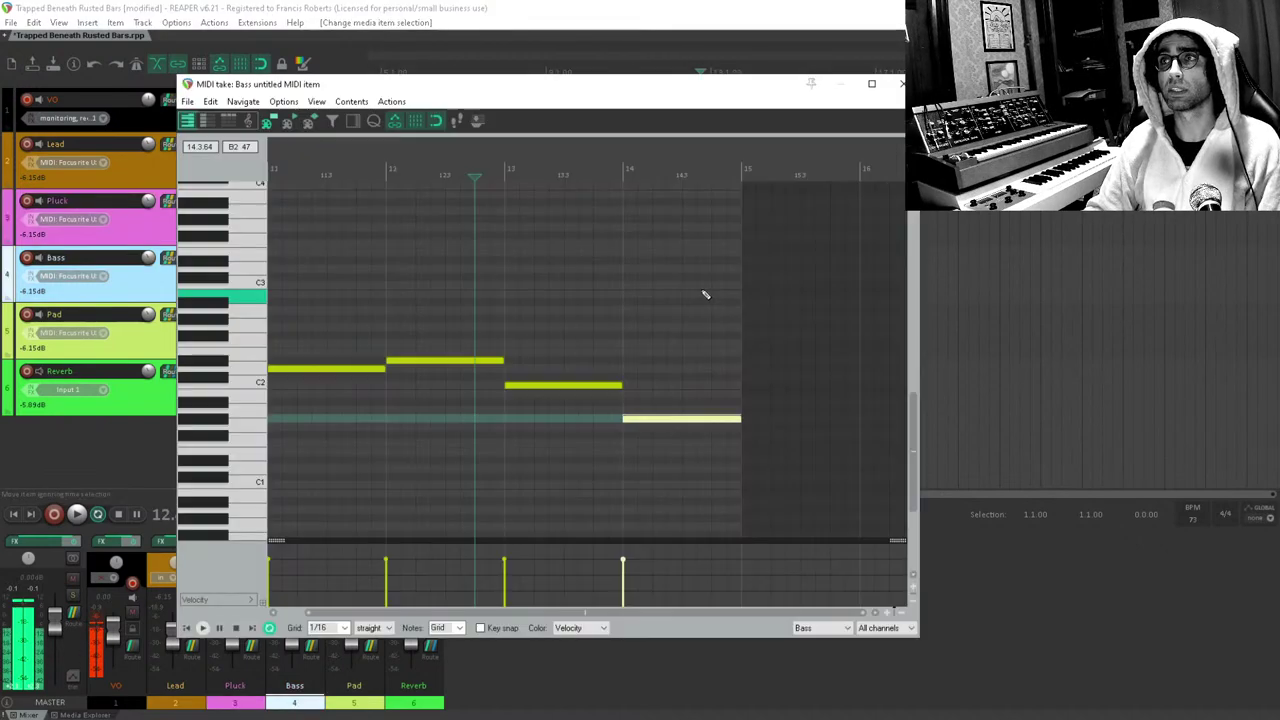
pyautogui.moveTo(674, 297); pyautogui.dragTo(300, 506)
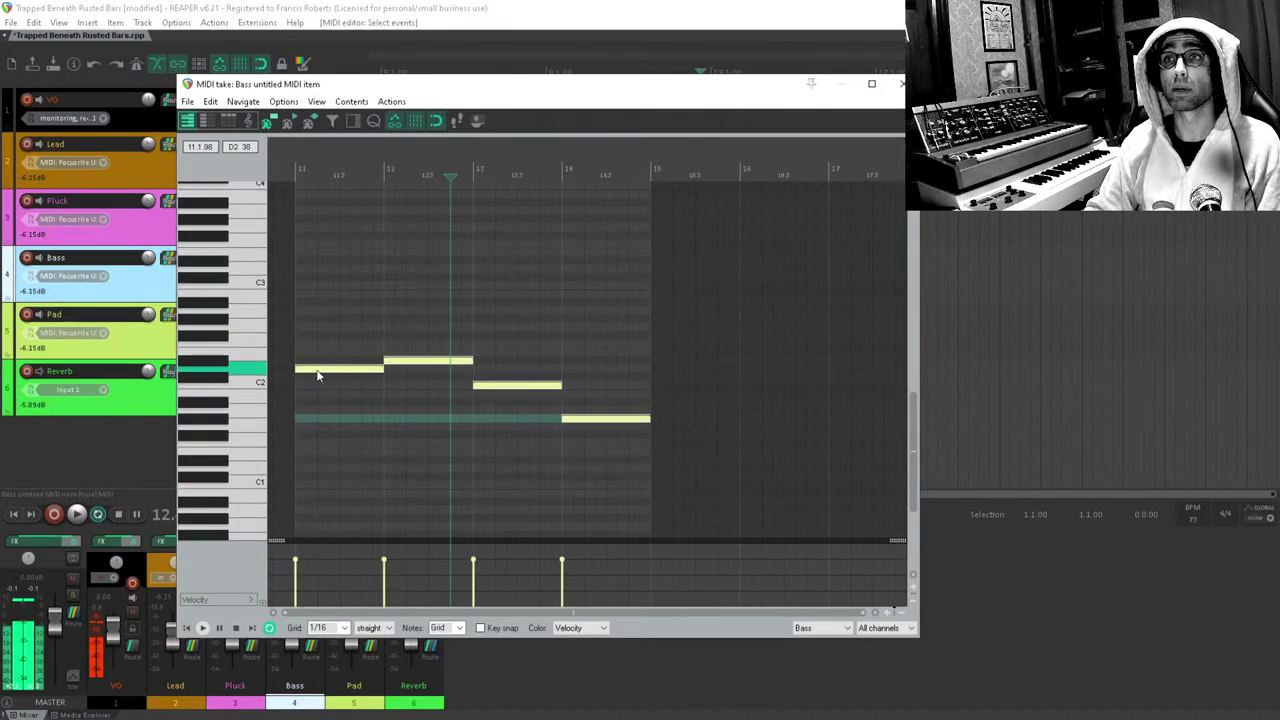
pyautogui.moveTo(316, 373); pyautogui.dragTo(319, 381)
pyautogui.press('Escape')
# Transpose all chord notes of the Pad item starting at bar 11 down one semitone and close the MIDI editor.
pyautogui.doubleClick(650, 344)
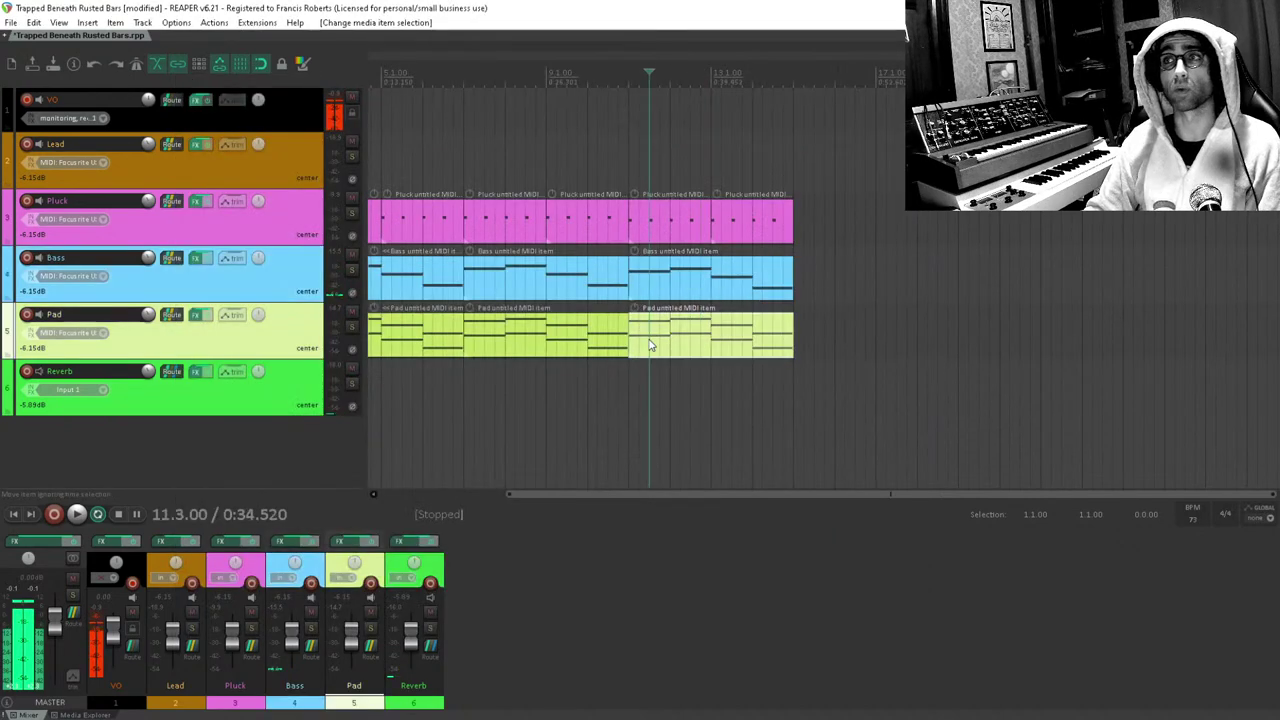
pyautogui.moveTo(694, 274); pyautogui.dragTo(249, 569)
pyautogui.scroll(4, 329, 343)
pyautogui.moveTo(309, 390); pyautogui.dragTo(310, 398)
pyautogui.click(310, 398)
pyautogui.press('Escape')
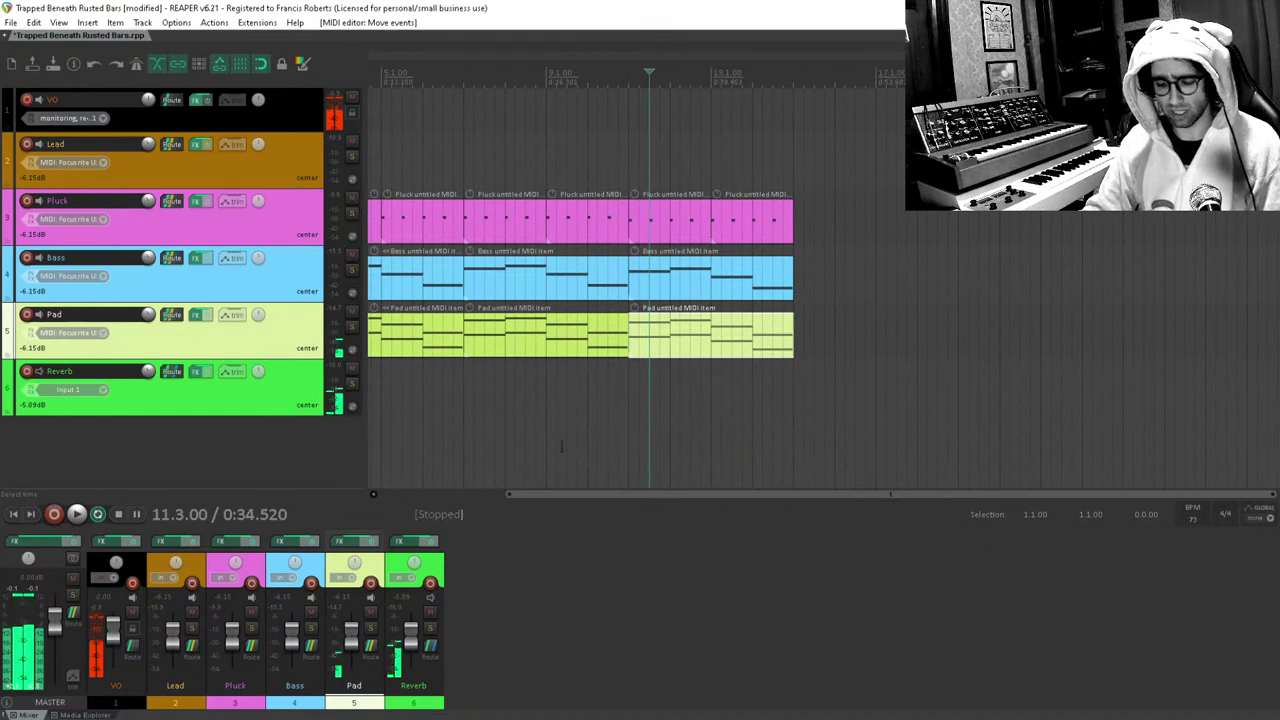
# Duplicate the Pluck, Bass and Pad items of bars 11 to 14 so the transposed section repeats from bar 15.
pyautogui.click(597, 390)
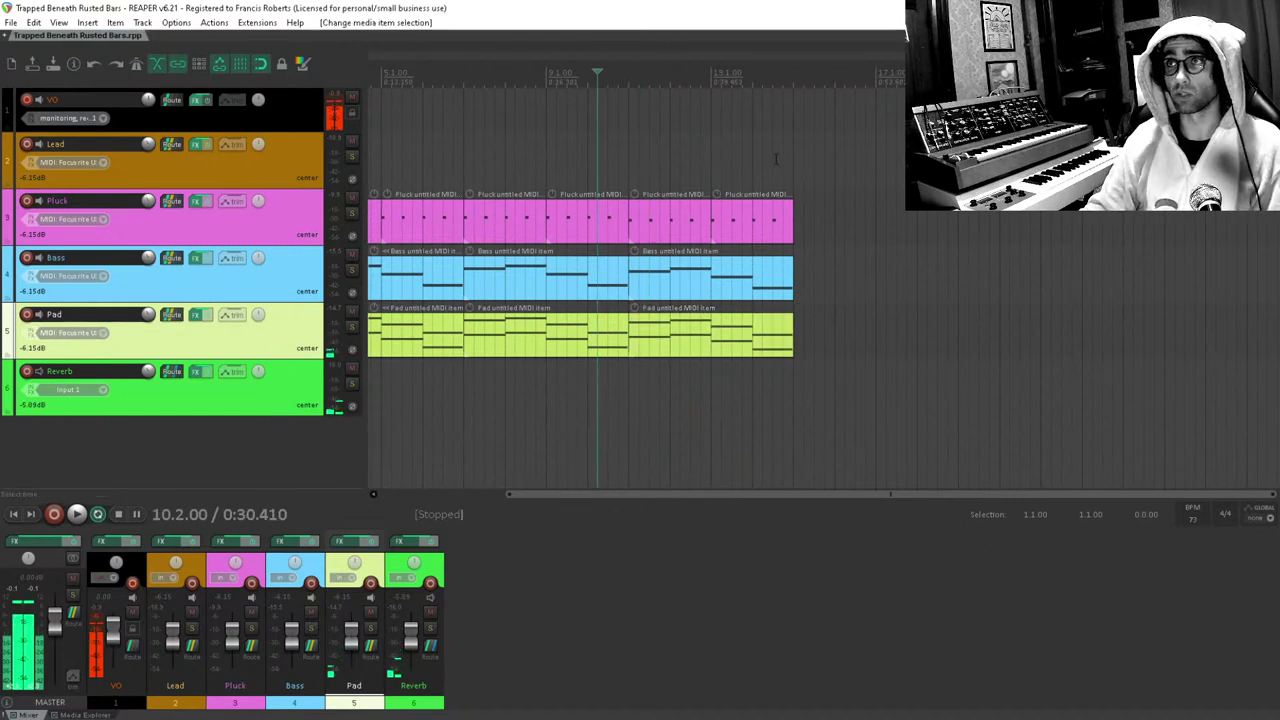
pyautogui.moveTo(776, 159); pyautogui.dragTo(660, 401)
pyautogui.hotkey('ctrl', 'd')
pyautogui.scroll(-2, 661, 400)
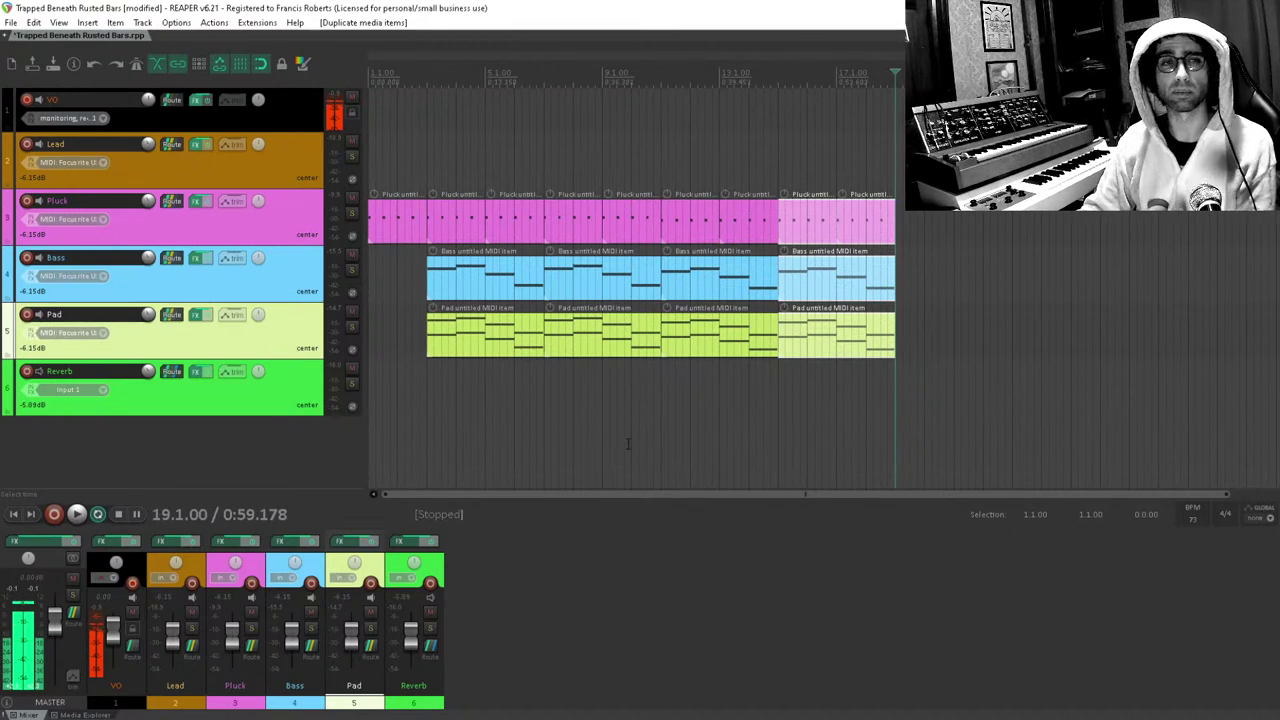
pyautogui.click(713, 395)
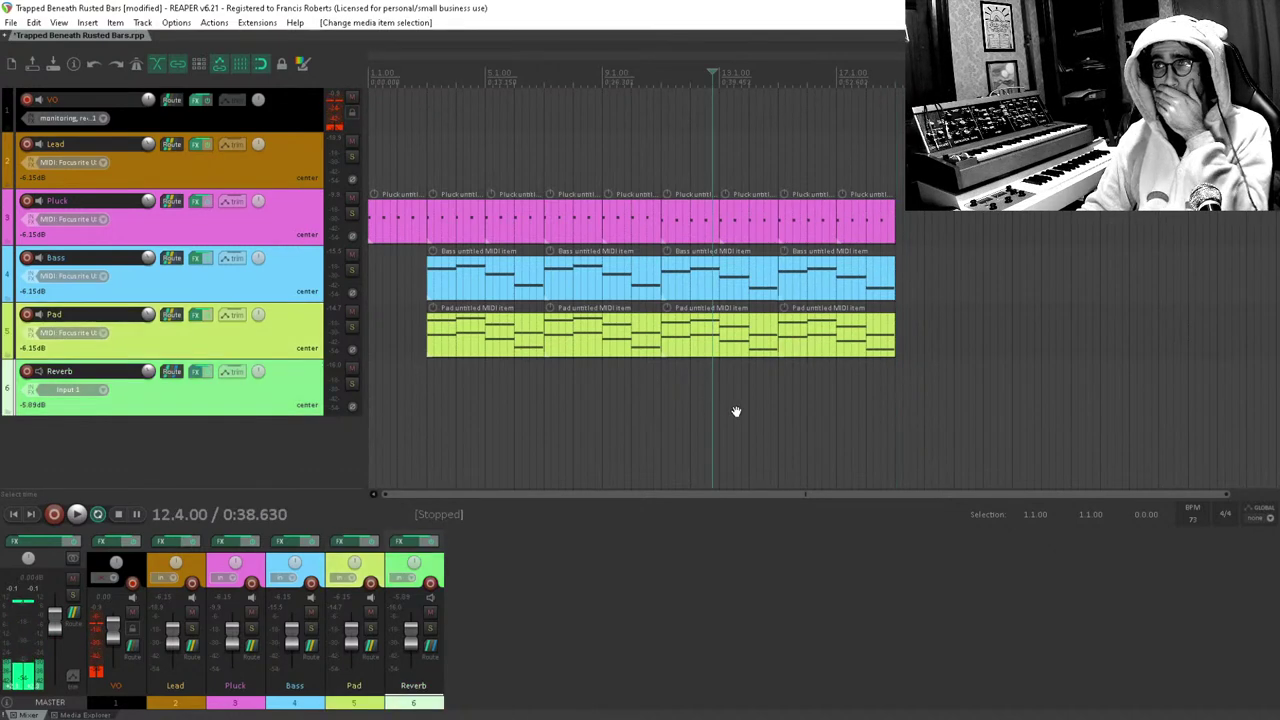
# Play the arrangement from the beginning, replay it briefly from bar 3 and stop playback.
pyautogui.press('Home')
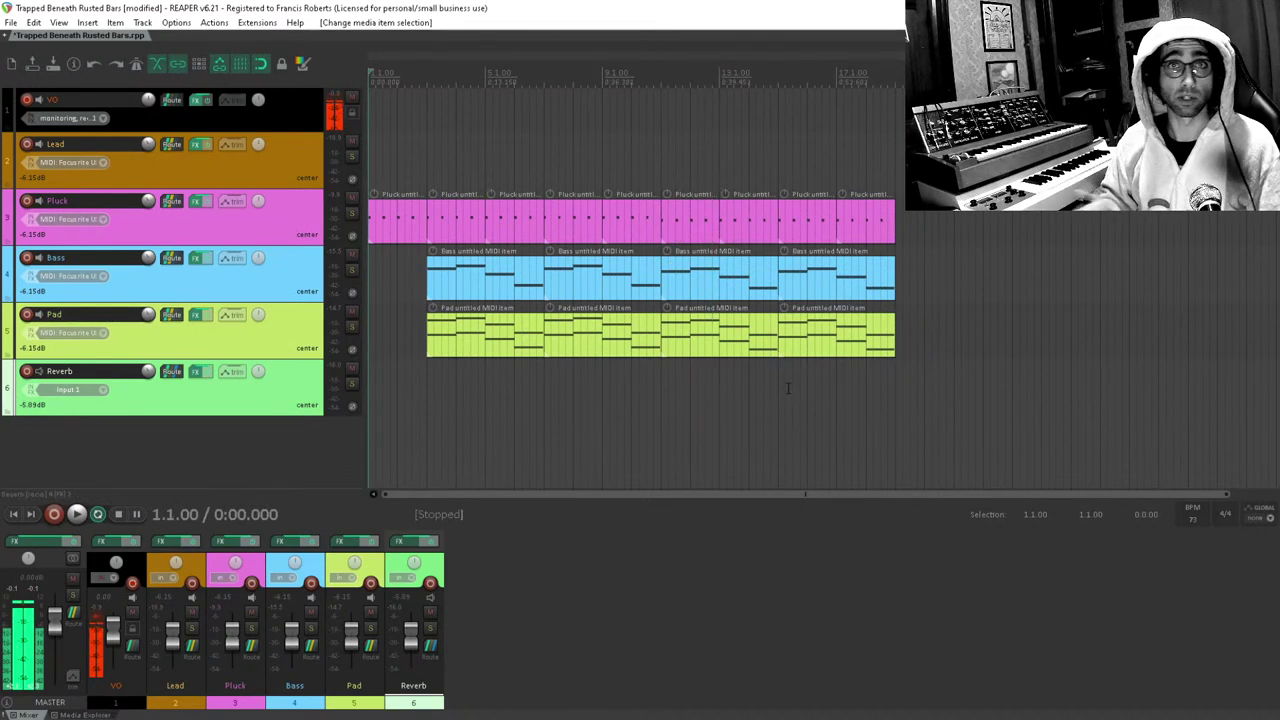
pyautogui.press('space')
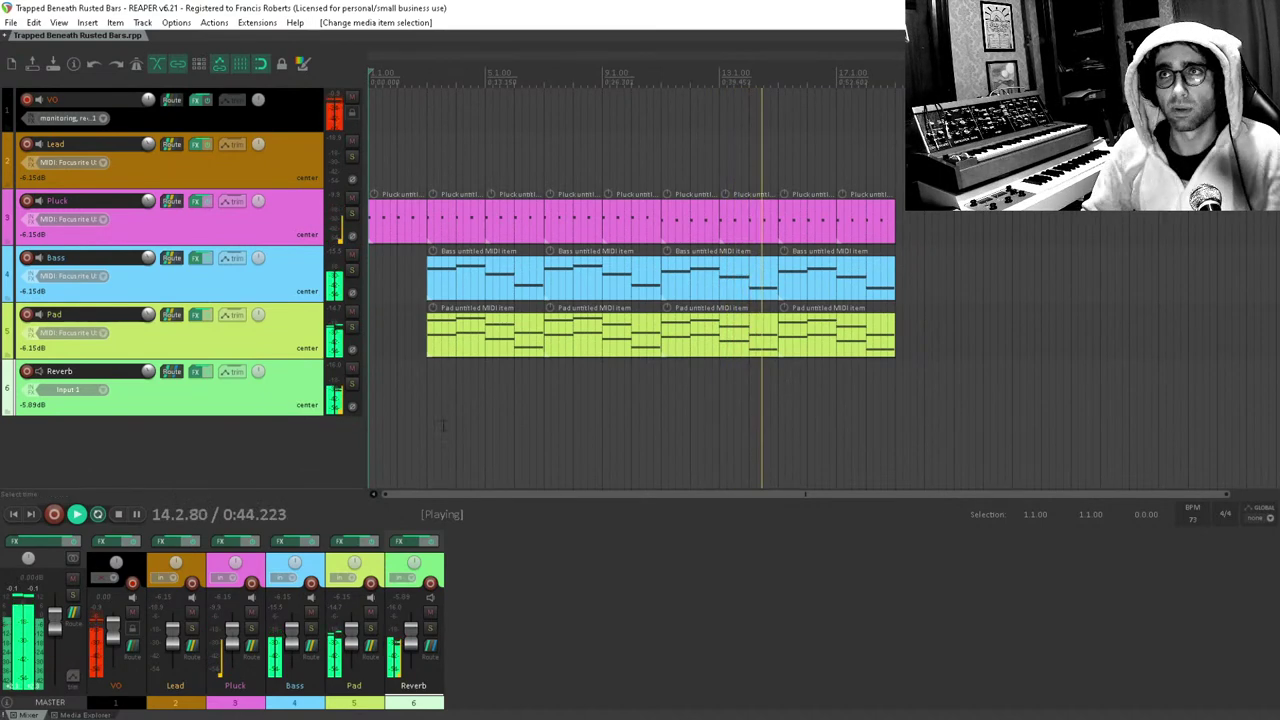
pyautogui.click(426, 89)
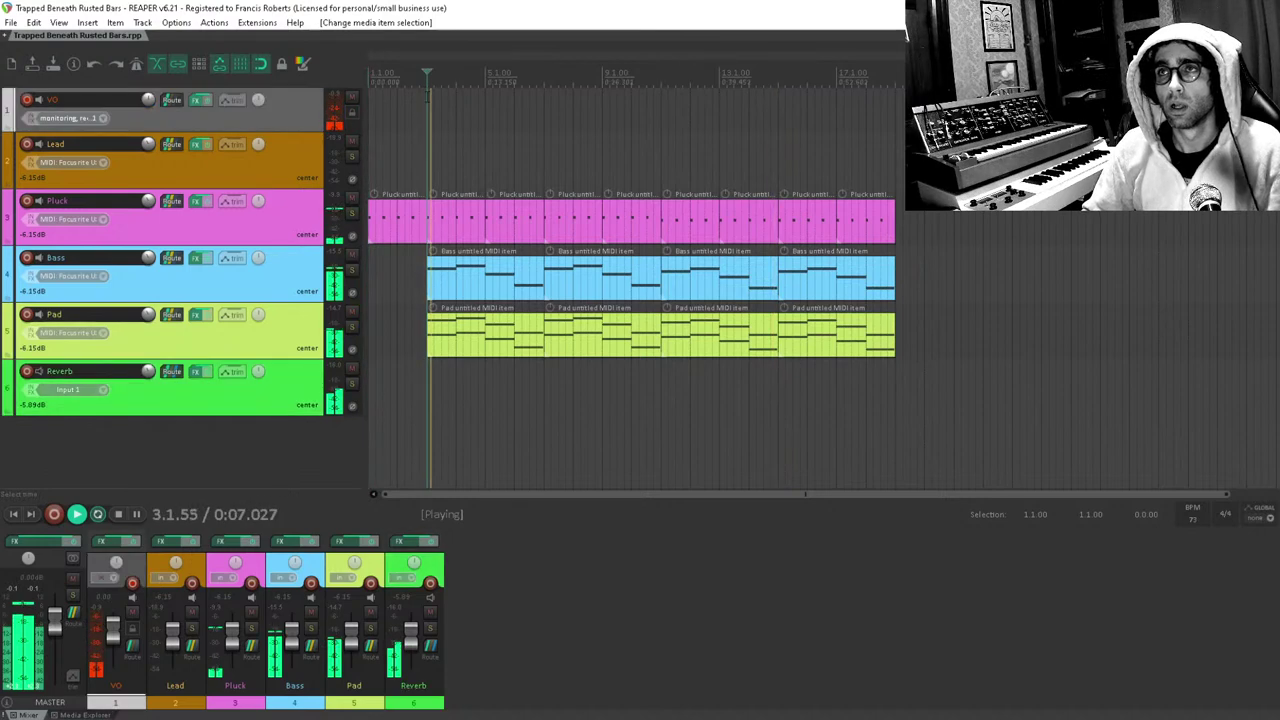
pyautogui.press('space')
# Delete all Pluck, Bass and Pad items from bar 11 onwards.
pyautogui.moveTo(674, 209); pyautogui.dragTo(908, 323)
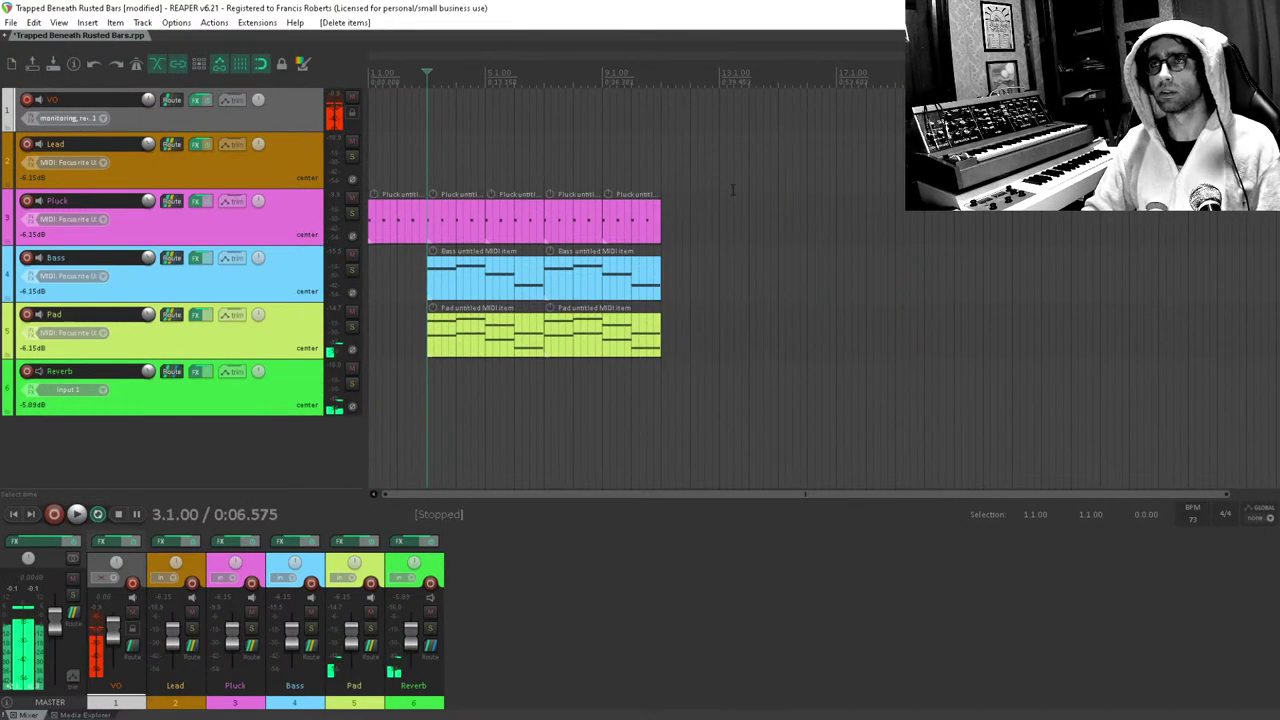
# Raise the last chord of the Pad item at bar 7 above its other chords, audition it, and close the MIDI editor.
pyautogui.doubleClick(618, 328)
pyautogui.moveTo(614, 434); pyautogui.dragTo(682, 420)
pyautogui.moveTo(731, 340); pyautogui.dragTo(713, 450)
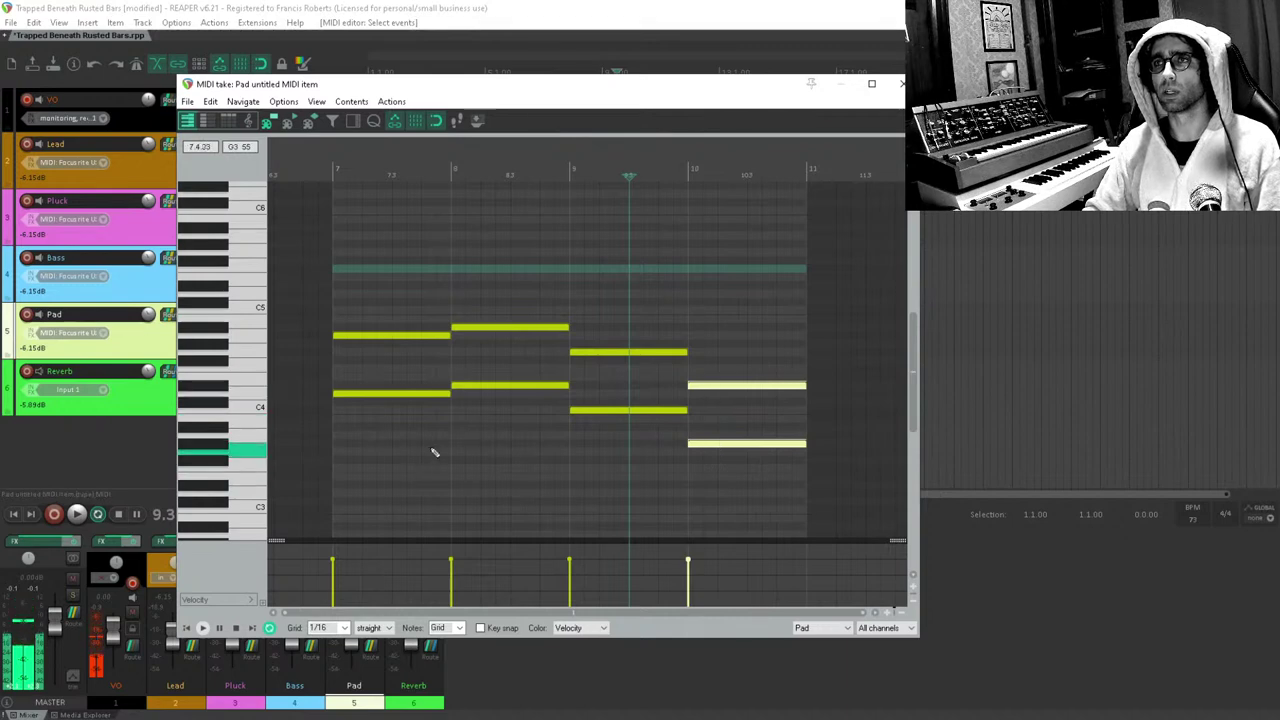
pyautogui.click(483, 493)
pyautogui.moveTo(538, 422); pyautogui.dragTo(489, 460)
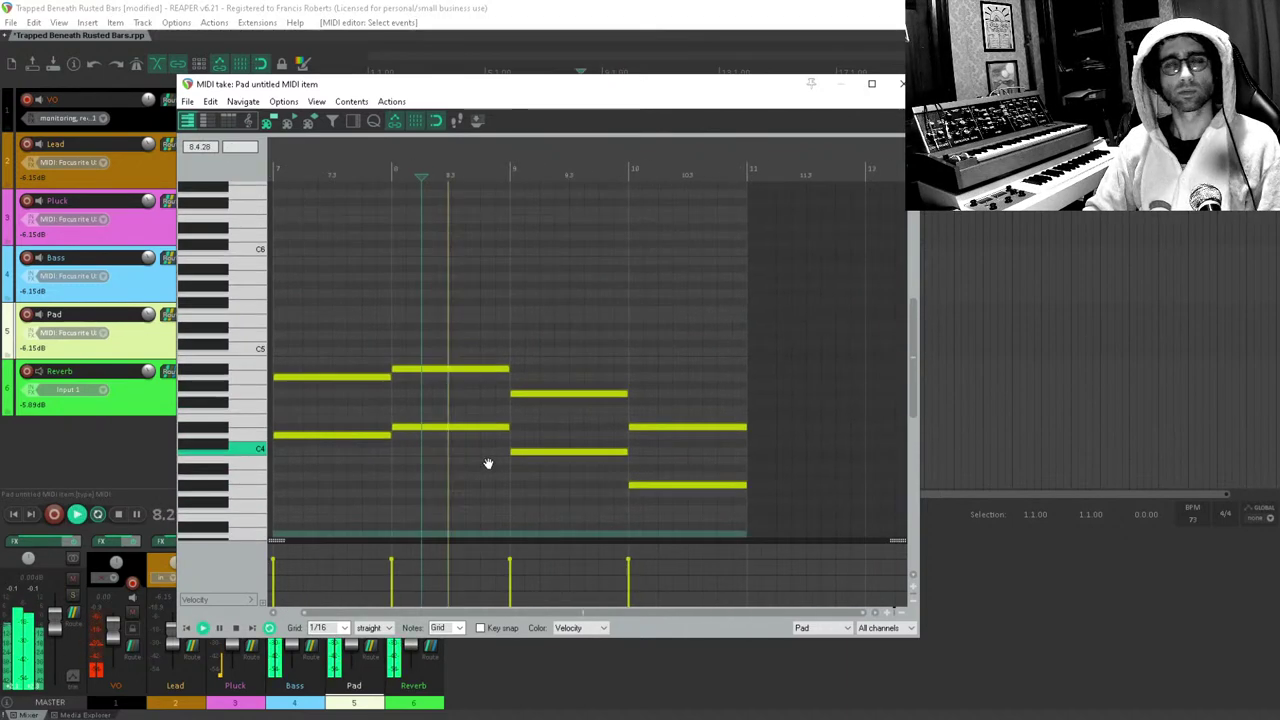
pyautogui.moveTo(644, 389); pyautogui.dragTo(599, 414)
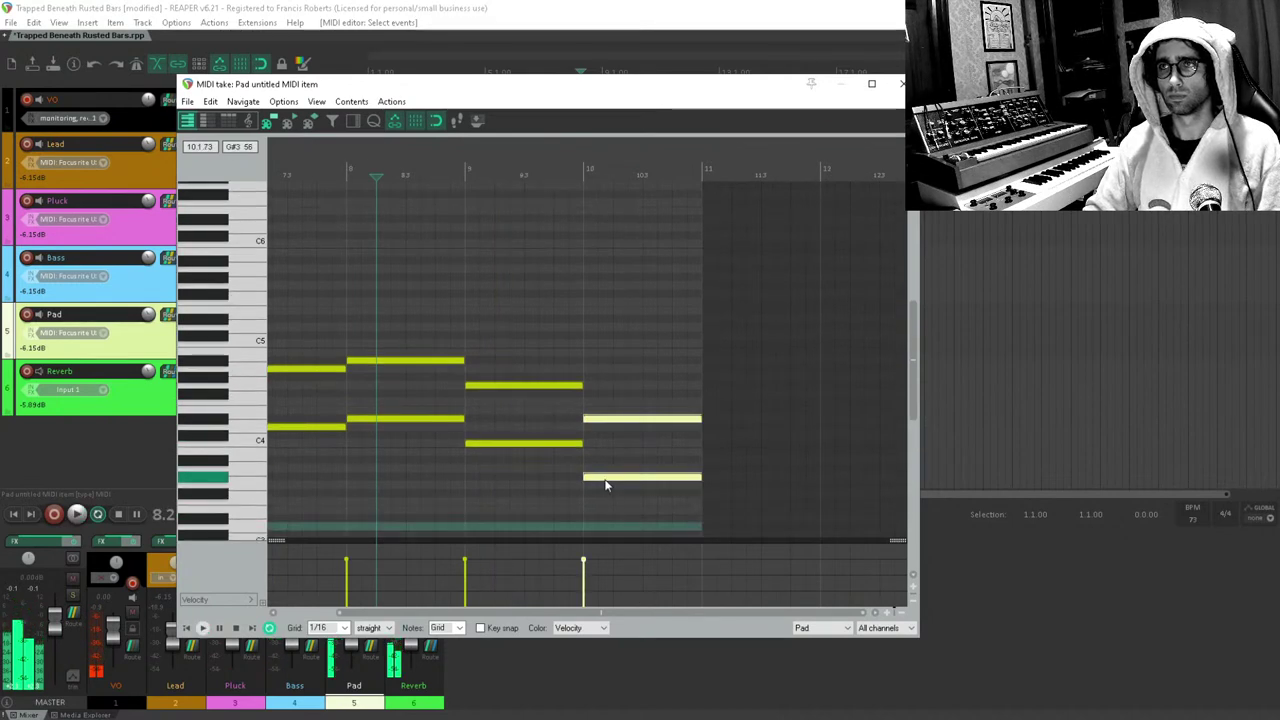
pyautogui.moveTo(606, 474); pyautogui.dragTo(688, 407)
pyautogui.press('Escape')
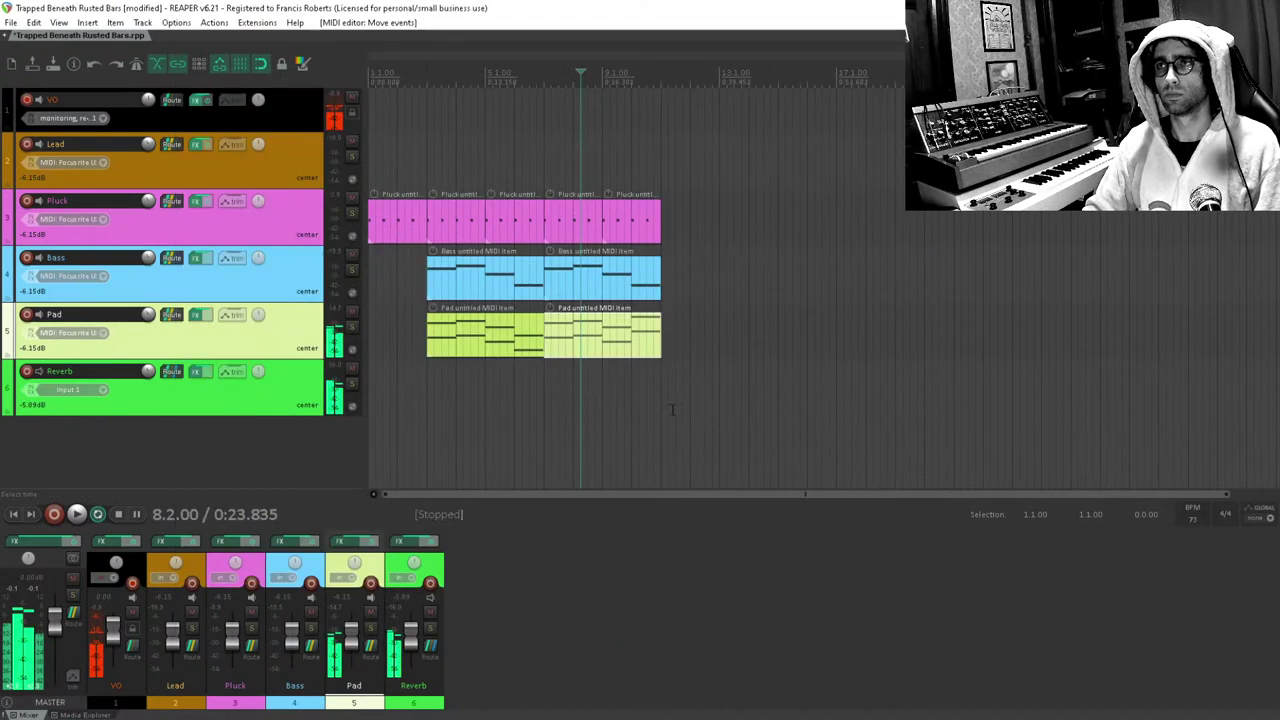
# Raise the last note of the Bass item at bar 7 to F2, audition it, and close the MIDI editor.
pyautogui.doubleClick(578, 265)
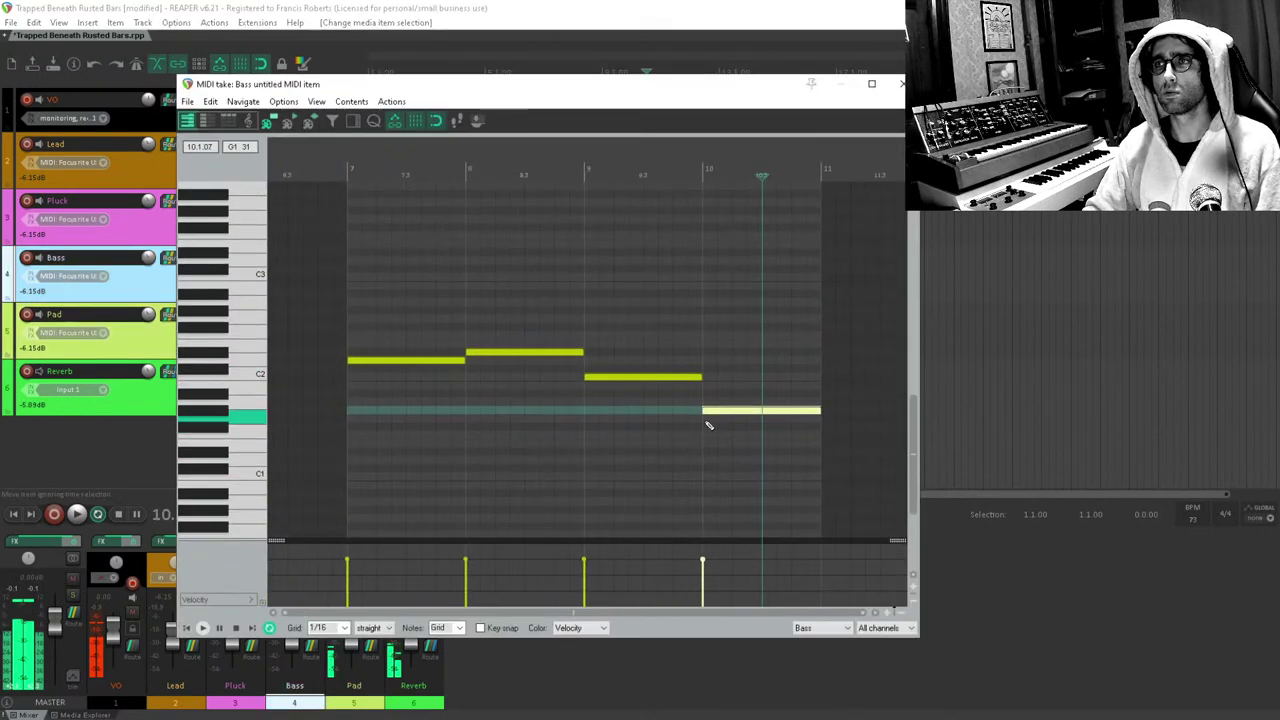
pyautogui.moveTo(722, 417); pyautogui.dragTo(723, 380)
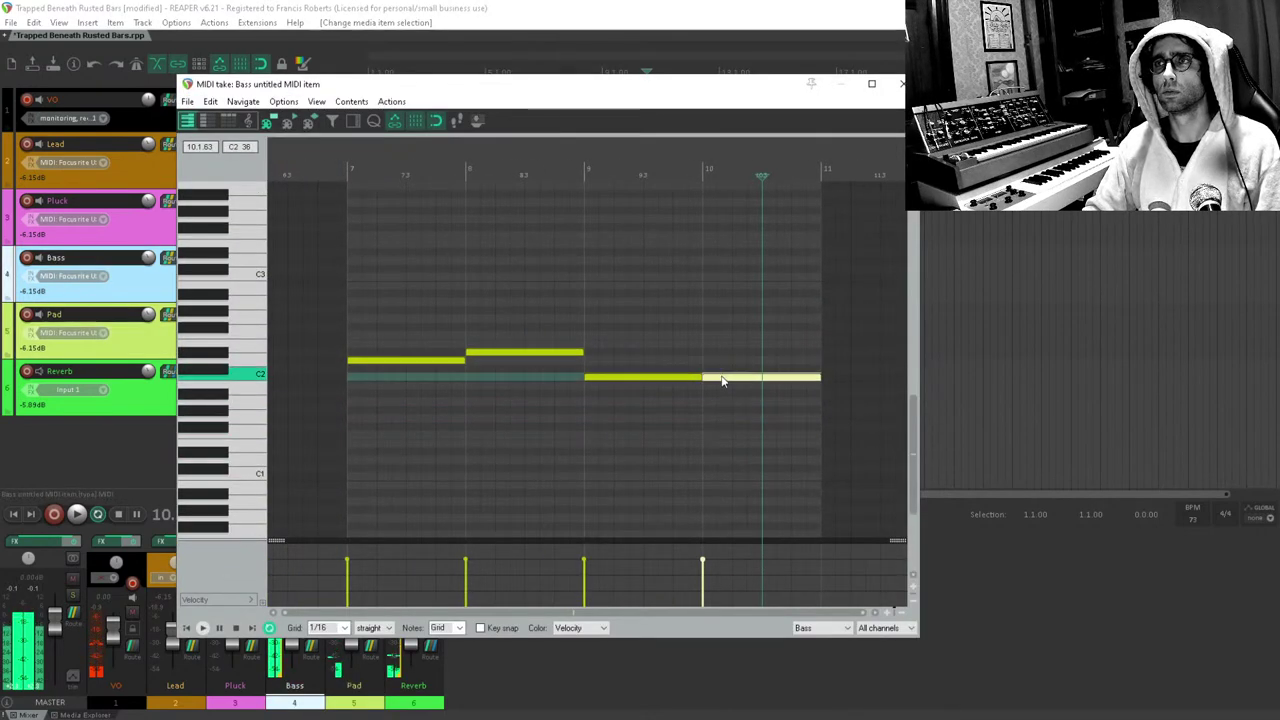
pyautogui.click(689, 408)
pyautogui.press('space')
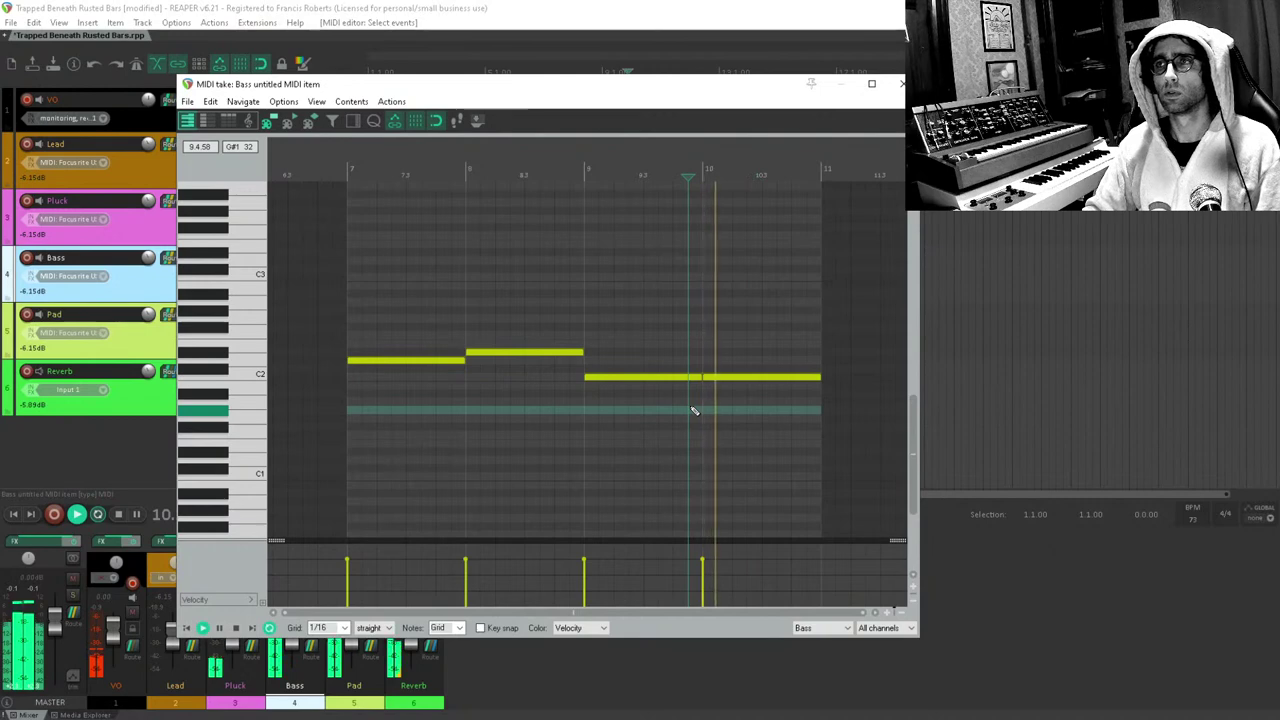
pyautogui.click(640, 401)
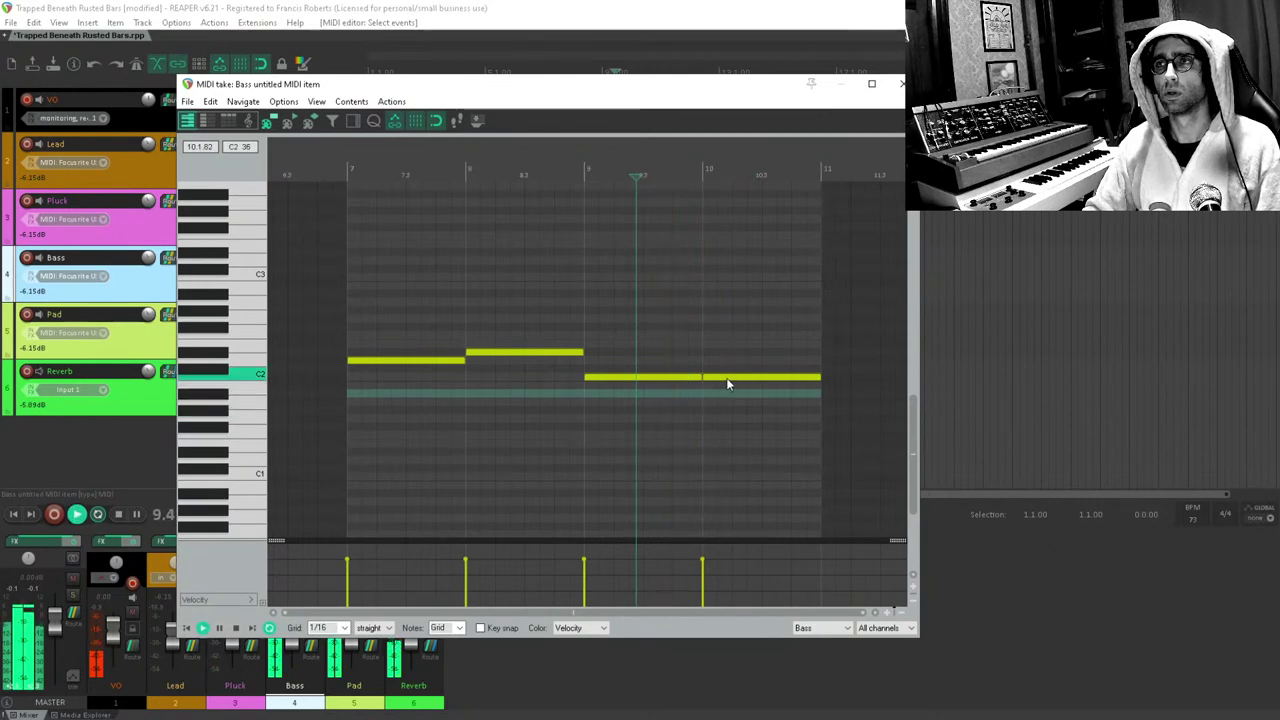
pyautogui.moveTo(728, 383); pyautogui.dragTo(720, 339)
pyautogui.click(710, 343)
pyautogui.press('space')
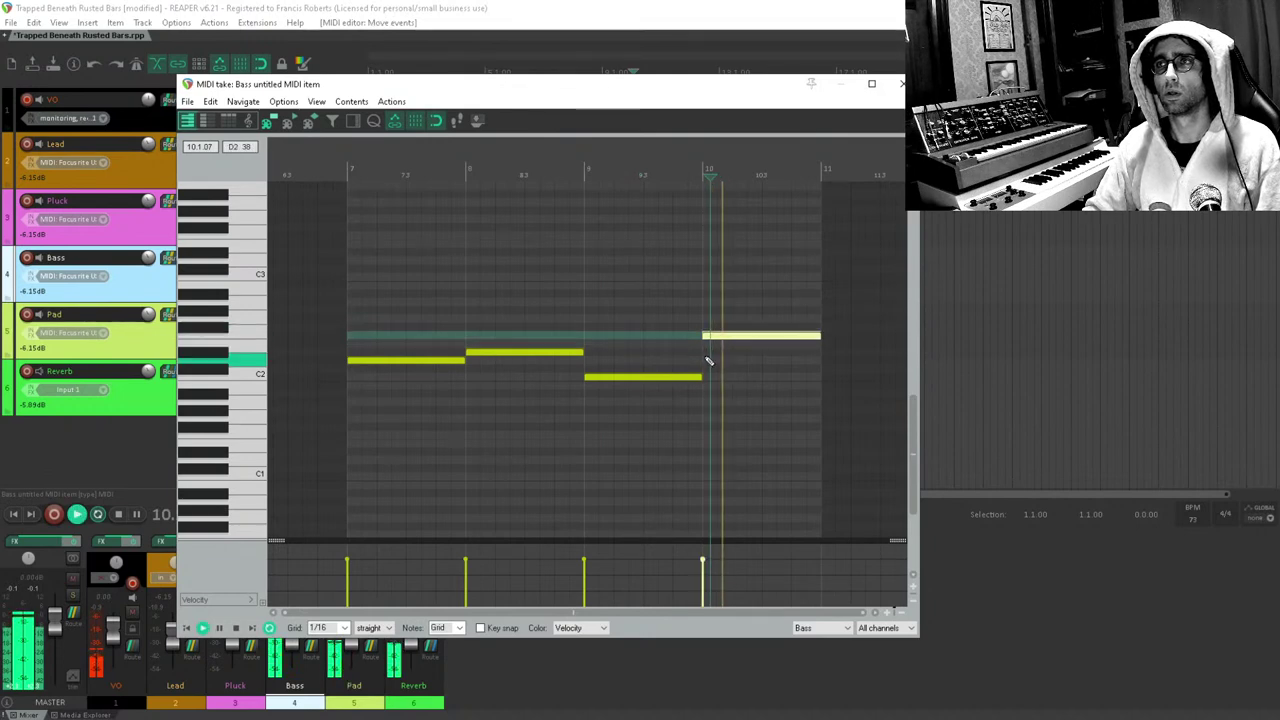
pyautogui.press('Escape')
pyautogui.press('space')
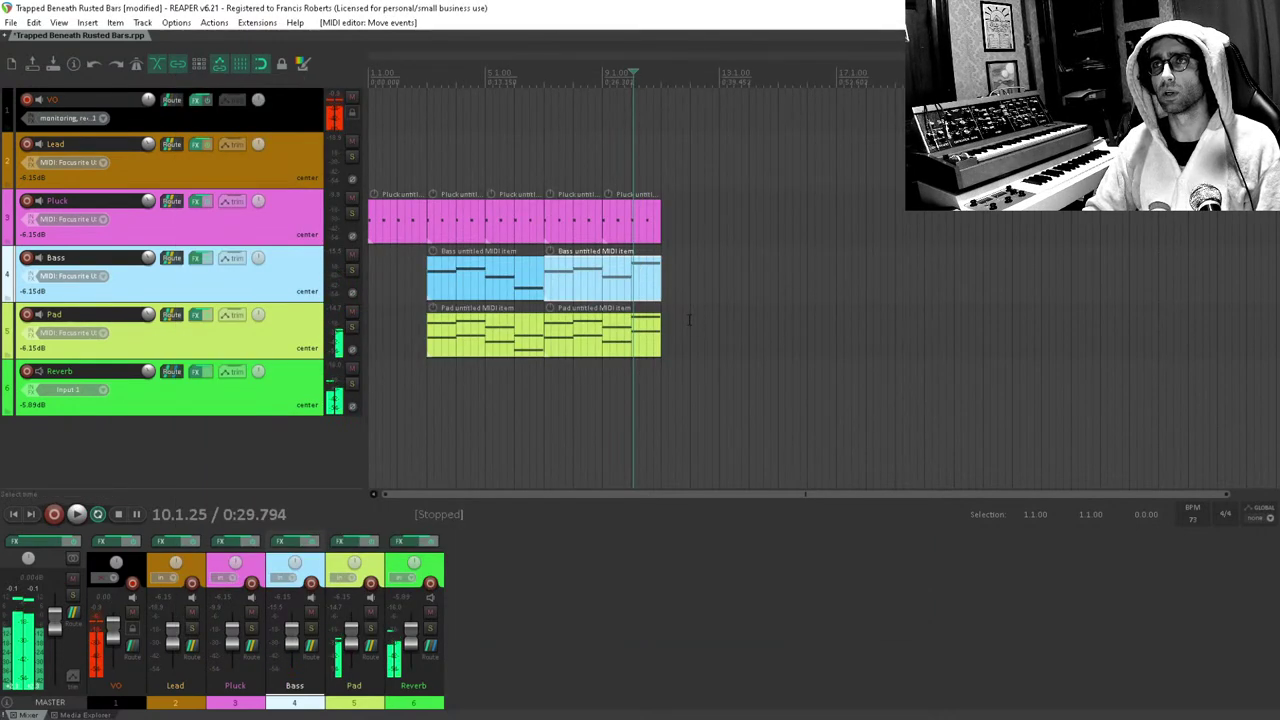
# Duplicate the Pluck, Bass and Pad items of bars 3 to 10 so they repeat from bar 11, and remove the original Bass items.
pyautogui.moveTo(437, 284); pyautogui.dragTo(358, 381)
pyautogui.hotkey('ctrl', 'd')
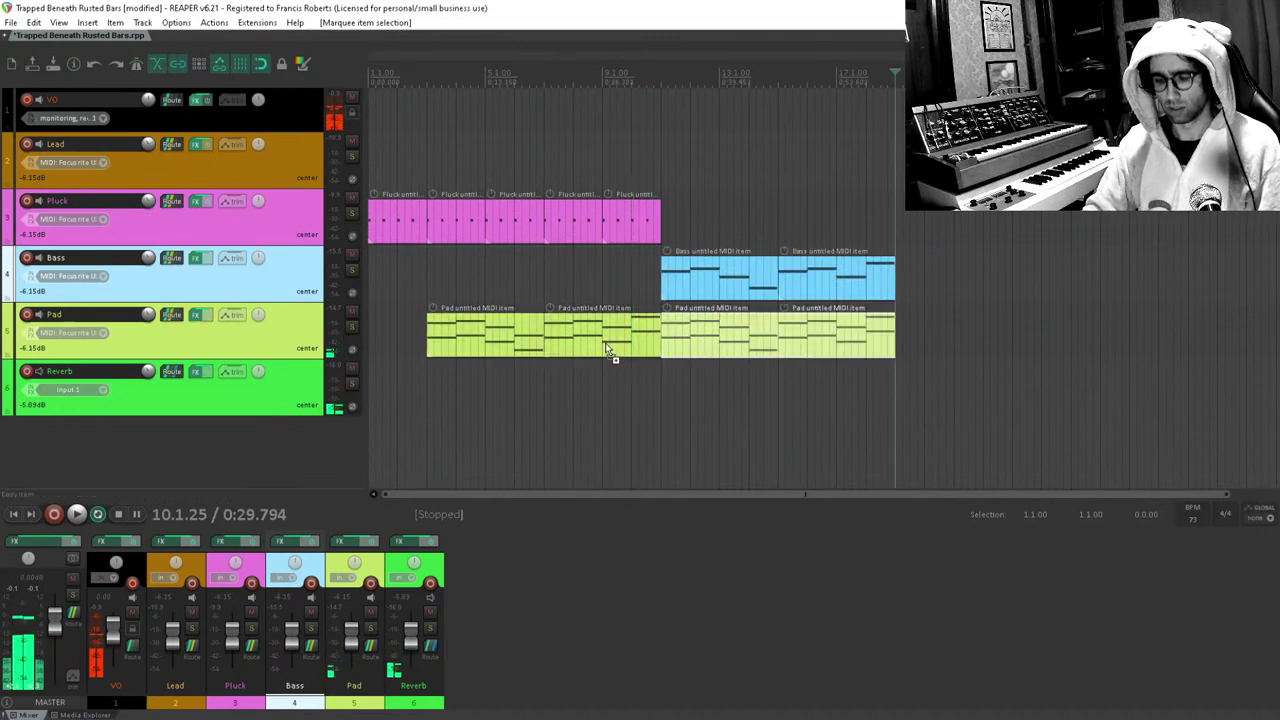
pyautogui.moveTo(708, 202); pyautogui.dragTo(478, 226)
pyautogui.hotkey('ctrl', 'd')
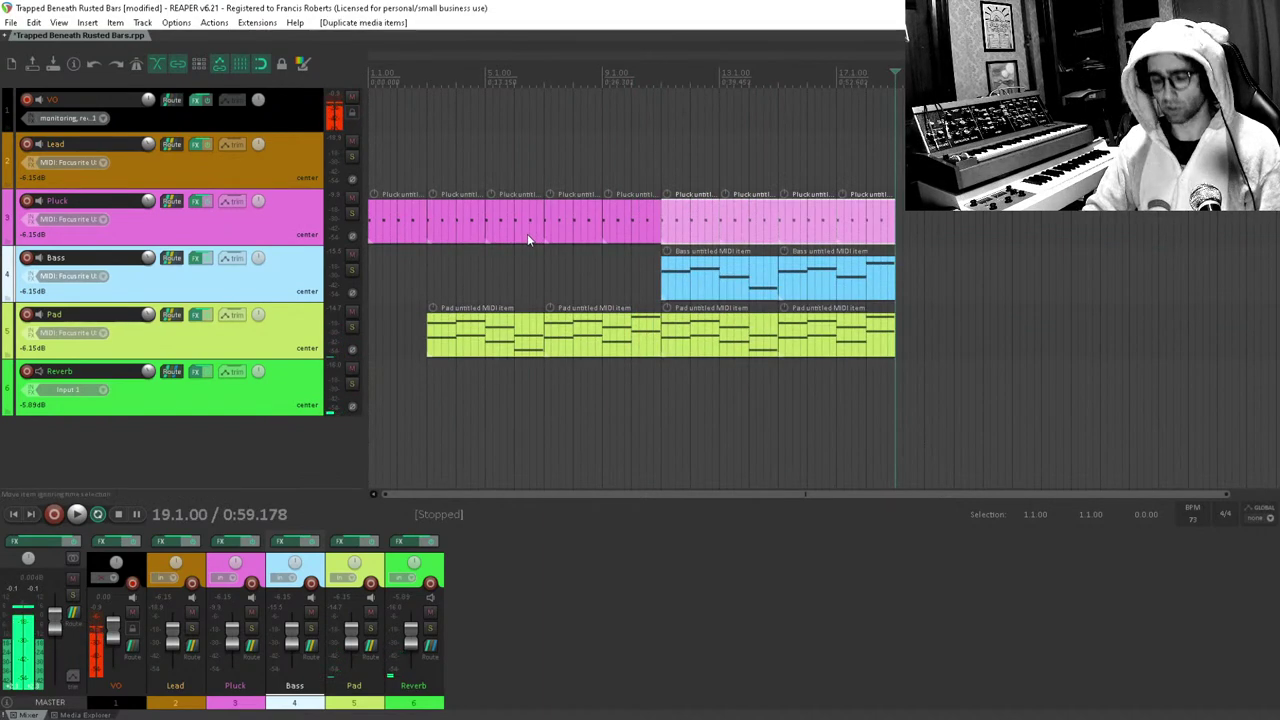
pyautogui.click(545, 265)
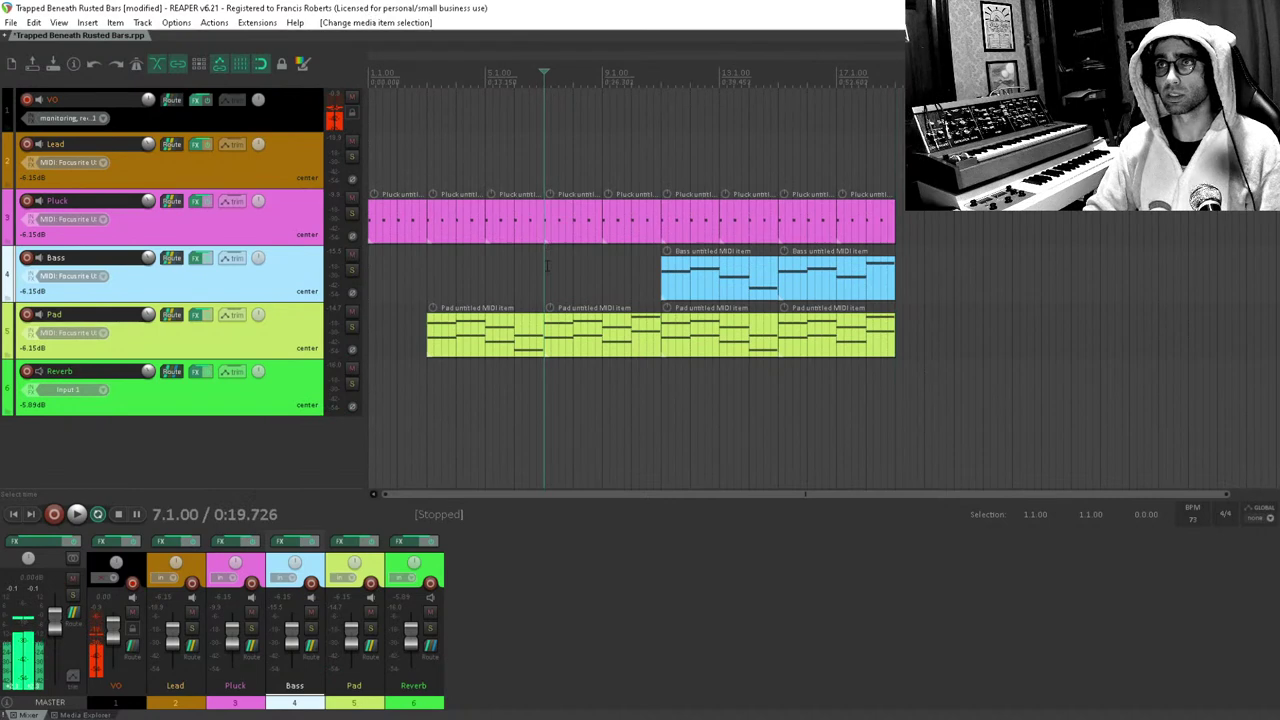
# Play the arrangement from bar 3, then from bar 8 into the Bass entry at bar 11, and stop playback.
pyautogui.click(431, 277)
pyautogui.press('space')
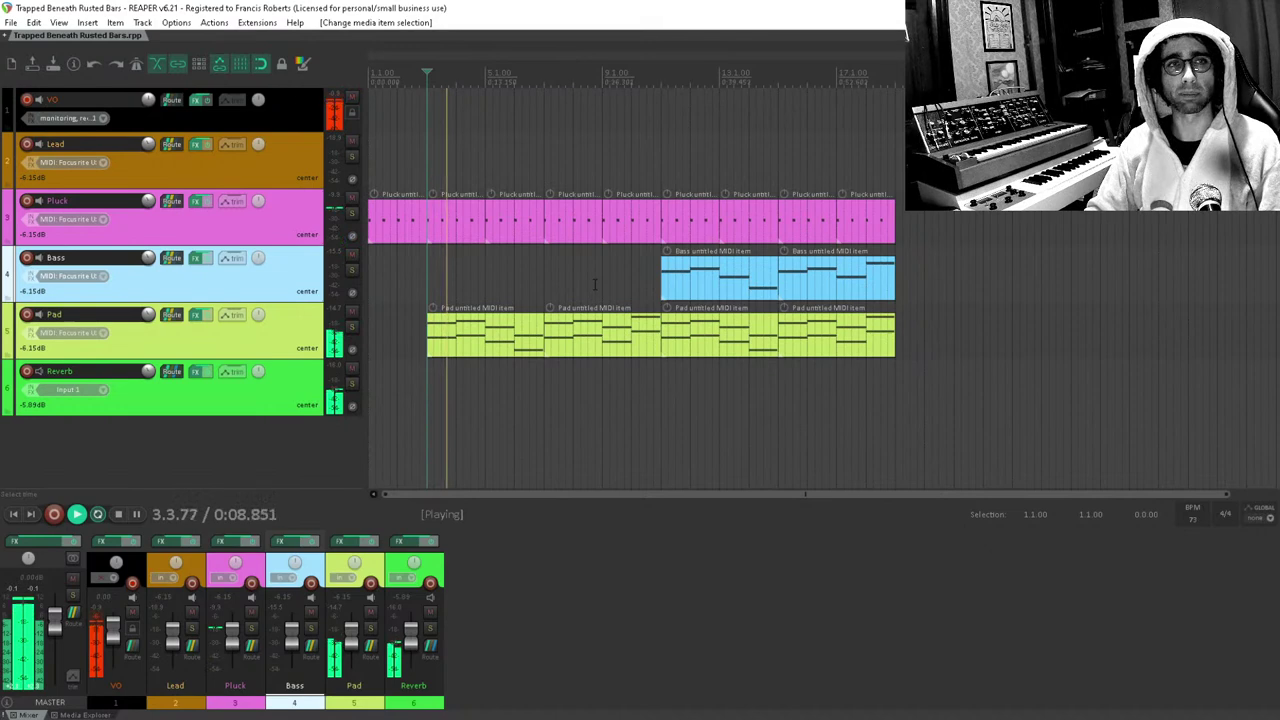
pyautogui.press('space')
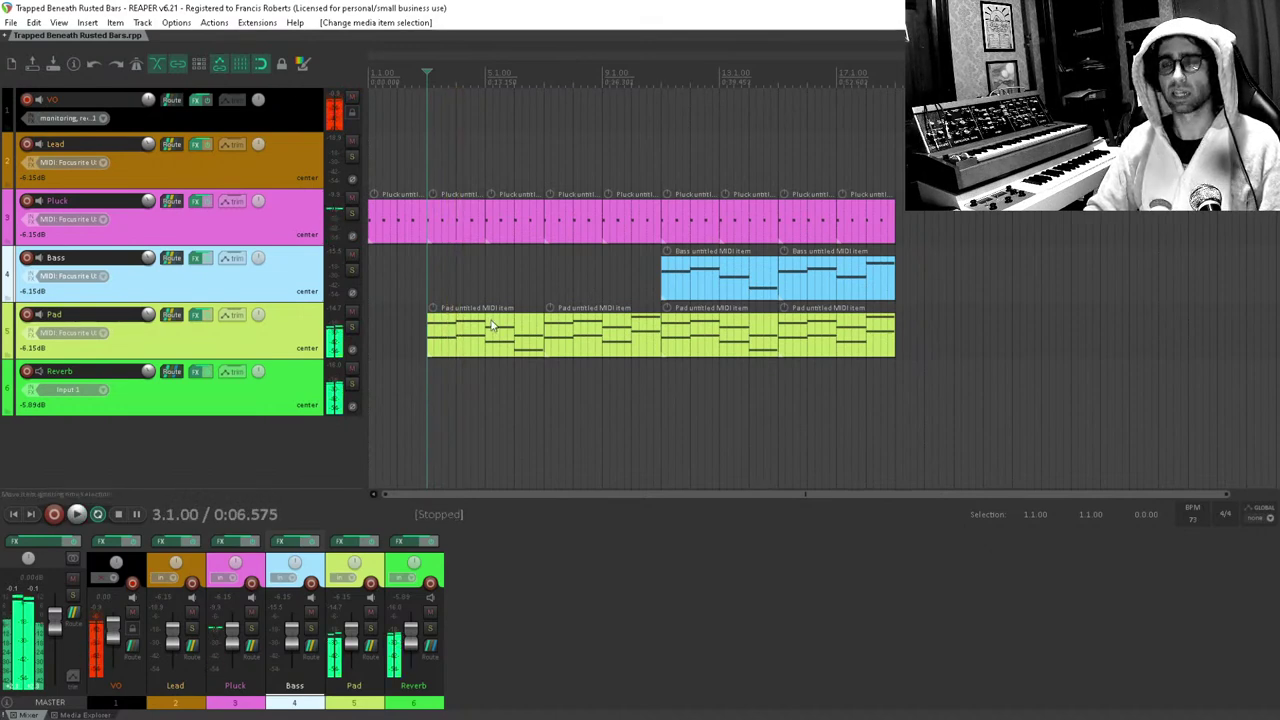
pyautogui.click(596, 277)
pyautogui.press('space')
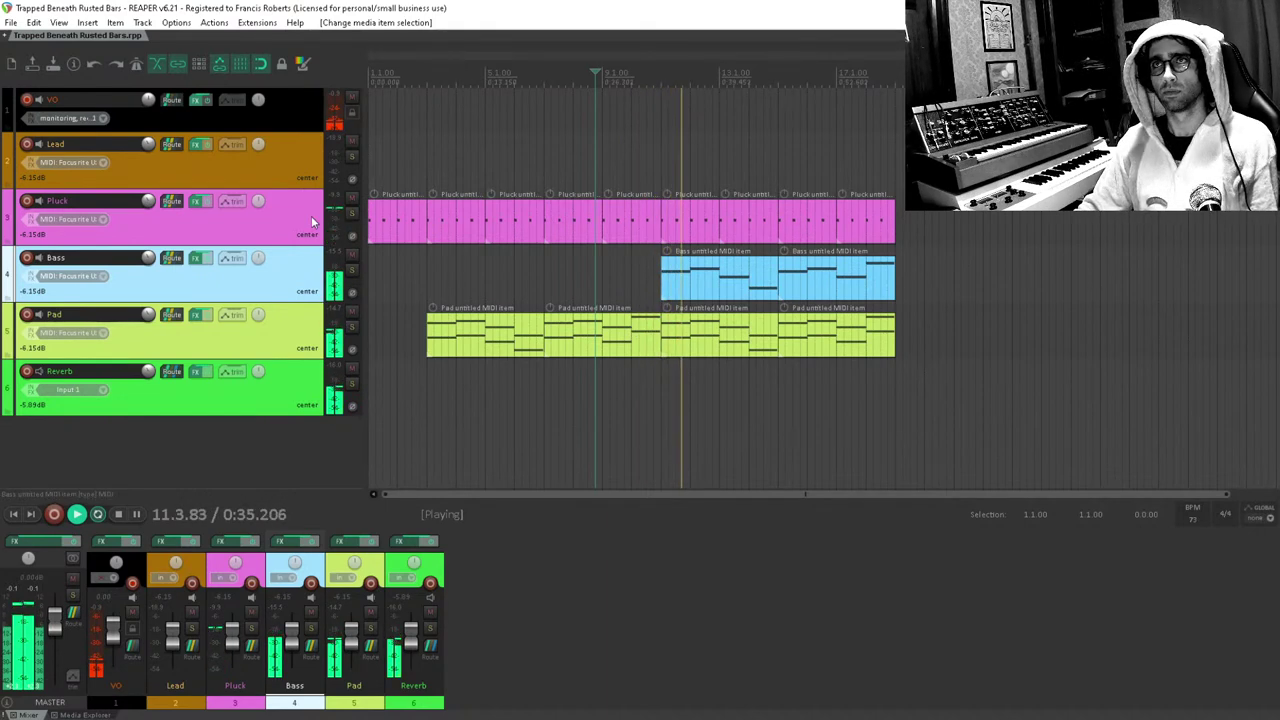
pyautogui.press('space')
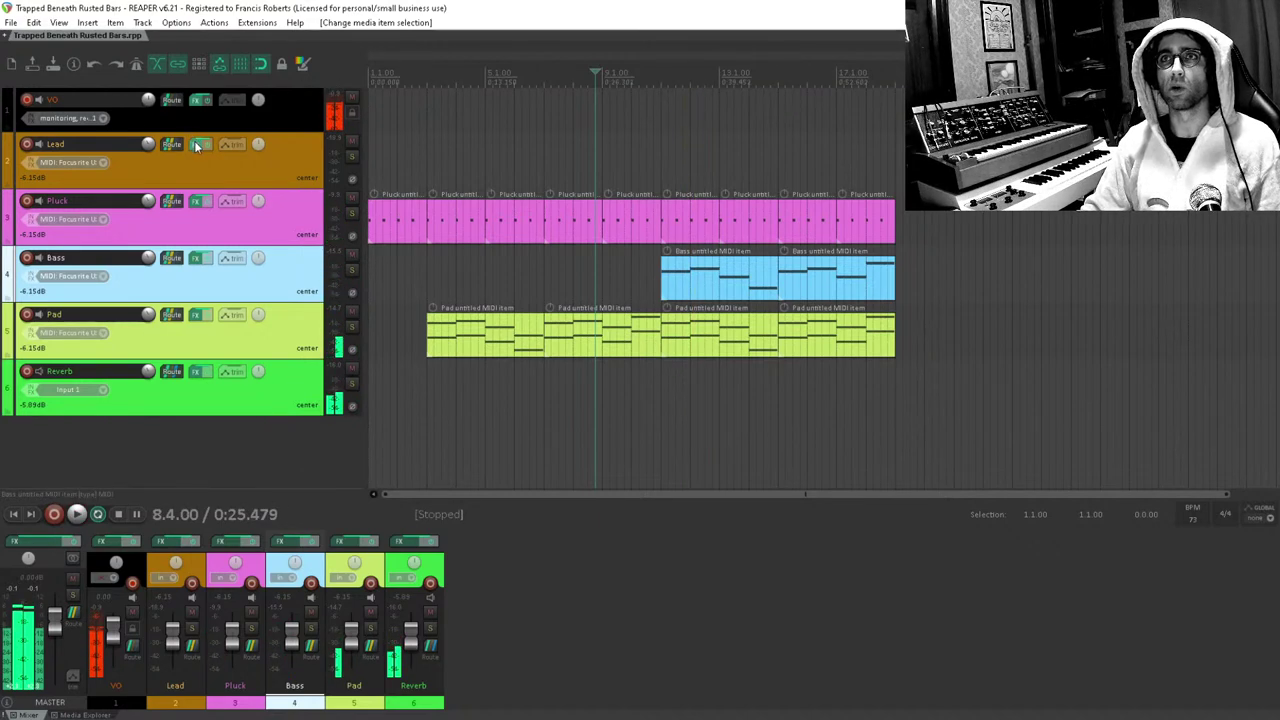
# Add the JS Moog 4-Pole Filter after ReaSynth on the Lead track and move its effects window clear of the tracks.
pyautogui.click(198, 145)
pyautogui.doubleClick(135, 175)
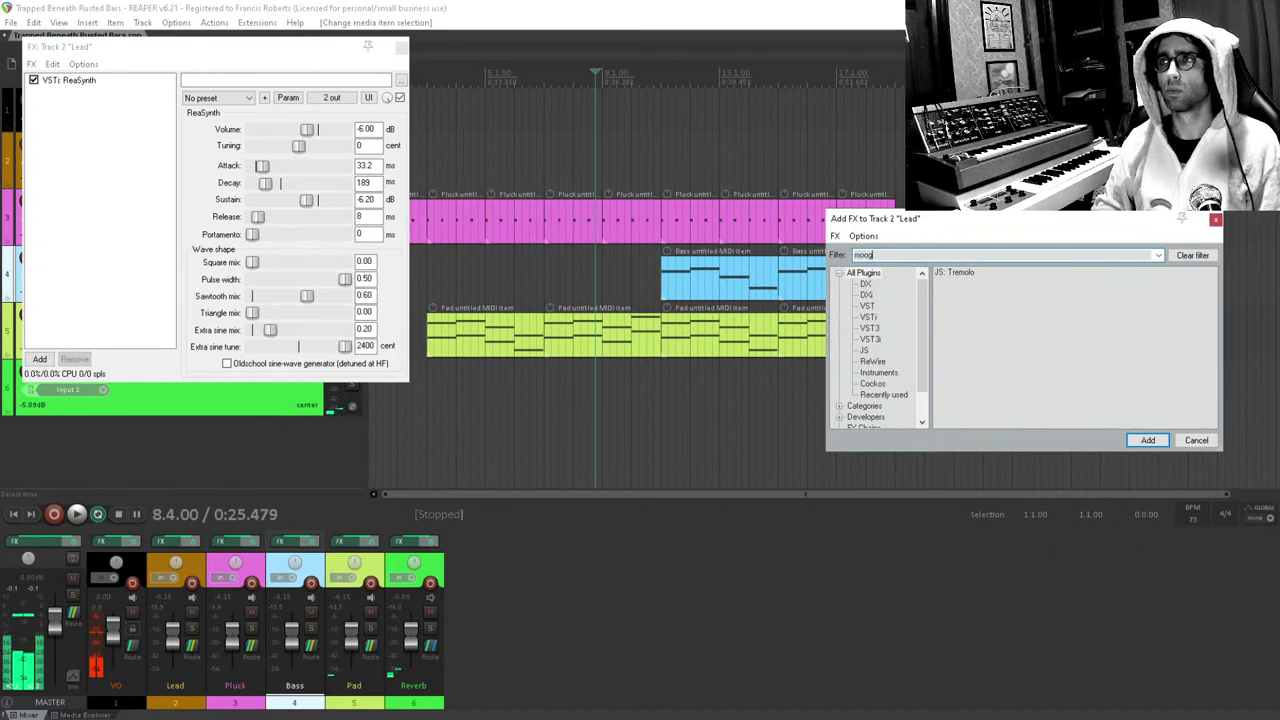
pyautogui.press('Return')
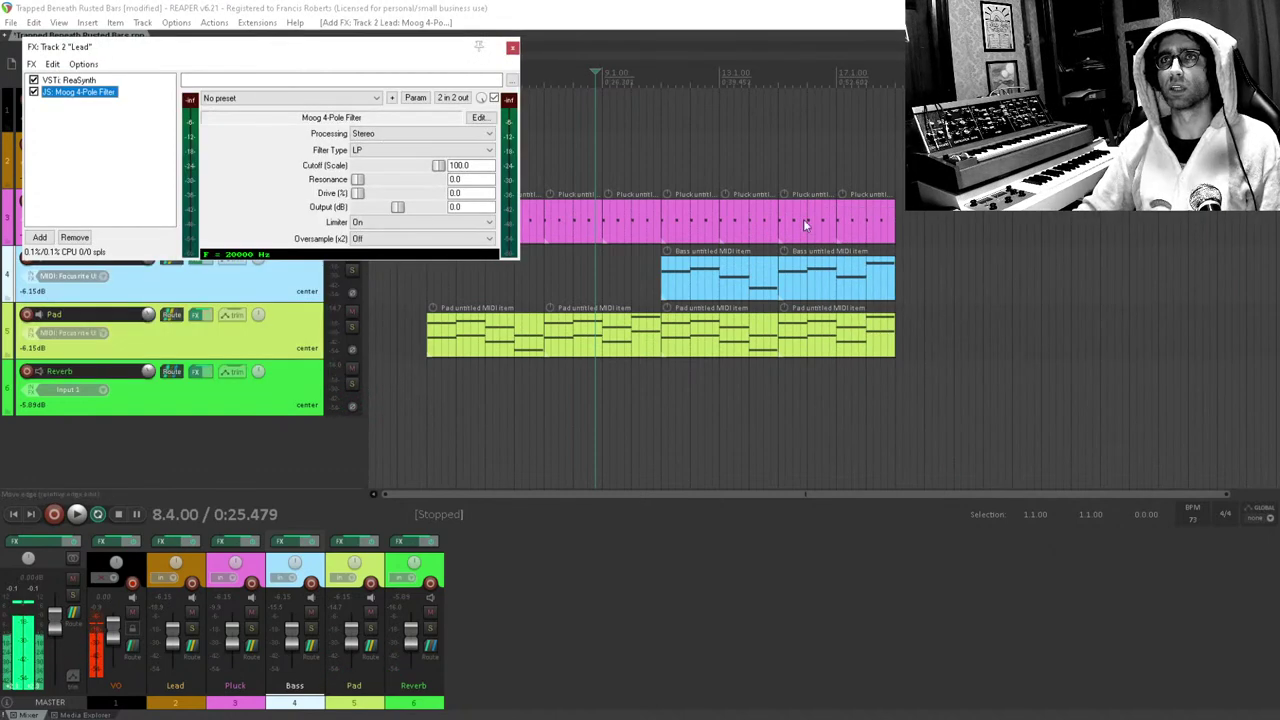
pyautogui.moveTo(308, 54); pyautogui.dragTo(697, 421)
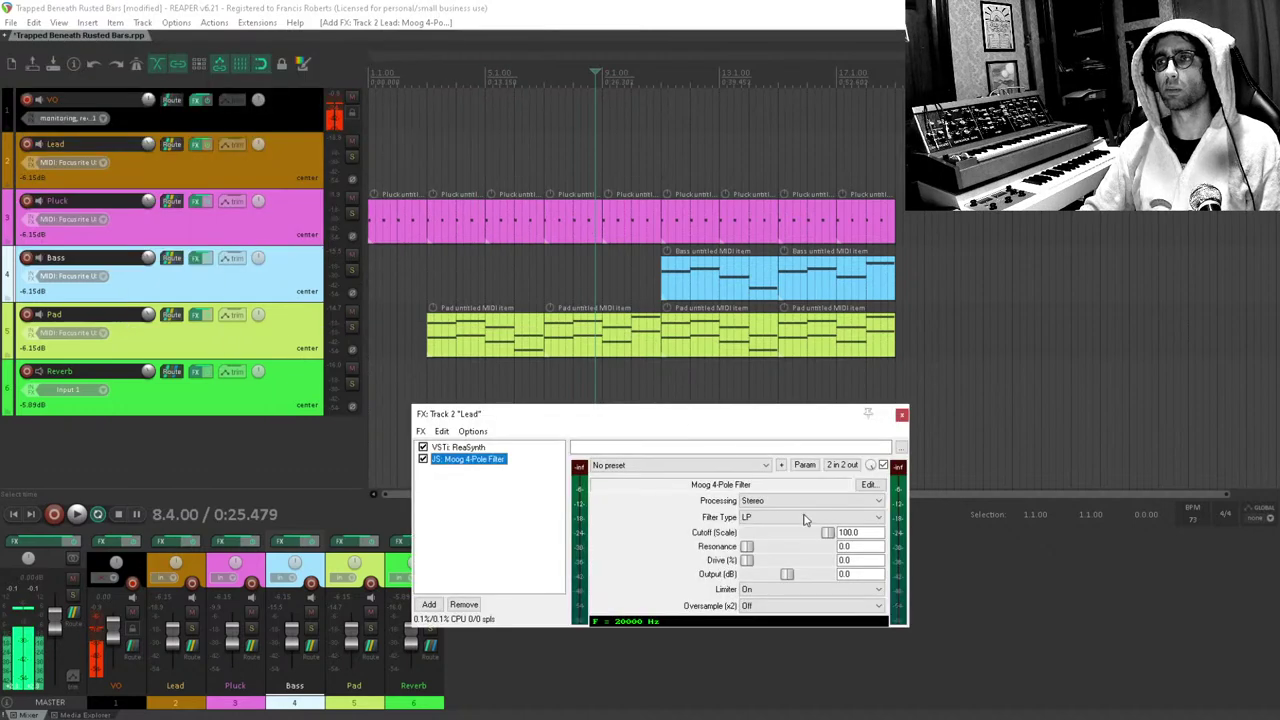
# Record-arm the Lead track and set its Moog filter's resonance to 0.581 and cutoff to 57.2.
pyautogui.moveTo(748, 547); pyautogui.dragTo(785, 550)
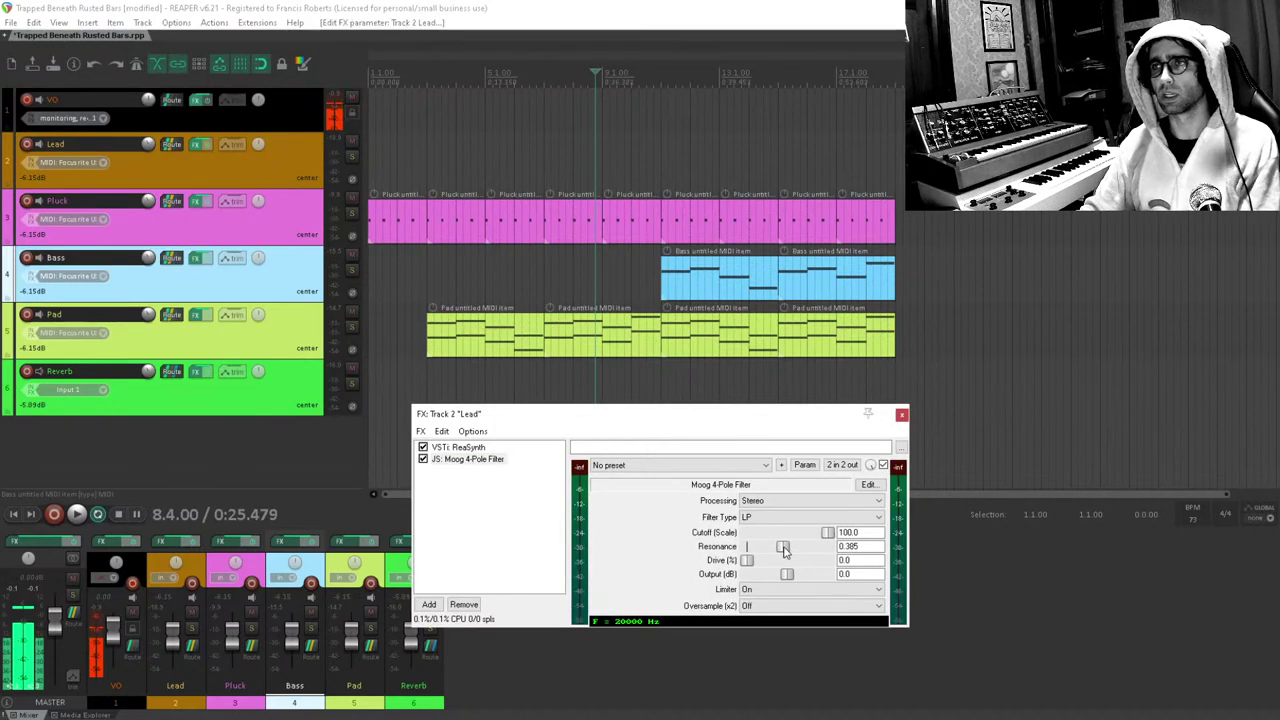
pyautogui.click(27, 144)
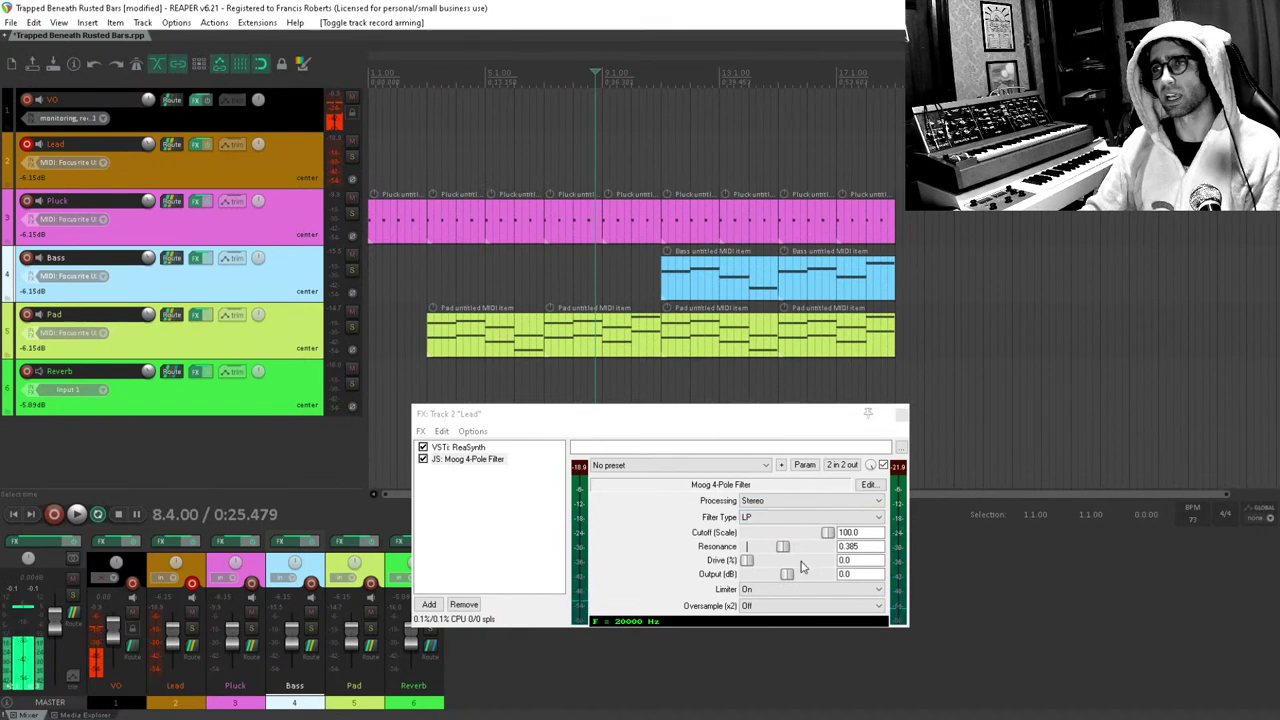
pyautogui.moveTo(783, 548); pyautogui.dragTo(798, 552)
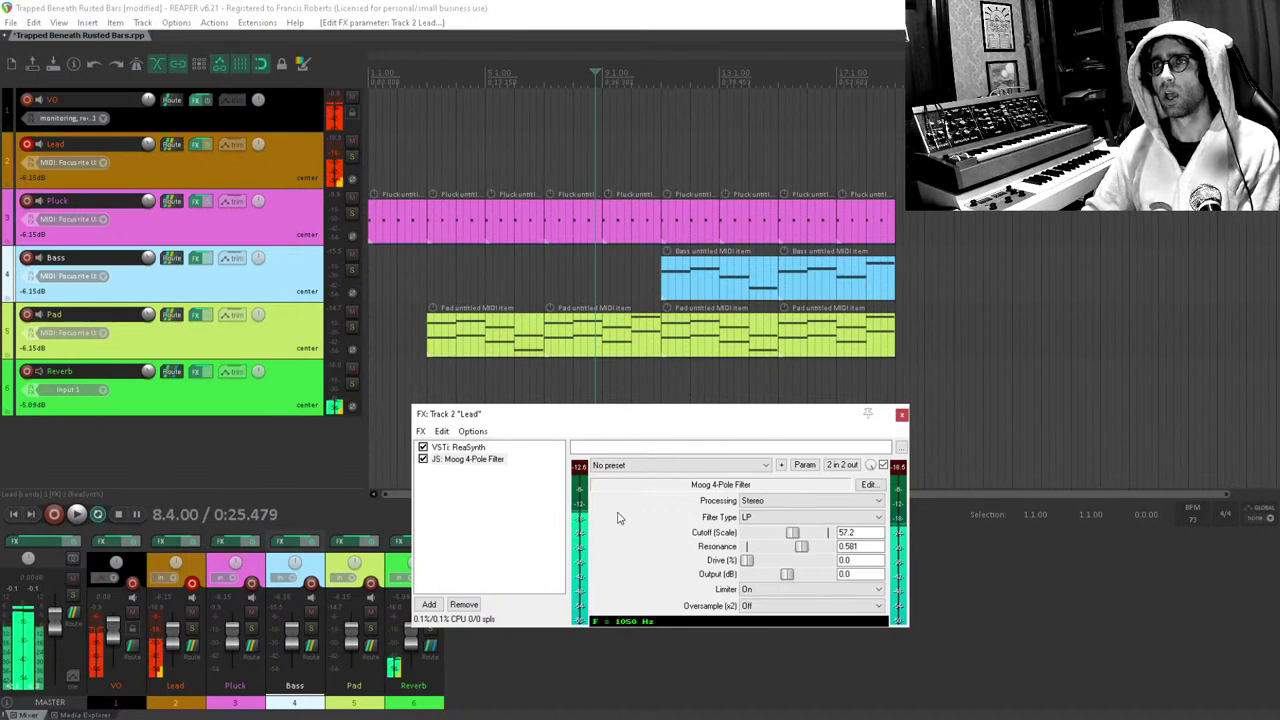
# Modulate the Lead filter's cutoff by the channel 1+2 audio signal with baseline 50, attack 119 ms and release 207 ms, and close the windows.
pyautogui.click(803, 466)
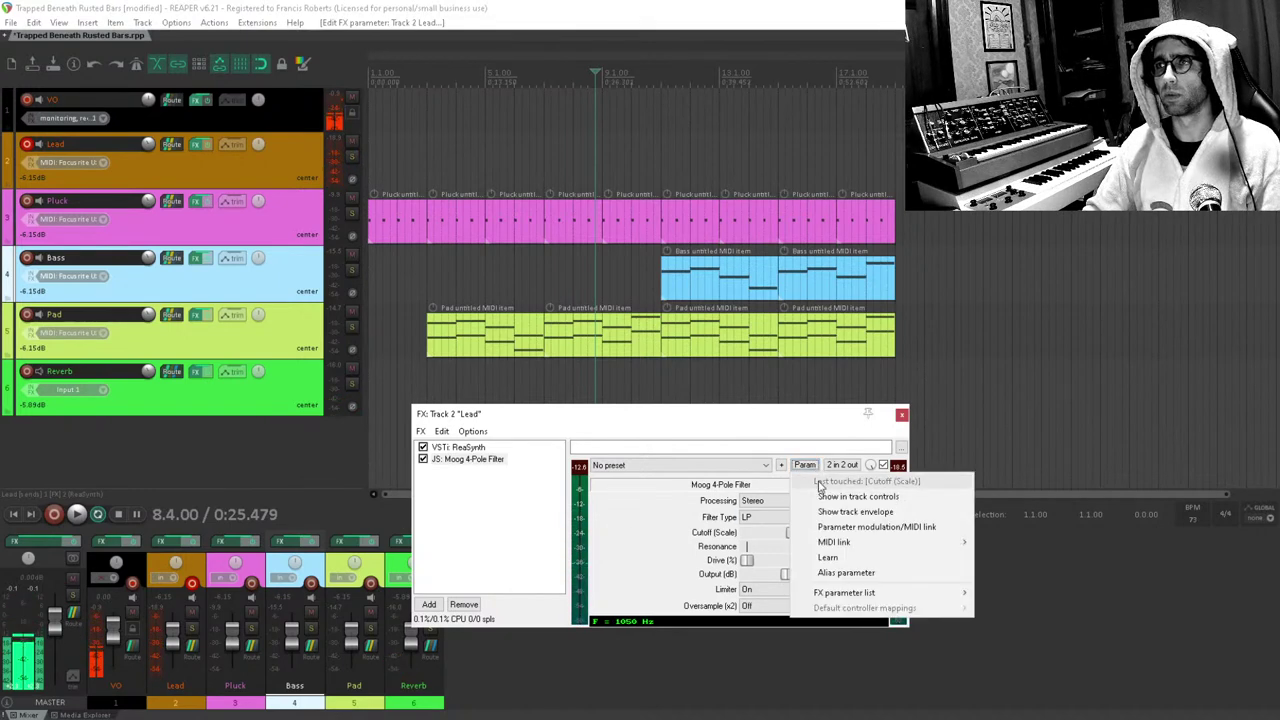
pyautogui.click(869, 528)
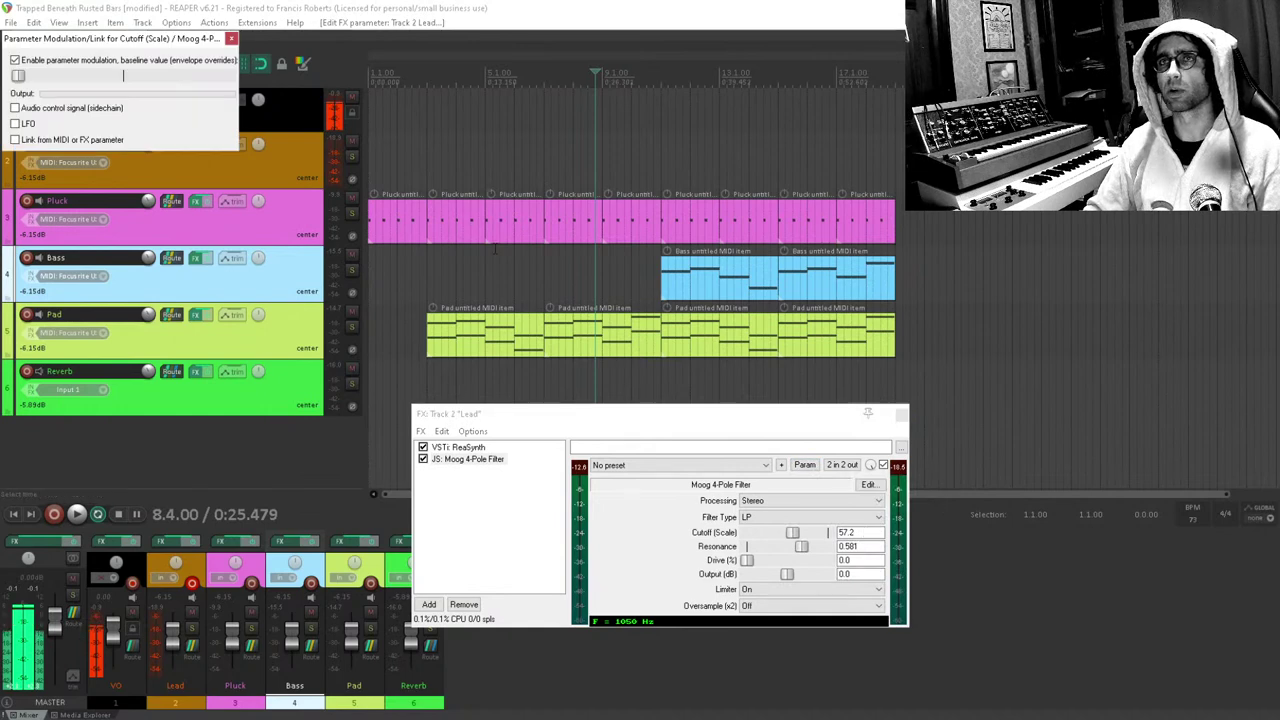
pyautogui.click(50, 109)
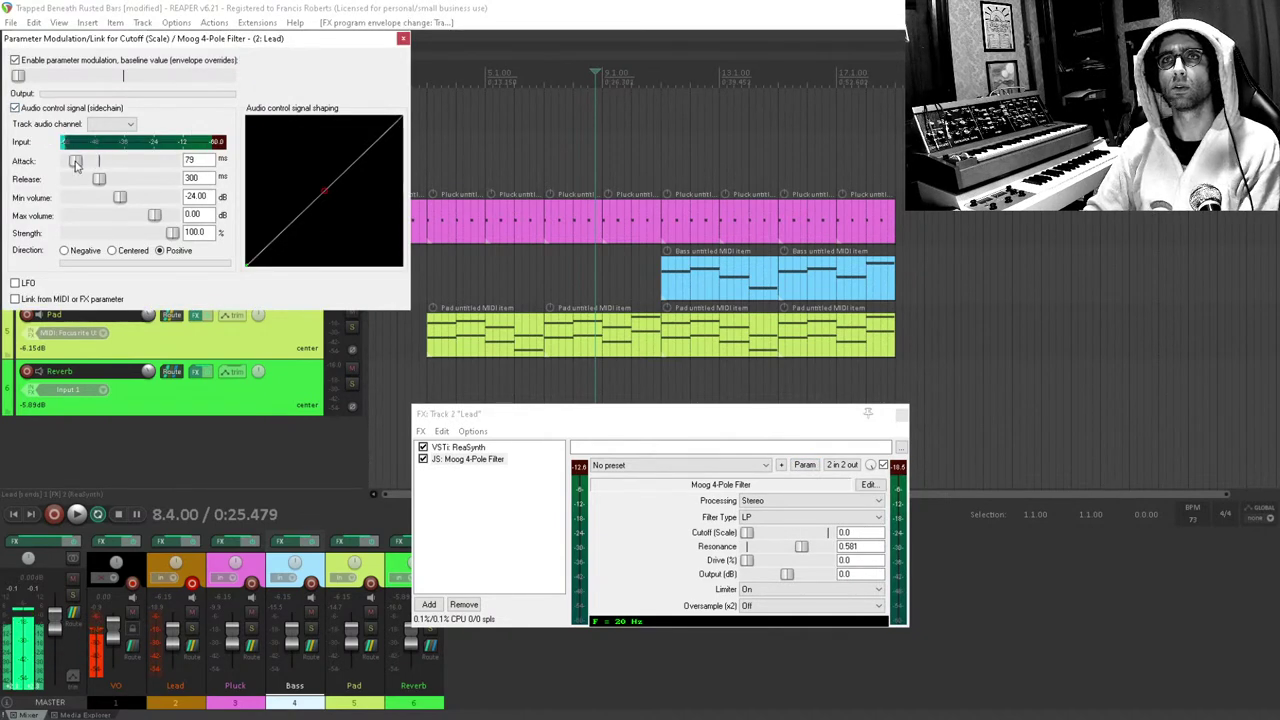
pyautogui.moveTo(80, 165); pyautogui.dragTo(83, 165)
pyautogui.click(112, 124)
pyautogui.click(118, 153)
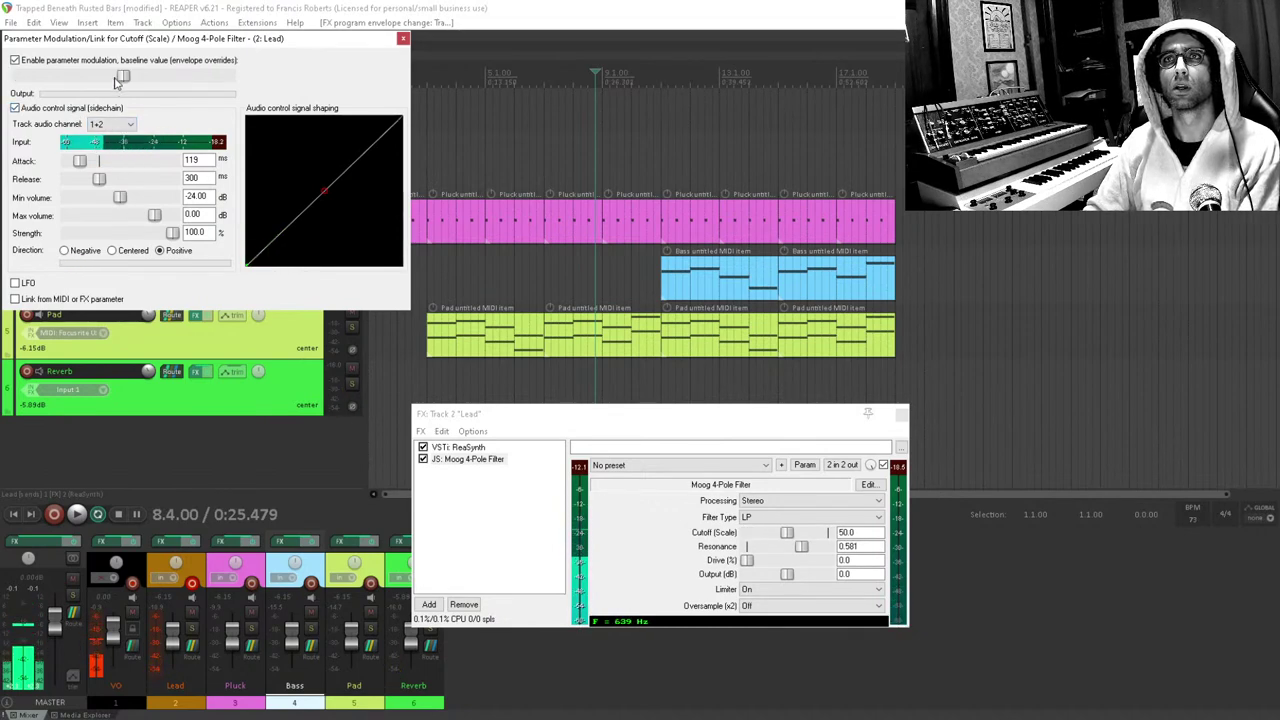
pyautogui.moveTo(104, 178); pyautogui.dragTo(96, 178)
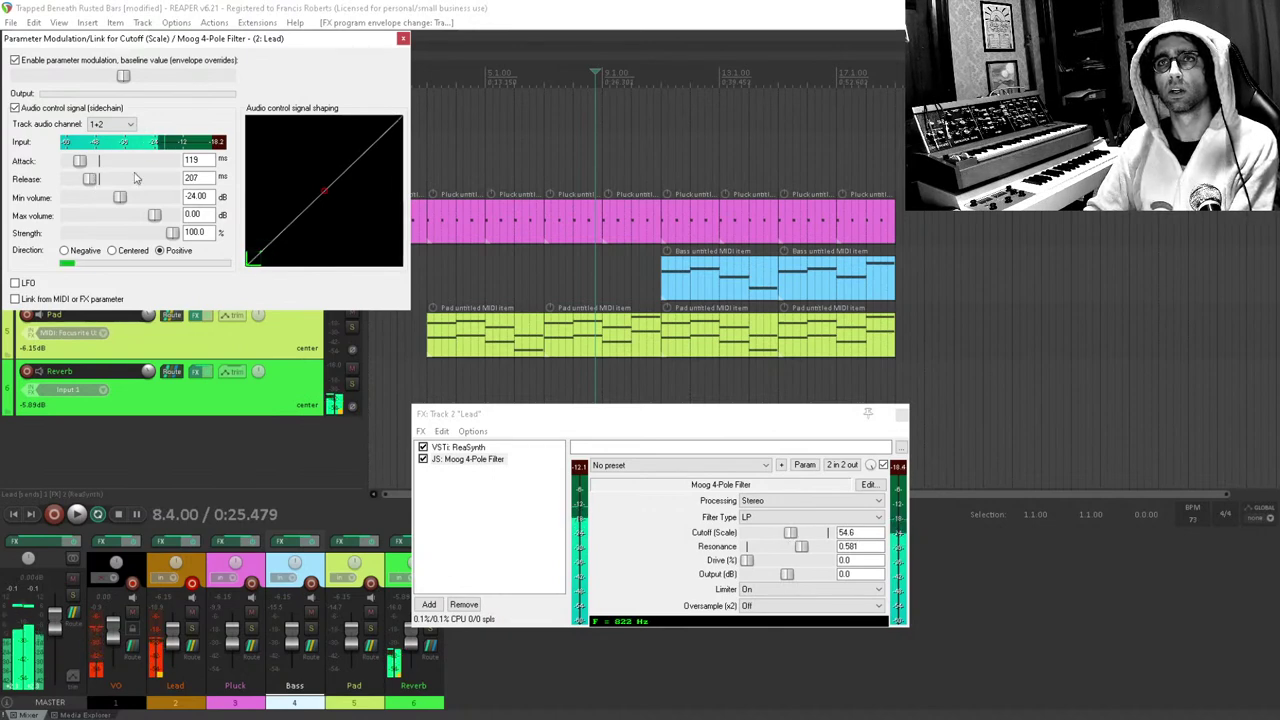
pyautogui.click(403, 41)
pyautogui.press('Escape')
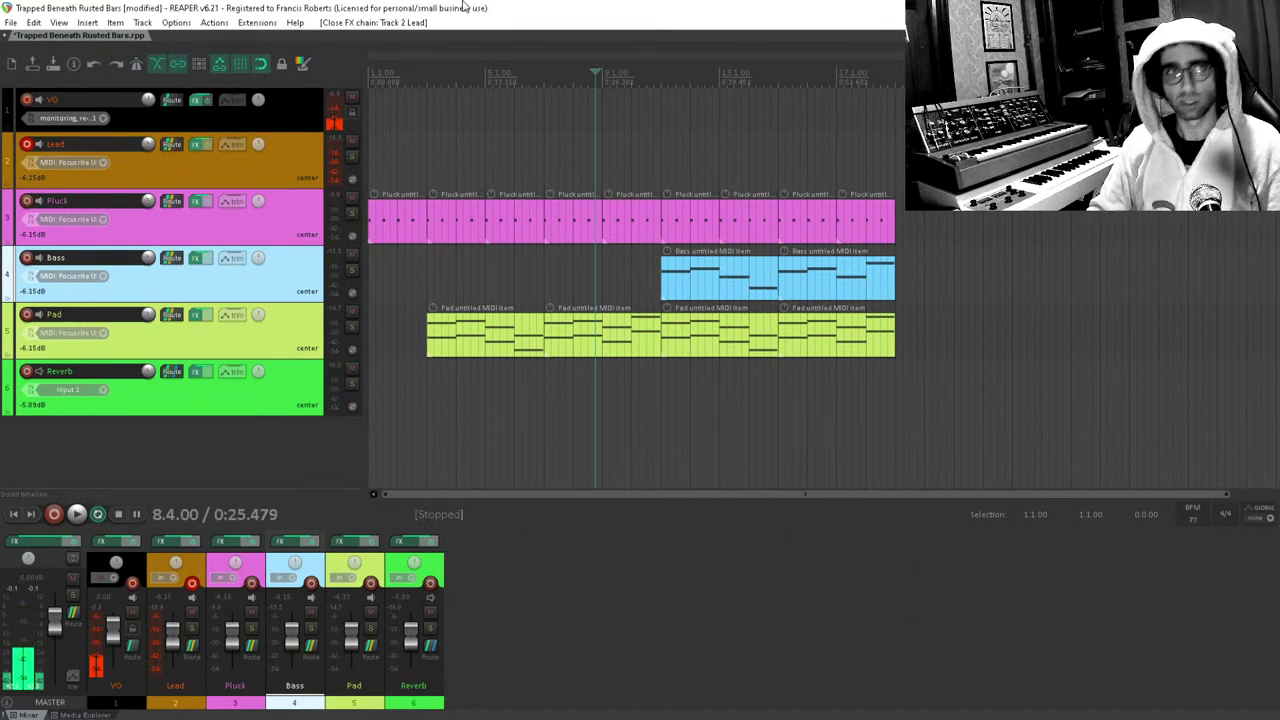
# Play the arrangement from bar 9 with the Lead track armed to try the lead sound over it, and stop.
pyautogui.click(668, 395)
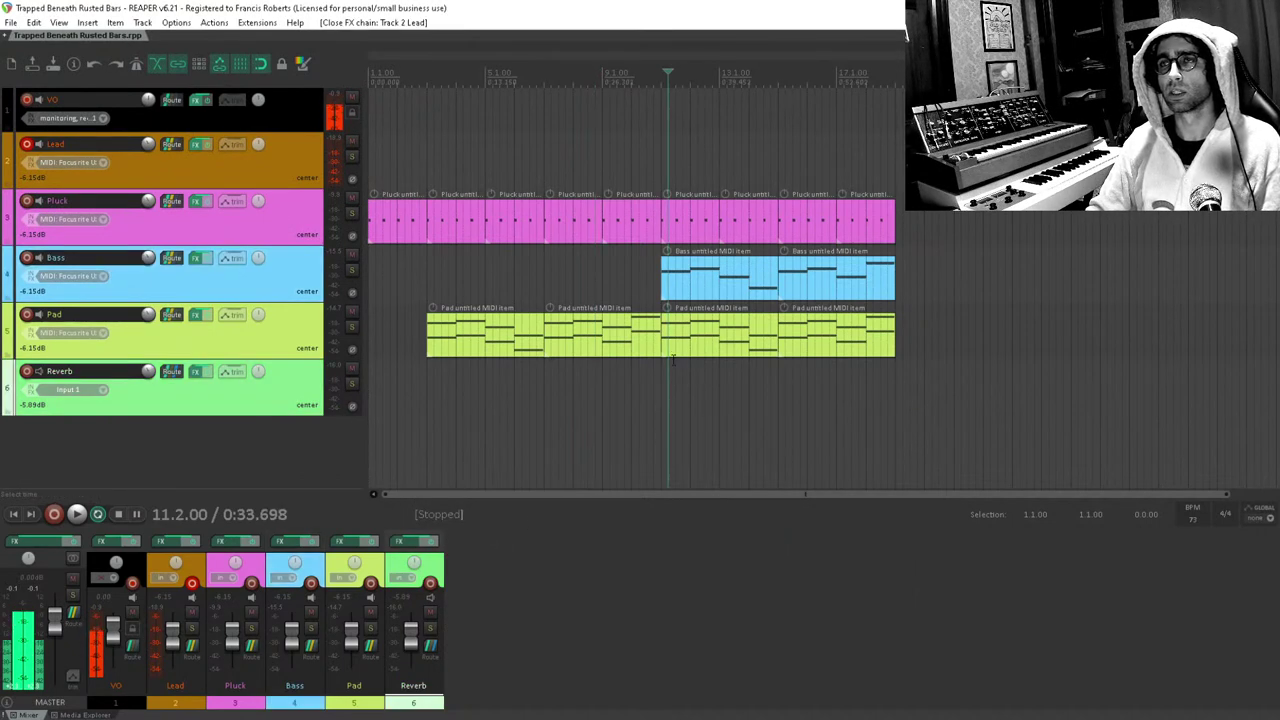
pyautogui.click(672, 162)
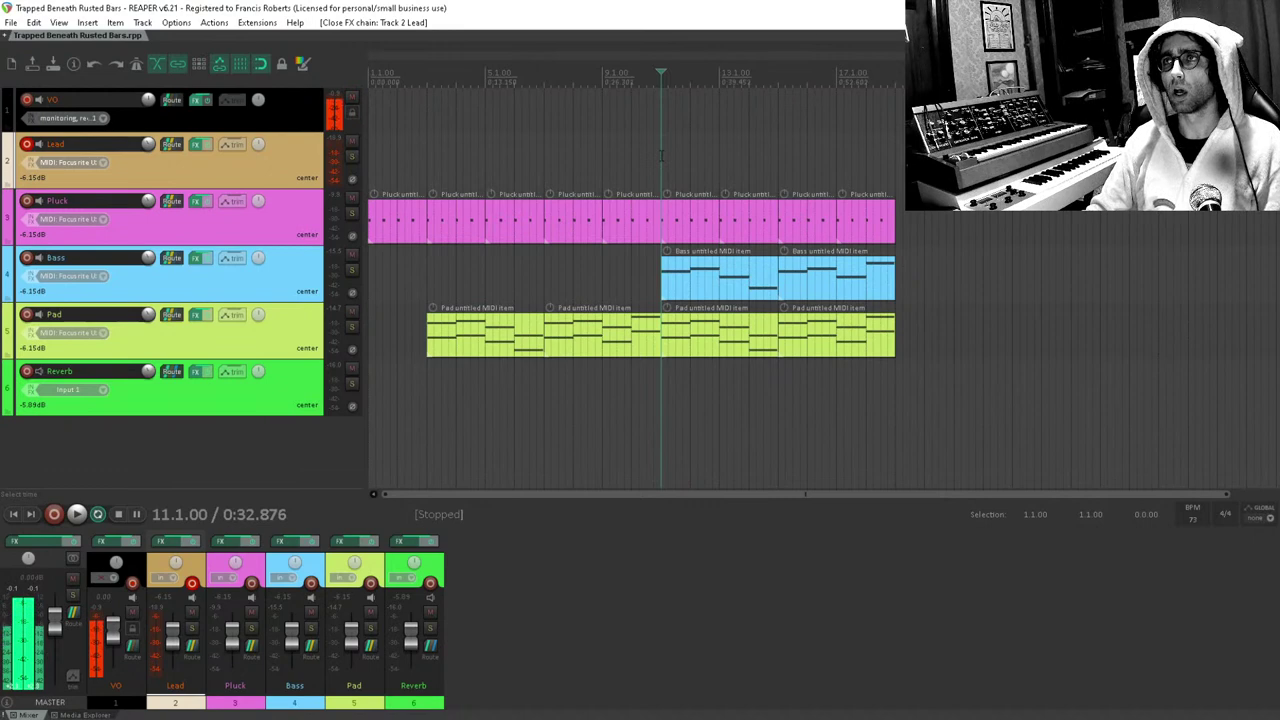
pyautogui.click(605, 160)
pyautogui.press('space')
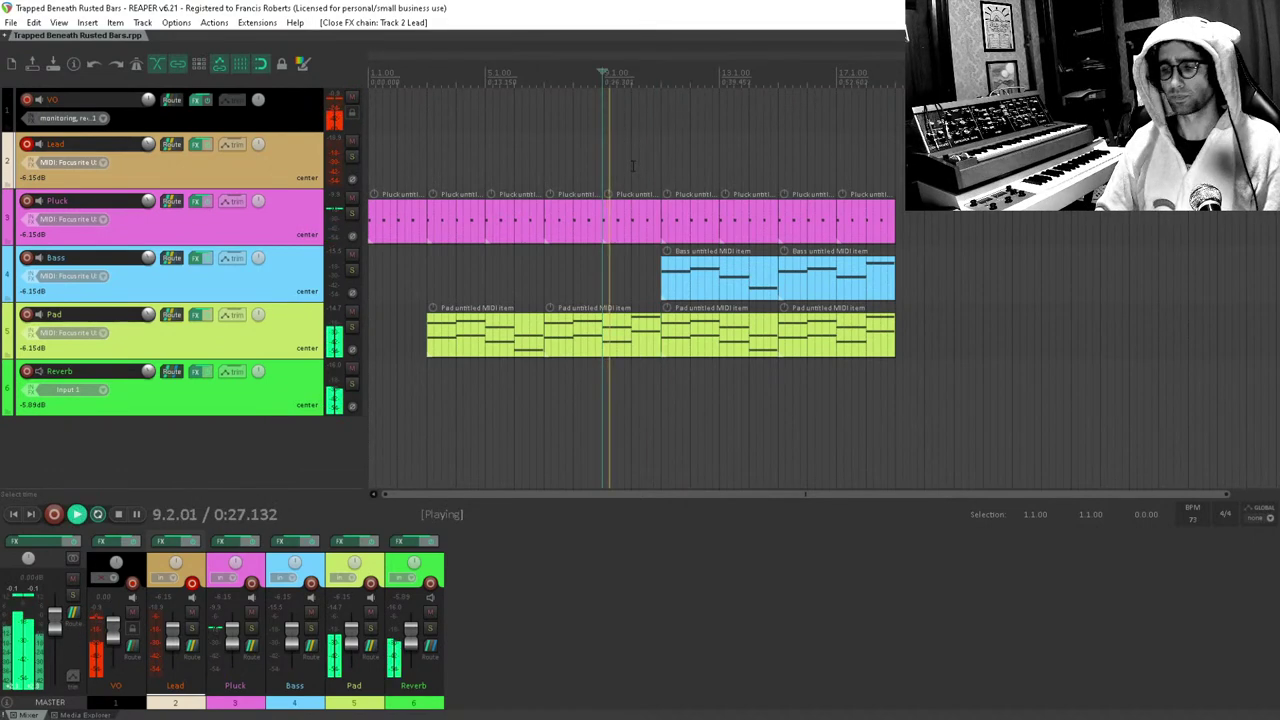
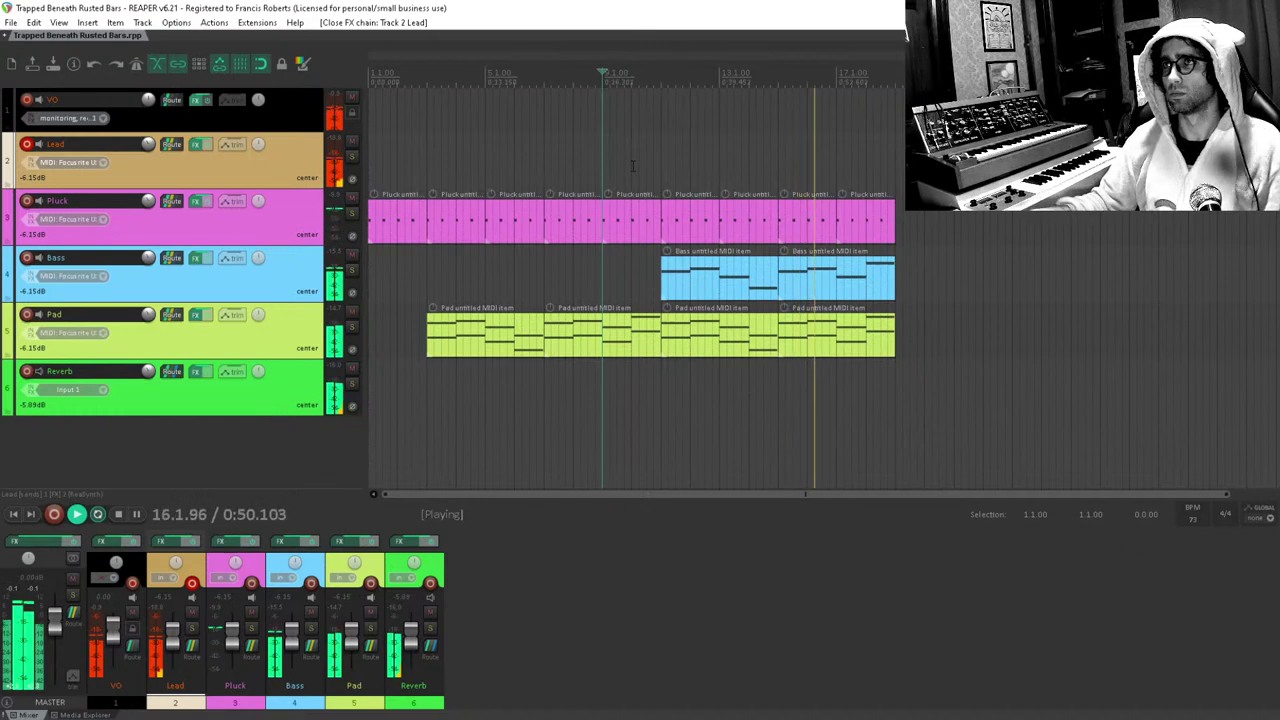
pyautogui.press('space')
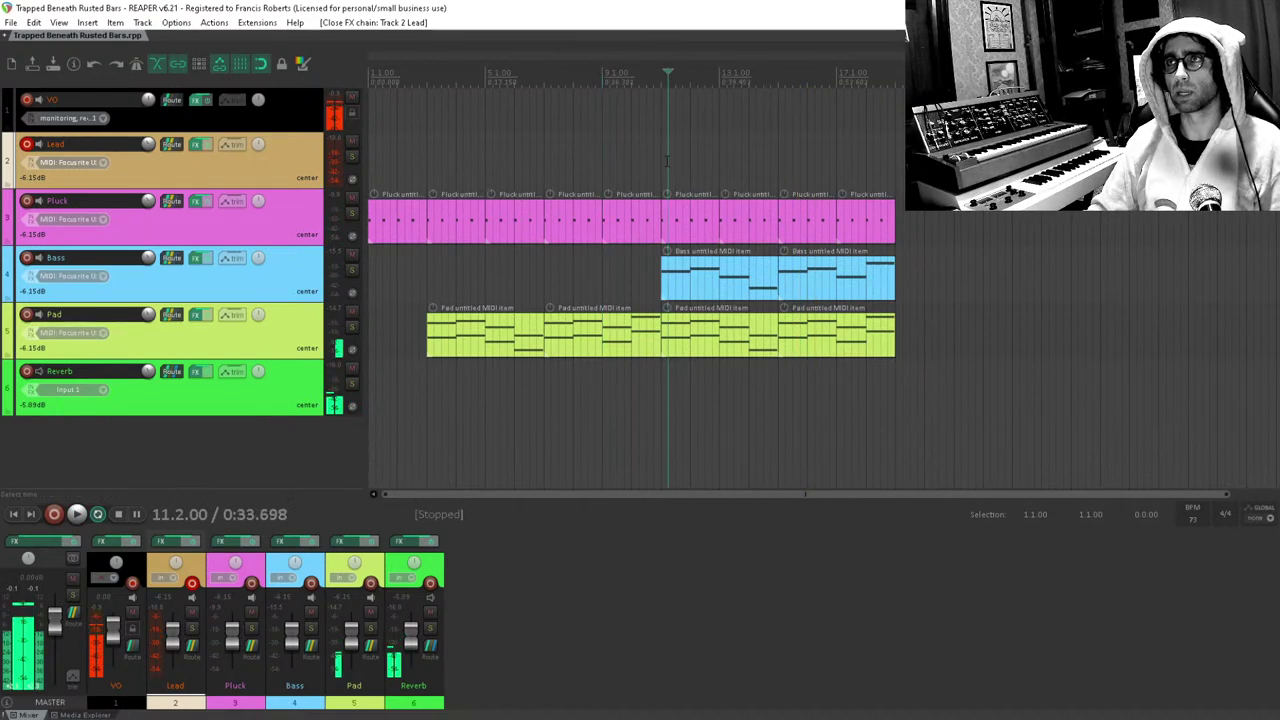
# Create a four-bar empty MIDI item on the Lead track from bar 11 to bar 15 and open it for note editing.
pyautogui.click(667, 160)
pyautogui.hscroll(1, 655, 197)
pyautogui.click(617, 152)
pyautogui.hscroll(2, 600, 190)
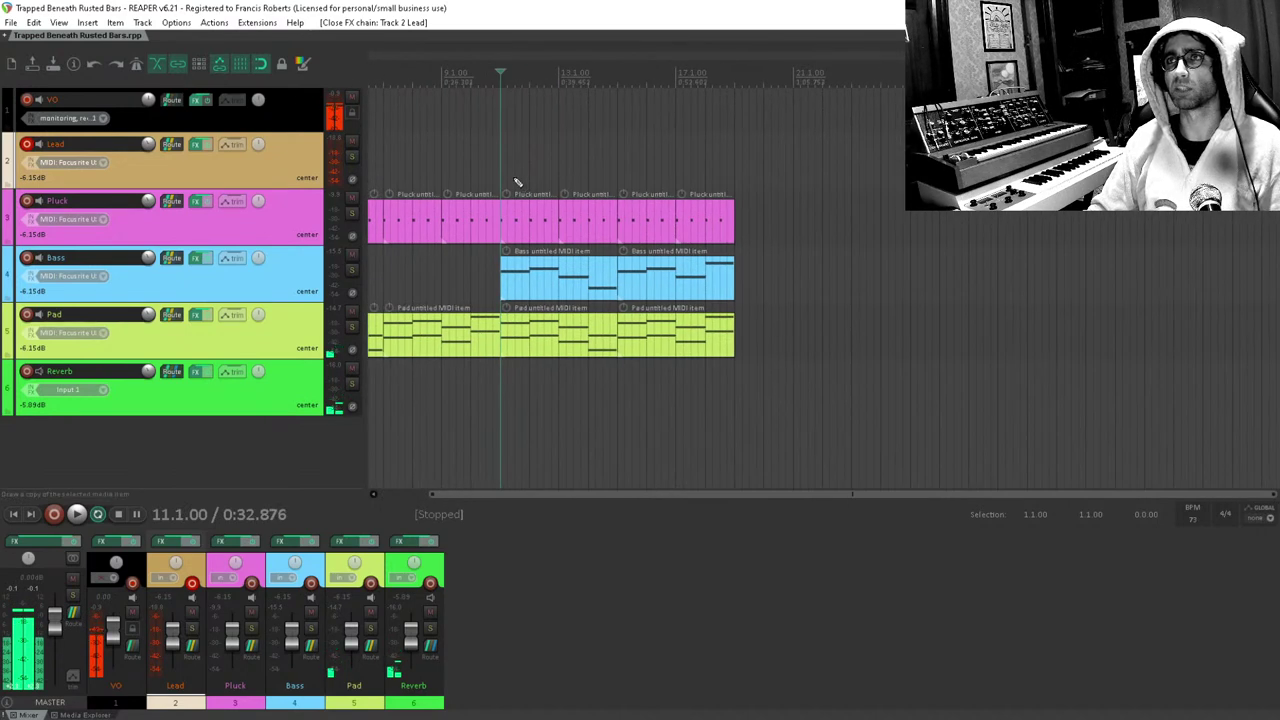
pyautogui.moveTo(503, 166)
pyautogui.mouseDown()
pyautogui.moveTo(743, 166)
pyautogui.moveTo(603, 177)
pyautogui.moveTo(617, 179)
pyautogui.mouseUp()
pyautogui.doubleClick(548, 159)
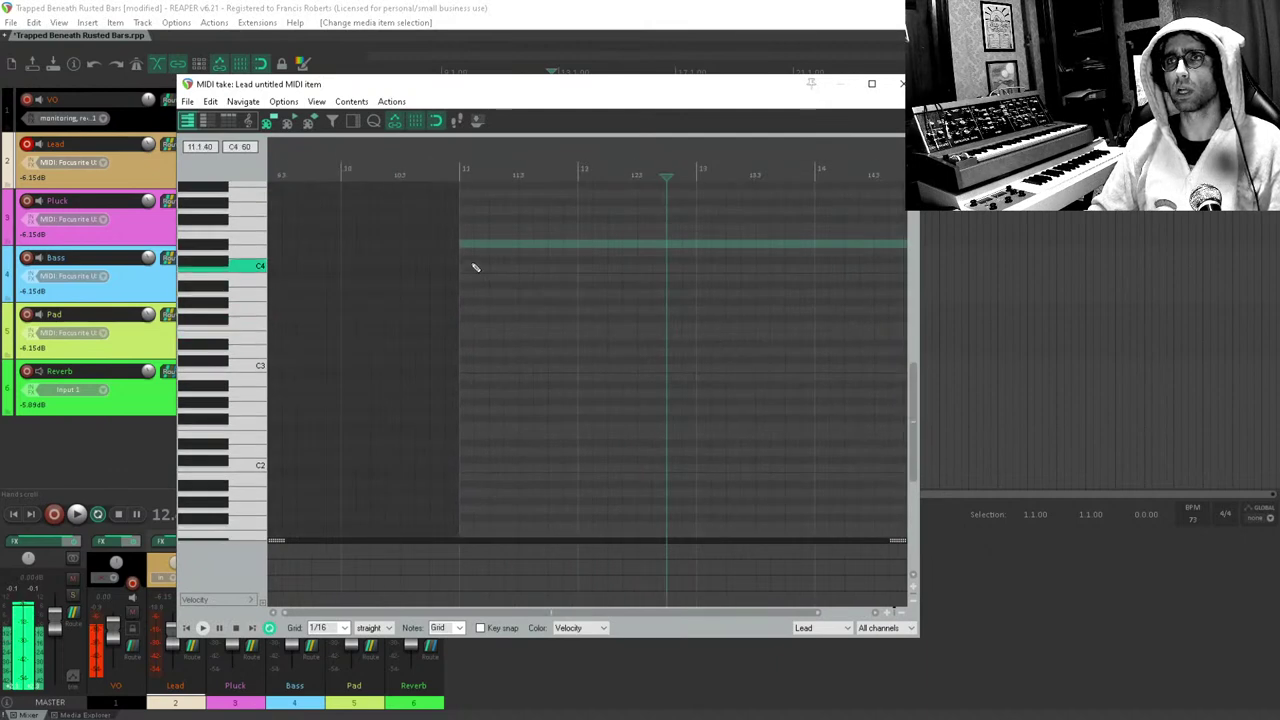
pyautogui.moveTo(476, 312)
pyautogui.mouseDown()
pyautogui.moveTo(538, 314)
pyautogui.moveTo(565, 212)
pyautogui.mouseUp()
pyautogui.click(420, 243)
pyautogui.press('space')
pyautogui.moveTo(458, 266); pyautogui.dragTo(434, 406)
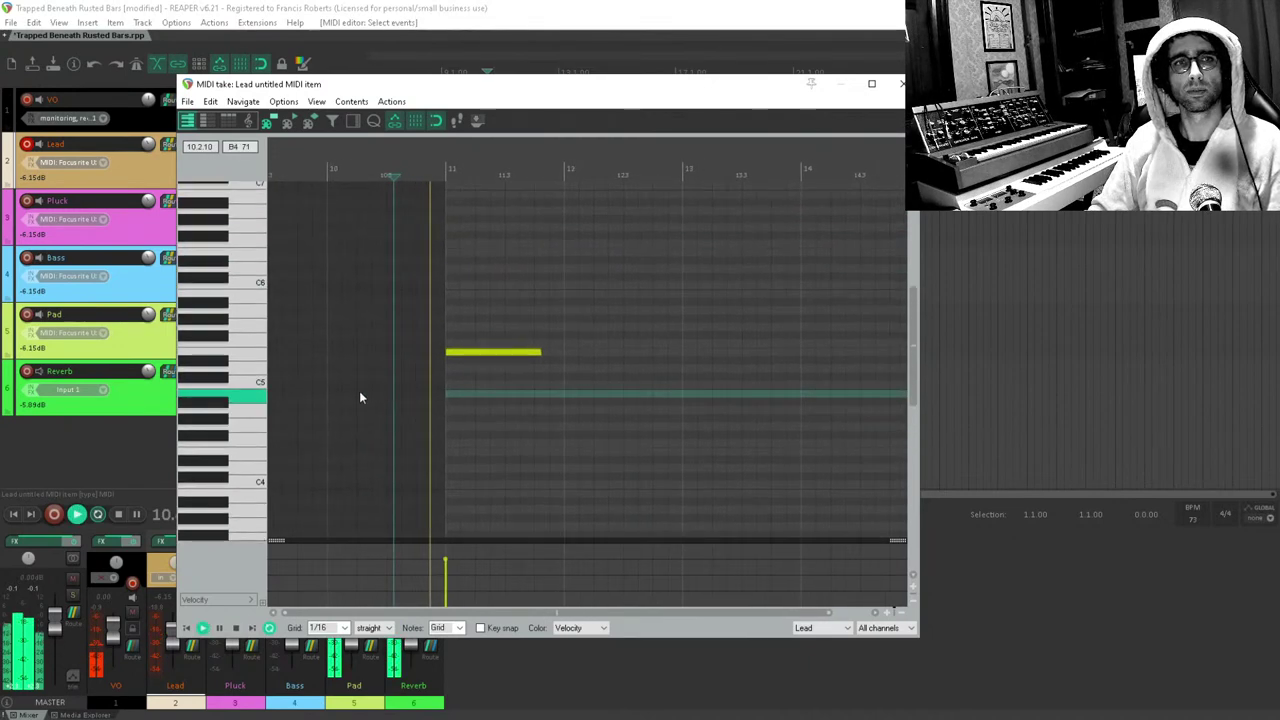
pyautogui.doubleClick(480, 352)
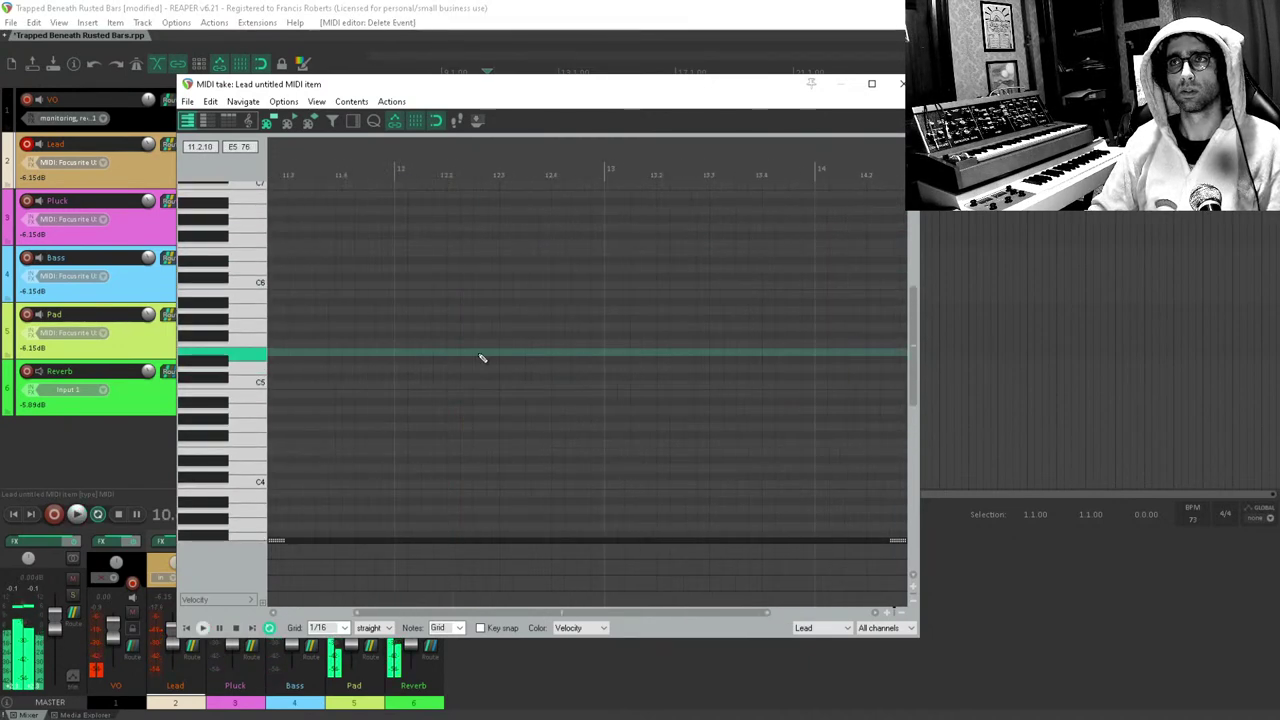
# Add one-beat notes E5, F5 and A5 on beats 2 to 4 of bar 11 and a two-beat G5 at bar 12.
pyautogui.moveTo(474, 358); pyautogui.dragTo(593, 367)
pyautogui.scroll(1, 565, 367)
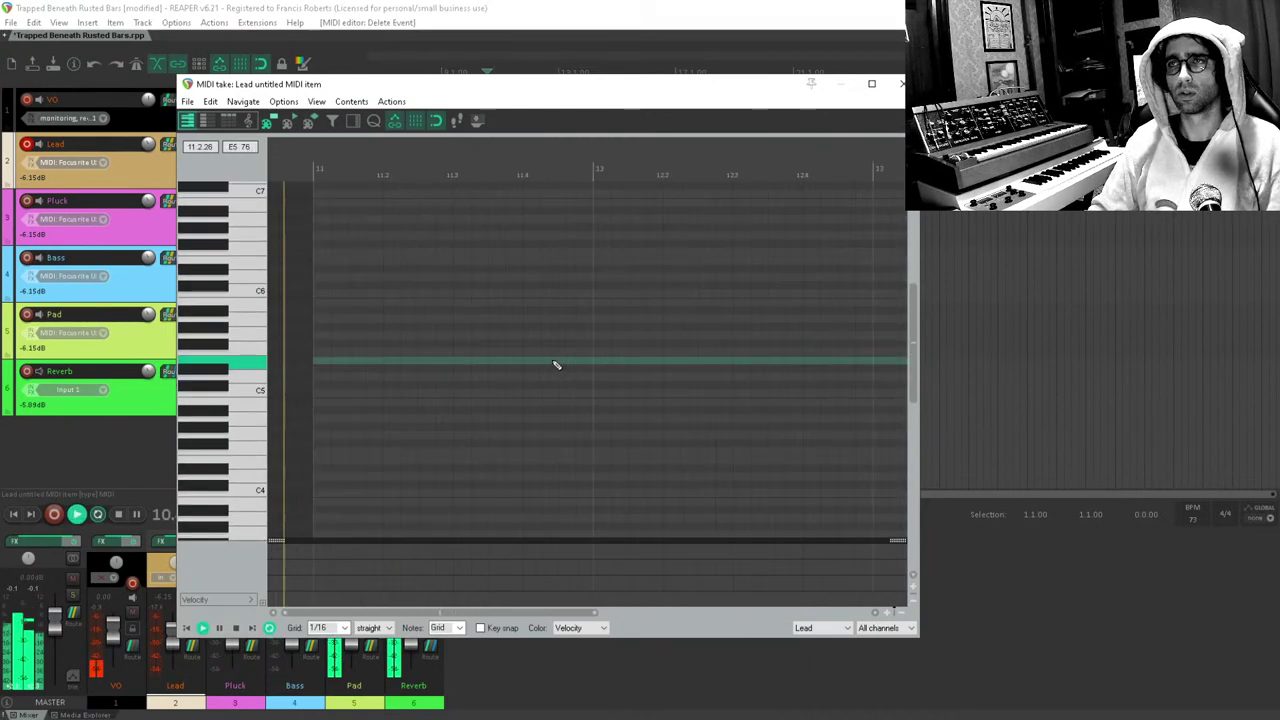
pyautogui.moveTo(391, 361); pyautogui.dragTo(452, 360)
pyautogui.click(461, 353)
pyautogui.moveTo(522, 320); pyautogui.dragTo(586, 320)
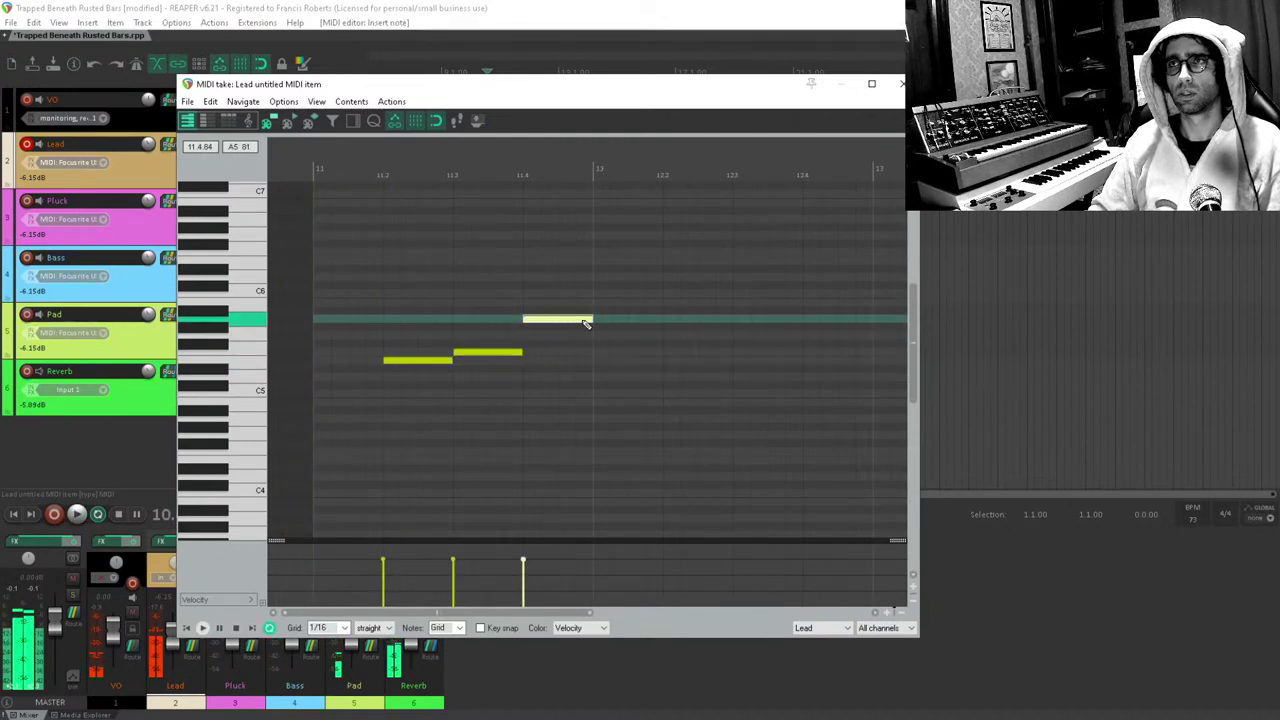
pyautogui.press('space')
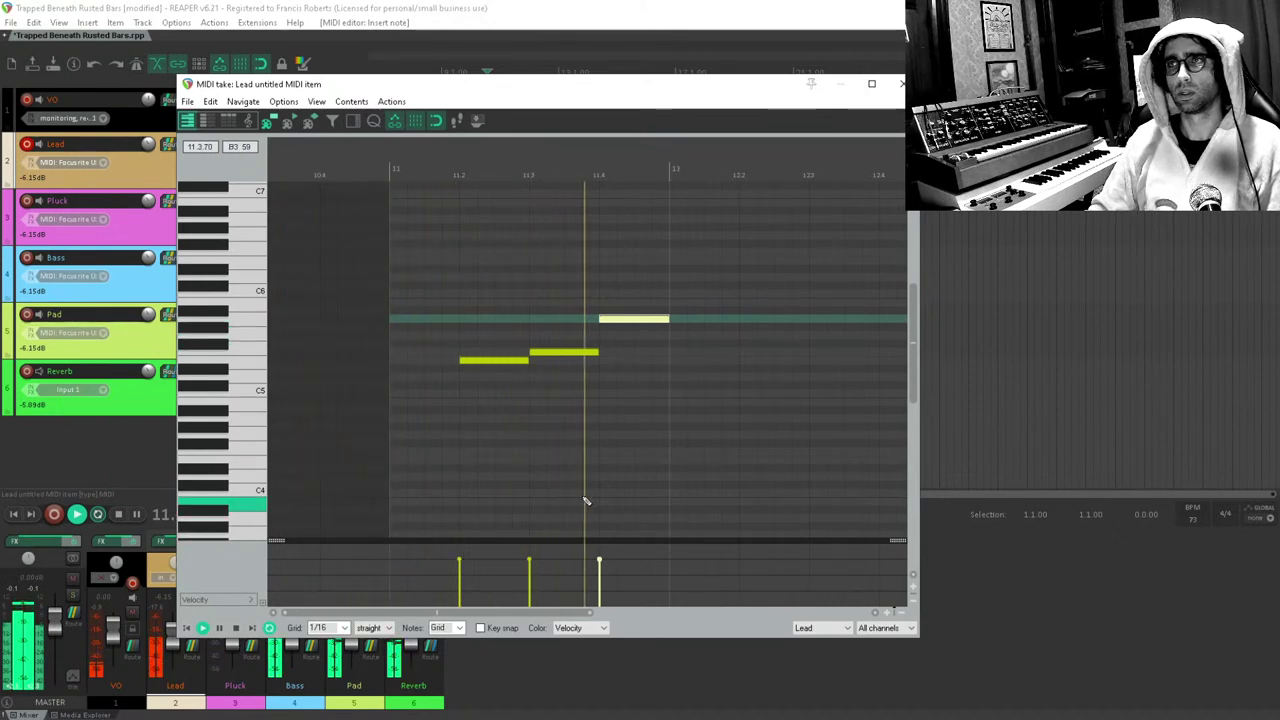
pyautogui.moveTo(674, 337); pyautogui.dragTo(808, 339)
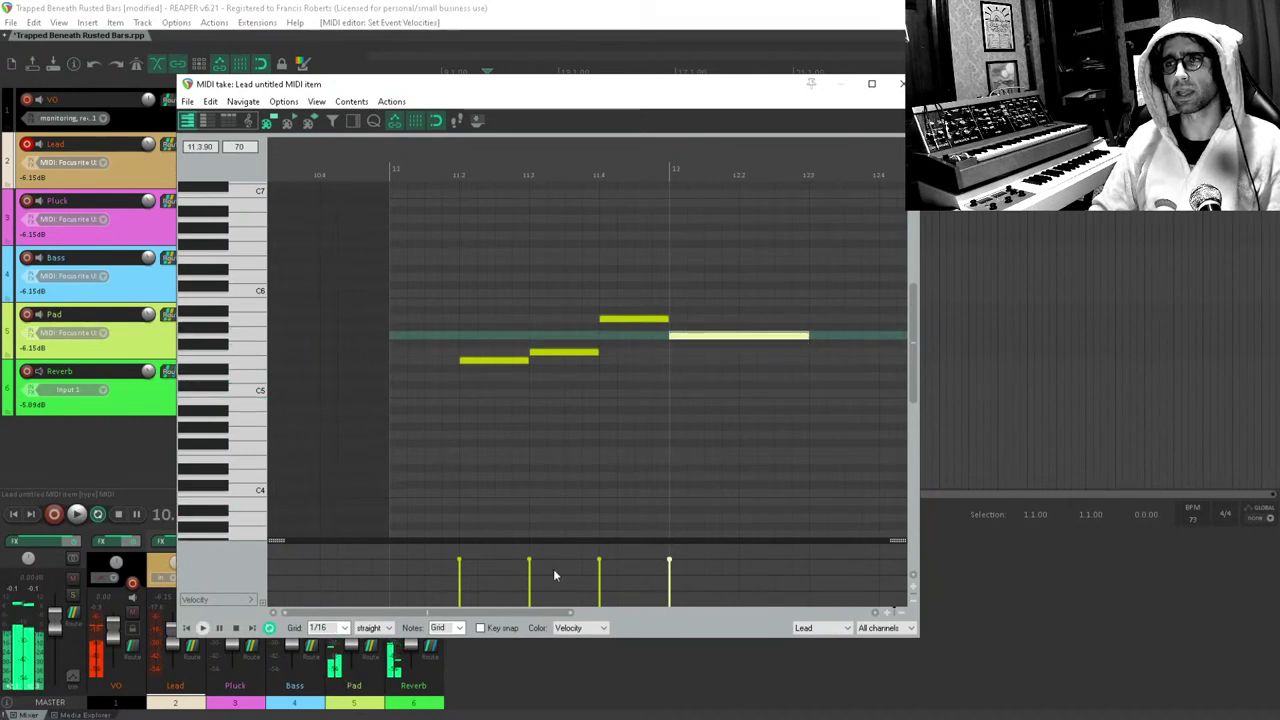
# Lower the velocities of the first four Lead notes to about 64–68 and play them back.
pyautogui.moveTo(443, 547); pyautogui.dragTo(669, 575)
pyautogui.moveTo(440, 263); pyautogui.dragTo(894, 452)
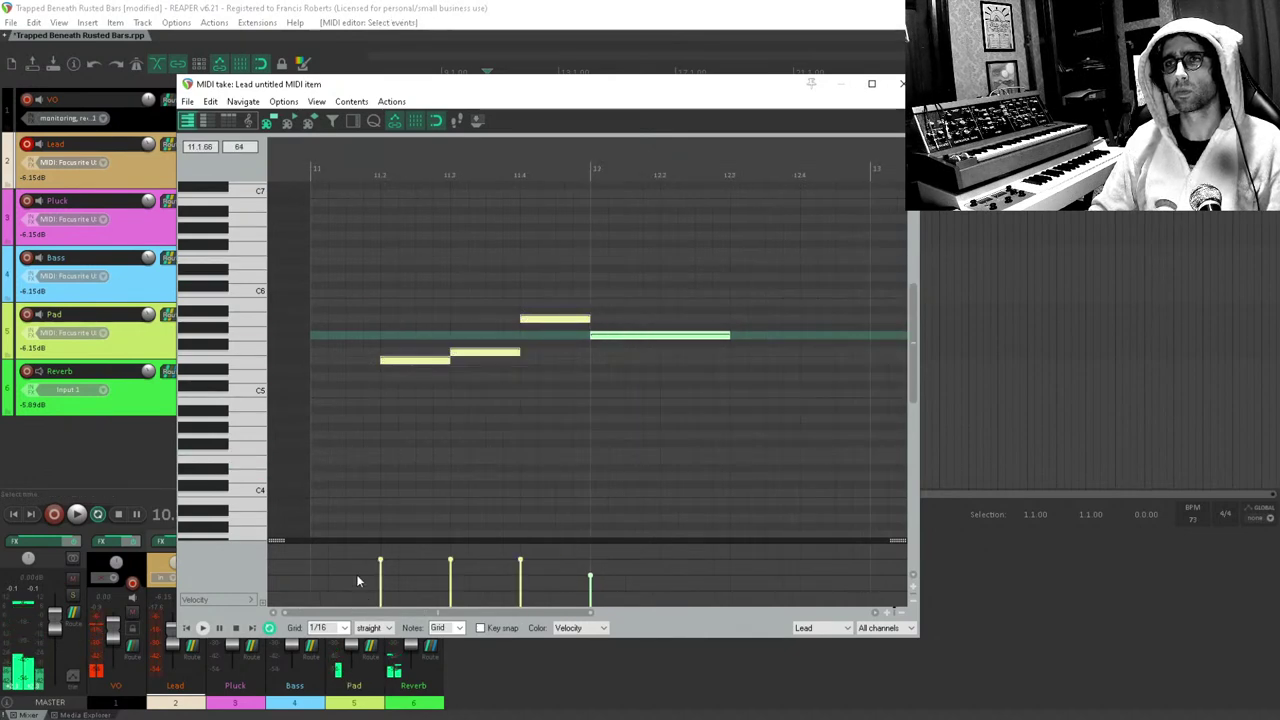
pyautogui.click(568, 577)
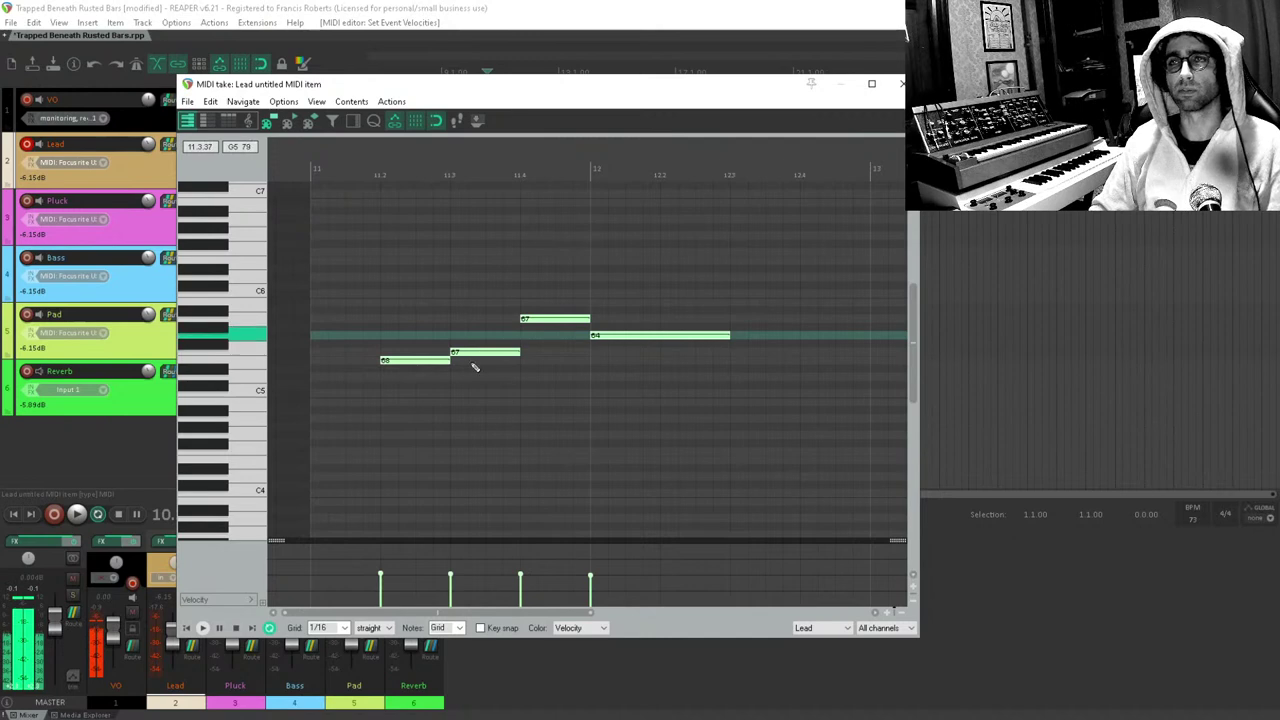
pyautogui.press('space')
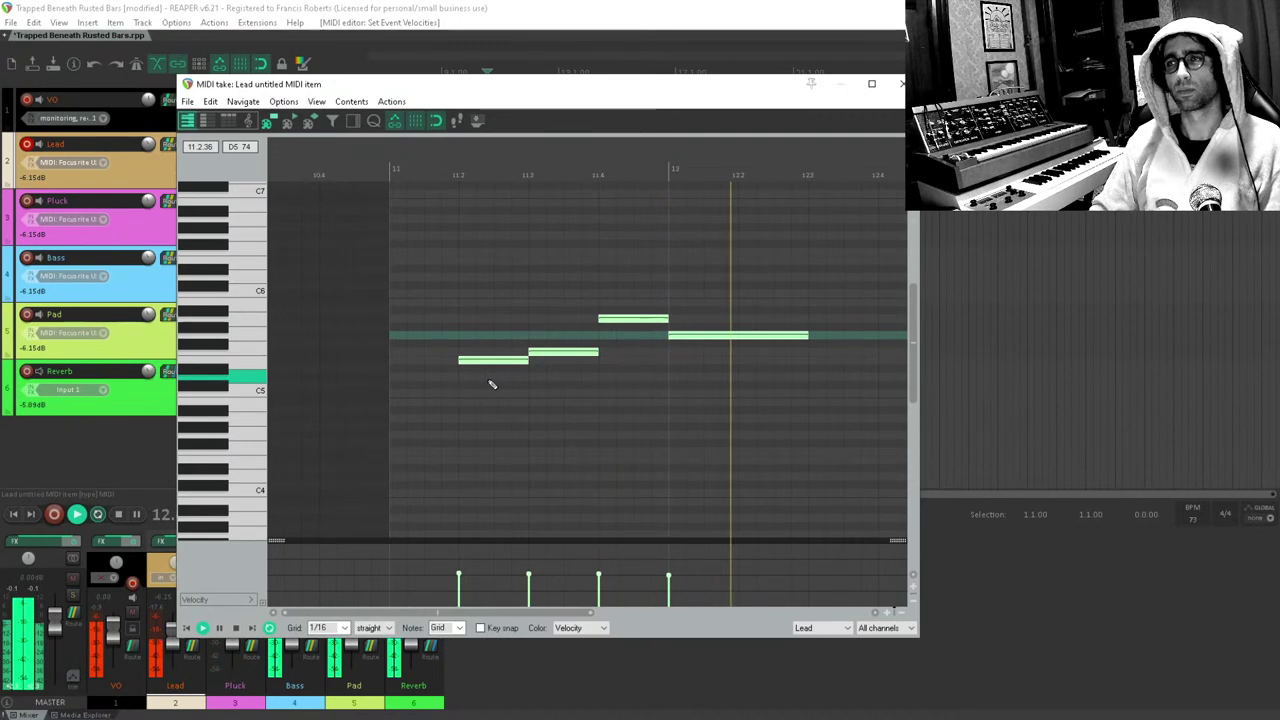
pyautogui.press('space')
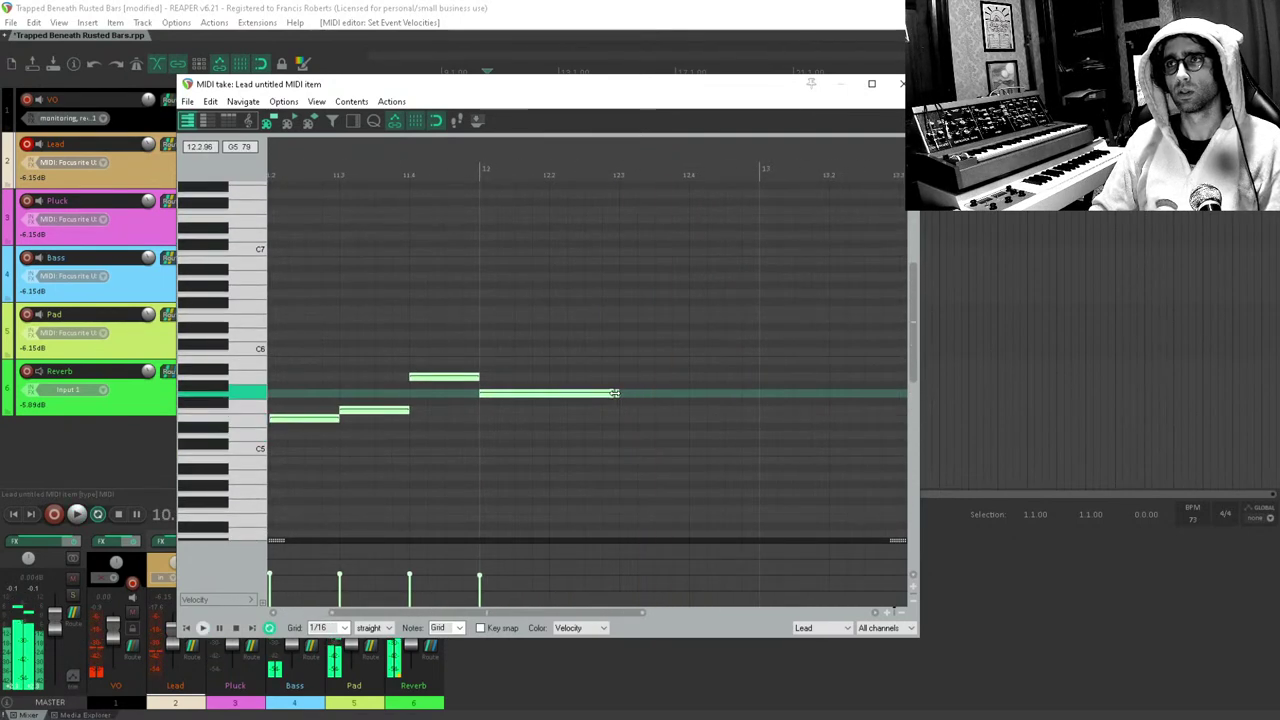
# Shorten the G5 note at the start of bar 12 to one and a half beats and listen to it.
pyautogui.moveTo(585, 393)
pyautogui.mouseDown()
pyautogui.moveTo(619, 394)
pyautogui.moveTo(596, 394)
pyautogui.mouseUp()
pyautogui.click(611, 408)
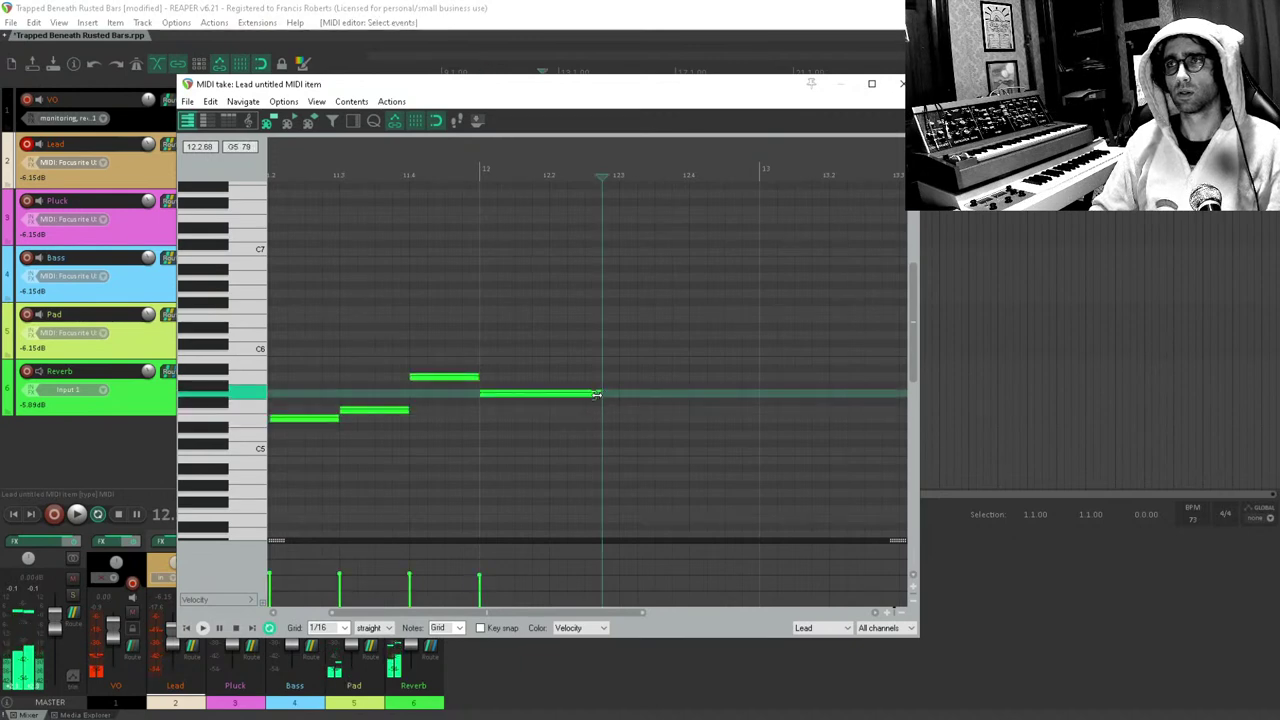
pyautogui.click(470, 430)
pyautogui.press('space')
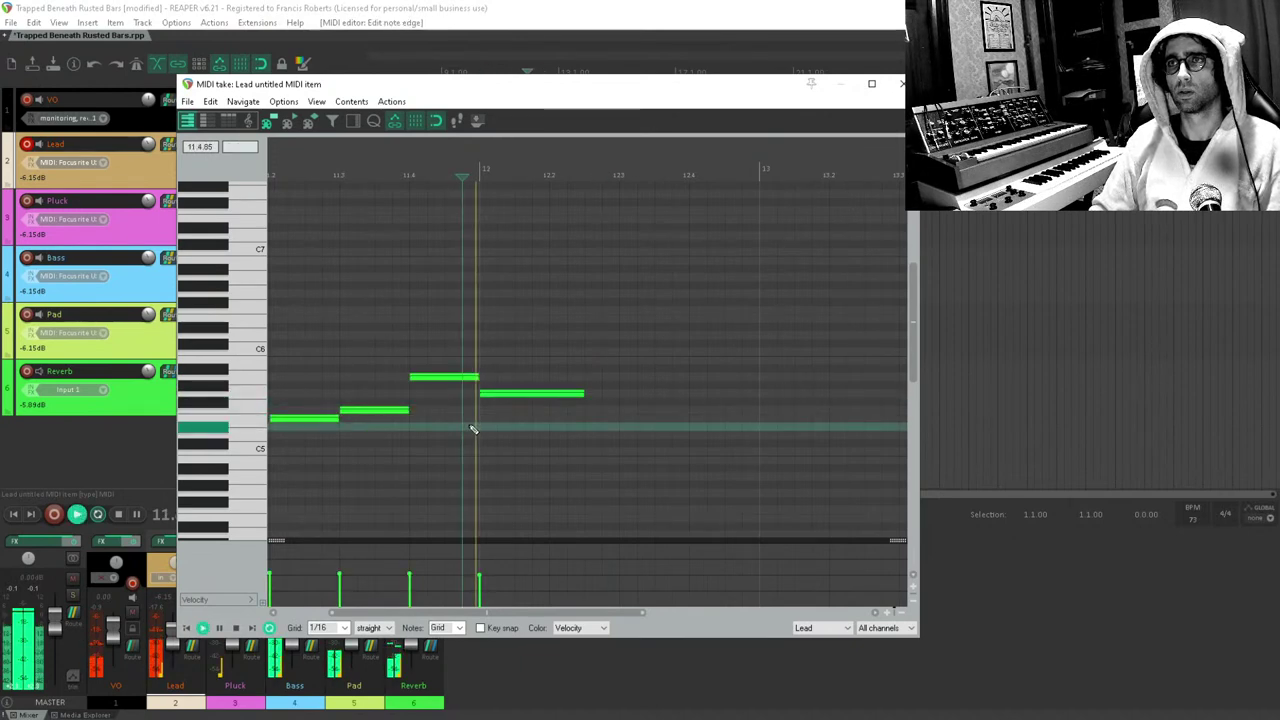
pyautogui.press('space')
# Add descending half-beat notes G5, F5, D#5 and D5 from beat 3 of bar 12, ending on a one-beat C5 at bar 13.
pyautogui.click(628, 394)
pyautogui.click(660, 410)
pyautogui.click(716, 428)
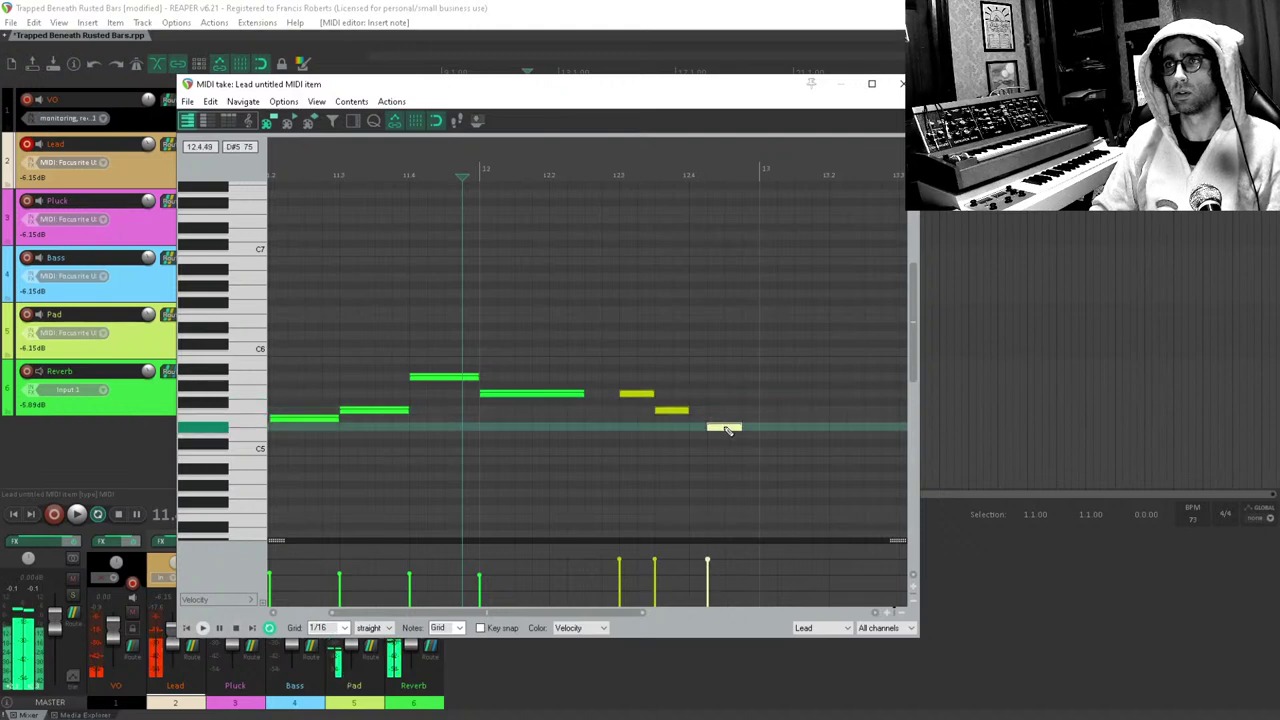
pyautogui.click(736, 435)
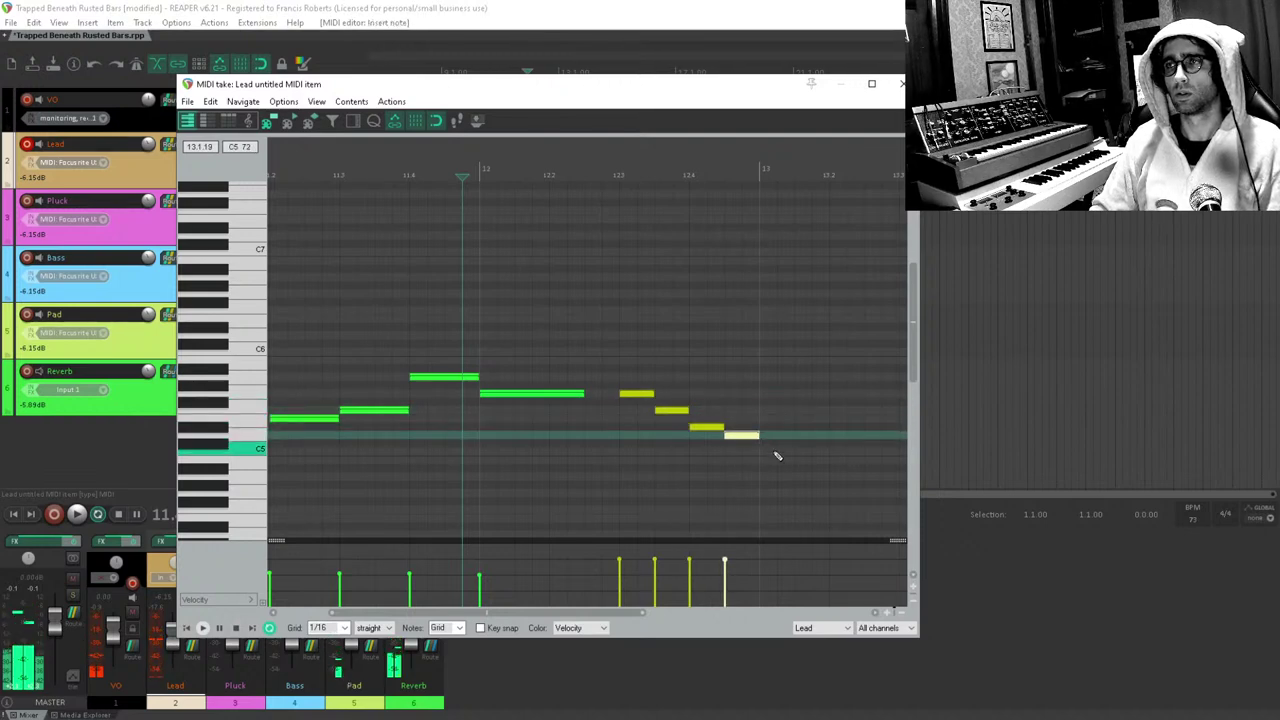
pyautogui.moveTo(765, 452); pyautogui.dragTo(803, 453)
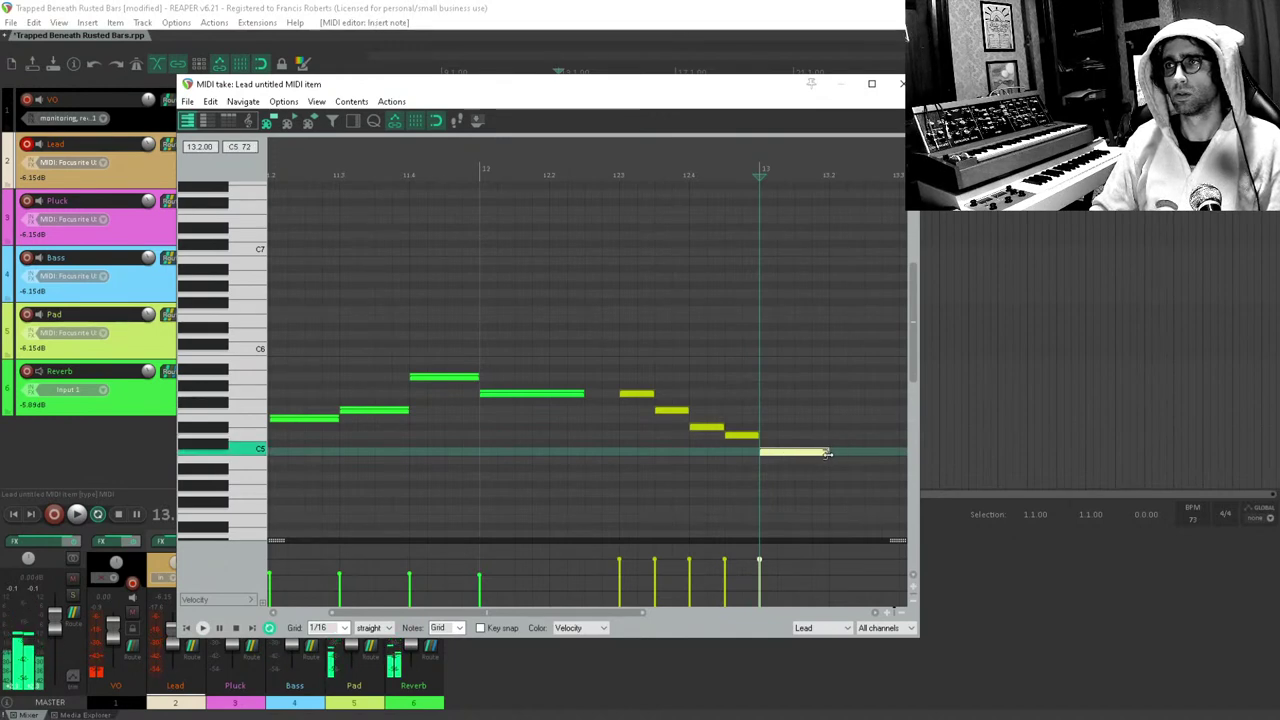
# Lower the velocities of the five descending notes to about 74–81 and play them from beat 3 of bar 12.
pyautogui.moveTo(827, 341); pyautogui.dragTo(618, 526)
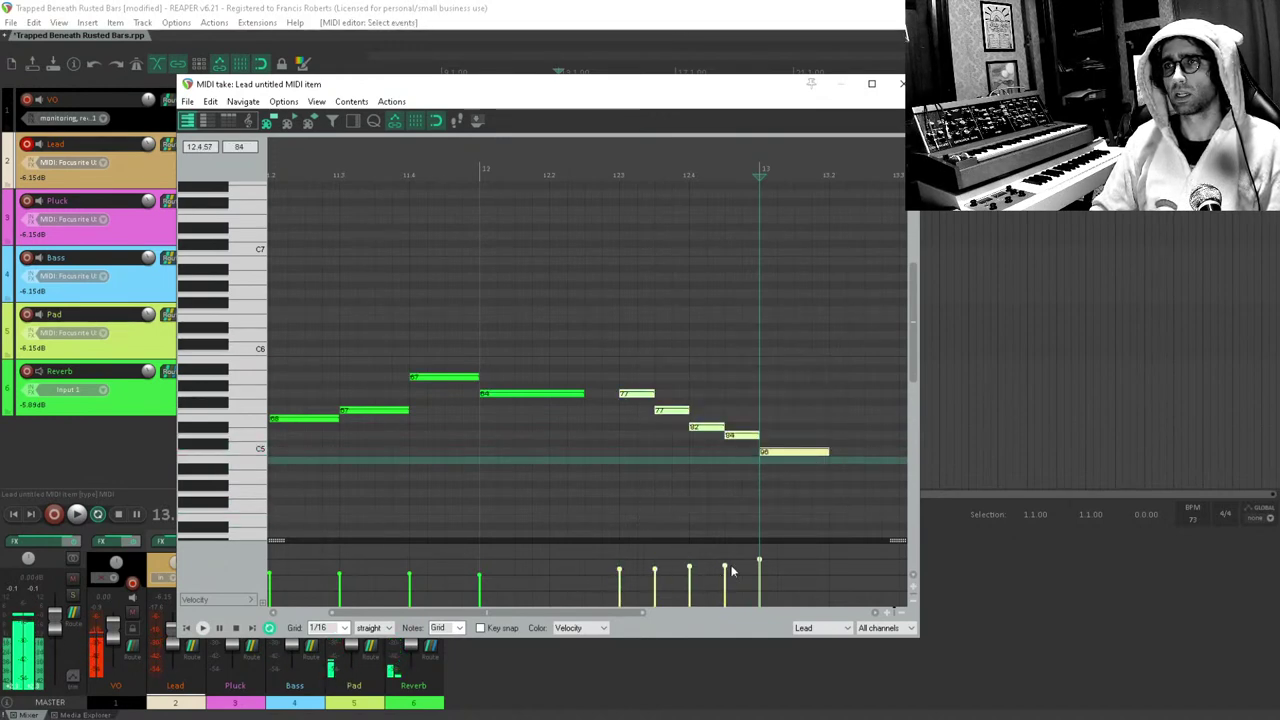
pyautogui.click(614, 434)
pyautogui.press('space')
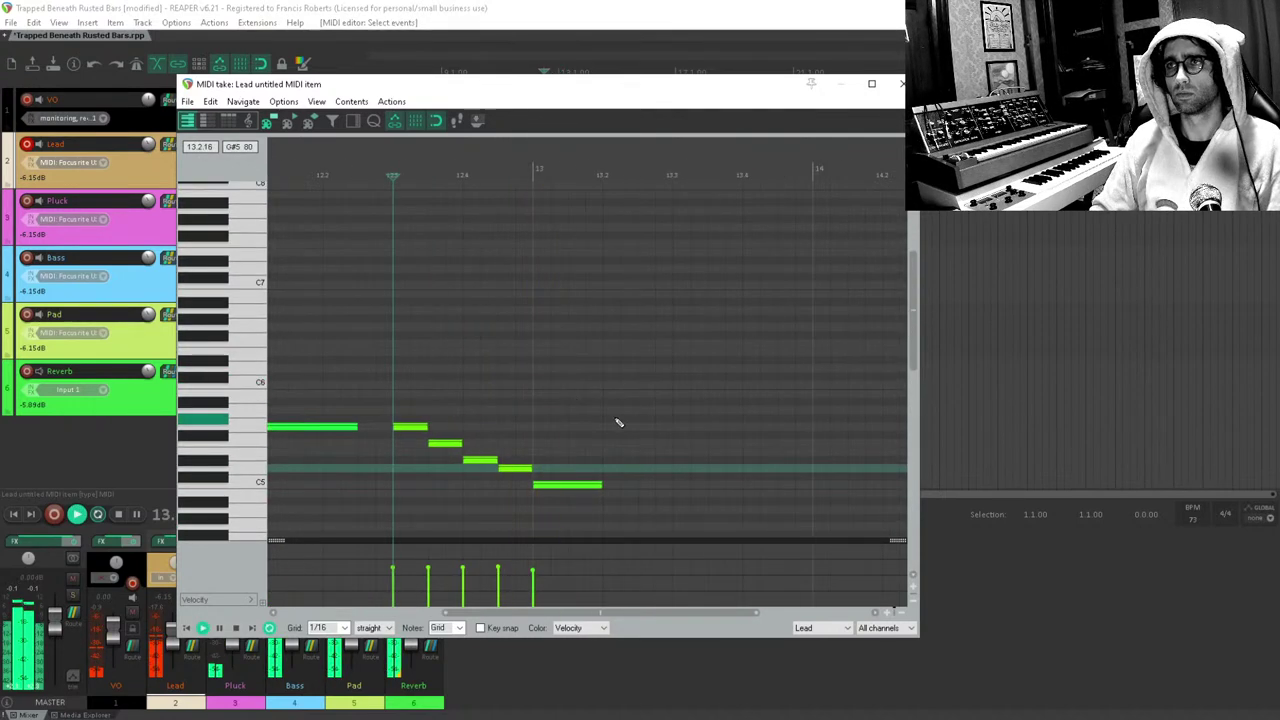
pyautogui.press('space')
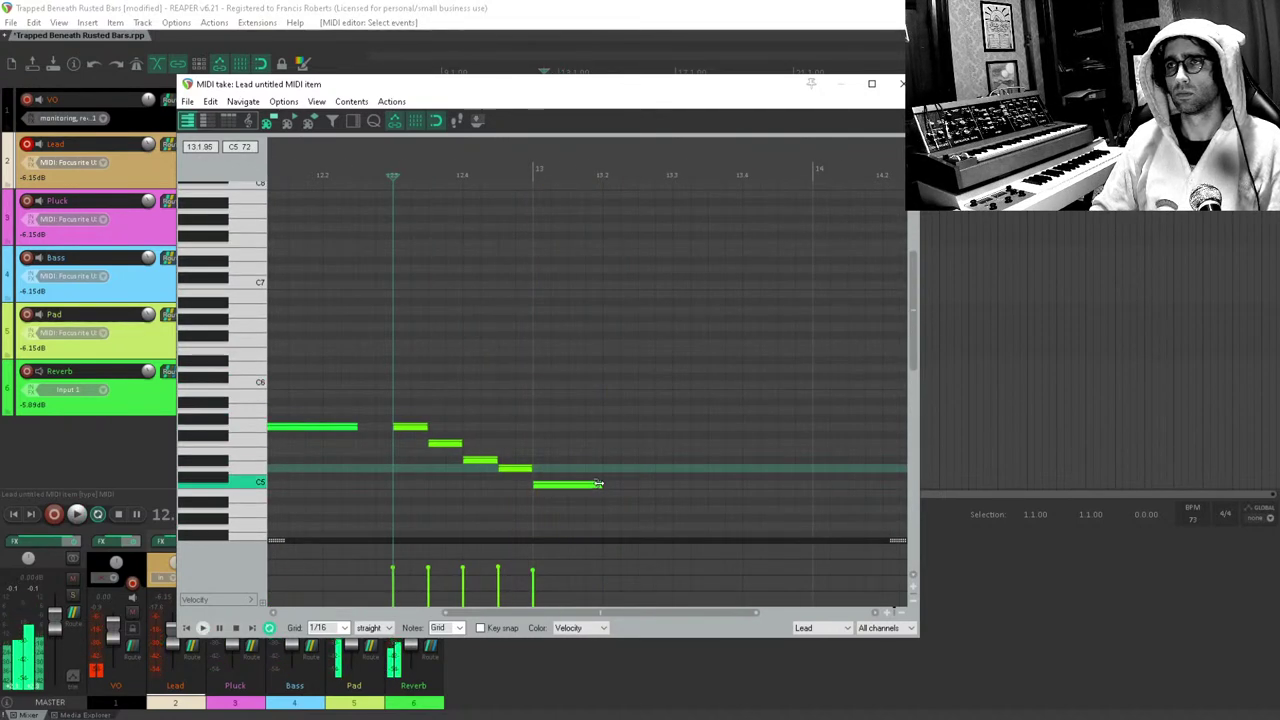
pyautogui.press('space')
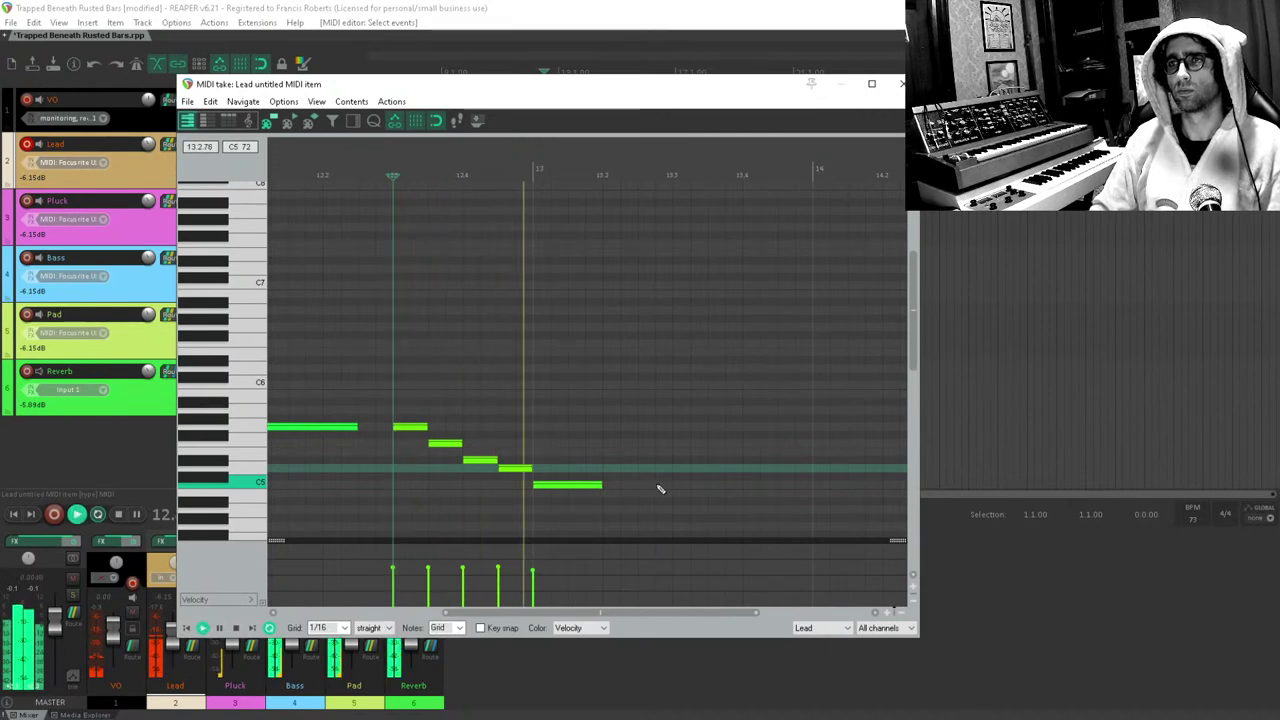
pyautogui.press('space')
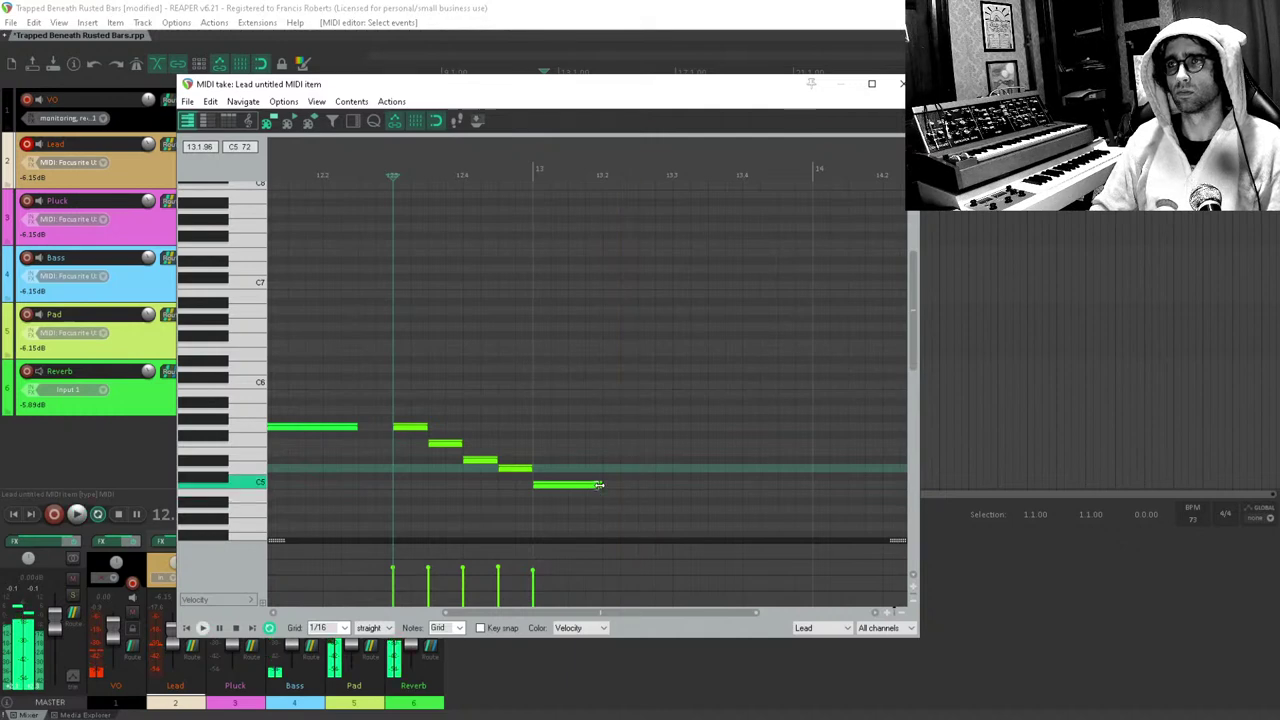
# Add rising half-beat notes C5, D5, D#5, F5 and G5 from the middle of bar 13's second beat up to bar 14.
pyautogui.moveTo(650, 487); pyautogui.dragTo(690, 487)
pyautogui.click(680, 468)
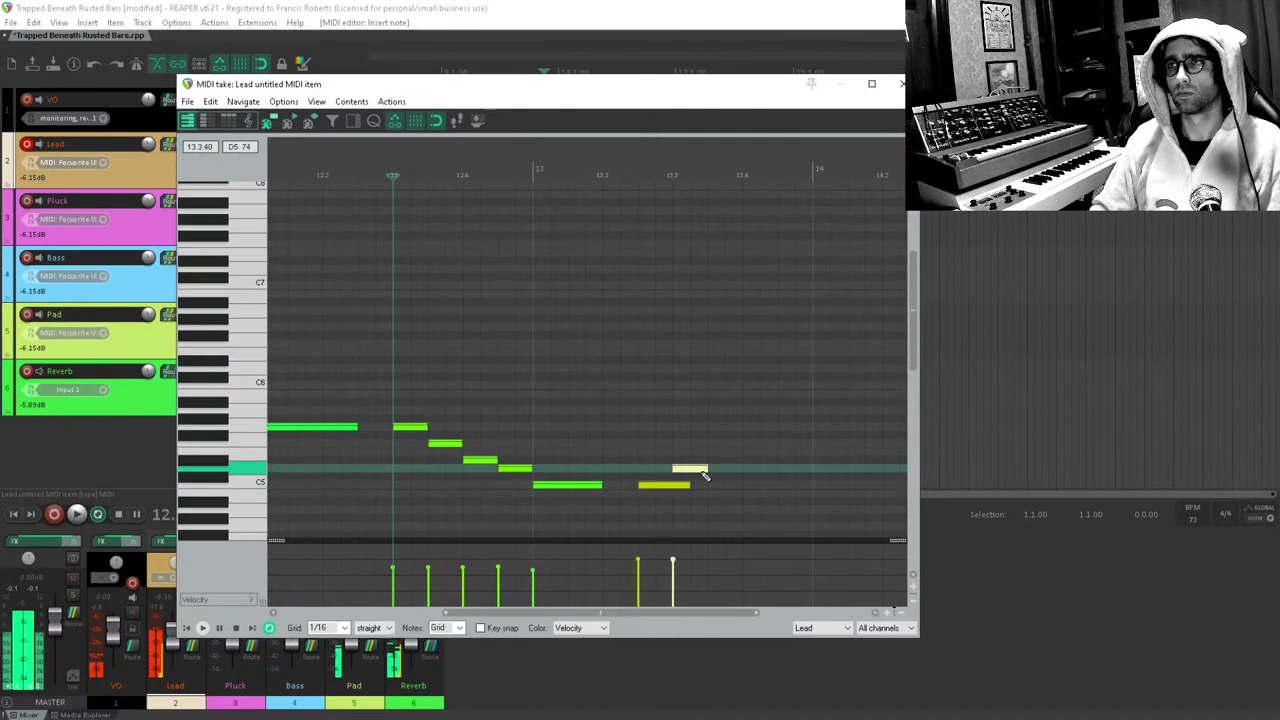
pyautogui.click(716, 460)
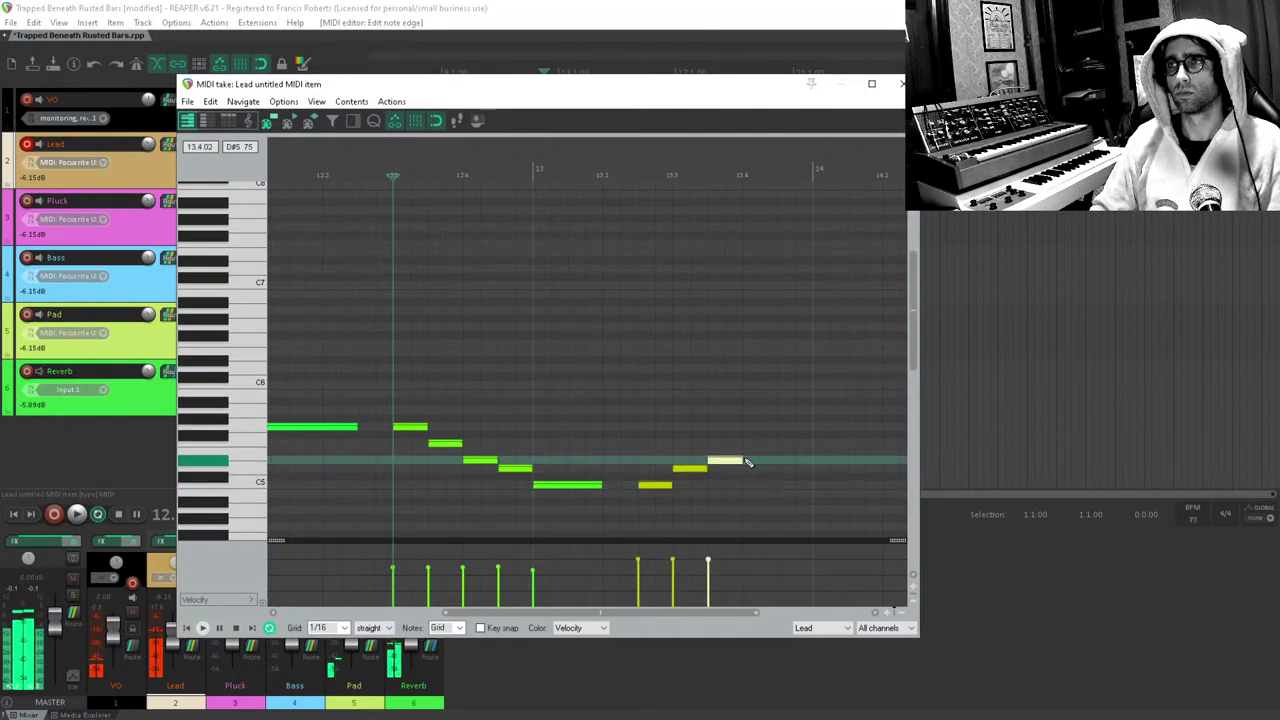
pyautogui.click(755, 444)
pyautogui.click(788, 427)
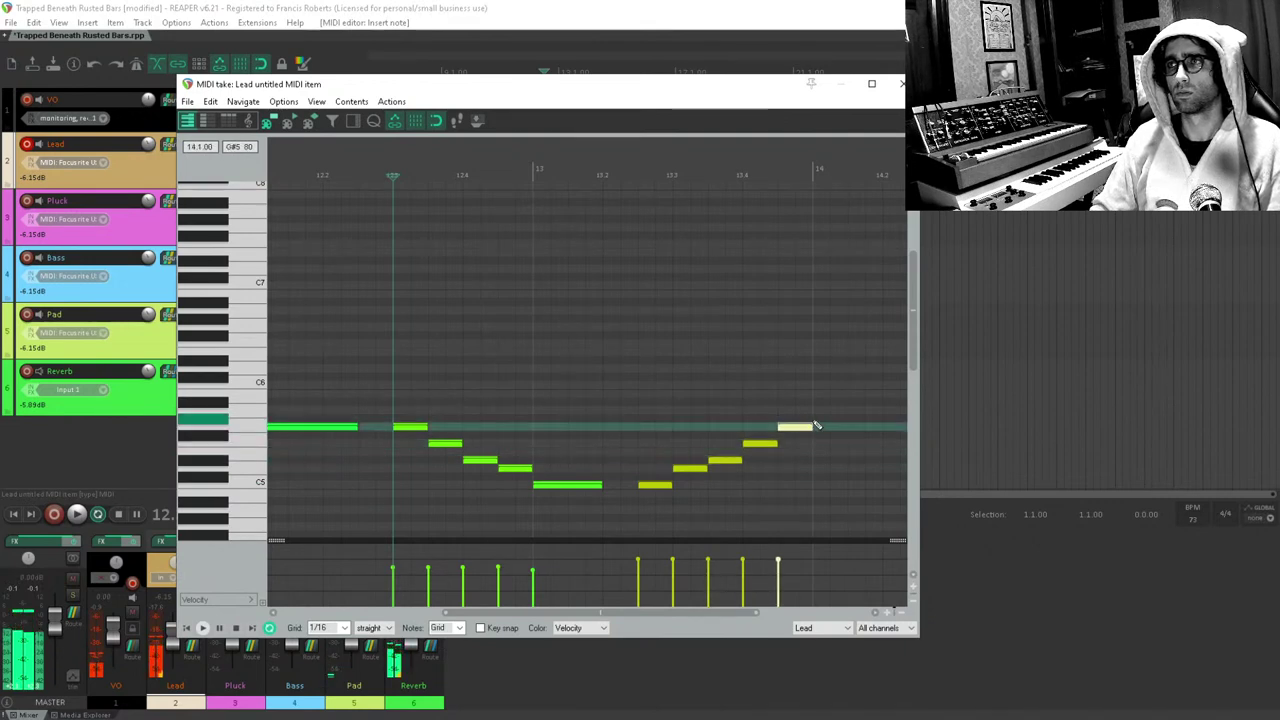
# Continue the rising run with half-beat notes A#5 and G#5 on the first beat of bar 14, and play it from 13.2.
pyautogui.click(608, 486)
pyautogui.press('space')
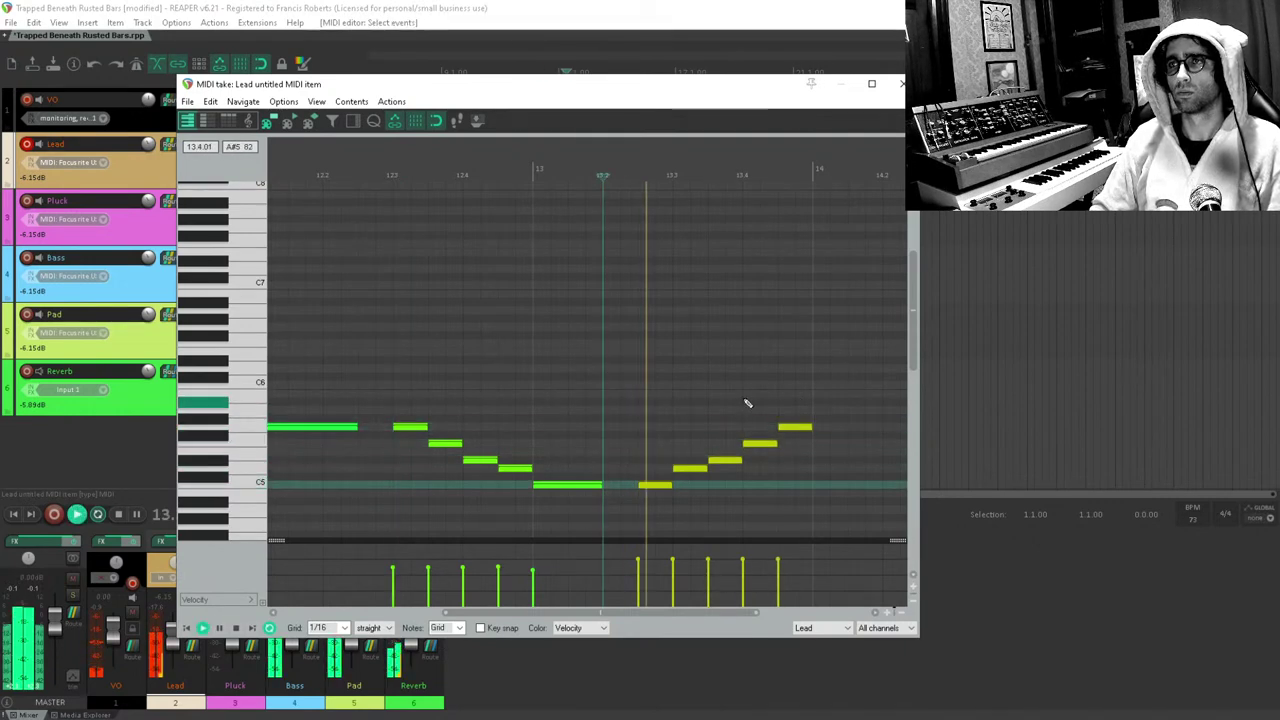
pyautogui.moveTo(747, 402); pyautogui.dragTo(630, 434)
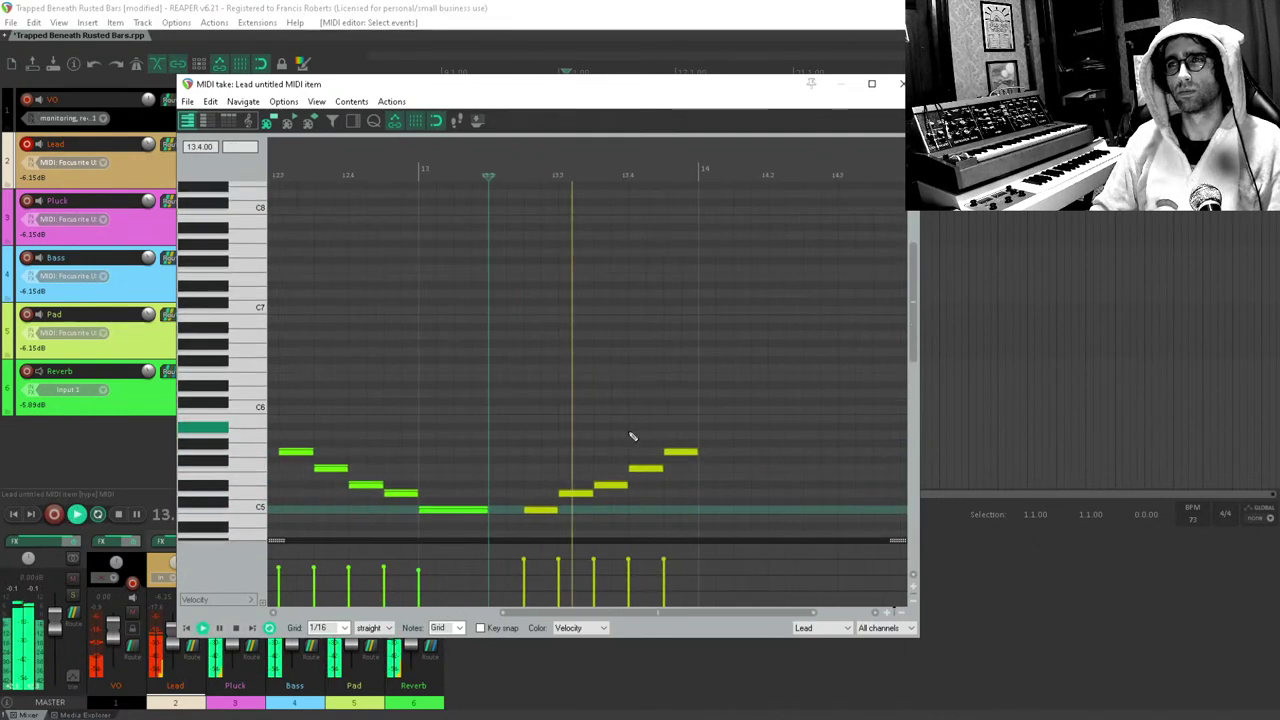
pyautogui.click(712, 420)
pyautogui.press('space')
pyautogui.moveTo(718, 421); pyautogui.dragTo(728, 429)
pyautogui.click(750, 443)
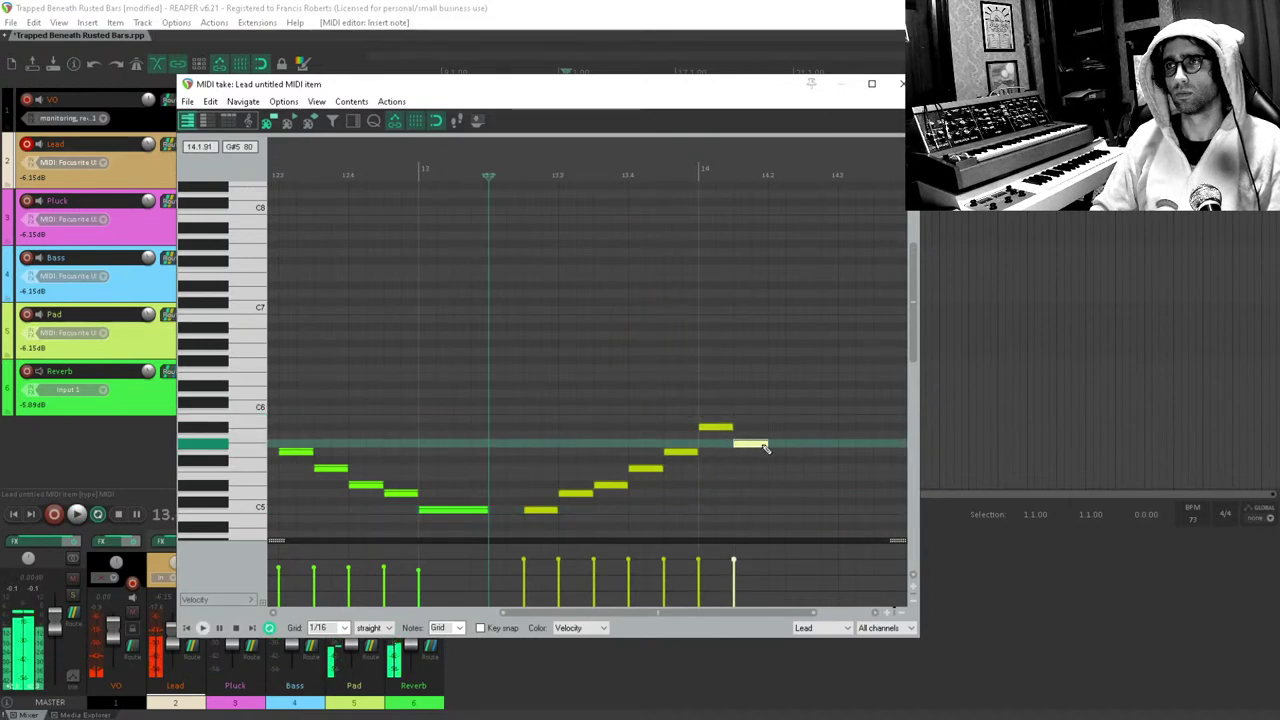
pyautogui.press('space')
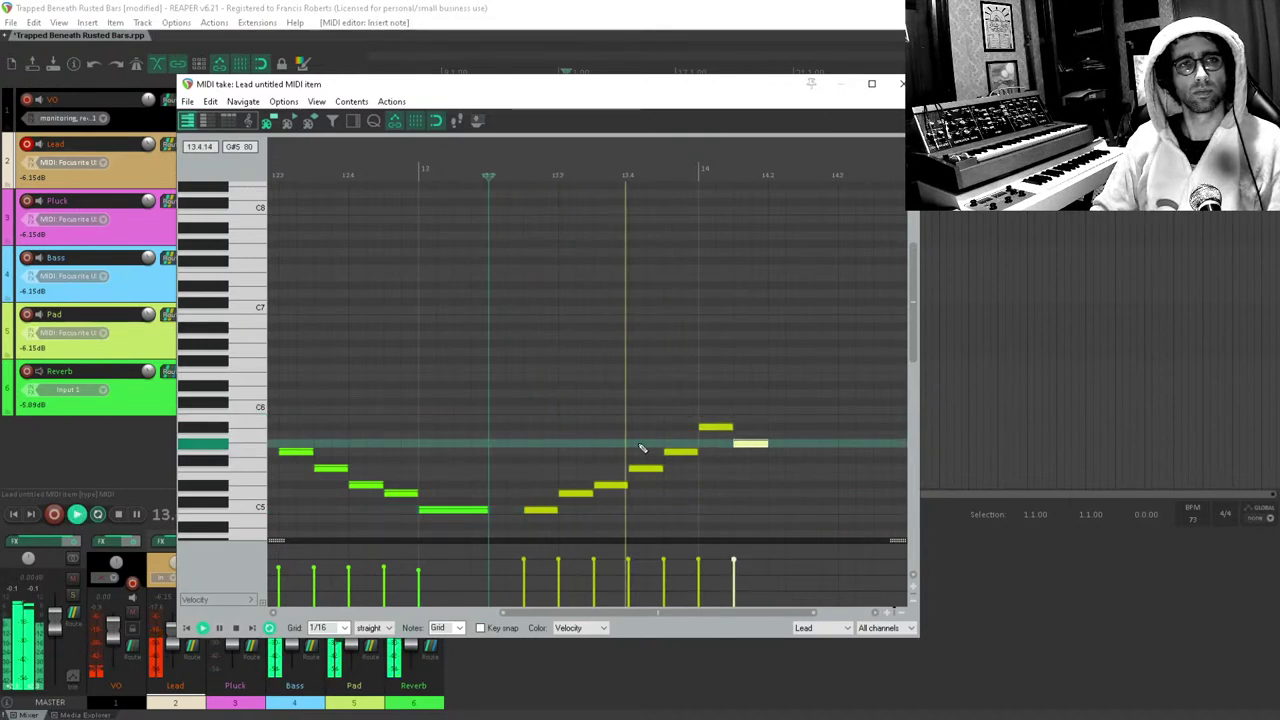
pyautogui.press('space')
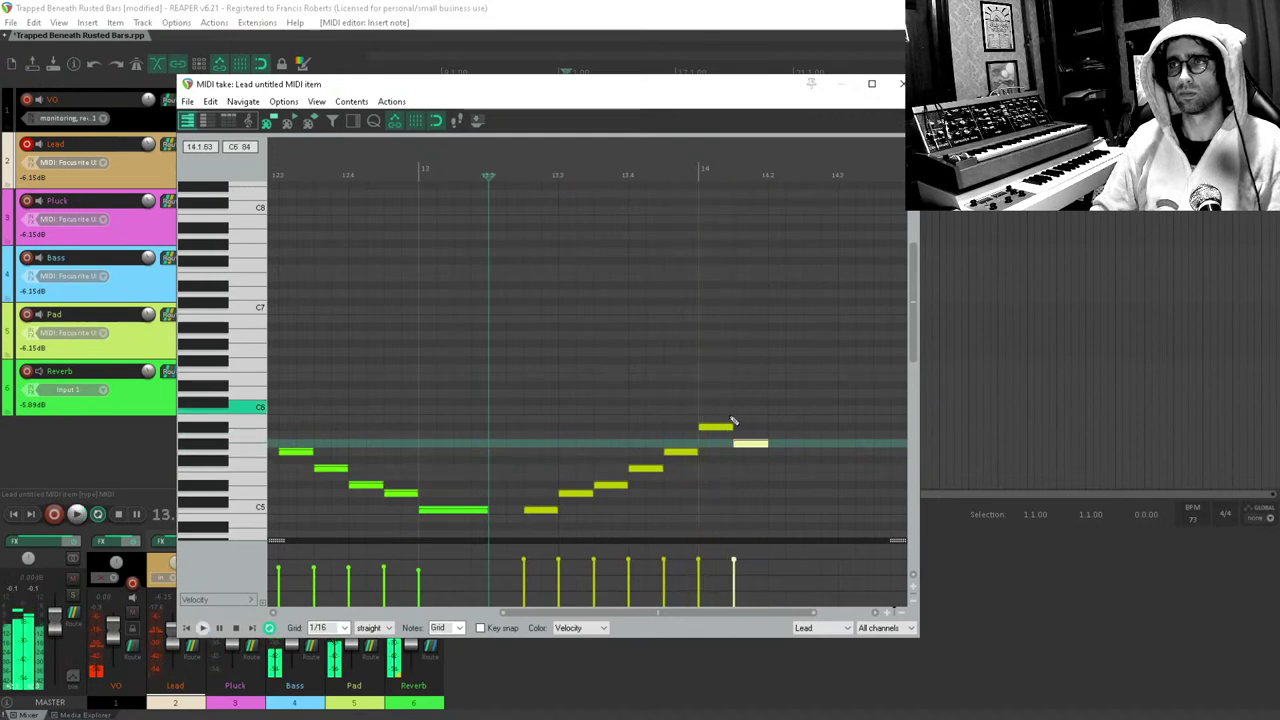
# Lower the velocities of the seven rising-run notes to about 75–80 and play the Lead melody from bar 11.
pyautogui.scroll(-3, 768, 413)
pyautogui.moveTo(802, 416); pyautogui.dragTo(674, 570)
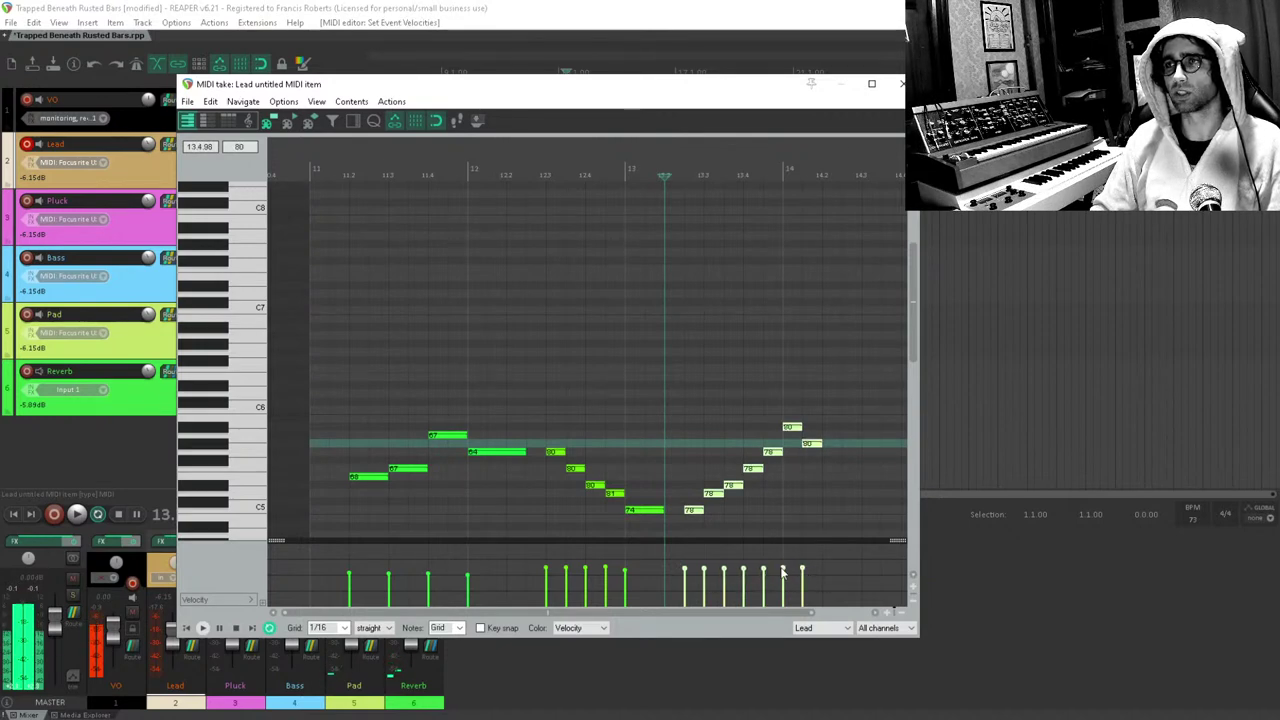
pyautogui.scroll(-2, 340, 431)
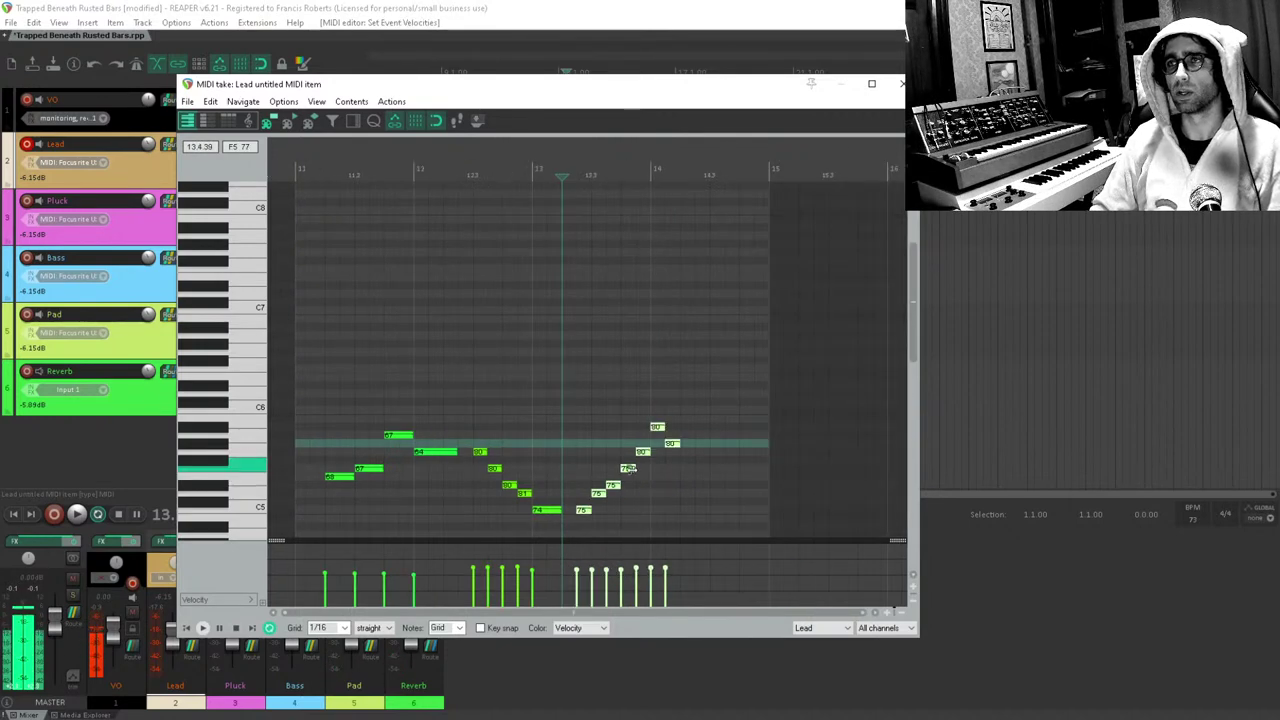
pyautogui.click(315, 173)
pyautogui.press('space')
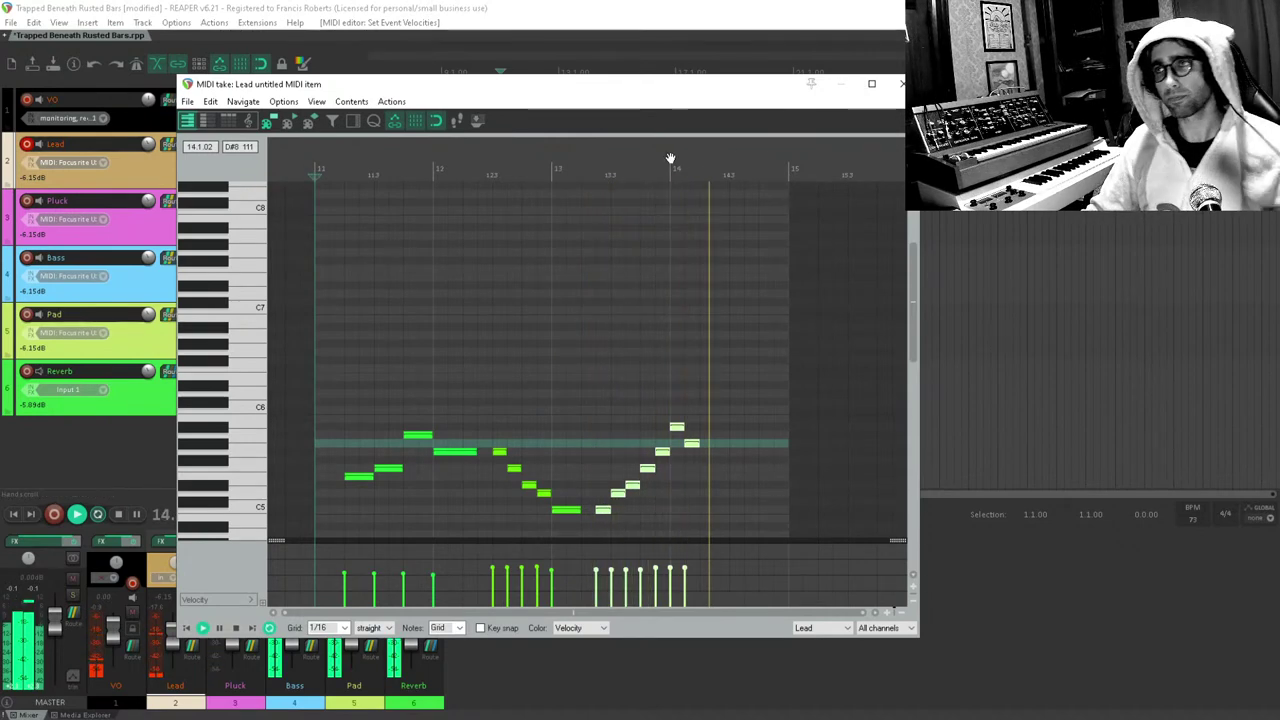
pyautogui.press('space')
# Move the seven selected rising-run notes half a beat earlier to start at 13.2, and play from bar 13.
pyautogui.moveTo(729, 395); pyautogui.dragTo(611, 470)
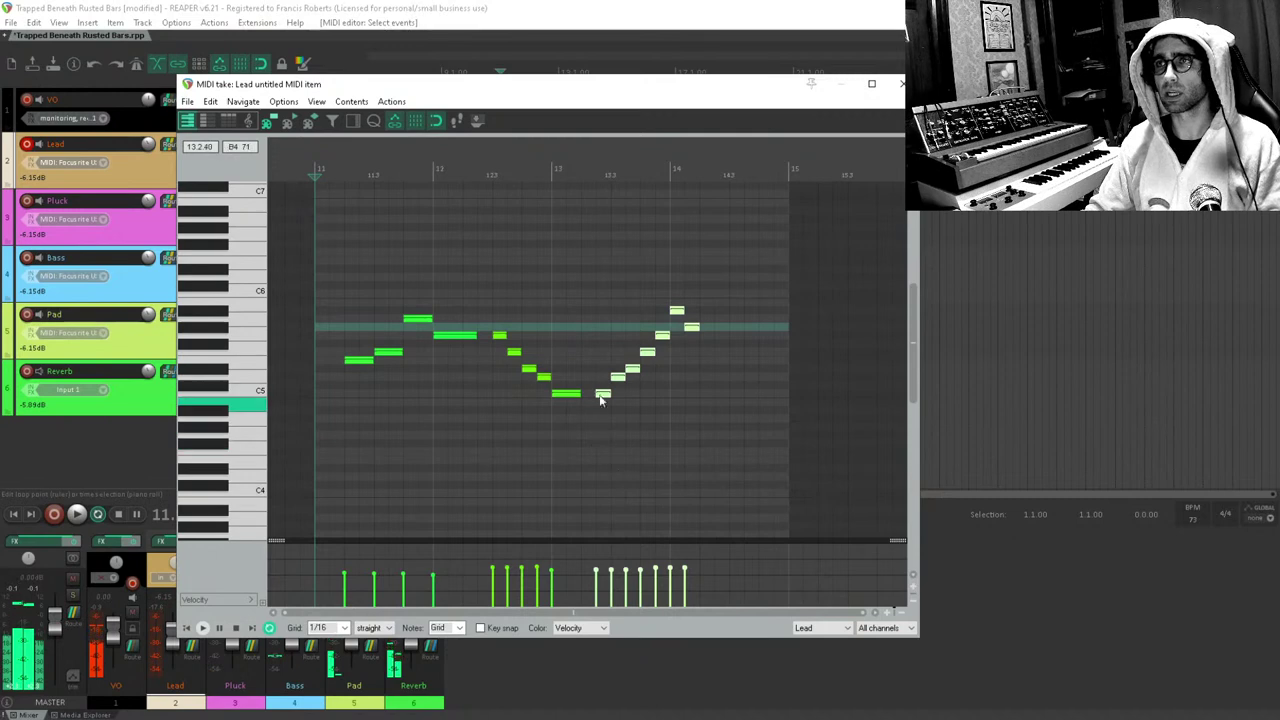
pyautogui.moveTo(604, 393); pyautogui.dragTo(580, 367)
pyautogui.click(558, 367)
pyautogui.press('space')
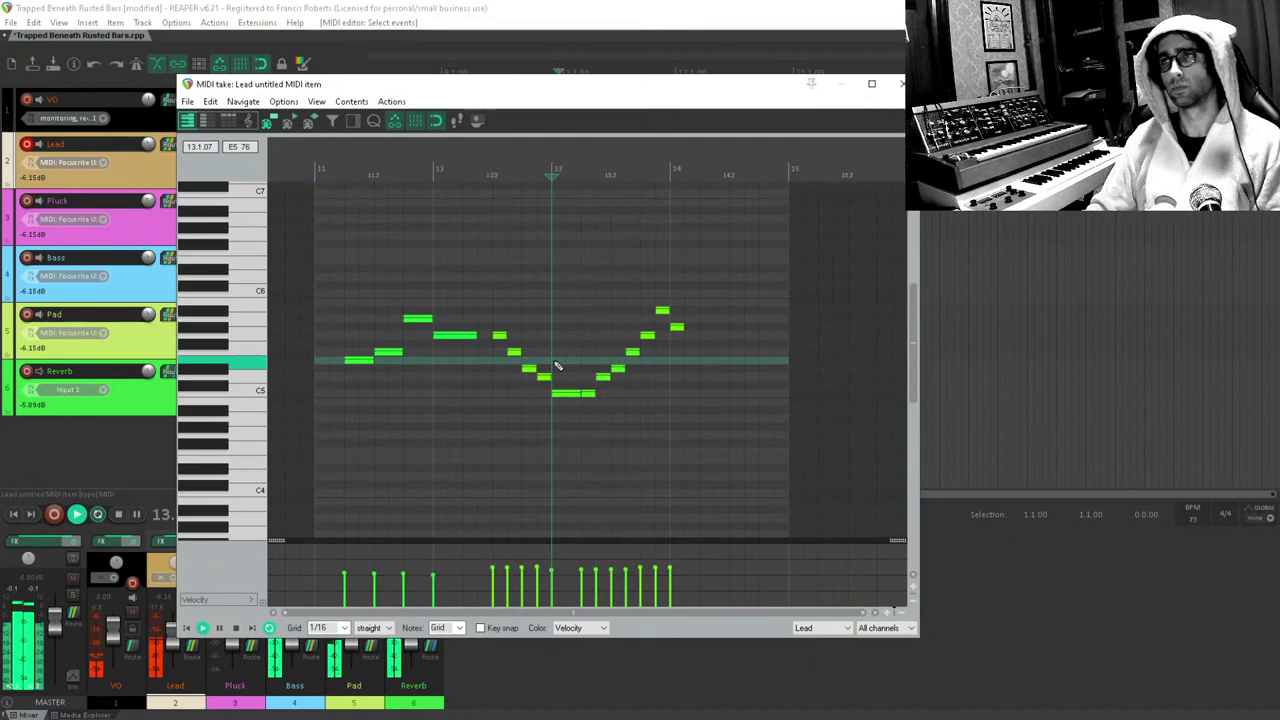
# Continue the Lead melody down through bar 14 with half-beat notes G5, D#5 and C5, ending on a longer G#4 at 14.3.
pyautogui.scroll(3, 712, 331)
pyautogui.press('space')
pyautogui.press('space')
pyautogui.press('space')
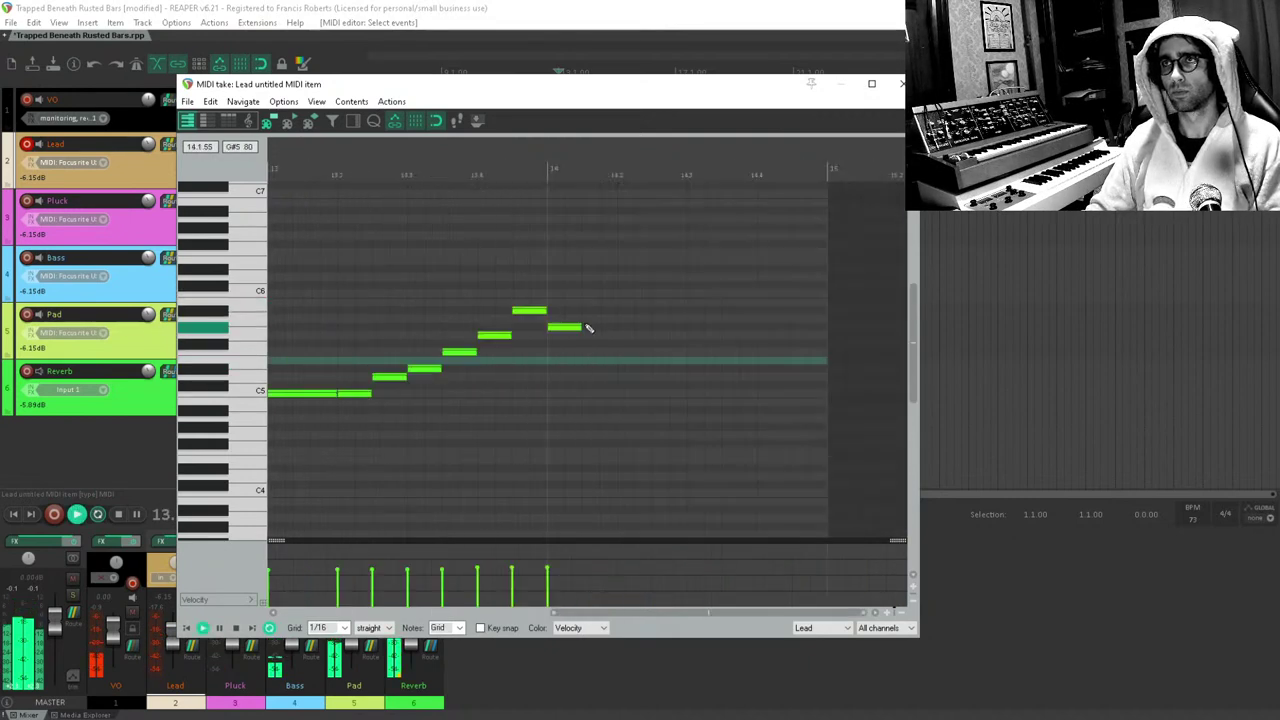
pyautogui.click(578, 327)
pyautogui.moveTo(586, 335); pyautogui.dragTo(724, 429)
pyautogui.scroll(-3, 760, 430)
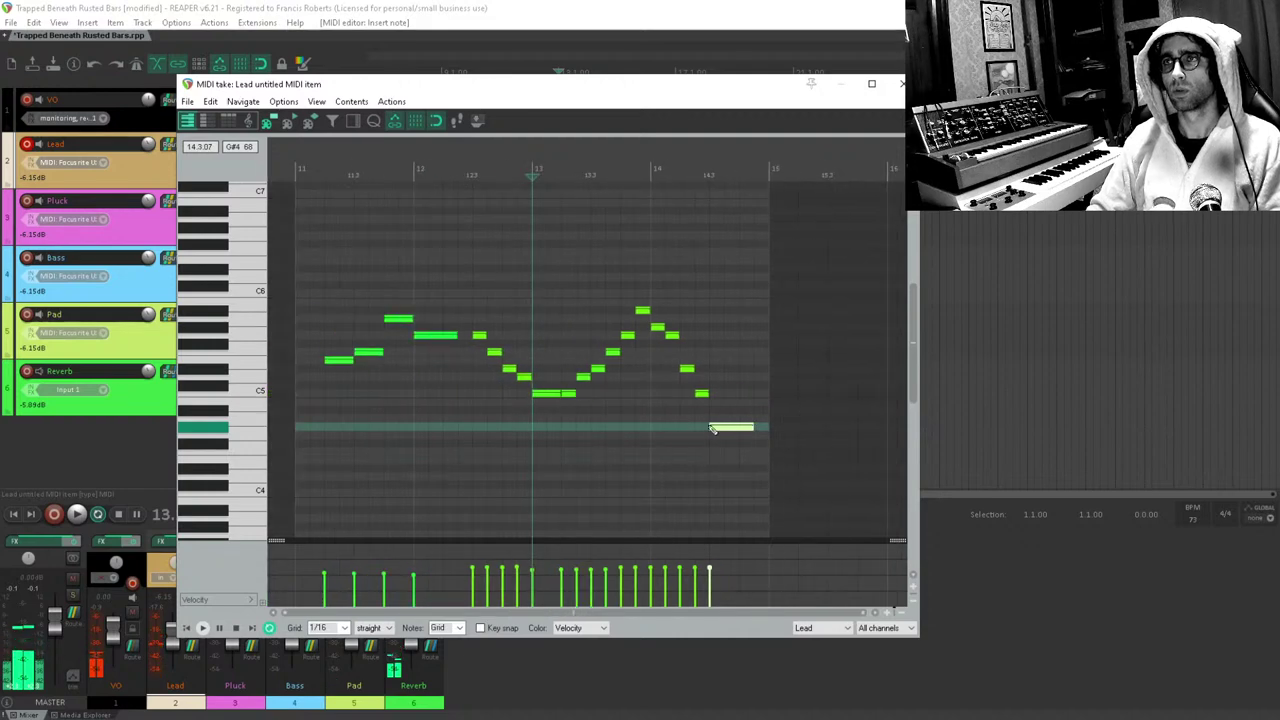
# Play the Lead from bar 14 and extend the final G#4 note to the start of bar 15.
pyautogui.click(654, 437)
pyautogui.press('space')
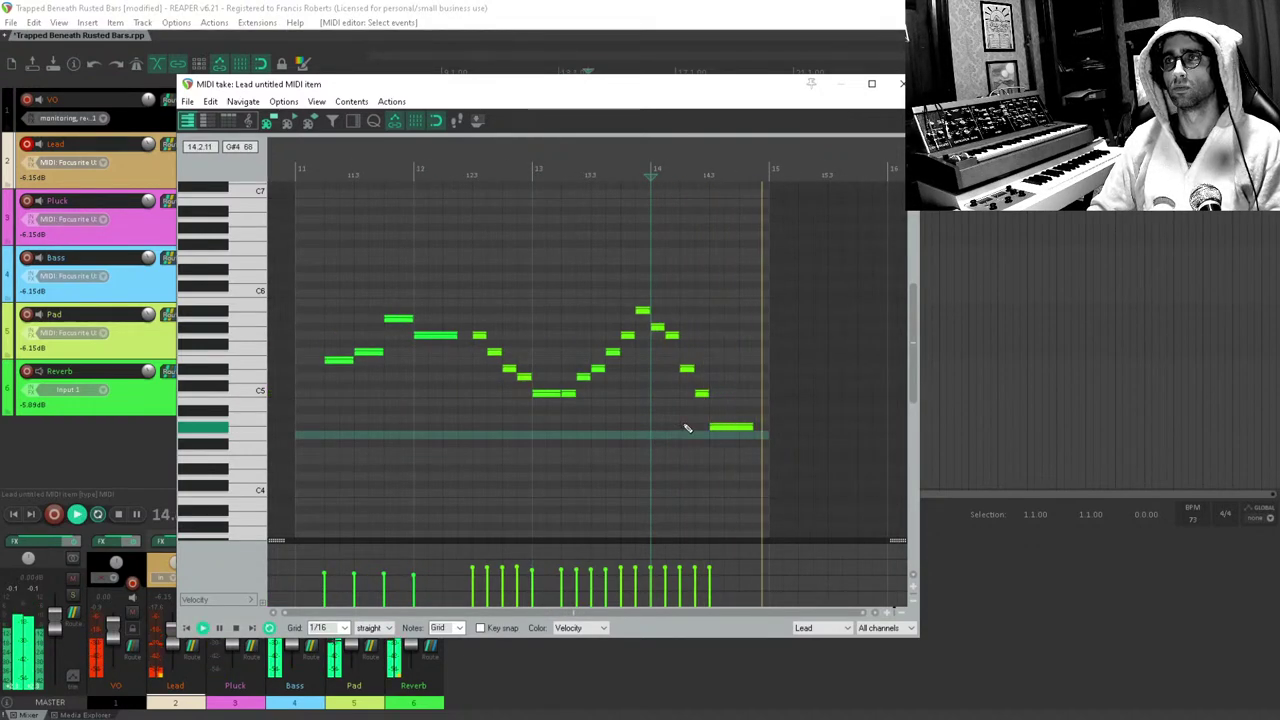
pyautogui.moveTo(752, 427); pyautogui.dragTo(768, 424)
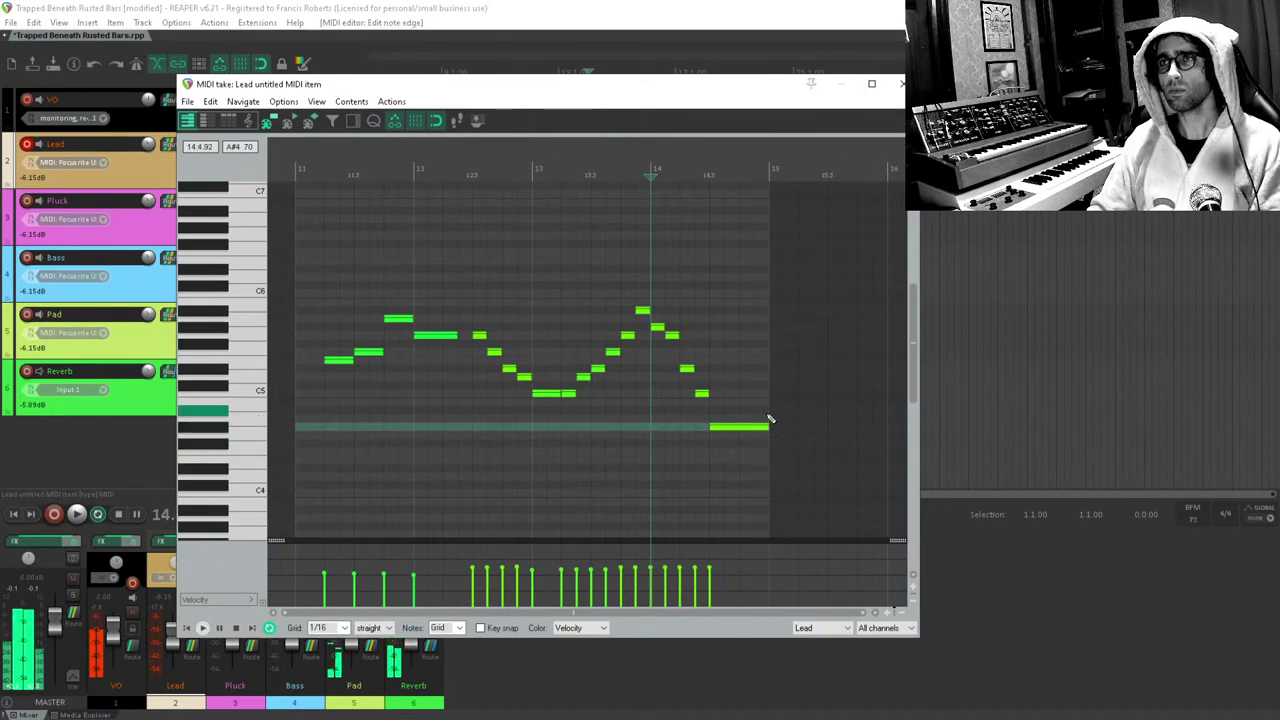
pyautogui.press('Escape')
# Duplicate the finished Lead item to start at bar 15, and save the project.
pyautogui.hscroll(-1, 671, 168)
pyautogui.click(671, 168)
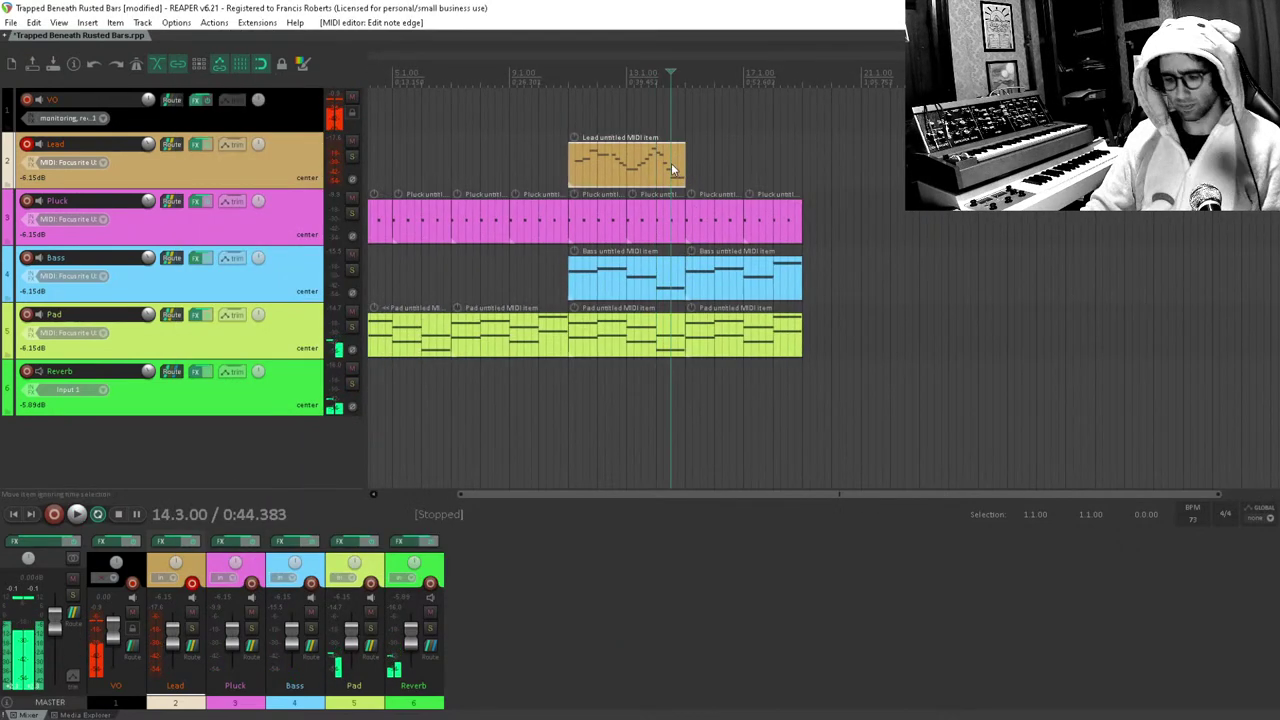
pyautogui.hotkey('ctrl', 'd')
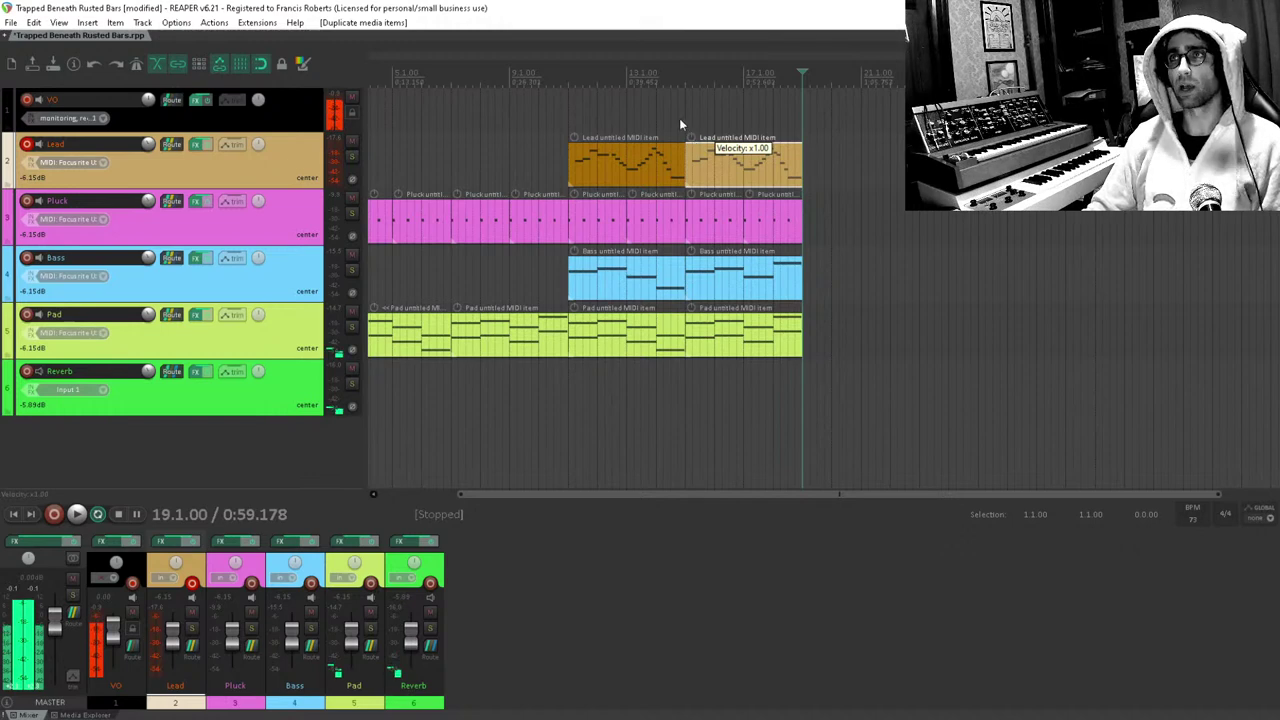
pyautogui.click(569, 120)
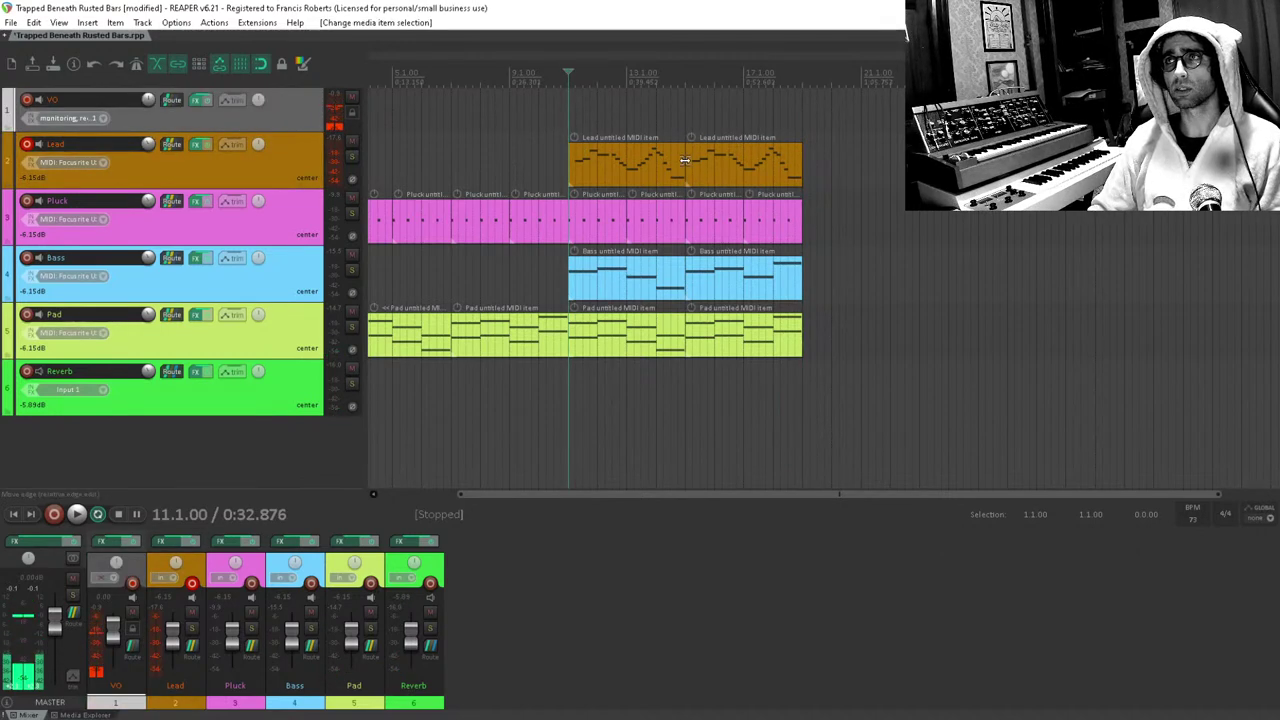
pyautogui.click(783, 289)
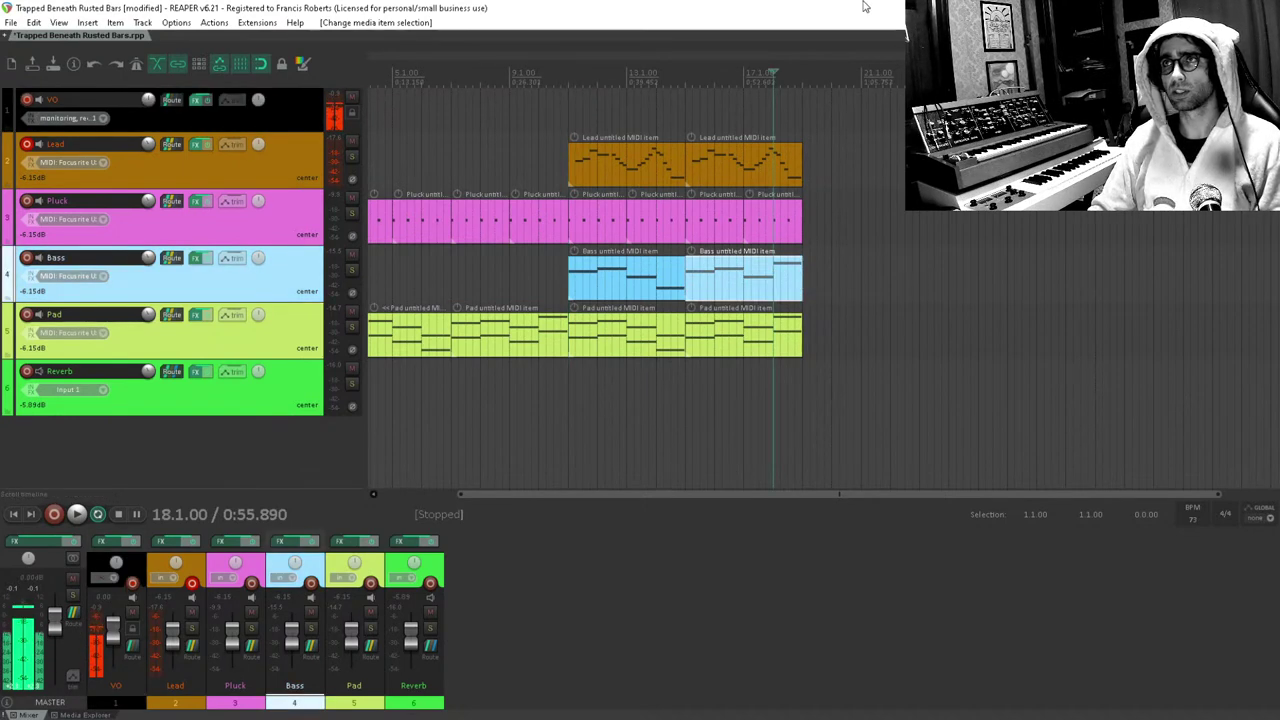
pyautogui.hotkey('ctrl', 's')
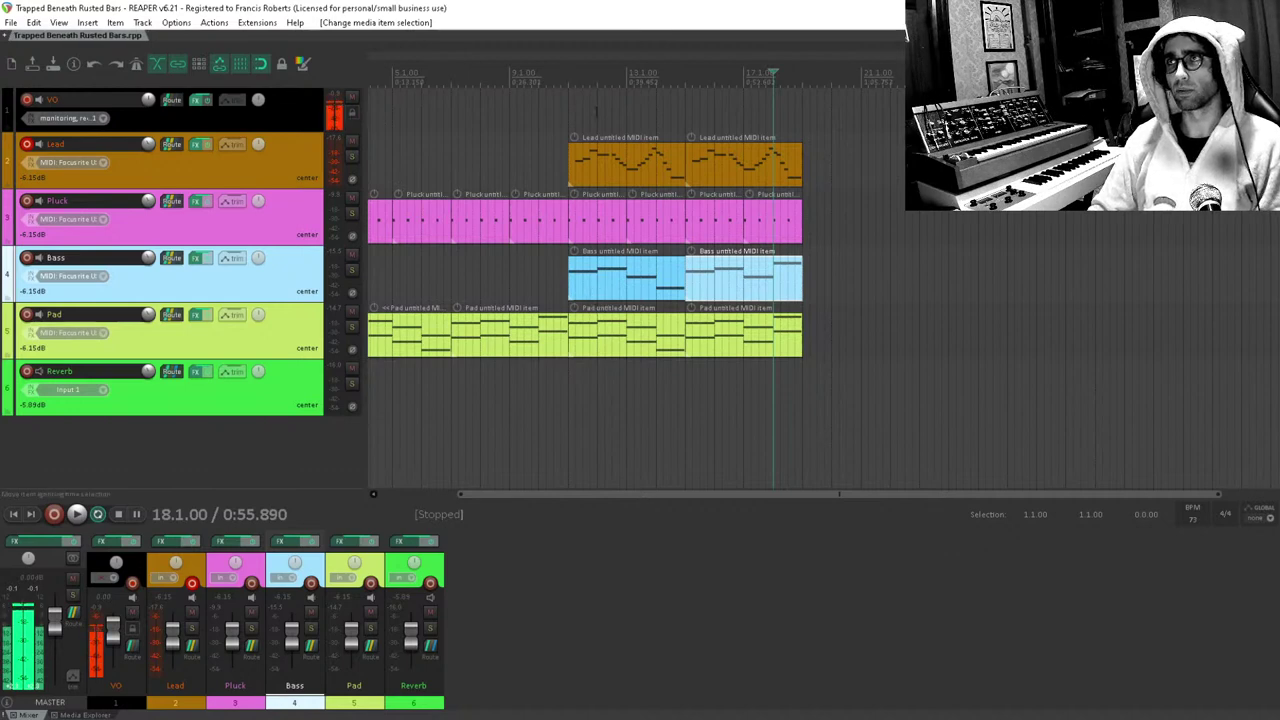
# Play the arrangement from bar 11 to hear both Lead items with the other parts.
pyautogui.click(573, 92)
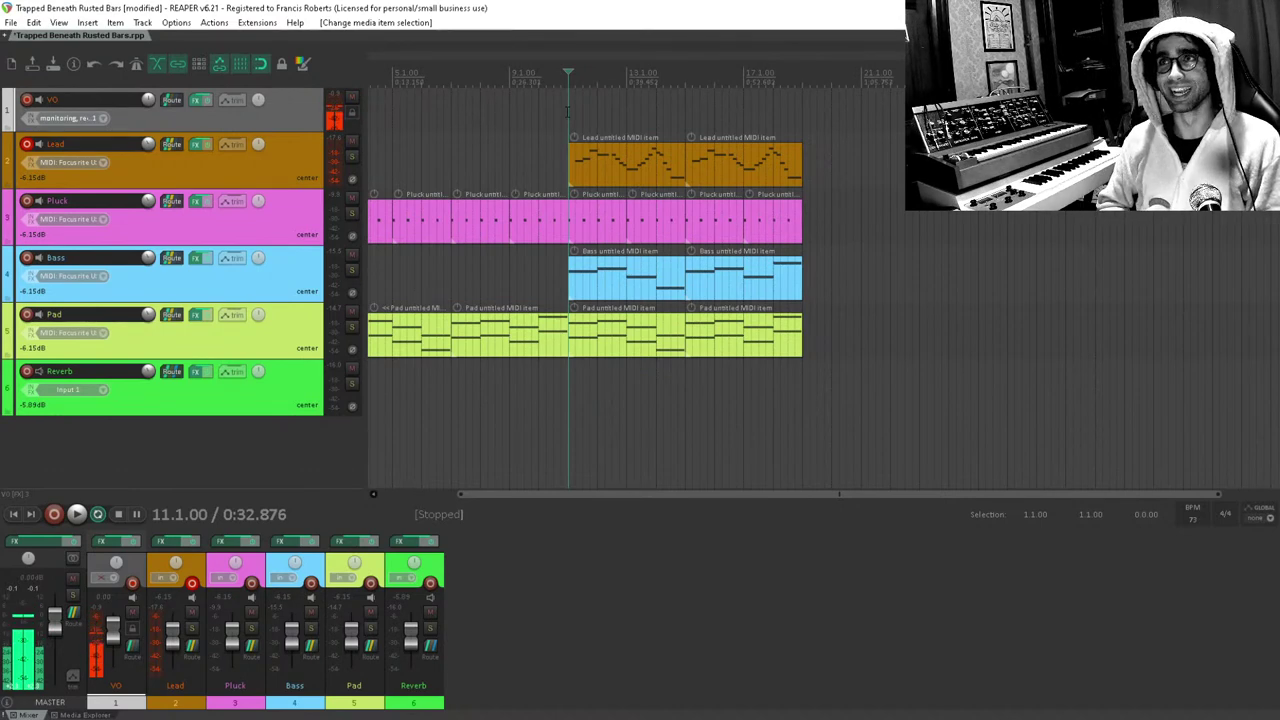
pyautogui.press('space')
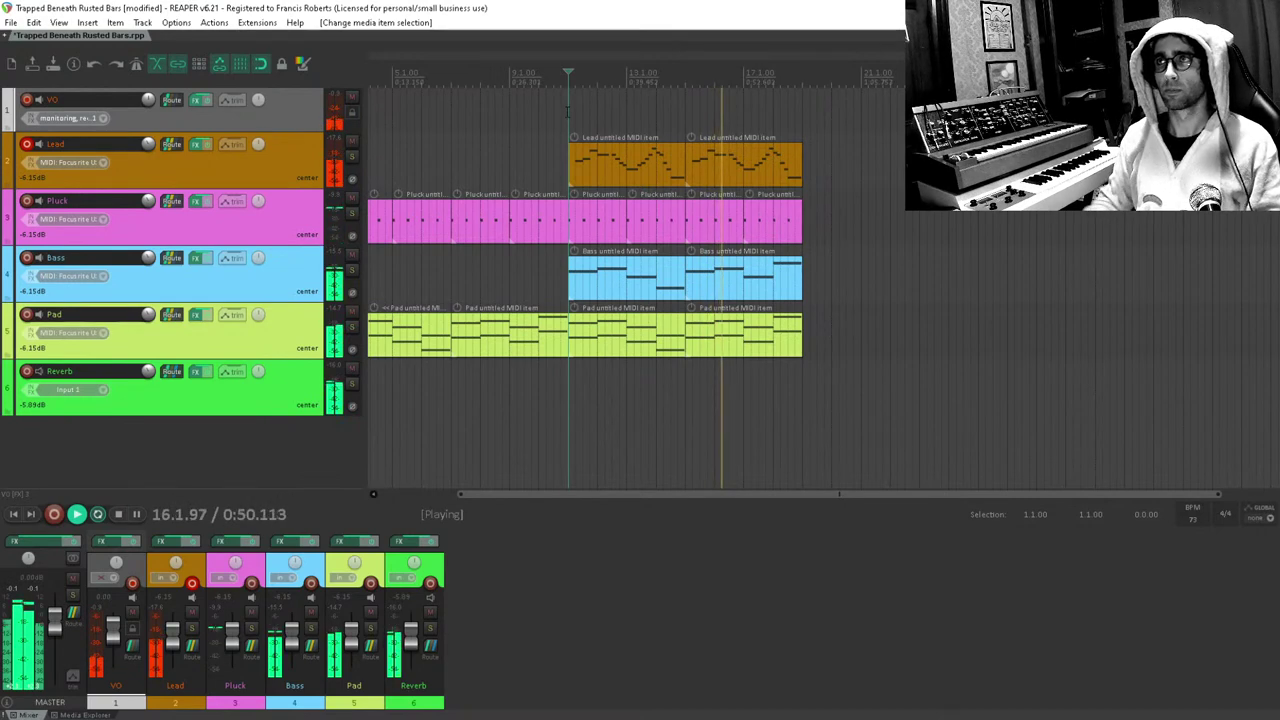
pyautogui.press('space')
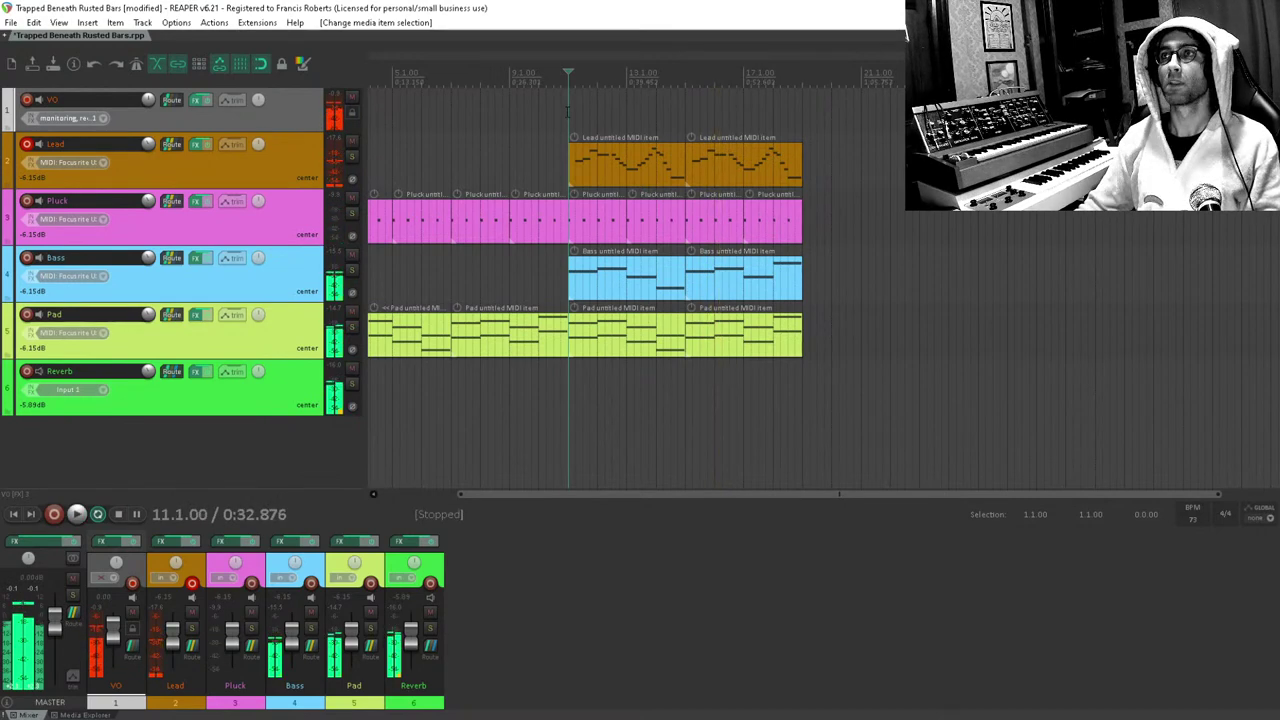
# In the second Lead item, add half-beat notes A#5, A5, A#5 and G5 in sequence from the start of bar 16.
pyautogui.doubleClick(712, 154)
pyautogui.scroll(3, 498, 406)
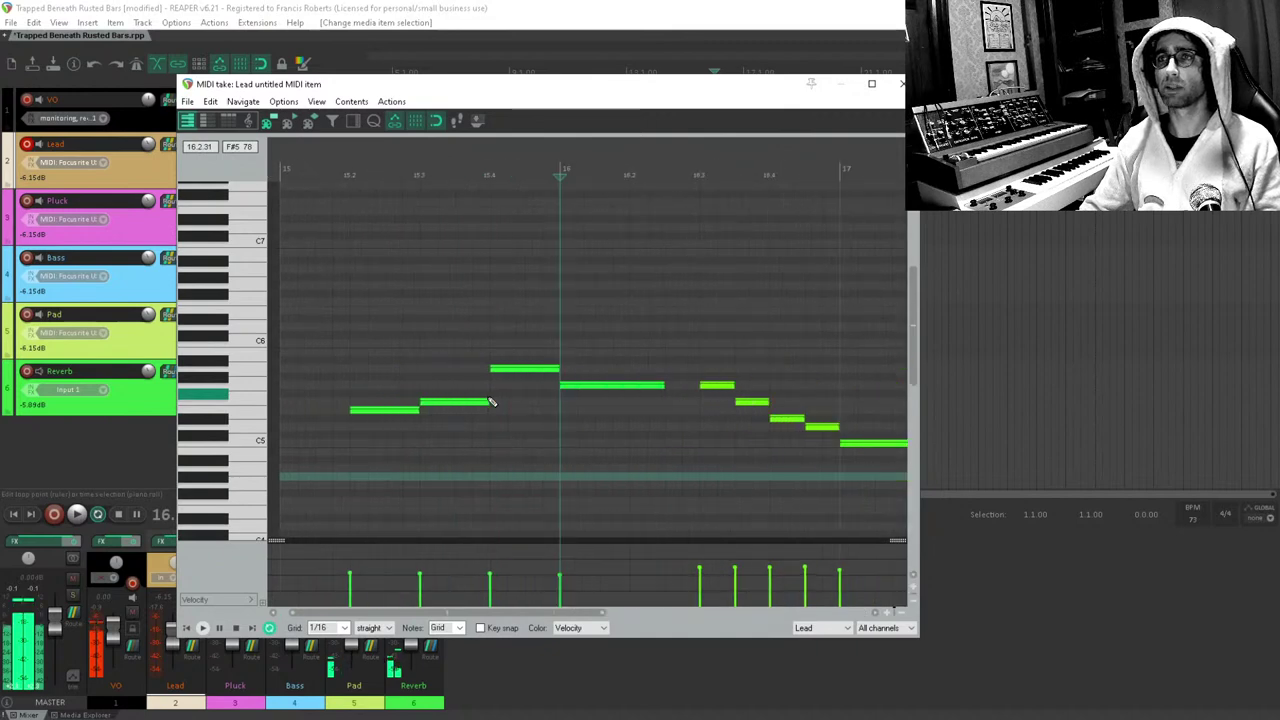
pyautogui.moveTo(565, 359); pyautogui.dragTo(614, 369)
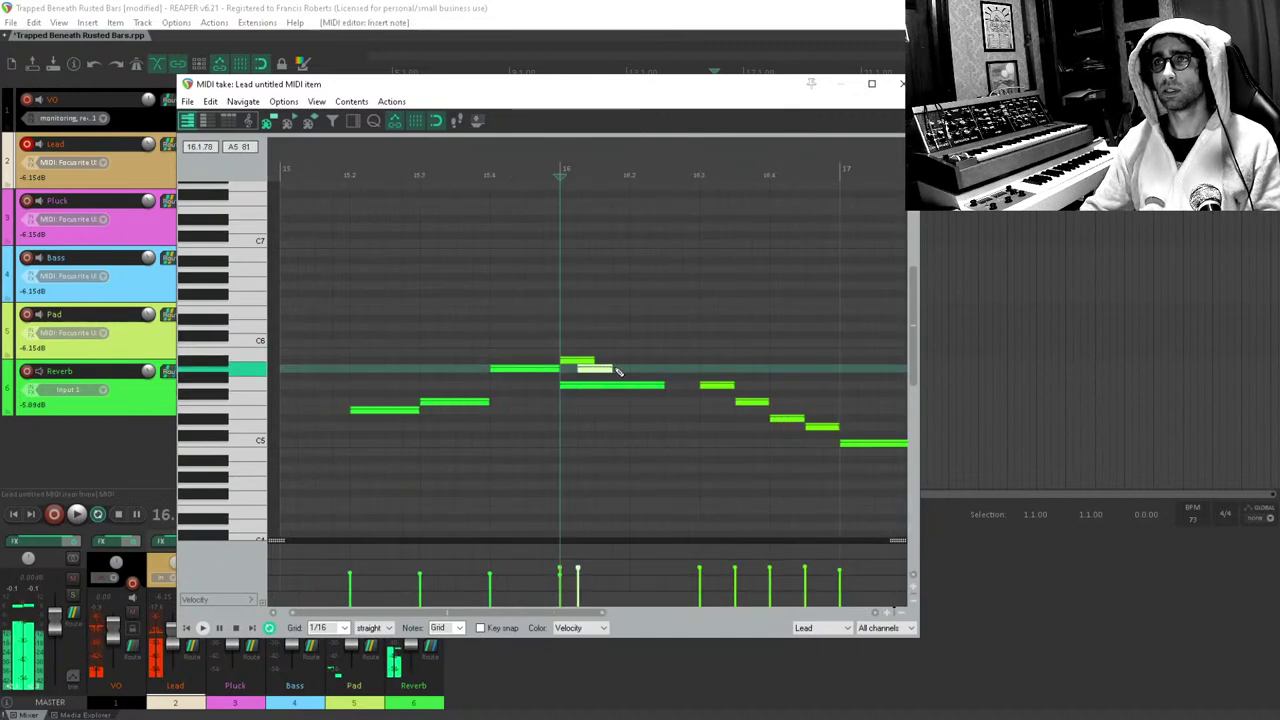
pyautogui.click(640, 361)
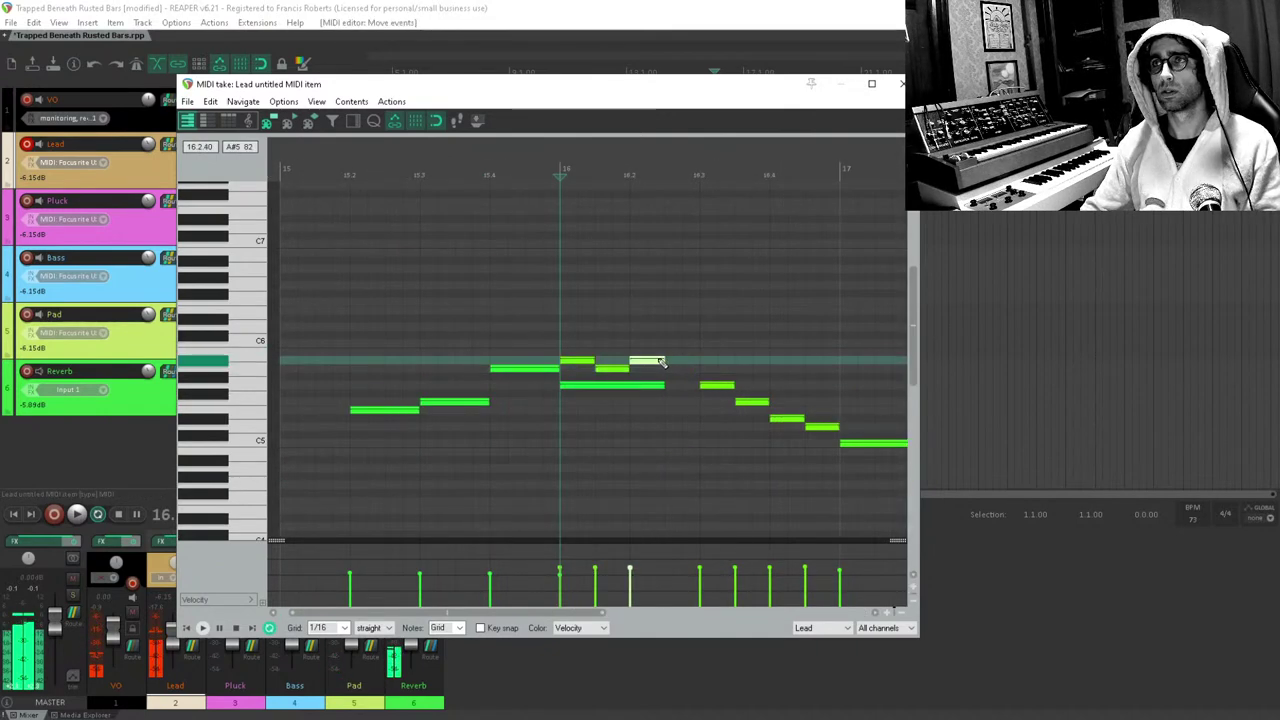
pyautogui.click(676, 385)
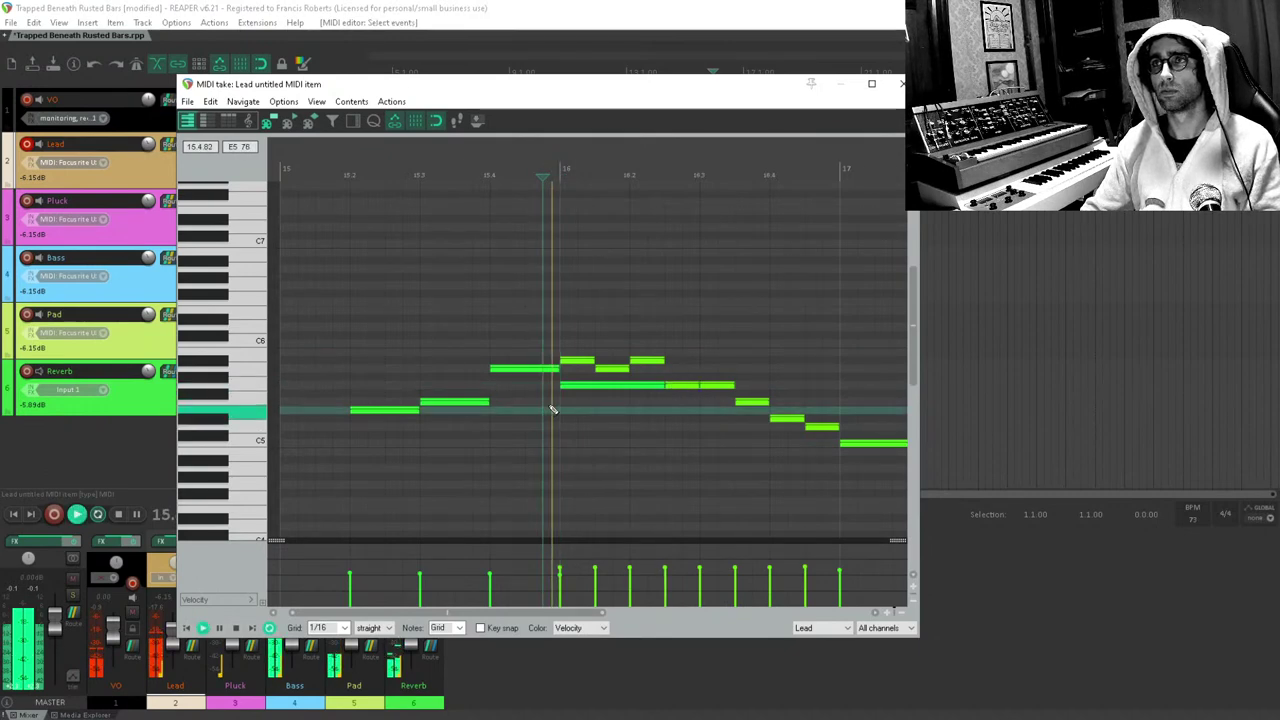
# Delete the long G5 note at bar 16 and lower the half-beat note at 16.3 to D#5.
pyautogui.click(578, 387)
pyautogui.press('Delete')
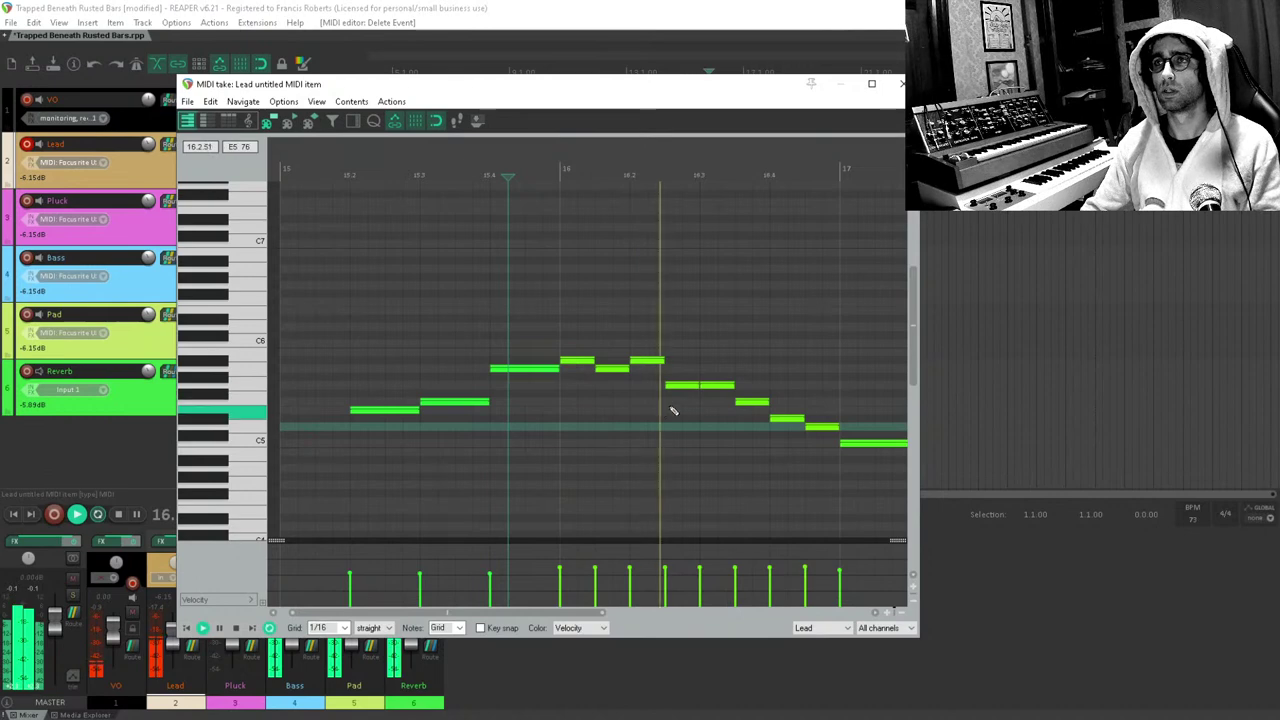
pyautogui.moveTo(716, 387); pyautogui.dragTo(716, 418)
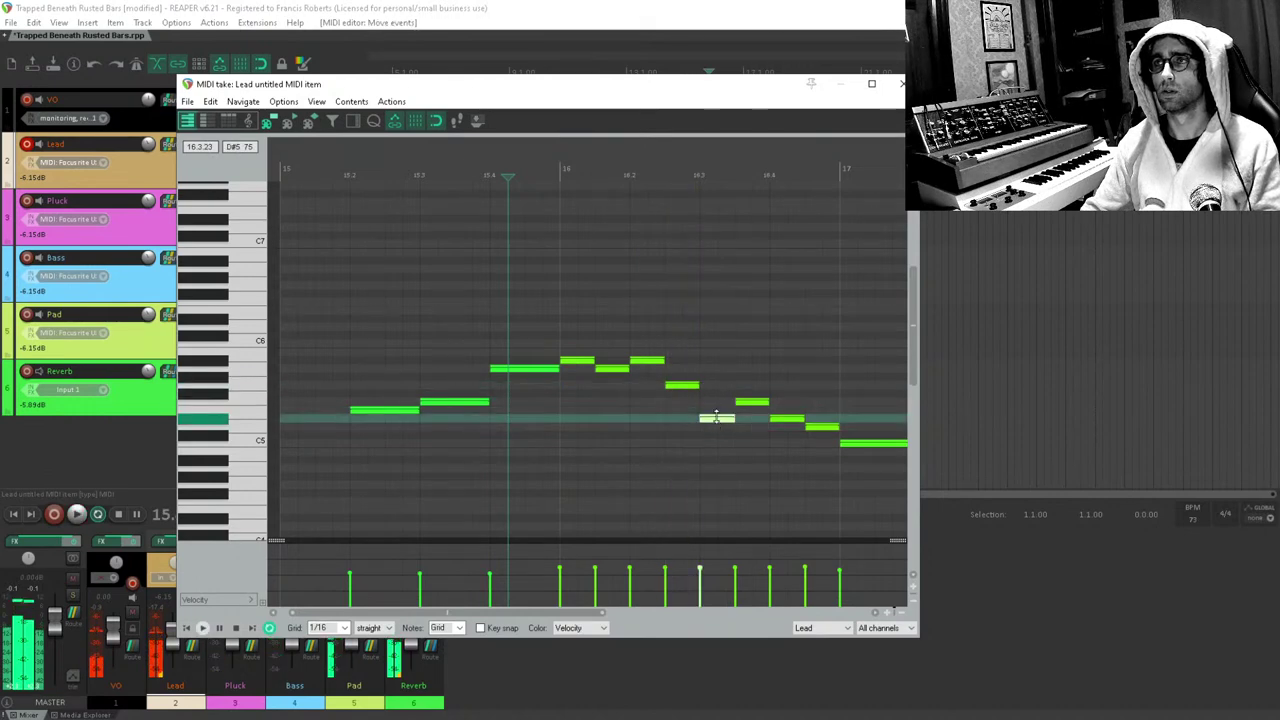
# Add a lower harmony of half-beat notes G5, F5, G5, D#5 and A#4 from bar 16, and play it from 15.3.
pyautogui.click(590, 377)
pyautogui.moveTo(590, 379)
pyautogui.mouseDown()
pyautogui.moveTo(610, 410)
pyautogui.moveTo(654, 392)
pyautogui.moveTo(639, 386)
pyautogui.mouseUp()
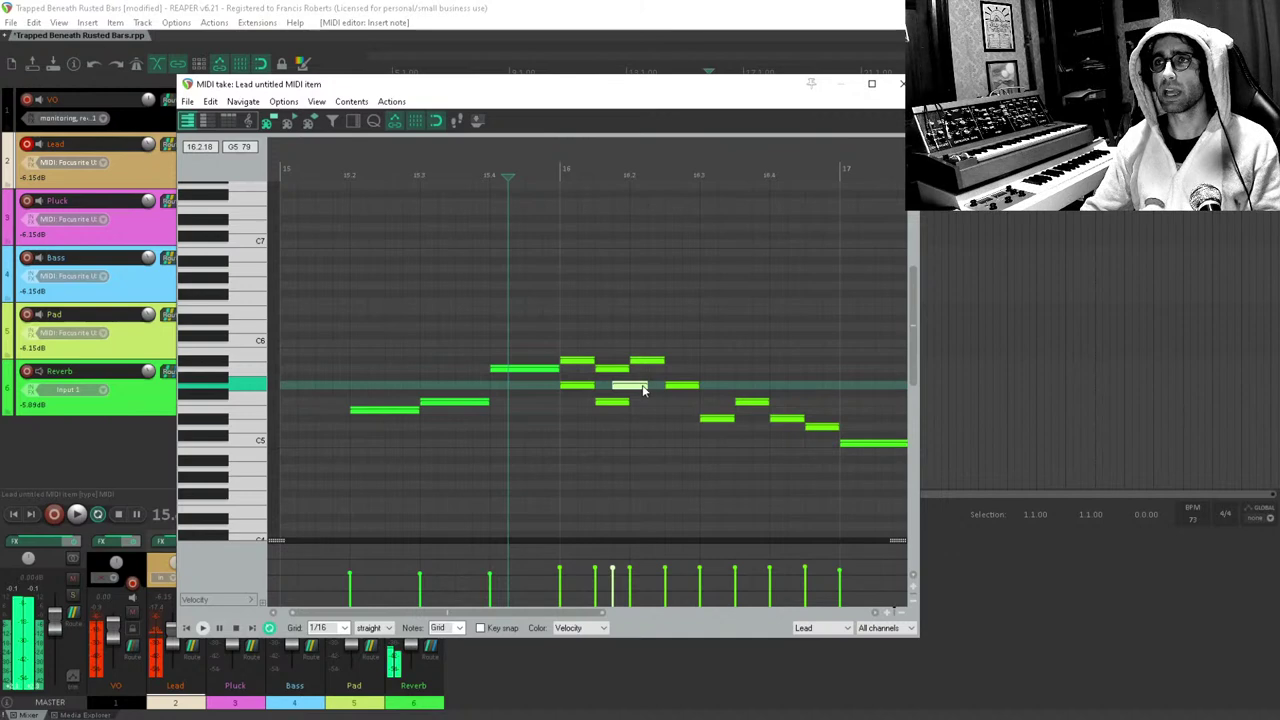
pyautogui.click(676, 419)
pyautogui.moveTo(714, 468); pyautogui.dragTo(715, 460)
pyautogui.click(422, 455)
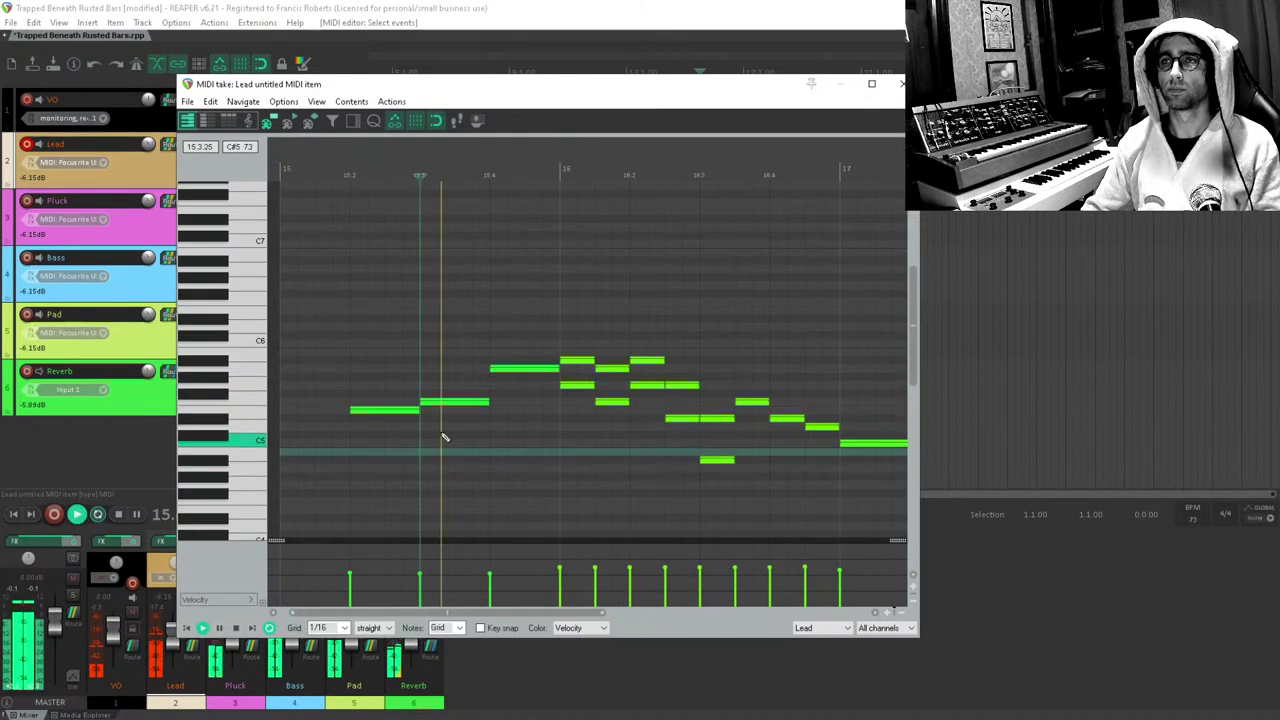
pyautogui.press('space')
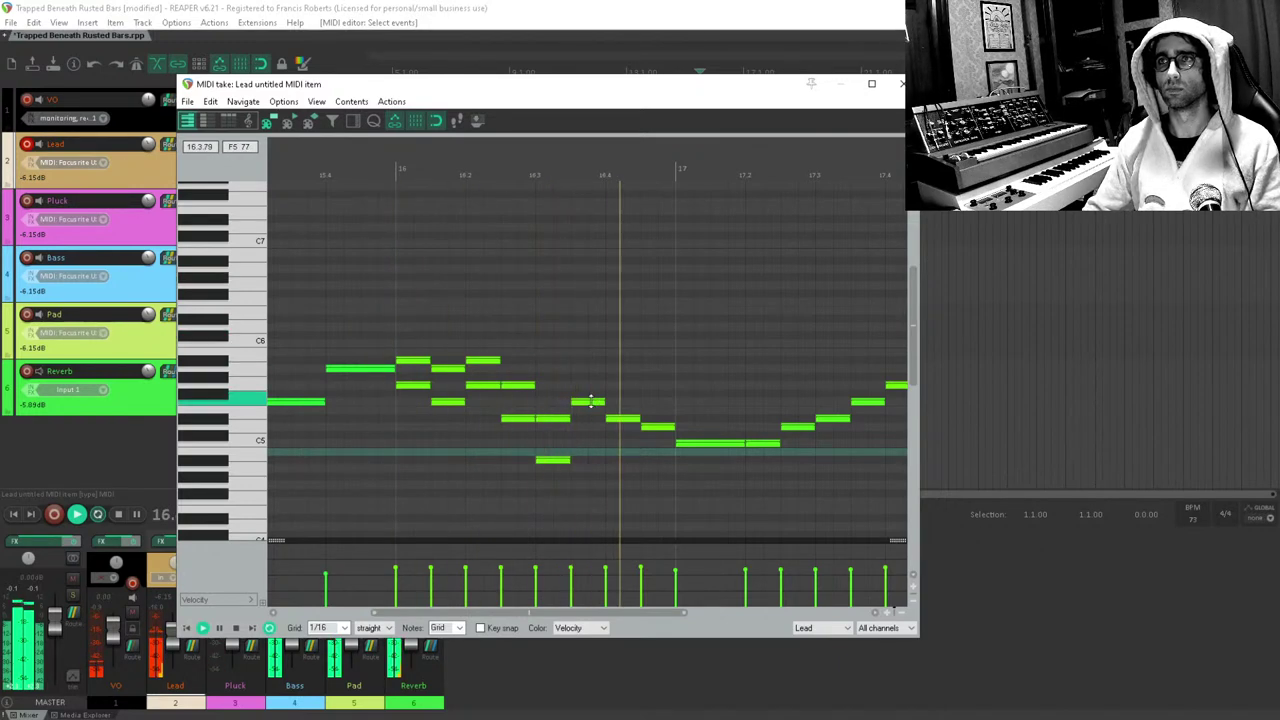
# Extend the lower harmony with half-beat notes C5, A#4 and A4 up to bar 17, and play it.
pyautogui.press('space')
pyautogui.moveTo(588, 452)
pyautogui.mouseDown()
pyautogui.moveTo(604, 408)
pyautogui.moveTo(605, 445)
pyautogui.mouseUp()
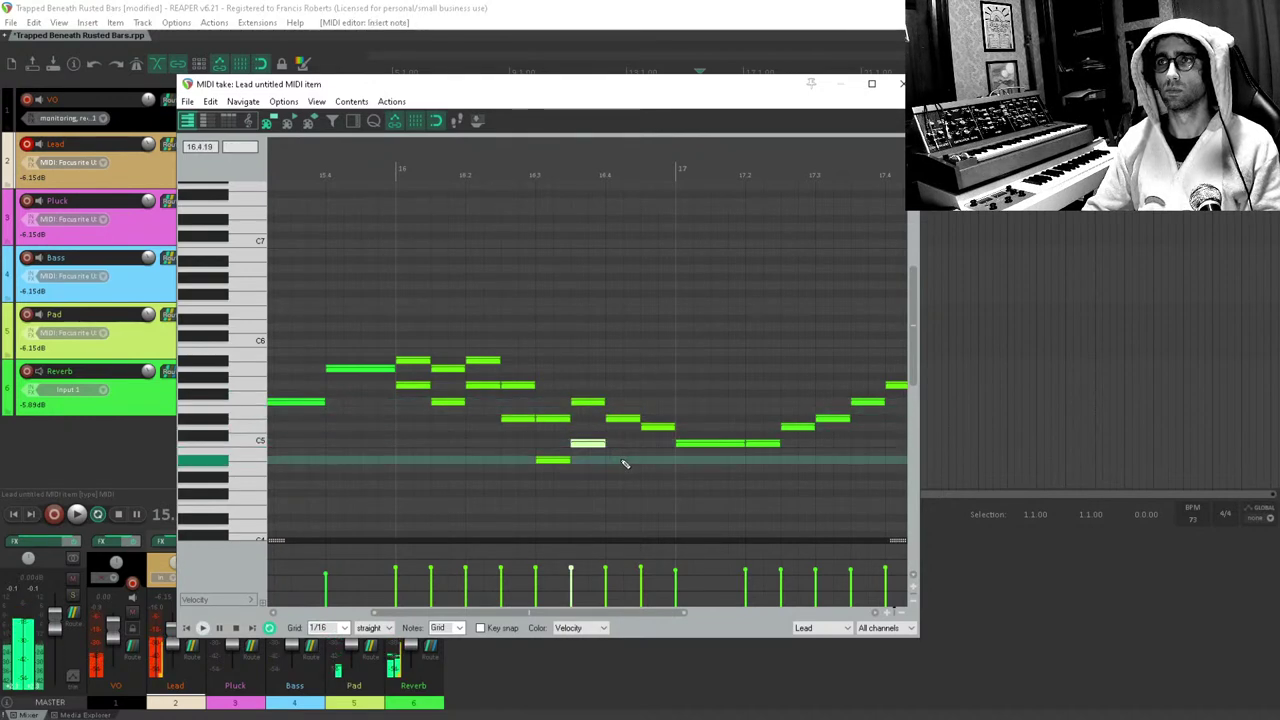
pyautogui.click(665, 477)
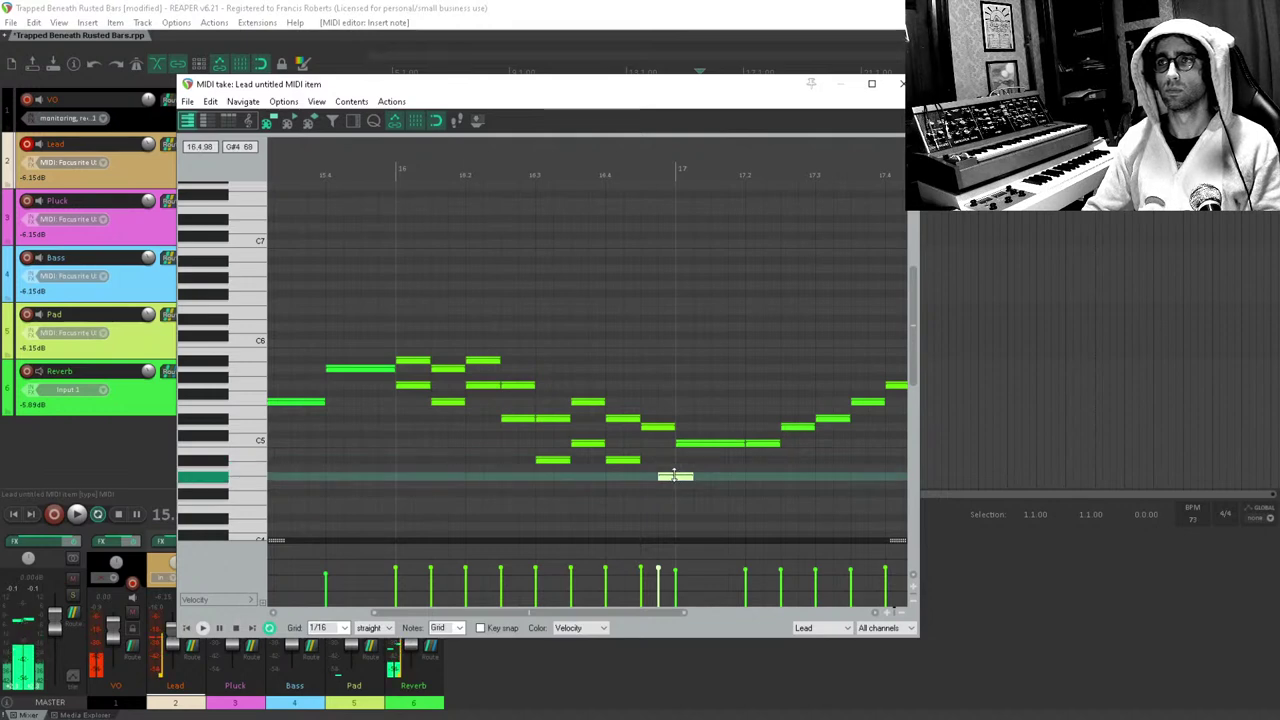
pyautogui.moveTo(676, 481); pyautogui.dragTo(660, 470)
pyautogui.click(503, 480)
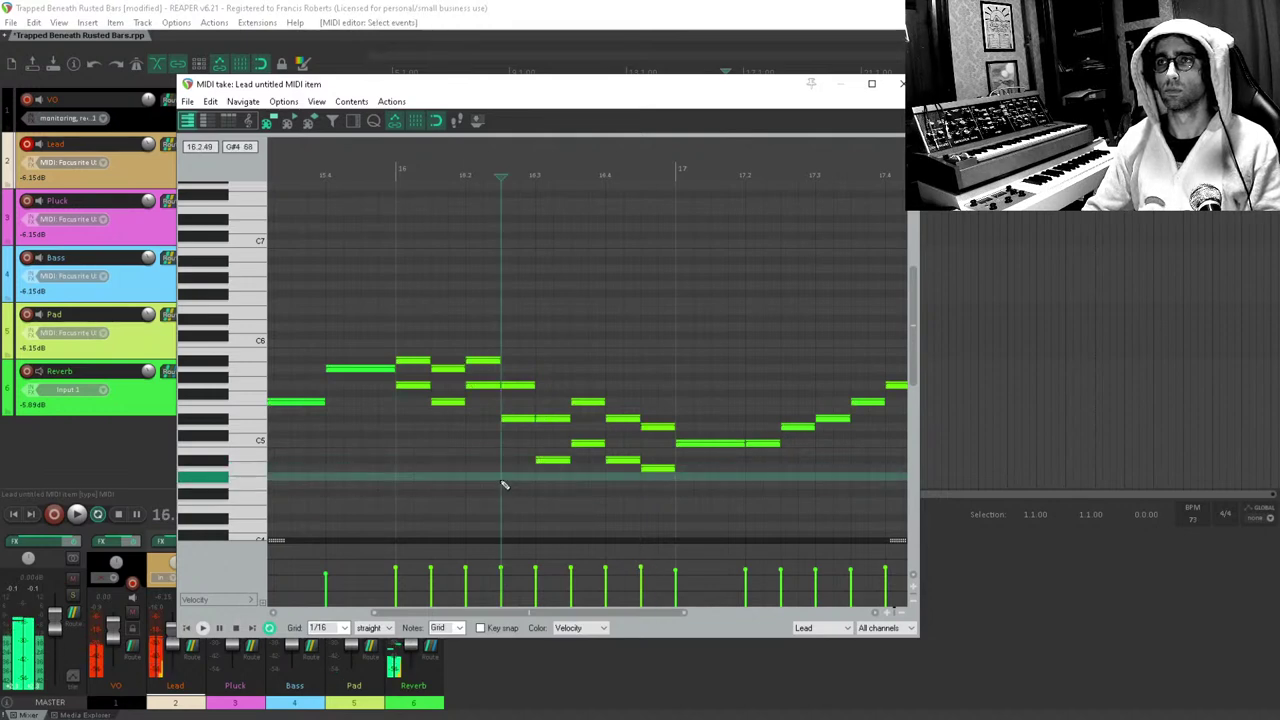
pyautogui.press('space')
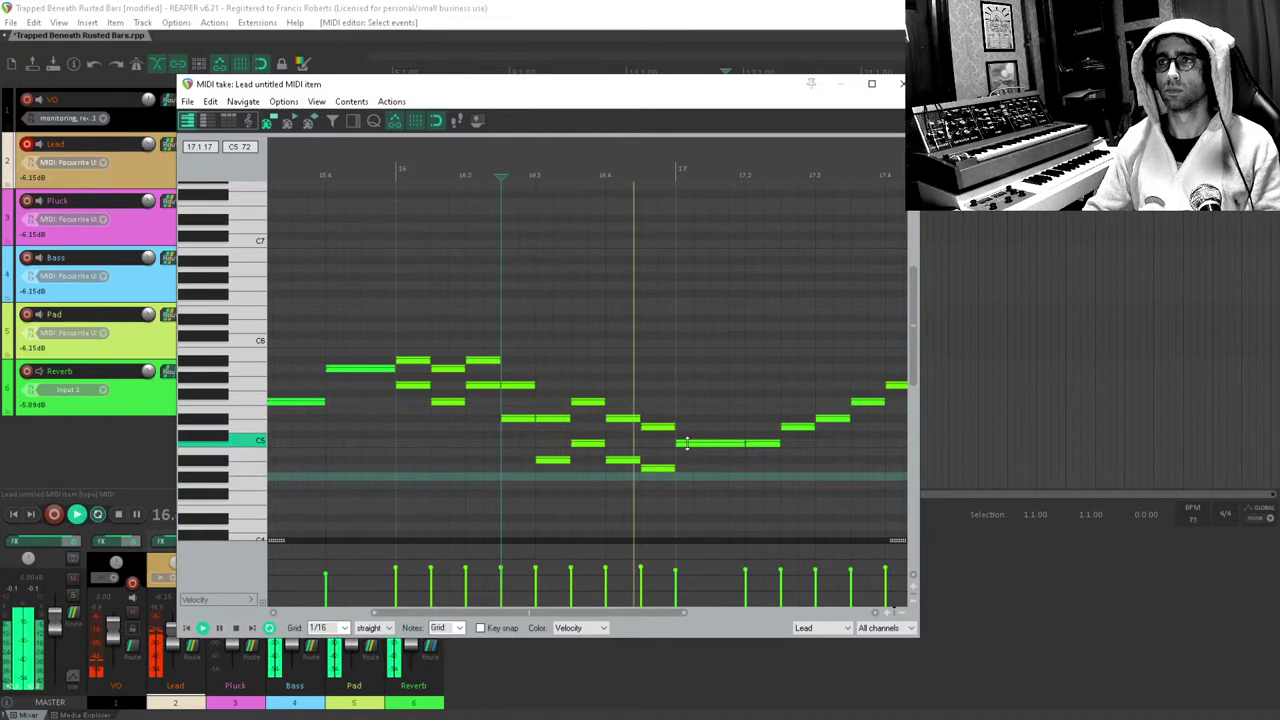
# Replace the last lower harmony notes with a one-beat A#4 at 16.3 and one-beat G4 notes at 16.4 and bar 17.
pyautogui.press('space')
pyautogui.moveTo(640, 483)
pyautogui.mouseDown()
pyautogui.moveTo(634, 494)
pyautogui.moveTo(604, 461)
pyautogui.moveTo(673, 472)
pyautogui.moveTo(661, 486)
pyautogui.moveTo(722, 478)
pyautogui.moveTo(735, 450)
pyautogui.moveTo(737, 486)
pyautogui.mouseUp()
pyautogui.press('Delete')
pyautogui.click(601, 444)
pyautogui.press('Delete')
pyautogui.press('space')
pyautogui.press('space')
pyautogui.moveTo(729, 416); pyautogui.dragTo(665, 373)
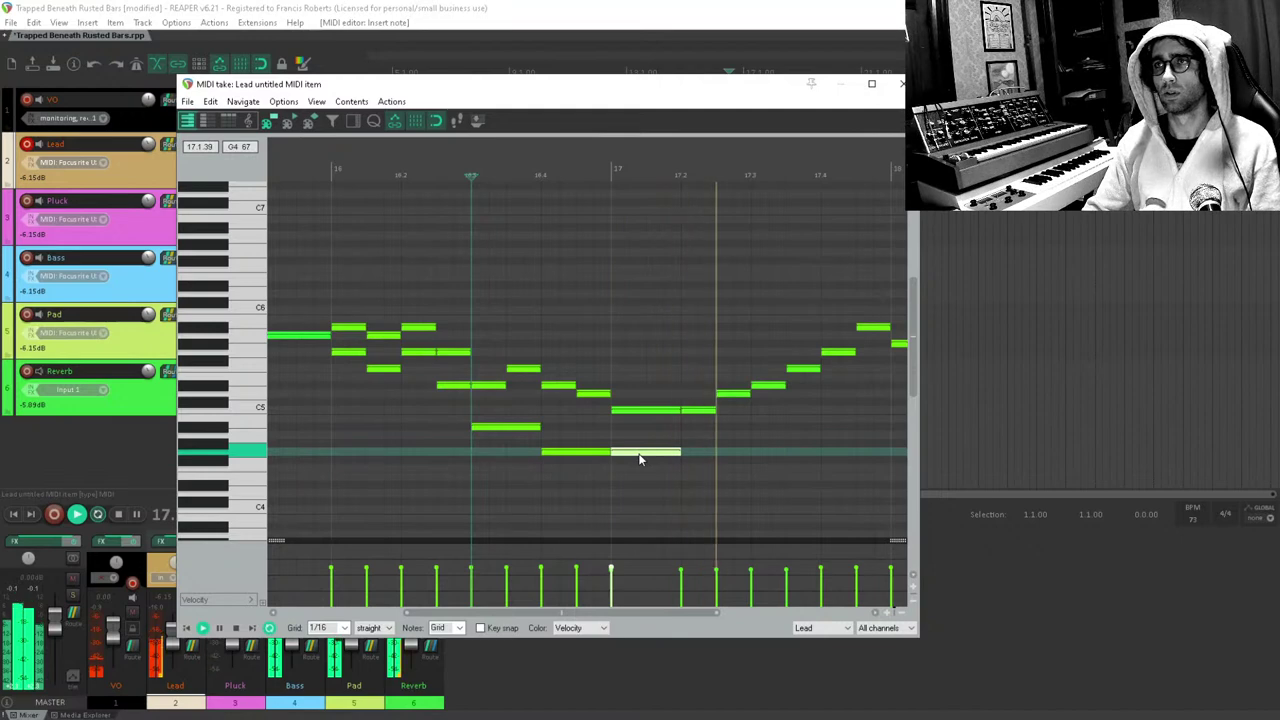
pyautogui.press('space')
pyautogui.scroll(-4, 643, 446)
pyautogui.press('Escape')
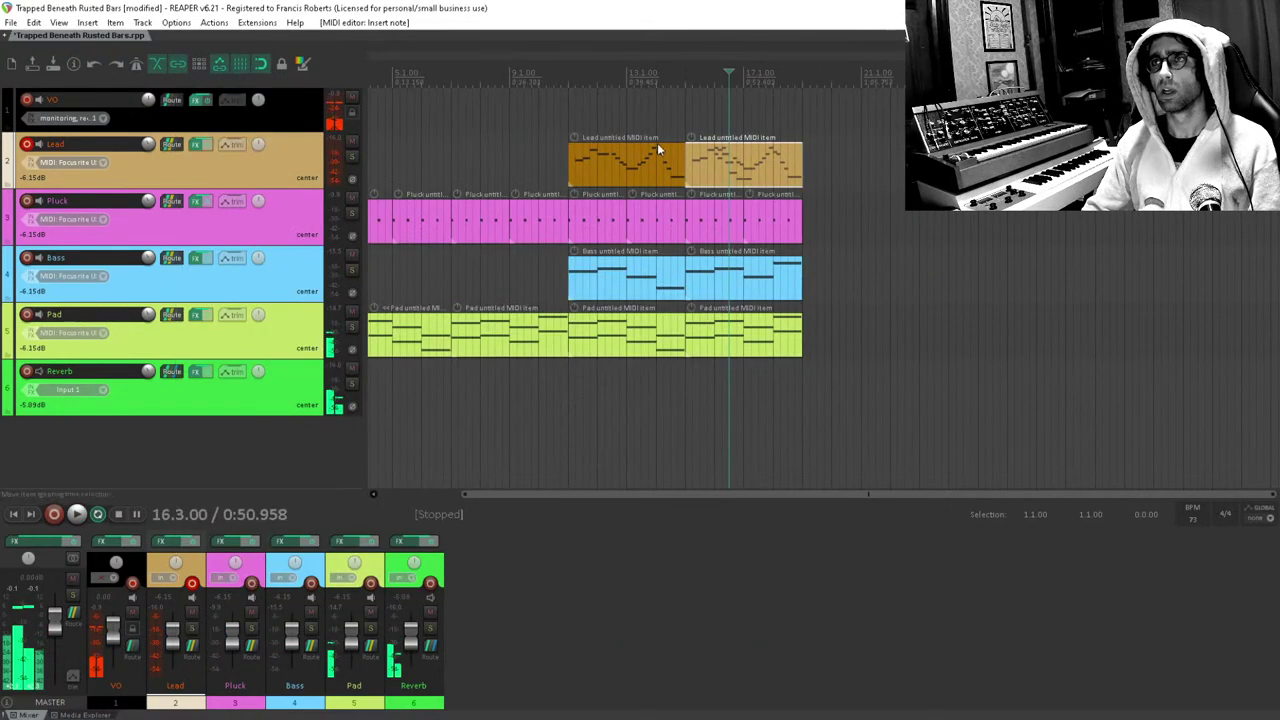
# Save the project and play the full arrangement from bar 11.
pyautogui.click(686, 101)
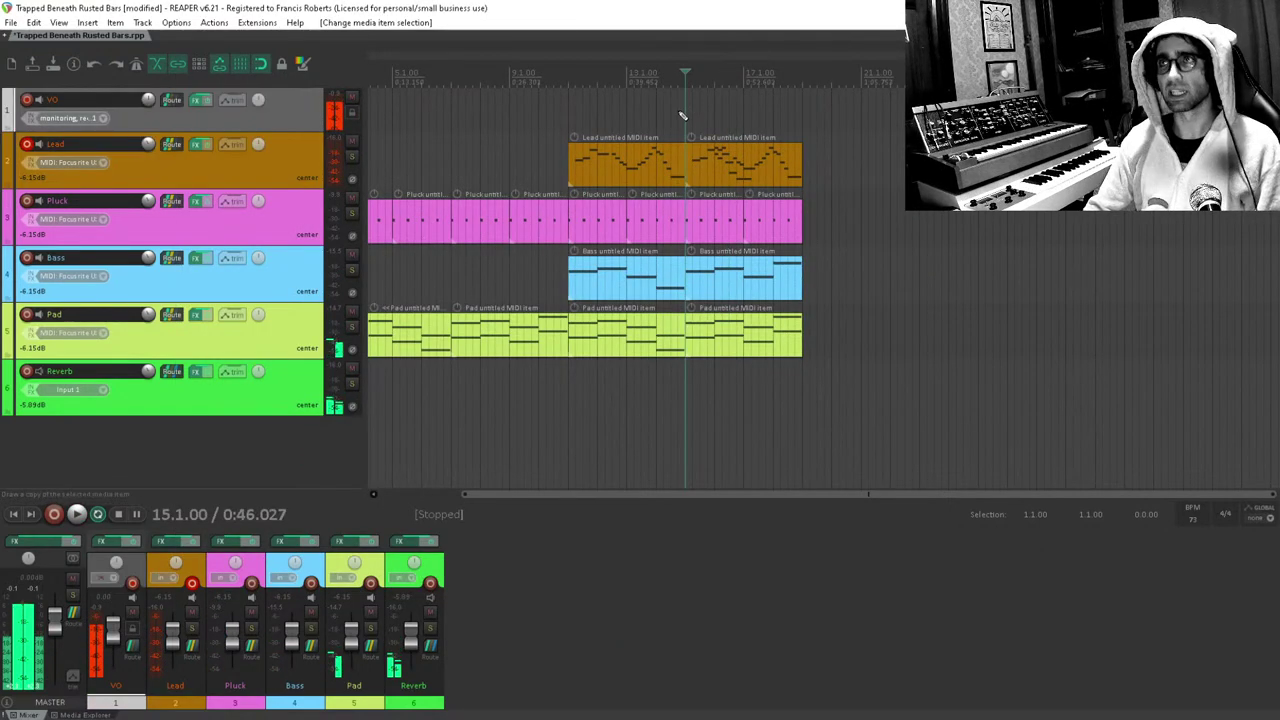
pyautogui.click(701, 142)
pyautogui.hscroll(-1, 763, 151)
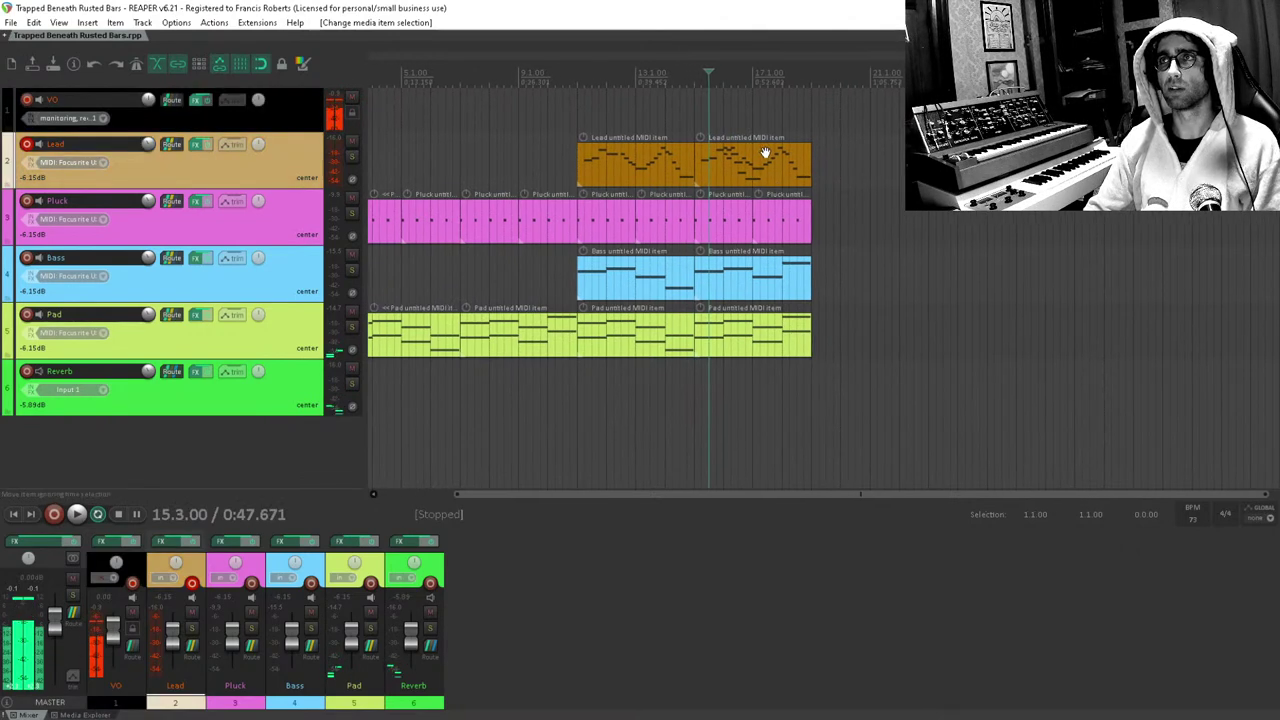
pyautogui.click(587, 103)
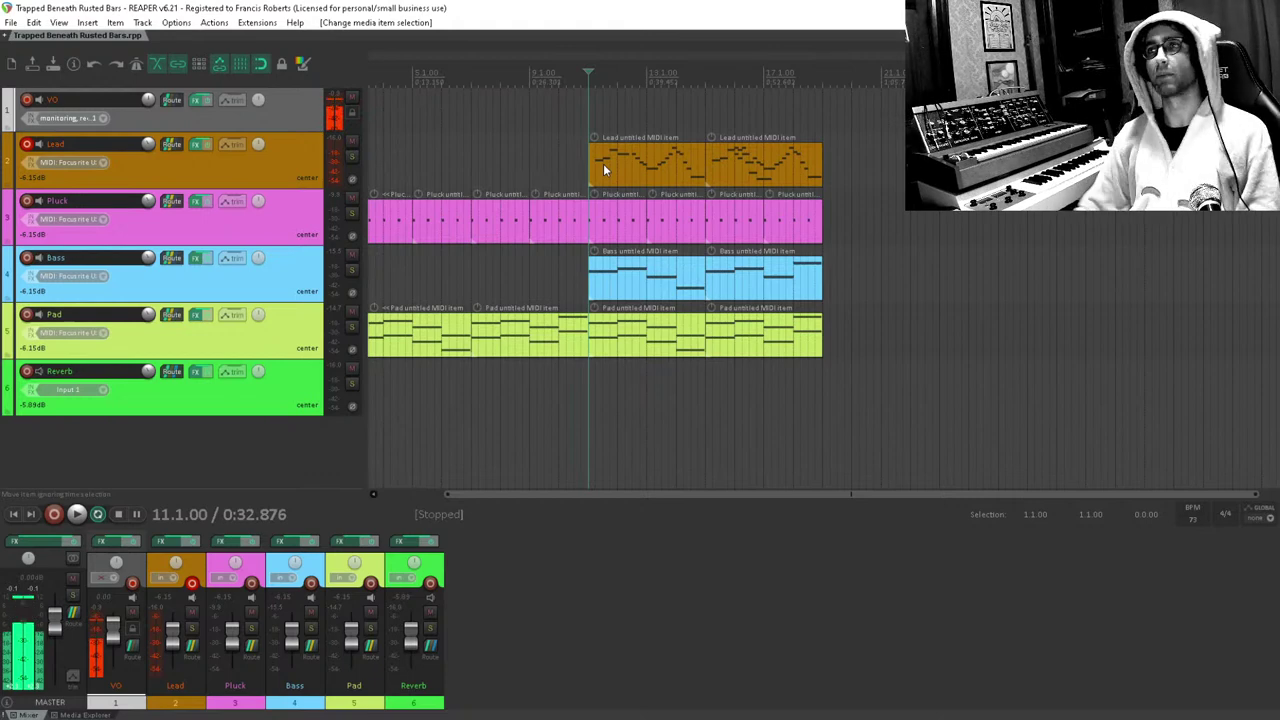
pyautogui.press('space')
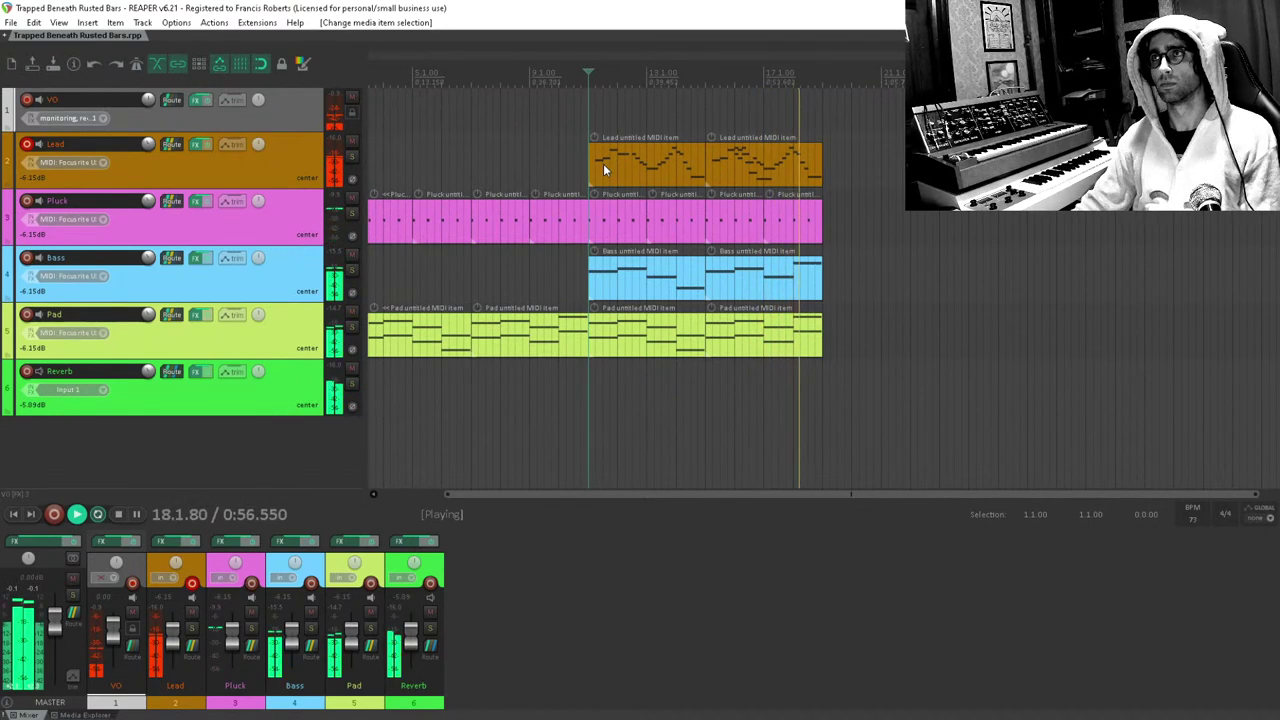
pyautogui.press('space')
# In the second Lead item, raise the half-beat note at the start of bar 18 to C6.
pyautogui.click(799, 162)
pyautogui.doubleClick(799, 162)
pyautogui.scroll(5, 677, 291)
pyautogui.moveTo(605, 361); pyautogui.dragTo(603, 327)
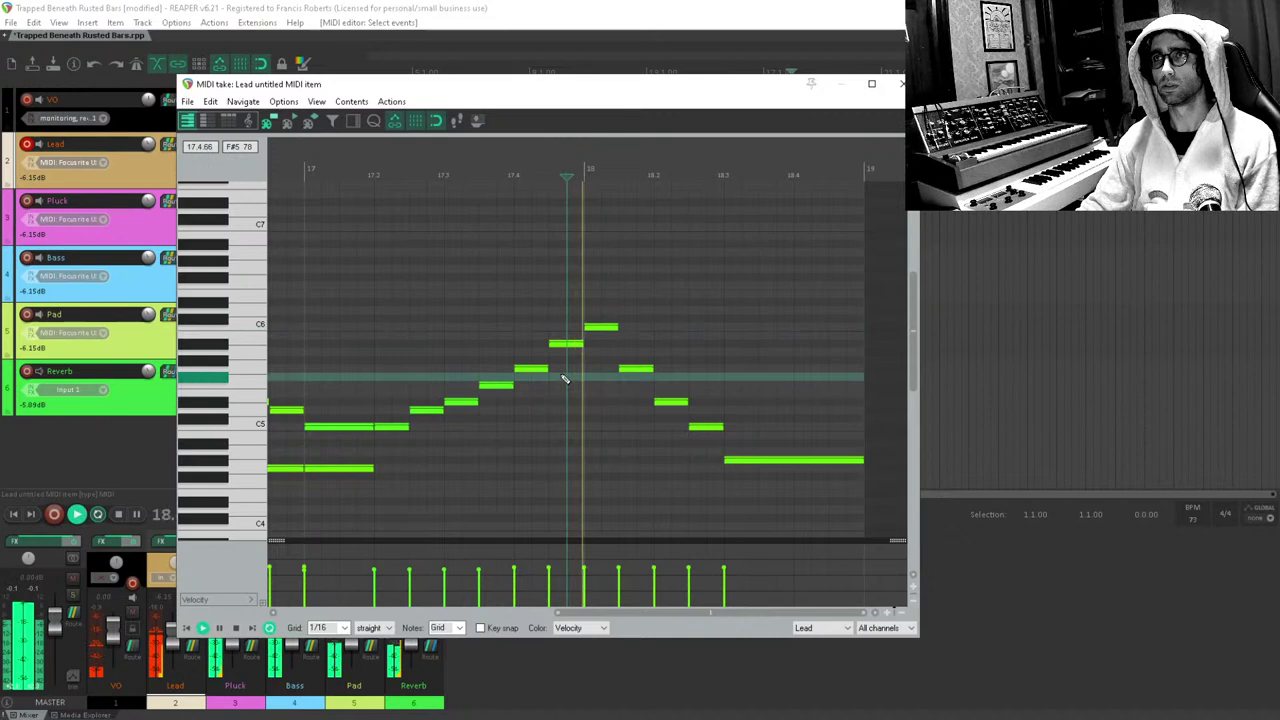
# Raise the two falling half-beat notes from 18.2 to F5 and D#5.
pyautogui.click(636, 370)
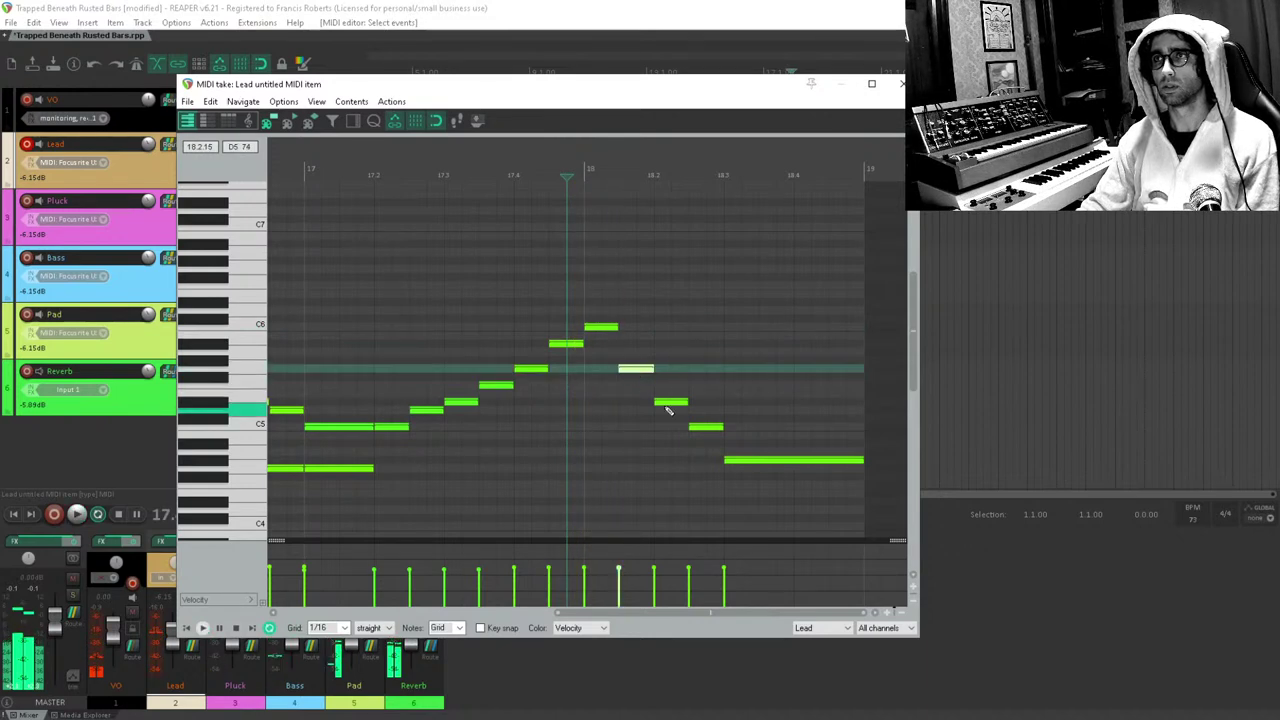
pyautogui.moveTo(668, 402); pyautogui.dragTo(668, 386)
pyautogui.click(703, 428)
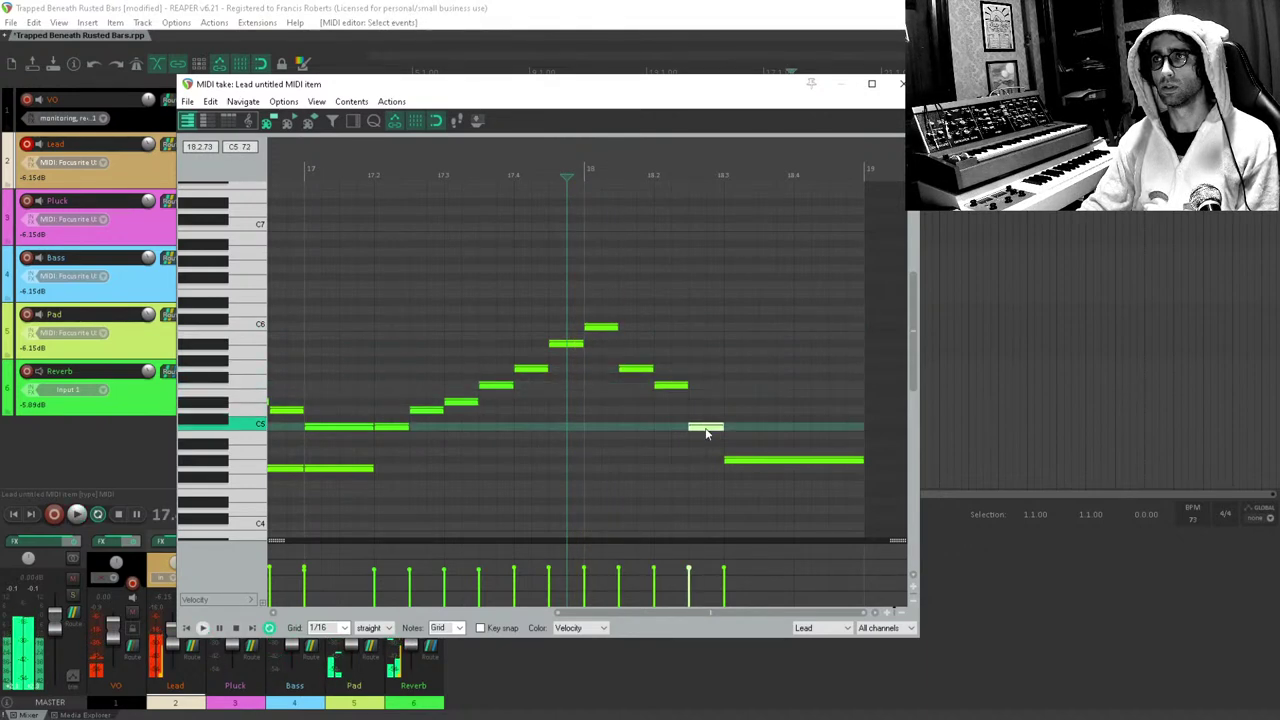
pyautogui.moveTo(705, 432); pyautogui.dragTo(708, 406)
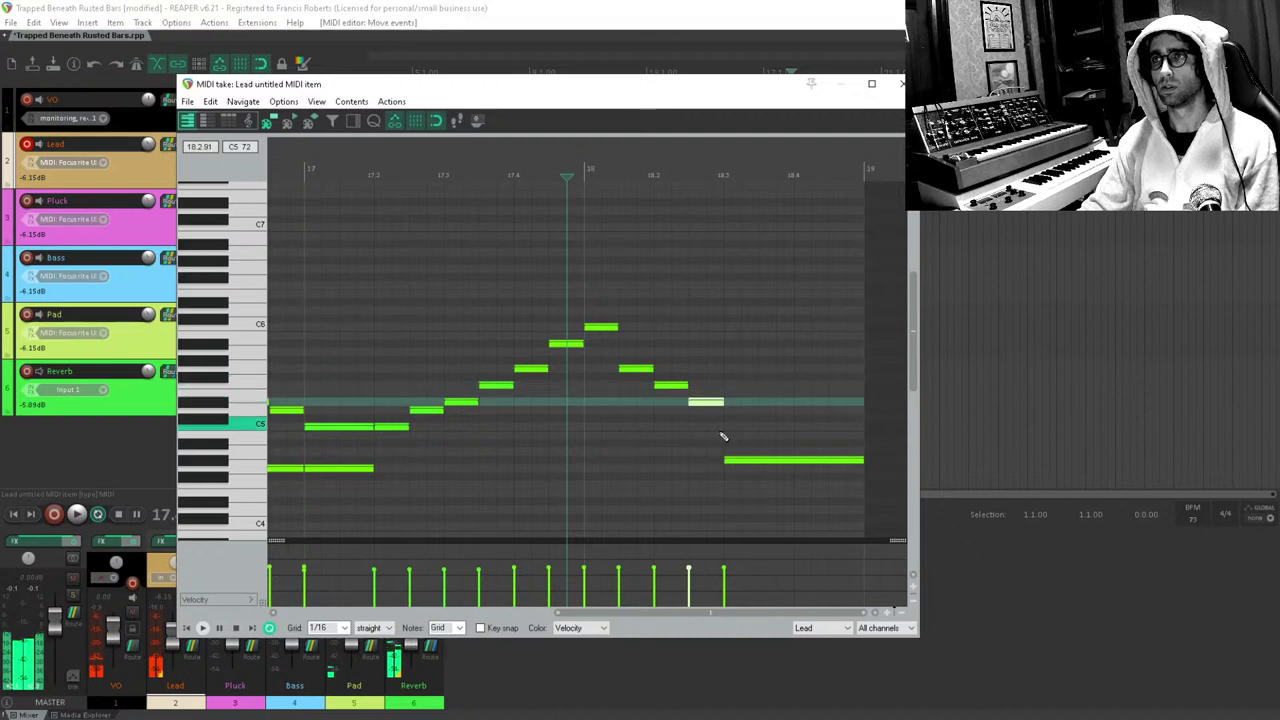
# End the second Lead item's melody with half-beat D5 and D#5 notes from 18.3 and a one-beat C5 at 18.4, checking it in playback.
pyautogui.moveTo(748, 464); pyautogui.dragTo(761, 412)
pyautogui.press('space')
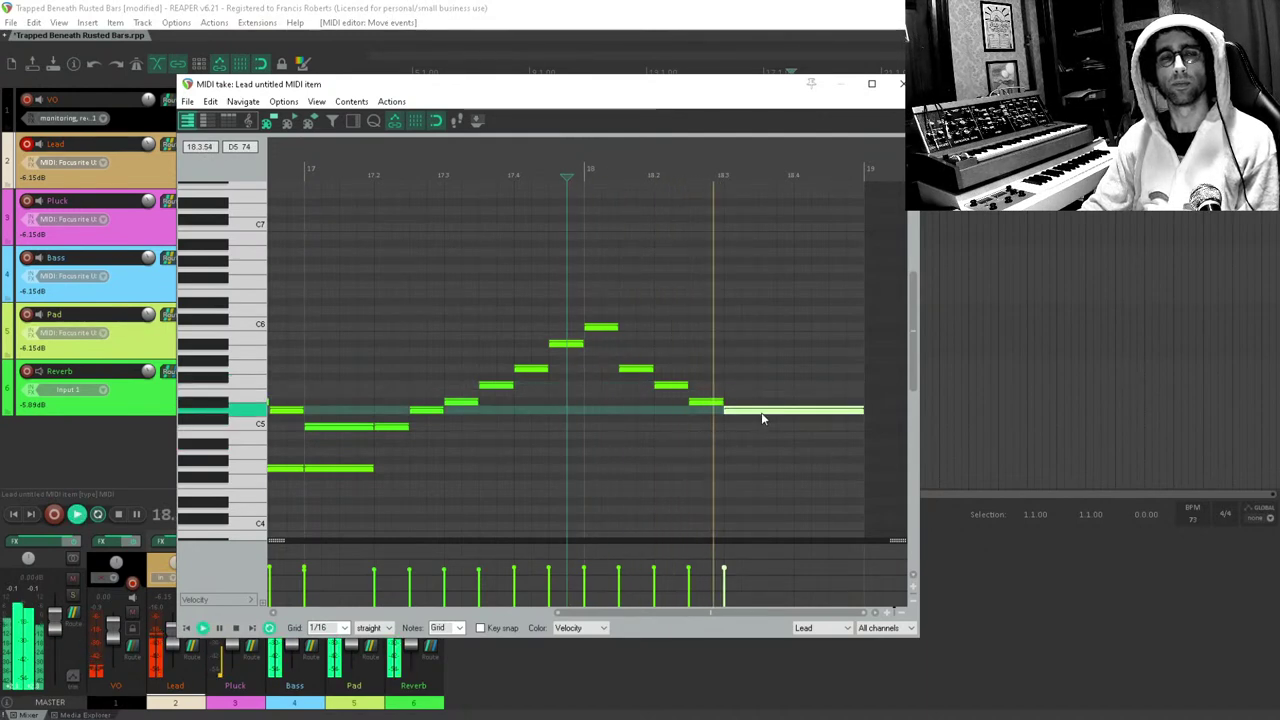
pyautogui.press('space')
pyautogui.moveTo(860, 410)
pyautogui.mouseDown()
pyautogui.moveTo(752, 410)
pyautogui.moveTo(786, 402)
pyautogui.moveTo(808, 427)
pyautogui.moveTo(862, 428)
pyautogui.mouseUp()
pyautogui.press('space')
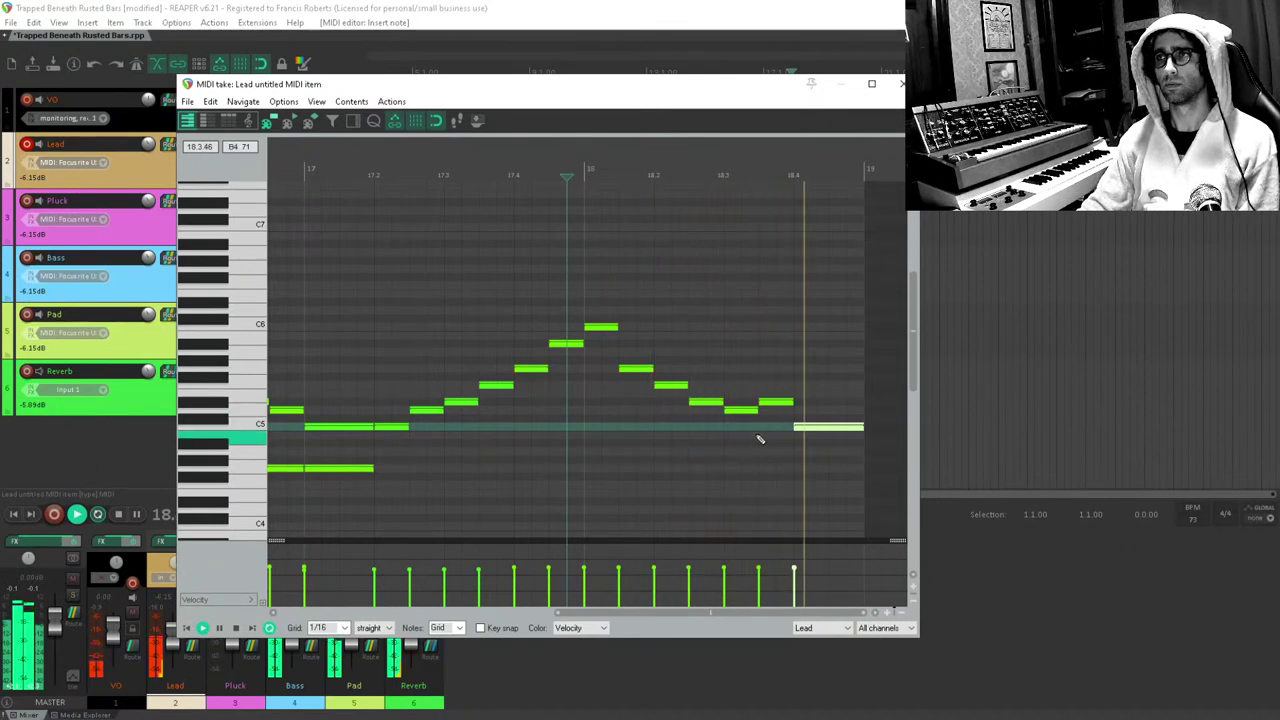
# Add a lower harmony line beneath bar 18, falling from G5 to a one-beat G#4 at 18.4, and close the note editor.
pyautogui.moveTo(605, 324)
pyautogui.mouseDown()
pyautogui.moveTo(617, 373)
pyautogui.moveTo(643, 402)
pyautogui.moveTo(657, 397)
pyautogui.moveTo(663, 418)
pyautogui.moveTo(757, 444)
pyautogui.moveTo(790, 432)
pyautogui.moveTo(815, 462)
pyautogui.moveTo(871, 463)
pyautogui.mouseUp()
pyautogui.scroll(-5, 591, 491)
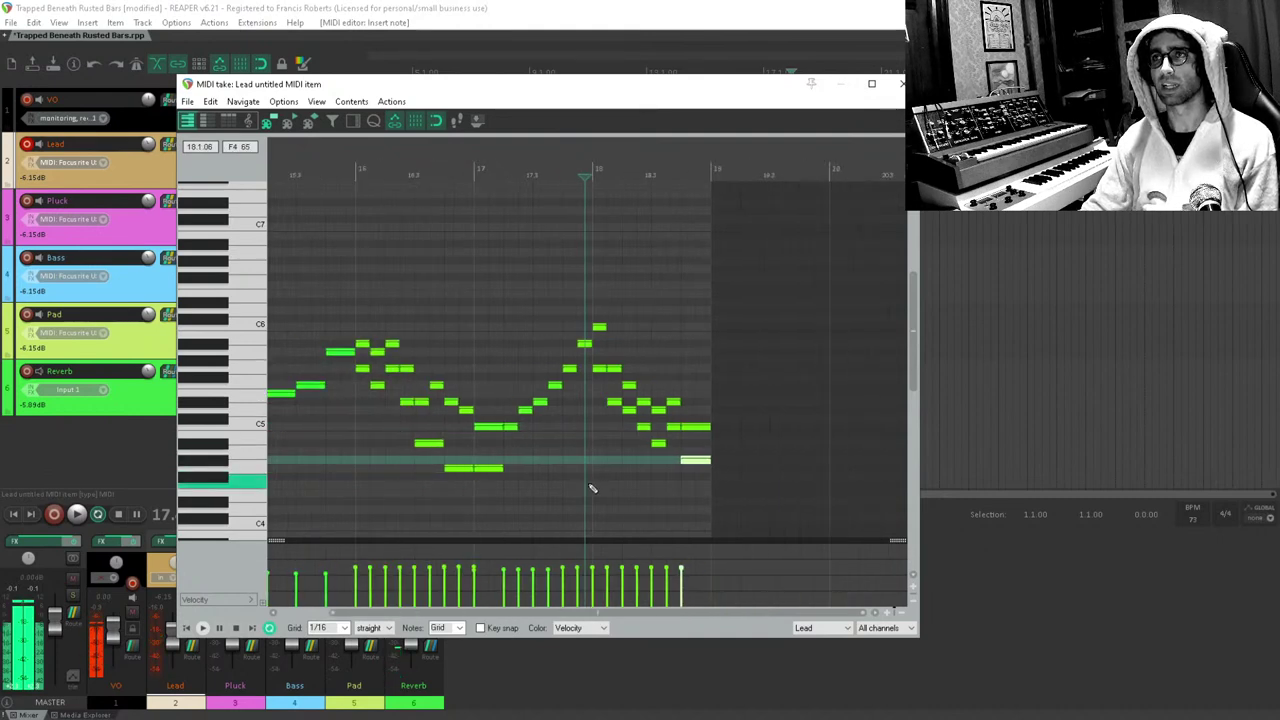
pyautogui.moveTo(624, 467); pyautogui.dragTo(679, 459)
pyautogui.moveTo(597, 417); pyautogui.dragTo(594, 409)
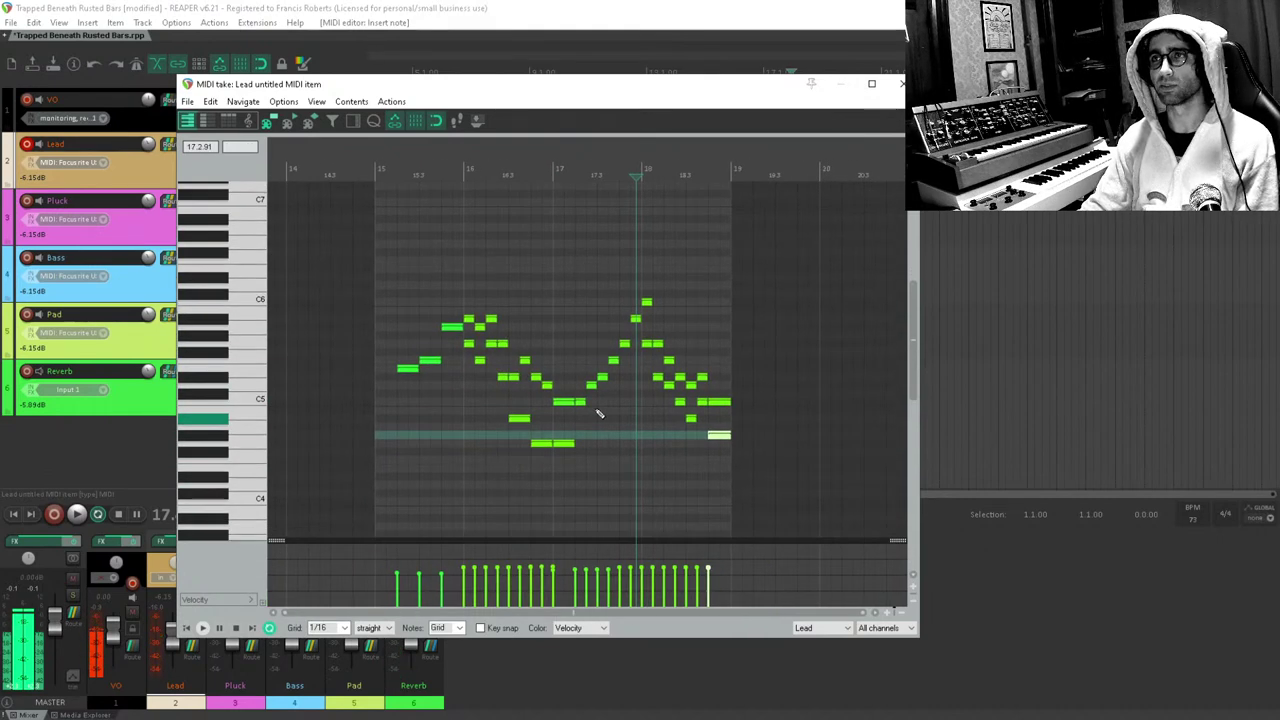
pyautogui.click(347, 414)
pyautogui.press('Escape')
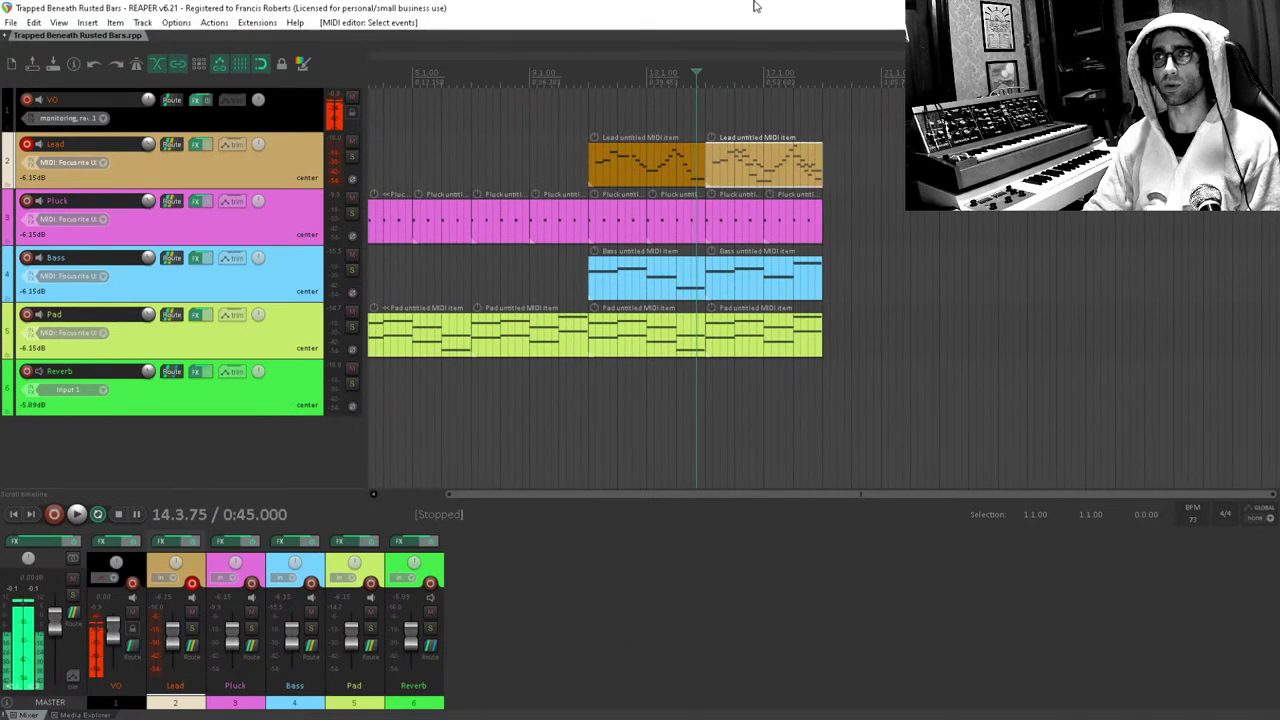
# Play the arrangement from the start and review the sections beginning at bars 11, 13, 15 and 17.
pyautogui.press('space')
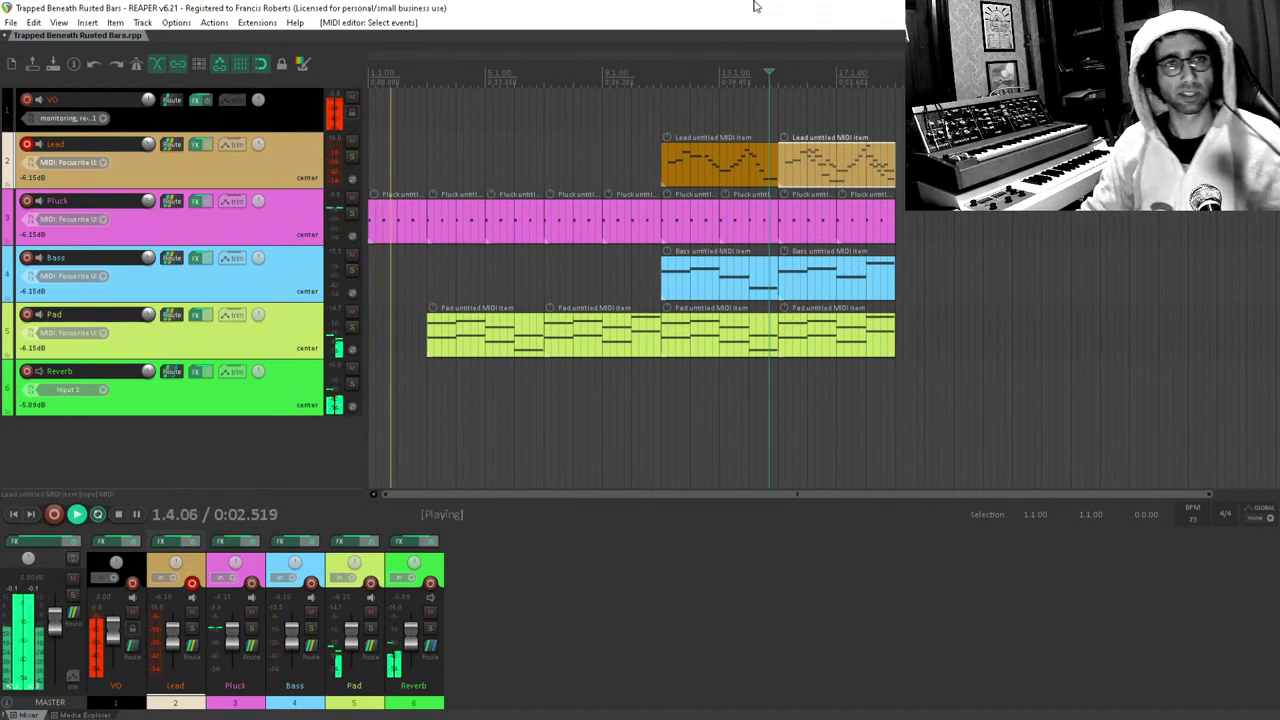
pyautogui.press('space')
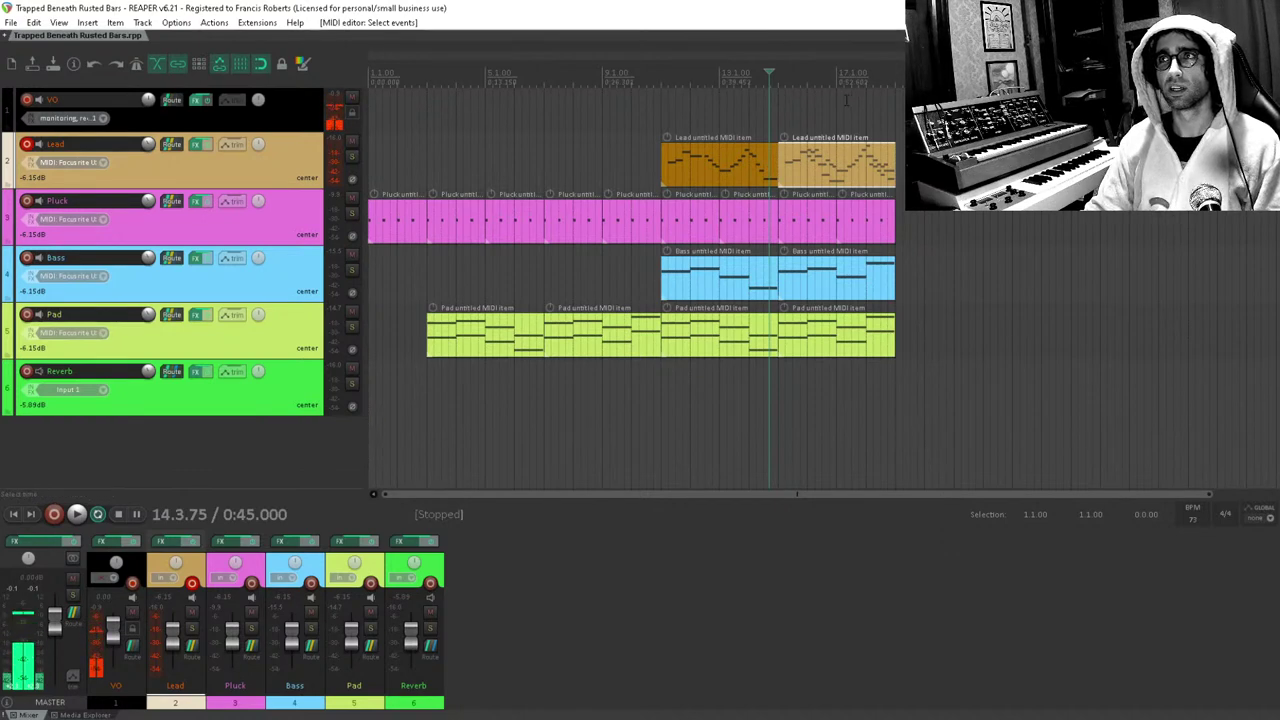
pyautogui.click(778, 91)
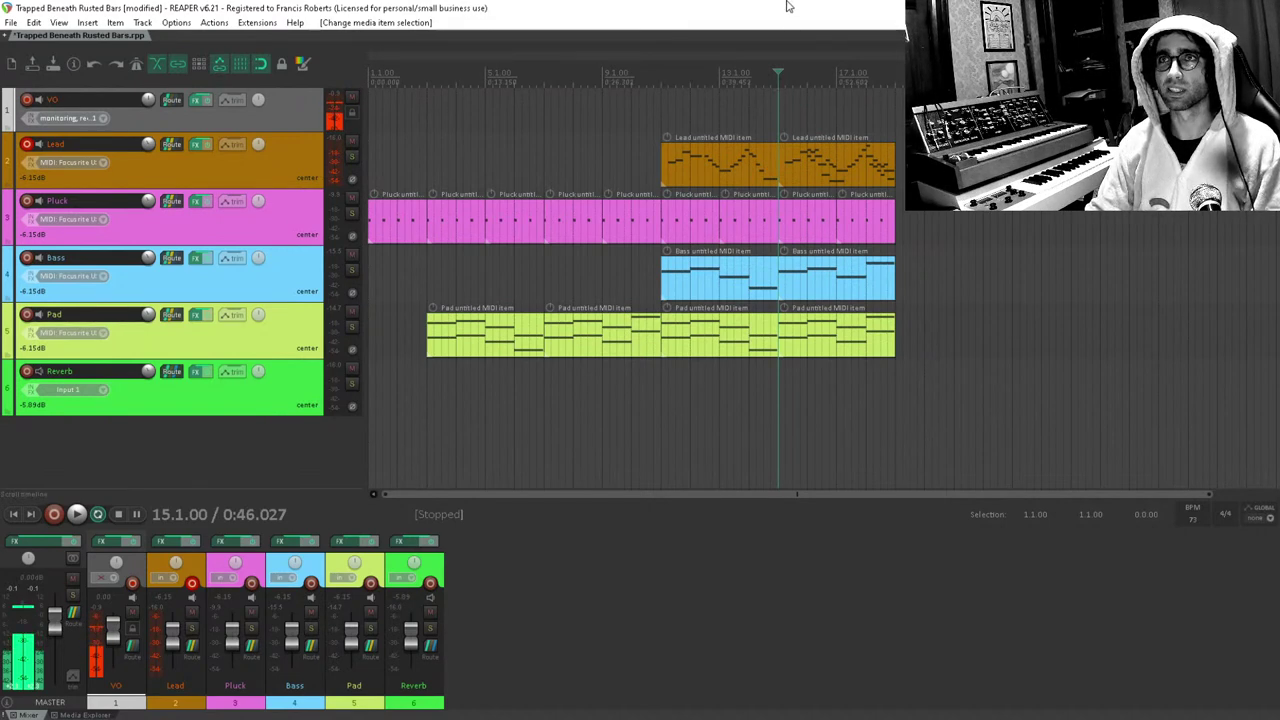
pyautogui.hscroll(2, 750, 110)
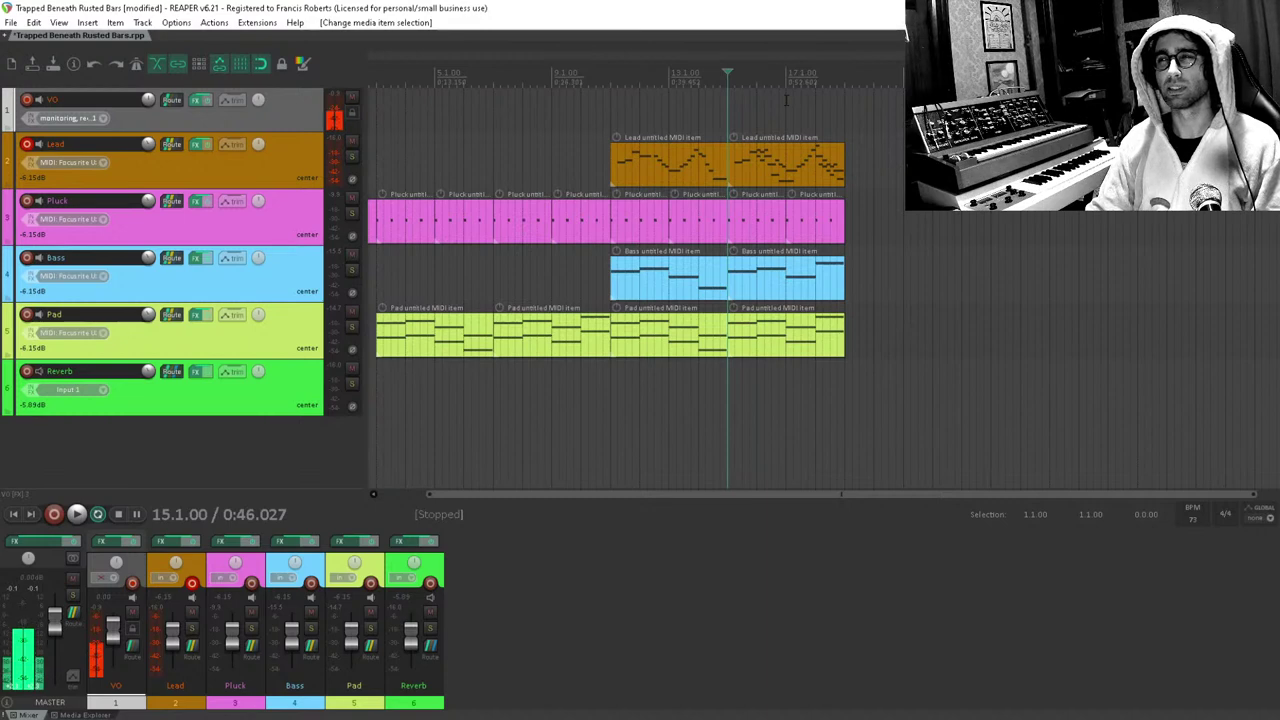
pyautogui.click(786, 100)
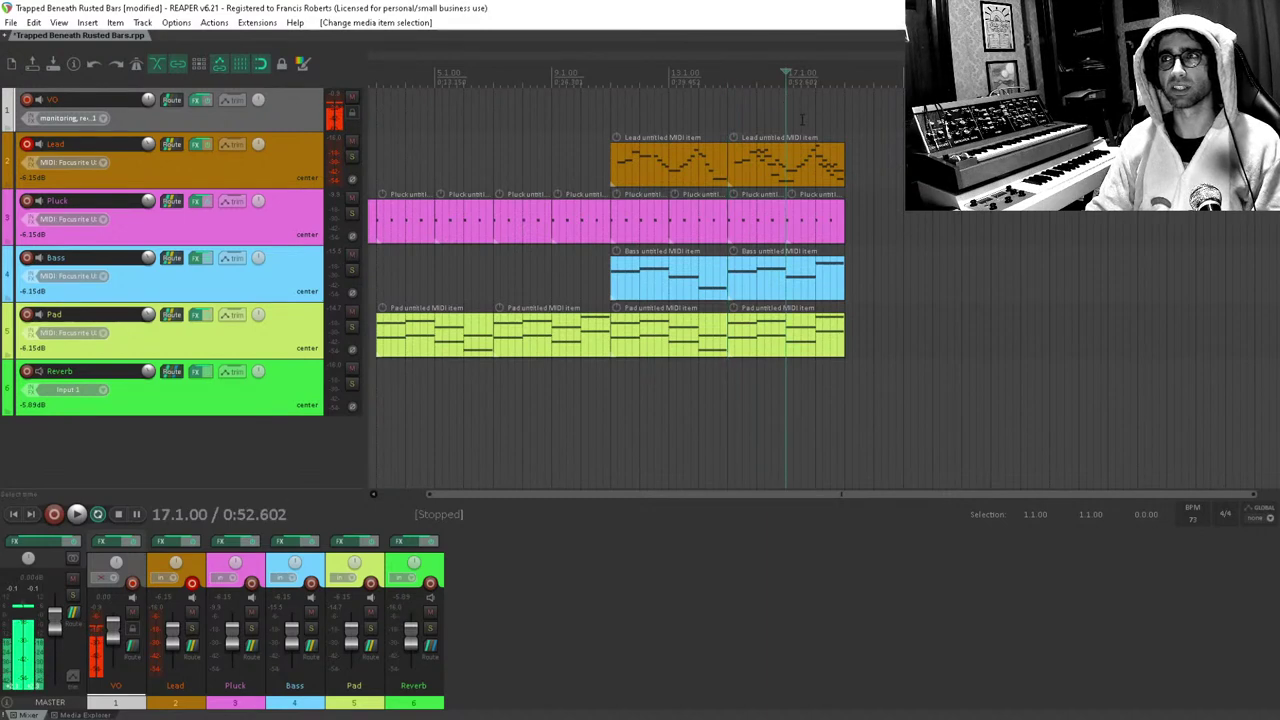
pyautogui.moveTo(802, 120); pyautogui.dragTo(874, 120)
pyautogui.scroll(2, 875, 117)
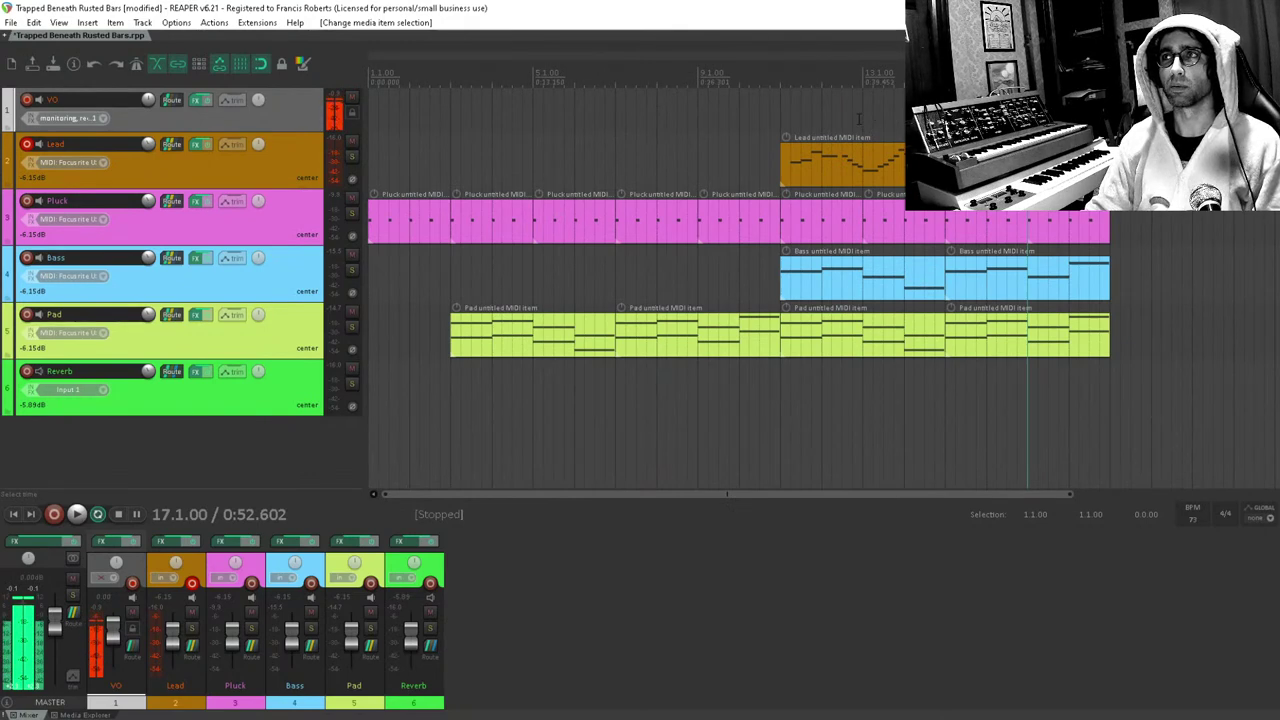
pyautogui.click(864, 101)
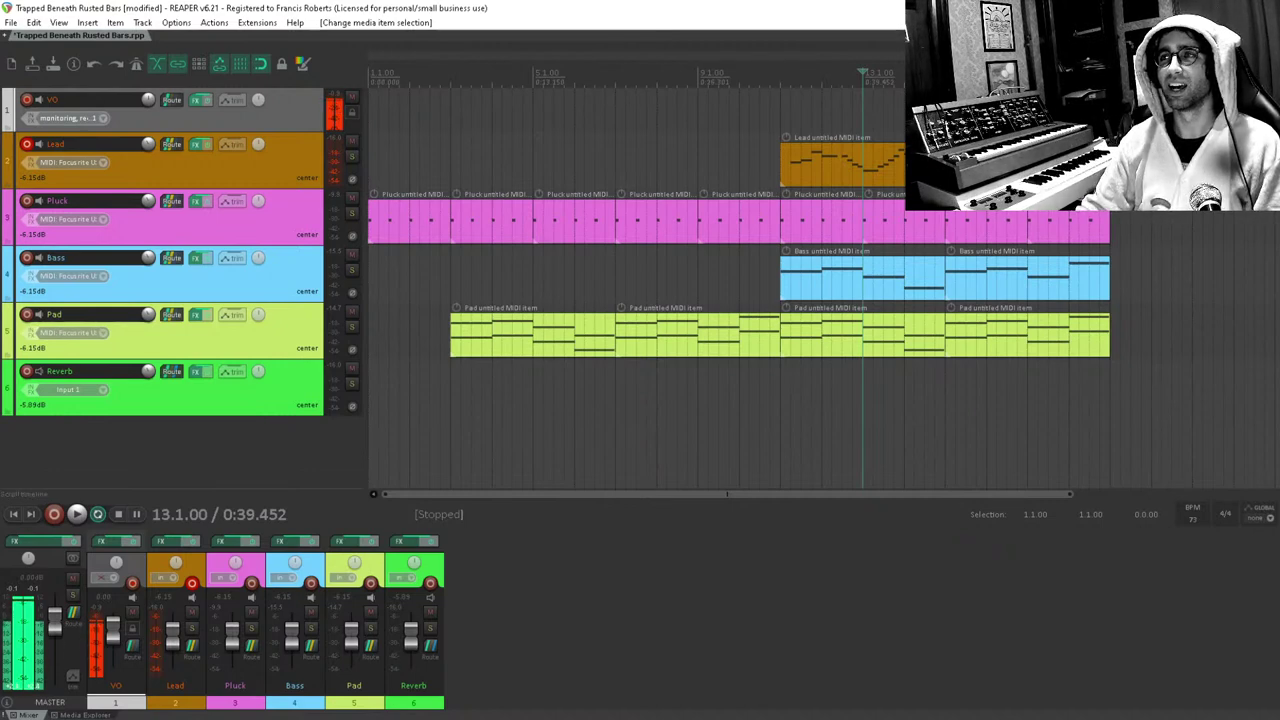
pyautogui.click(782, 104)
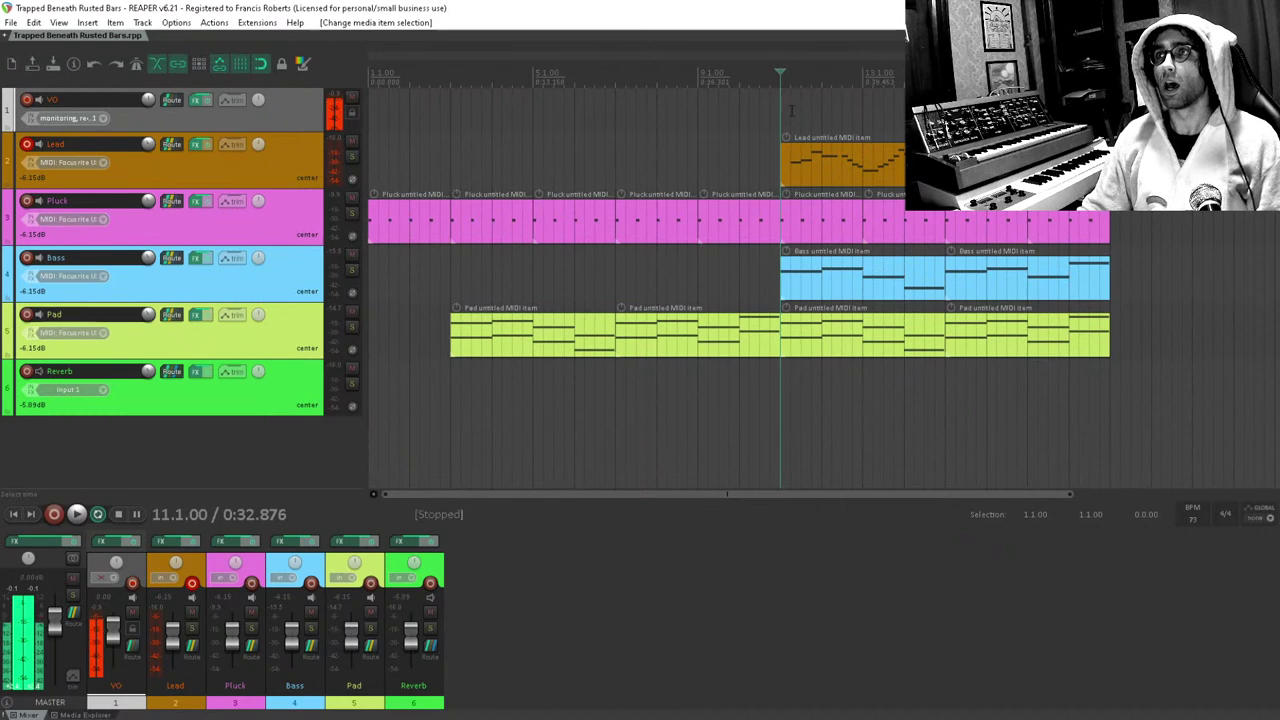
pyautogui.moveTo(818, 146); pyautogui.dragTo(849, 163)
pyautogui.scroll(-2, 849, 163)
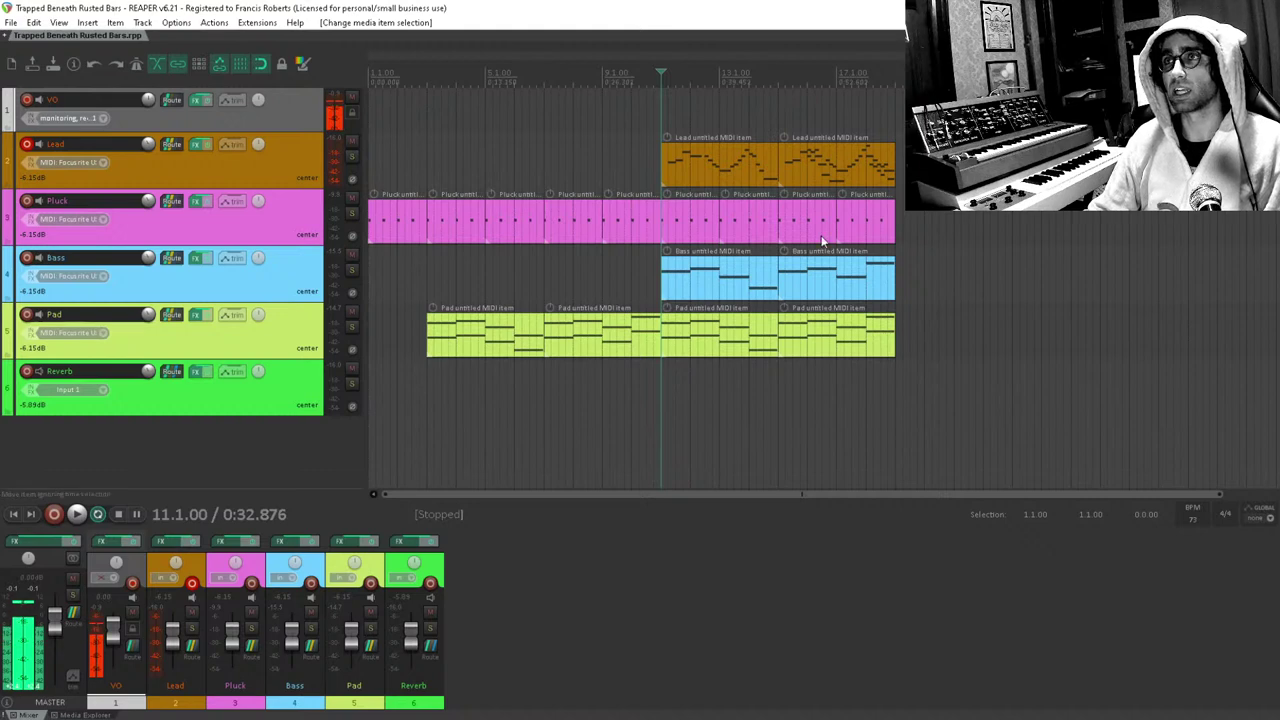
# Duplicate the last Pluck item so it continues from bar 19, and save the project.
pyautogui.moveTo(929, 212); pyautogui.dragTo(850, 223)
pyautogui.hotkey('ctrl', 'd')
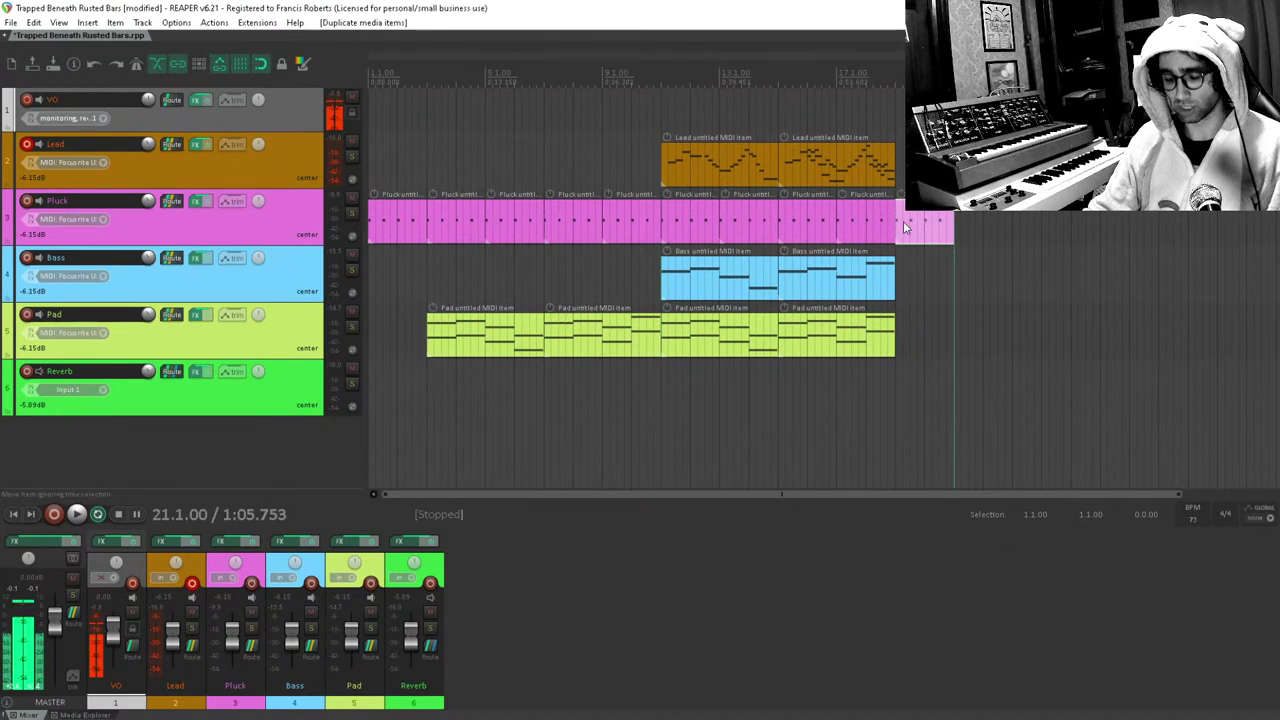
pyautogui.click(924, 165)
pyautogui.hotkey('ctrl', 's')
# Open the first Pluck item for note editing and deselect its notes.
pyautogui.scroll(3, 1007, 200)
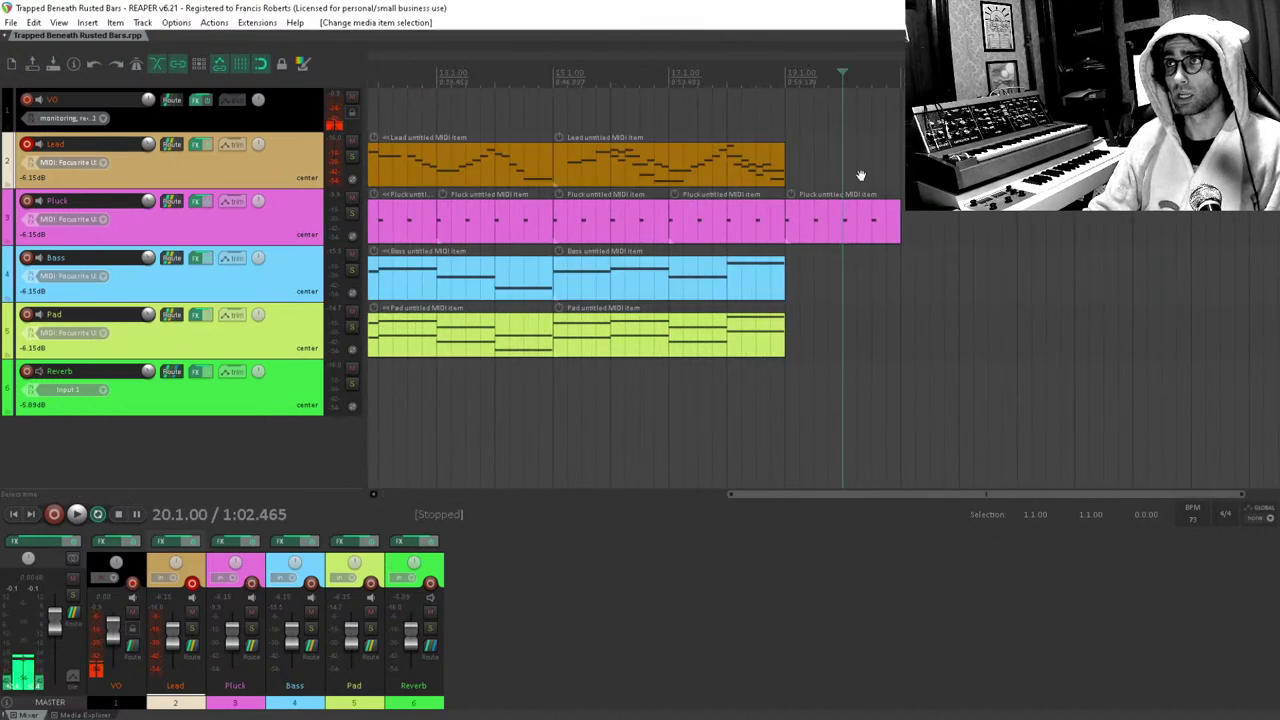
pyautogui.hscroll(1, 1007, 200)
pyautogui.hscroll(-3, 1029, 211)
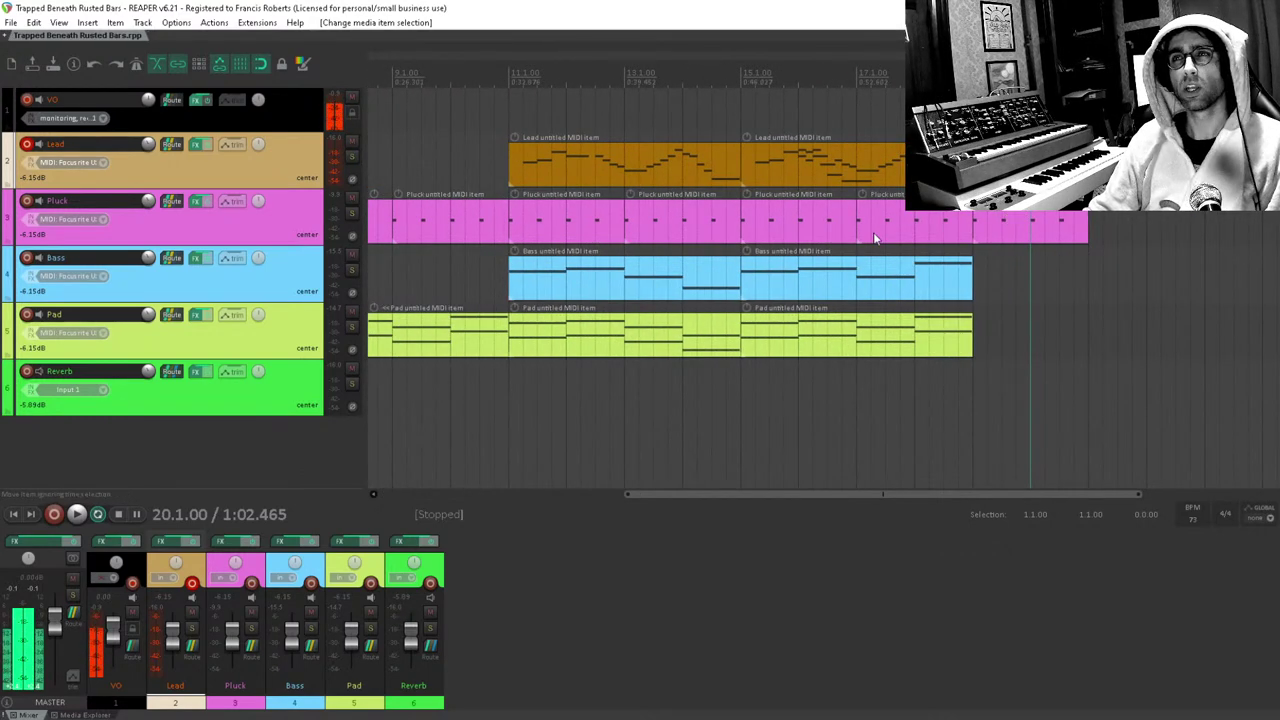
pyautogui.hscroll(-2, 708, 212)
pyautogui.doubleClick(421, 214)
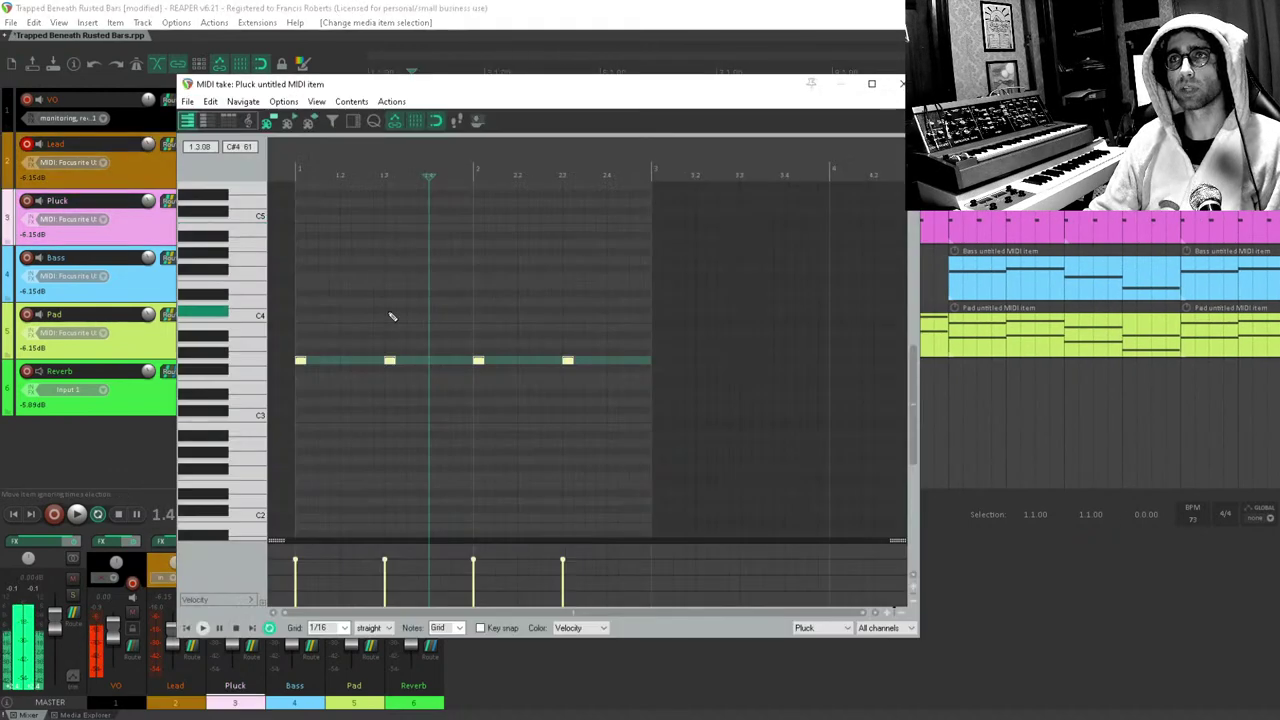
pyautogui.click(314, 391)
pyautogui.scroll(3, 320, 391)
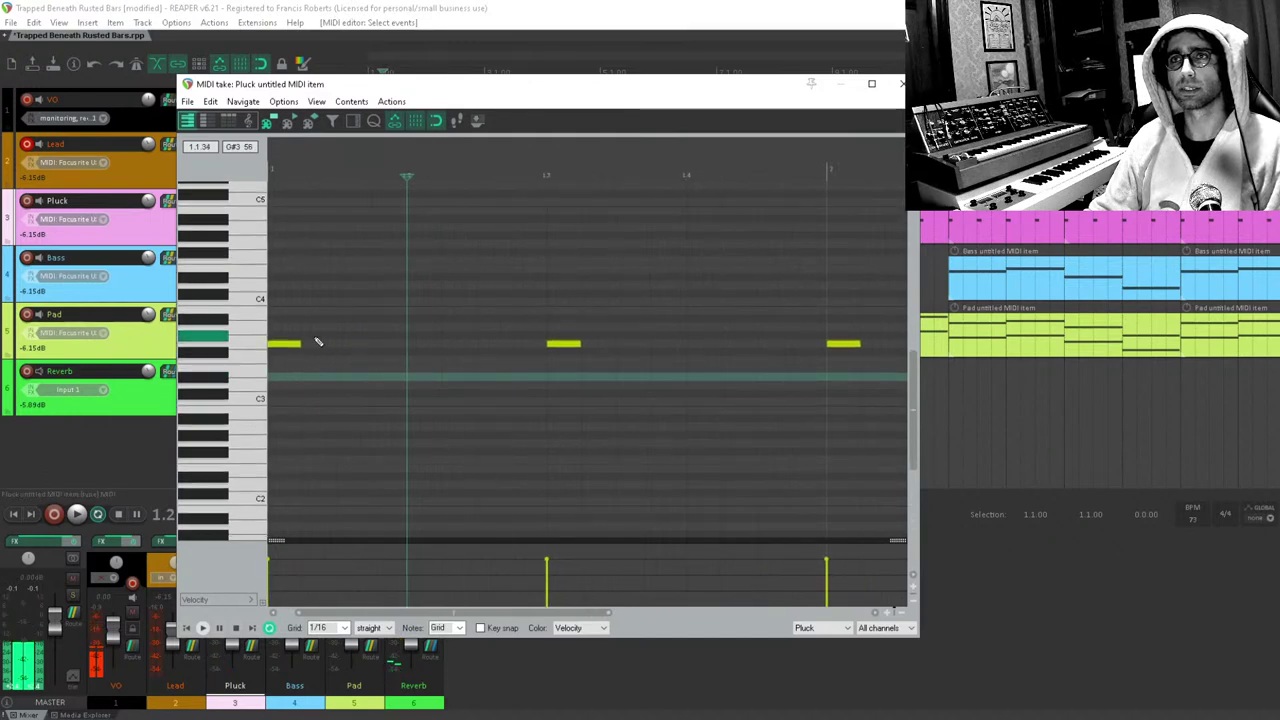
pyautogui.scroll(3, 318, 342)
pyautogui.moveTo(309, 342); pyautogui.dragTo(452, 371)
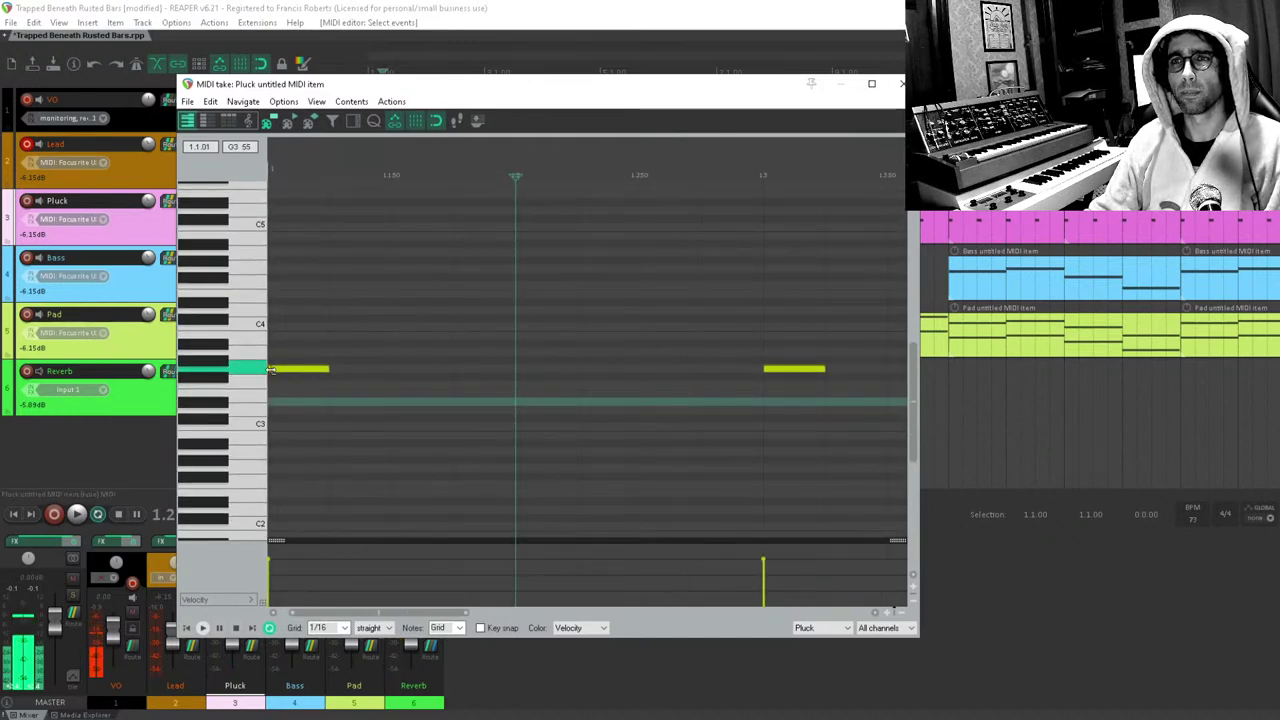
# Trim the start of the first G3 note, try a short C3 grace note before it, and delete the C3.
pyautogui.moveTo(271, 369); pyautogui.dragTo(288, 369)
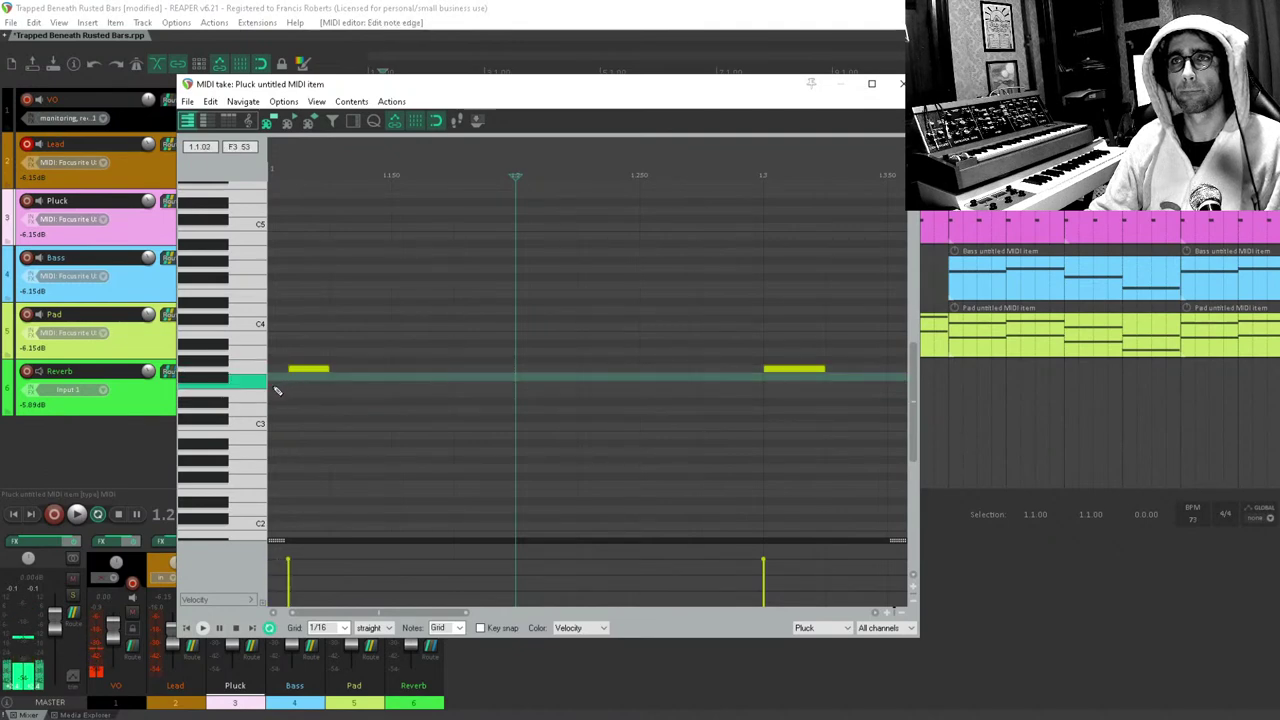
pyautogui.click(281, 420)
pyautogui.moveTo(281, 420); pyautogui.dragTo(240, 430)
pyautogui.press('space')
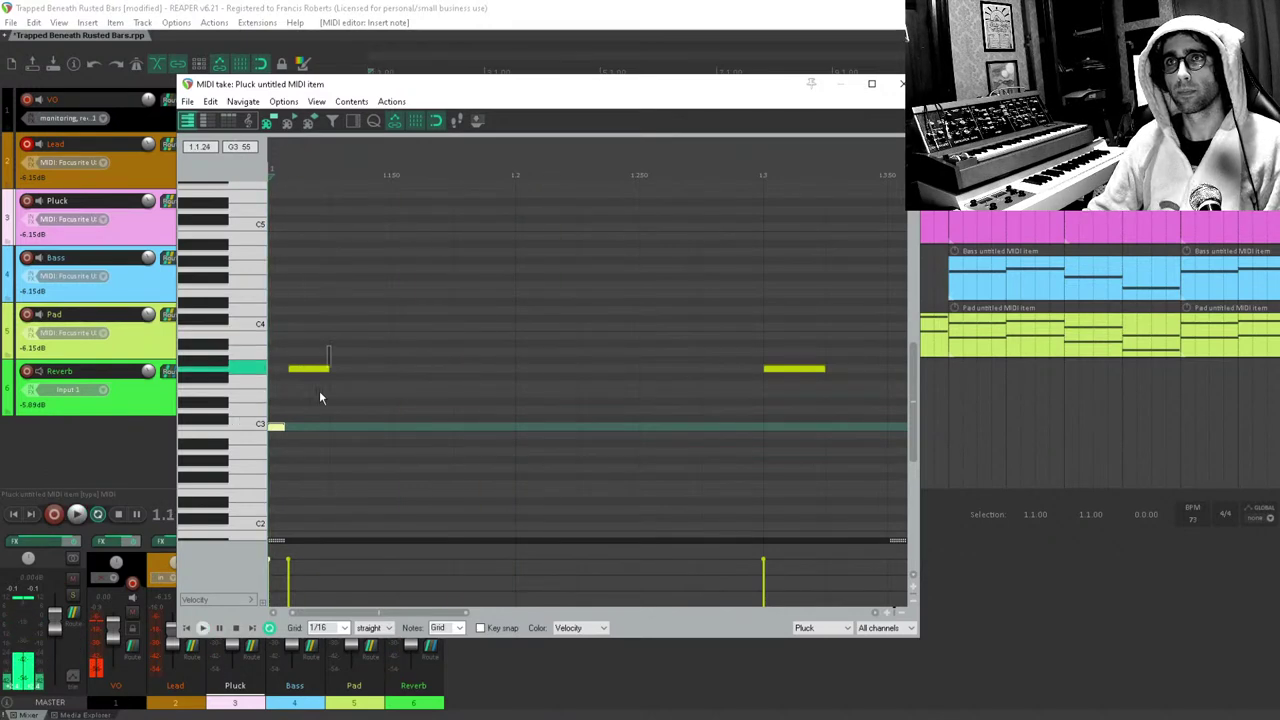
pyautogui.moveTo(331, 346); pyautogui.dragTo(275, 512)
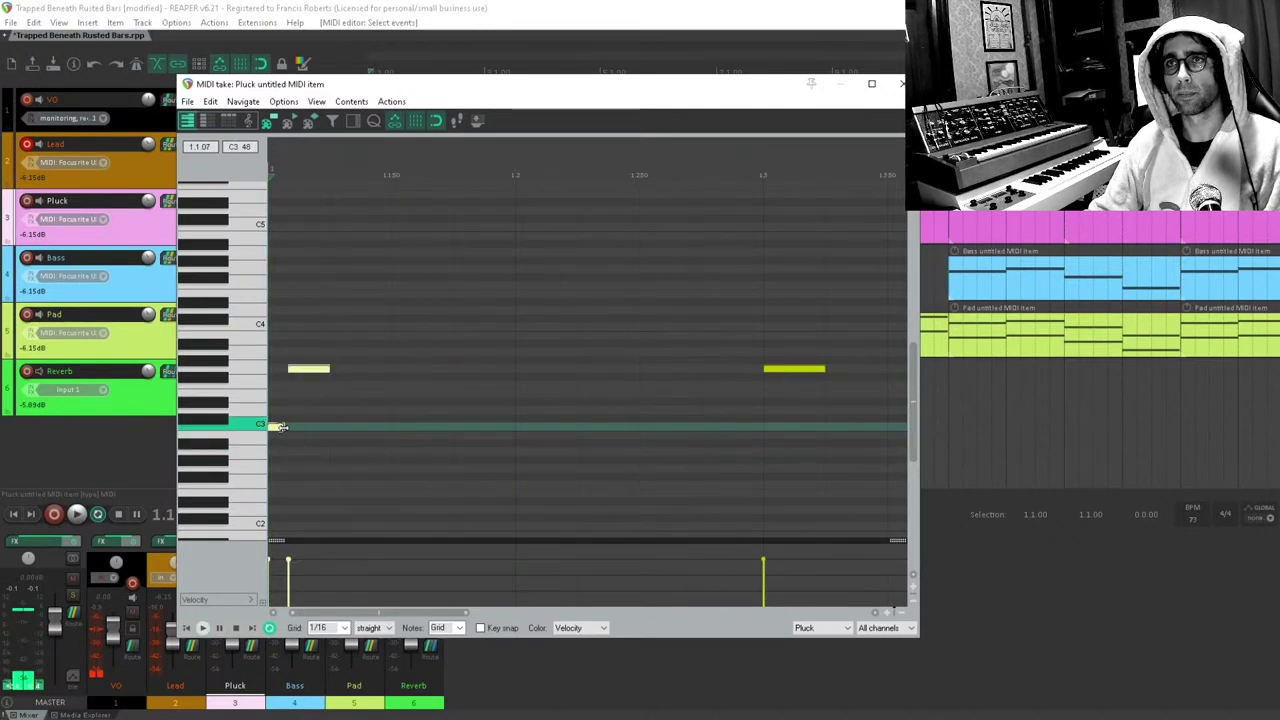
pyautogui.press('Delete')
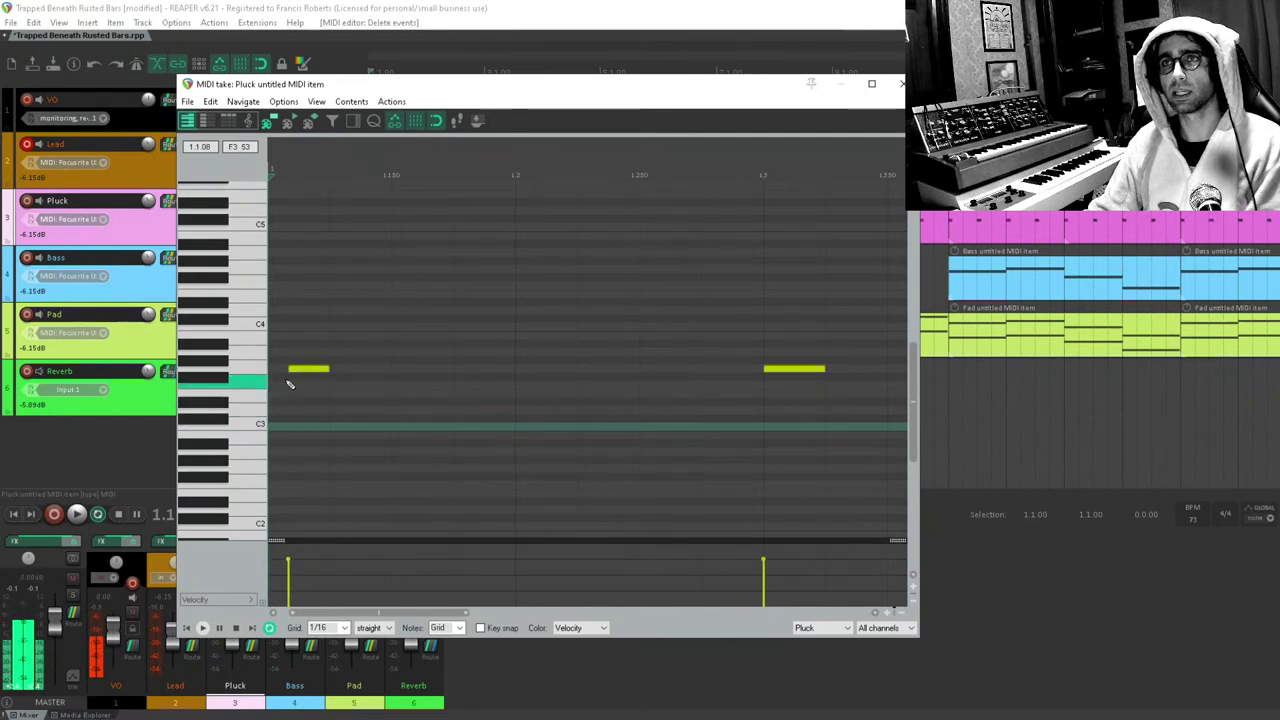
# Try filling the gap before the trimmed G3 with more G3, and delete the notes on the first beat.
pyautogui.click(285, 370)
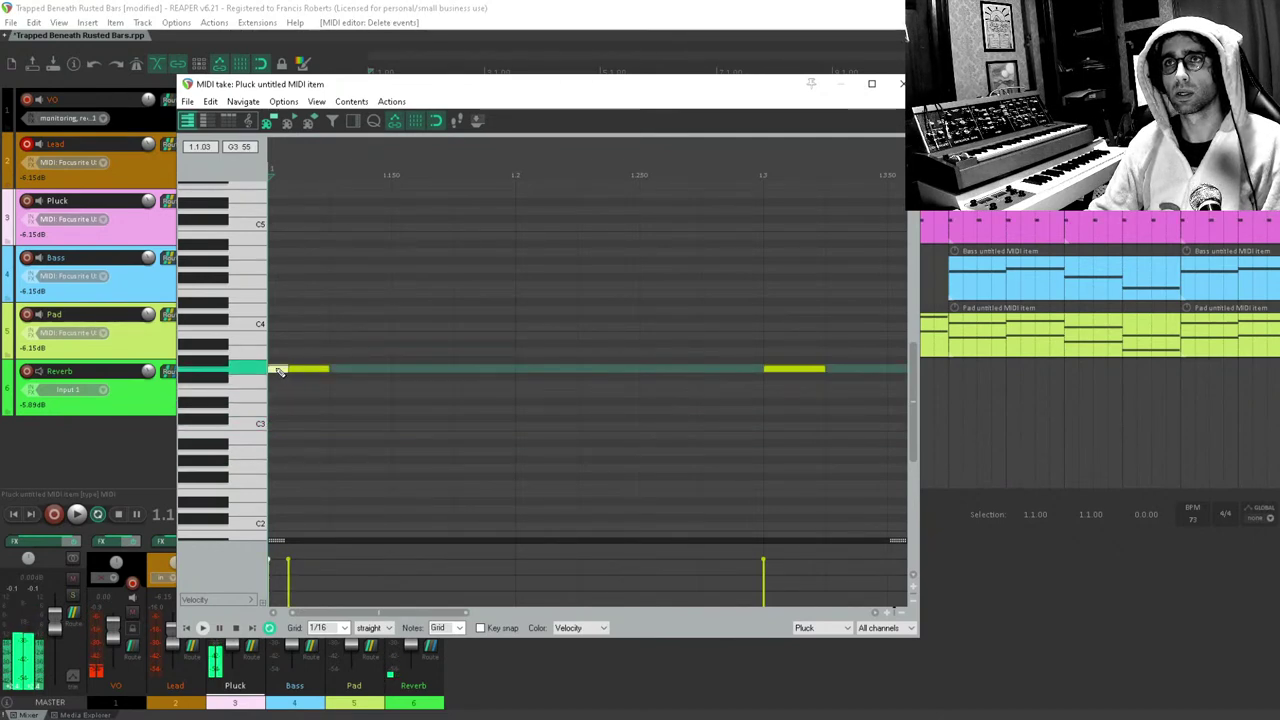
pyautogui.click(343, 373)
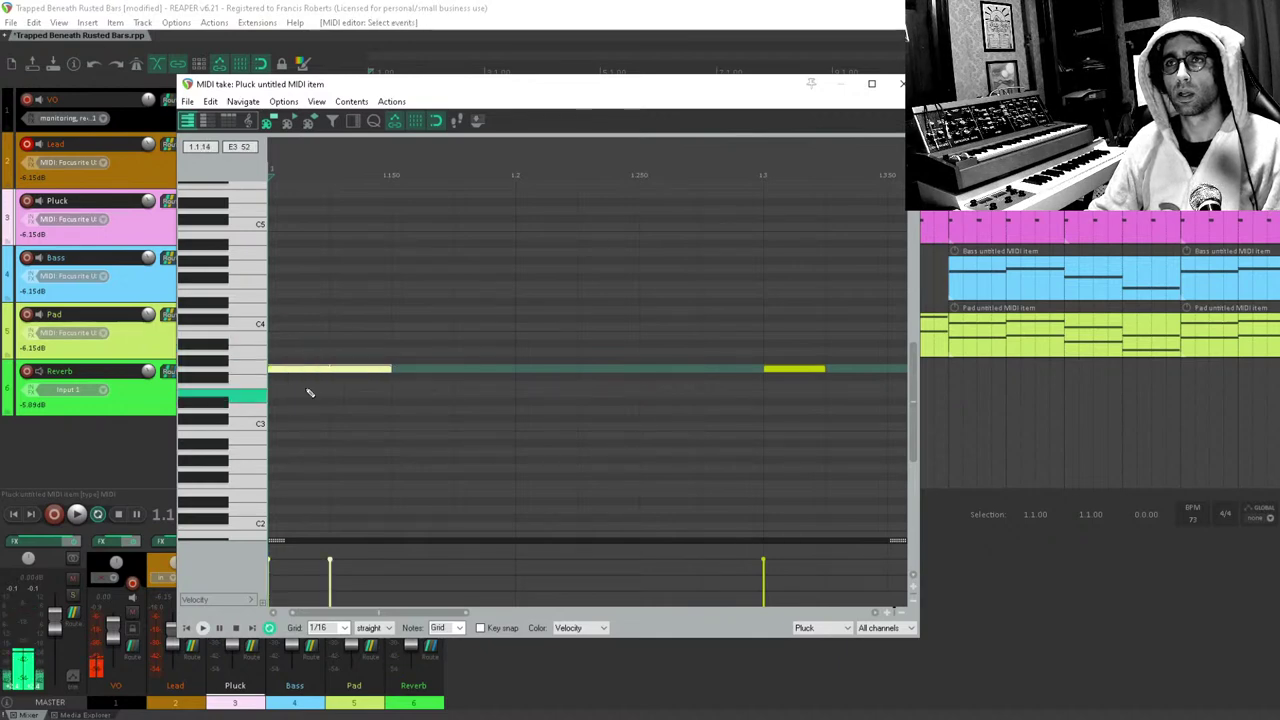
pyautogui.moveTo(388, 331); pyautogui.dragTo(308, 445)
# Set the note grid to 1/64 and place a short C3 grace note at the start of bar 1, followed by a longer G3.
pyautogui.click(344, 628)
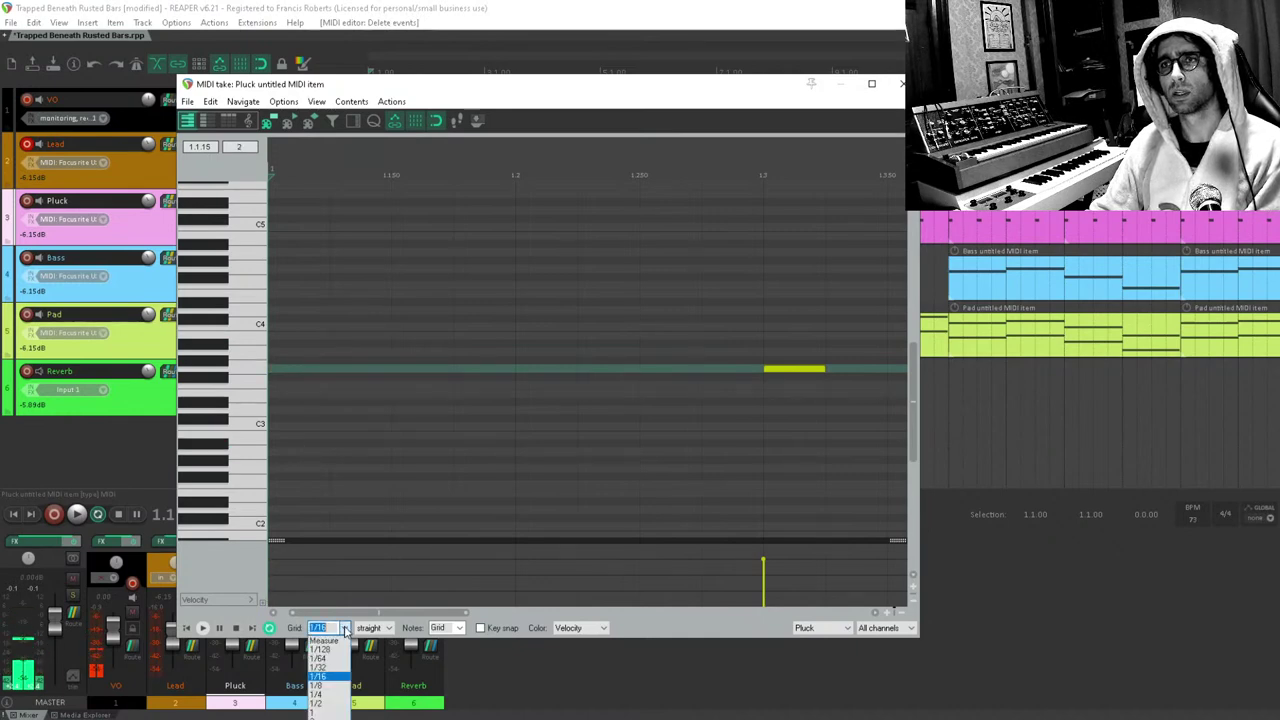
pyautogui.click(334, 659)
pyautogui.moveTo(281, 408); pyautogui.dragTo(284, 427)
pyautogui.click(289, 370)
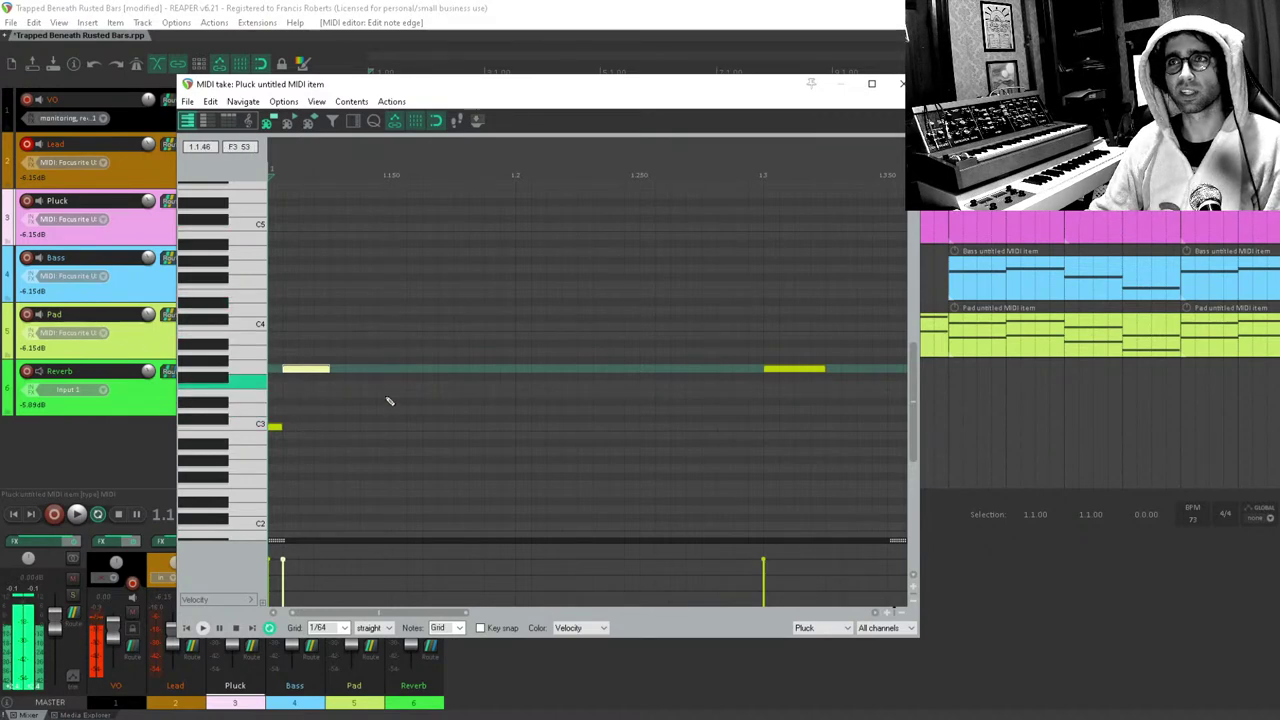
# Draw a falling run of short Pluck notes around beat 1.2, from B3 through A3, F3, D3 and C3 to repeated B2, and select it.
pyautogui.click(412, 335)
pyautogui.click(428, 352)
pyautogui.click(443, 377)
pyautogui.moveTo(450, 380); pyautogui.dragTo(450, 387)
pyautogui.click(460, 409)
pyautogui.click(480, 428)
pyautogui.click(515, 436)
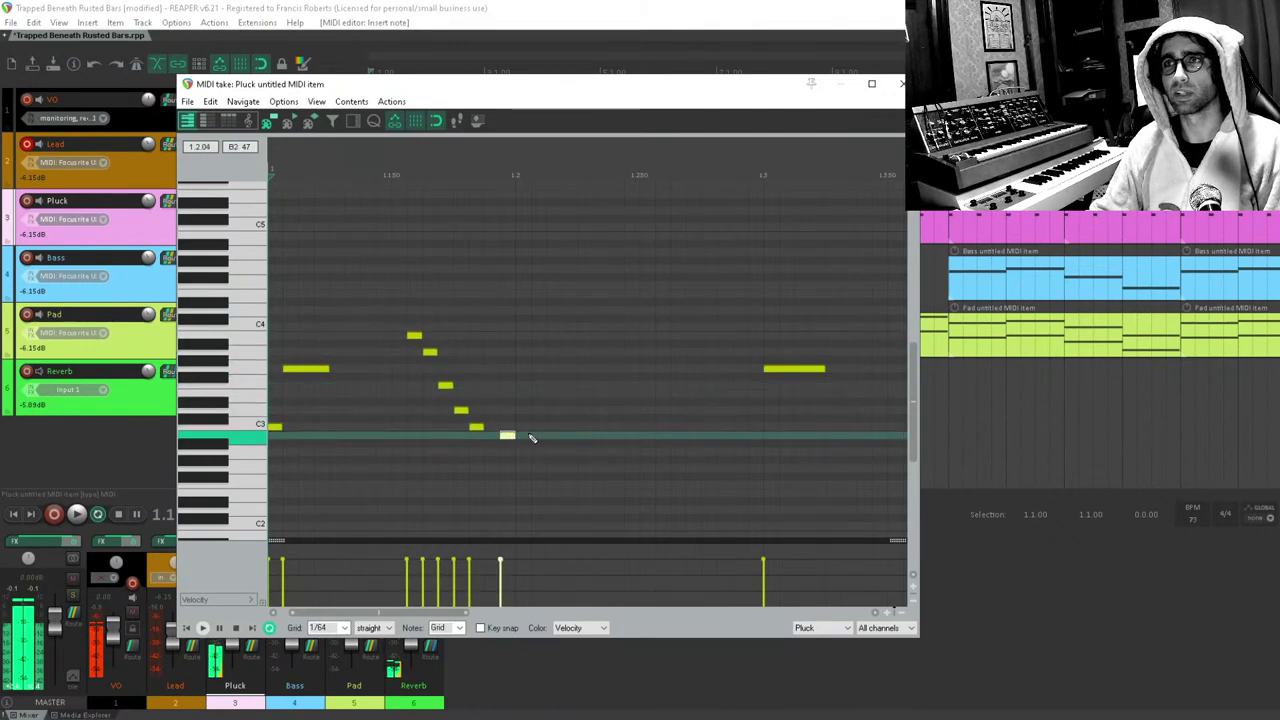
pyautogui.click(600, 437)
pyautogui.moveTo(646, 492)
pyautogui.mouseDown()
pyautogui.moveTo(556, 450)
pyautogui.moveTo(358, 256)
pyautogui.mouseUp()
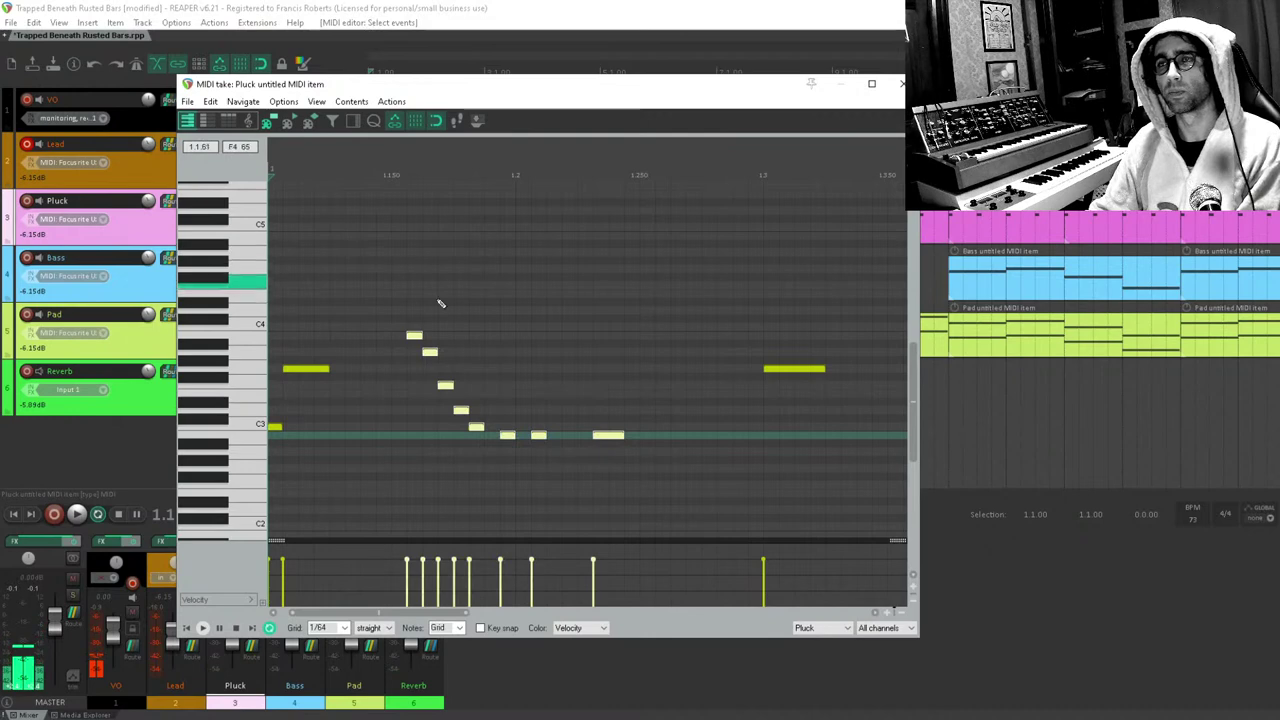
# Delete the descending run and all following notes in the Pluck item, keeping only the opening C3 and G3.
pyautogui.press('Delete')
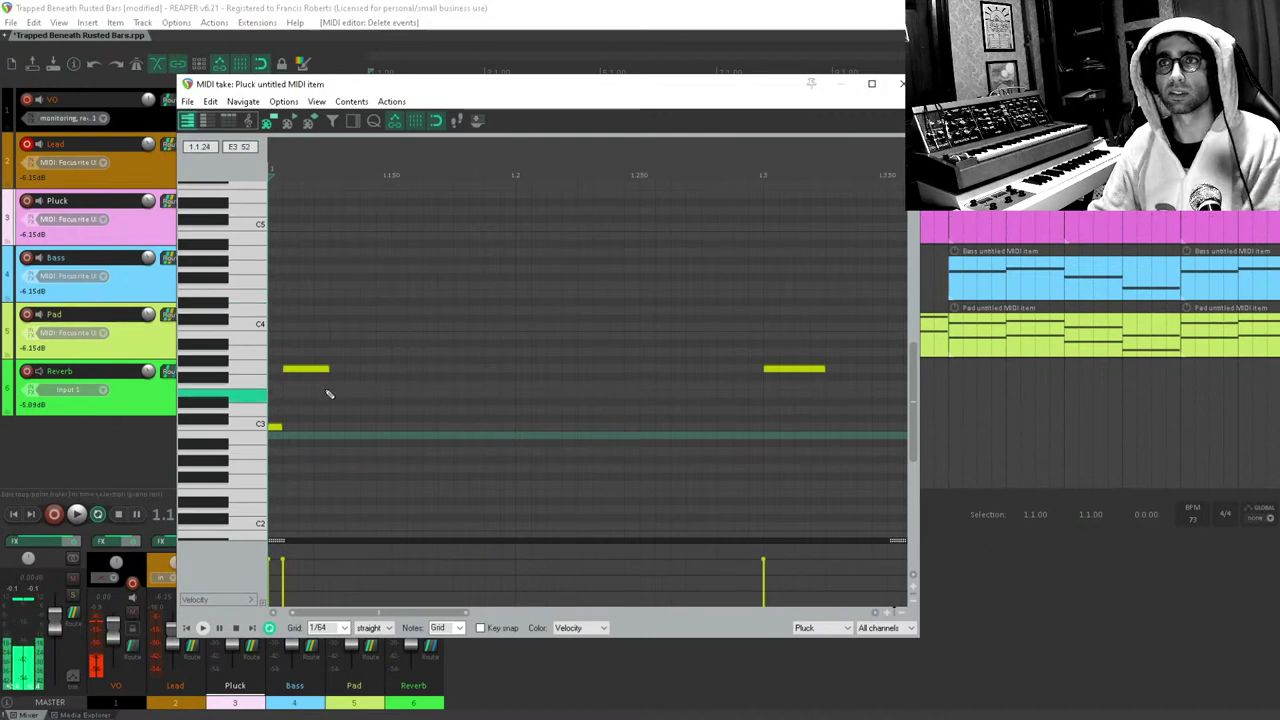
pyautogui.moveTo(361, 363); pyautogui.dragTo(268, 544)
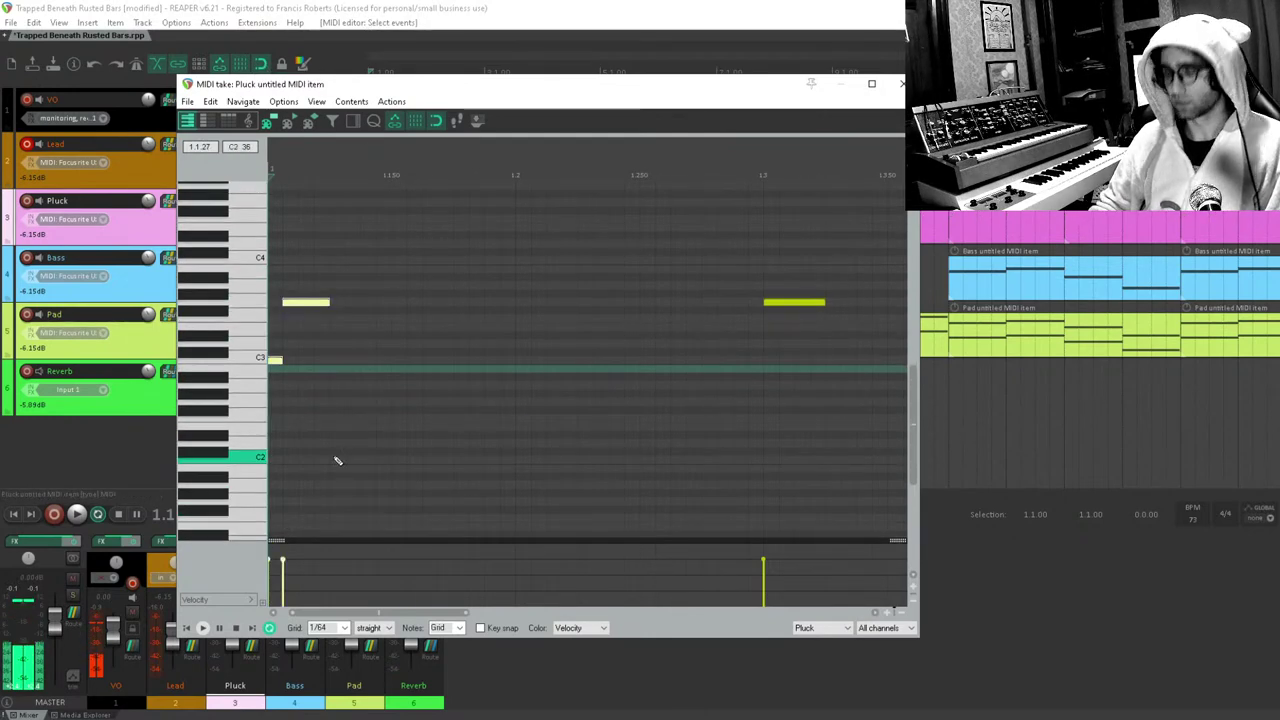
pyautogui.press('space')
pyautogui.press('space')
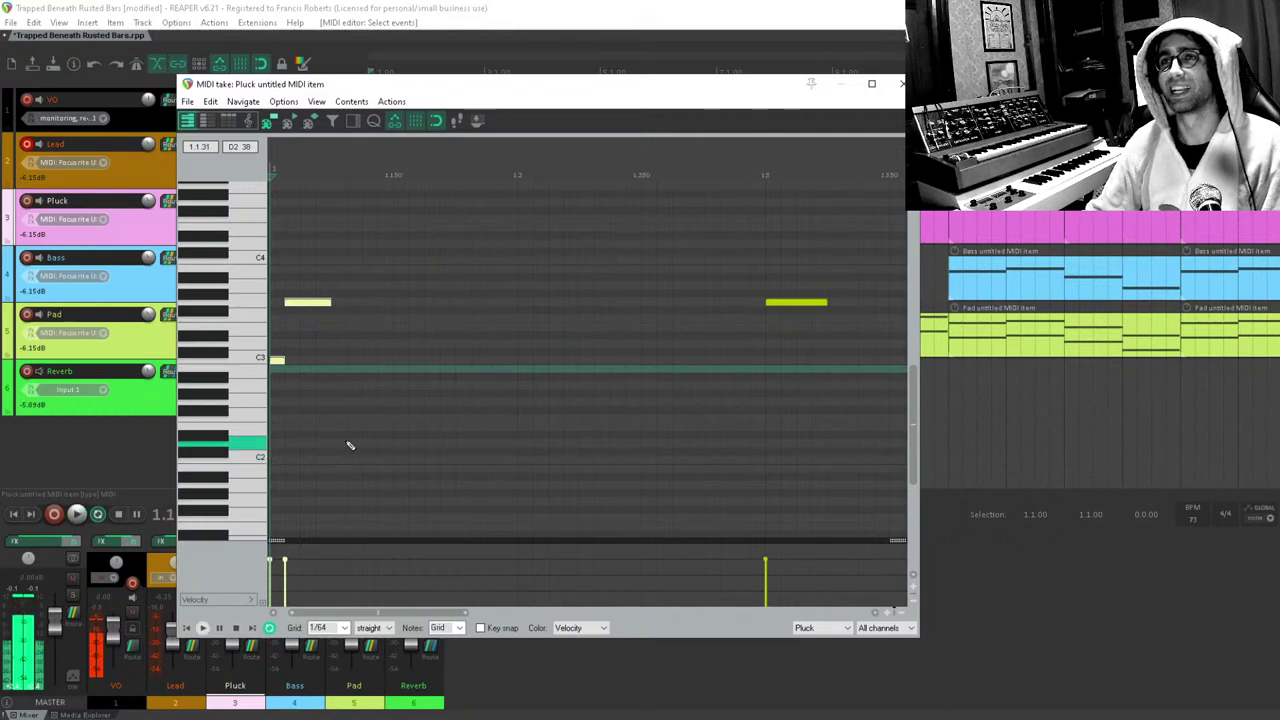
pyautogui.scroll(-3, 355, 440)
pyautogui.scroll(-1, 395, 370)
pyautogui.moveTo(731, 270); pyautogui.dragTo(376, 400)
pyautogui.press('Delete')
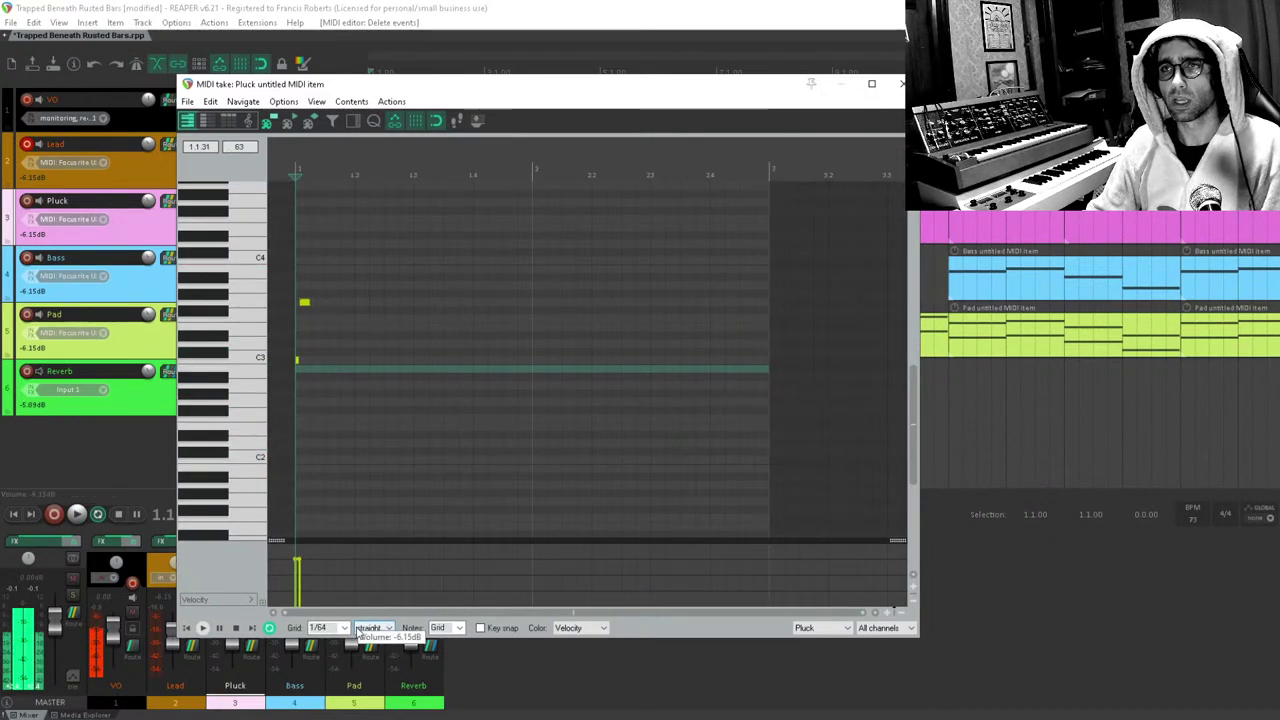
# Set the note grid to 1/8, copy the opening C3–G3 pair to beat 3, and audition it.
pyautogui.click(344, 627)
pyautogui.click(338, 686)
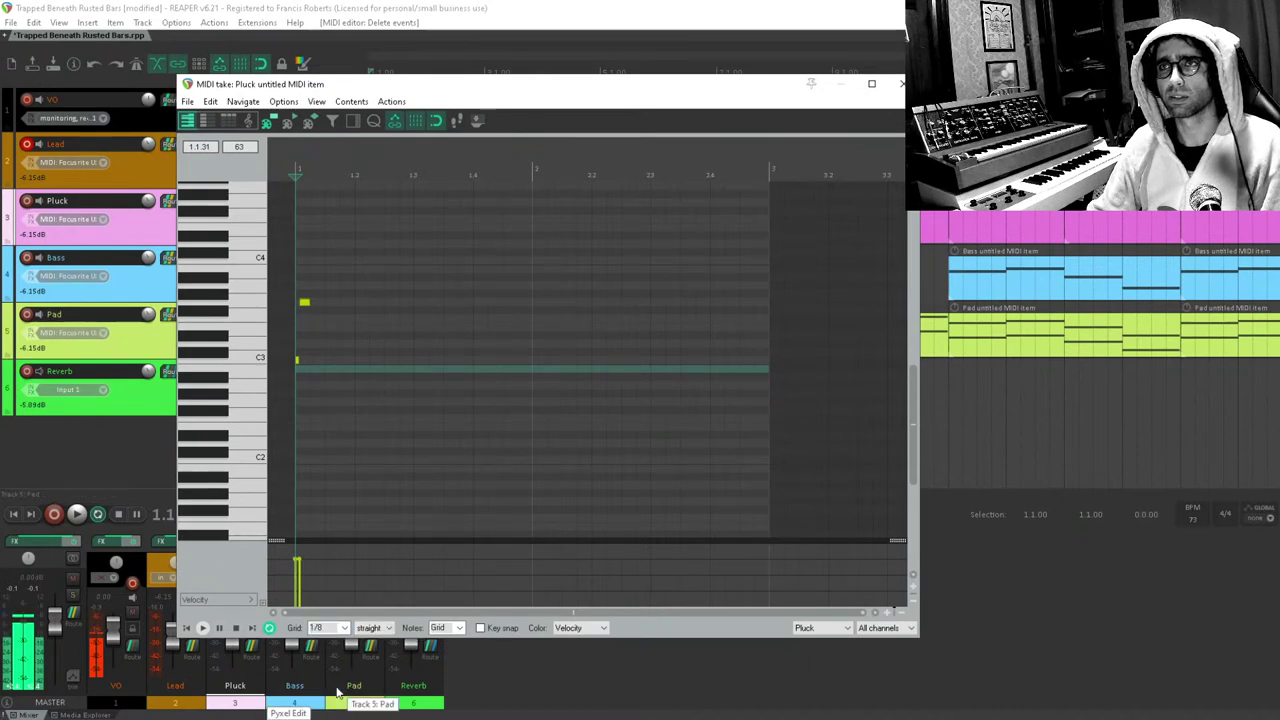
pyautogui.click(298, 362)
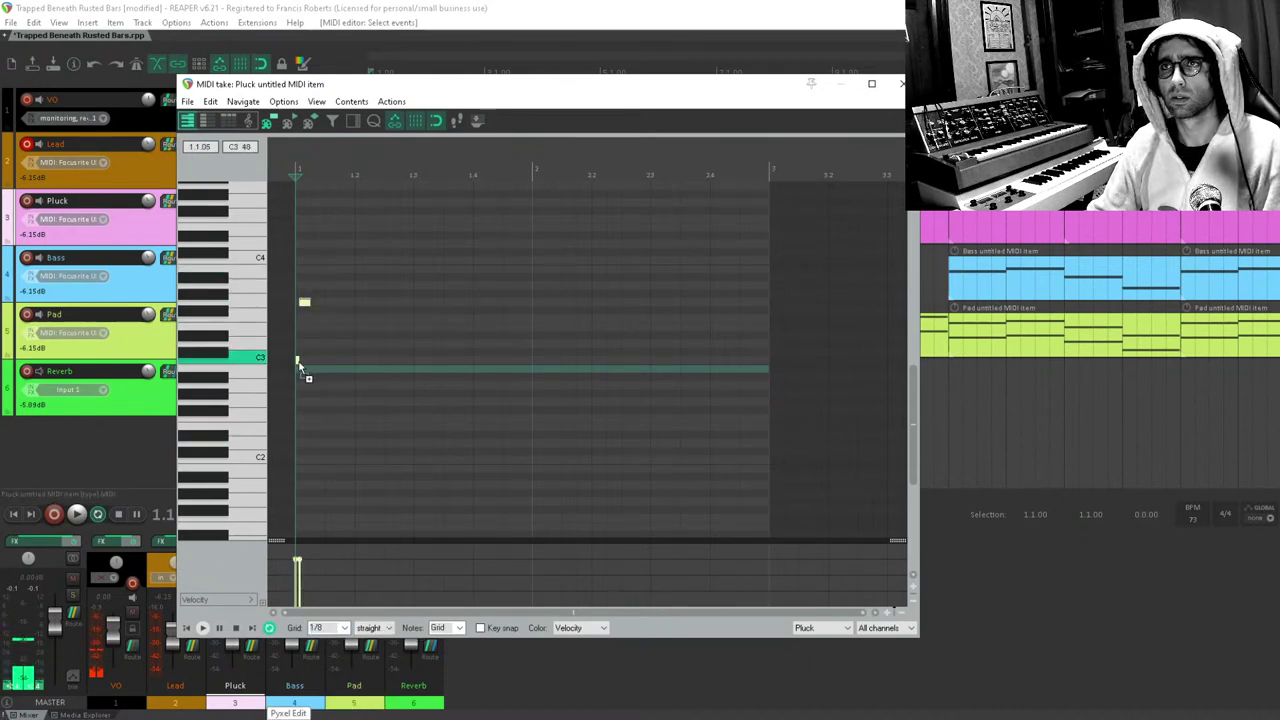
pyautogui.moveTo(298, 364); pyautogui.dragTo(424, 367)
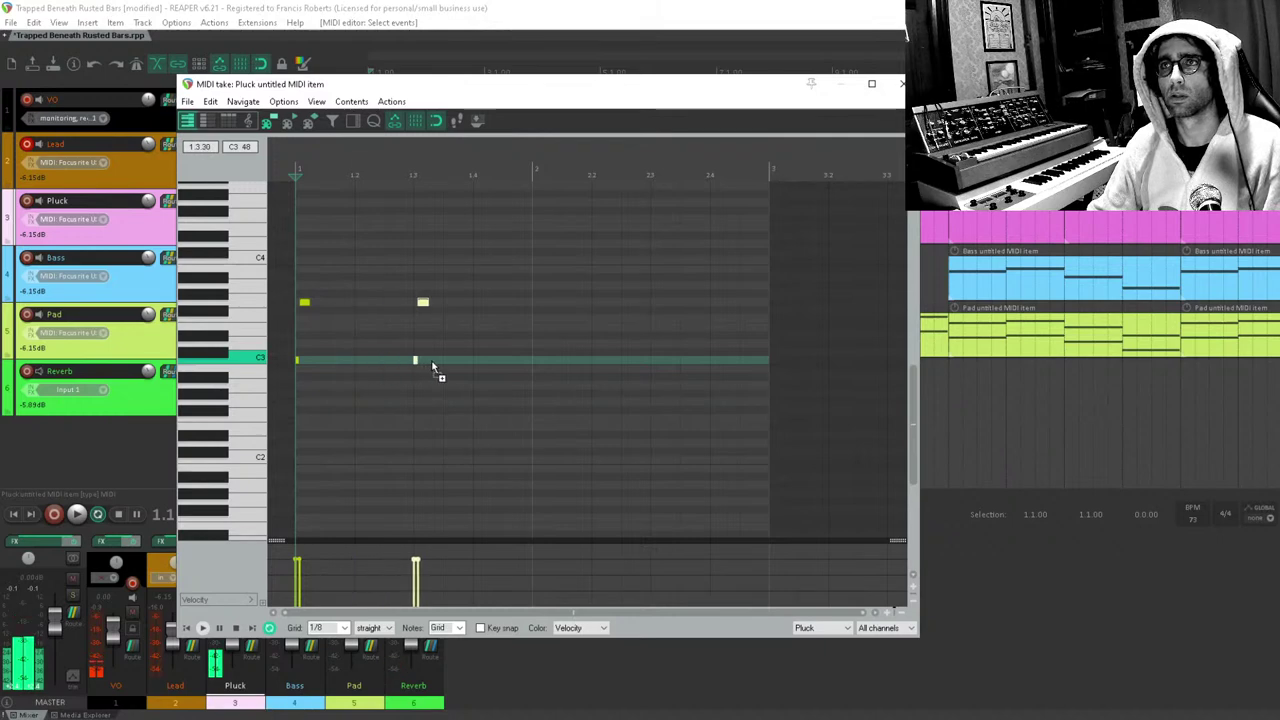
pyautogui.press('space')
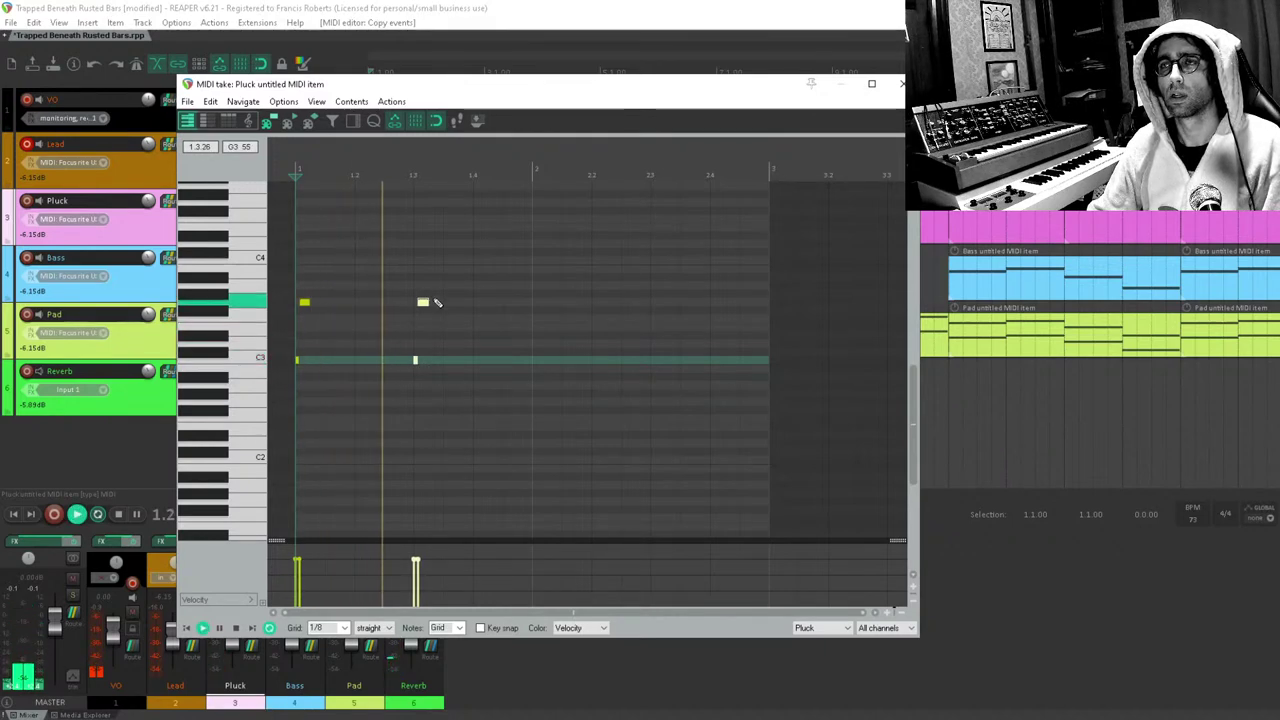
pyautogui.press('space')
# Repeat the first bar's Pluck notes at the start of bar 2 and close the MIDI editor.
pyautogui.moveTo(471, 280); pyautogui.dragTo(166, 439)
pyautogui.hotkey('ctrl', 'v')
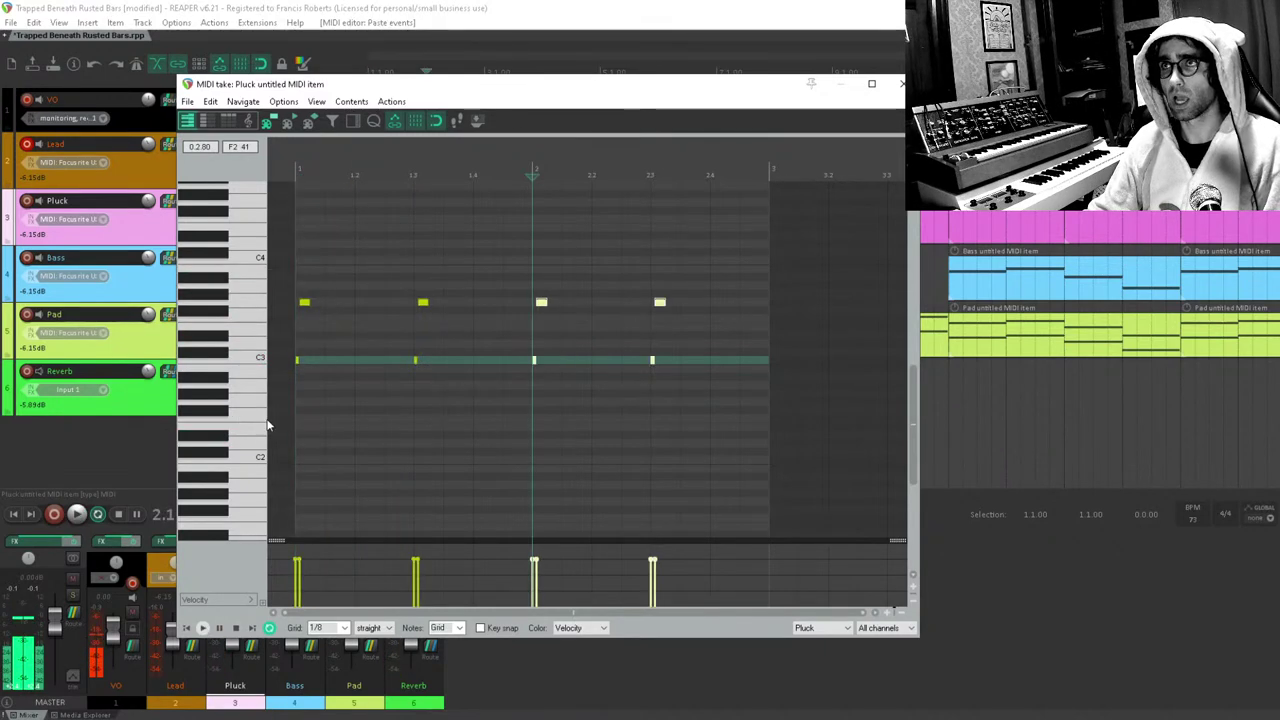
pyautogui.press('Escape')
pyautogui.scroll(-5, 435, 273)
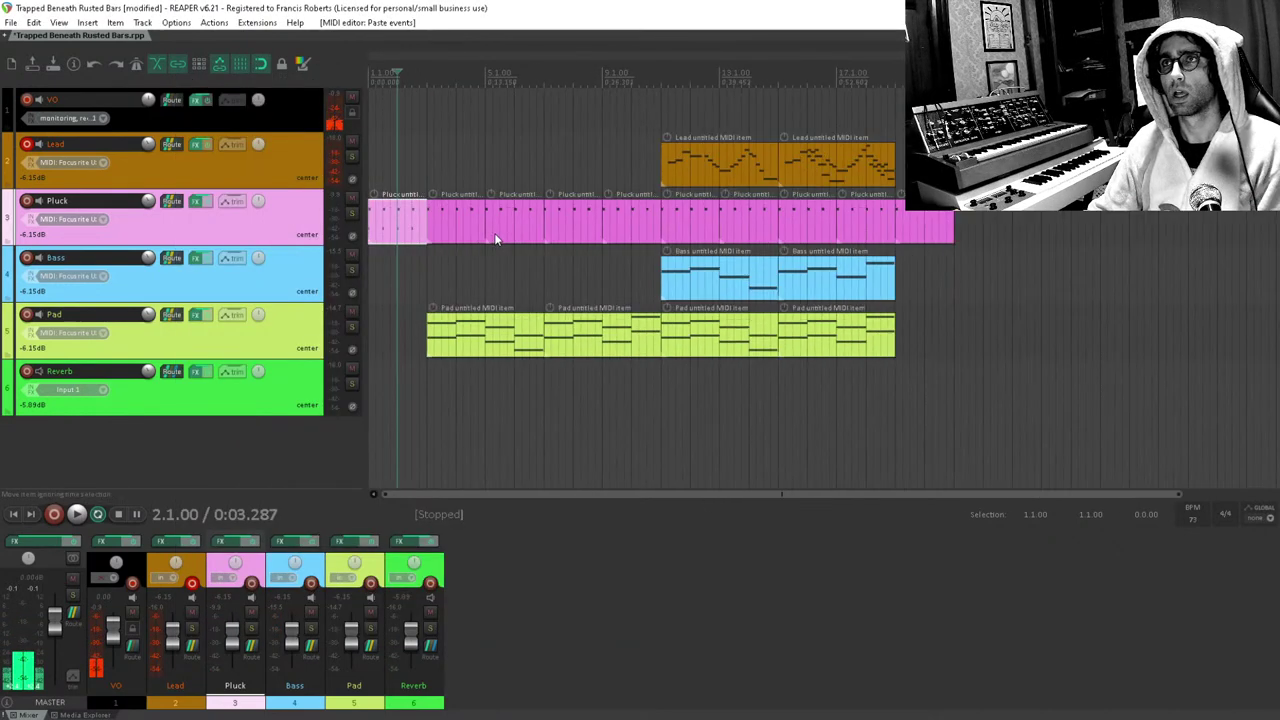
# Replace the remaining Pluck items with nine copies of the first Pluck item placed end to end.
pyautogui.hotkey('ctrl', 'z')
pyautogui.click(395, 230)
pyautogui.hotkey('ctrl', 'd')
pyautogui.hotkey('ctrl', 'd')
pyautogui.hotkey('ctrl', 'd')
pyautogui.hotkey('ctrl', 'd')
pyautogui.hotkey('ctrl', 'd')
pyautogui.hotkey('ctrl', 'd')
pyautogui.hotkey('ctrl', 'd')
pyautogui.hotkey('ctrl', 'd')
pyautogui.hotkey('ctrl', 'd')
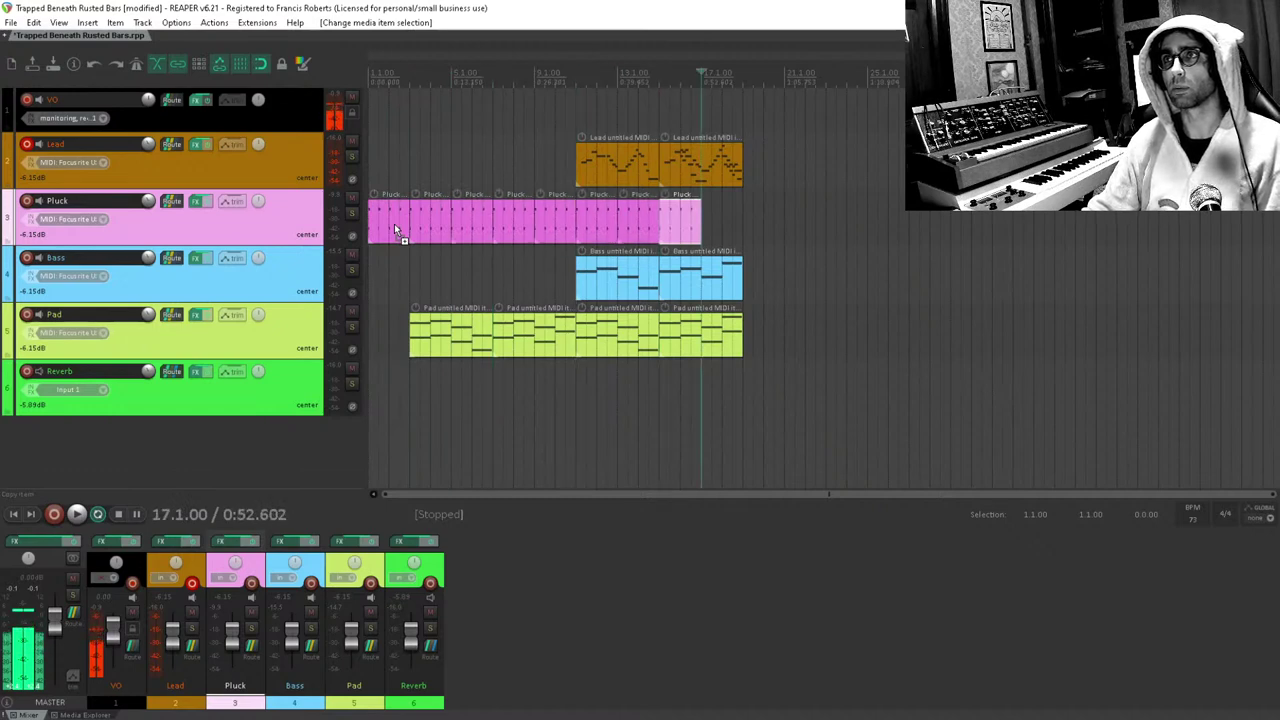
# Play the arrangement from the start to hear the Pluck part against the Pad.
pyautogui.press('Home')
pyautogui.press('space')
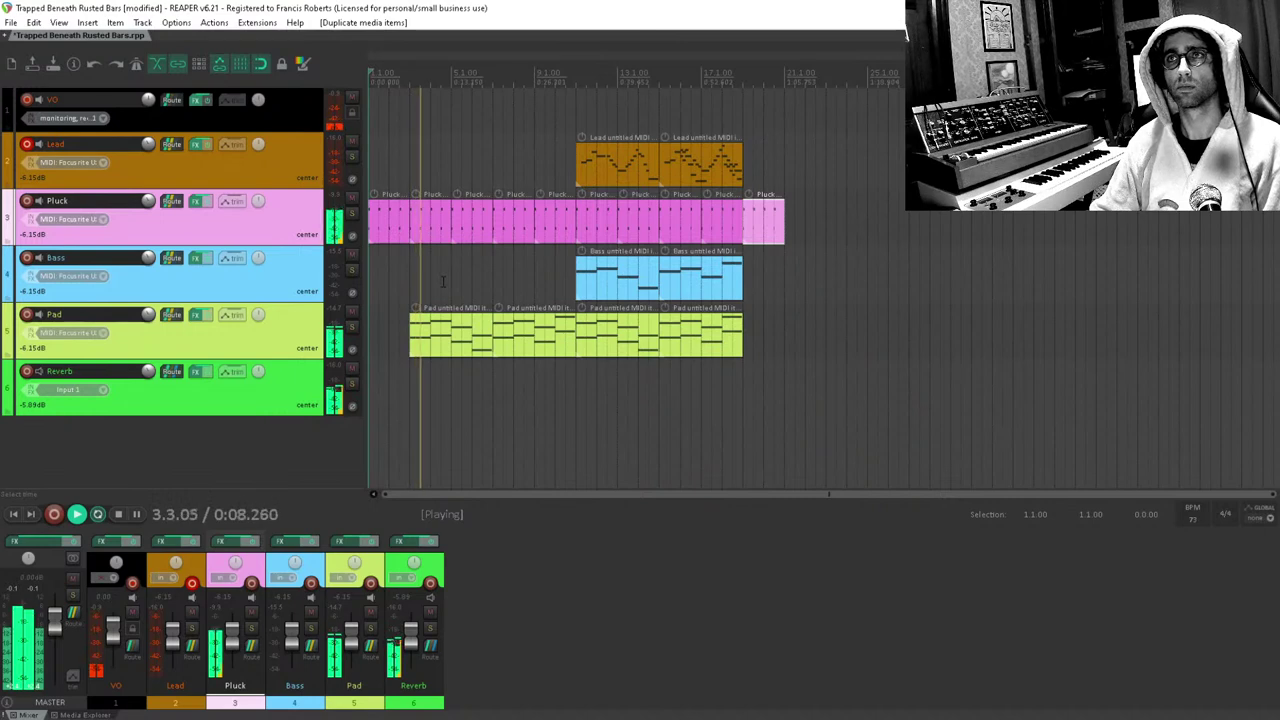
pyautogui.press('space')
# Open the first Pluck item, set the grid to 1/128, and insert an E3 between the opening C3 and G3.
pyautogui.click(386, 222)
pyautogui.doubleClick(386, 222)
pyautogui.scroll(3, 366, 408)
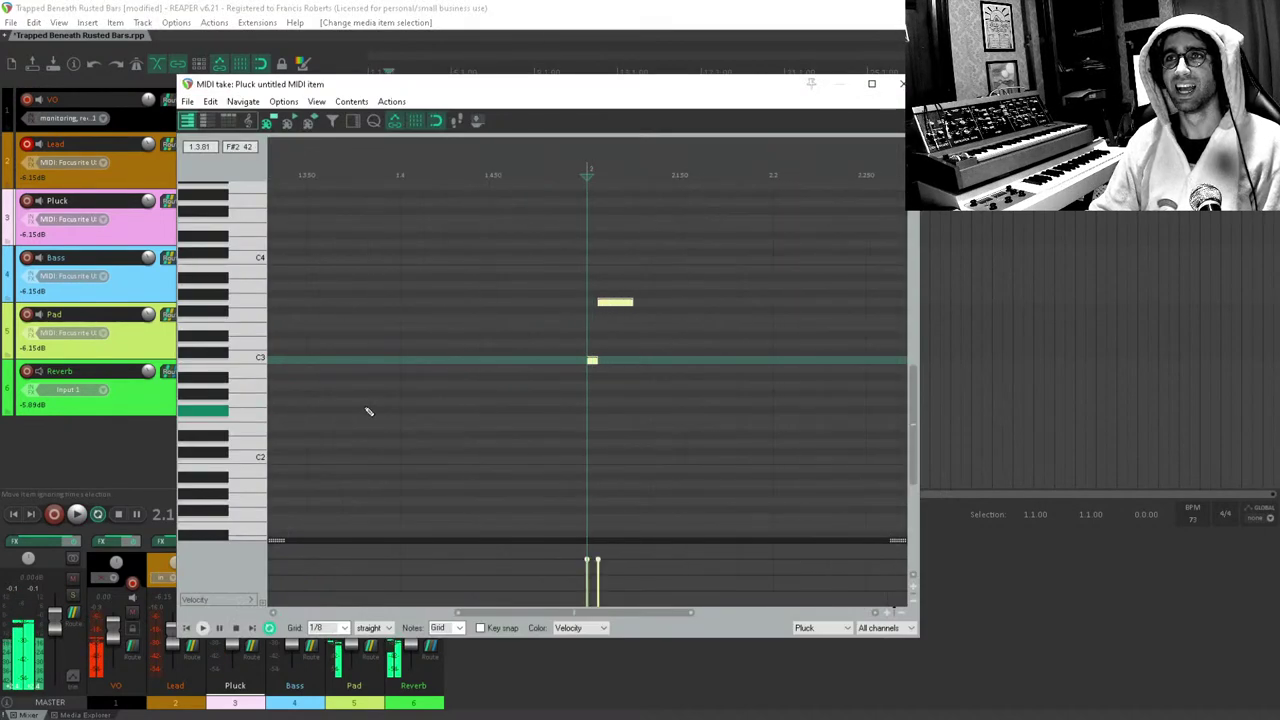
pyautogui.click(345, 378)
pyautogui.scroll(3, 350, 382)
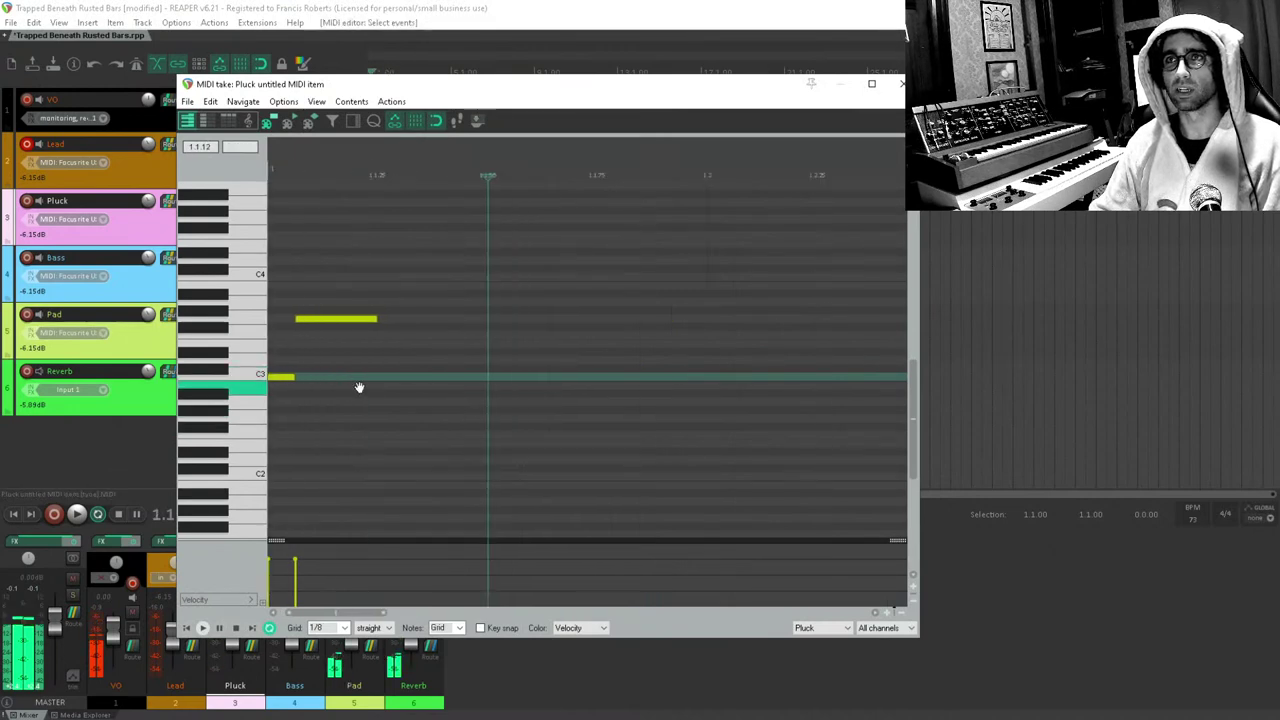
pyautogui.click(344, 628)
pyautogui.click(330, 660)
pyautogui.scroll(4, 320, 391)
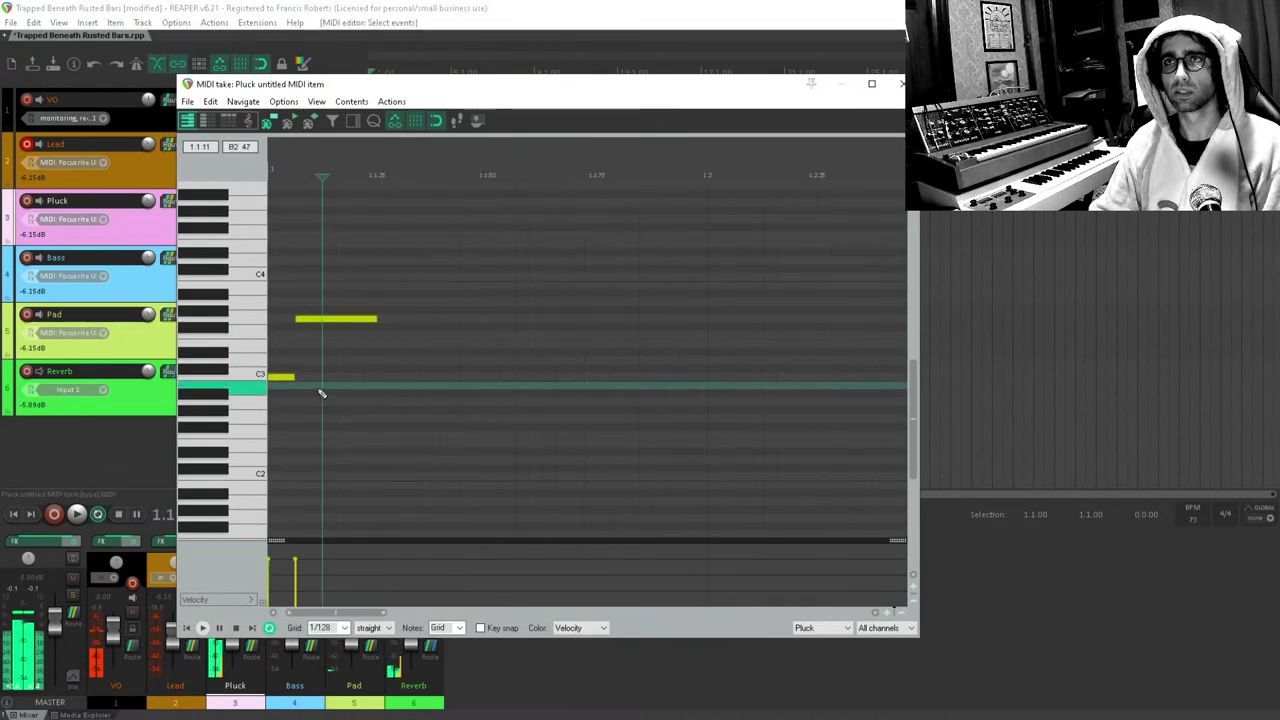
pyautogui.moveTo(352, 377)
pyautogui.mouseDown()
pyautogui.moveTo(319, 368)
pyautogui.moveTo(352, 345)
pyautogui.mouseUp()
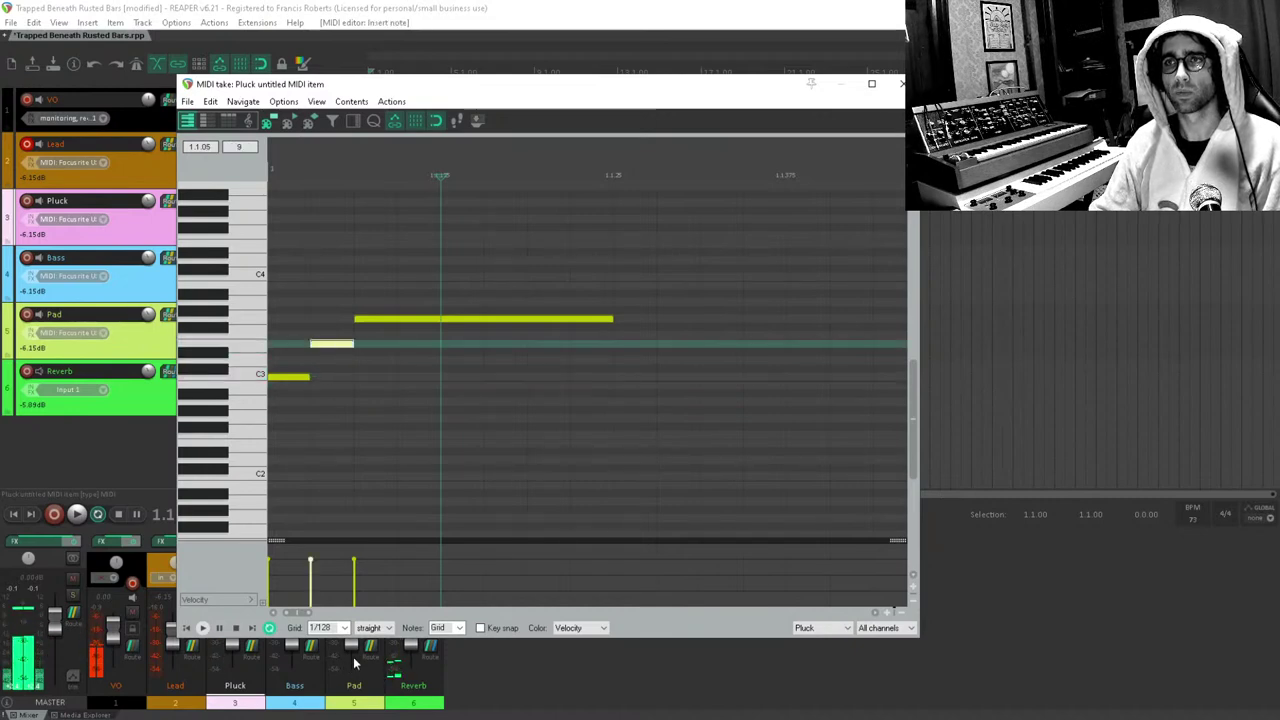
# Set the grid to triplet, shorten the opening C3, and fill the gap before G3 with one-grid-unit E3 and F3 notes.
pyautogui.click(387, 628)
pyautogui.moveTo(309, 377); pyautogui.dragTo(296, 378)
pyautogui.doubleClick(328, 345)
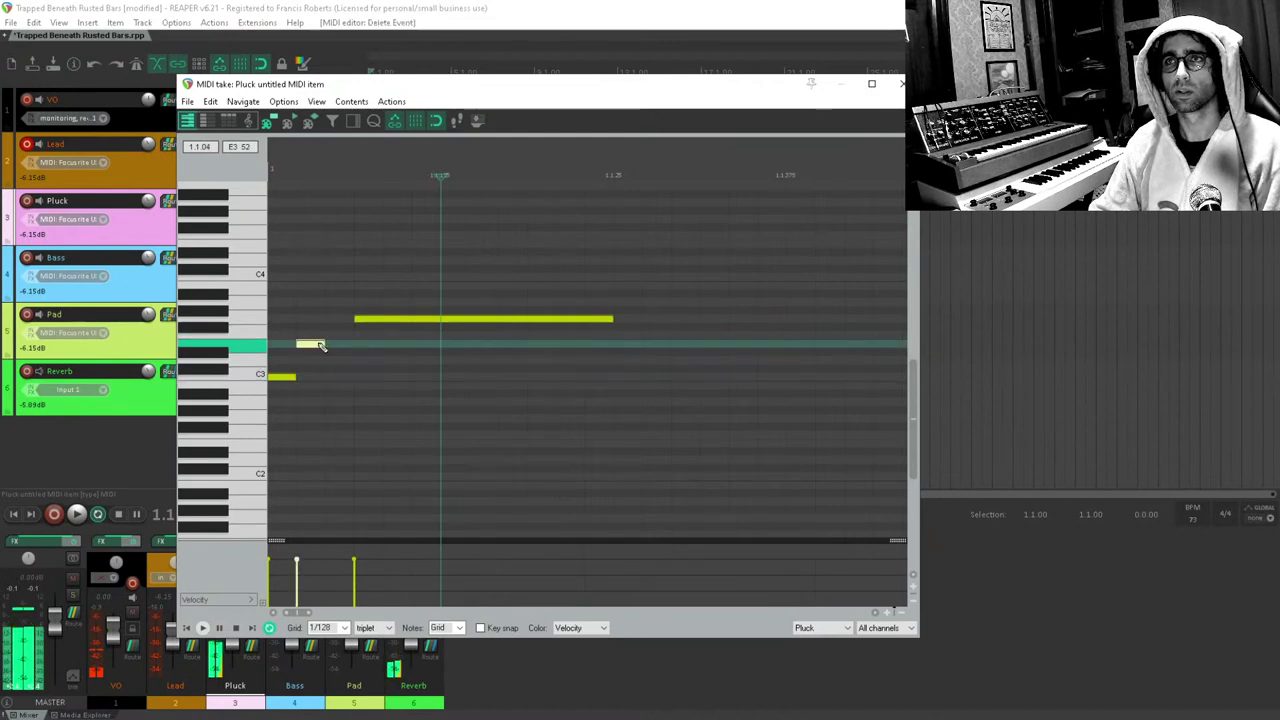
pyautogui.click(328, 336)
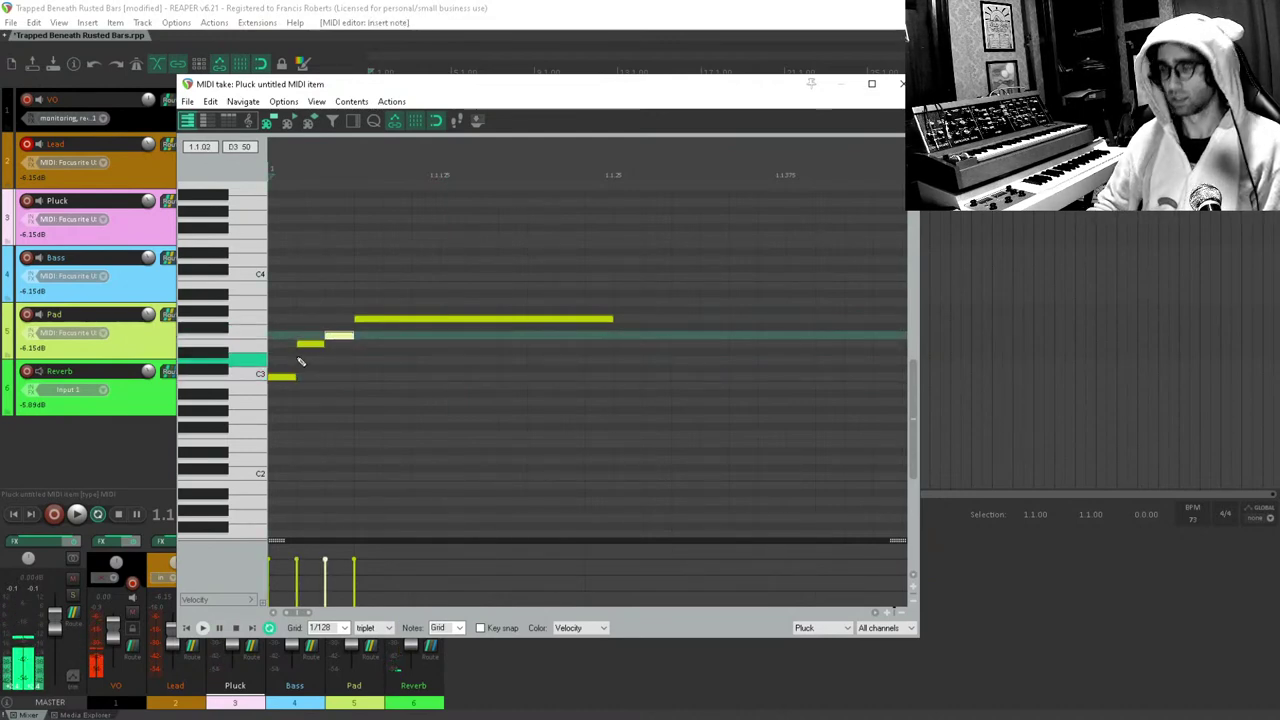
pyautogui.press('space')
pyautogui.press('space')
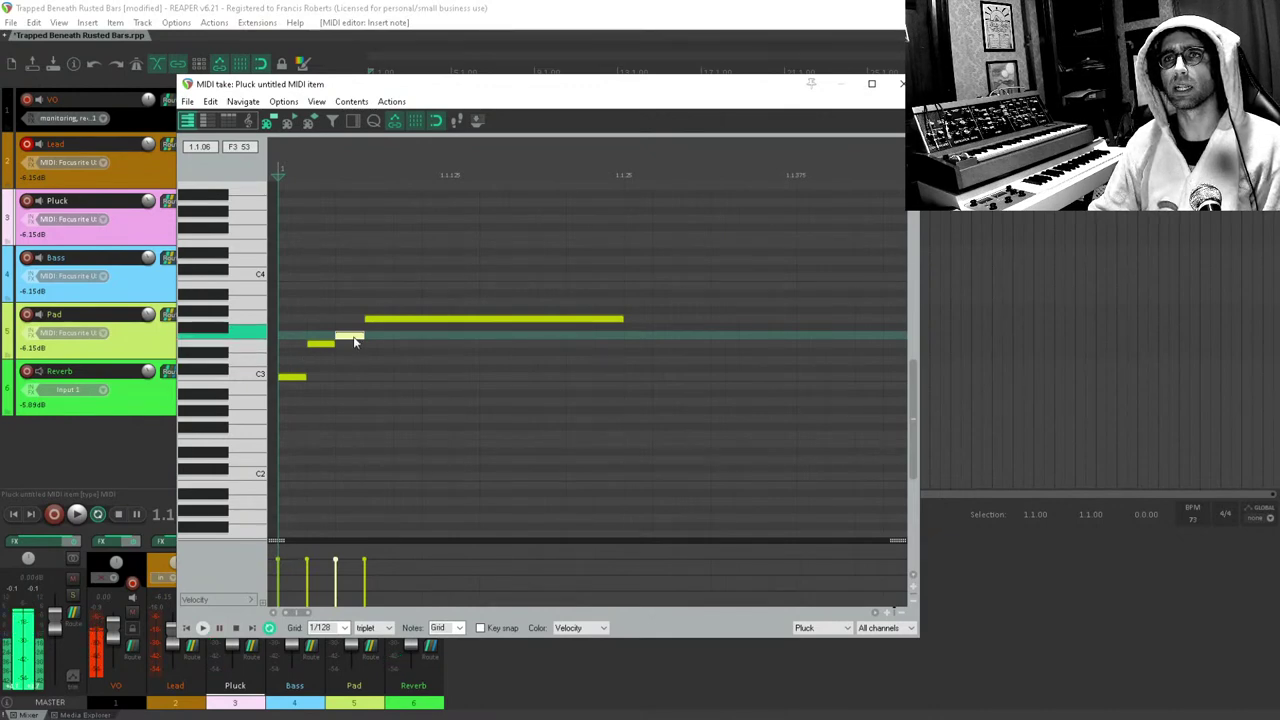
# Move the MIDI editor aside and review the ReaSynth settings in the Pluck track's effects chain.
pyautogui.moveTo(346, 87); pyautogui.dragTo(590, 90)
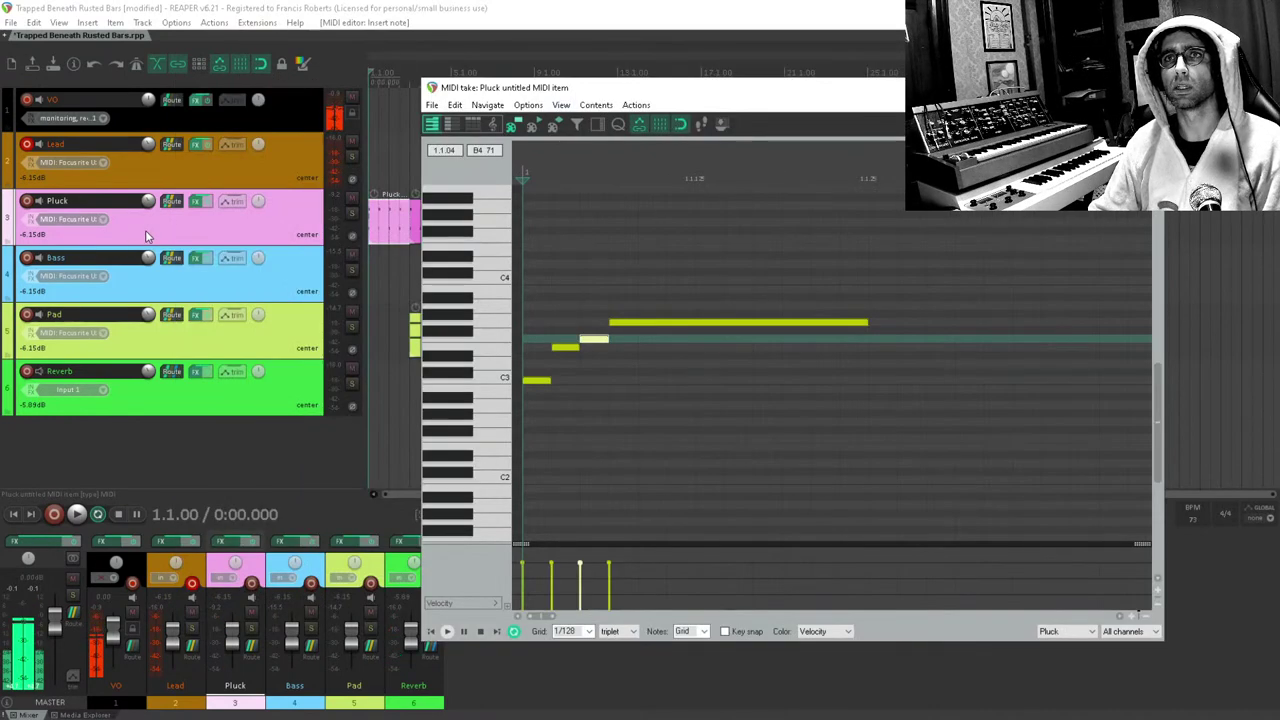
pyautogui.click(194, 202)
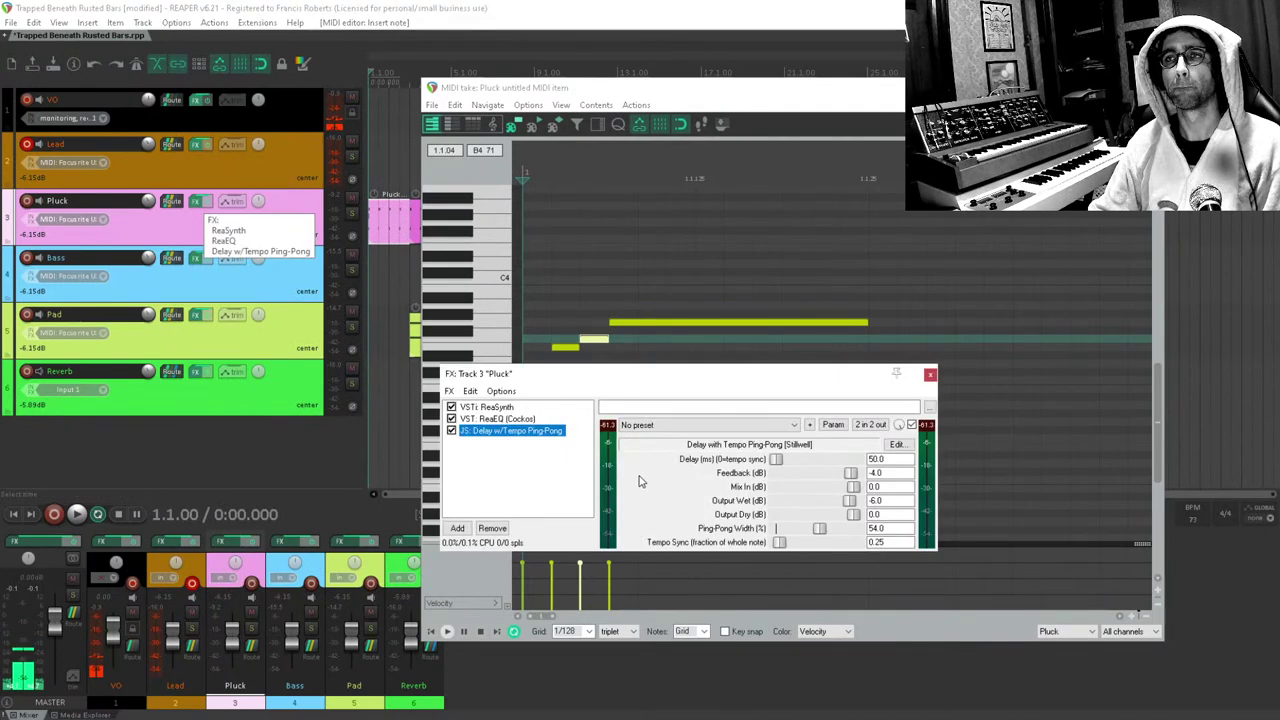
pyautogui.click(489, 407)
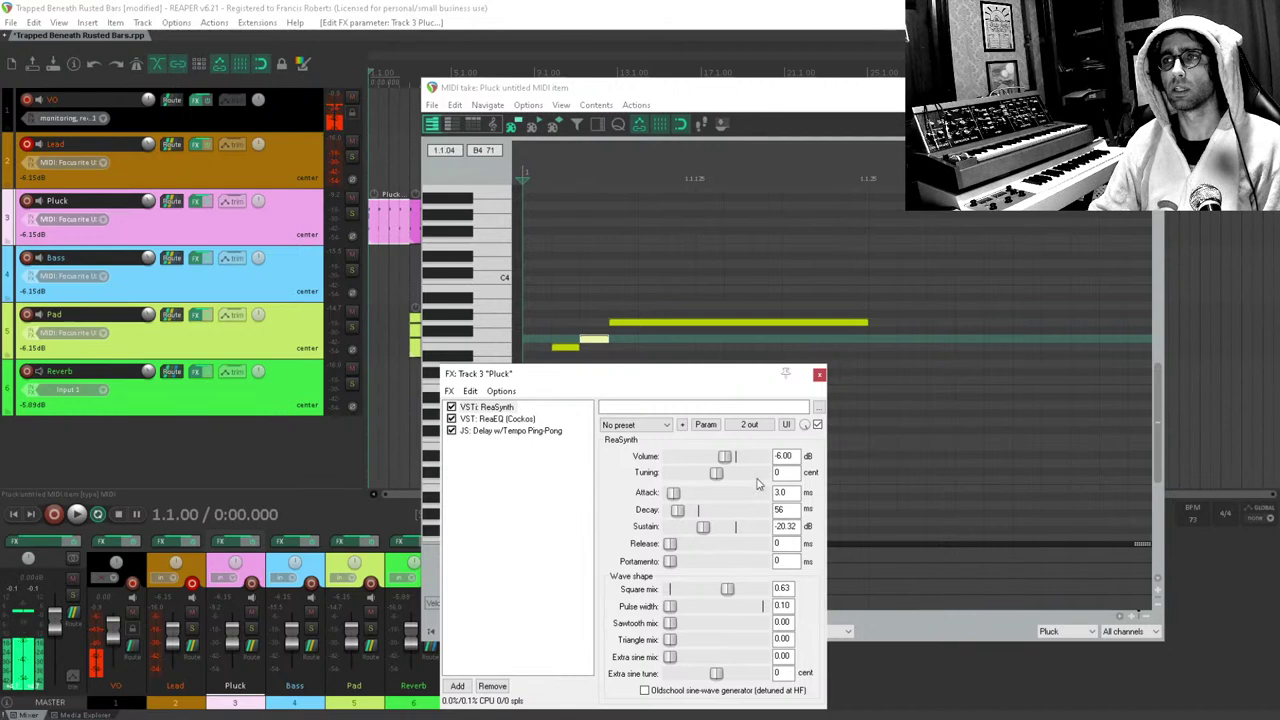
pyautogui.click(819, 374)
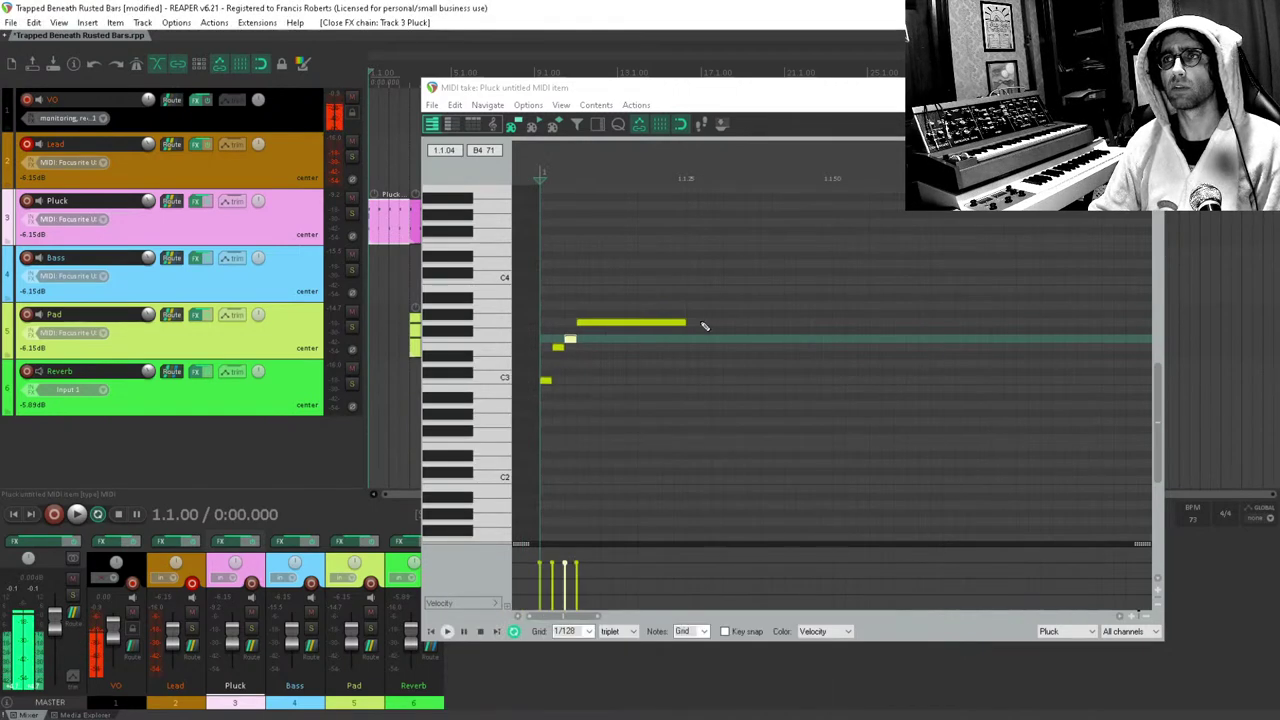
# Lengthen the opening G3 so it ends between 1.1.25 and 1.1.50, and audition the phrase.
pyautogui.moveTo(690, 325); pyautogui.dragTo(743, 321)
pyautogui.press('space')
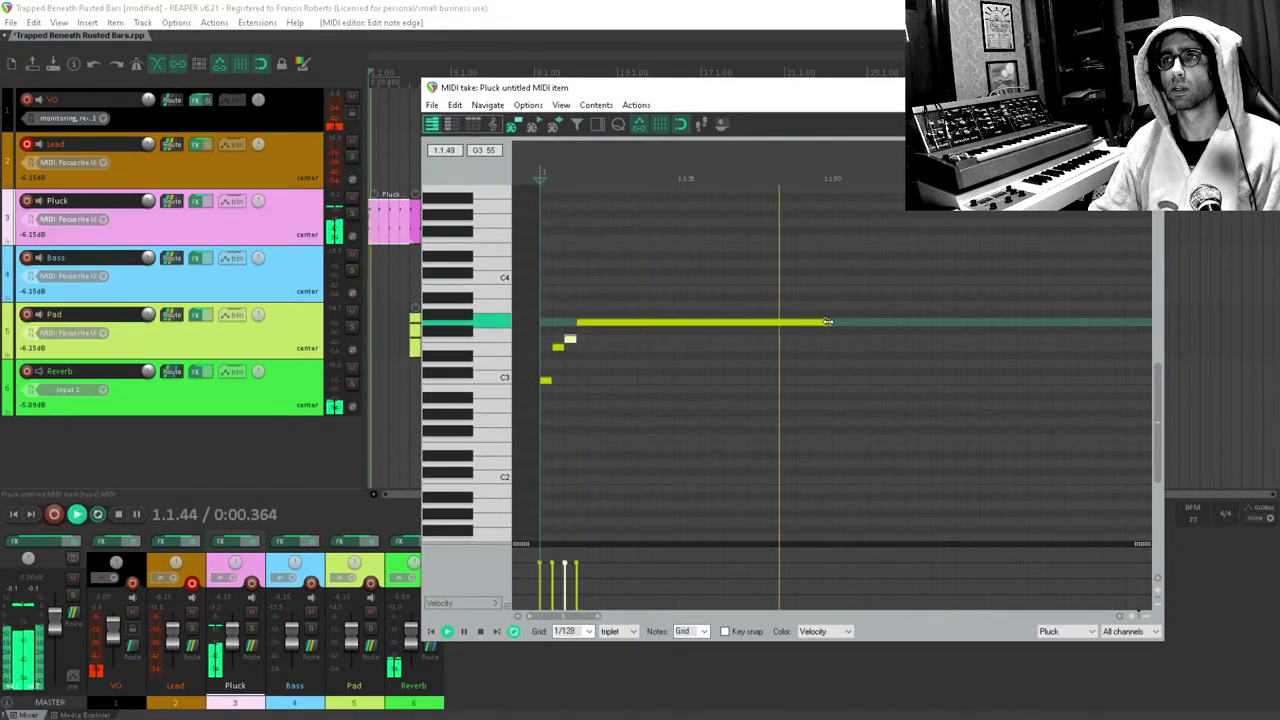
pyautogui.press('space')
pyautogui.moveTo(828, 321); pyautogui.dragTo(765, 320)
pyautogui.press('space')
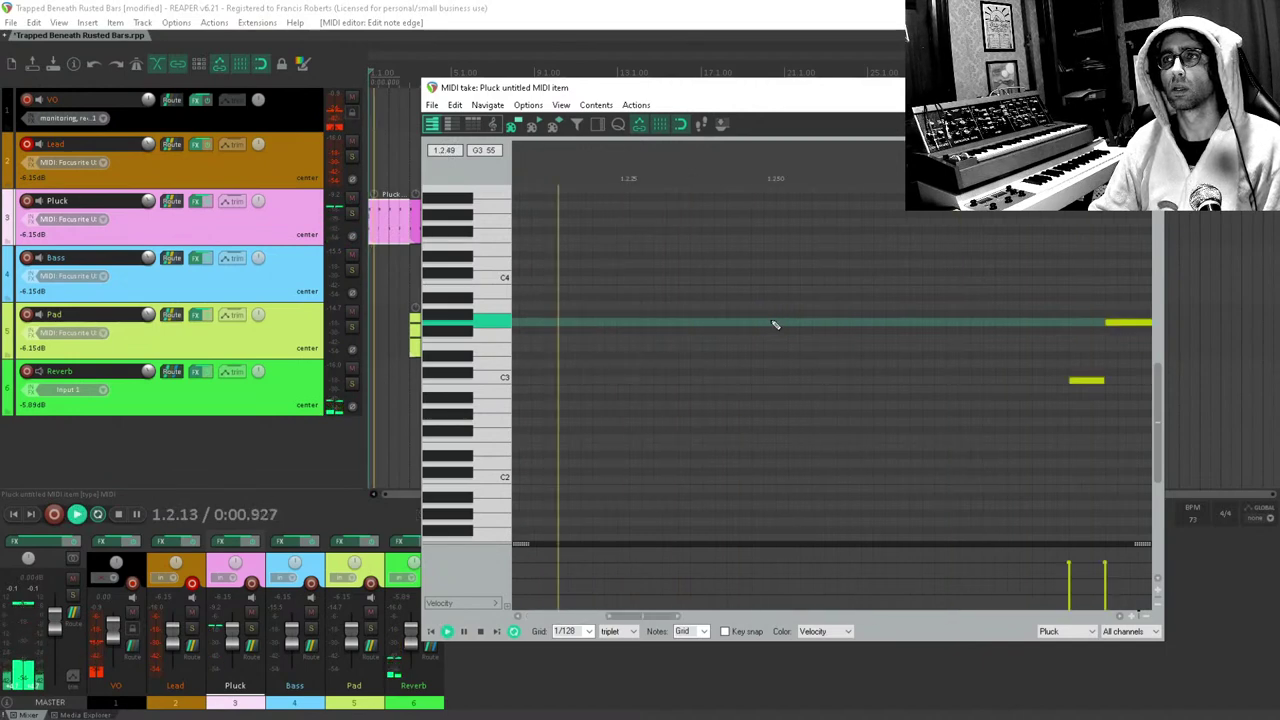
pyautogui.scroll(-2, 775, 325)
pyautogui.press('space')
pyautogui.press('space')
pyautogui.press('space')
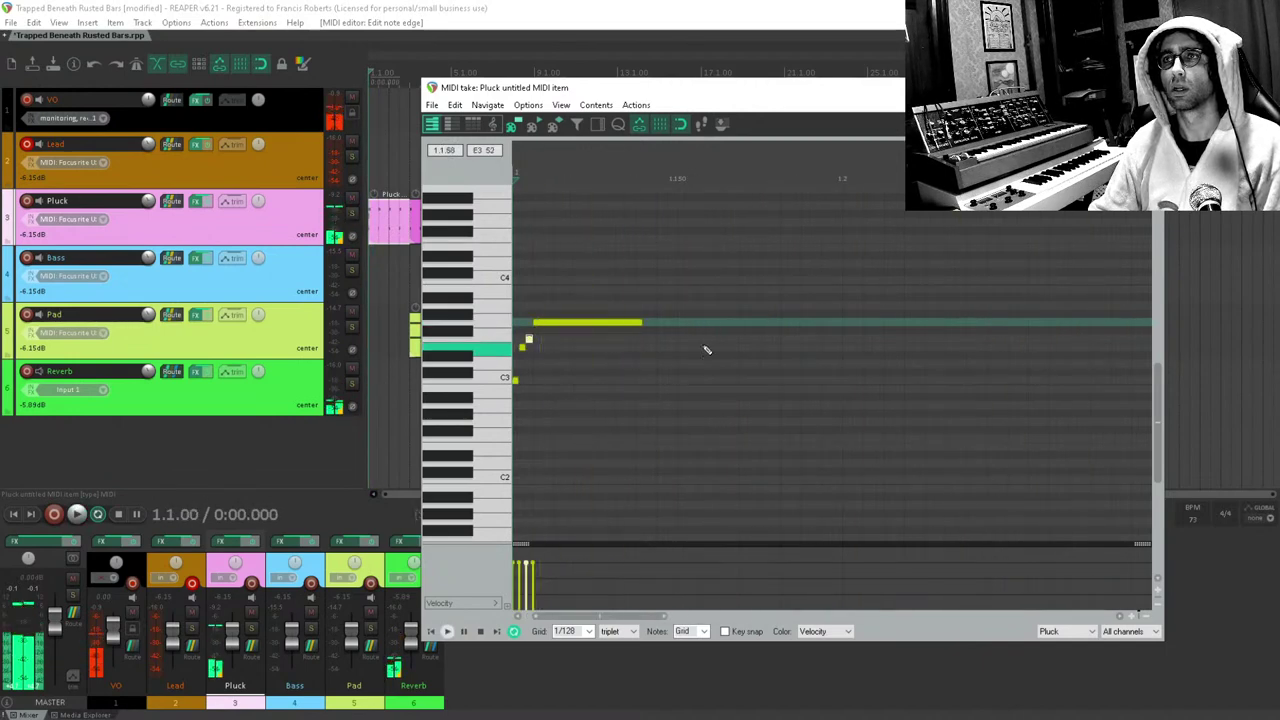
# Try the two short passing notes at D3 and D#3 and audition the phrase.
pyautogui.click(550, 369)
pyautogui.scroll(5, 556, 369)
pyautogui.moveTo(590, 350); pyautogui.dragTo(634, 358)
pyautogui.press('space')
pyautogui.press('space')
pyautogui.press('w')
pyautogui.press('space')
pyautogui.press('space')
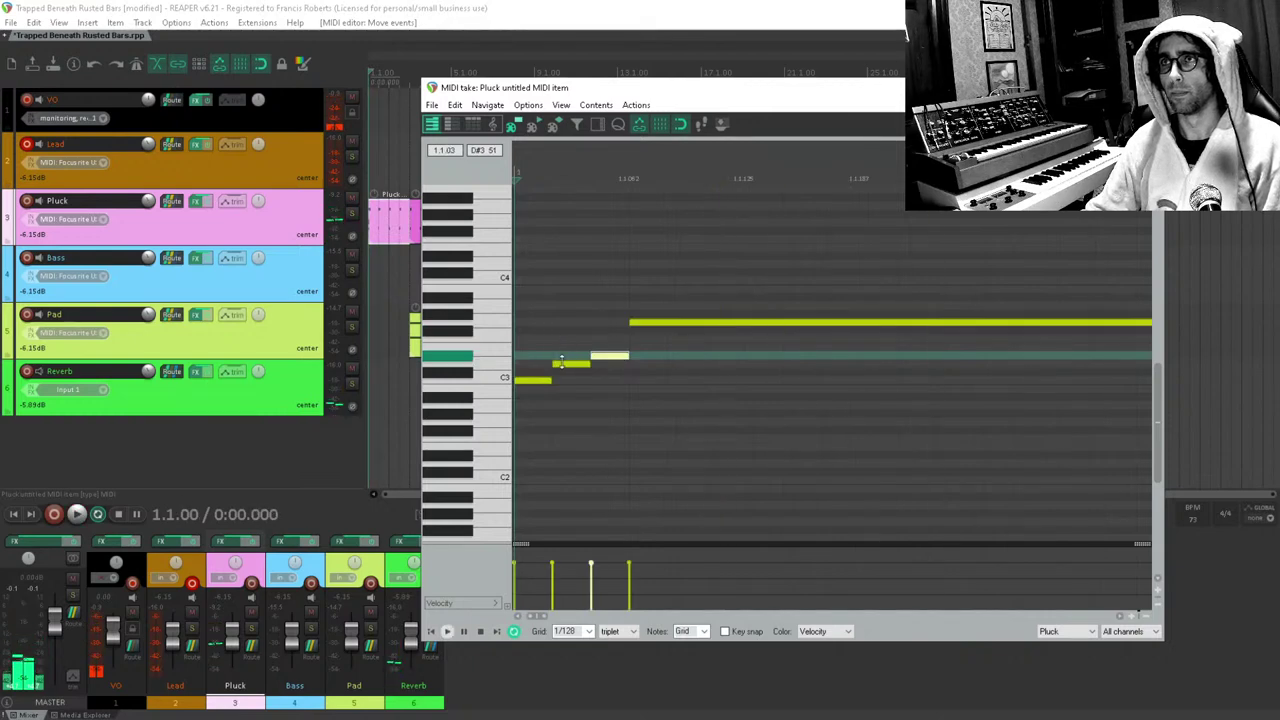
# Raise the two short passing notes to D#3 and F3 and audition the phrase.
pyautogui.click(532, 380)
pyautogui.moveTo(574, 369); pyautogui.dragTo(606, 343)
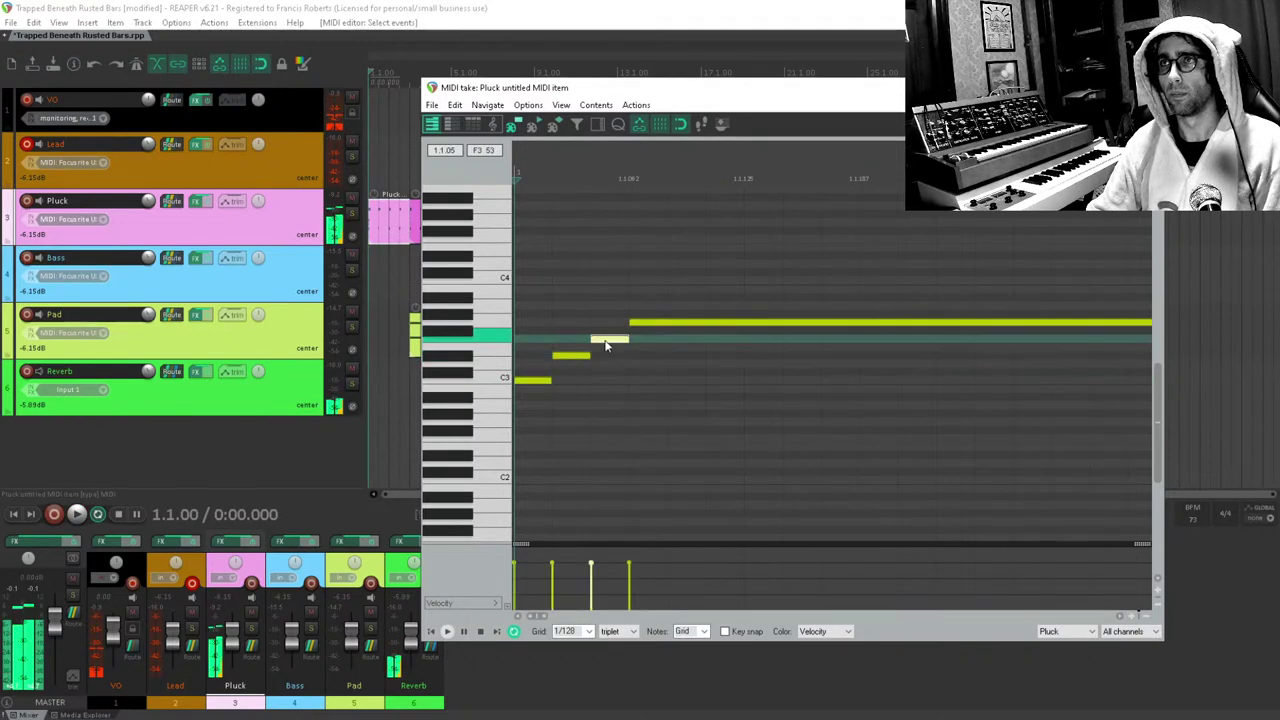
pyautogui.press('space')
pyautogui.press('space')
pyautogui.press('space')
pyautogui.press('space')
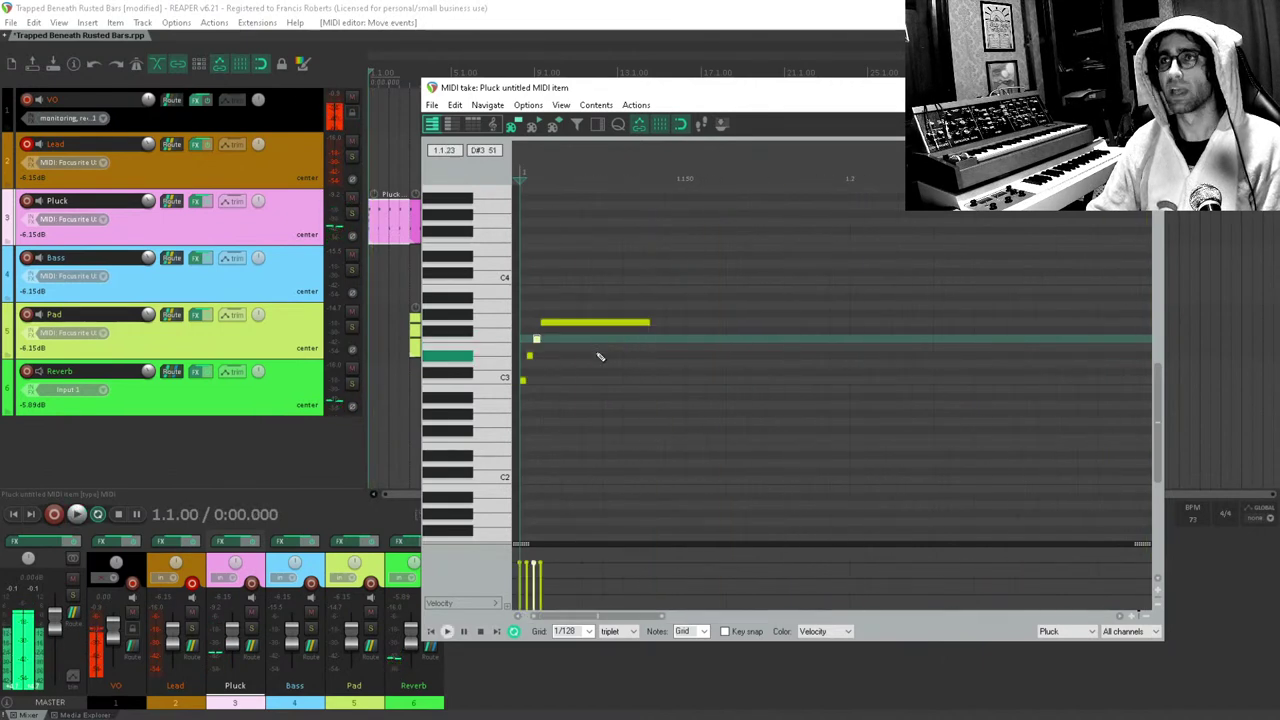
# Delete all notes after the opening four-note figure in the first Pluck item.
pyautogui.press('Escape')
pyautogui.doubleClick(412, 222)
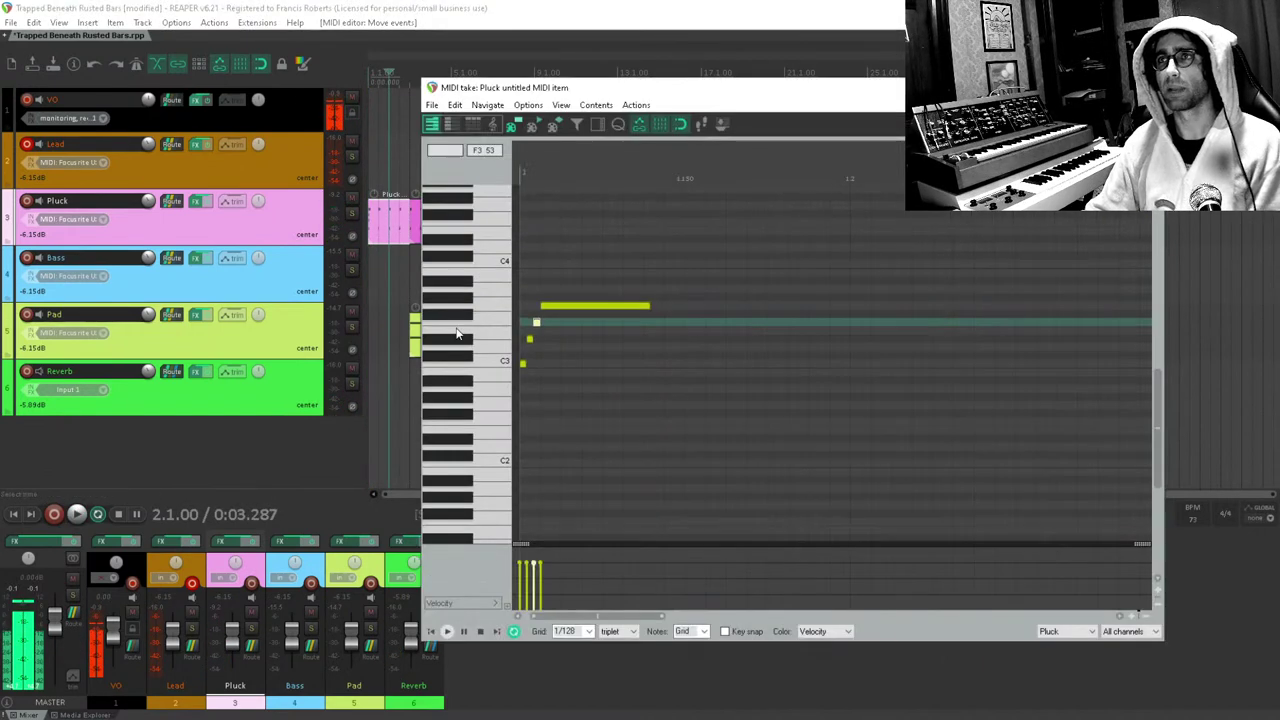
pyautogui.scroll(-3, 543, 329)
pyautogui.moveTo(768, 255); pyautogui.dragTo(674, 430)
pyautogui.moveTo(671, 217); pyautogui.dragTo(1120, 437)
pyautogui.press('Delete')
# Set the grid to 1/8 and copy the four-note figure to beat 3 of the first bar.
pyautogui.click(589, 632)
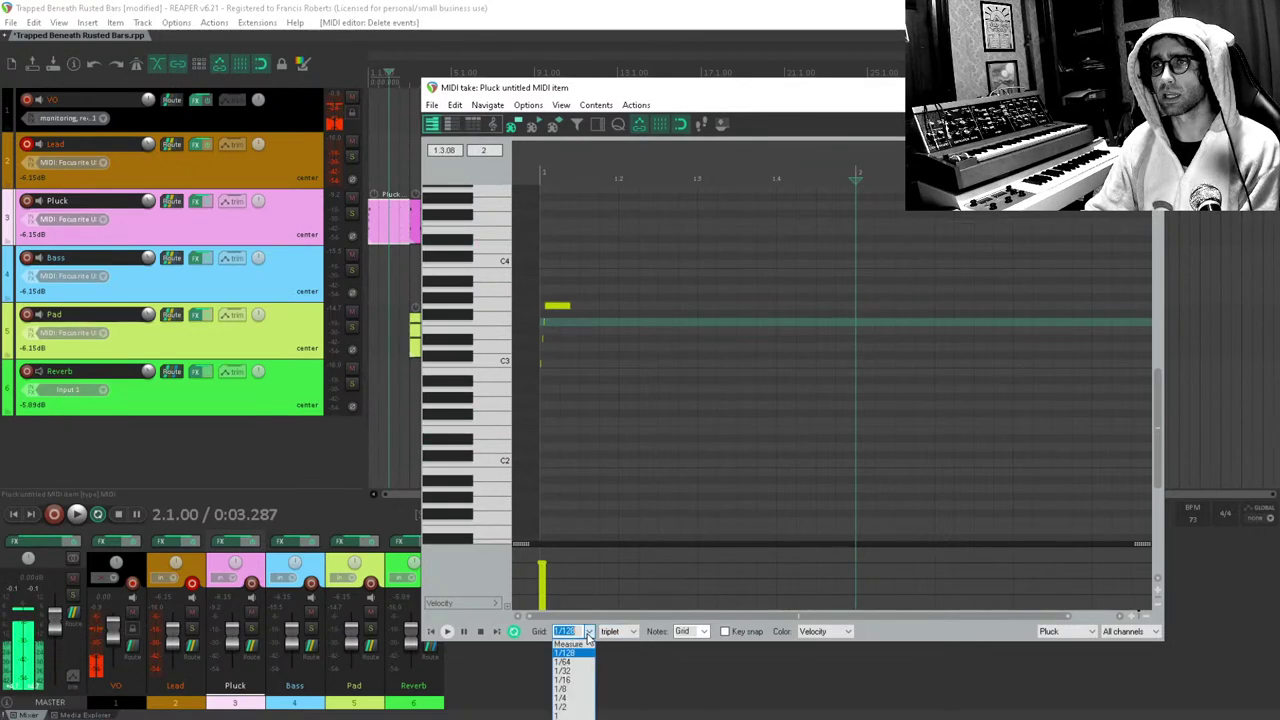
pyautogui.click(568, 688)
pyautogui.moveTo(704, 276); pyautogui.dragTo(500, 548)
pyautogui.moveTo(563, 283); pyautogui.dragTo(791, 283)
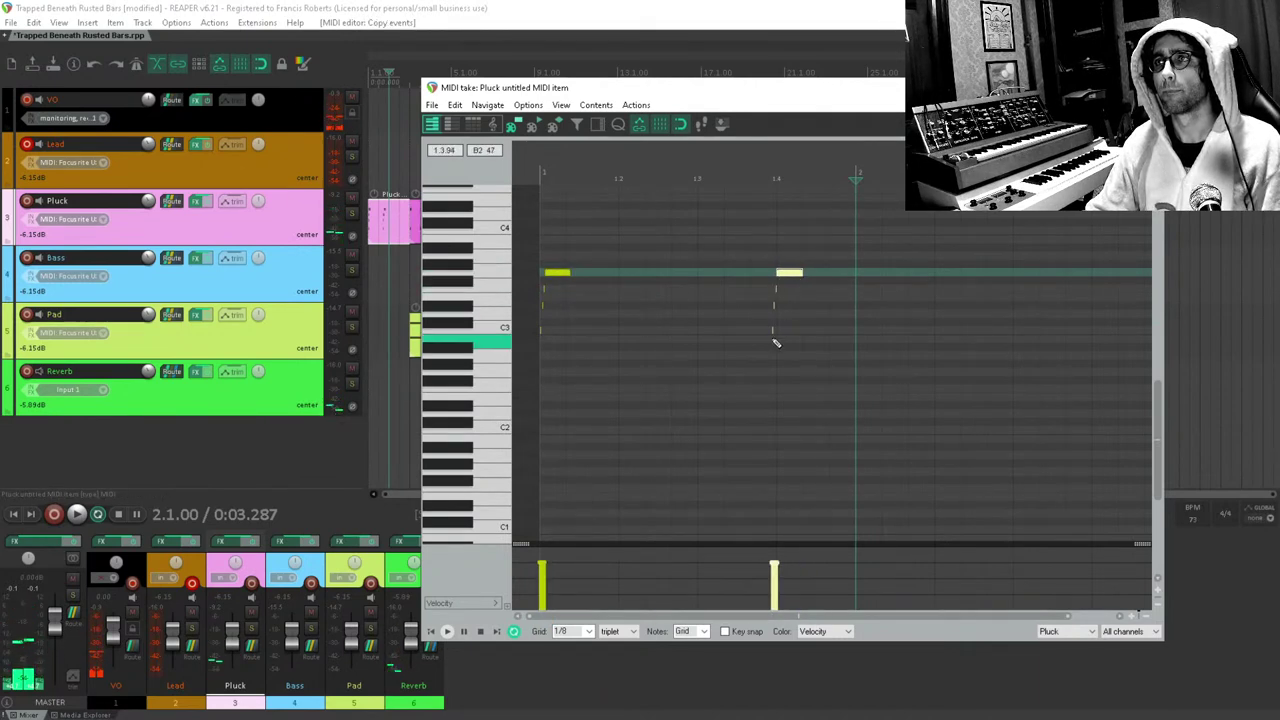
pyautogui.moveTo(773, 333); pyautogui.dragTo(704, 333)
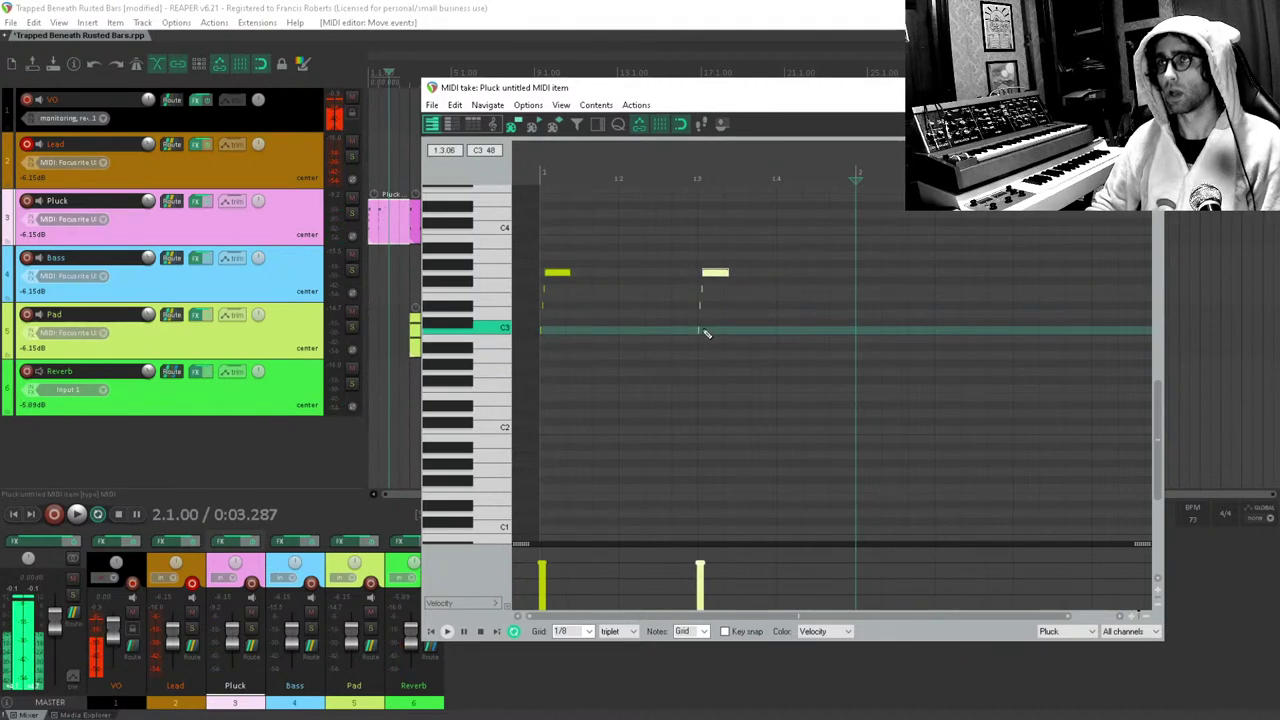
# Set the grid type to straight and play the Pluck item from its start.
pyautogui.click(618, 631)
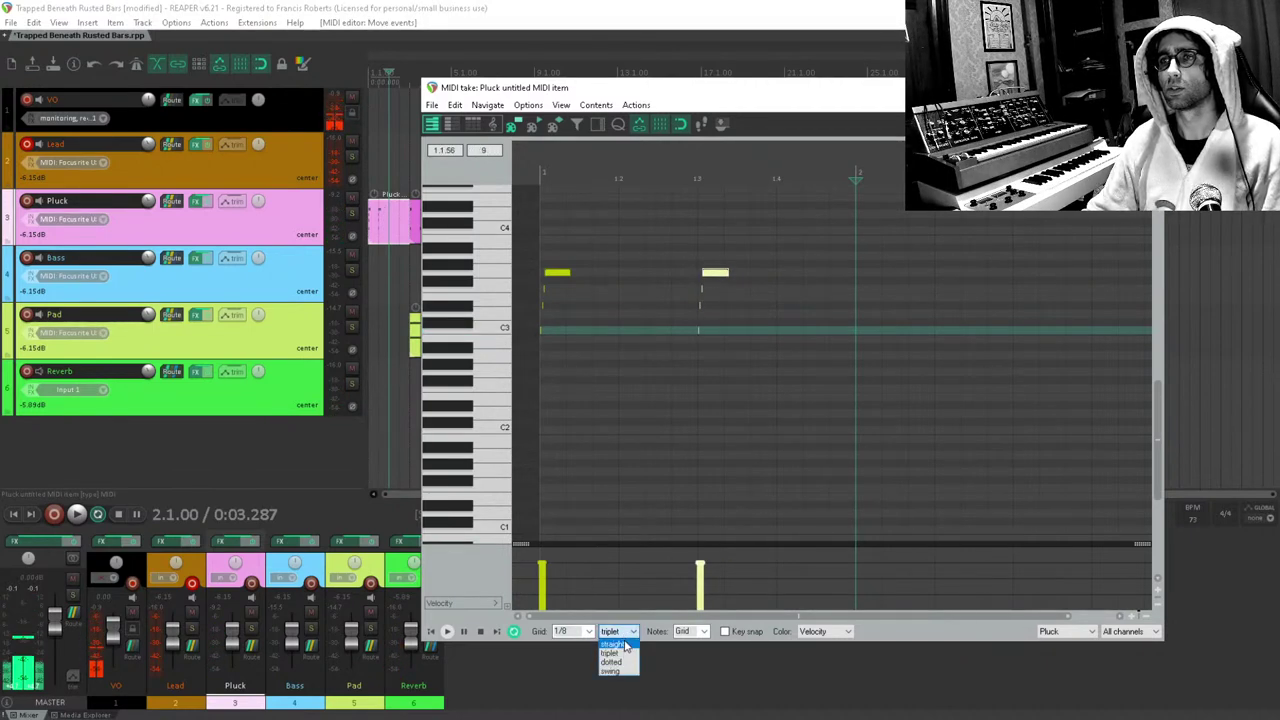
pyautogui.click(622, 645)
pyautogui.press('space')
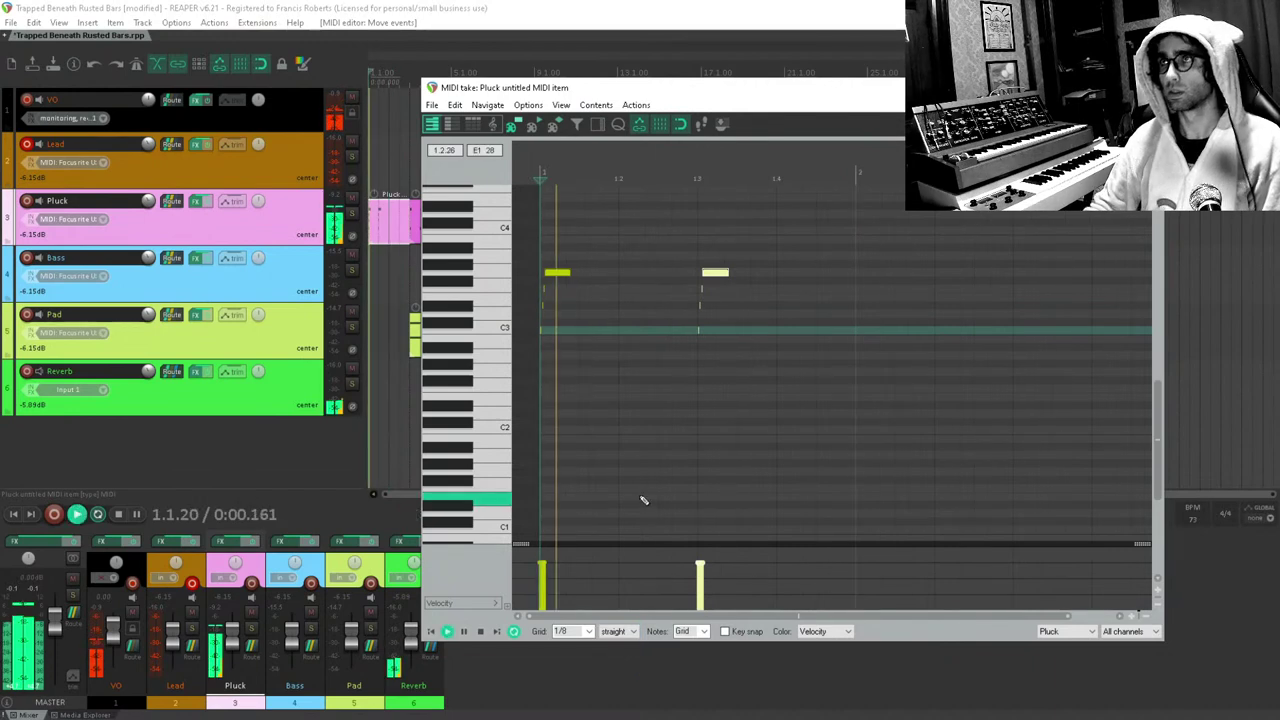
# Copy the two four-note figures of bar 1 and paste them at the start of bar 2 in the Pluck item.
pyautogui.press('space')
pyautogui.moveTo(878, 246); pyautogui.dragTo(518, 402)
pyautogui.hotkey('ctrl', 'c')
pyautogui.hotkey('ctrl', 'v')
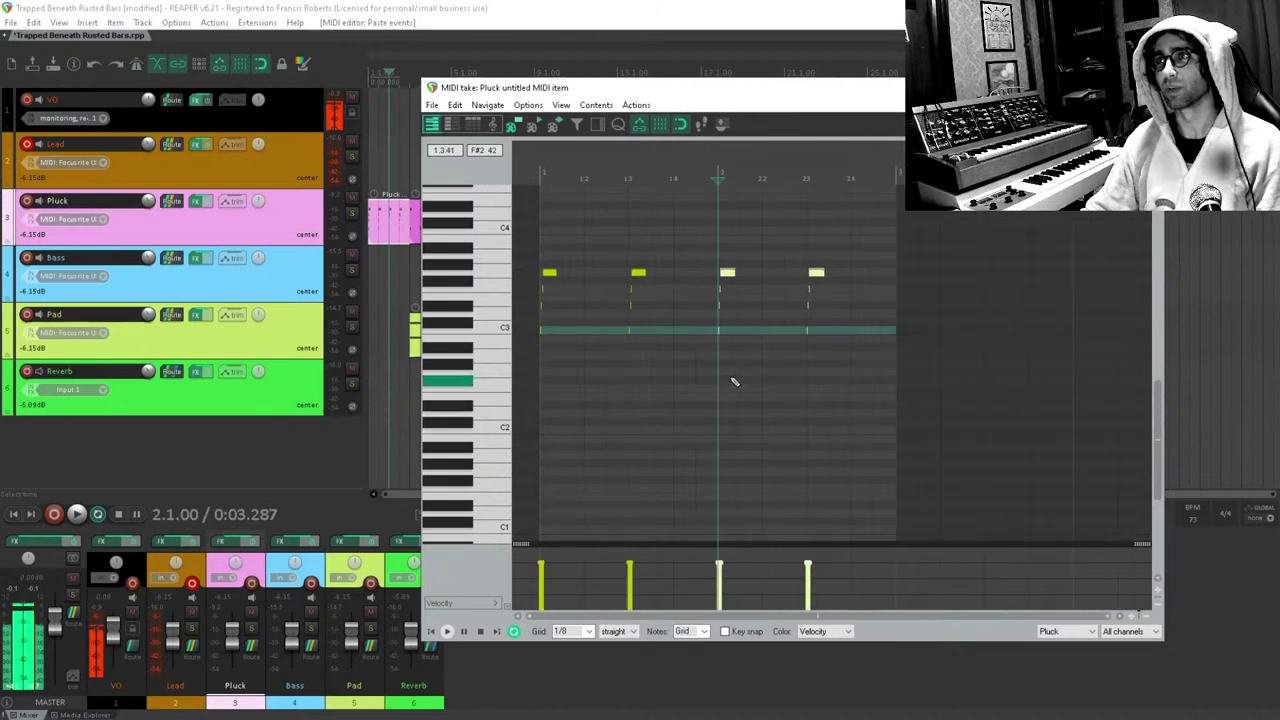
pyautogui.press('Escape')
# Delete the Pluck items after the first one and duplicate the first Pluck item nine times in a row.
pyautogui.moveTo(459, 232); pyautogui.dragTo(962, 236)
pyautogui.press('Delete')
pyautogui.click(389, 229)
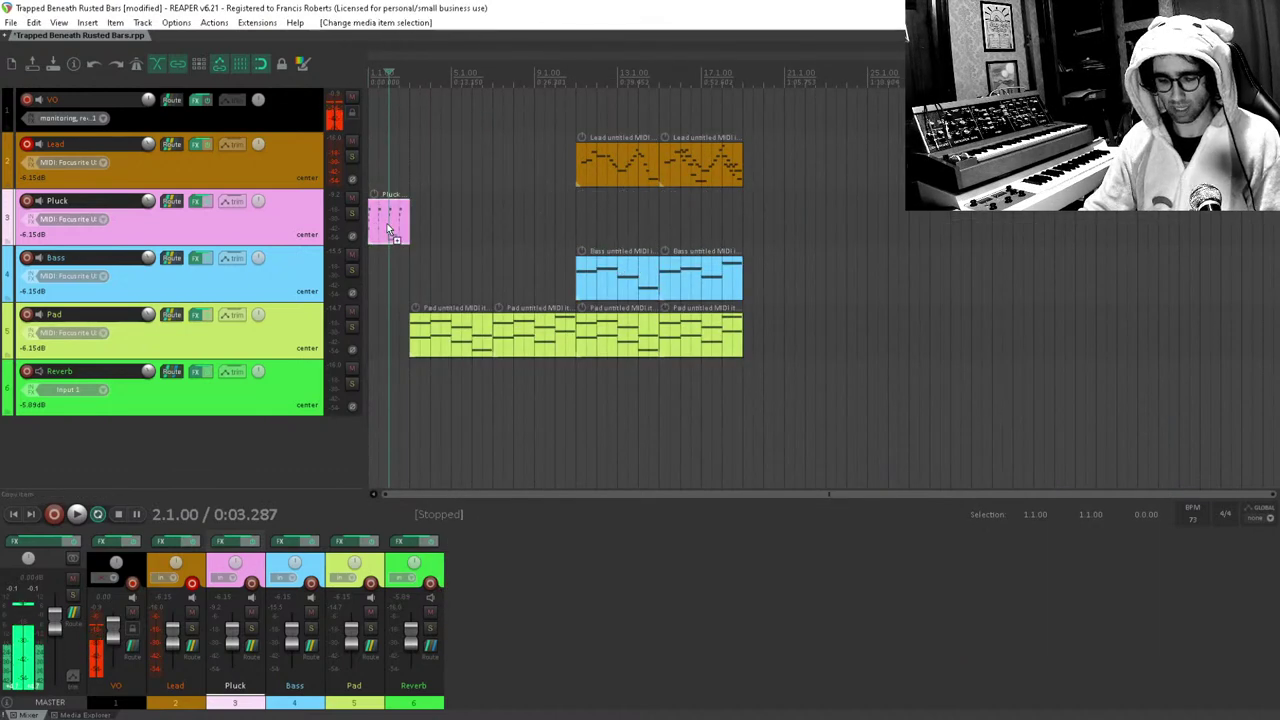
pyautogui.hotkey('ctrl', 'd')
pyautogui.hotkey('ctrl', 'd')
pyautogui.hotkey('ctrl', 'd')
pyautogui.hotkey('ctrl', 'd')
pyautogui.hotkey('ctrl', 'd')
pyautogui.hotkey('ctrl', 'd')
pyautogui.hotkey('ctrl', 'd')
pyautogui.hotkey('ctrl', 'd')
pyautogui.hotkey('ctrl', 'd')
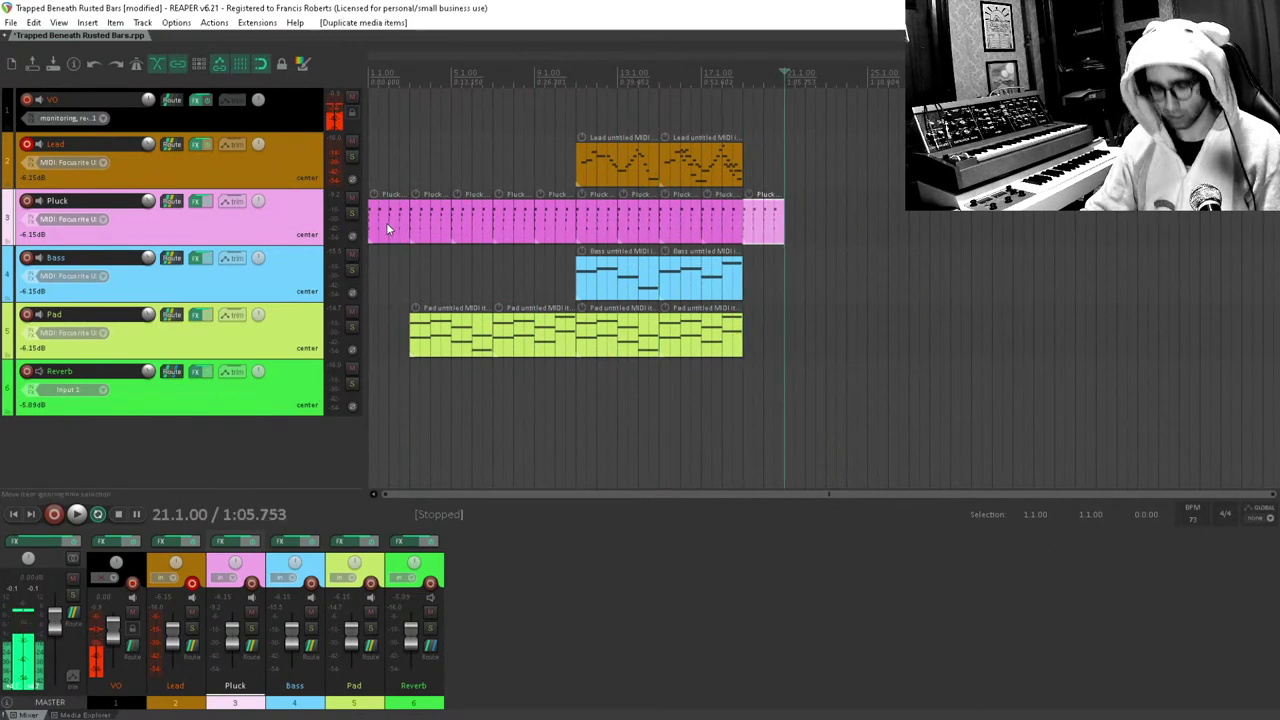
# Save the project and play the arrangement from bar 3.
pyautogui.hotkey('ctrl', 's')
pyautogui.press('Home')
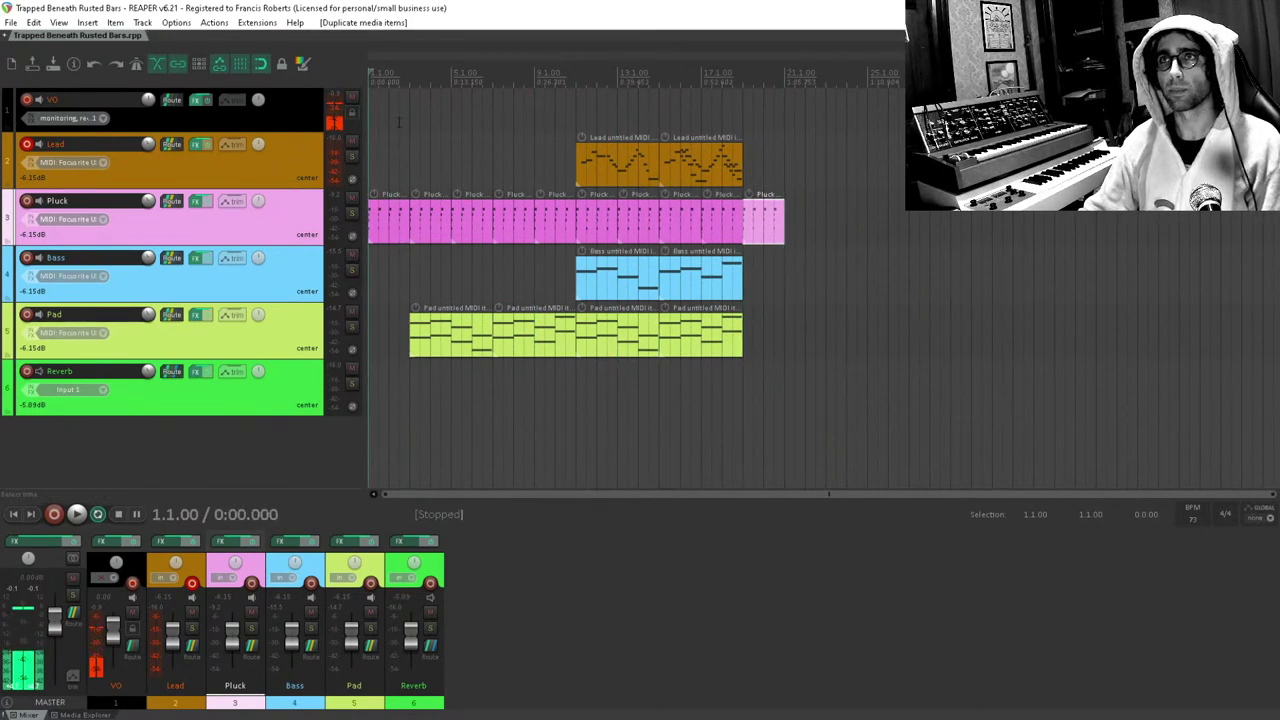
pyautogui.click(418, 162)
pyautogui.press('space')
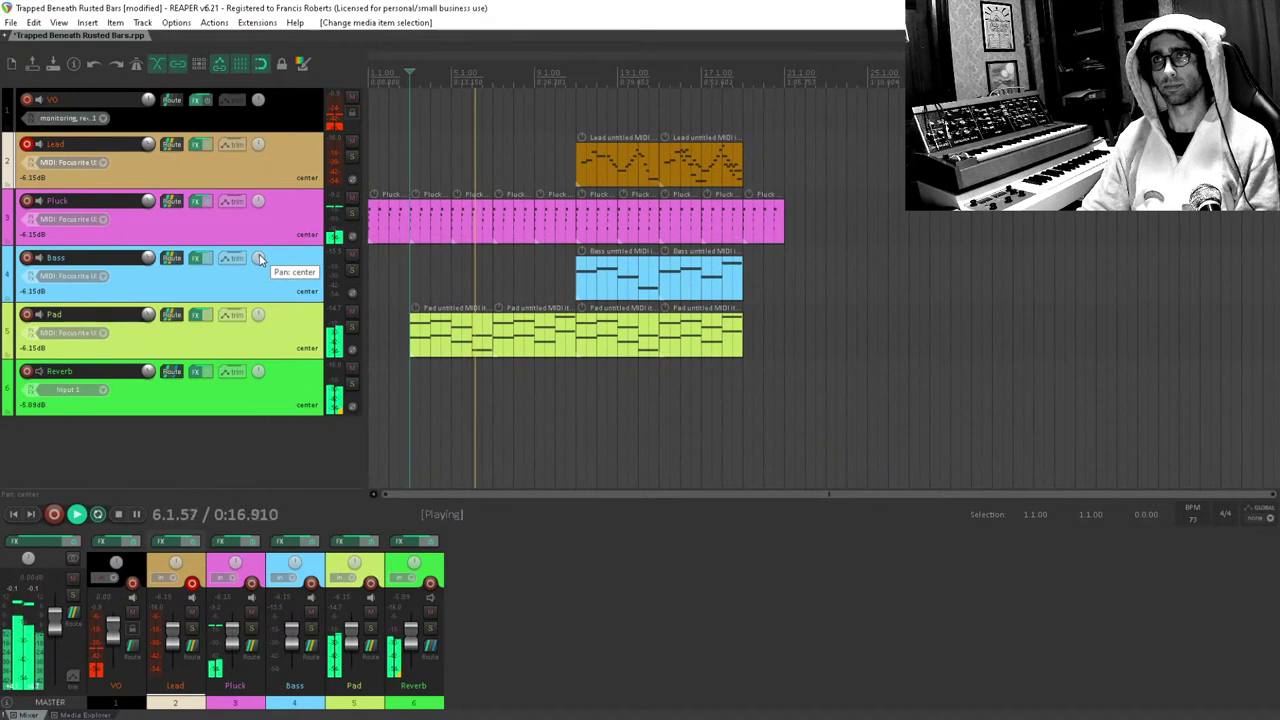
# Set the ping-pong width of the Pluck track's tempo delay to 42%.
pyautogui.click(197, 201)
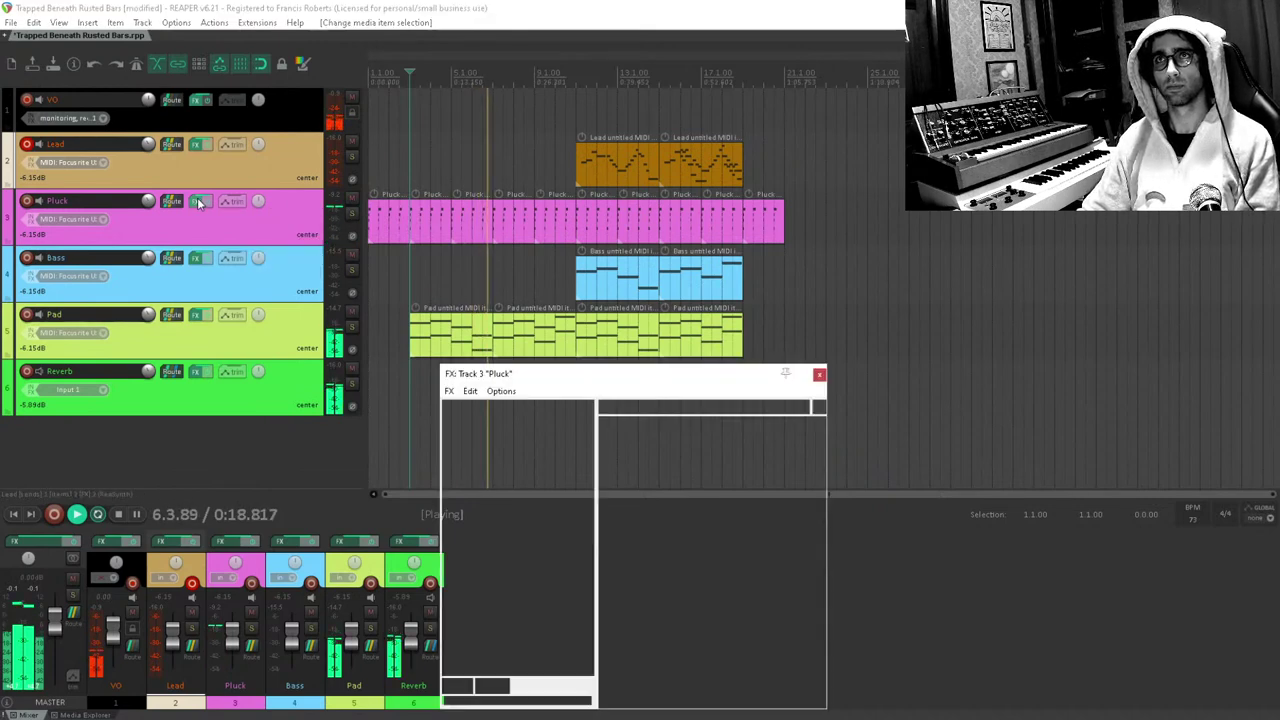
pyautogui.click(502, 431)
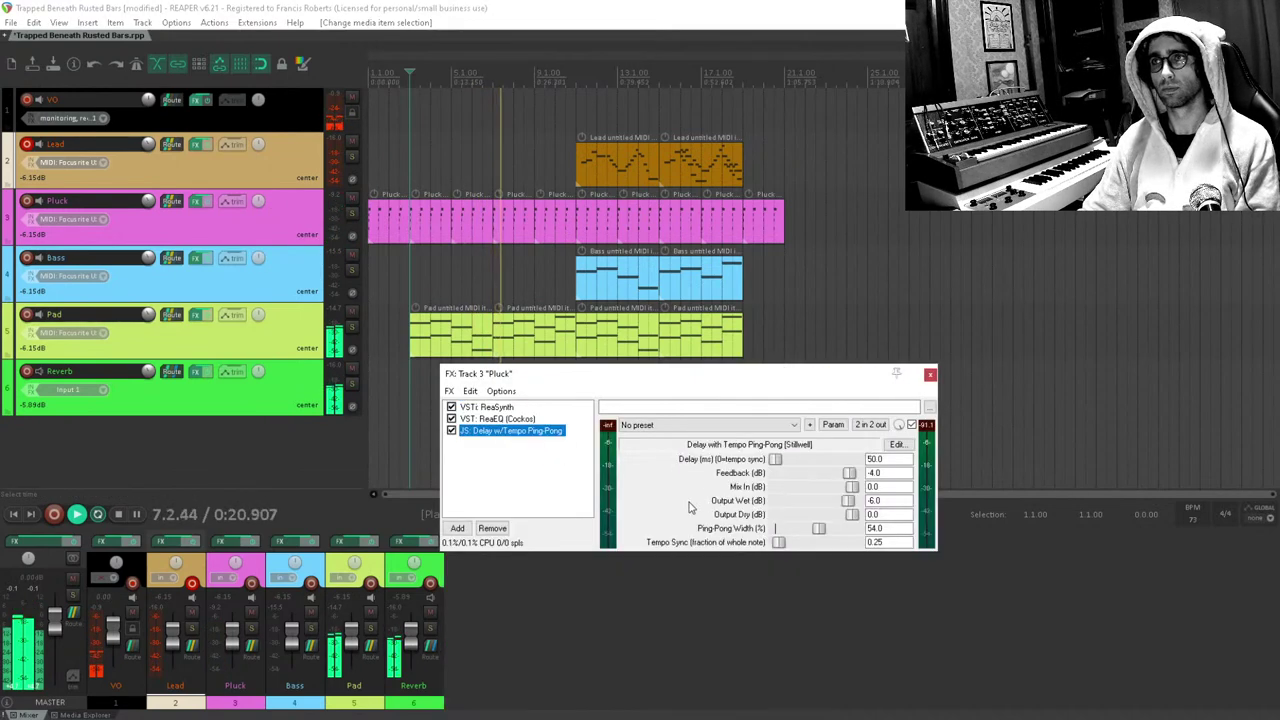
pyautogui.moveTo(816, 524); pyautogui.dragTo(752, 541)
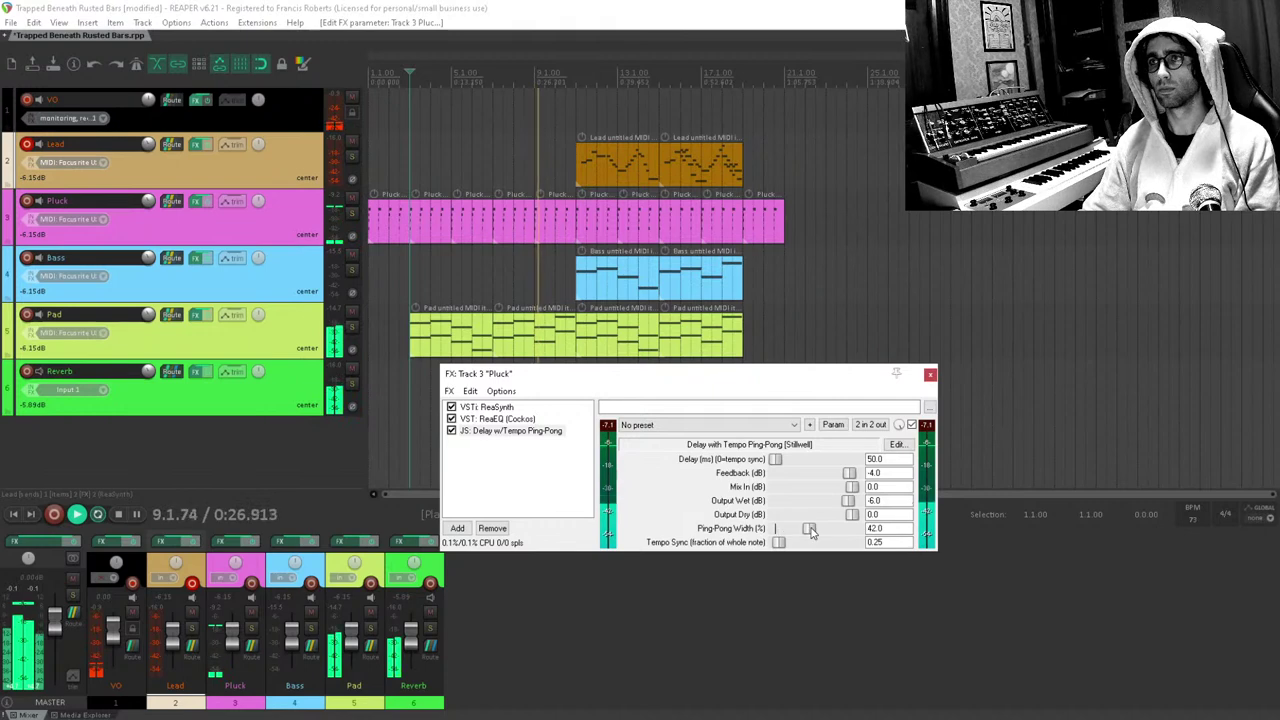
pyautogui.press('Escape')
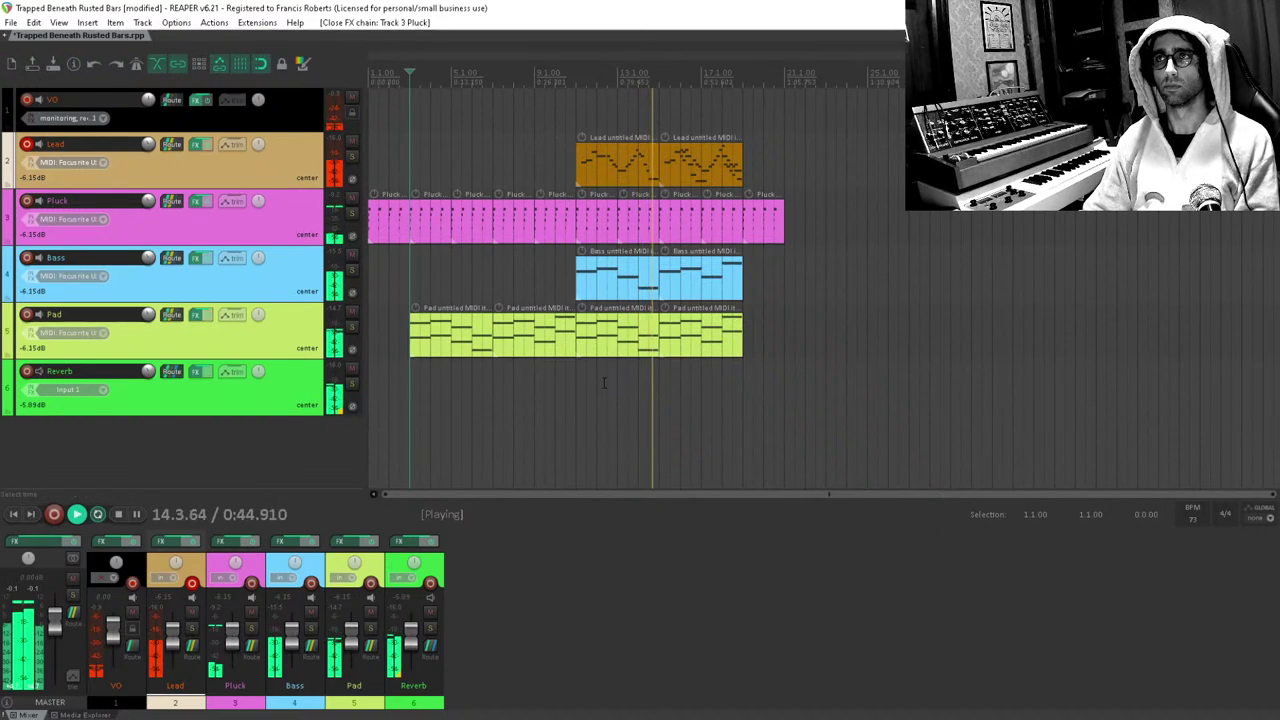
# Examine the second Lead item's notes through to its end while the arrangement plays.
pyautogui.doubleClick(714, 157)
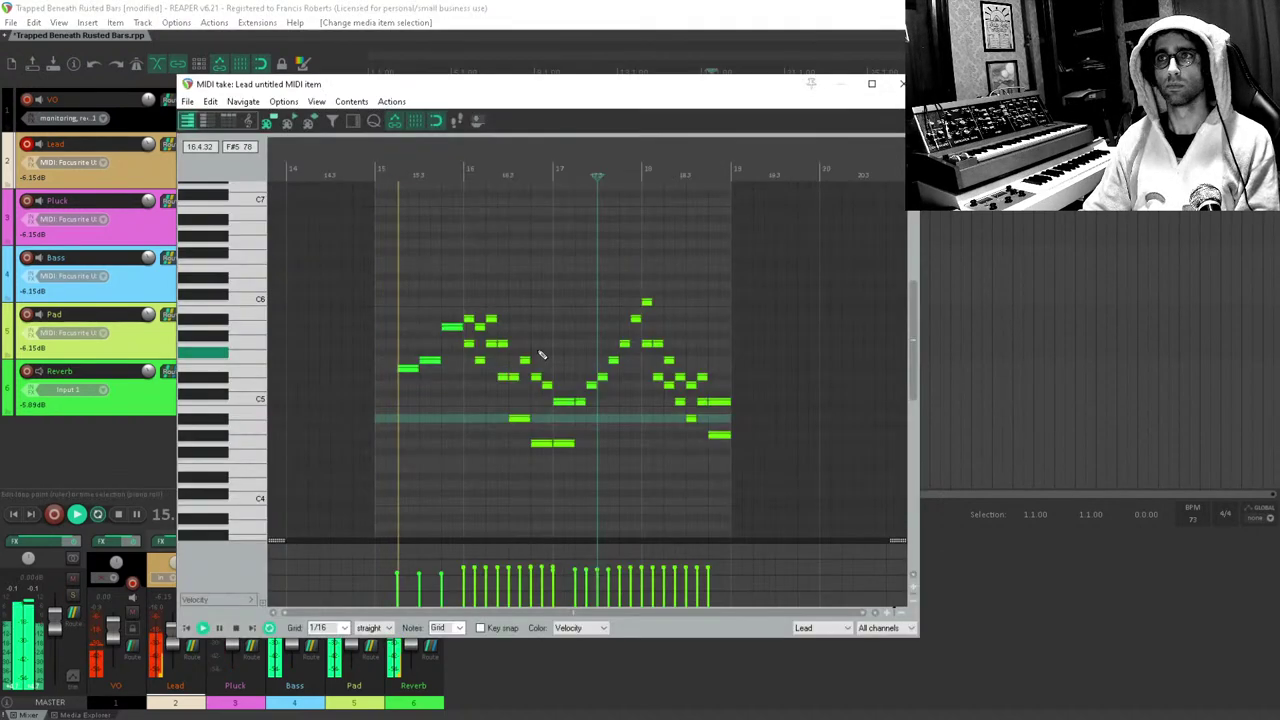
pyautogui.scroll(1, 535, 360)
pyautogui.moveTo(535, 360); pyautogui.dragTo(585, 308)
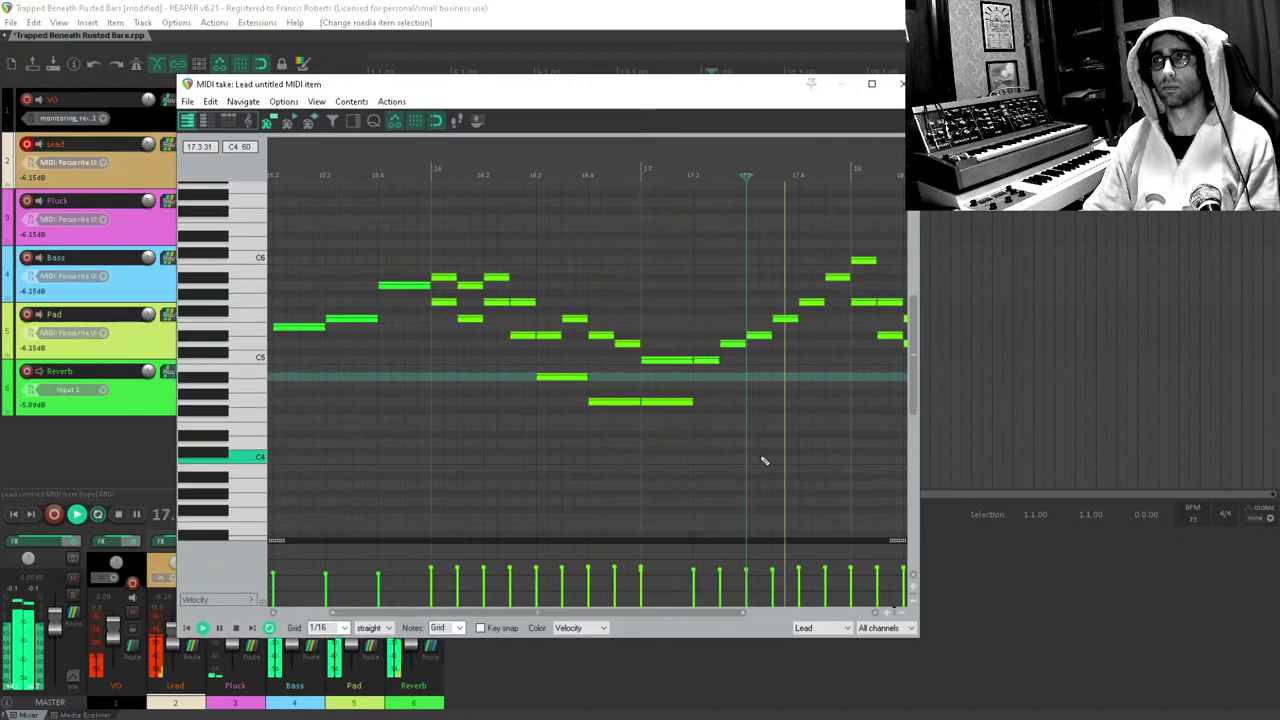
pyautogui.moveTo(755, 448); pyautogui.dragTo(615, 464)
pyautogui.moveTo(780, 434); pyautogui.dragTo(554, 460)
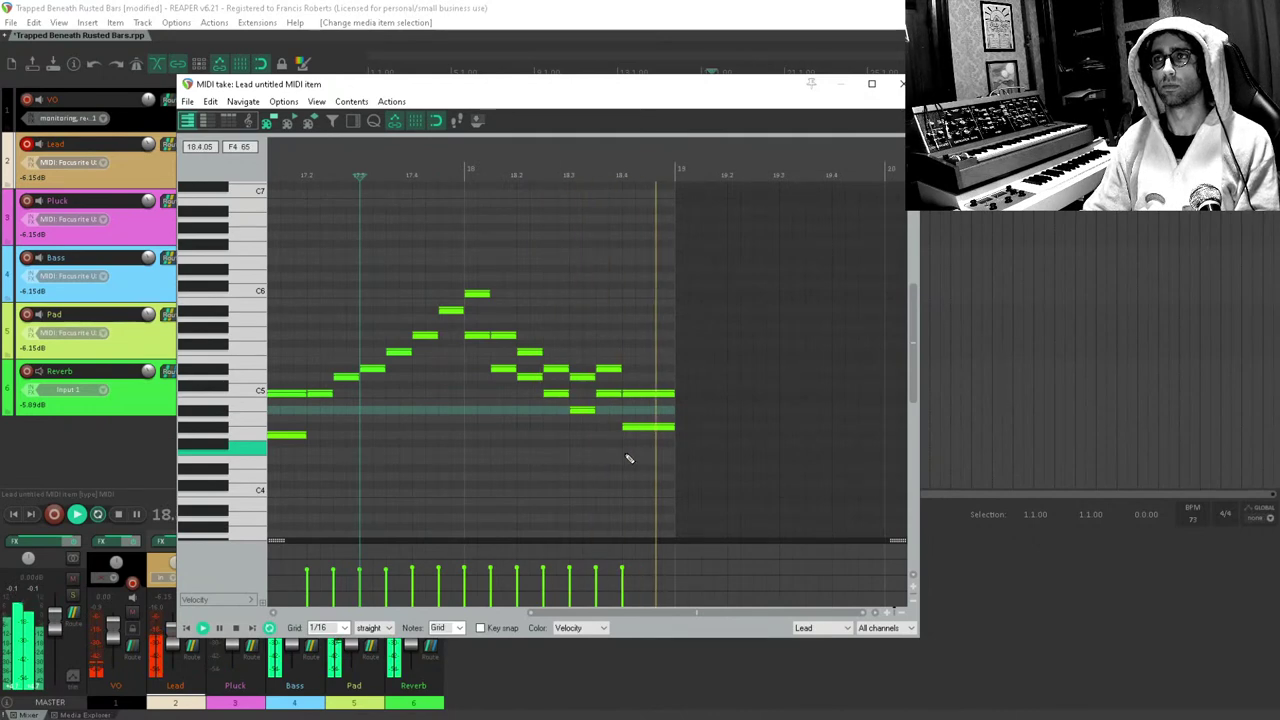
pyautogui.press('space')
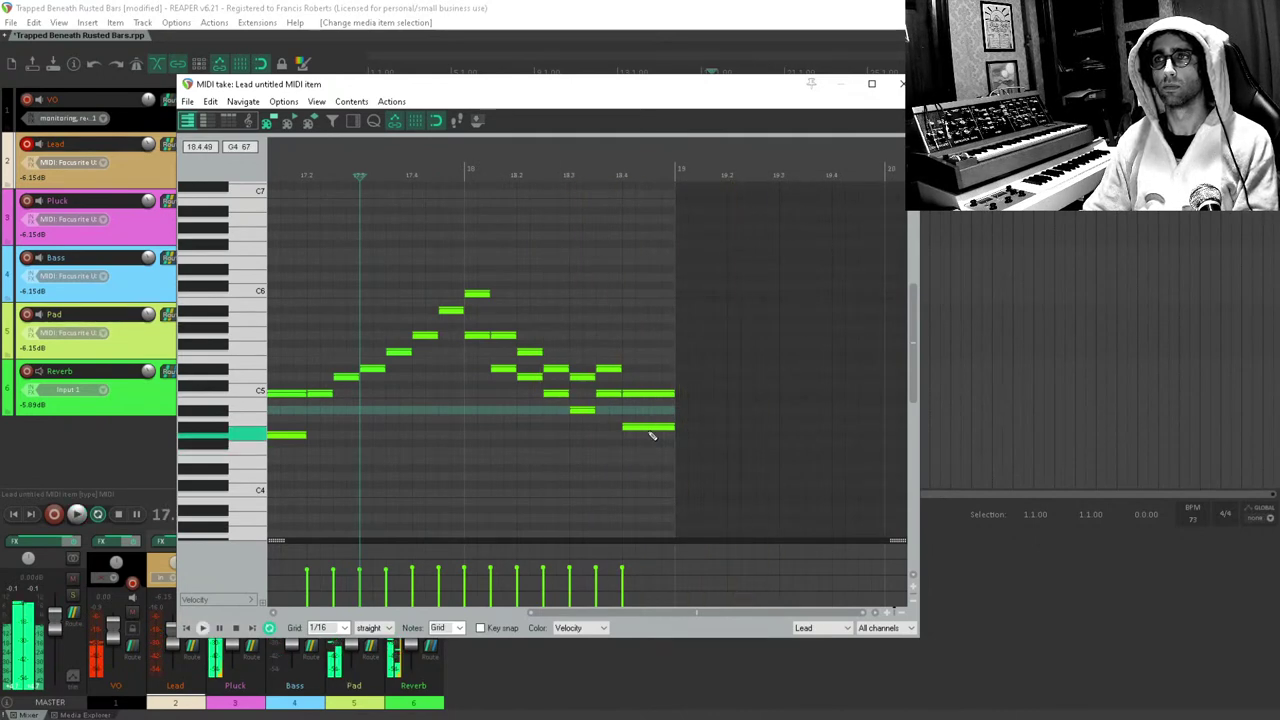
pyautogui.press('Escape')
# Extend the second Lead item three beats into bar 19 and open it in the MIDI editor.
pyautogui.click(794, 240)
pyautogui.scroll(4, 785, 240)
pyautogui.moveTo(634, 165); pyautogui.dragTo(700, 168)
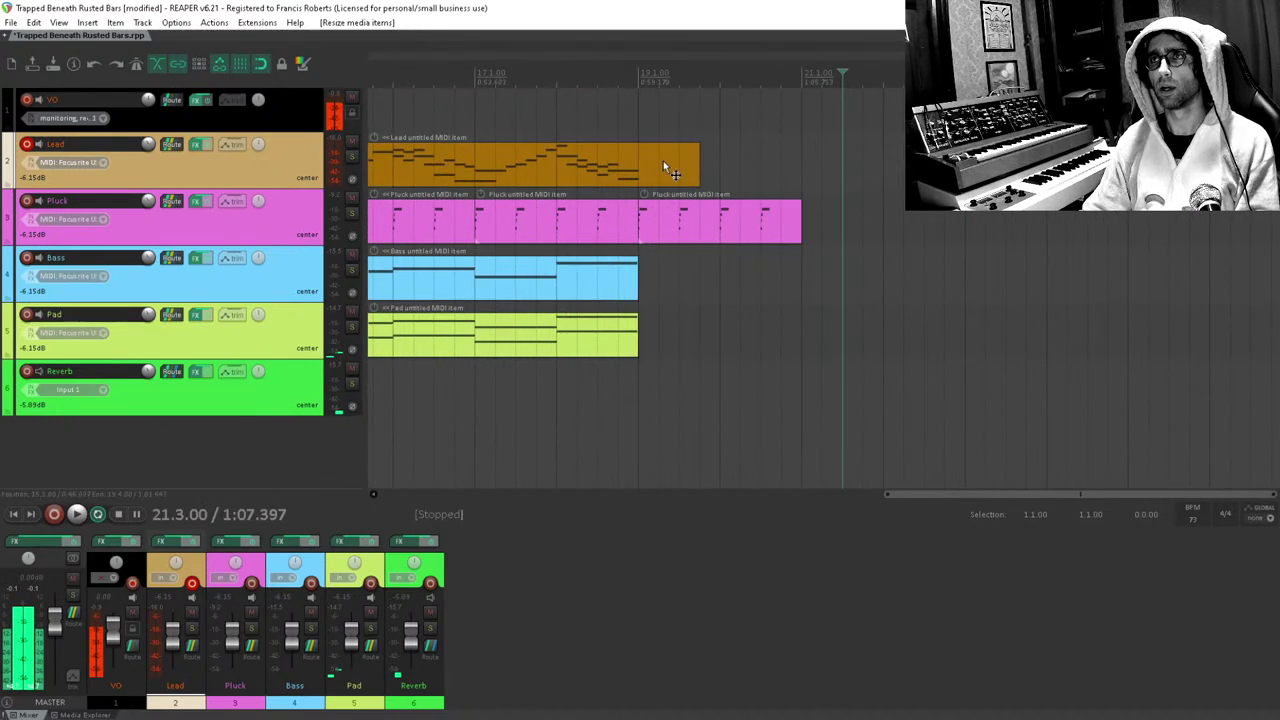
pyautogui.doubleClick(663, 160)
# Try lengthening the final two Lead notes into bar 19 and audition the ending.
pyautogui.moveTo(667, 365); pyautogui.dragTo(712, 430)
pyautogui.click(615, 466)
pyautogui.press('space')
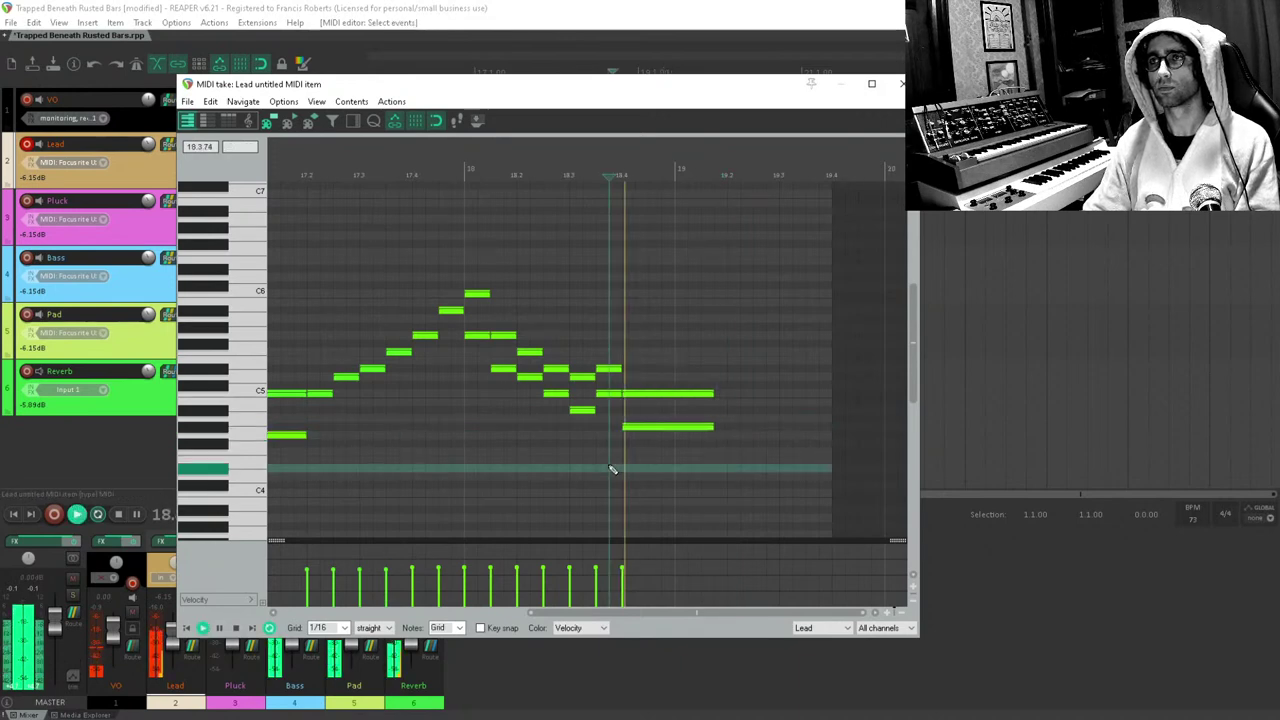
pyautogui.press('space')
# Add one-beat C5 and G4 notes at the start of bar 19 in the Lead item and audition them.
pyautogui.moveTo(735, 385)
pyautogui.mouseDown()
pyautogui.moveTo(708, 427)
pyautogui.moveTo(676, 427)
pyautogui.moveTo(698, 385)
pyautogui.moveTo(723, 393)
pyautogui.mouseUp()
pyautogui.keyDown('ctrl'); pyautogui.click(710, 428); pyautogui.keyUp('ctrl')
pyautogui.moveTo(676, 435); pyautogui.dragTo(730, 436)
pyautogui.click(622, 477)
pyautogui.press('space')
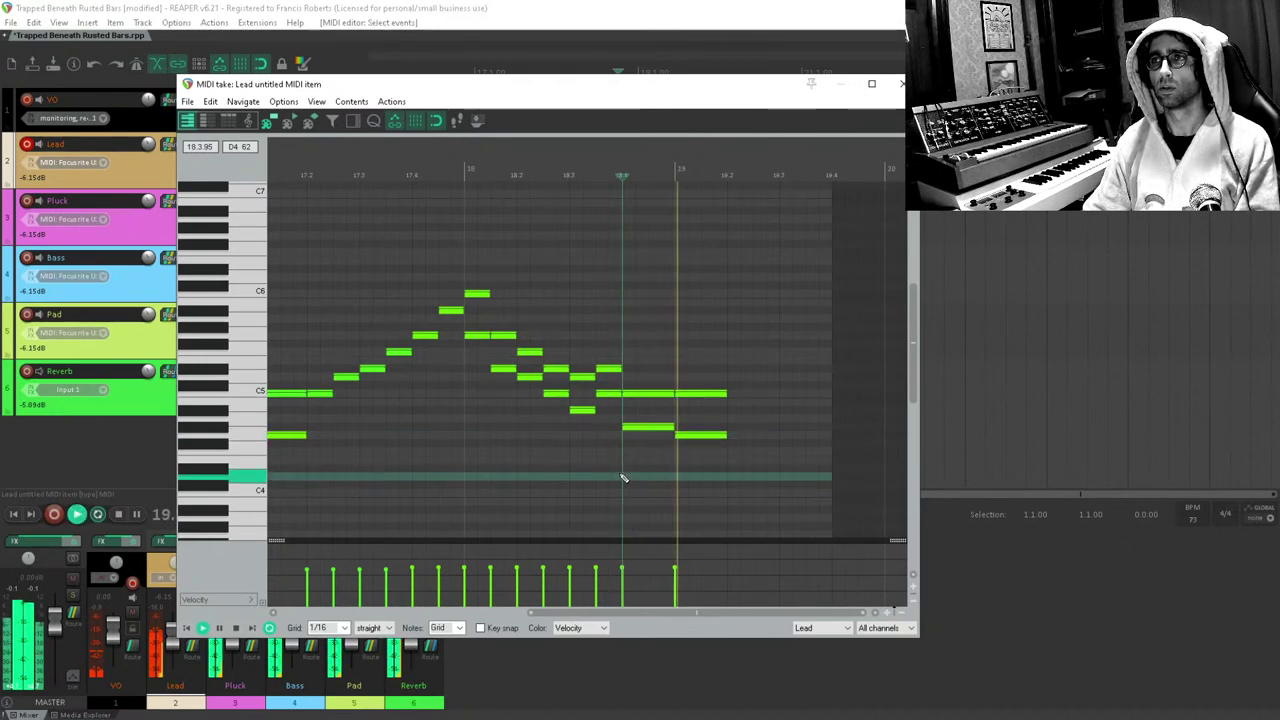
# Raise the two bar 19 Lead notes to D5 and A4 and audition the ending.
pyautogui.press('space')
pyautogui.moveTo(692, 383); pyautogui.dragTo(704, 422)
pyautogui.click(702, 420)
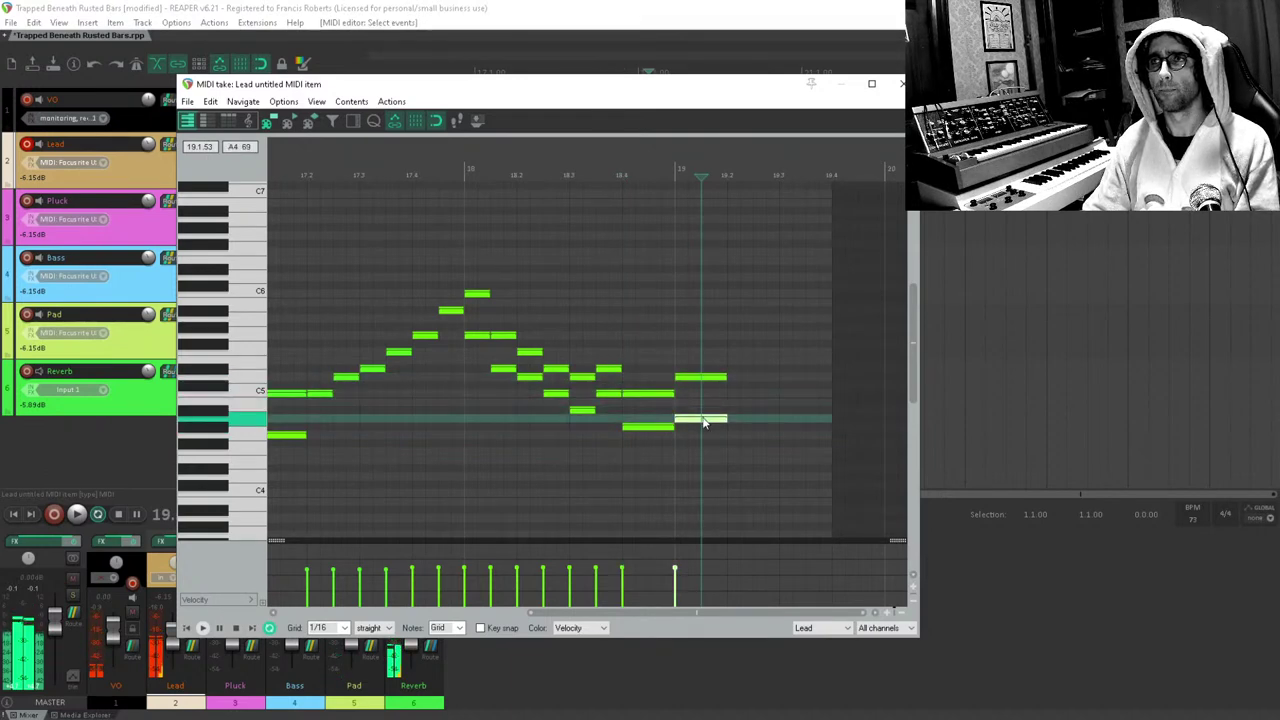
pyautogui.click(620, 464)
pyautogui.press('space')
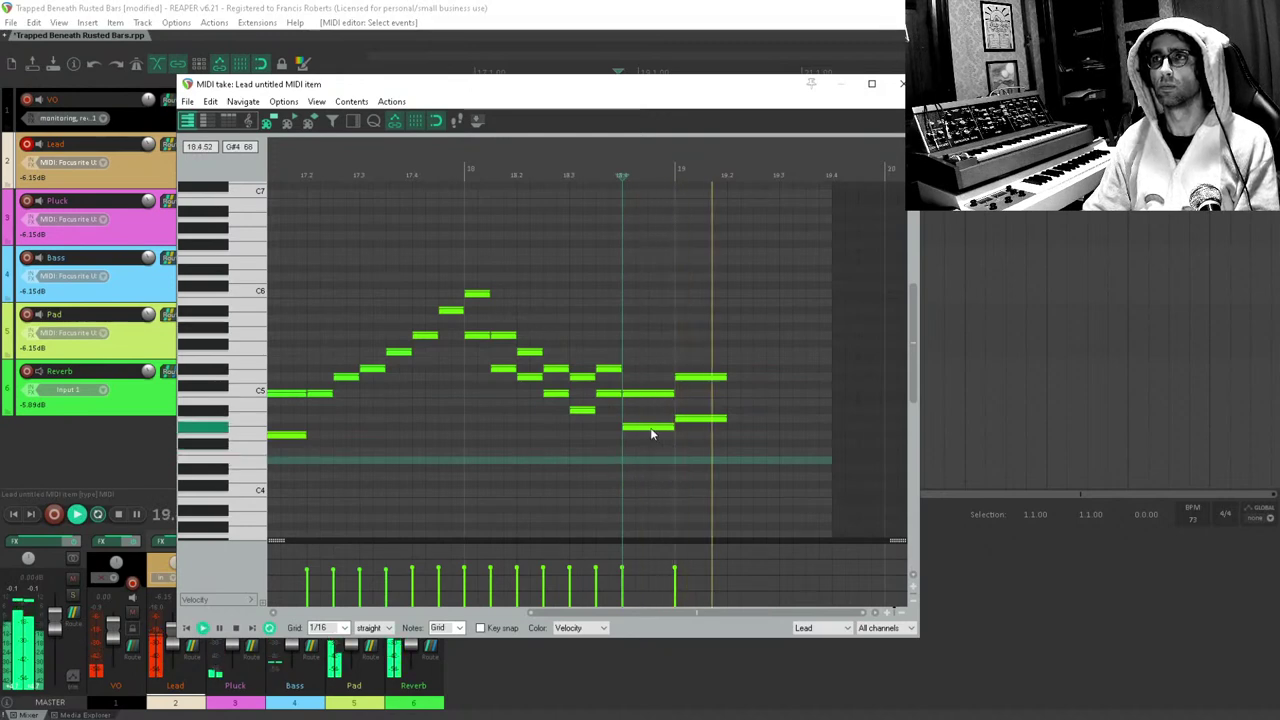
pyautogui.press('space')
# Delete the A4 note in bar 19, lengthen the D5 note to two beats, and audition the ending.
pyautogui.moveTo(730, 372); pyautogui.dragTo(726, 460)
pyautogui.press('Delete')
pyautogui.moveTo(680, 410)
pyautogui.mouseDown()
pyautogui.moveTo(714, 414)
pyautogui.moveTo(728, 378)
pyautogui.moveTo(778, 380)
pyautogui.mouseUp()
pyautogui.press('space')
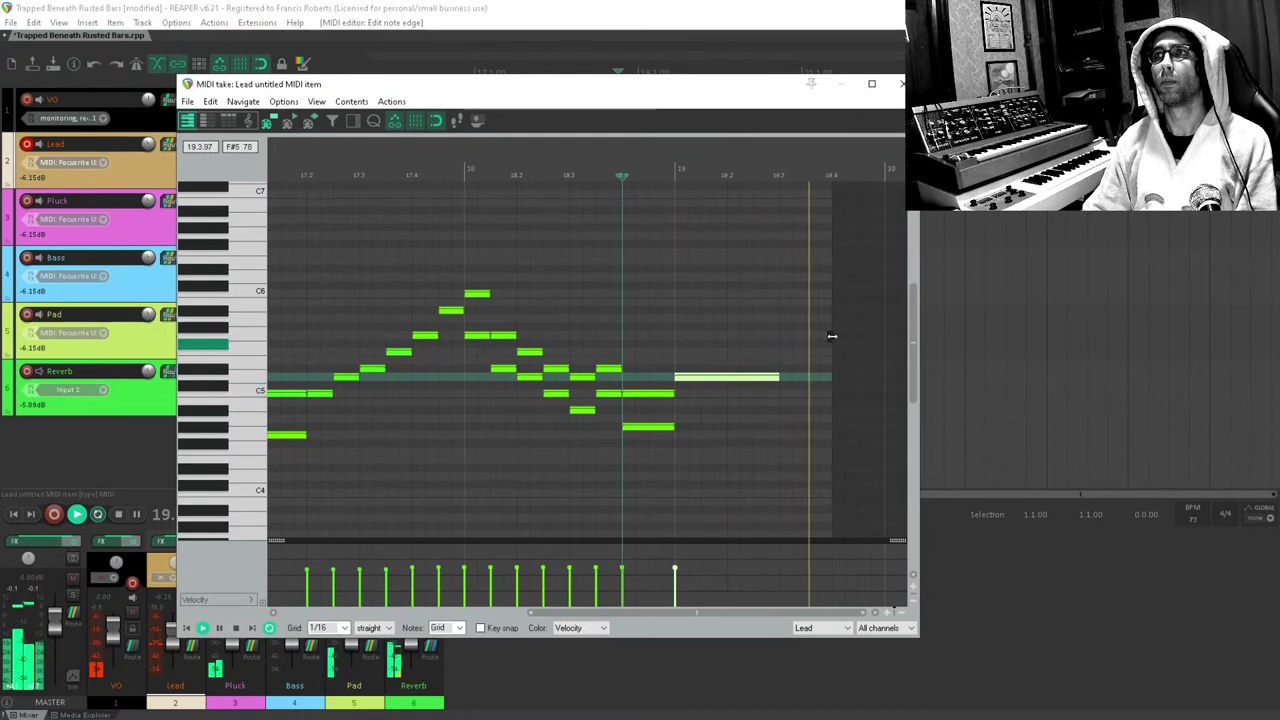
pyautogui.press('space')
# Close the MIDI editor and extend the second Lead item to end at 20.1.00.
pyautogui.click(901, 84)
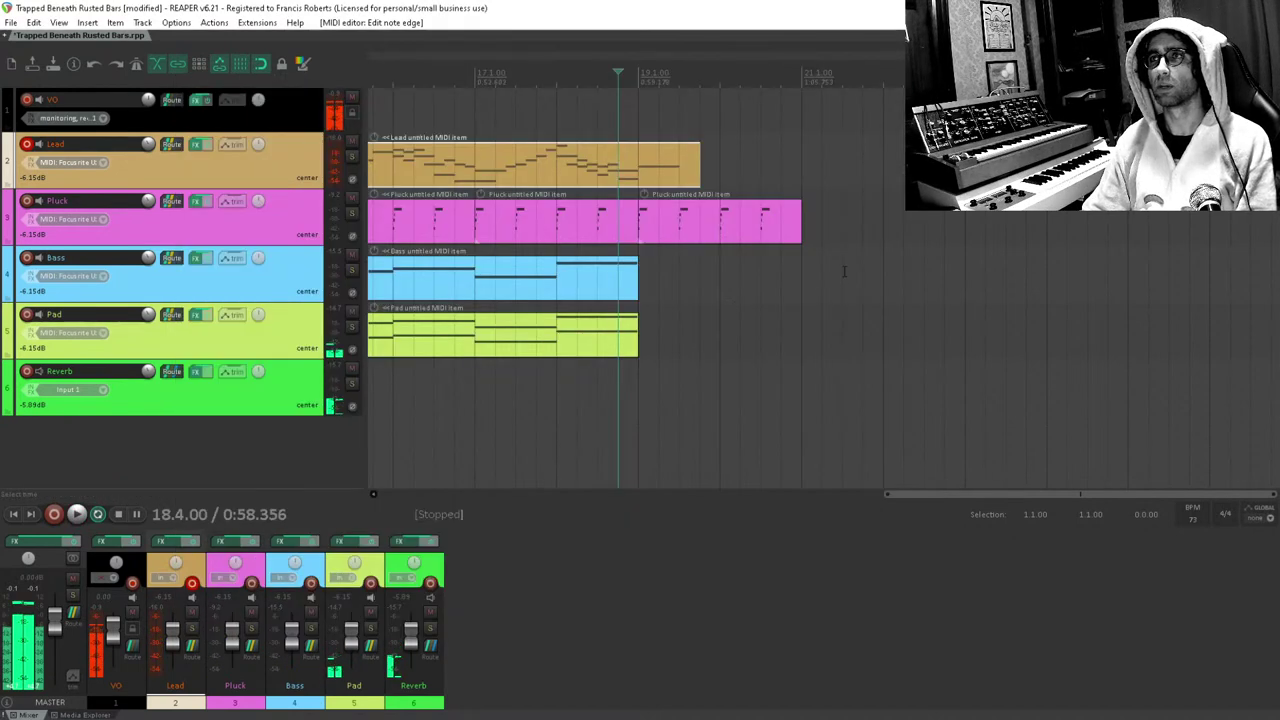
pyautogui.moveTo(698, 174); pyautogui.dragTo(720, 174)
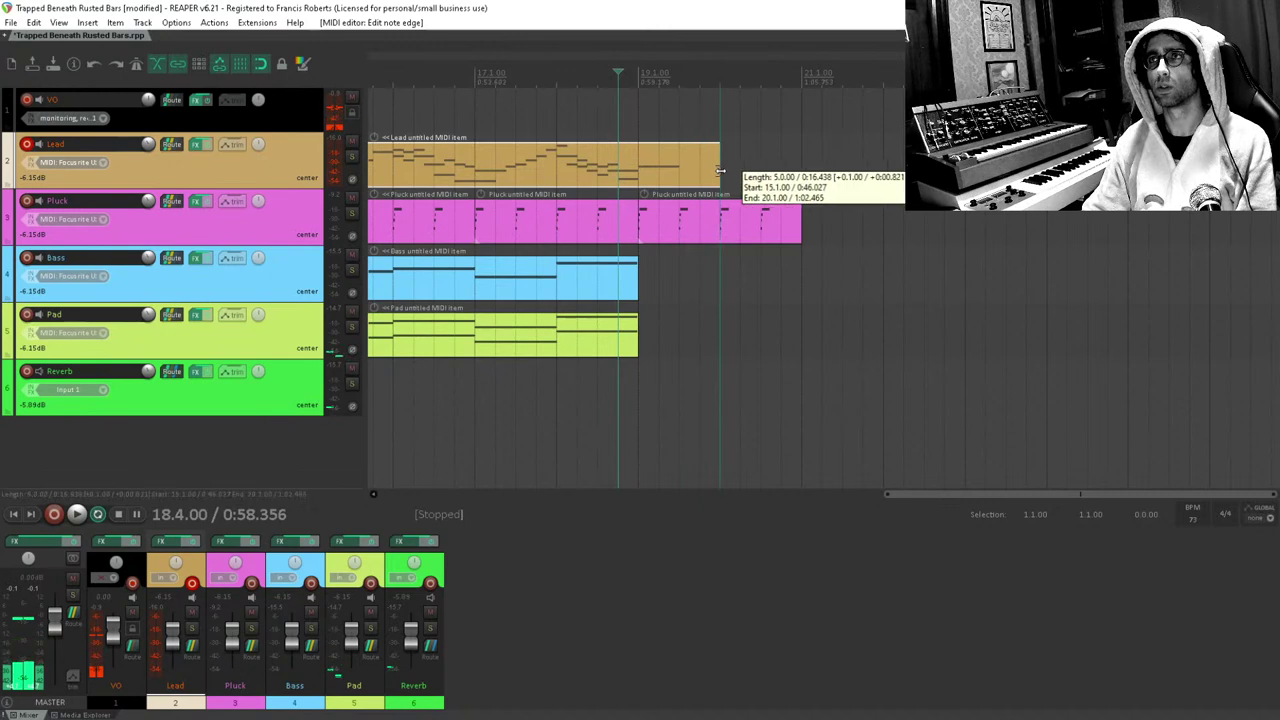
pyautogui.scroll(-3, 620, 343)
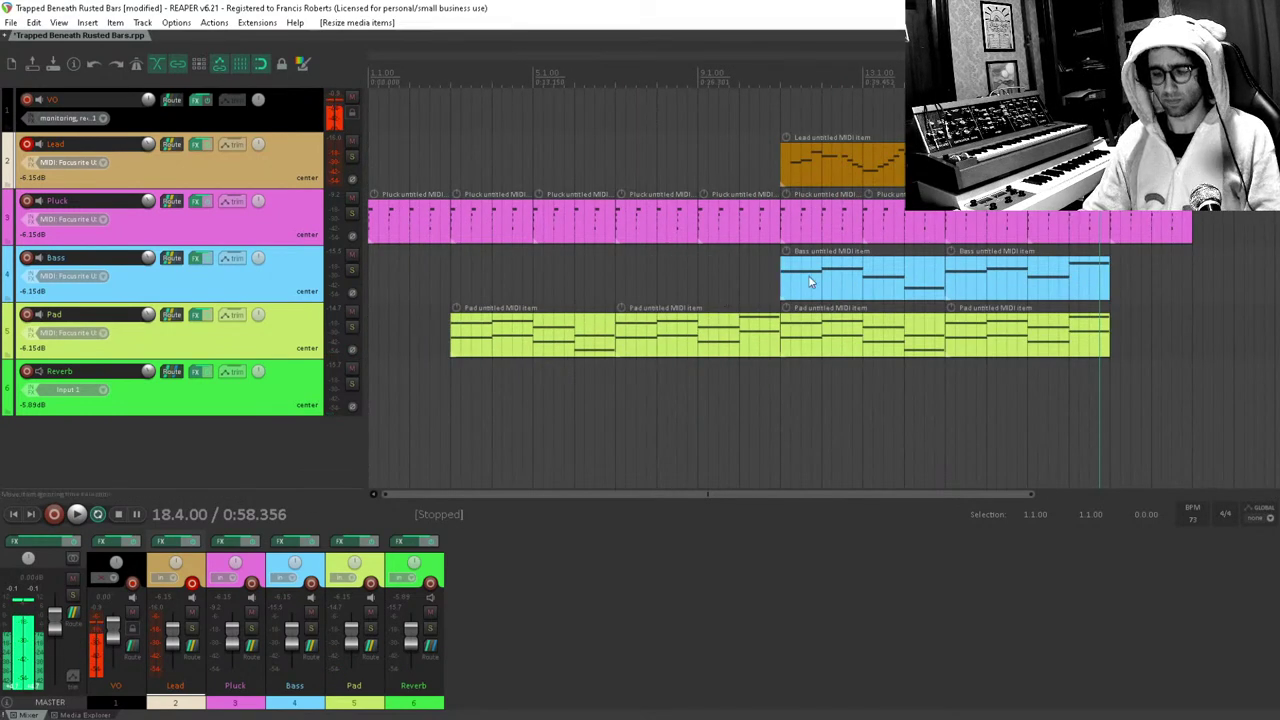
# Lower the velocities of the lower harmony notes in bars 16 and 17 of the second Lead item to about 54–60.
pyautogui.click(872, 157)
pyautogui.doubleClick(872, 157)
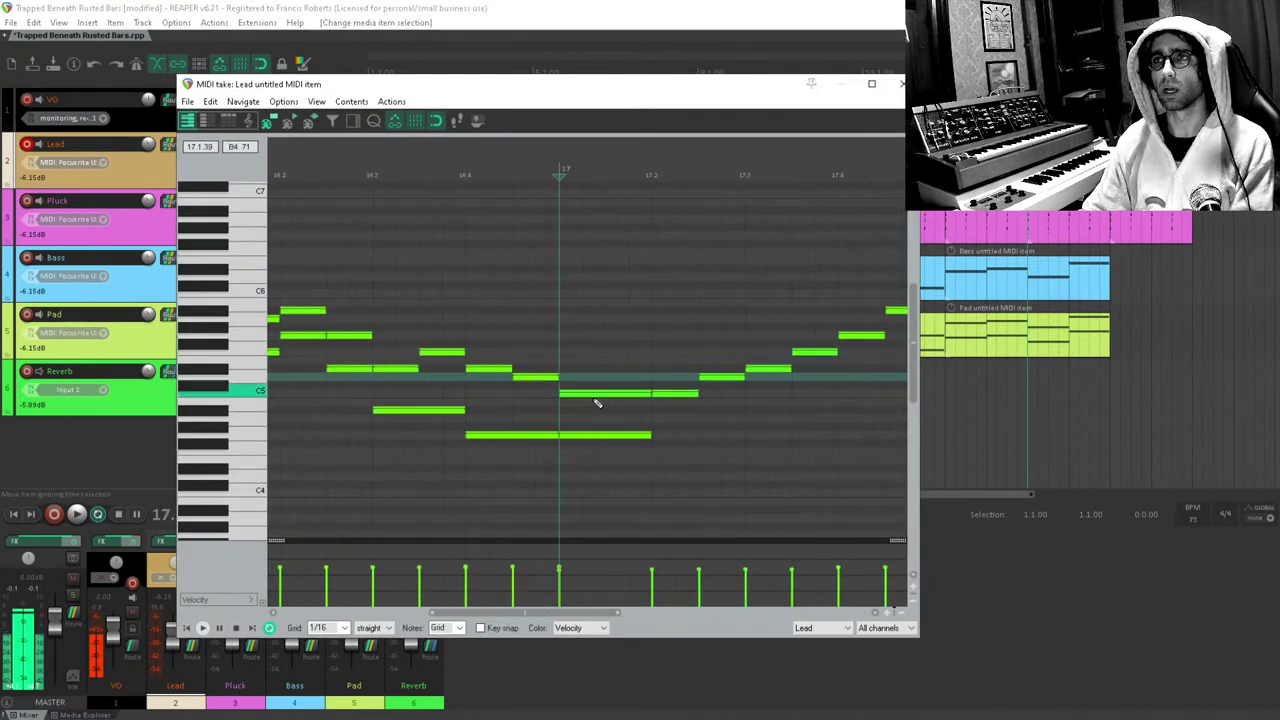
pyautogui.scroll(-3, 600, 397)
pyautogui.click(478, 411)
pyautogui.moveTo(477, 418); pyautogui.dragTo(565, 376)
pyautogui.moveTo(467, 299); pyautogui.dragTo(588, 410)
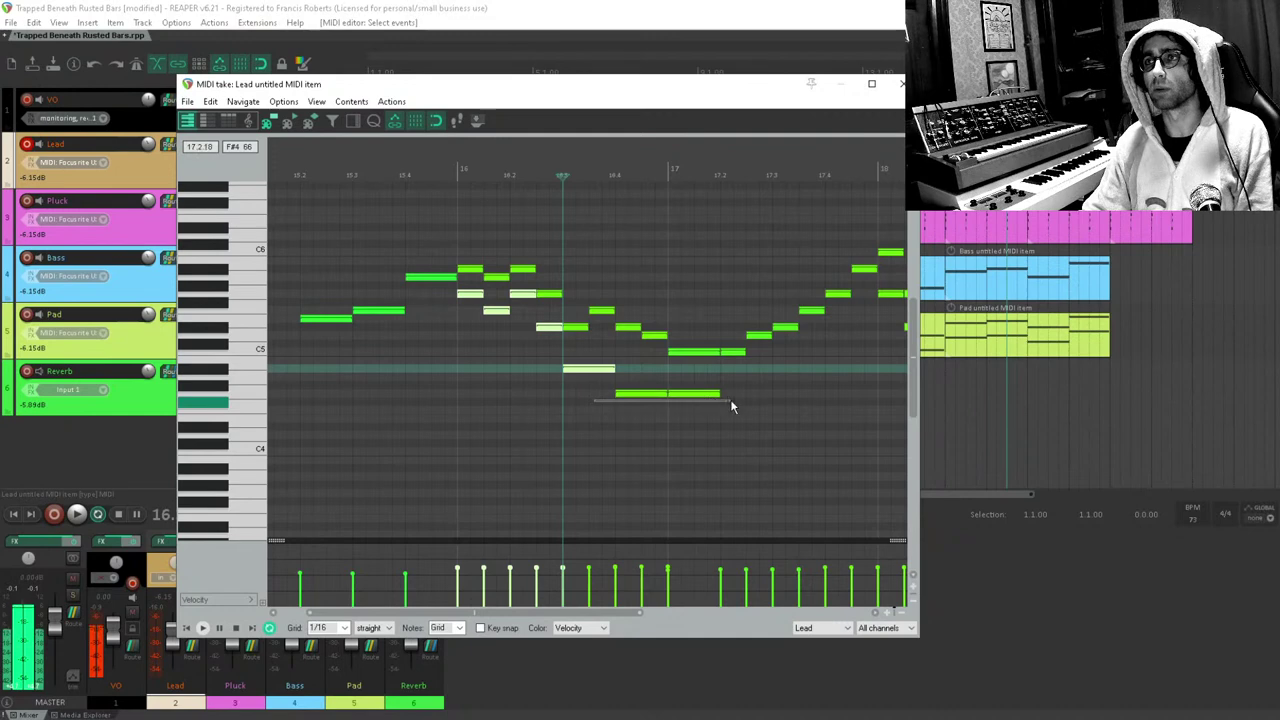
pyautogui.moveTo(724, 407); pyautogui.dragTo(726, 408)
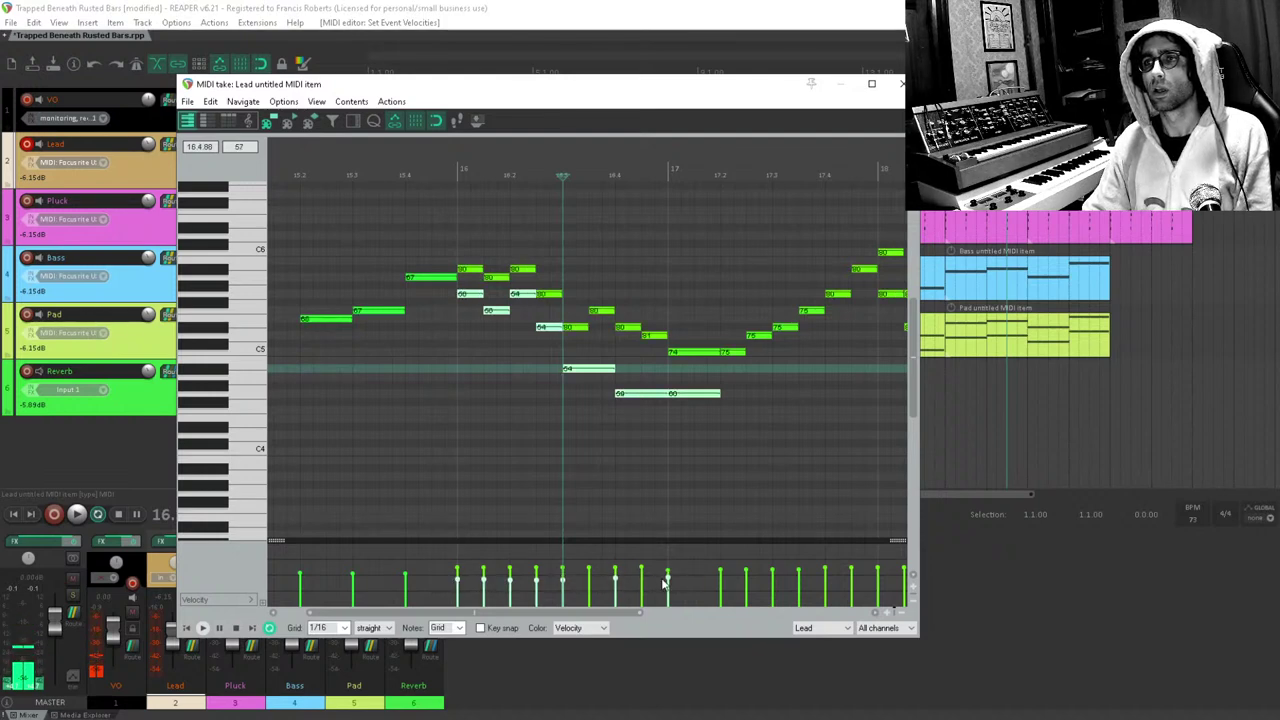
# Lower the velocities of the lower harmony notes in bar 18 to about 52 and close the MIDI editor.
pyautogui.hscroll(5, 571, 408)
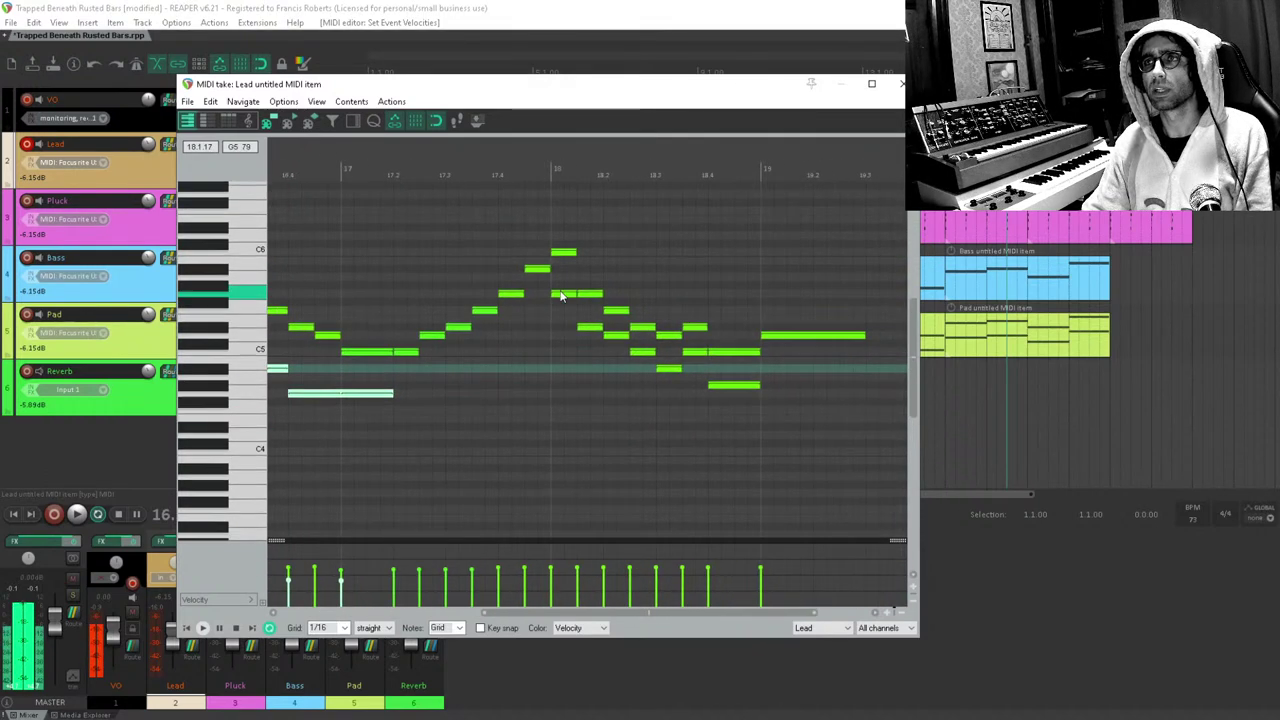
pyautogui.click(565, 325)
pyautogui.moveTo(551, 327); pyautogui.dragTo(742, 410)
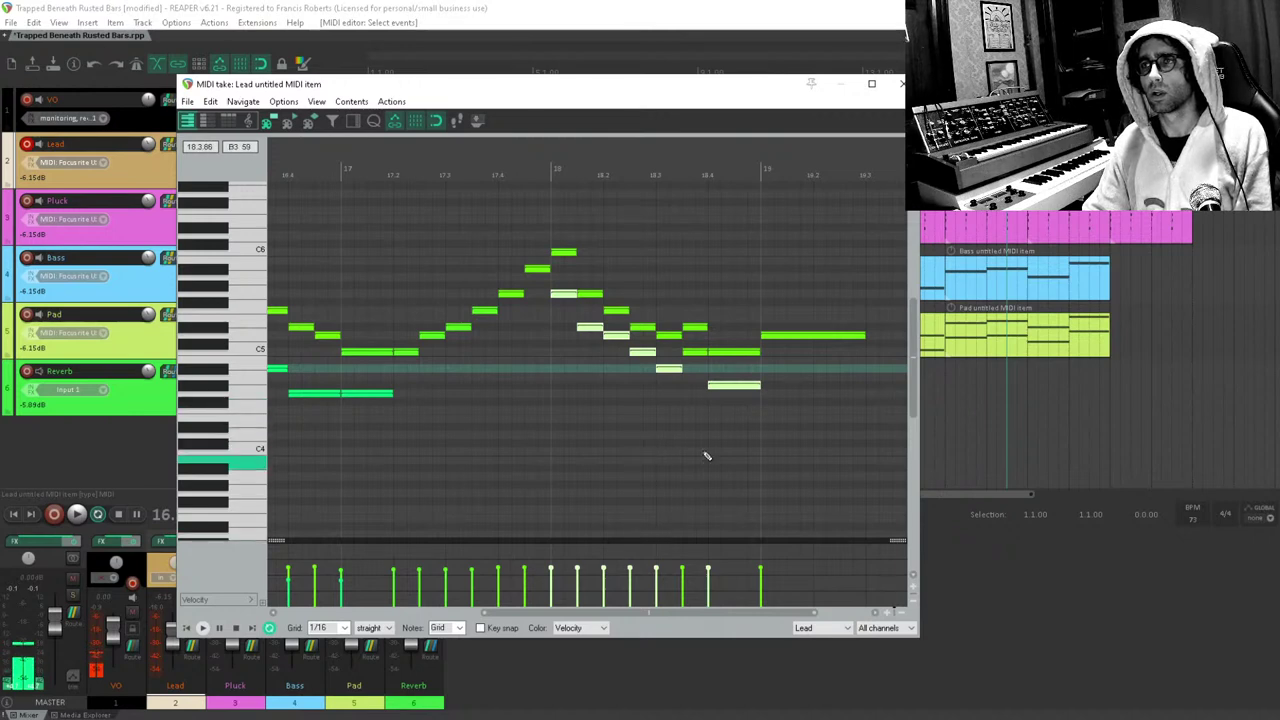
pyautogui.keyDown('ctrl'); pyautogui.click(700, 352); pyautogui.keyUp('ctrl')
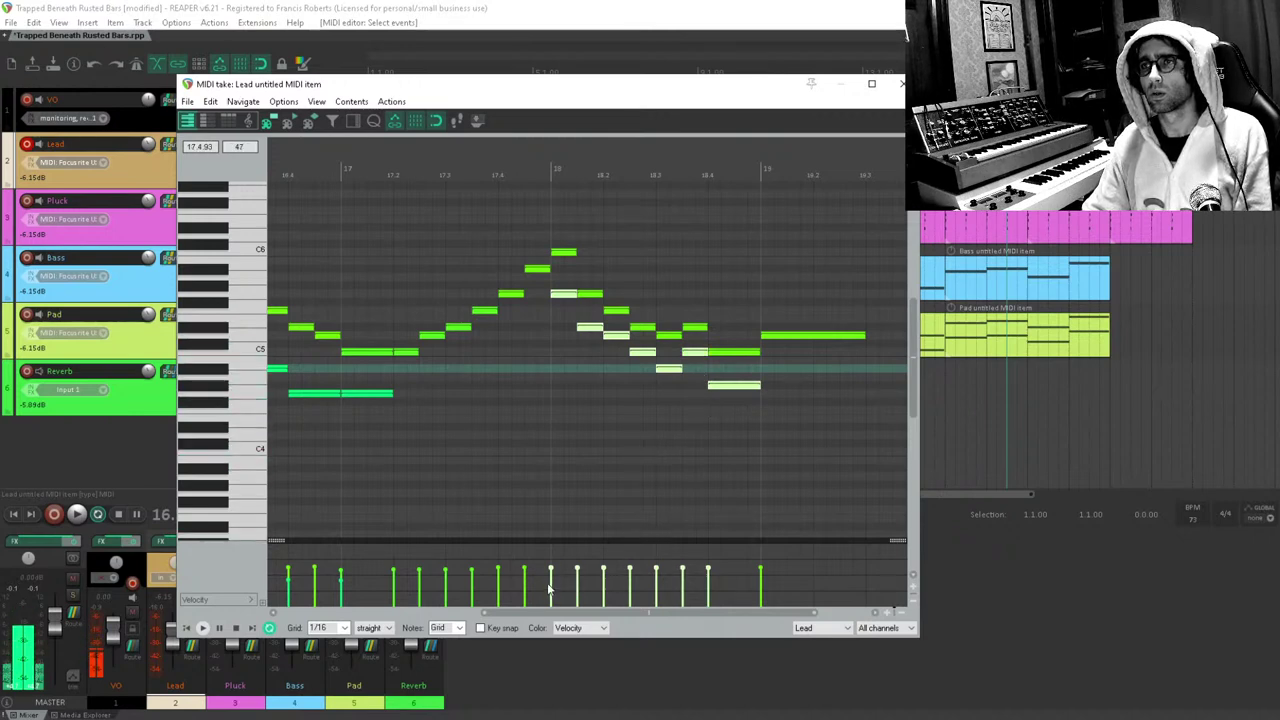
pyautogui.moveTo(546, 583); pyautogui.dragTo(573, 583)
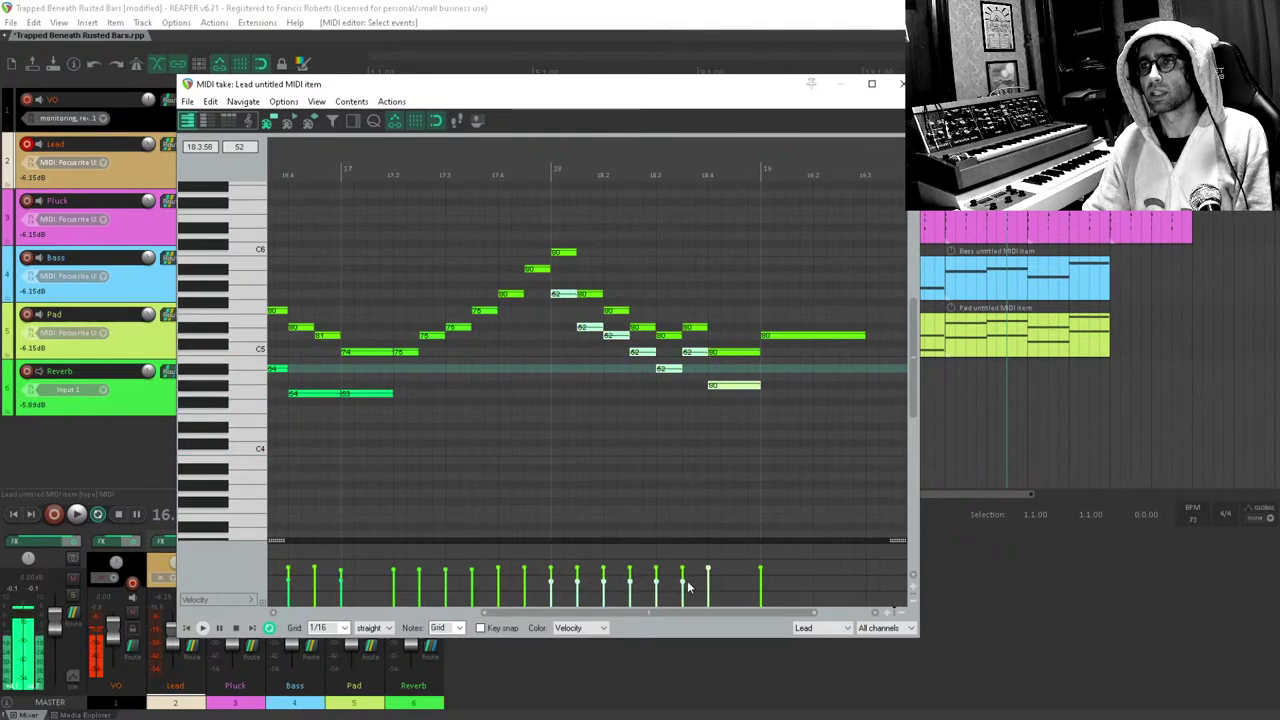
pyautogui.press('Escape')
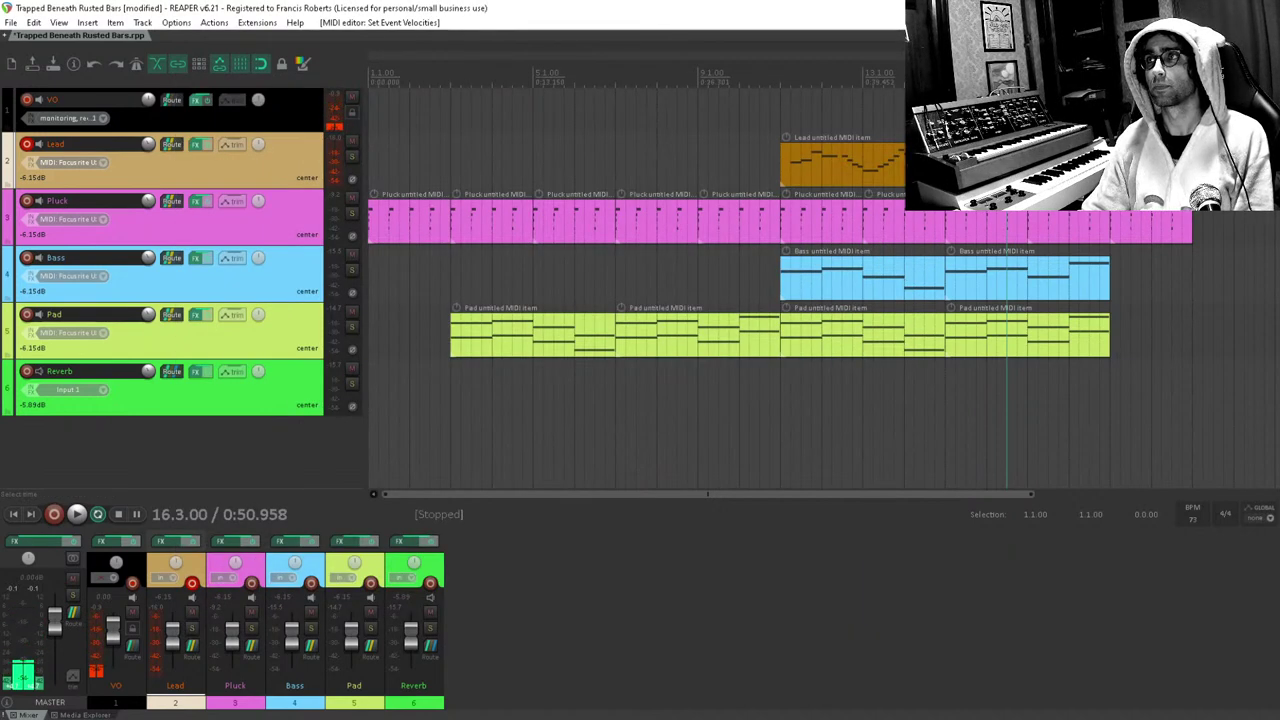
# Play the arrangement from 15.2.00 to hear the softened Lead harmony notes.
pyautogui.click(955, 110)
pyautogui.press('space')
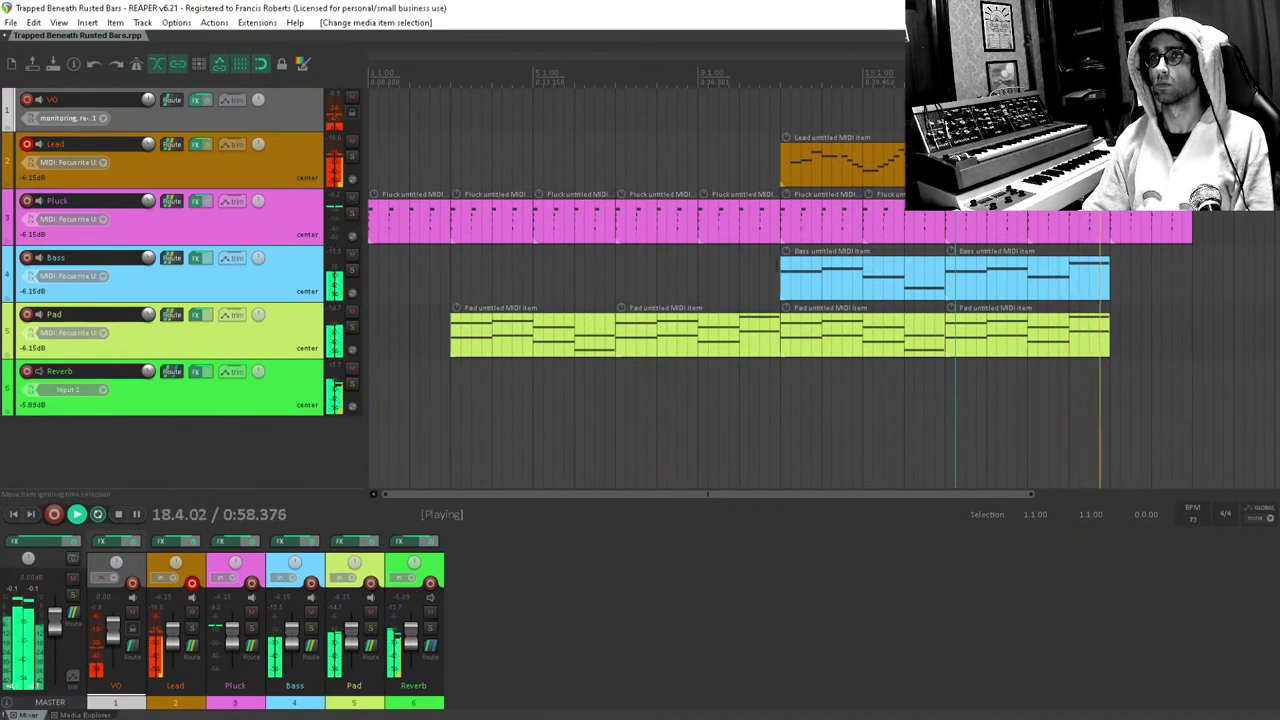
pyautogui.press('space')
# Copy the first Pad item to bar 19 and duplicate the last Pluck item once.
pyautogui.moveTo(576, 298); pyautogui.dragTo(528, 392)
pyautogui.moveTo(501, 345); pyautogui.dragTo(973, 348)
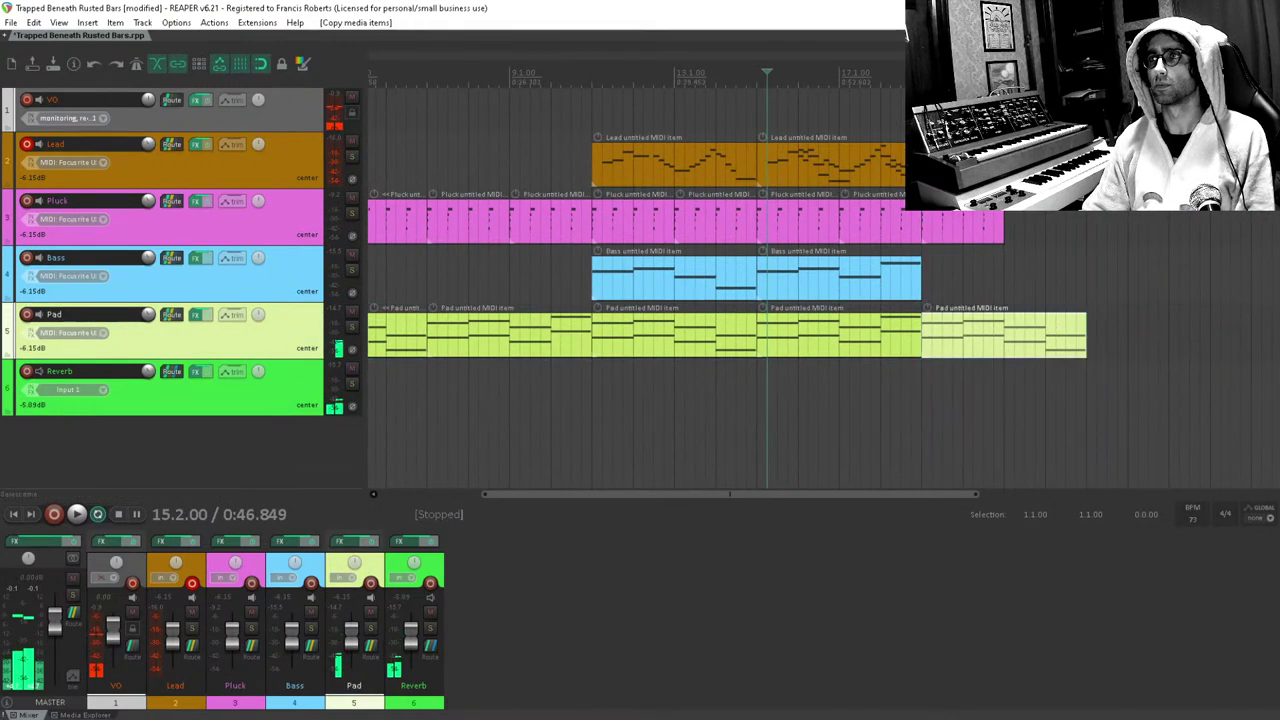
pyautogui.click(976, 213)
pyautogui.hotkey('ctrl', 'd')
# Play the transition into bar 19, starting at bar 19 and again slightly before it.
pyautogui.click(926, 403)
pyautogui.press('space')
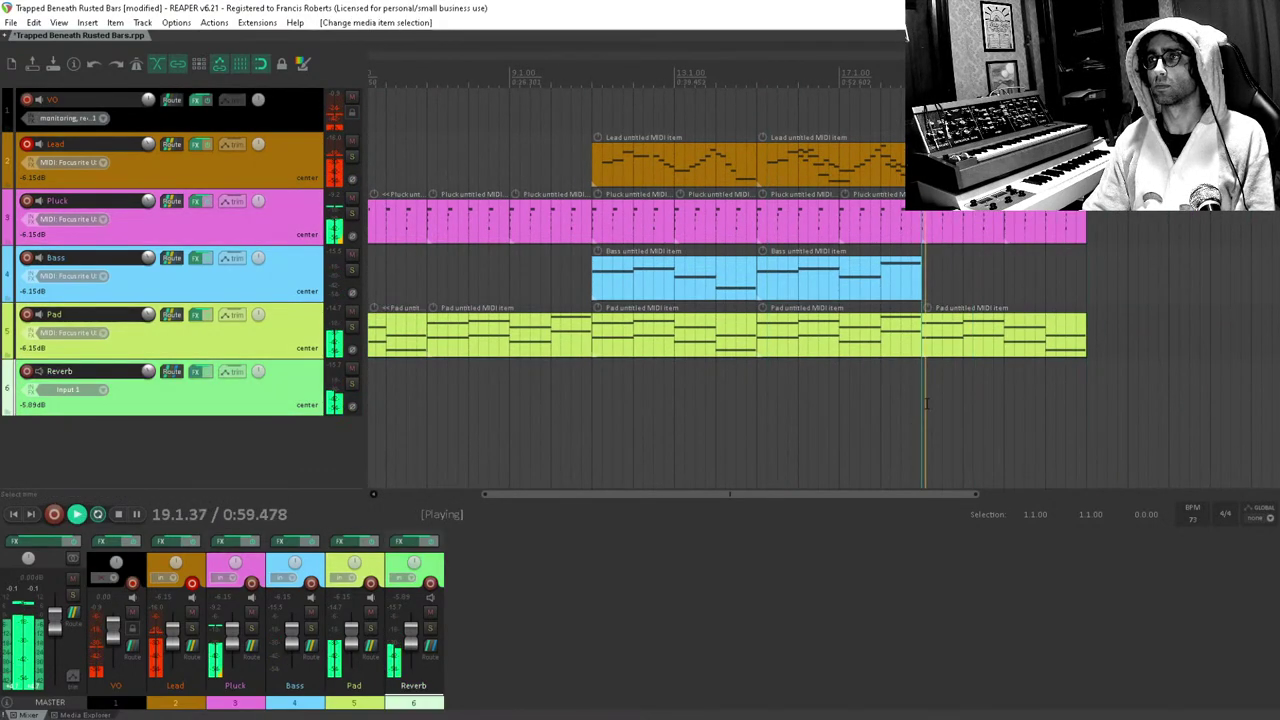
pyautogui.click(911, 418)
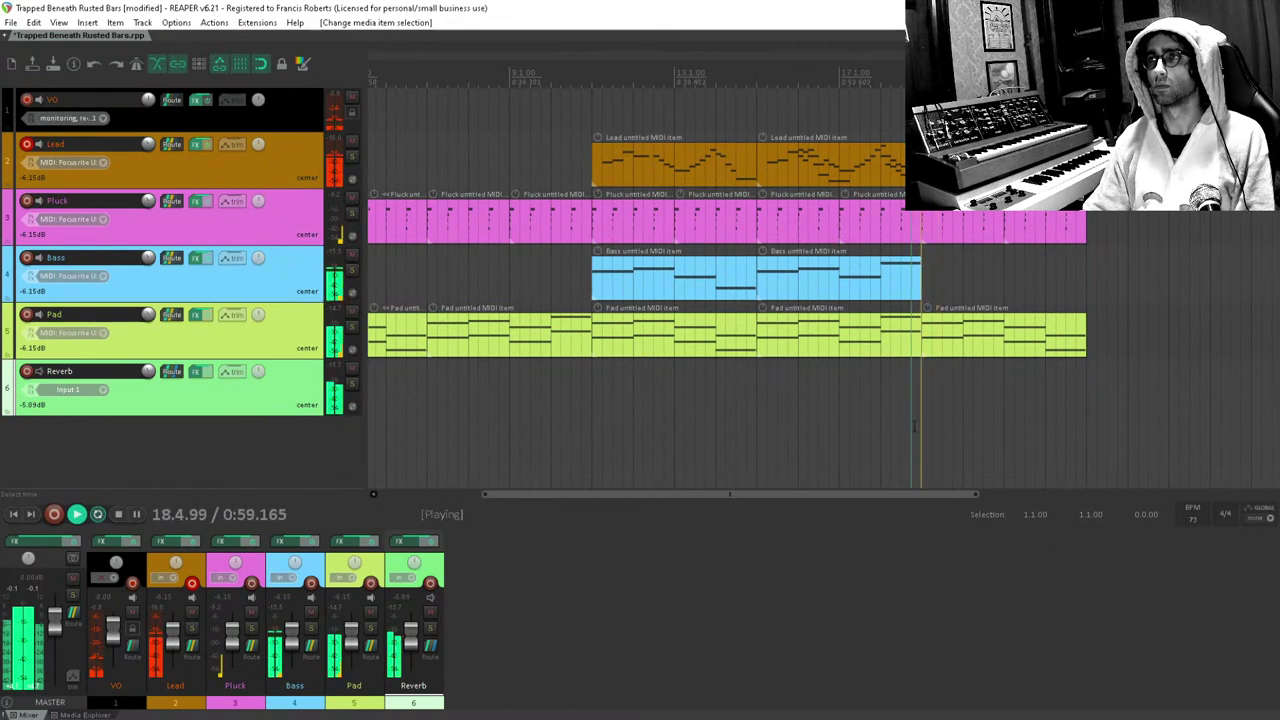
pyautogui.press('space')
# Lower the Lead's closing note at bar 19 to F4 and close the MIDI editor.
pyautogui.doubleClick(931, 163)
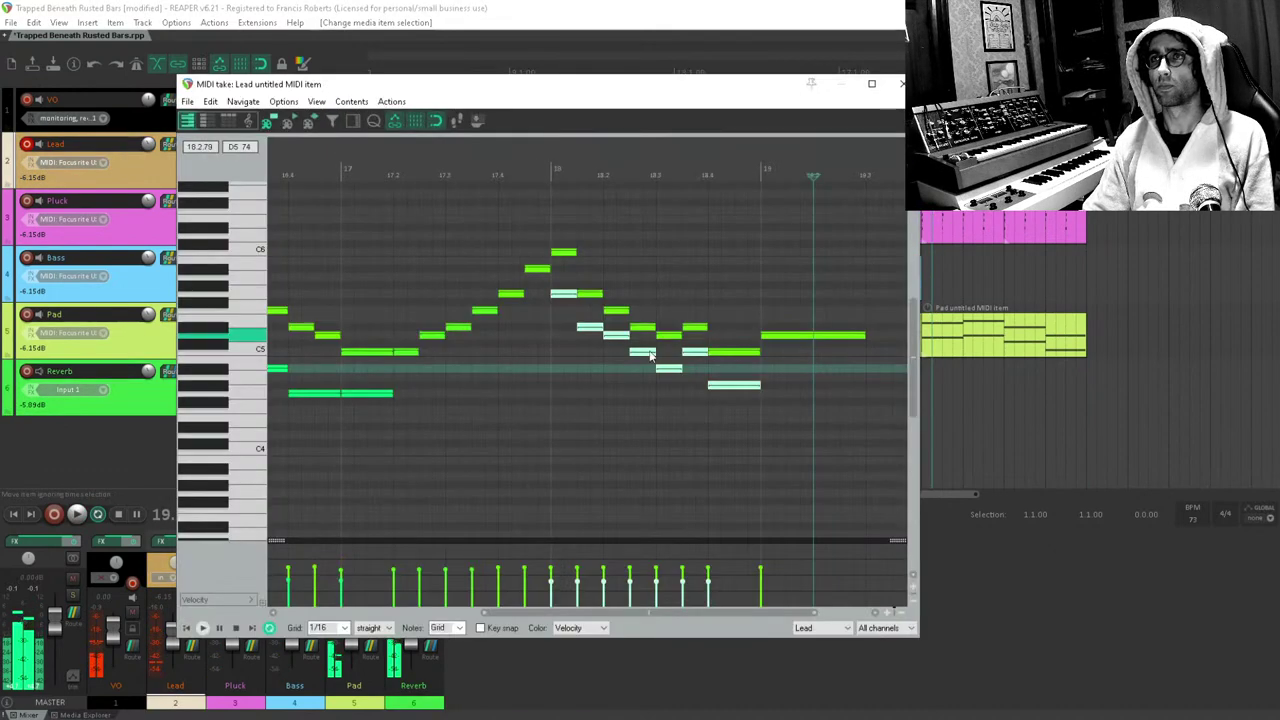
pyautogui.click(789, 398)
pyautogui.scroll(3, 789, 398)
pyautogui.click(628, 336)
pyautogui.moveTo(621, 341); pyautogui.dragTo(633, 413)
pyautogui.scroll(-2, 599, 435)
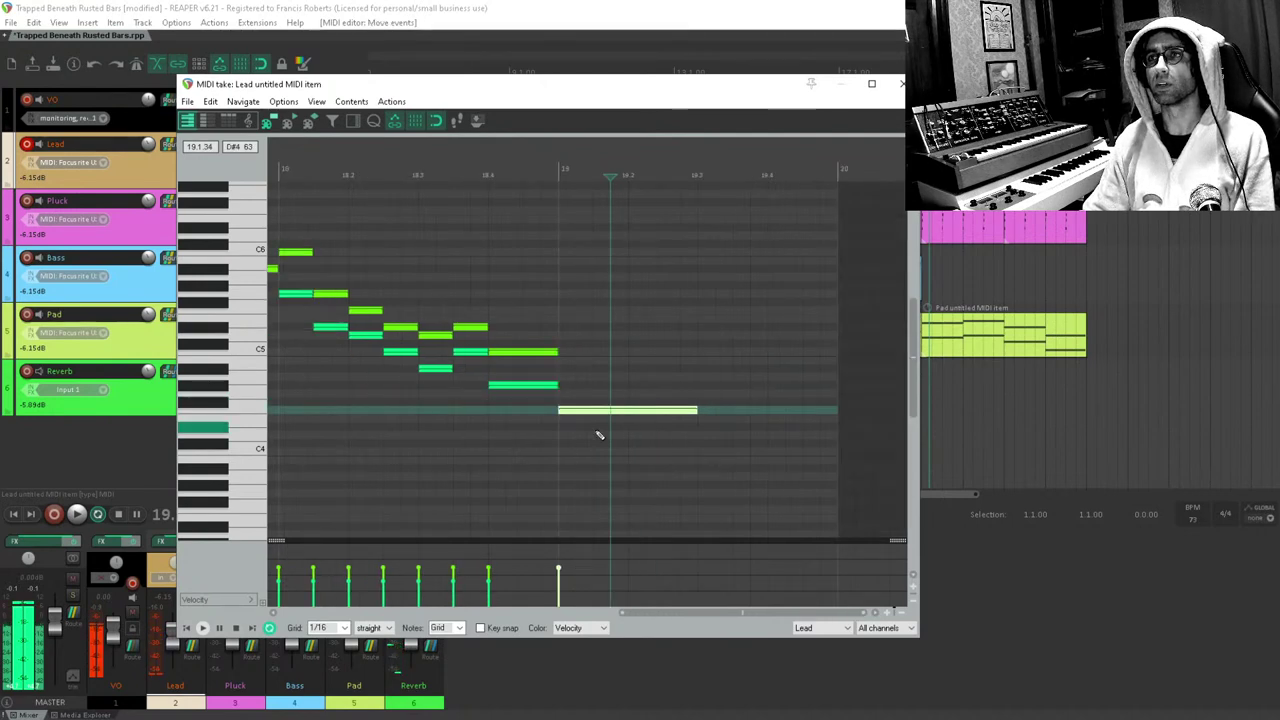
pyautogui.press('Escape')
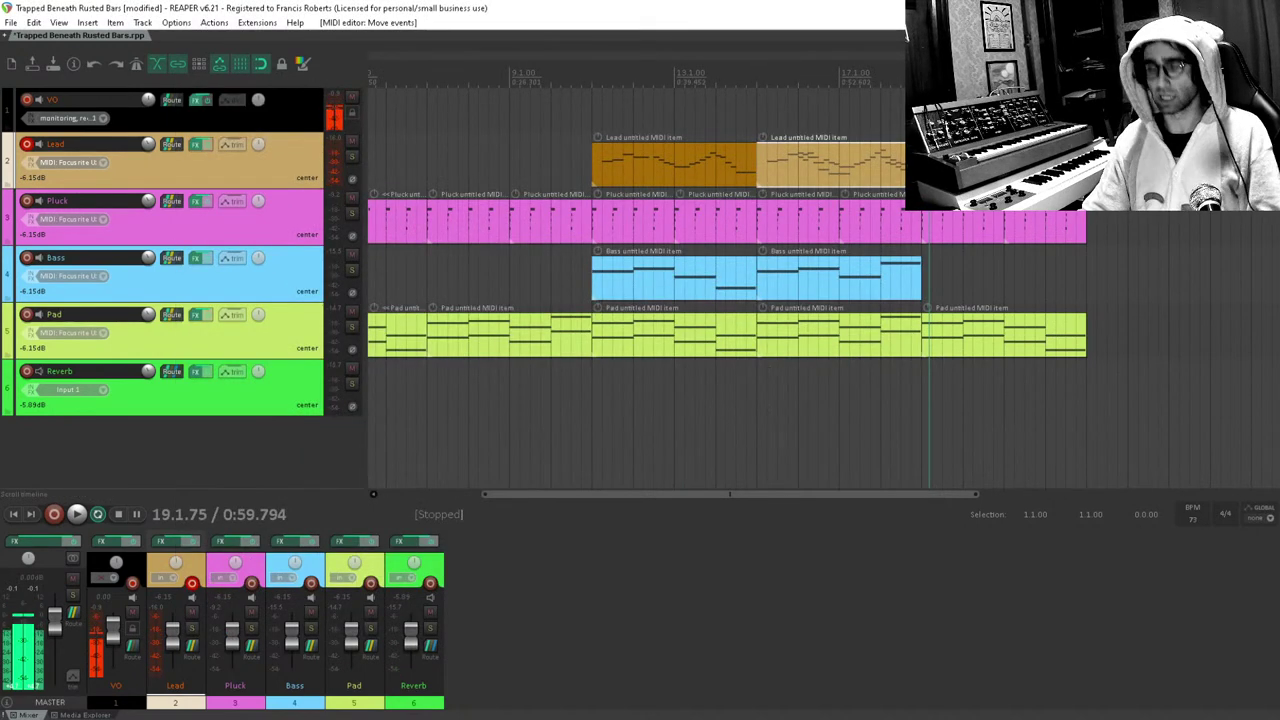
# Play the arrangement from 18.4.00 to hear the lowered Lead ending and the section after it.
pyautogui.click(917, 399)
pyautogui.press('space')
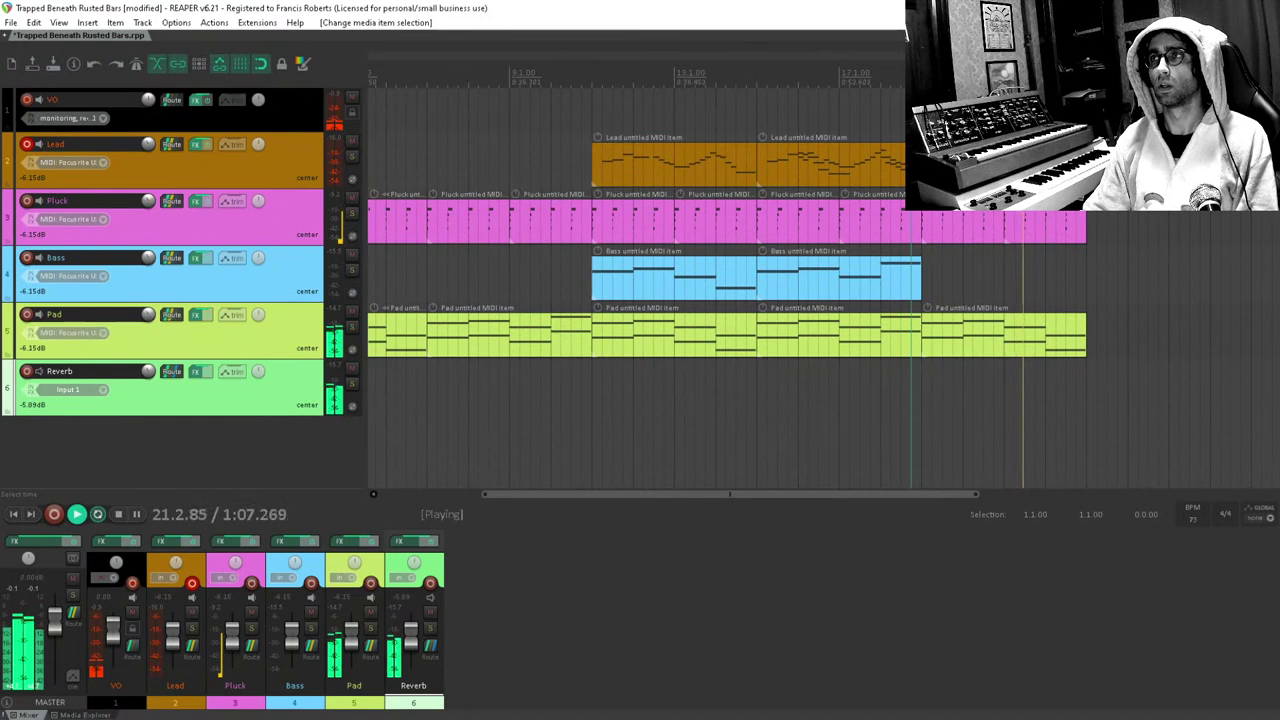
pyautogui.moveTo(1199, 268); pyautogui.dragTo(1085, 273)
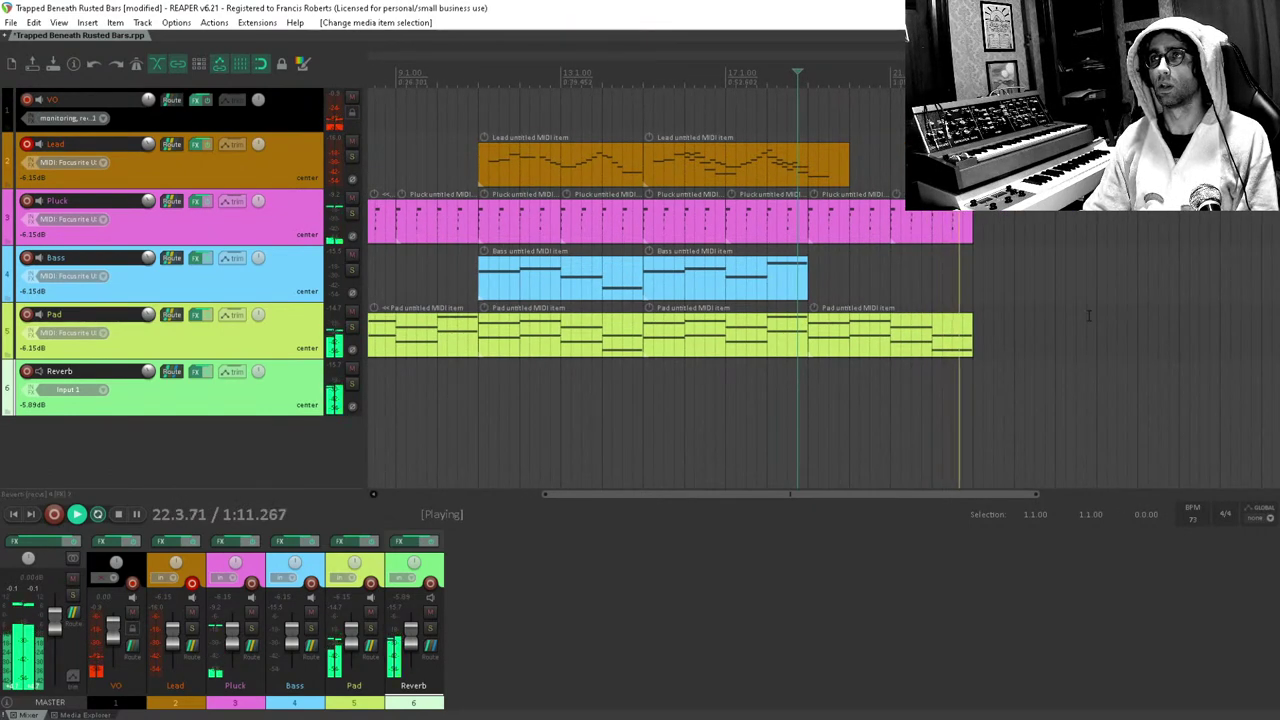
# Try a copy of a Pad item on the Lead track at bar 23 and play from 22.4.00.
pyautogui.moveTo(1038, 292); pyautogui.dragTo(1062, 165)
pyautogui.click(966, 290)
pyautogui.press('space')
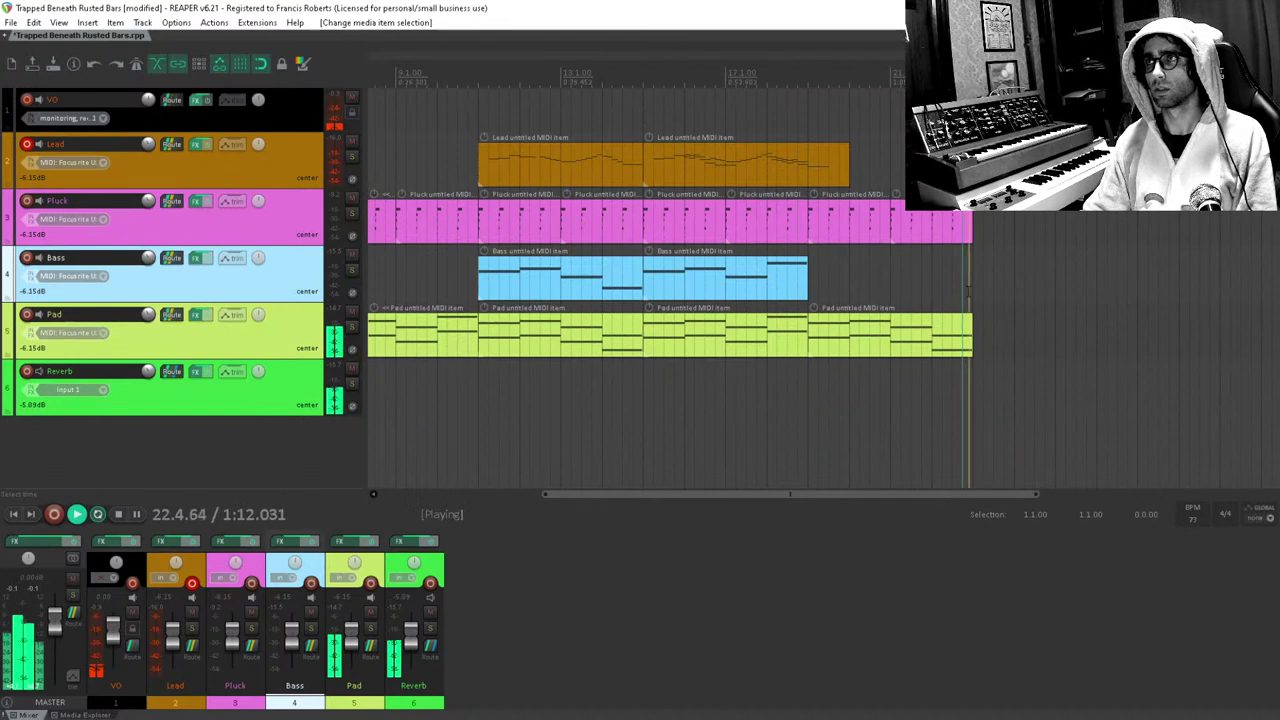
# Duplicate the last two Pluck items to fill bars 23 to 26 and copy both Bass items to bar 23.
pyautogui.press('space')
pyautogui.moveTo(1038, 234); pyautogui.dragTo(862, 281)
pyautogui.hotkey('ctrl', 'd')
pyautogui.hotkey('ctrl', 'd')
pyautogui.scroll(-5, 860, 274)
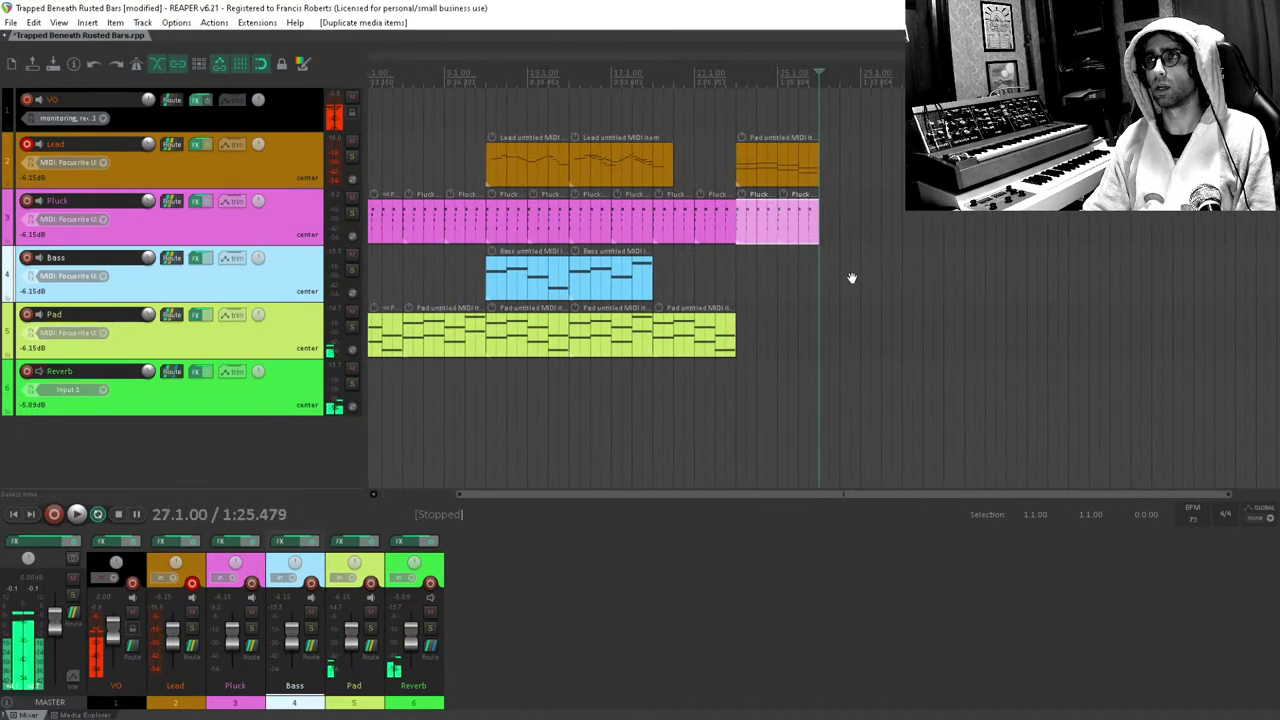
pyautogui.moveTo(518, 280); pyautogui.dragTo(765, 272)
# Replace the Pad copy on the Lead track at bar 23 with copies of the two Pad items from bars 11 to 18.
pyautogui.click(777, 163)
pyautogui.press('Delete')
pyautogui.moveTo(650, 306); pyautogui.dragTo(516, 378)
pyautogui.moveTo(520, 330); pyautogui.dragTo(775, 160)
# Duplicate the two Pluck items from bars 23 to 26 and play the new section from bar 23.
pyautogui.moveTo(775, 220); pyautogui.dragTo(775, 220)
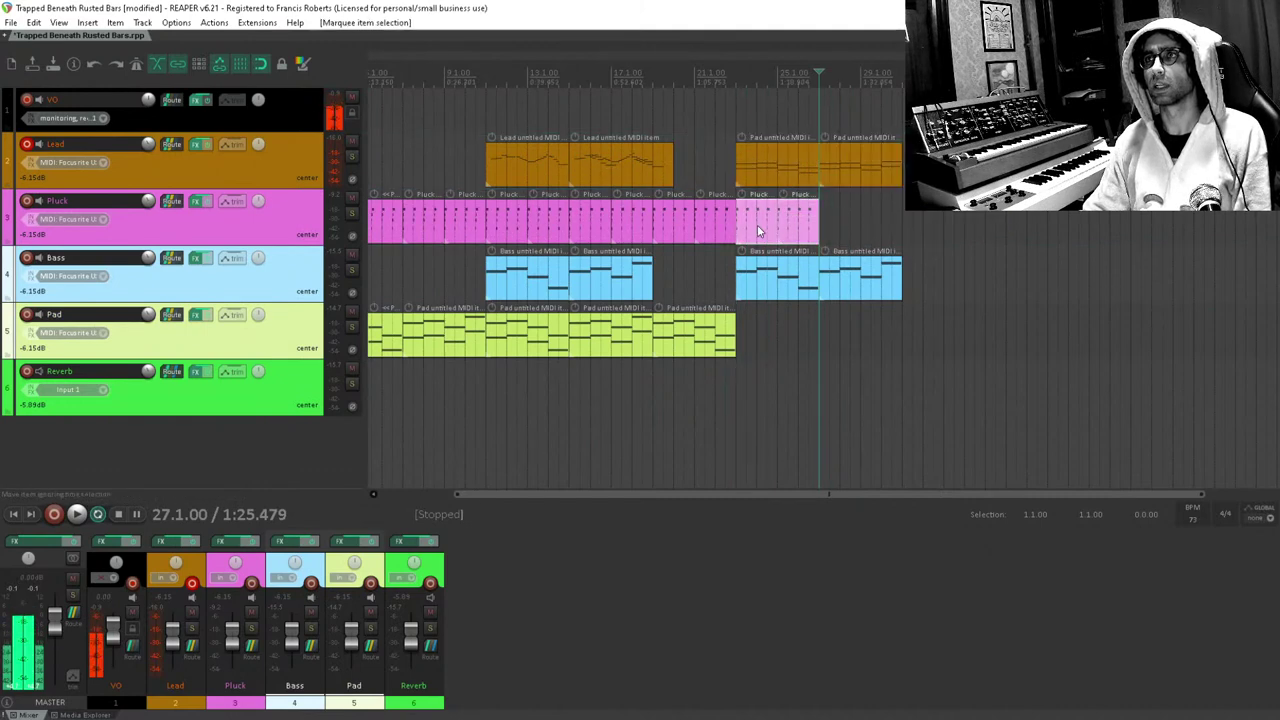
pyautogui.hotkey('ctrl', 'd')
pyautogui.click(735, 92)
pyautogui.press('space')
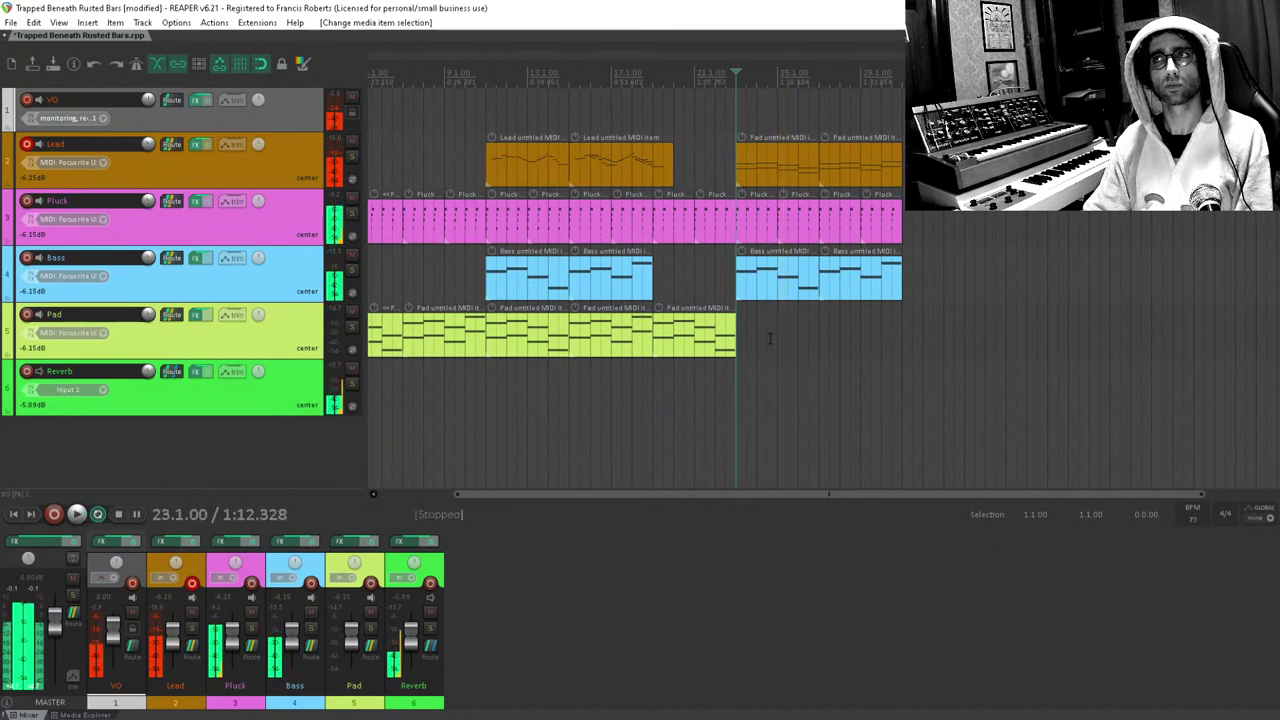
pyautogui.press('space')
# Create an empty four-bar MIDI item on the Pad track at bar 23 and open it in the MIDI editor.
pyautogui.click(767, 333)
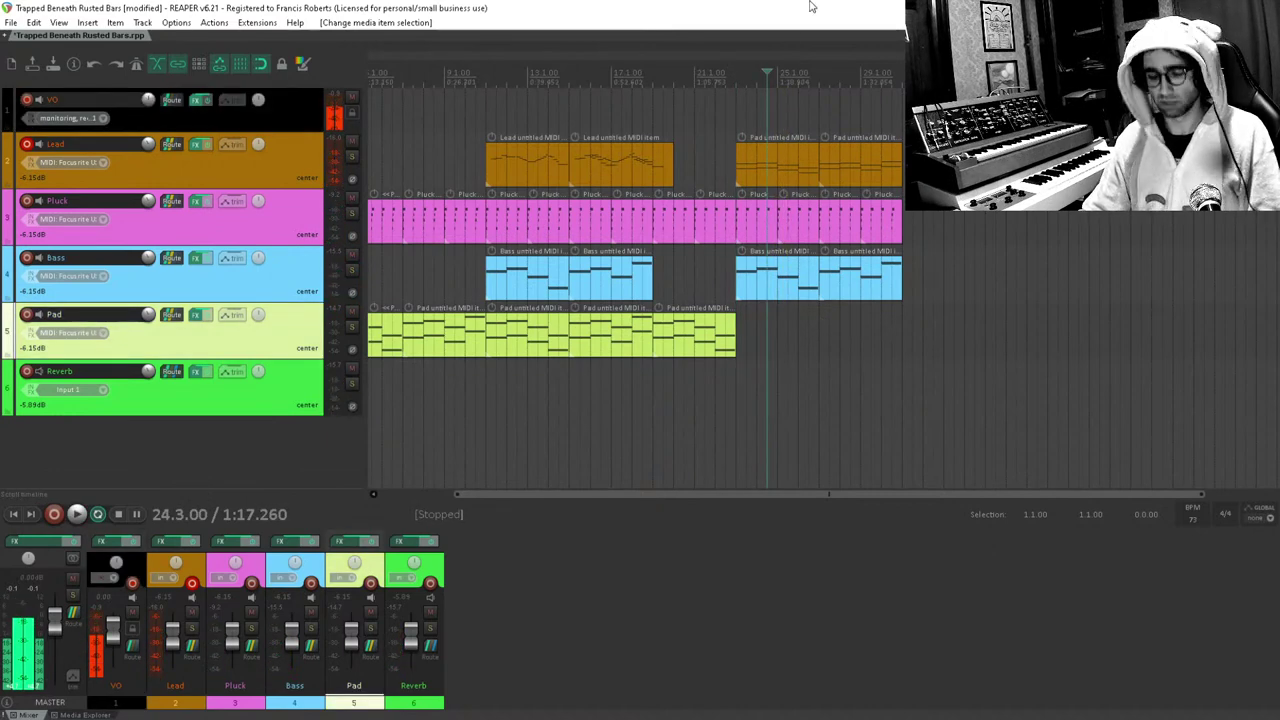
pyautogui.click(754, 334)
pyautogui.scroll(3, 754, 334)
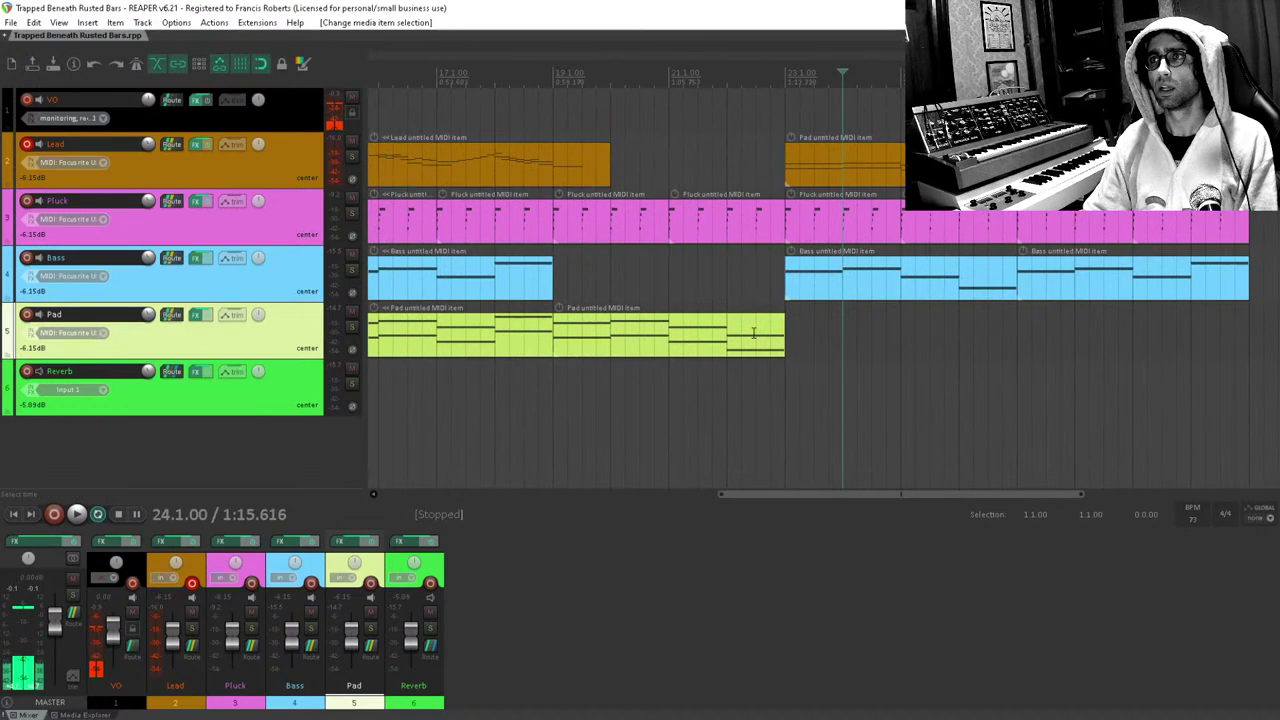
pyautogui.scroll(-2, 754, 334)
pyautogui.moveTo(843, 334); pyautogui.dragTo(802, 340)
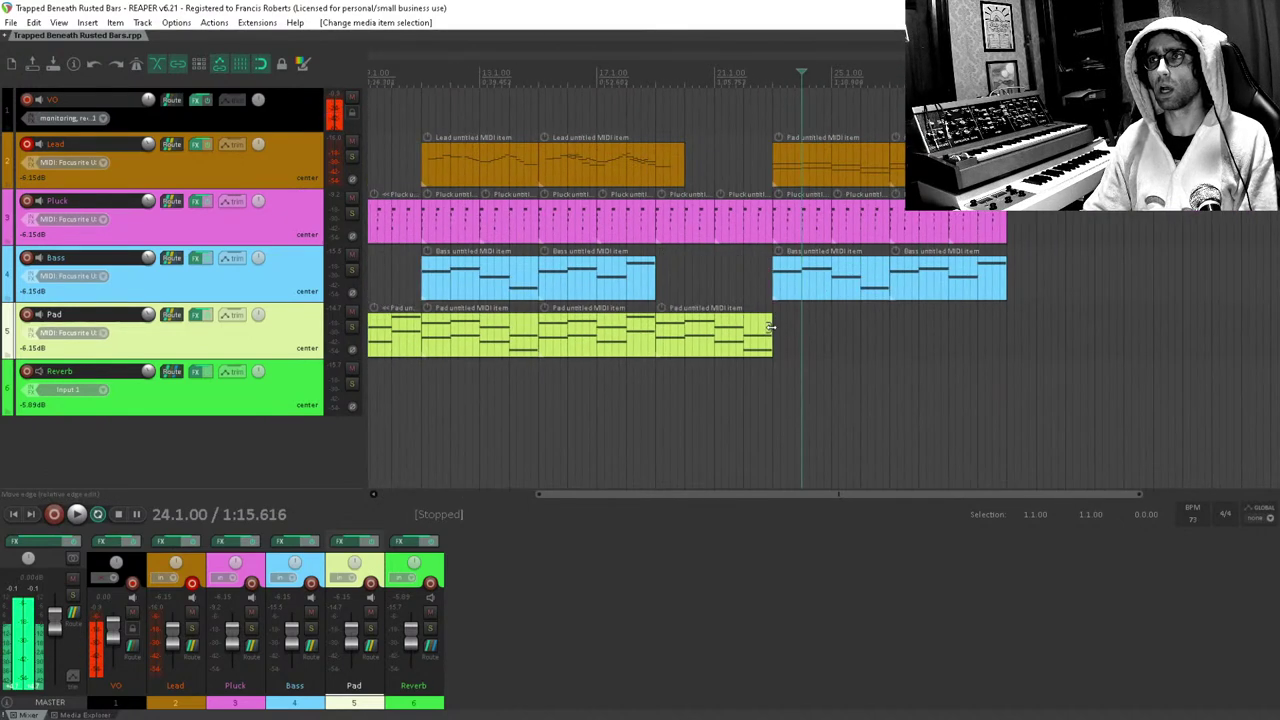
pyautogui.click(780, 327)
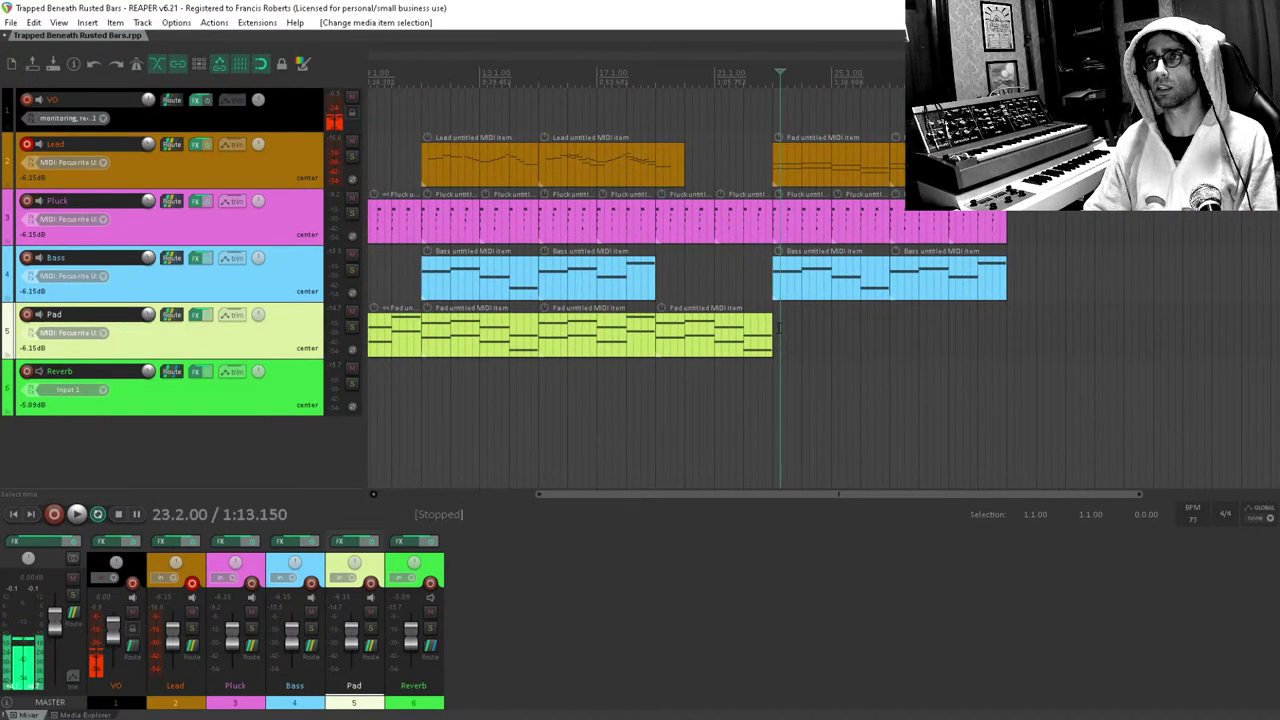
pyautogui.moveTo(781, 333)
pyautogui.mouseDown()
pyautogui.moveTo(914, 331)
pyautogui.moveTo(886, 333)
pyautogui.mouseUp()
pyautogui.doubleClick(871, 335)
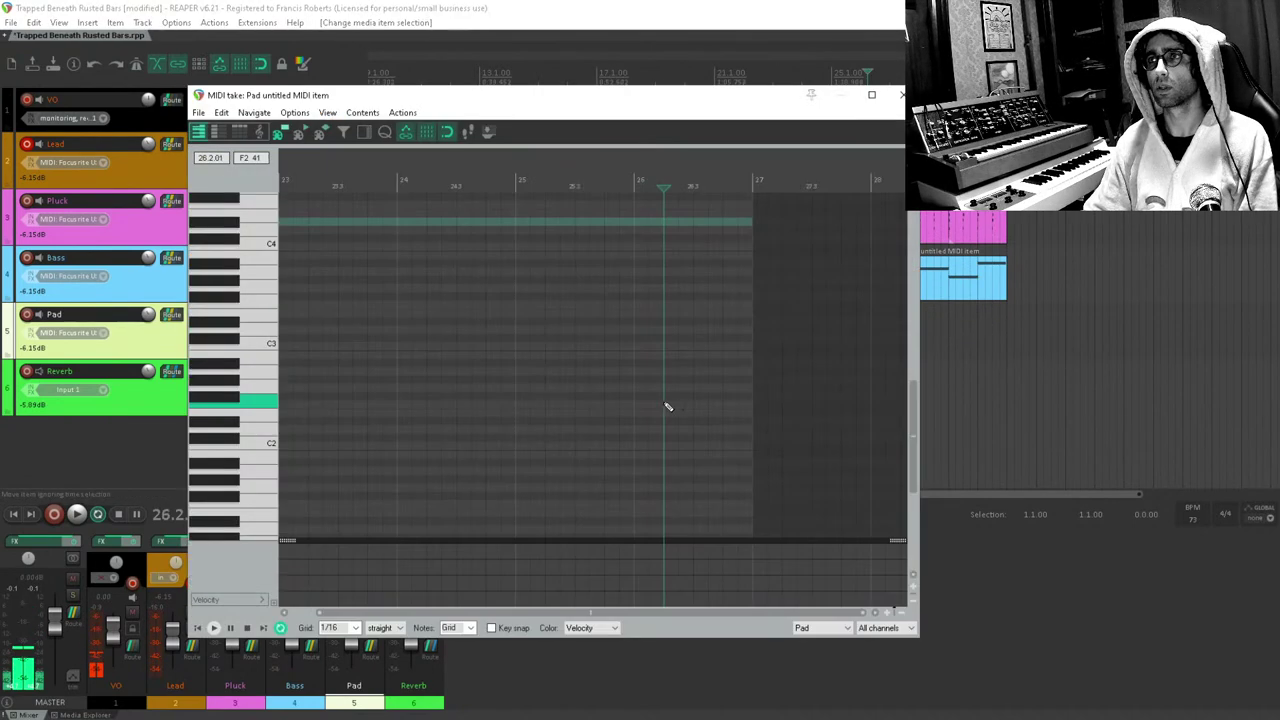
# Draw a one-bar D6 note across bar 23 and play it from just before the item.
pyautogui.moveTo(488, 275)
pyautogui.mouseDown()
pyautogui.moveTo(569, 277)
pyautogui.moveTo(607, 247)
pyautogui.mouseUp()
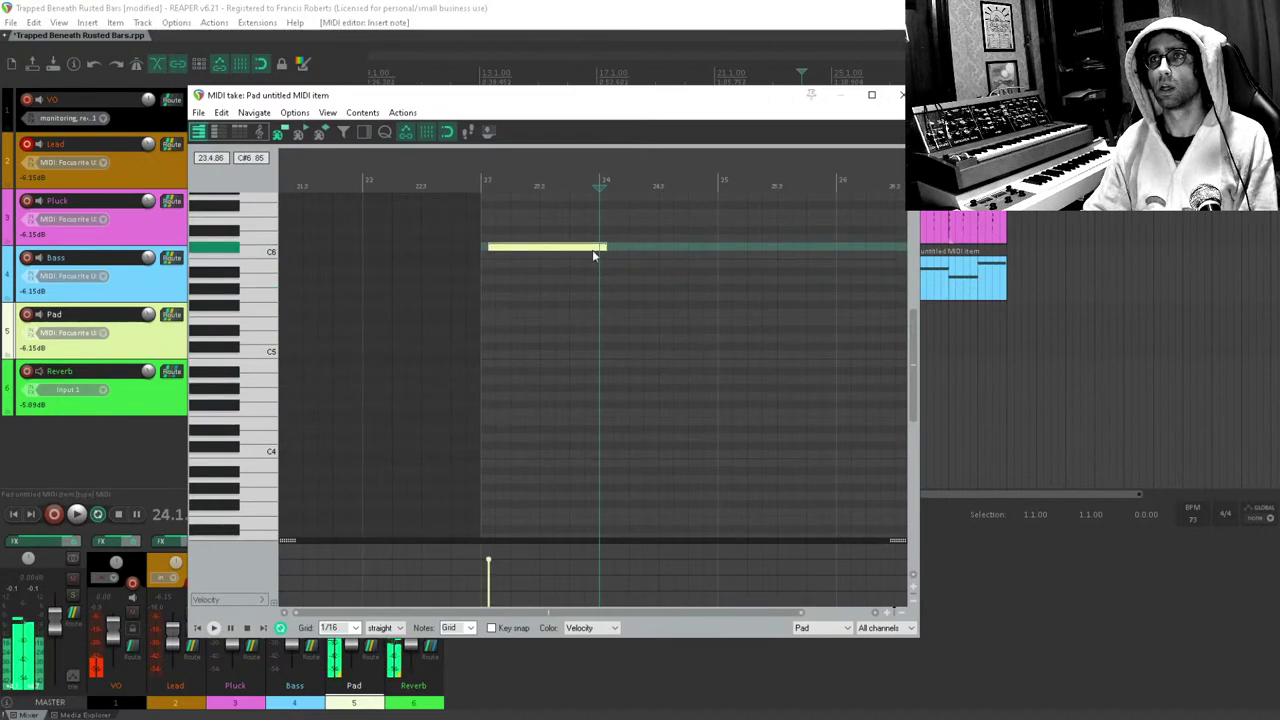
pyautogui.scroll(1, 574, 263)
pyautogui.moveTo(537, 276); pyautogui.dragTo(600, 360)
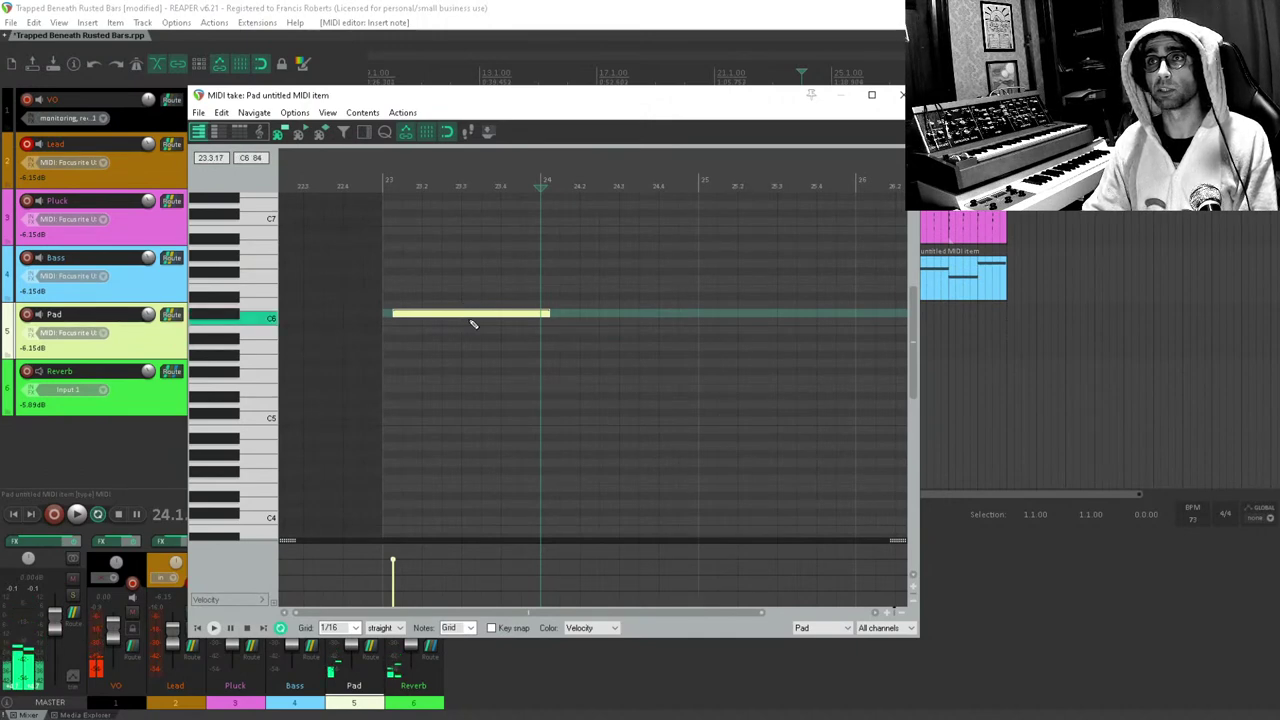
pyautogui.moveTo(478, 321); pyautogui.dragTo(476, 309)
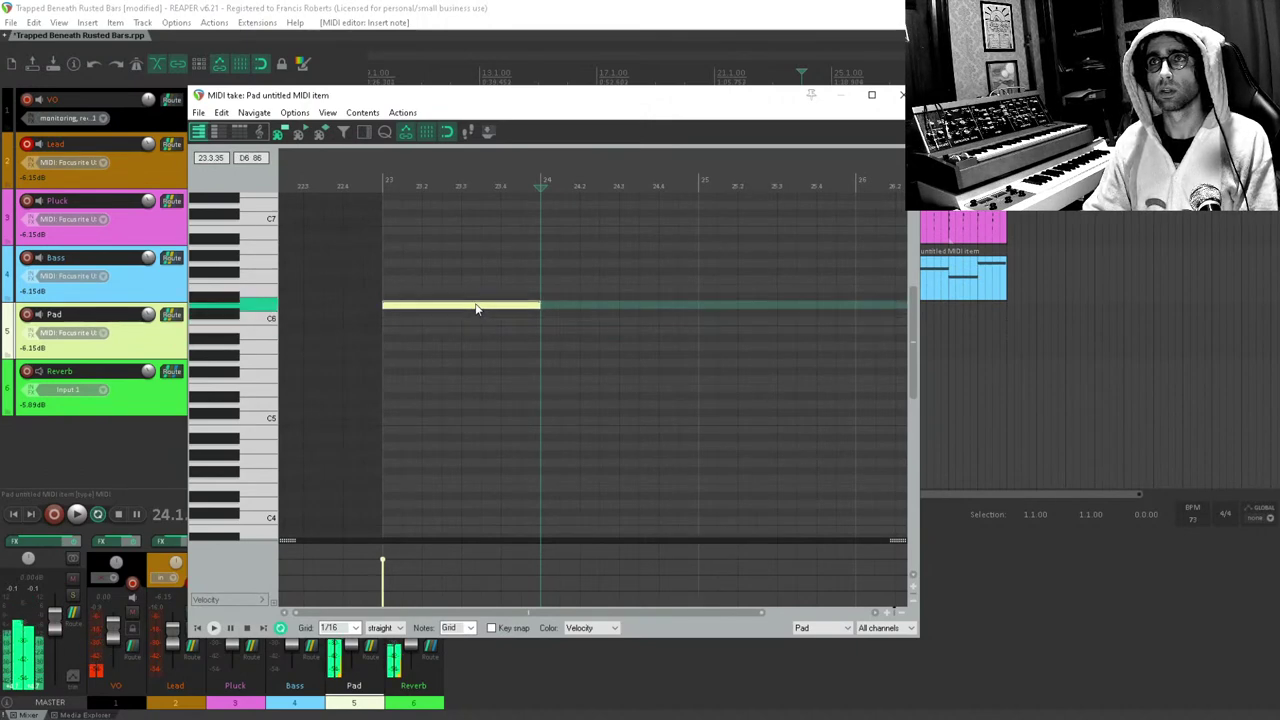
pyautogui.click(310, 350)
pyautogui.press('space')
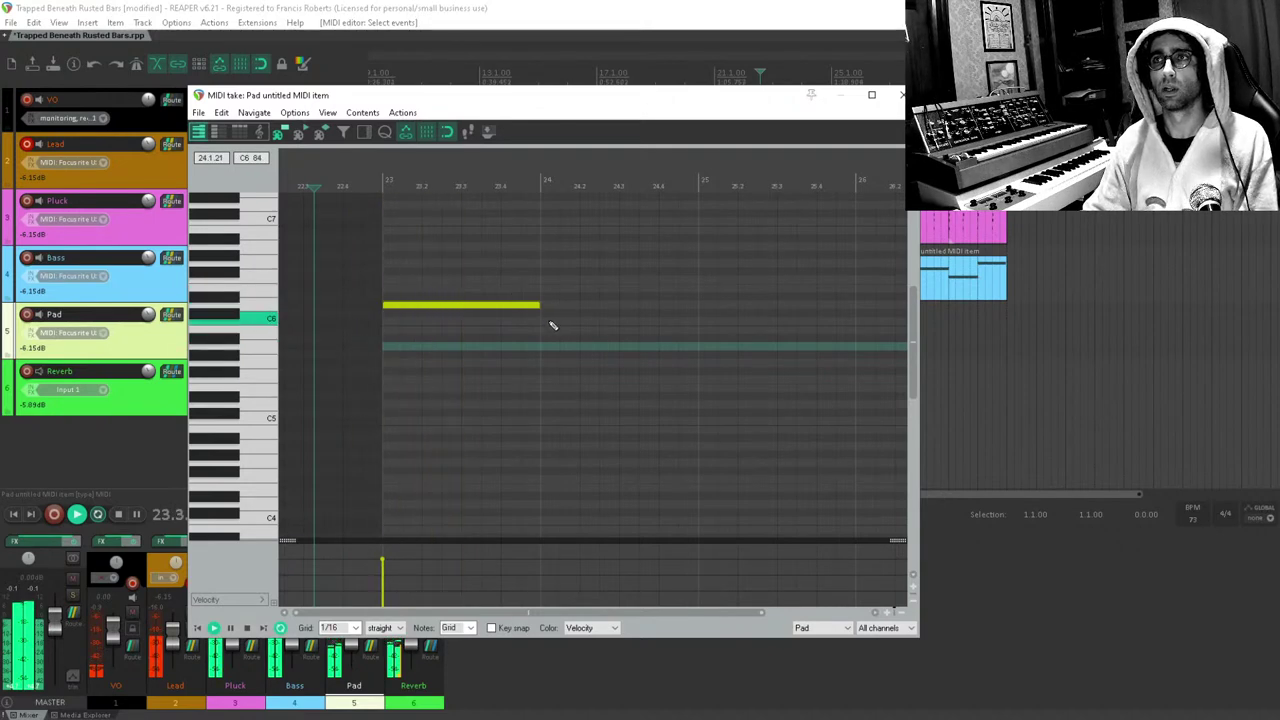
pyautogui.press('space')
# Add one-bar Pad notes A#5 in bar 24 and G6 in bar 25, playing them against the arrangement.
pyautogui.moveTo(549, 331); pyautogui.dragTo(694, 342)
pyautogui.press('space')
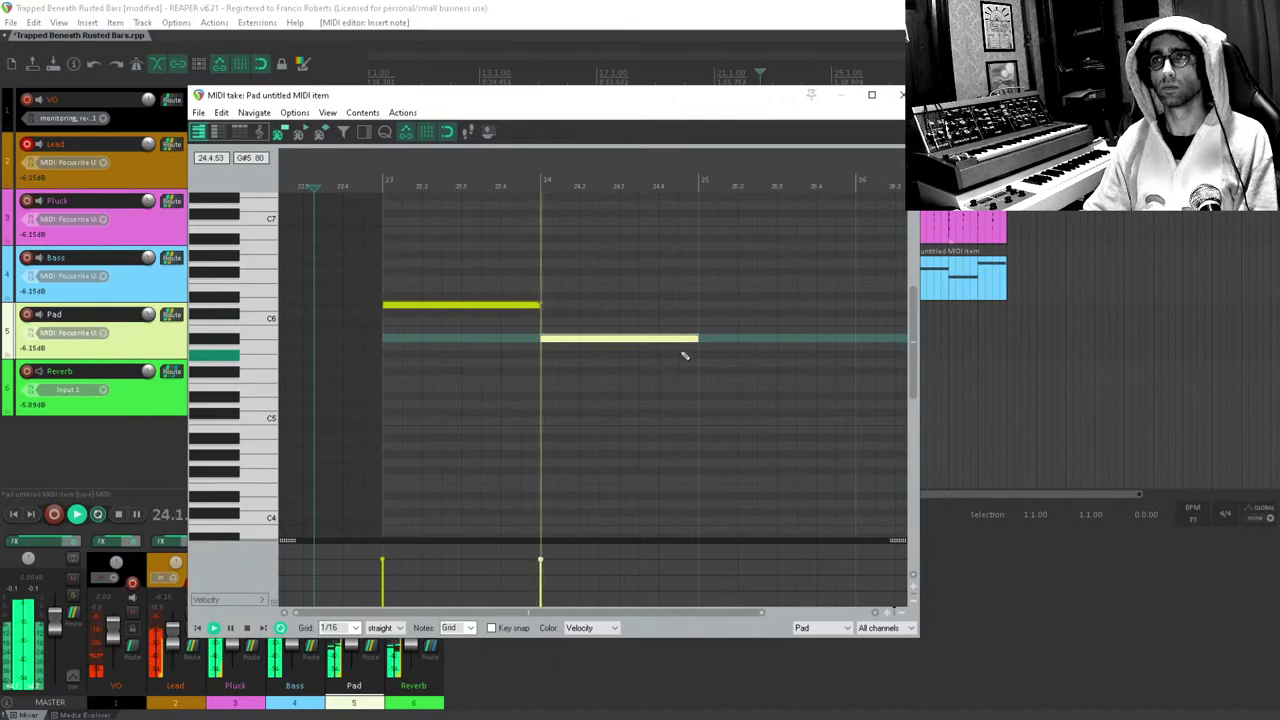
pyautogui.moveTo(723, 343); pyautogui.dragTo(510, 405)
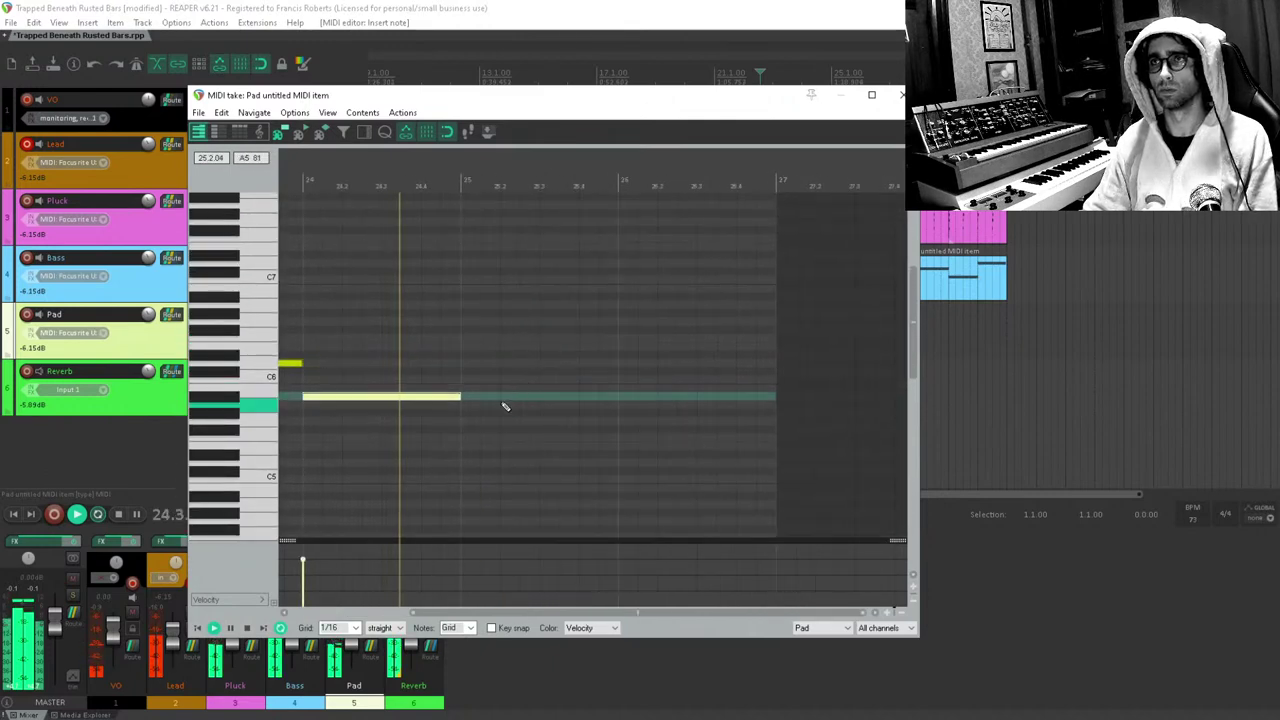
pyautogui.moveTo(471, 331); pyautogui.dragTo(587, 325)
pyautogui.click(460, 371)
pyautogui.press('space')
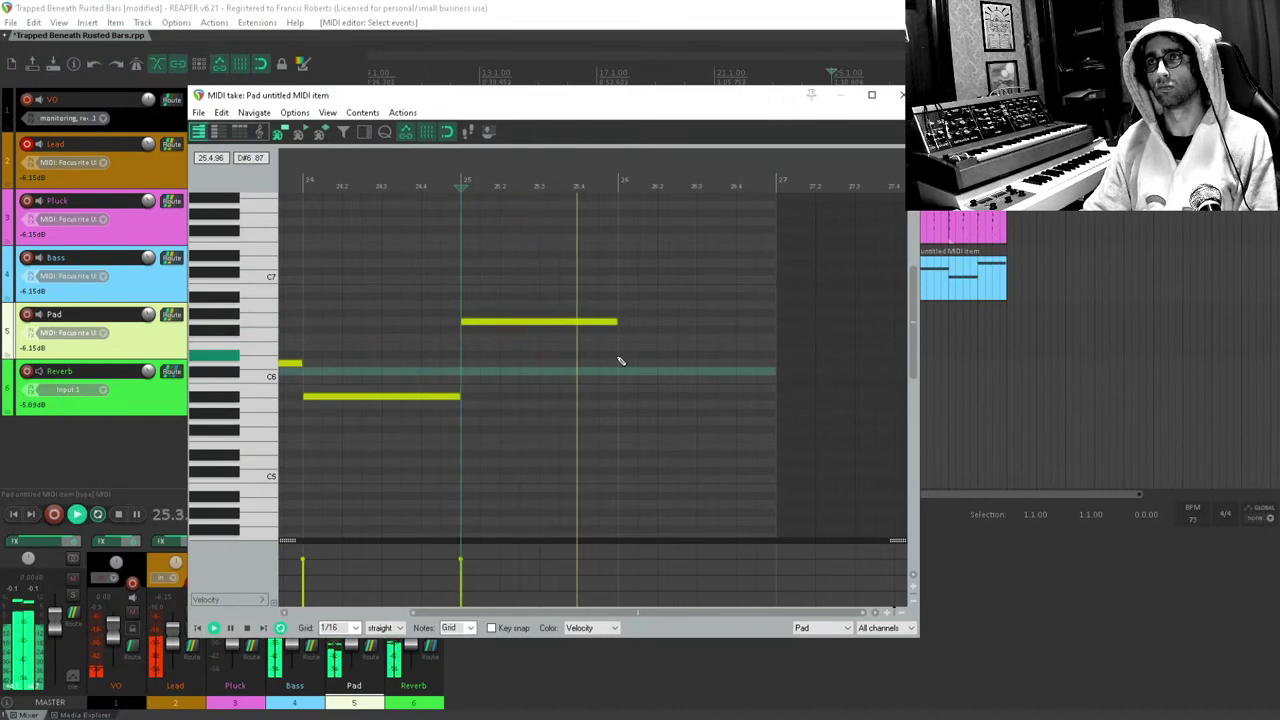
pyautogui.press('space')
# Draw a one-bar D#6 note in bar 26, play the phrase and close the MIDI editor.
pyautogui.moveTo(624, 364); pyautogui.dragTo(771, 357)
pyautogui.press('space')
pyautogui.press('Escape')
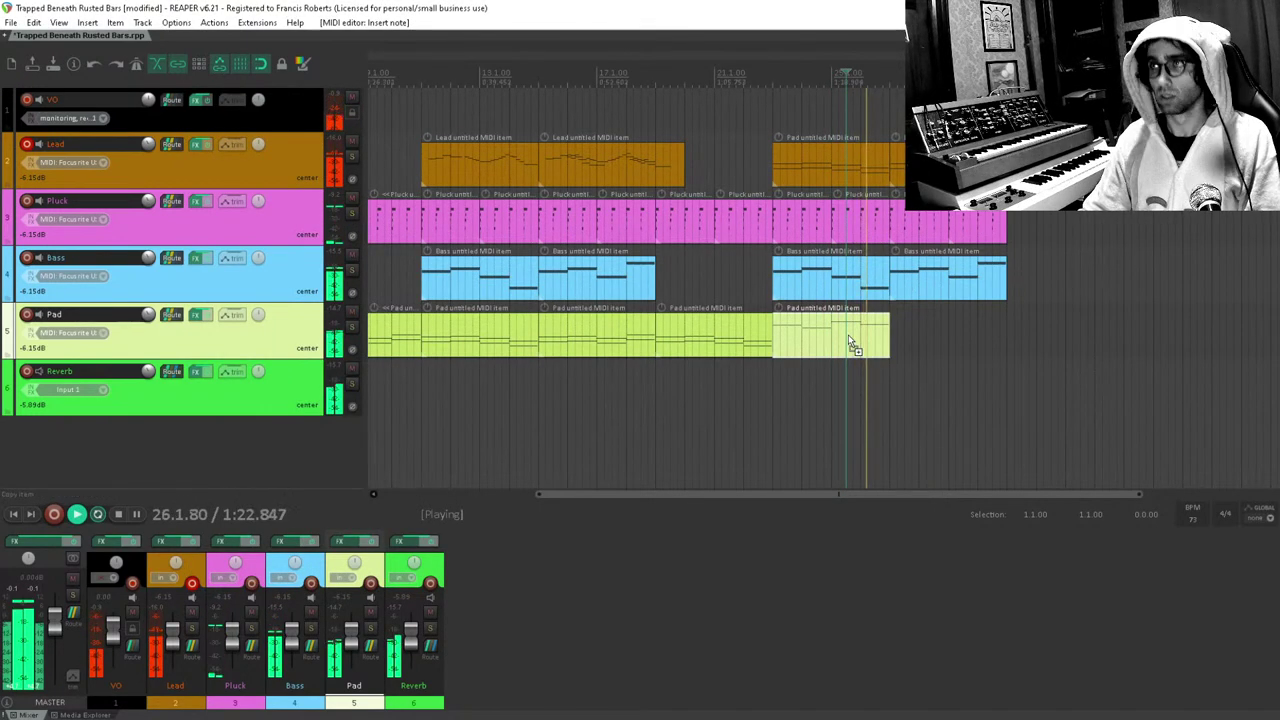
# Copy the new Pad item to bar 27, raise the copy's bar 28 note to D#6 and play it.
pyautogui.moveTo(848, 340); pyautogui.dragTo(956, 342)
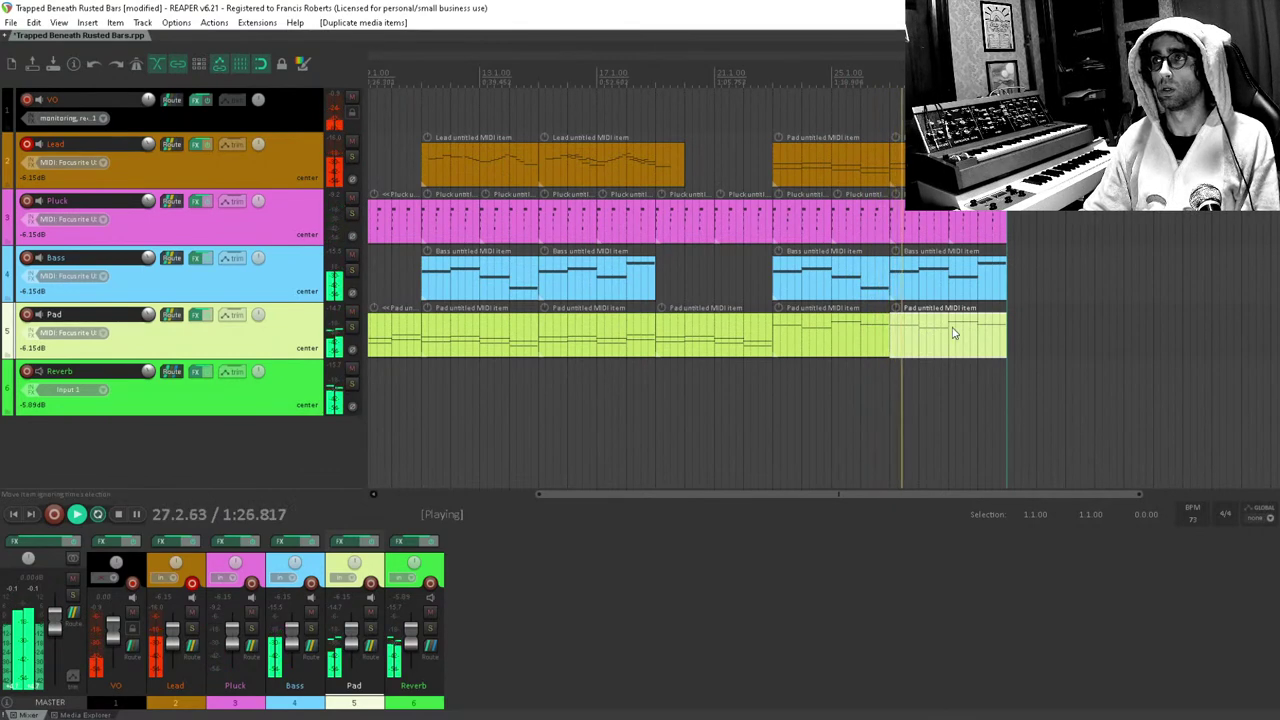
pyautogui.doubleClick(958, 332)
pyautogui.moveTo(466, 395); pyautogui.dragTo(472, 360)
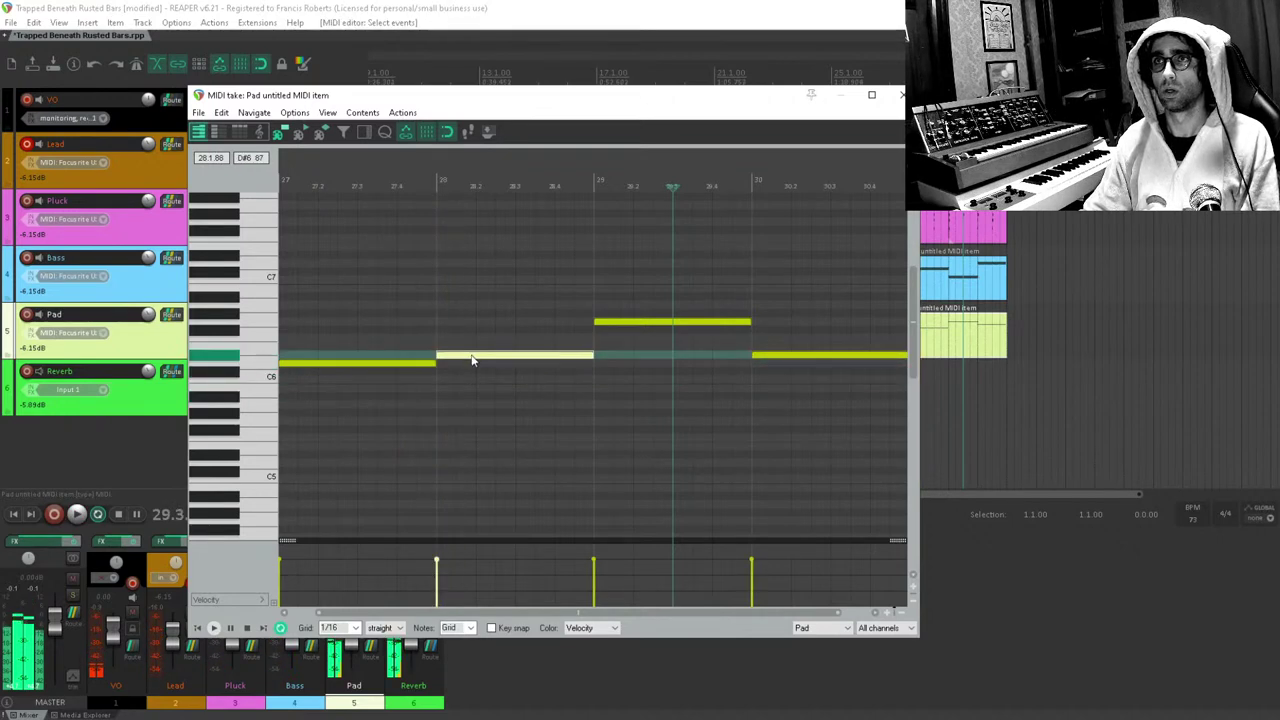
pyautogui.click(462, 369)
pyautogui.press('space')
pyautogui.moveTo(671, 350); pyautogui.dragTo(529, 392)
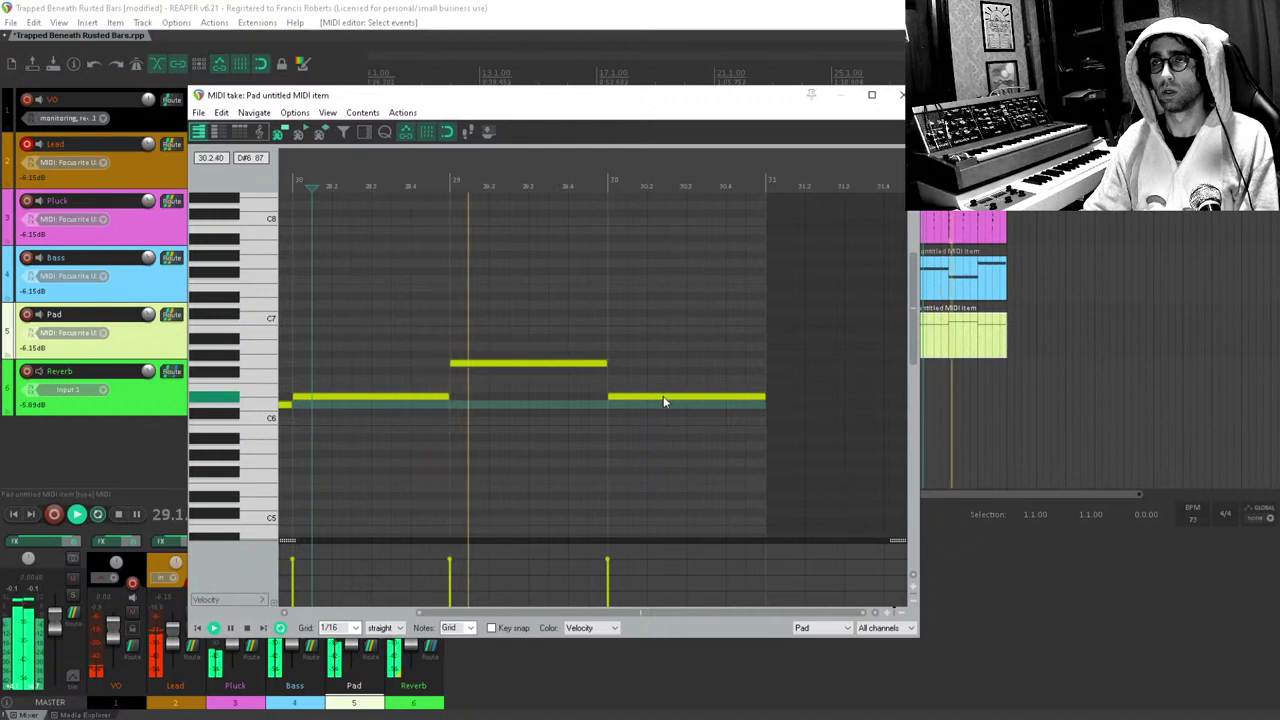
# Raise the Pad note in bar 30 to G#6, play the phrase and close the MIDI editor.
pyautogui.moveTo(663, 401); pyautogui.dragTo(666, 343)
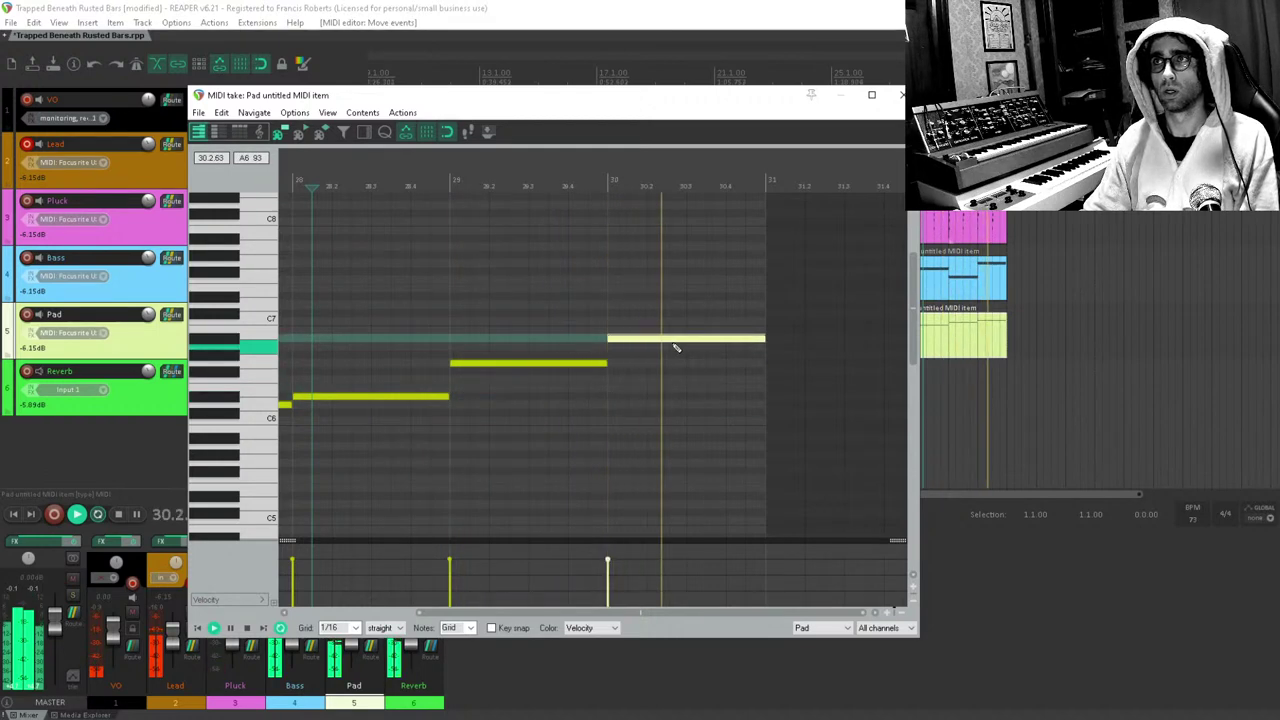
pyautogui.press('space')
pyautogui.moveTo(677, 346); pyautogui.dragTo(679, 357)
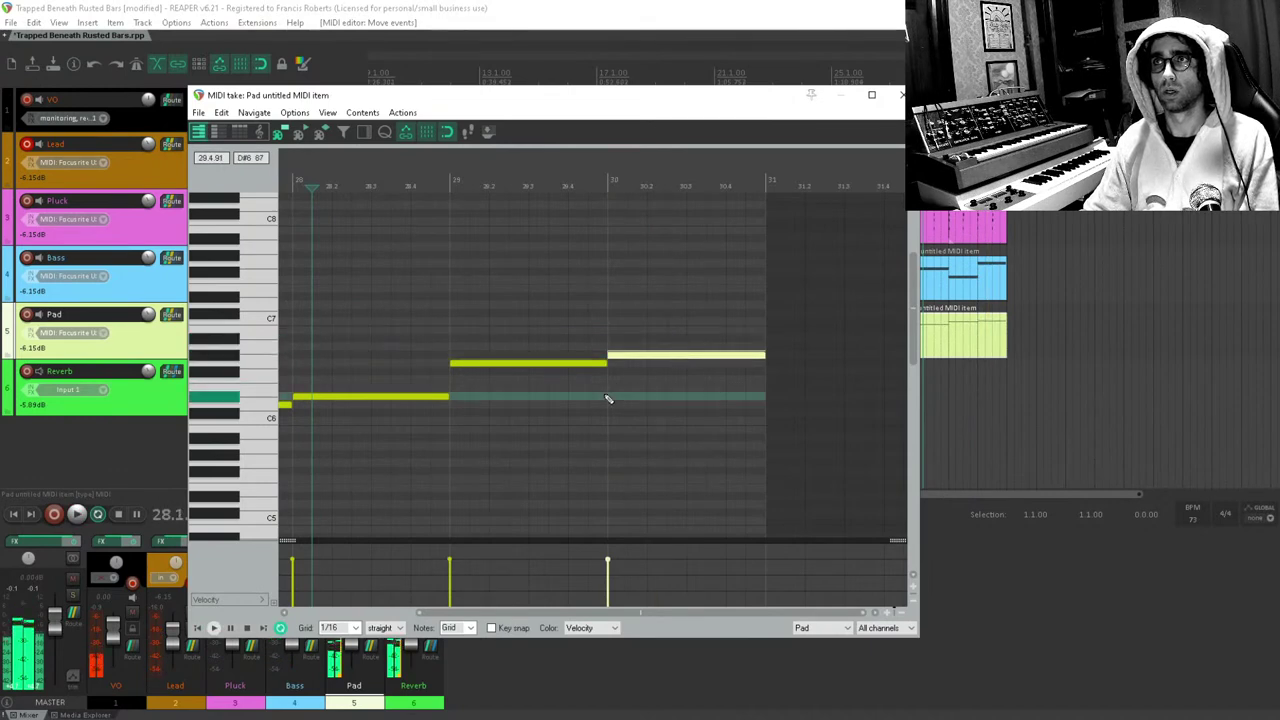
pyautogui.press('space')
pyautogui.press('Escape')
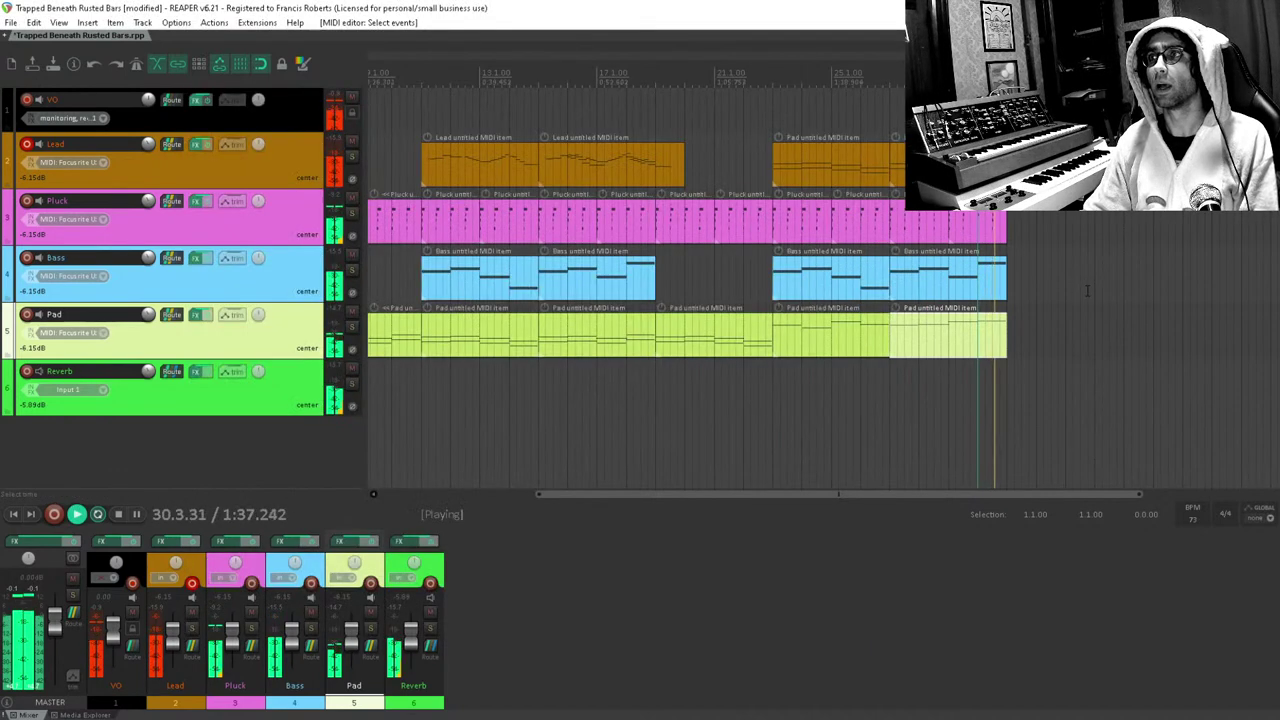
pyautogui.press('space')
# Duplicate all Lead, Pluck, Bass and Pad items of bars 23 to 30 so the section repeats from bar 31.
pyautogui.click(1079, 319)
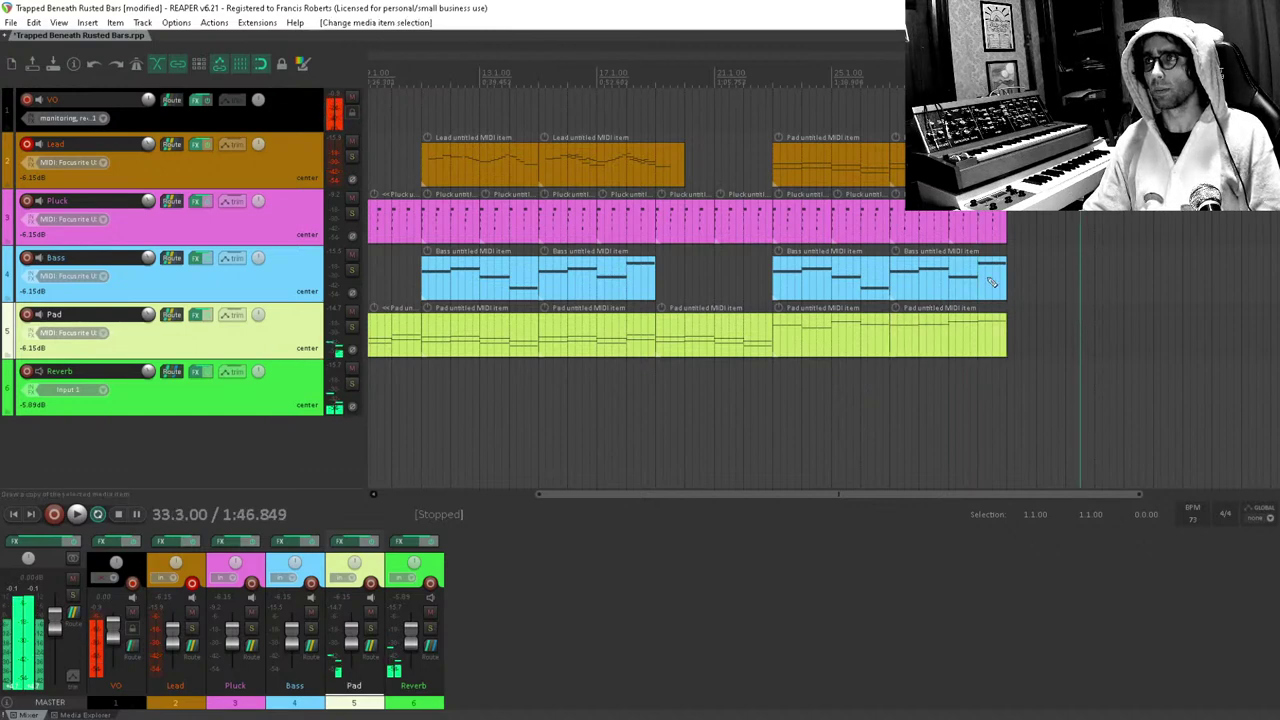
pyautogui.scroll(-3, 760, 265)
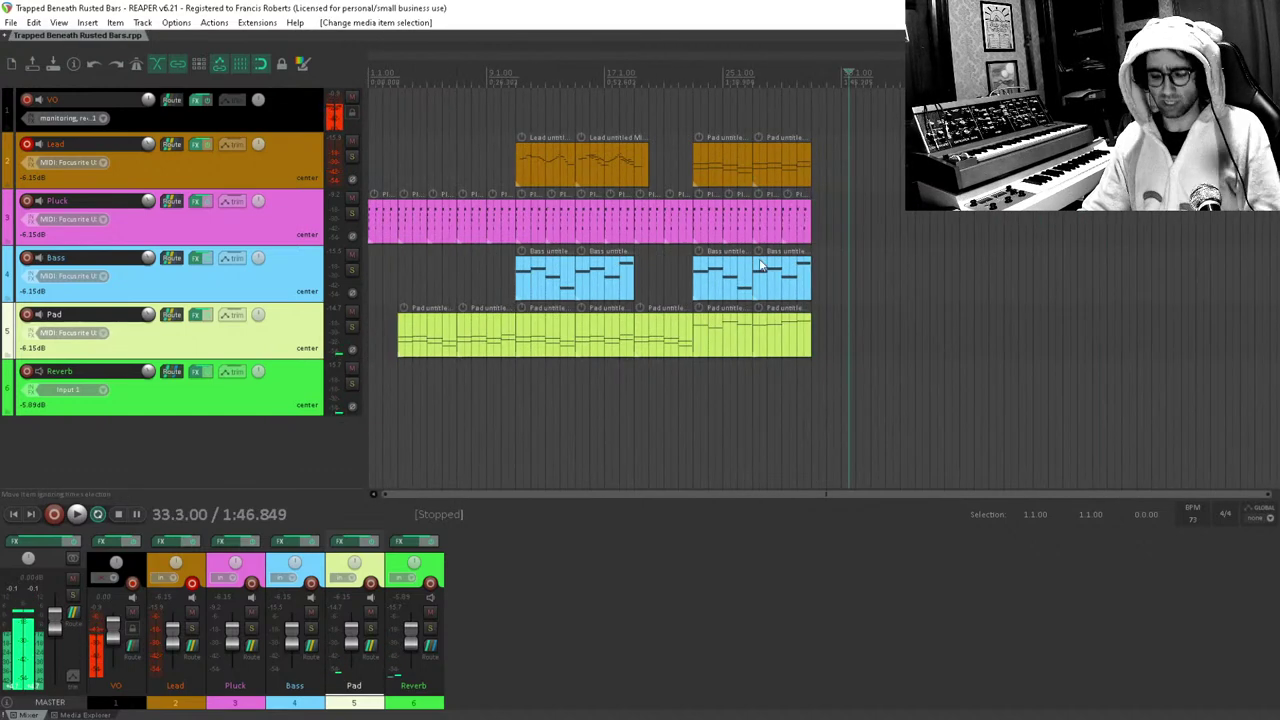
pyautogui.click(869, 248)
pyautogui.scroll(4, 871, 251)
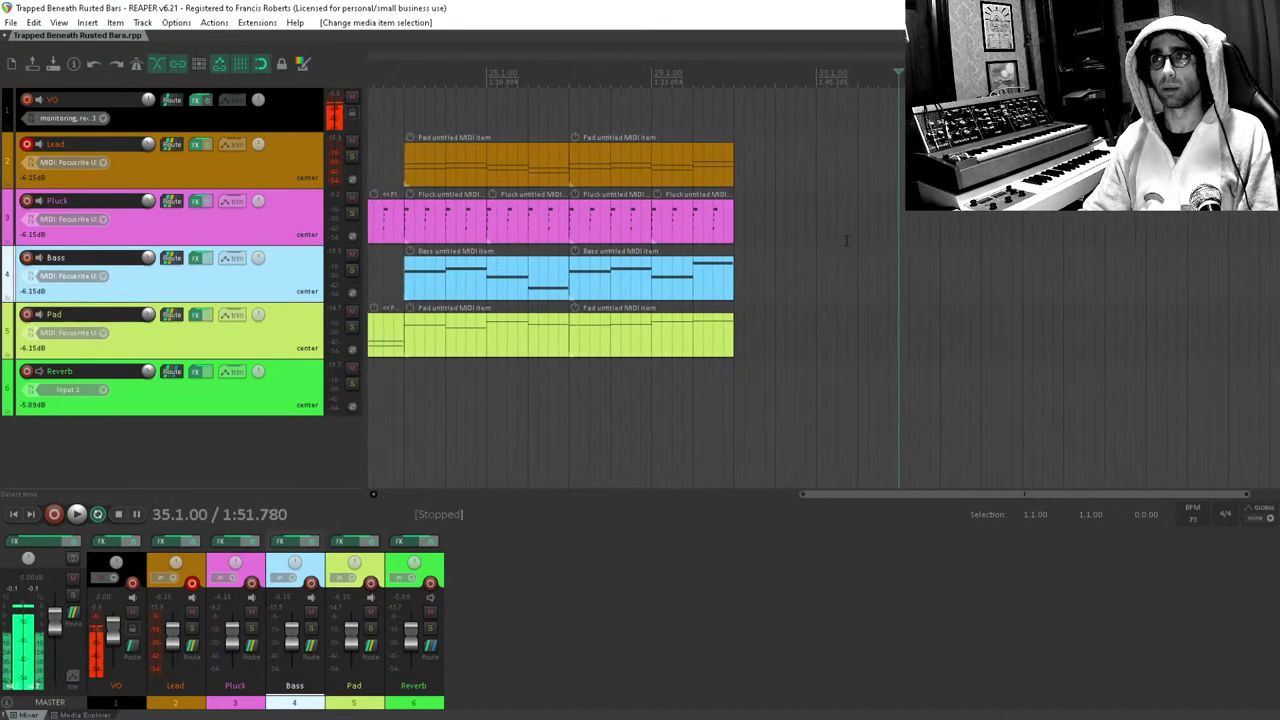
pyautogui.click(650, 231)
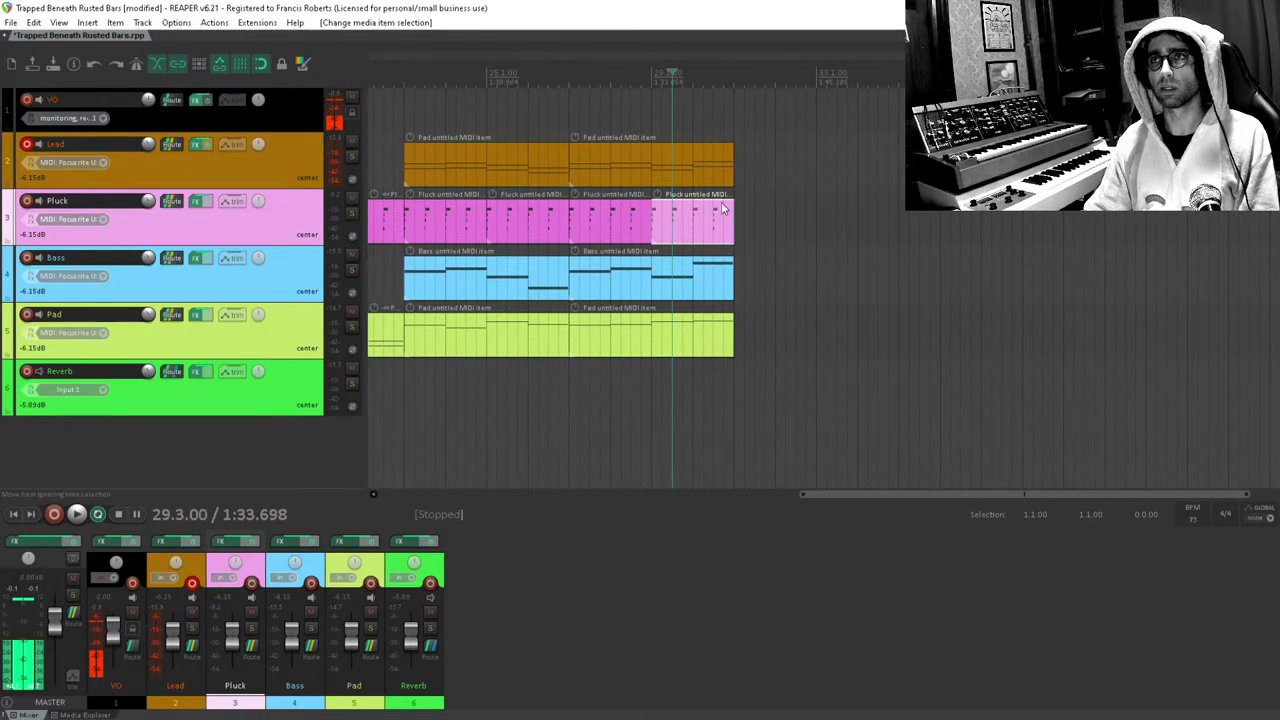
pyautogui.moveTo(774, 162); pyautogui.dragTo(438, 427)
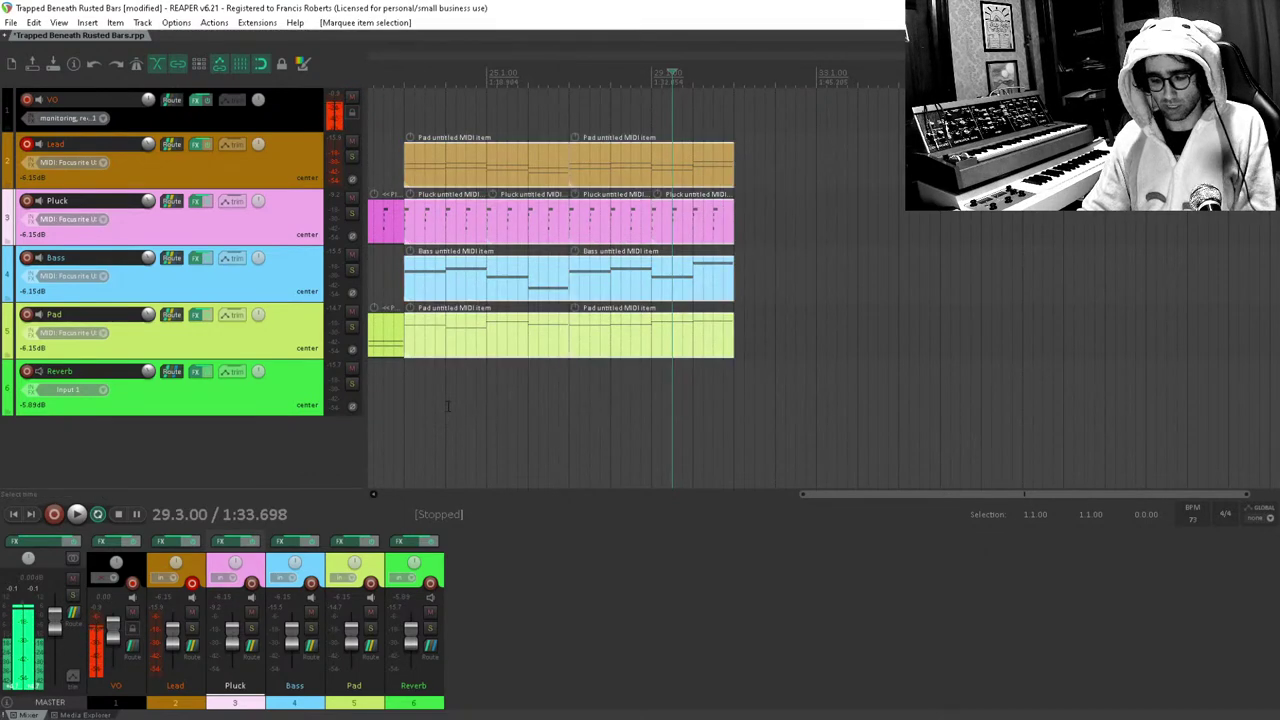
pyautogui.hotkey('ctrl', 'd')
# Open the Pluck item that starts at bar 31 in the MIDI editor.
pyautogui.click(763, 220)
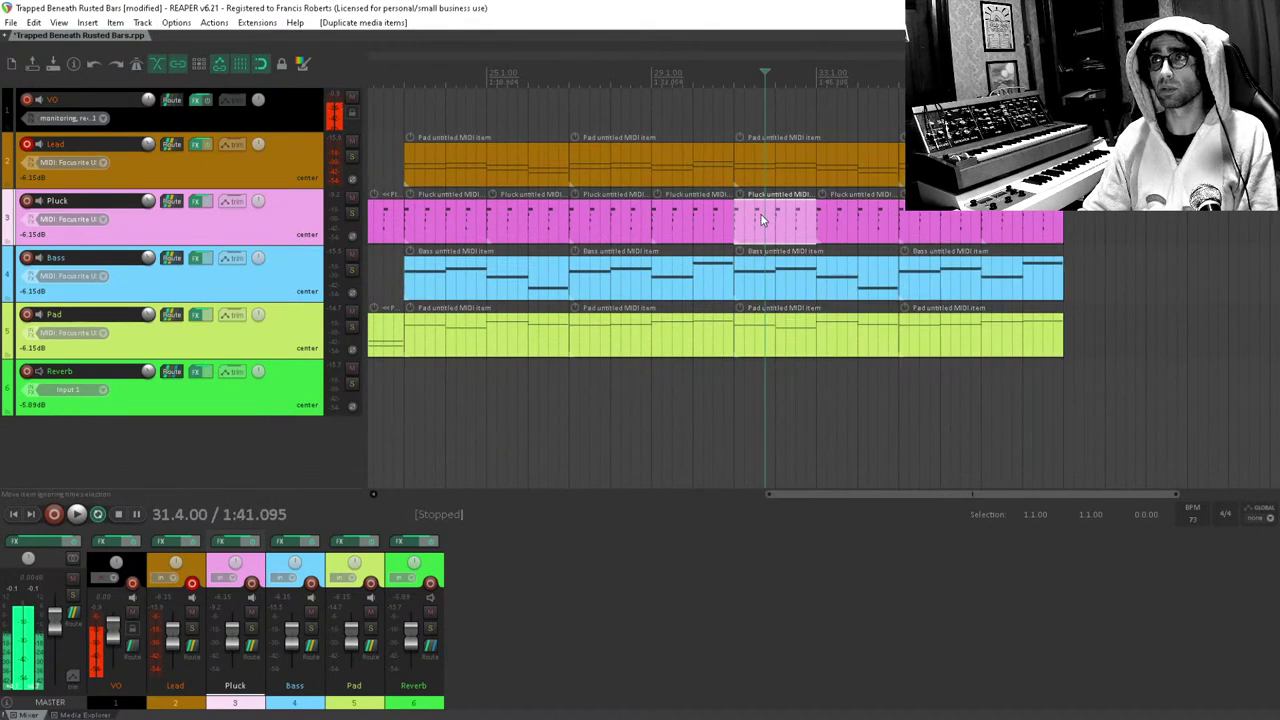
pyautogui.doubleClick(763, 220)
pyautogui.scroll(2, 734, 403)
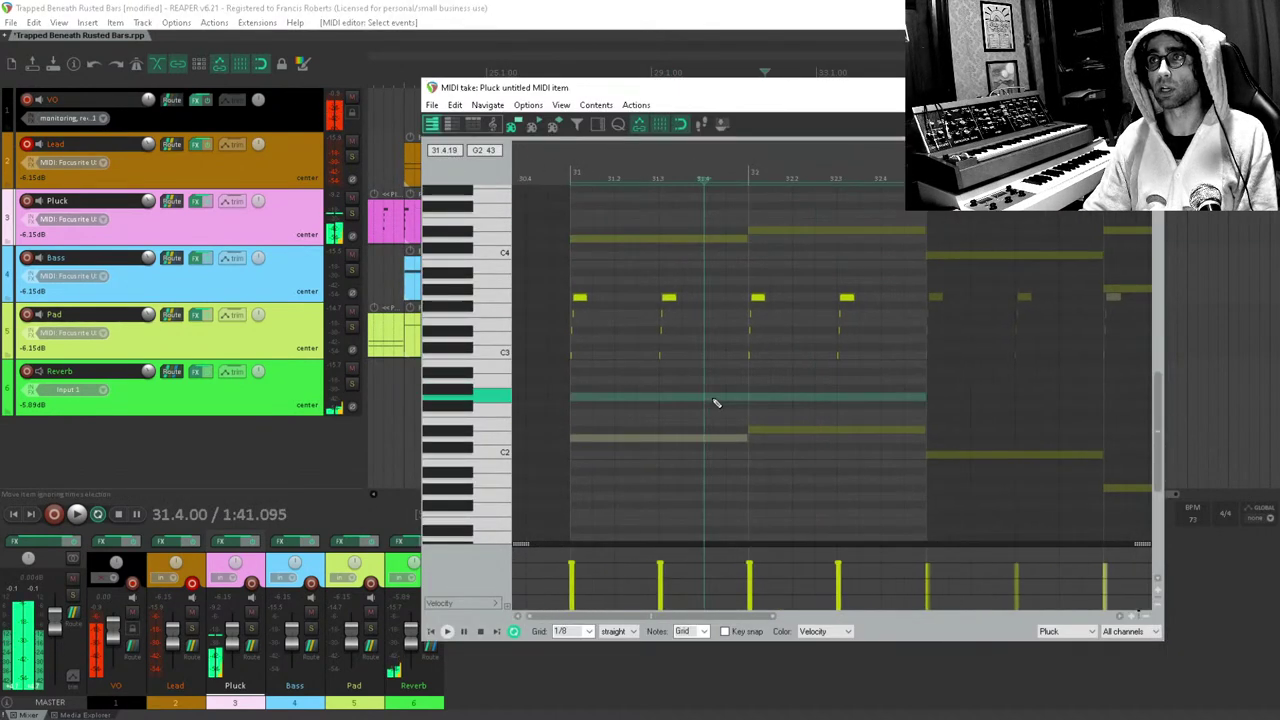
# Move the second strummed Pluck chord of bar 31 to beat 31.2, two semitones lower, and play it.
pyautogui.scroll(2, 674, 380)
pyautogui.moveTo(777, 278)
pyautogui.mouseDown()
pyautogui.moveTo(720, 337)
pyautogui.moveTo(543, 330)
pyautogui.mouseUp()
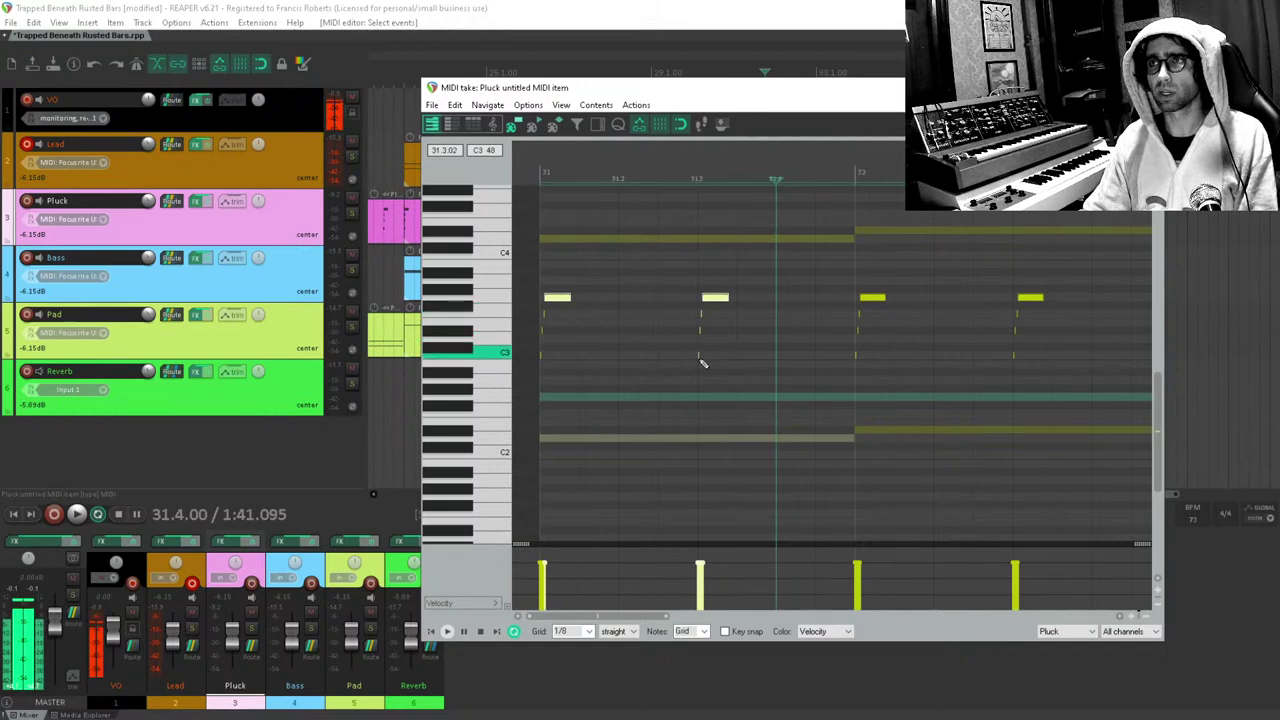
pyautogui.click(699, 358)
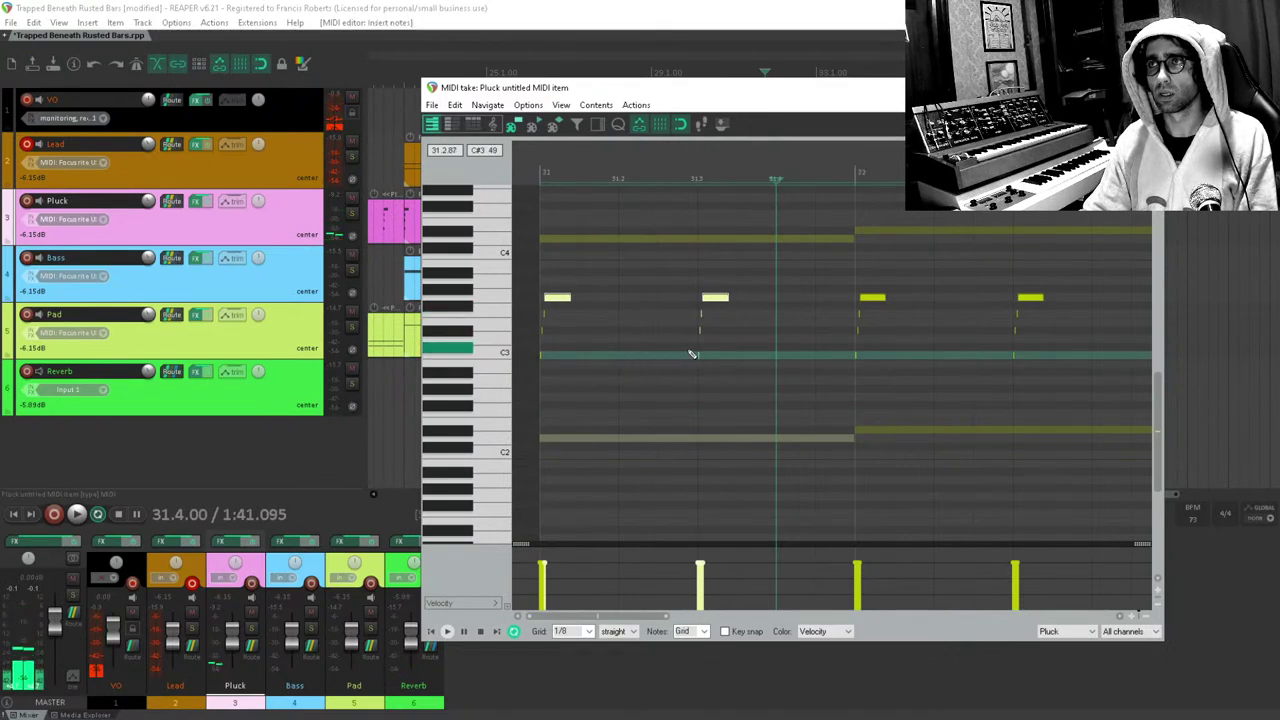
pyautogui.scroll(2, 690, 356)
pyautogui.moveTo(916, 360); pyautogui.dragTo(852, 357)
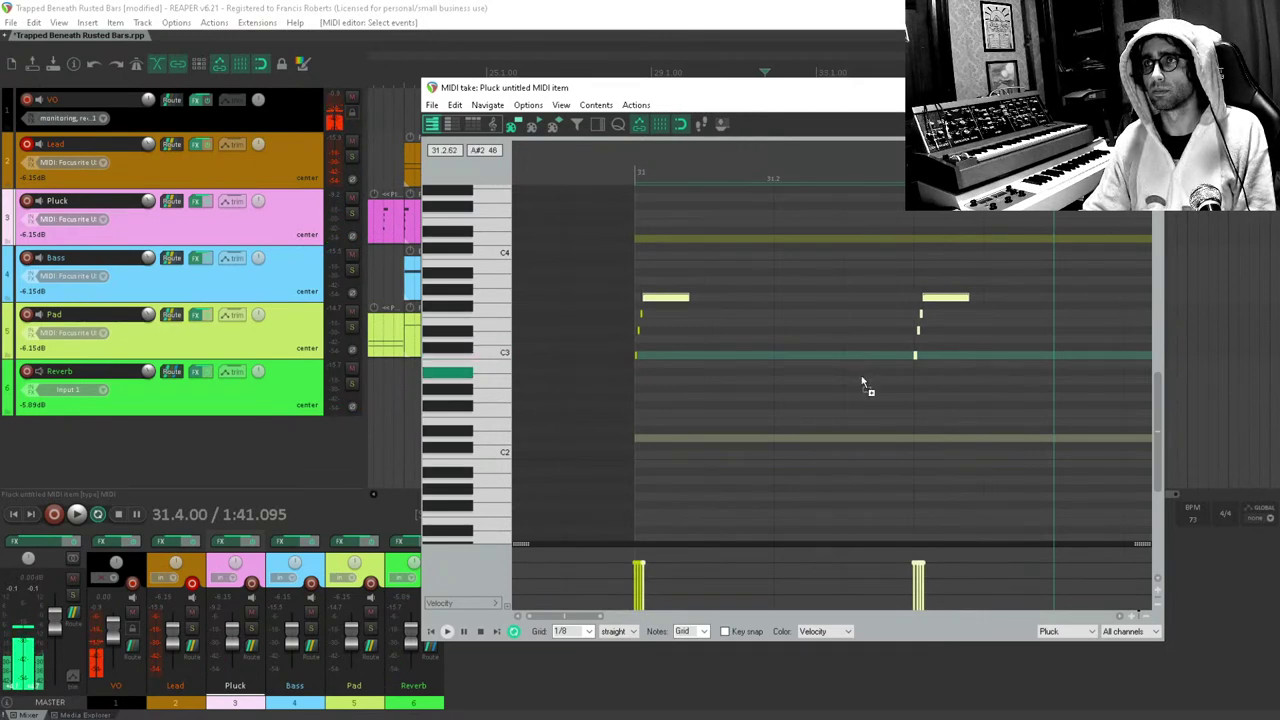
pyautogui.click(862, 377)
pyautogui.moveTo(990, 240); pyautogui.dragTo(856, 403)
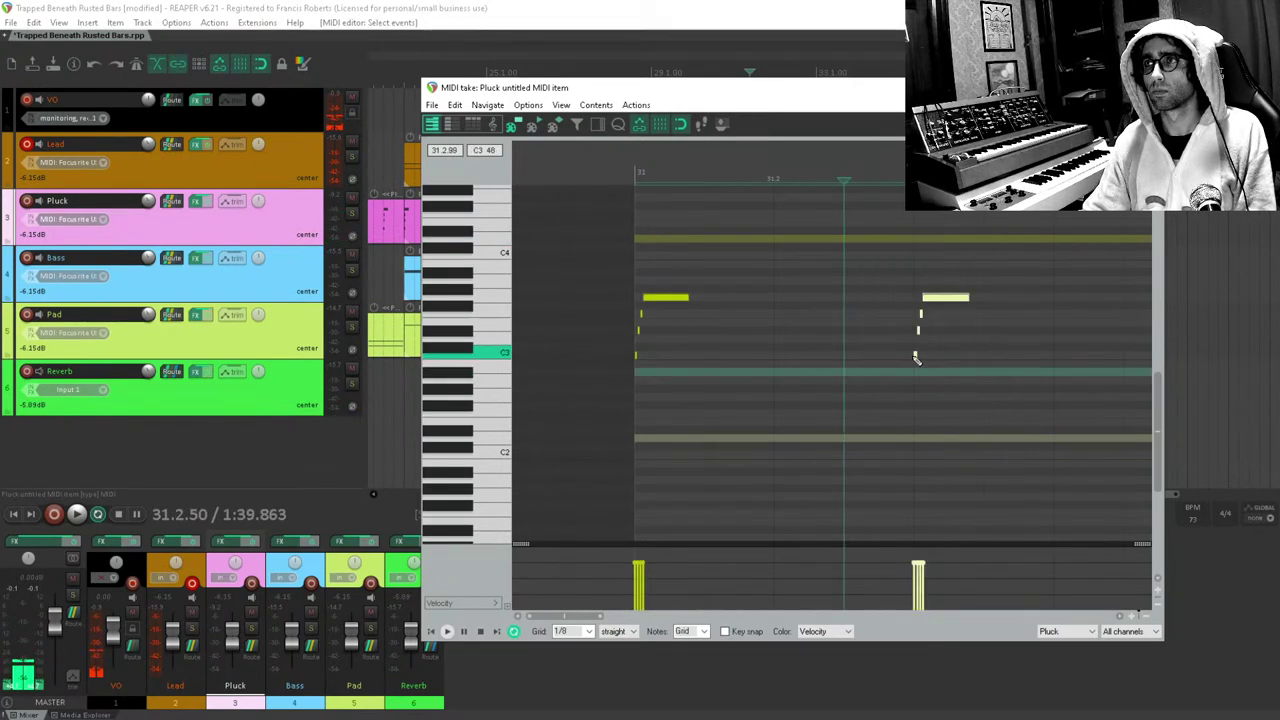
pyautogui.moveTo(915, 360); pyautogui.dragTo(794, 374)
pyautogui.click(607, 392)
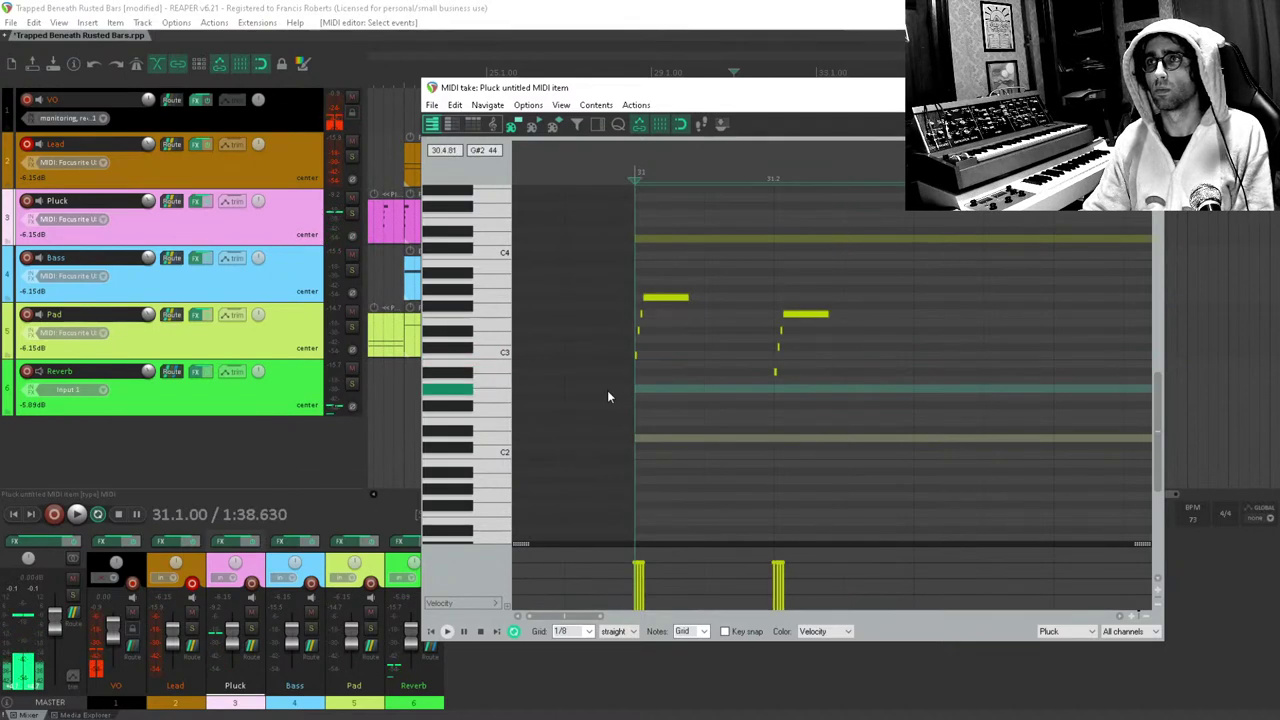
pyautogui.press('space')
pyautogui.press('space')
# Copy the lowered Pluck chord from beat 31.2 to beat 31.3, raise the copy two semitones and play it.
pyautogui.moveTo(708, 434); pyautogui.dragTo(935, 296)
pyautogui.moveTo(789, 319); pyautogui.dragTo(960, 303)
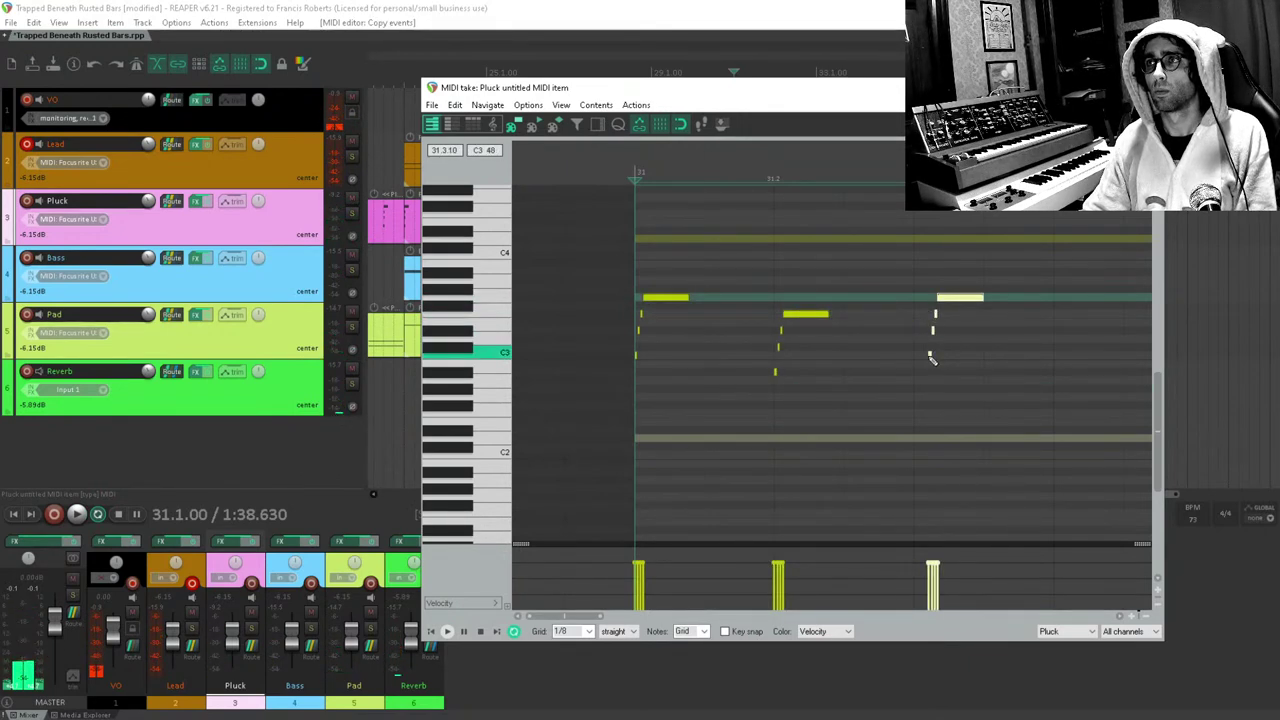
pyautogui.moveTo(929, 357); pyautogui.dragTo(925, 360)
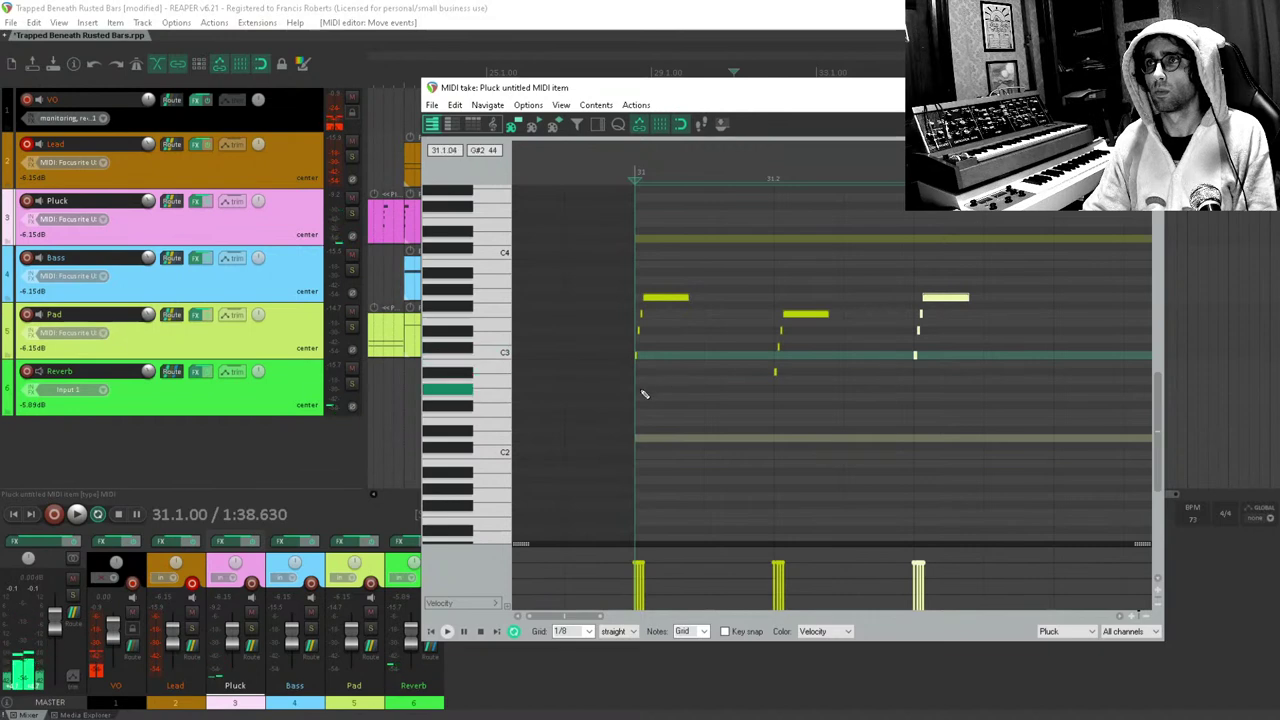
pyautogui.press('space')
pyautogui.moveTo(1047, 324); pyautogui.dragTo(775, 423)
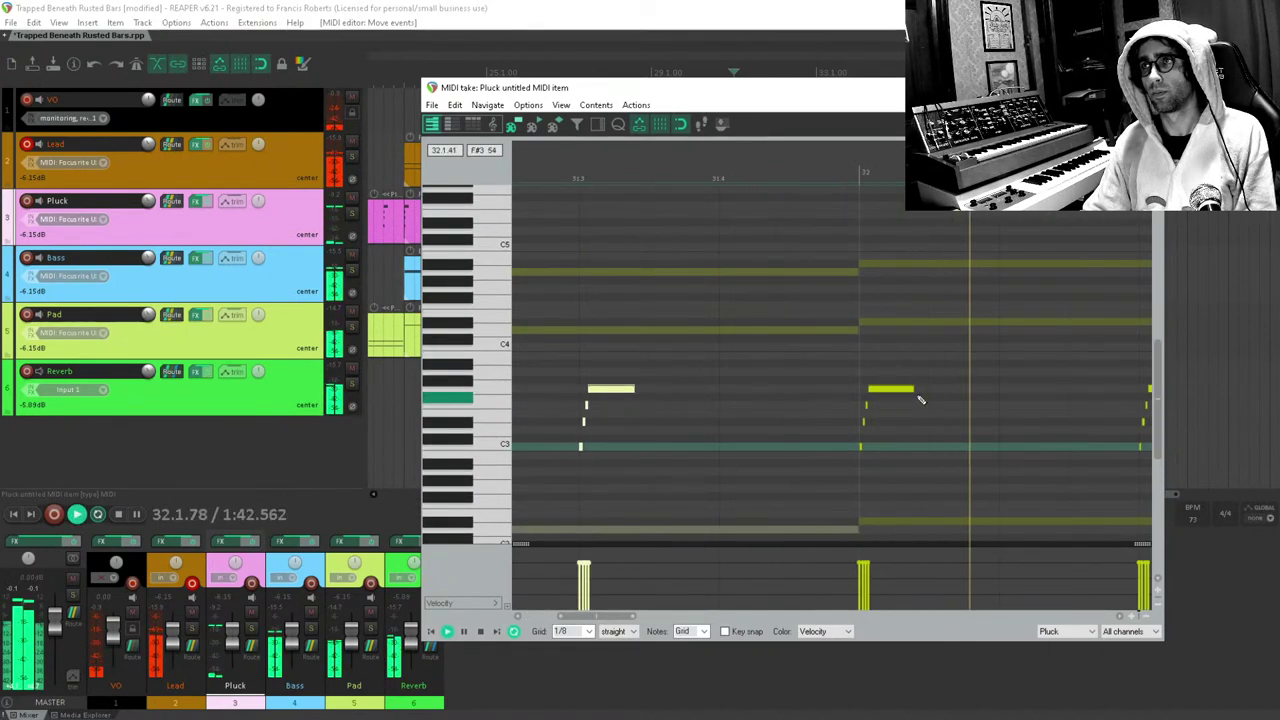
pyautogui.press('space')
pyautogui.scroll(-2, 828, 390)
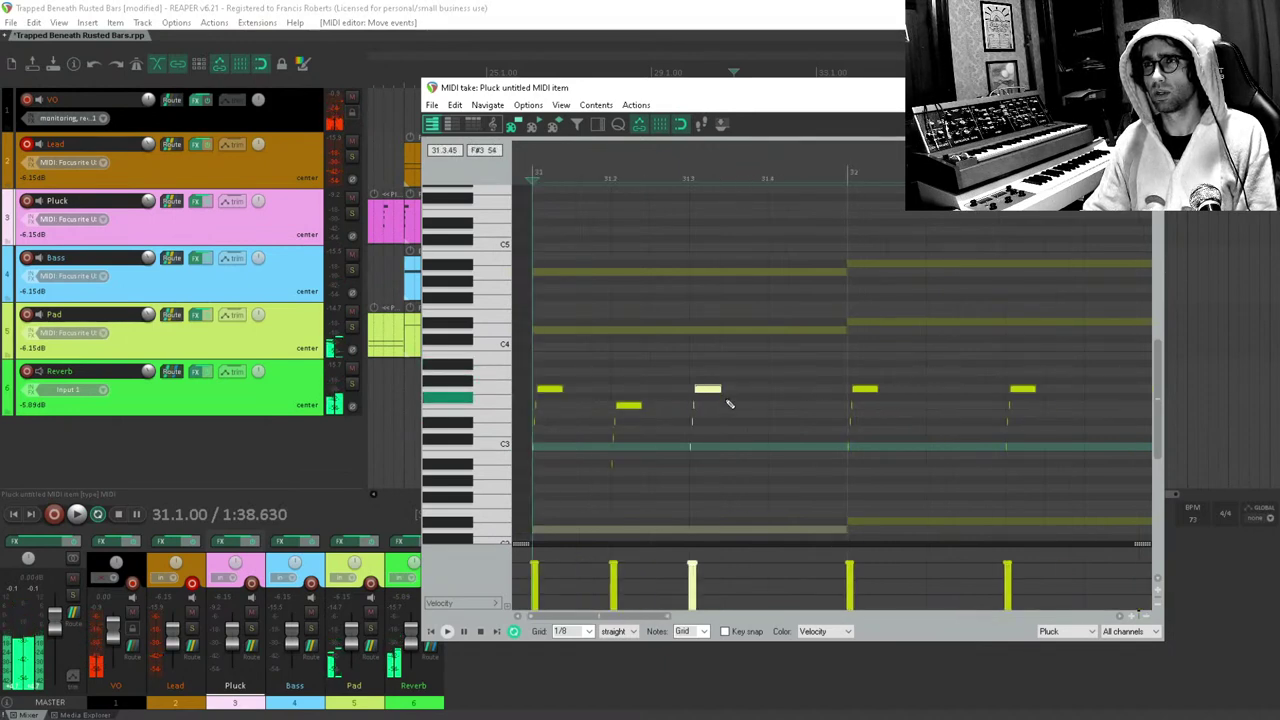
pyautogui.scroll(-2, 674, 418)
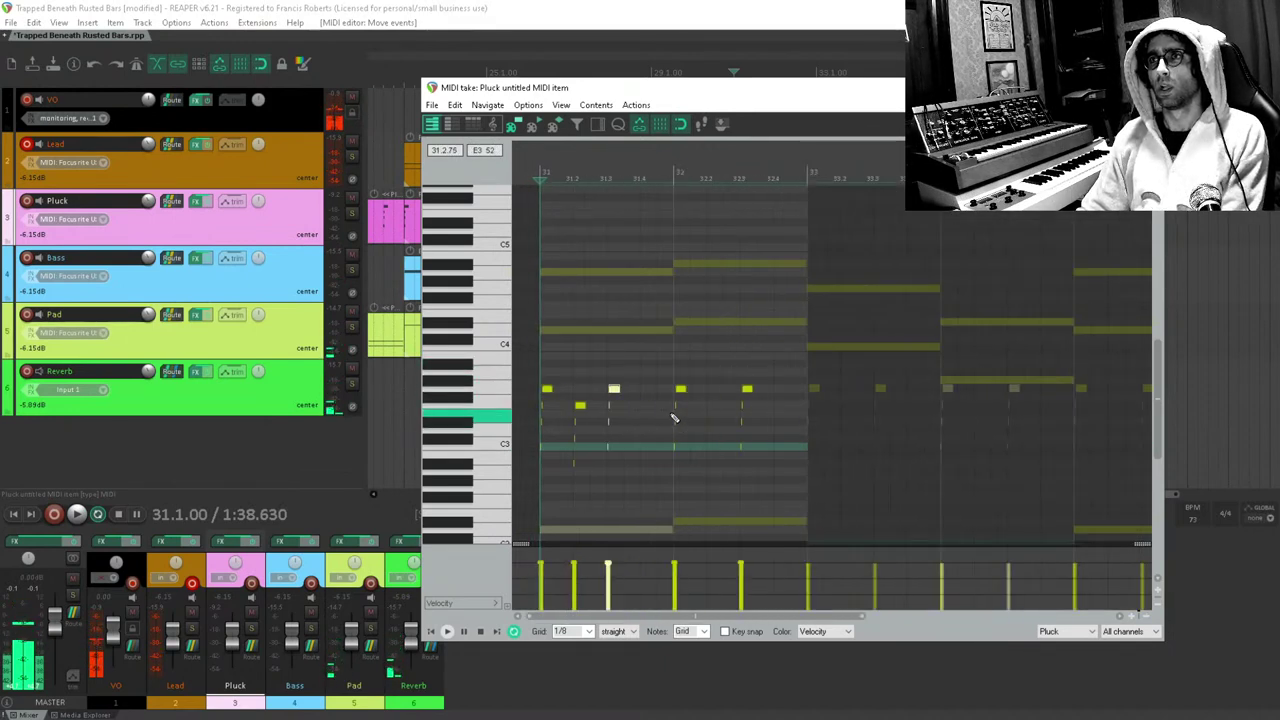
# Delete the Pluck notes of bars 31 and 32 that follow the opening strummed chord.
pyautogui.moveTo(806, 350); pyautogui.dragTo(574, 518)
pyautogui.press('Delete')
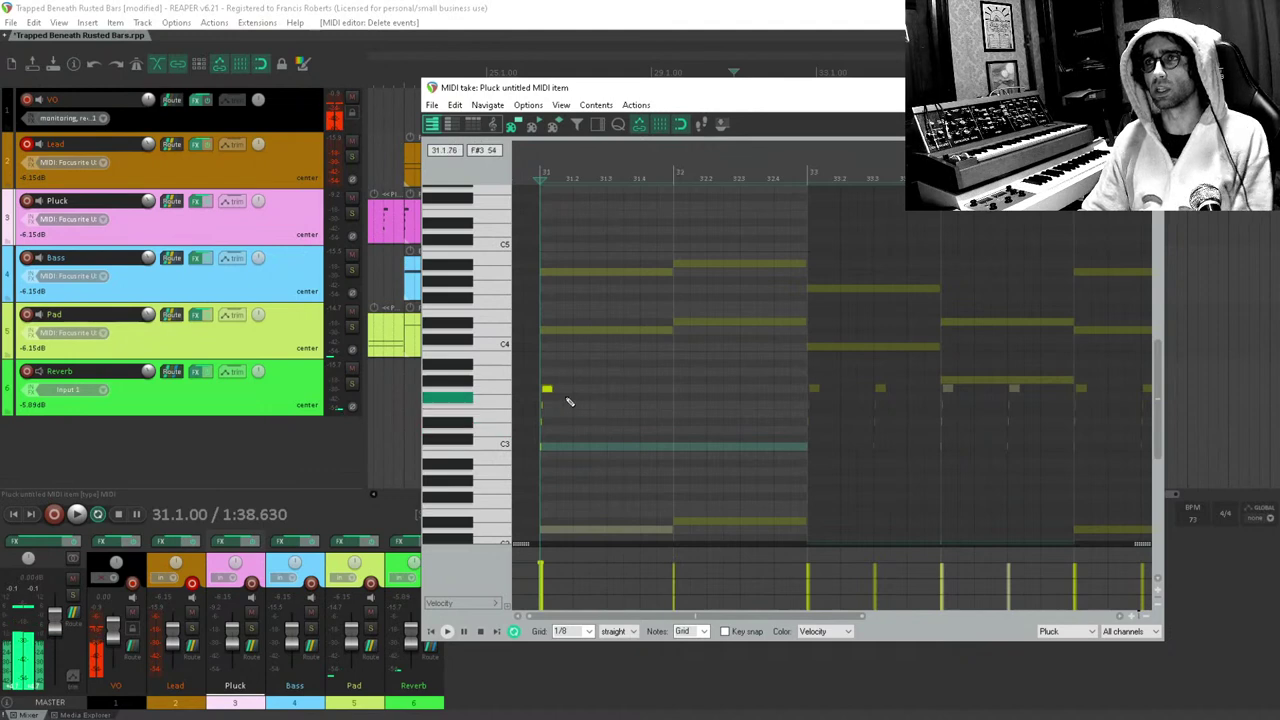
pyautogui.press('space')
pyautogui.scroll(3, 570, 400)
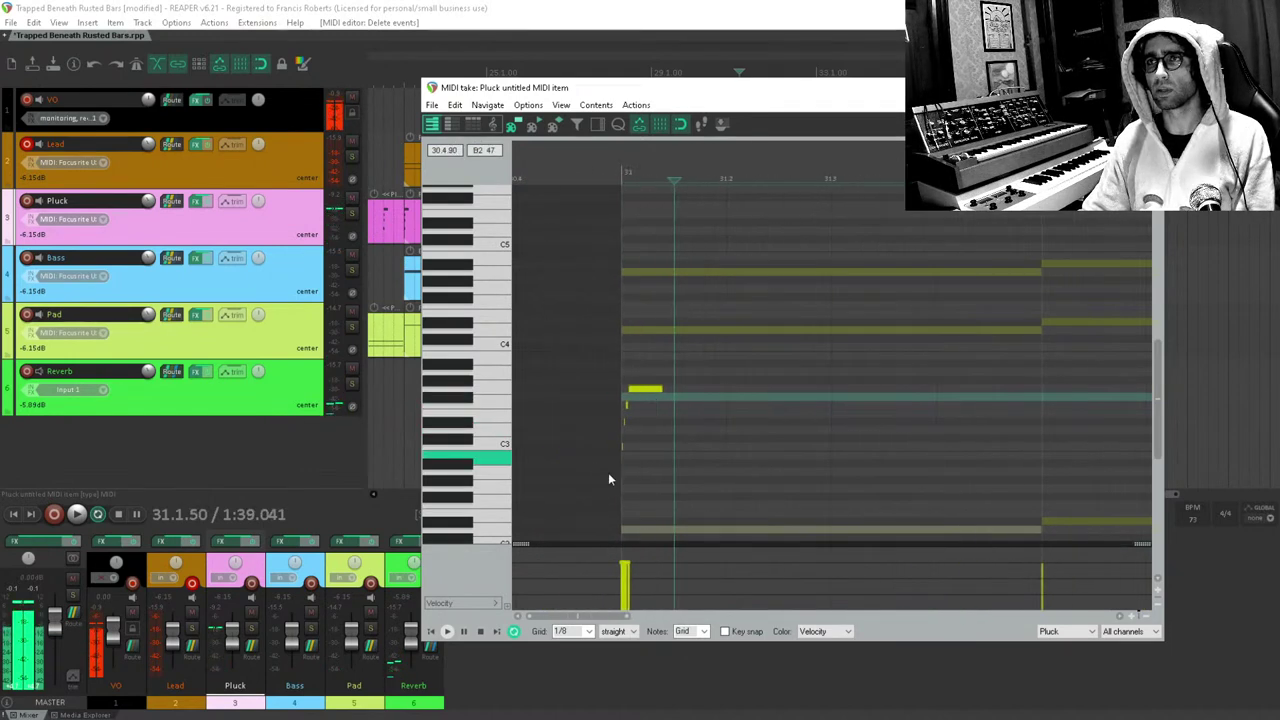
# Draw an eighth-note F3 at beat 31.2, extend the opening chord's top note to 31.1.50 and play the phrase.
pyautogui.click(752, 390)
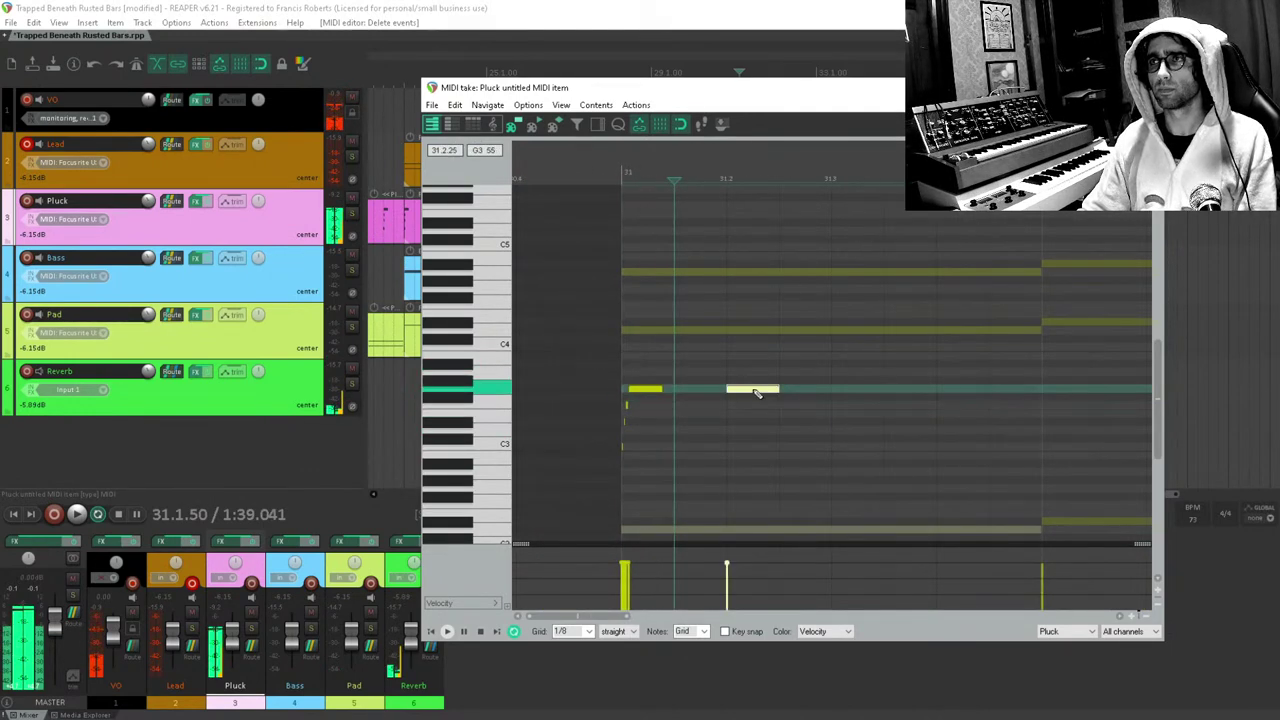
pyautogui.moveTo(756, 394); pyautogui.dragTo(731, 408)
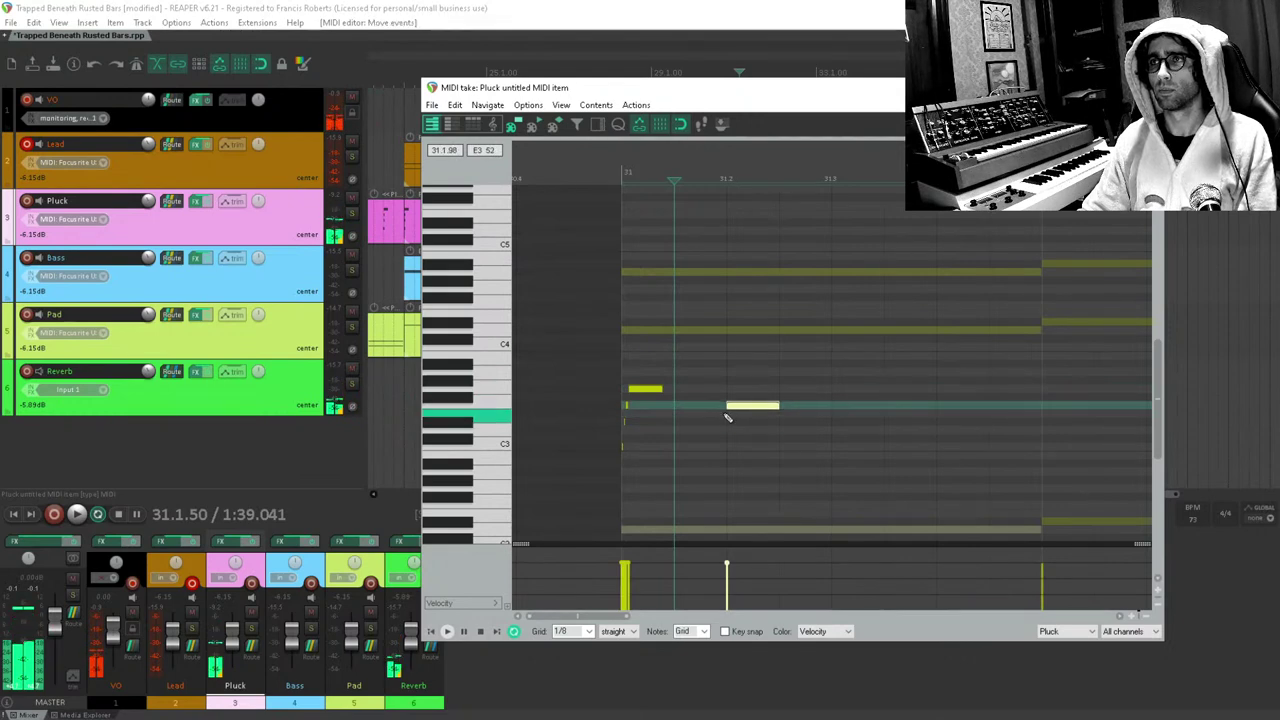
pyautogui.moveTo(660, 389); pyautogui.dragTo(673, 389)
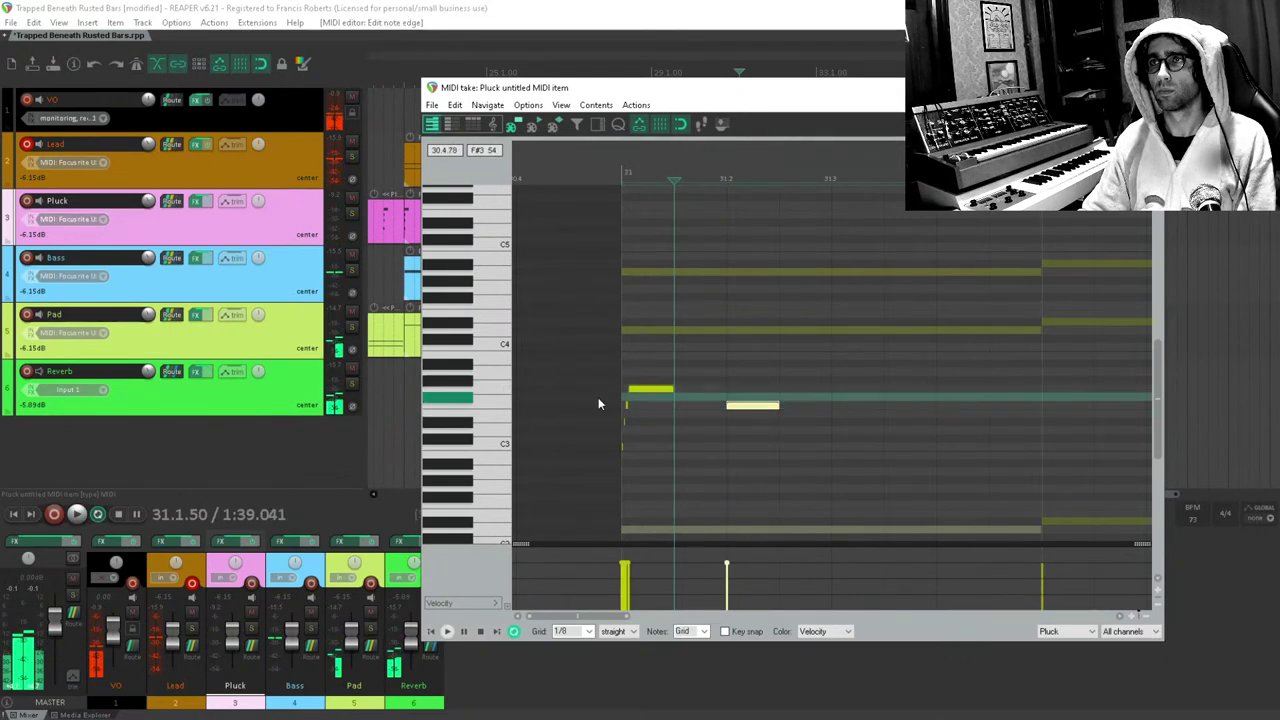
pyautogui.click(598, 397)
pyautogui.press('space')
pyautogui.press('space')
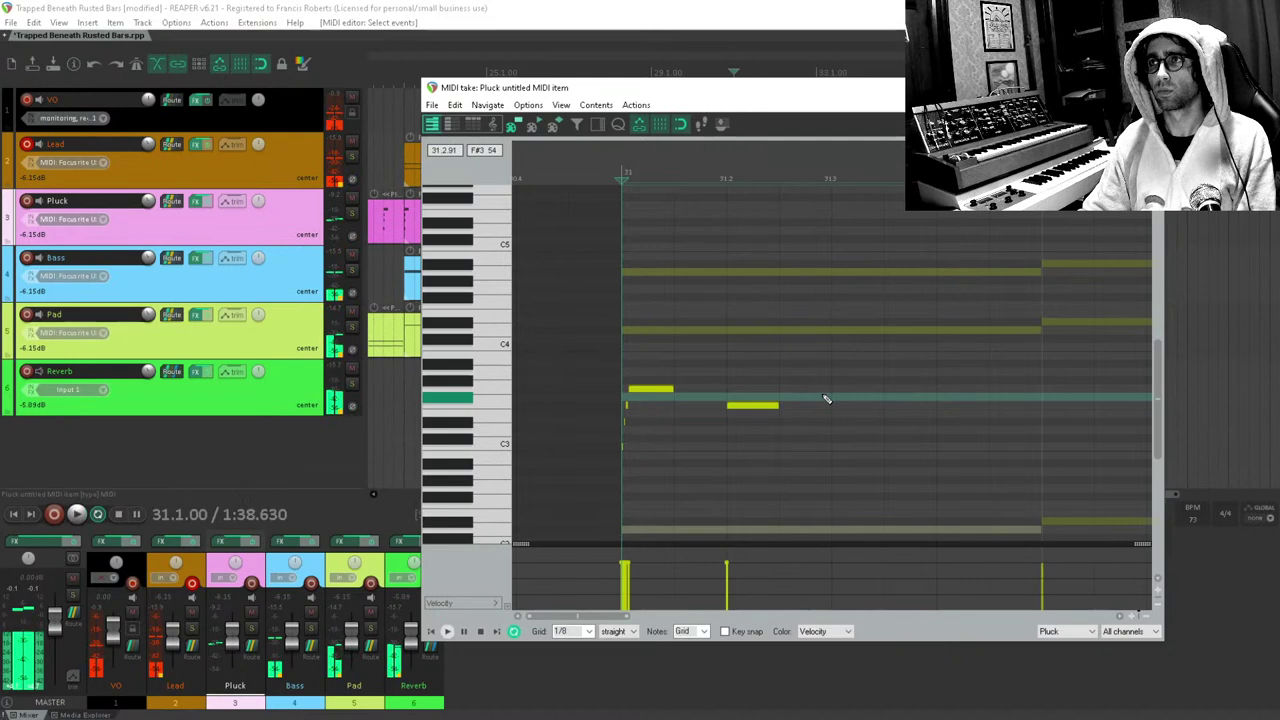
# Draw eighth notes G3 at beat 31.3 and A#3 at beat 31.4 in the Pluck part and play the phrase.
pyautogui.click(833, 389)
pyautogui.click(943, 366)
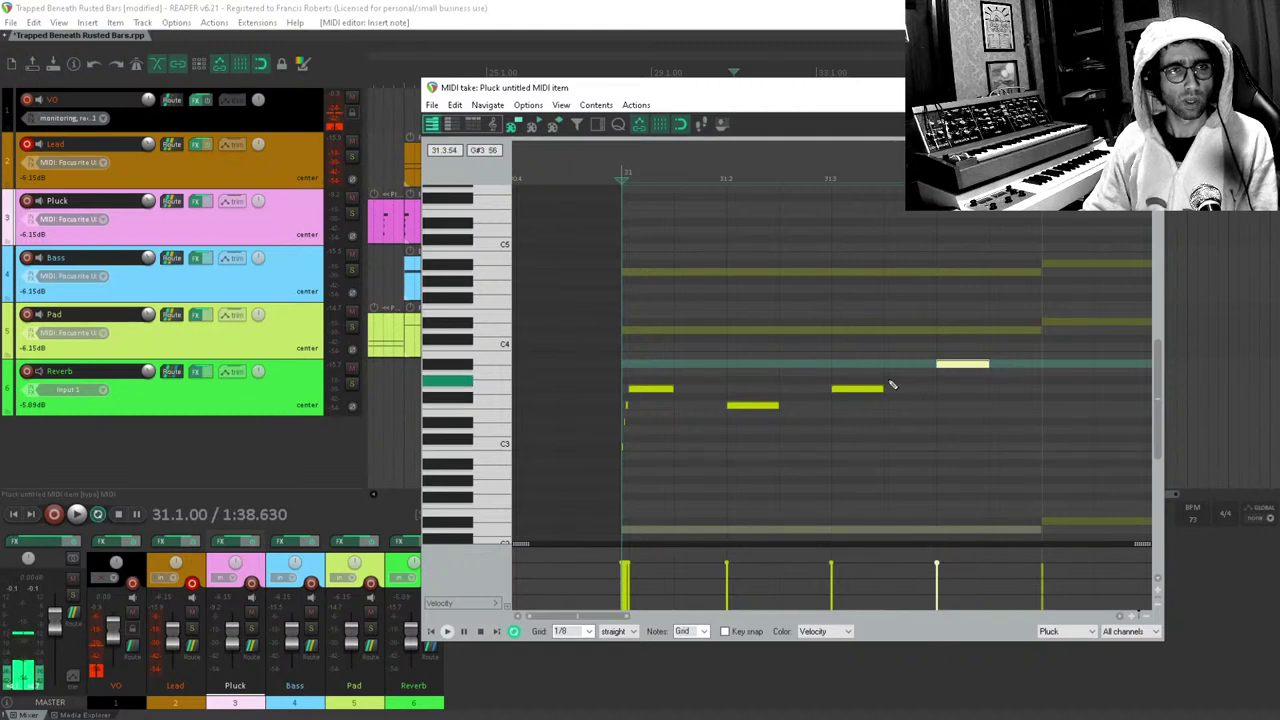
pyautogui.click(957, 403)
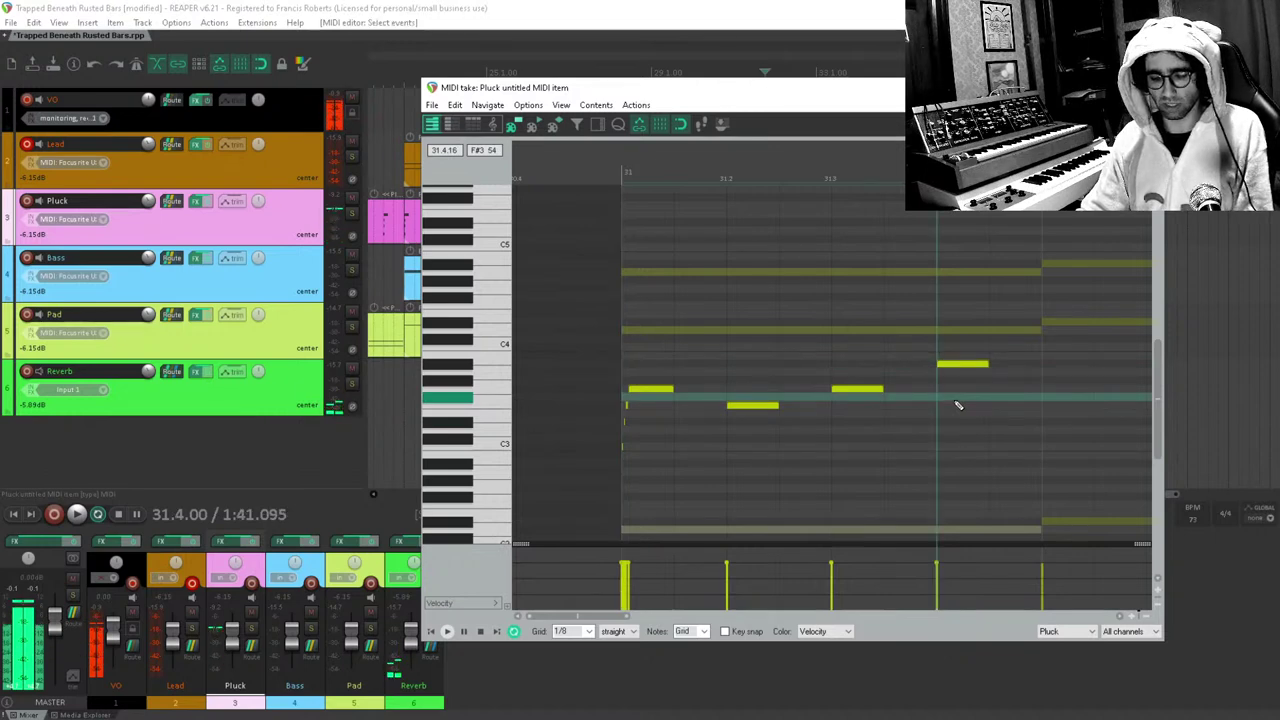
pyautogui.scroll(-2, 957, 405)
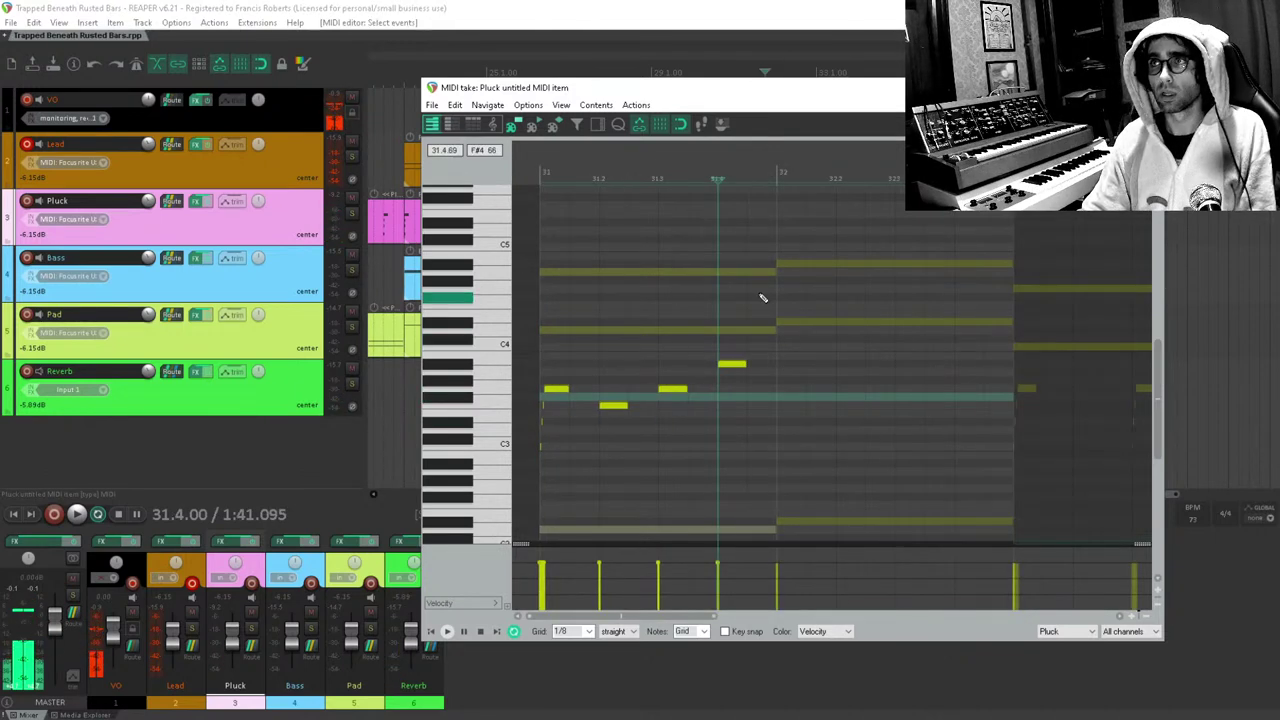
pyautogui.scroll(2, 762, 297)
pyautogui.moveTo(762, 297); pyautogui.dragTo(880, 280)
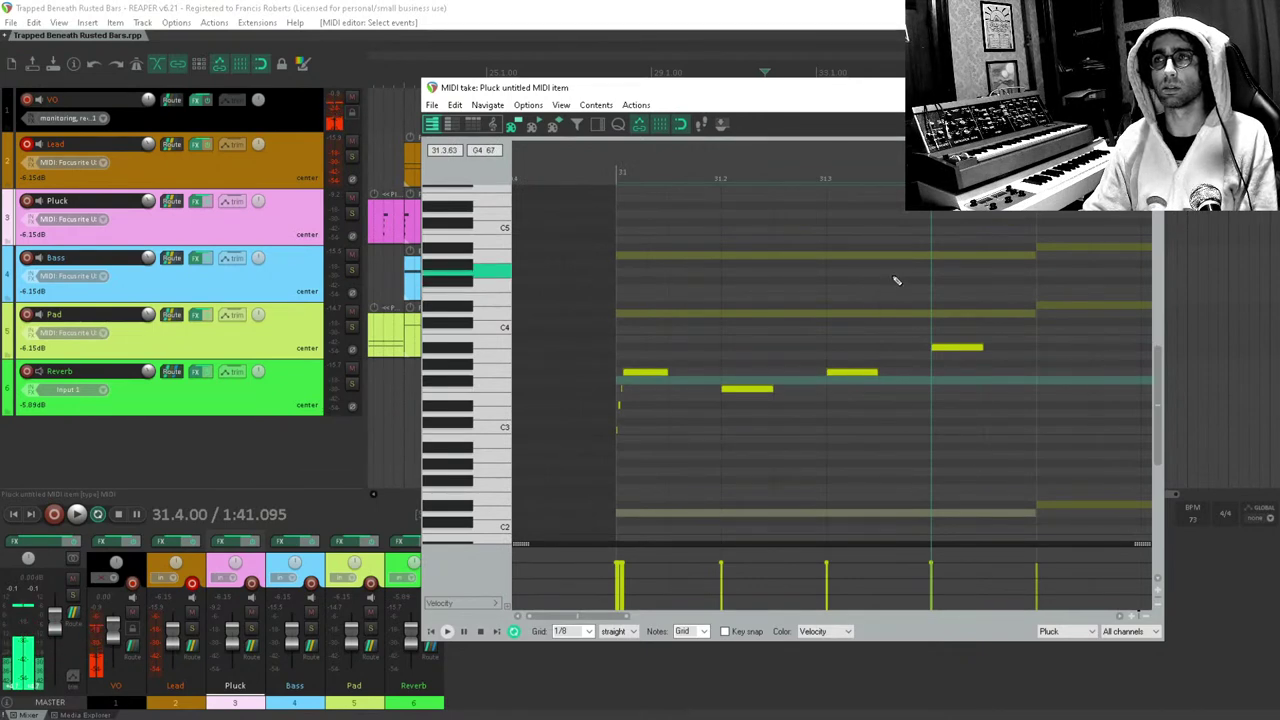
pyautogui.moveTo(951, 263); pyautogui.dragTo(920, 276)
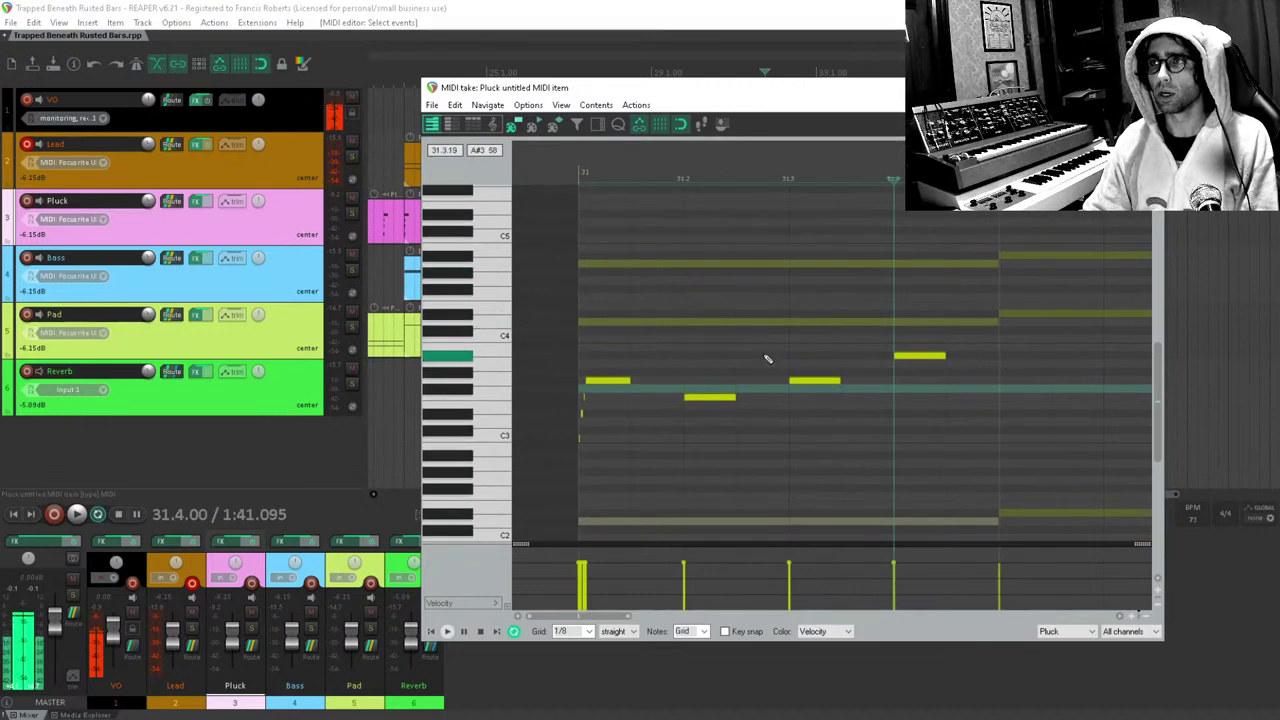
pyautogui.click(534, 337)
pyautogui.press('space')
pyautogui.moveTo(837, 306); pyautogui.dragTo(786, 343)
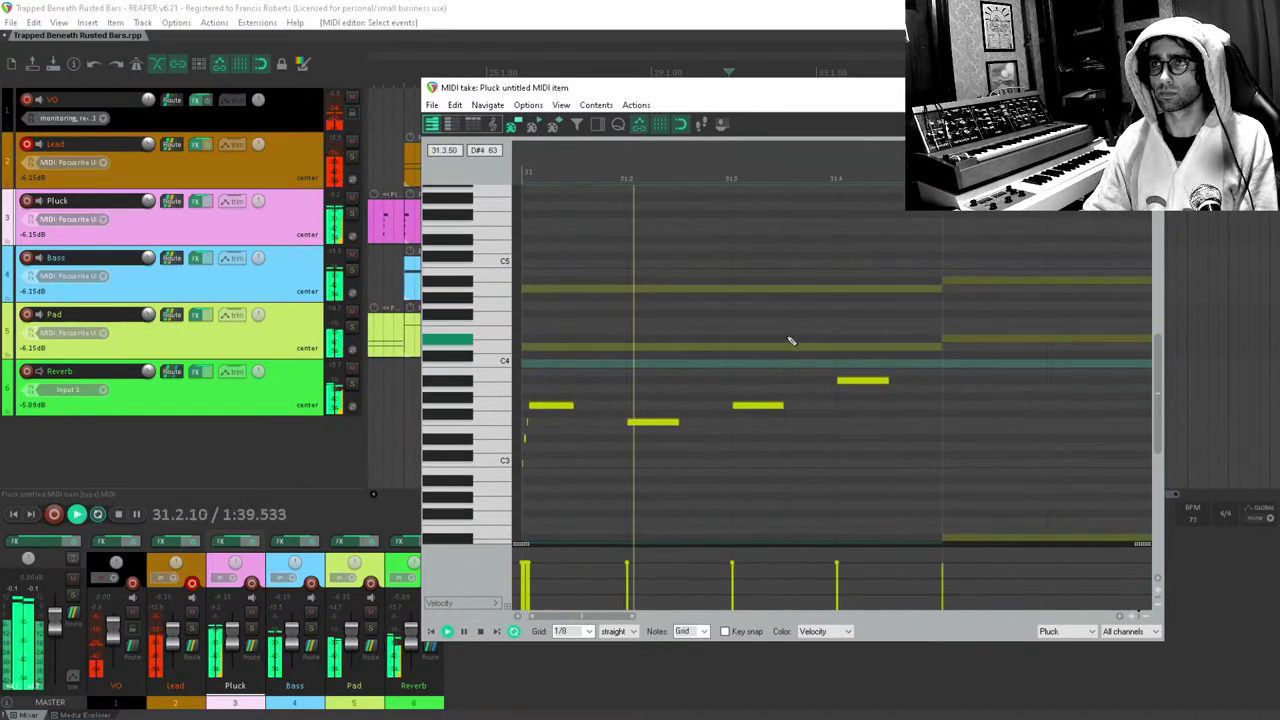
# Draw eighth notes A3 at 31.3.50 and D4 at 31.4.50 and play the Pluck phrase.
pyautogui.click(824, 389)
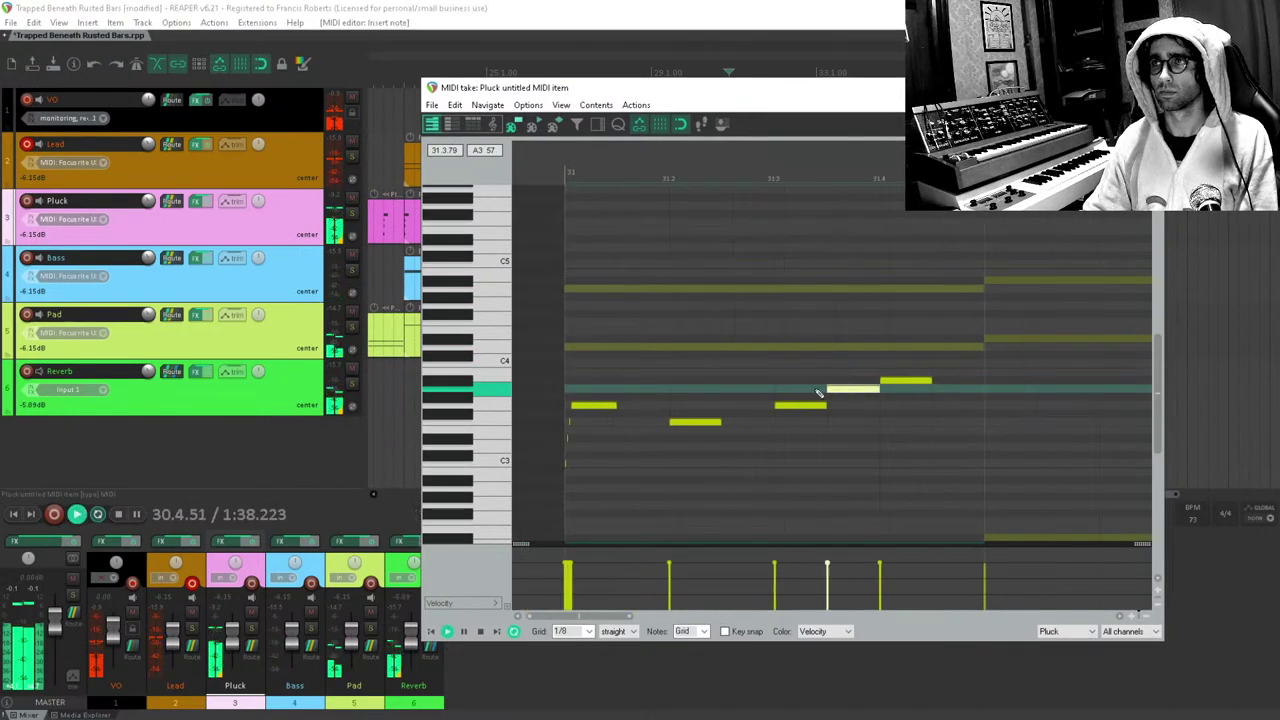
pyautogui.click(981, 358)
pyautogui.press('space')
pyautogui.press('Up')
pyautogui.press('space')
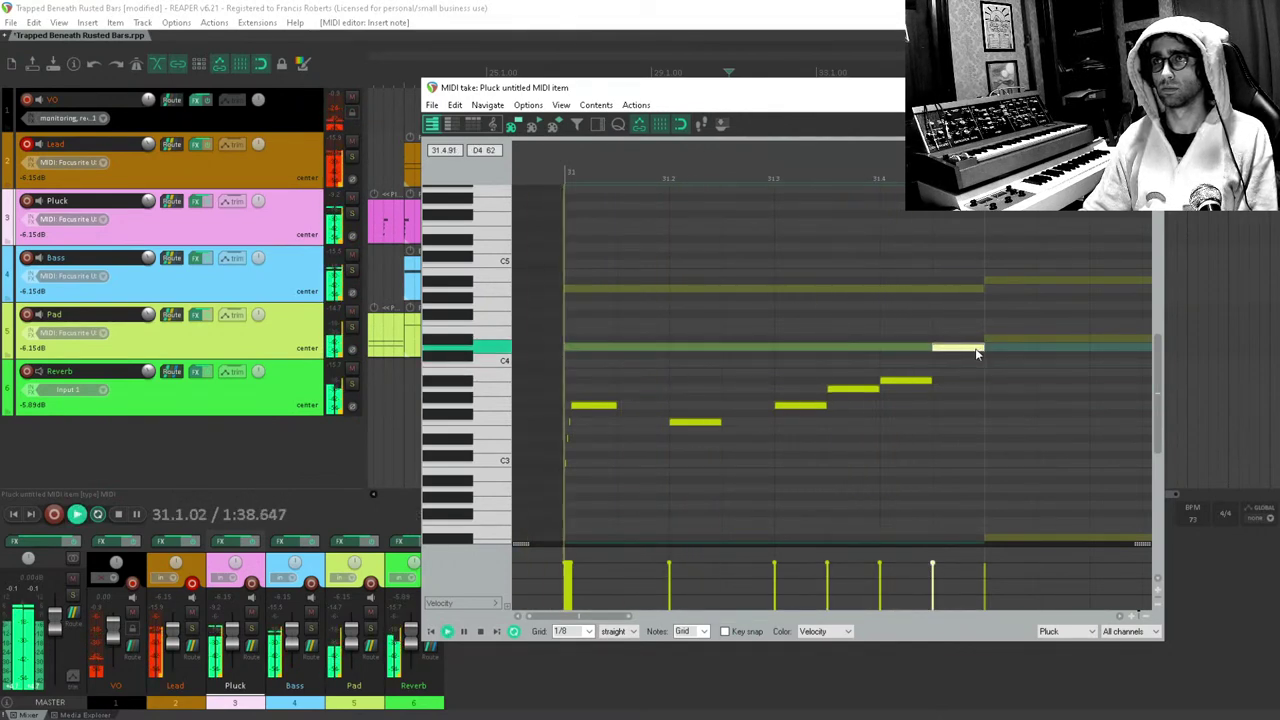
# Copy the opening strummed Pluck chord from bar 31 to the start of bar 32.
pyautogui.moveTo(1041, 389); pyautogui.dragTo(877, 420)
pyautogui.press('space')
pyautogui.click(852, 415)
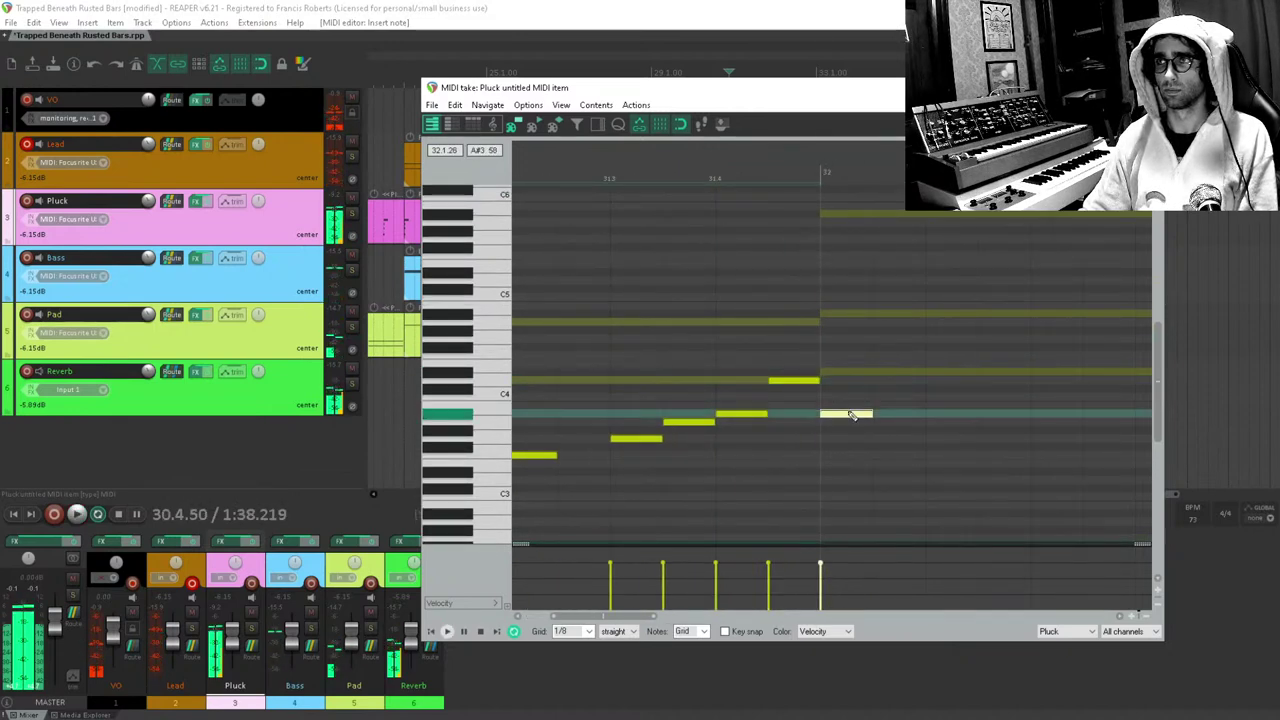
pyautogui.moveTo(724, 400); pyautogui.dragTo(847, 374)
pyautogui.moveTo(671, 390); pyautogui.dragTo(731, 383)
pyautogui.moveTo(646, 389); pyautogui.dragTo(587, 472)
pyautogui.click(1068, 405)
pyautogui.moveTo(1066, 405); pyautogui.dragTo(951, 426)
pyautogui.scroll(1, 1038, 410)
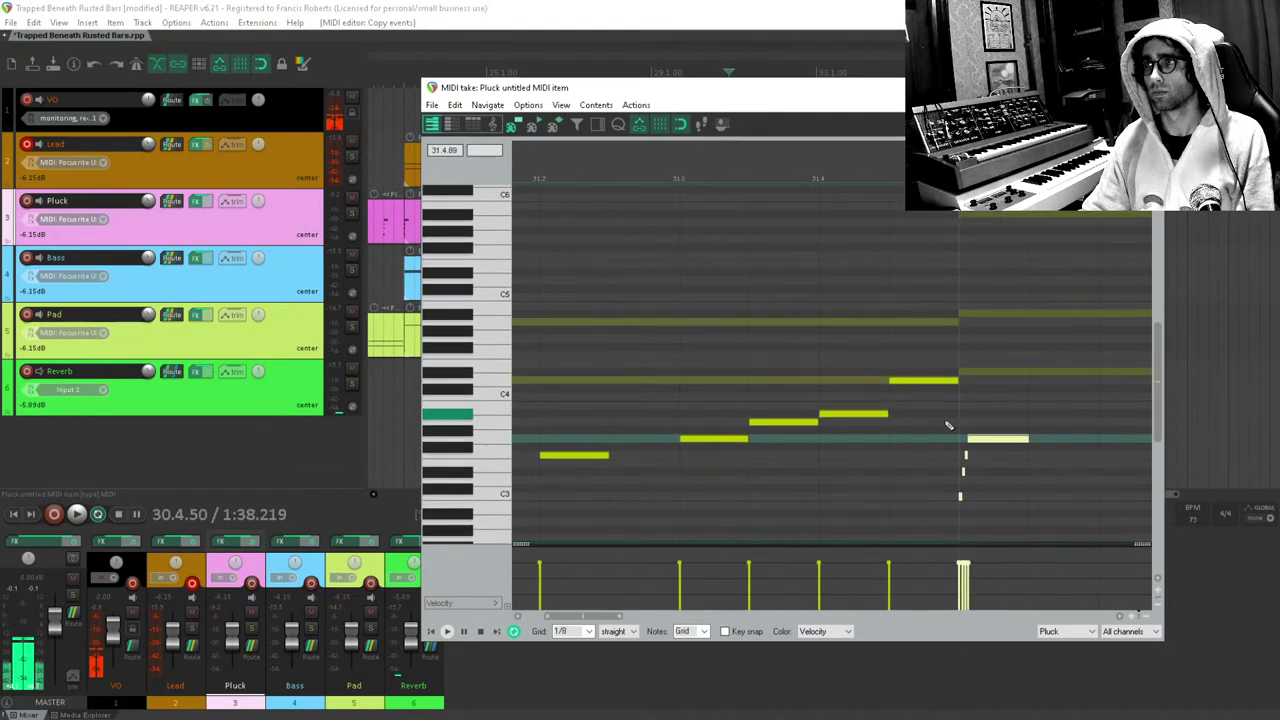
# Add an eighth-note A#3 above the strummed chord at the start of bar 32 and play the transition.
pyautogui.click(1013, 381)
pyautogui.moveTo(1015, 381); pyautogui.dragTo(920, 431)
pyautogui.click(917, 471)
pyautogui.press('space')
pyautogui.press('space')
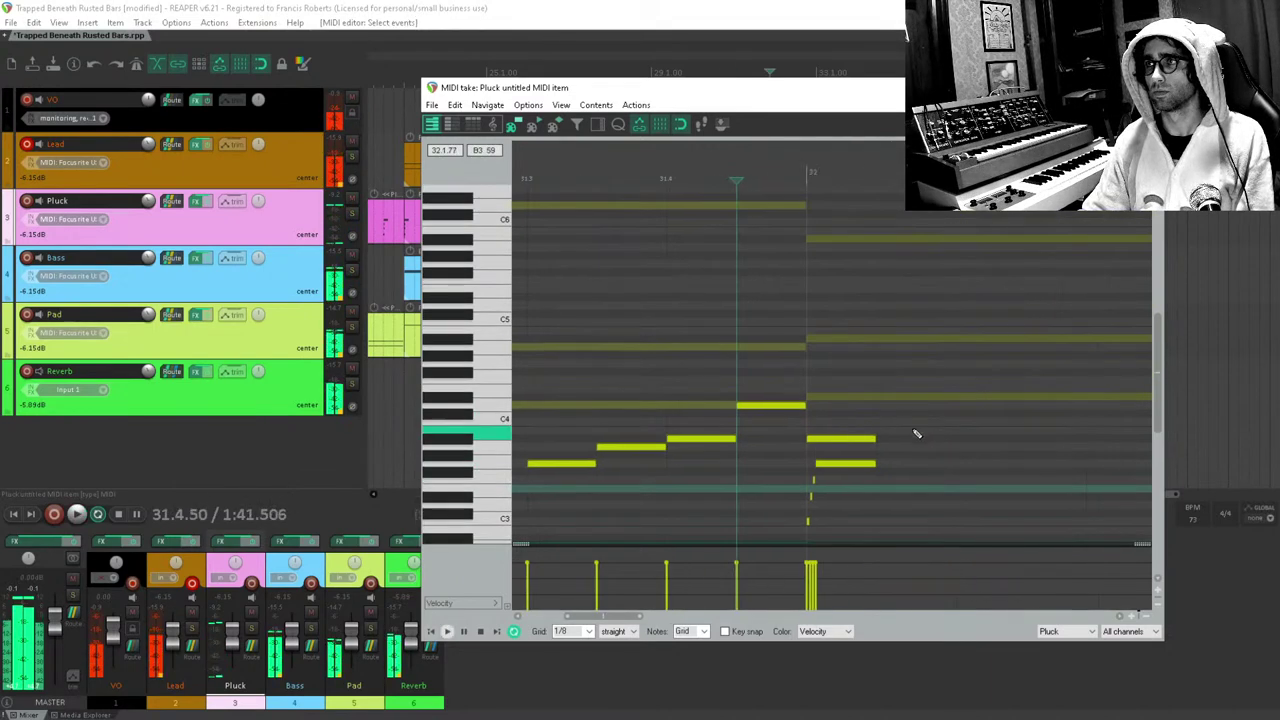
# Draw eighth notes A3 at beat 32.2 and A#3 at beat 32.3 in the Pluck part.
pyautogui.click(865, 441)
pyautogui.click(910, 450)
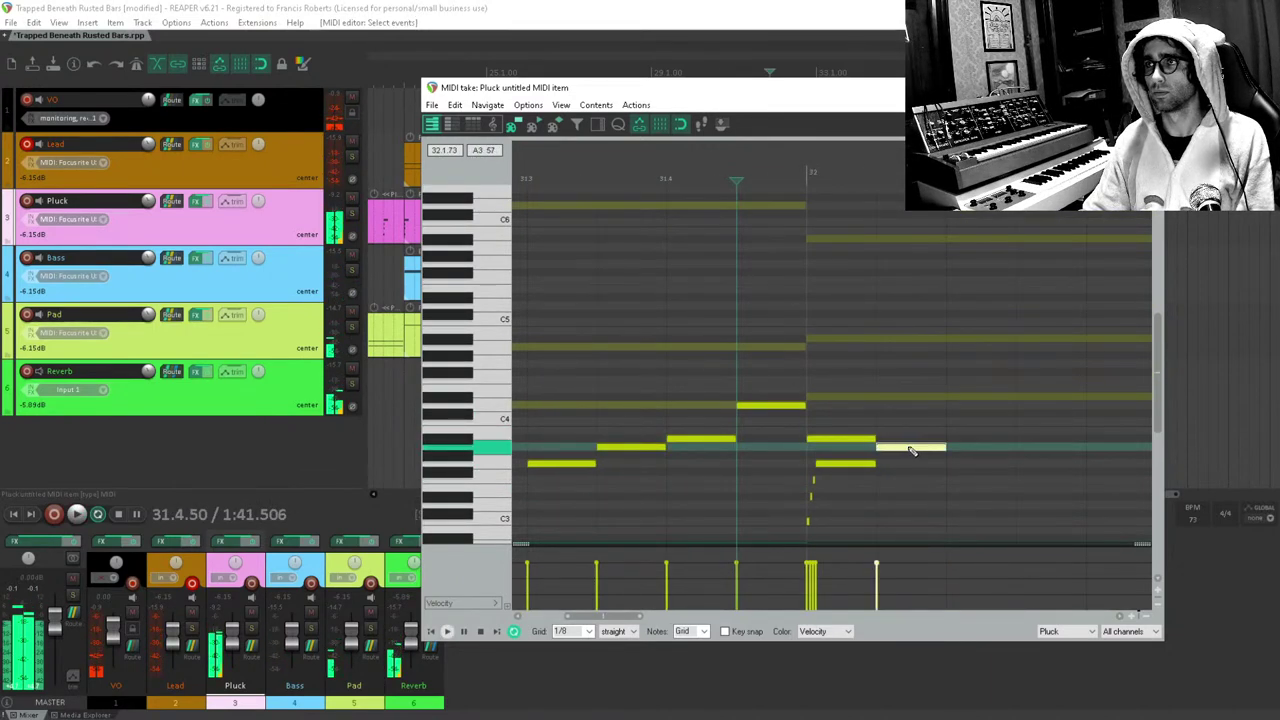
pyautogui.moveTo(909, 451); pyautogui.dragTo(980, 449)
pyautogui.moveTo(1109, 450); pyautogui.dragTo(911, 491)
pyautogui.click(929, 482)
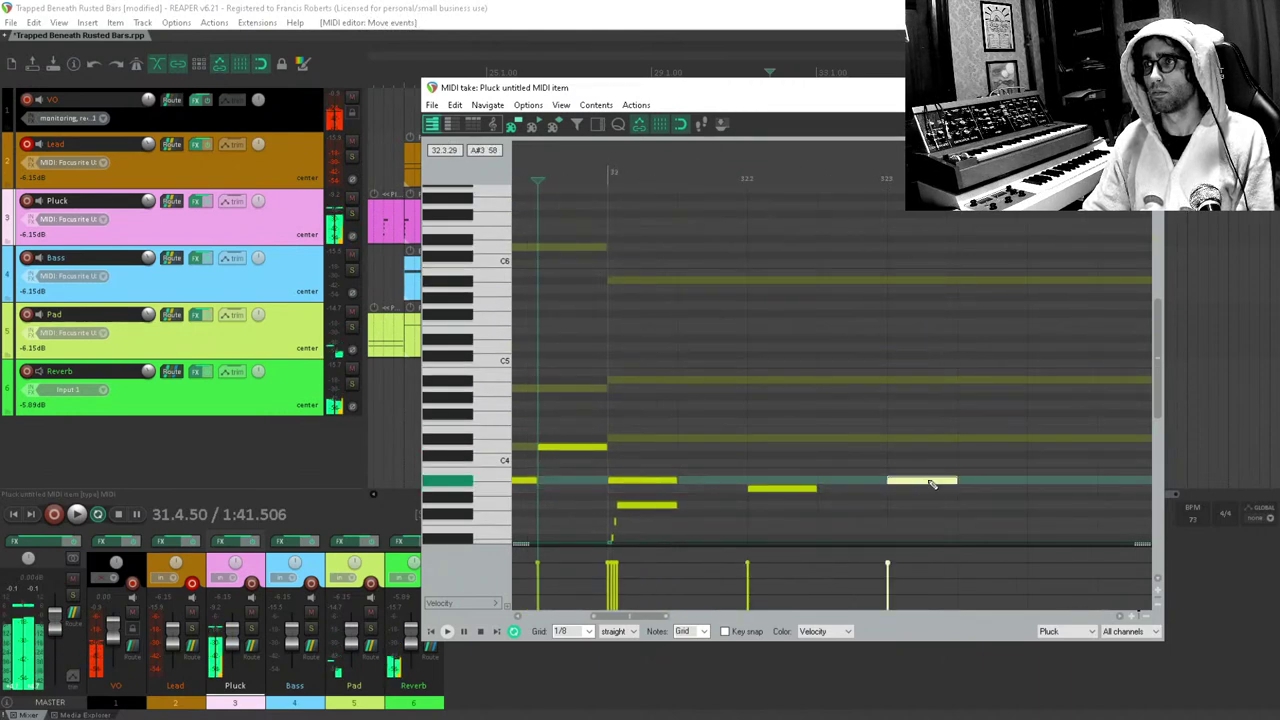
# Finish bar 32 with rising eighth notes C4 at 32.3.50, D4 at 32.4 and F4 at 32.4.50.
pyautogui.click(999, 464)
pyautogui.click(1069, 448)
pyautogui.scroll(-2, 1030, 460)
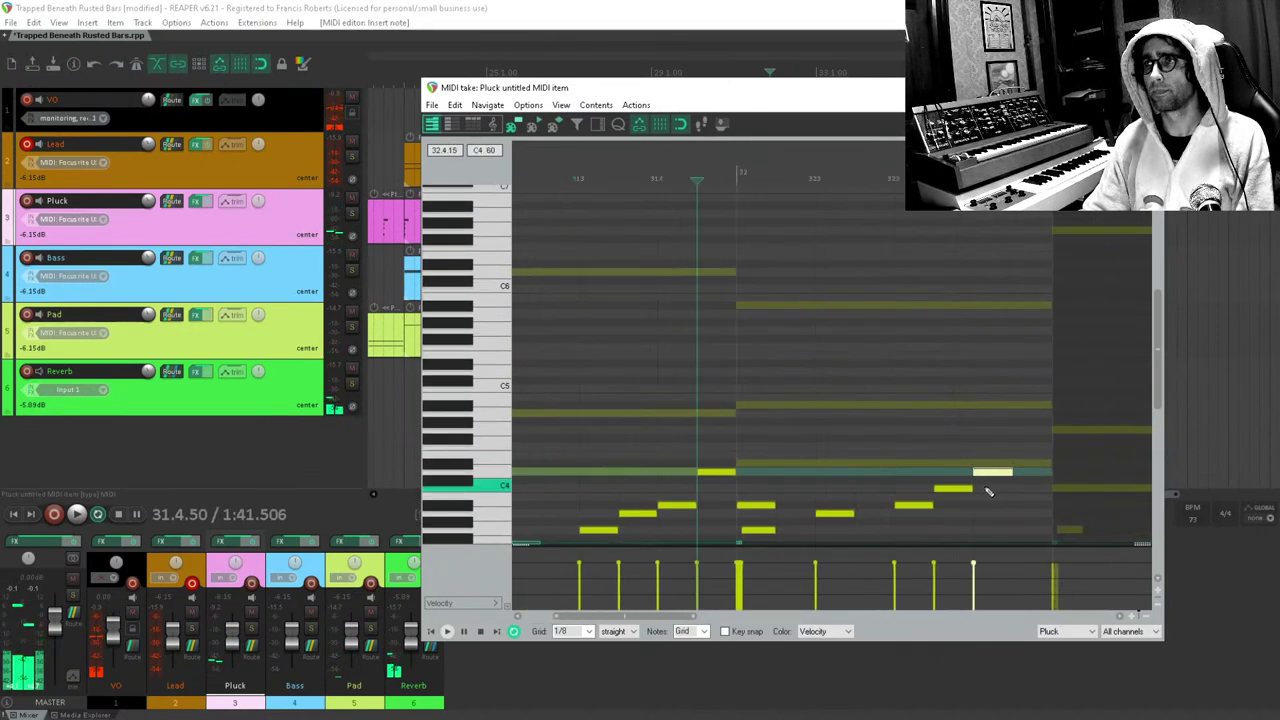
pyautogui.click(1033, 453)
pyautogui.scroll(-2, 1033, 453)
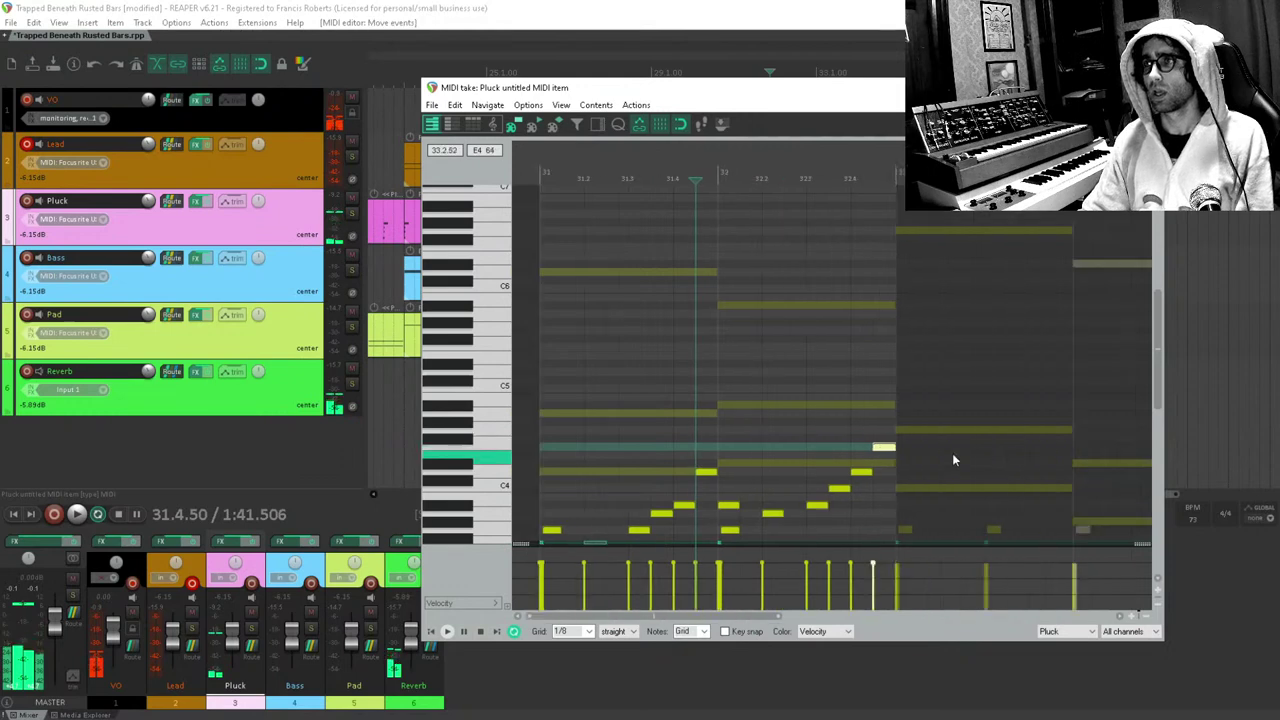
# Close the MIDI editor, save the project and play the arrangement from the middle of bar 28.
pyautogui.press('Escape')
pyautogui.hotkey('ctrl', 's')
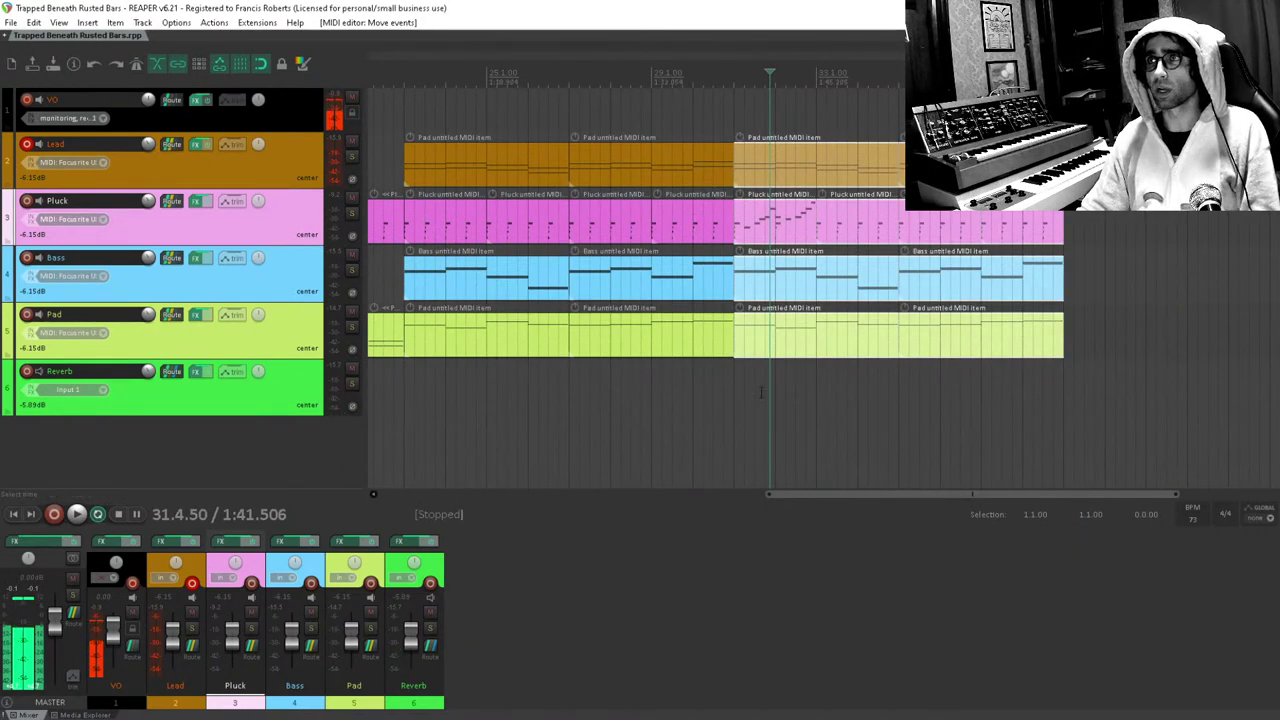
pyautogui.click(630, 392)
pyautogui.press('space')
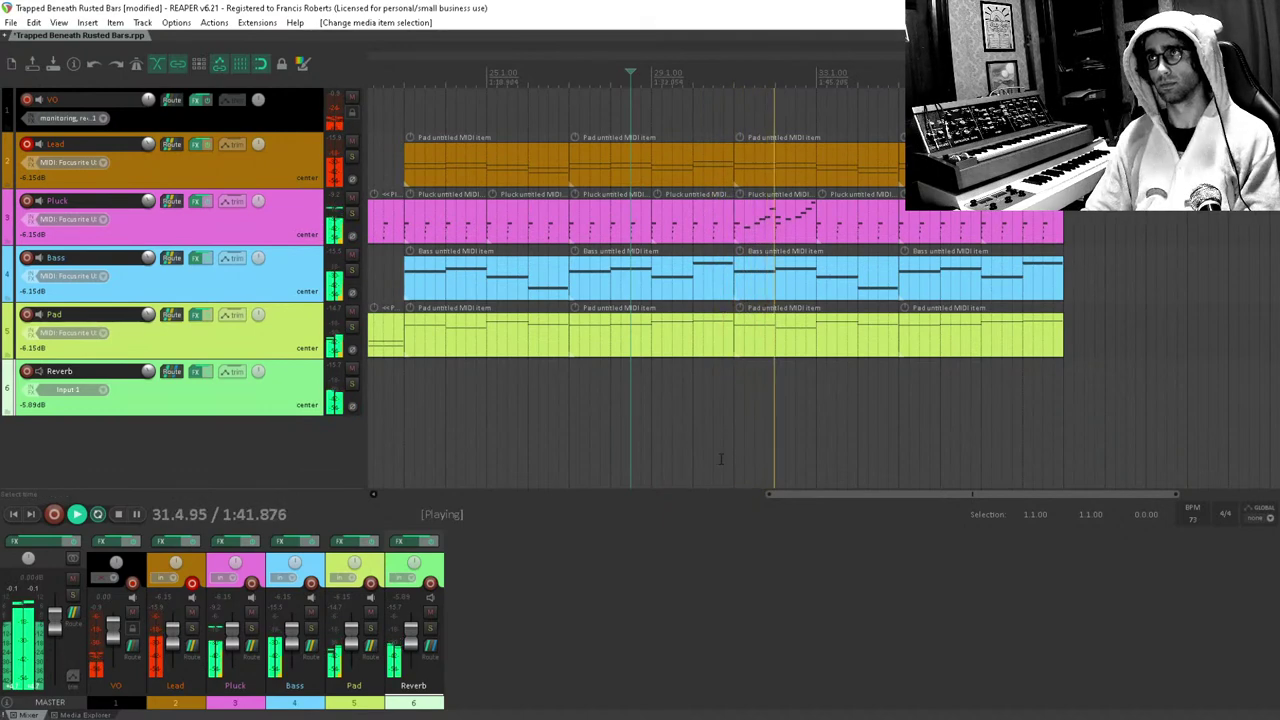
# Open the Pluck item at bar 33 and draw eighth notes D#4 at 33.1 and D4 at 33.2.
pyautogui.scroll(4, 800, 292)
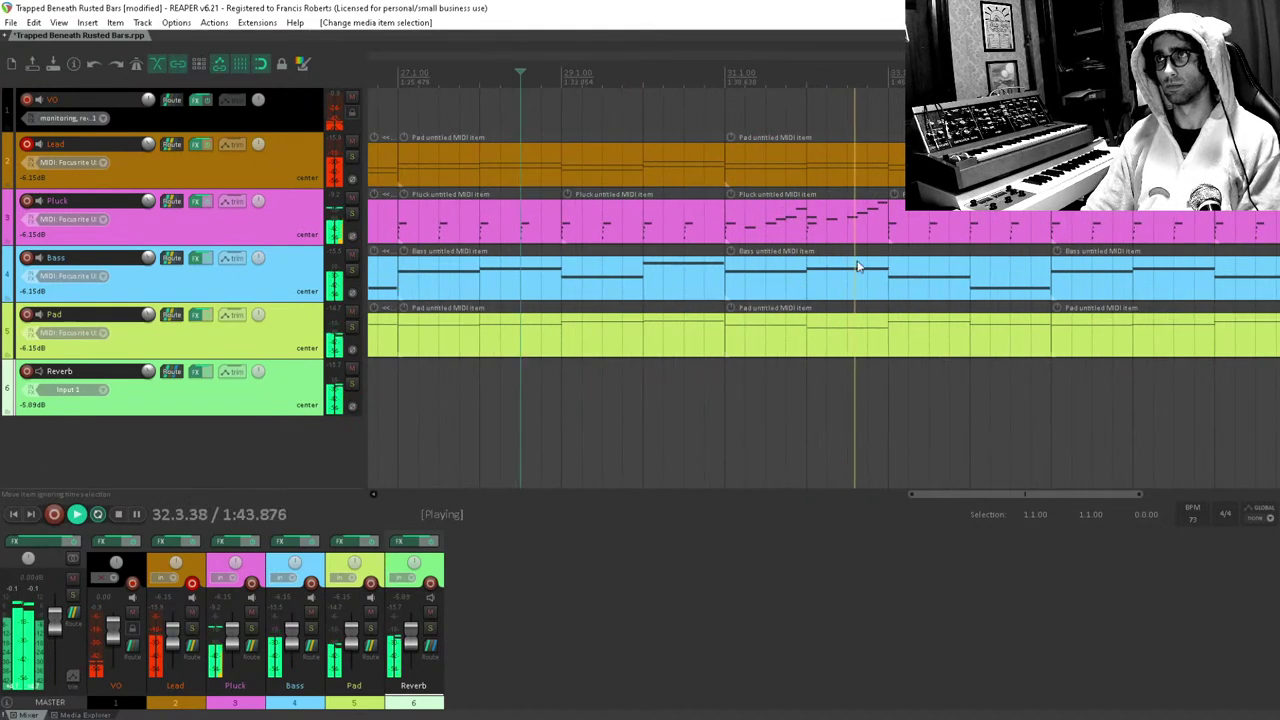
pyautogui.doubleClick(860, 222)
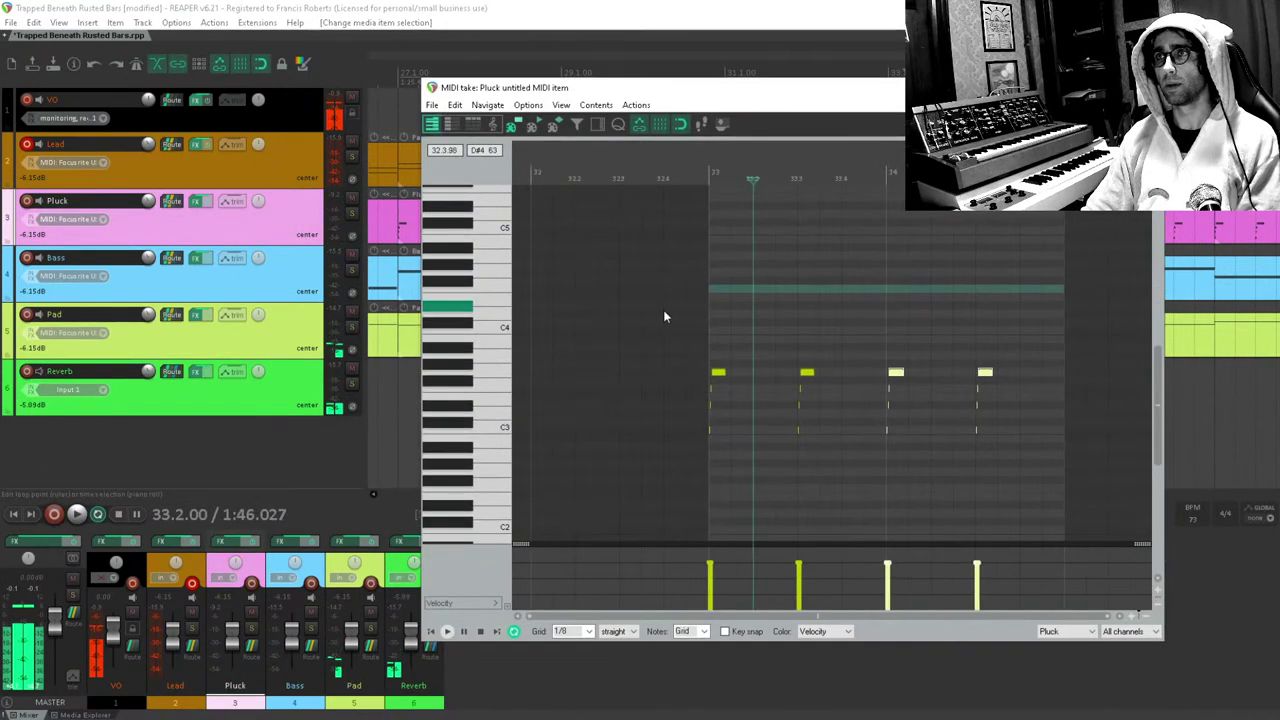
pyautogui.click(718, 308)
pyautogui.scroll(2, 698, 328)
pyautogui.press('space')
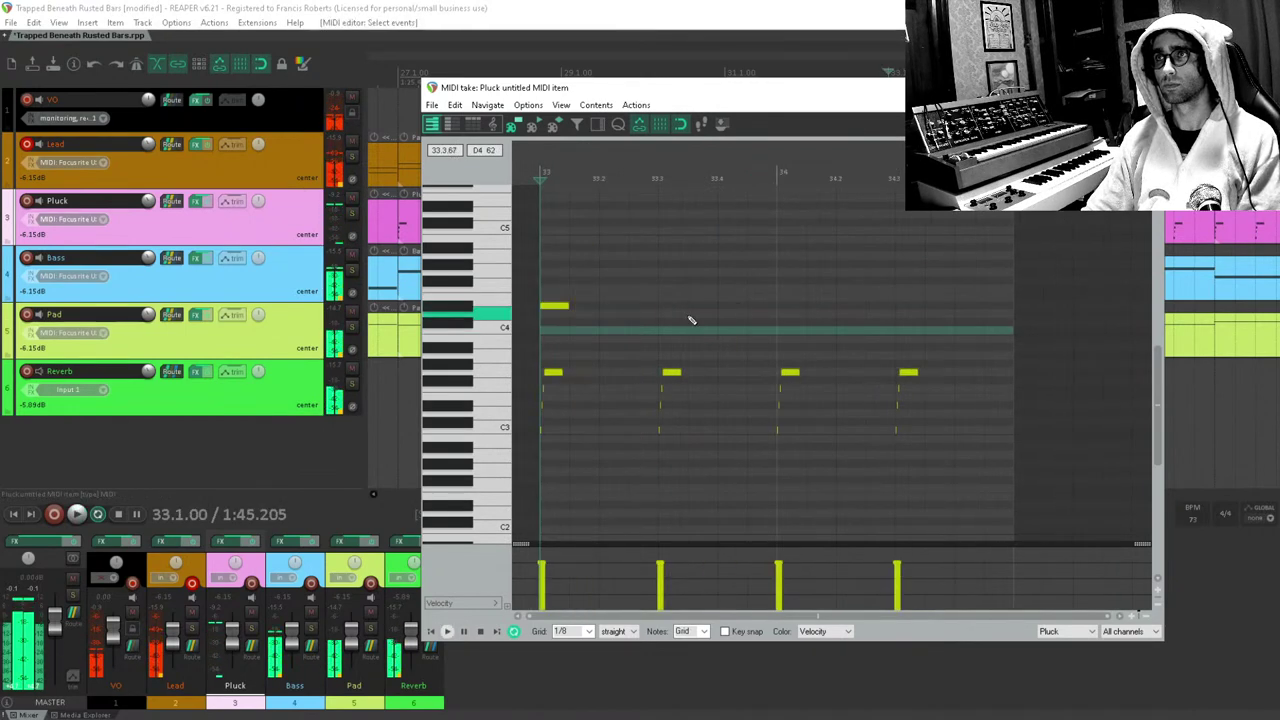
pyautogui.moveTo(630, 324); pyautogui.dragTo(653, 333)
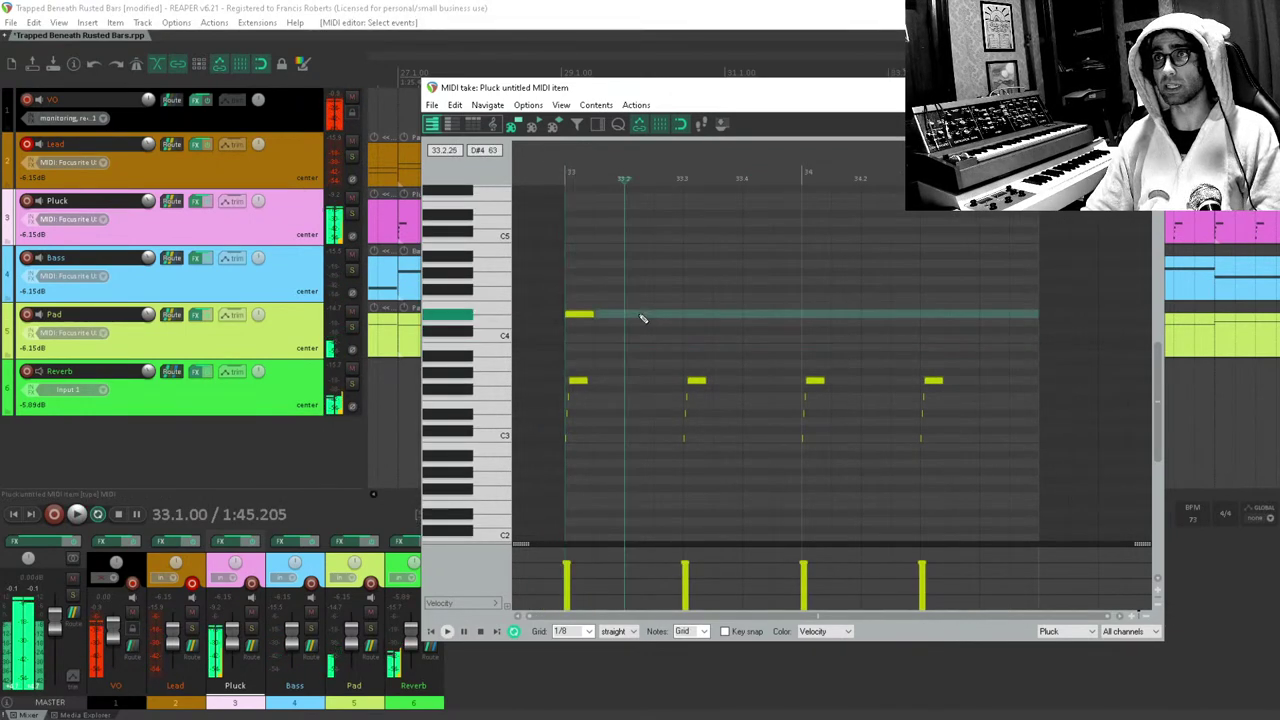
pyautogui.scroll(2, 640, 314)
pyautogui.click(752, 321)
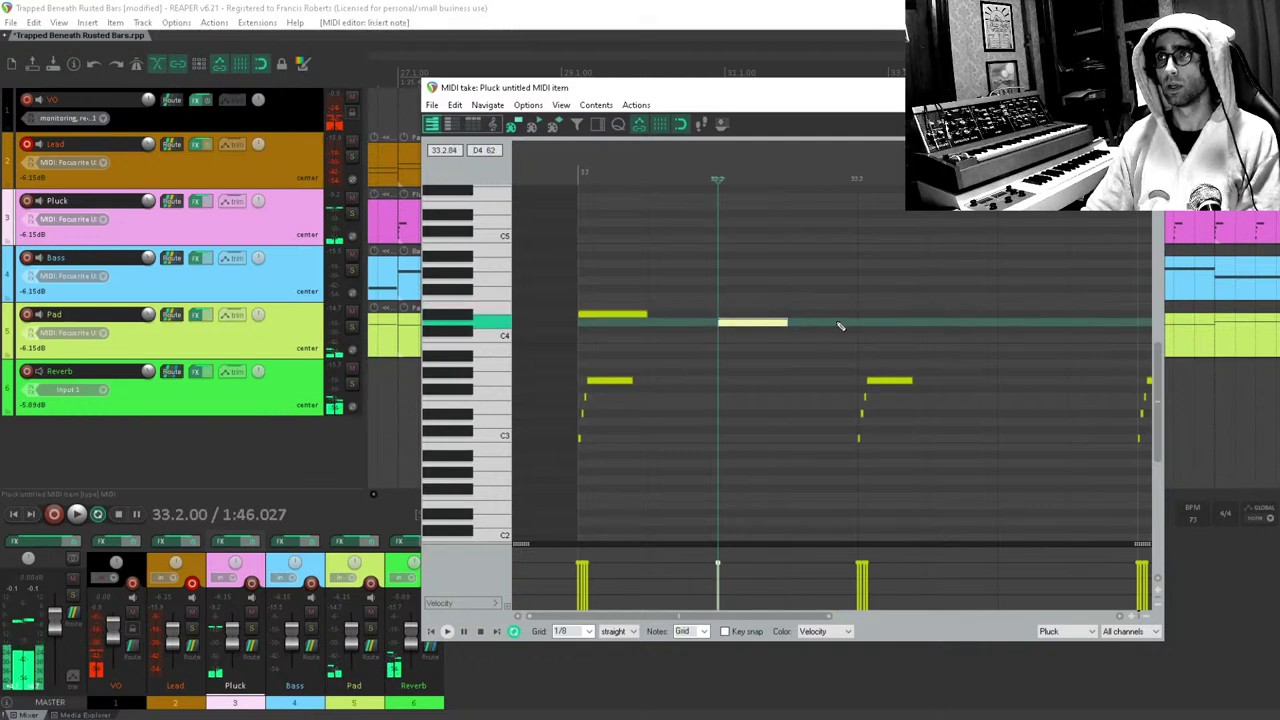
# Continue the Pluck melody with eighth notes D#4 at 33.3, F4 at 33.3.50, G4 at 33.4, A#4 at 33.4.50 and G#4 at 34.1.
pyautogui.click(890, 314)
pyautogui.click(970, 298)
pyautogui.click(1024, 282)
pyautogui.moveTo(1043, 294); pyautogui.dragTo(971, 336)
pyautogui.click(1017, 290)
pyautogui.moveTo(1022, 291); pyautogui.dragTo(945, 375)
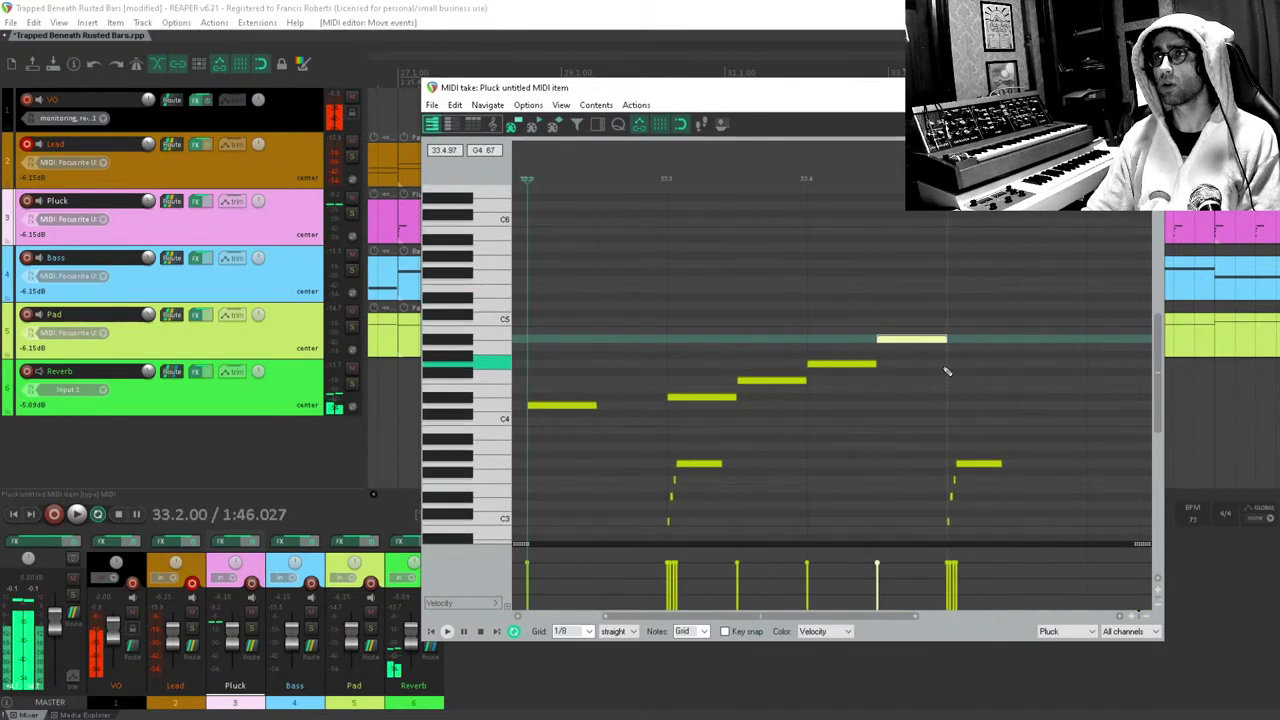
pyautogui.click(971, 356)
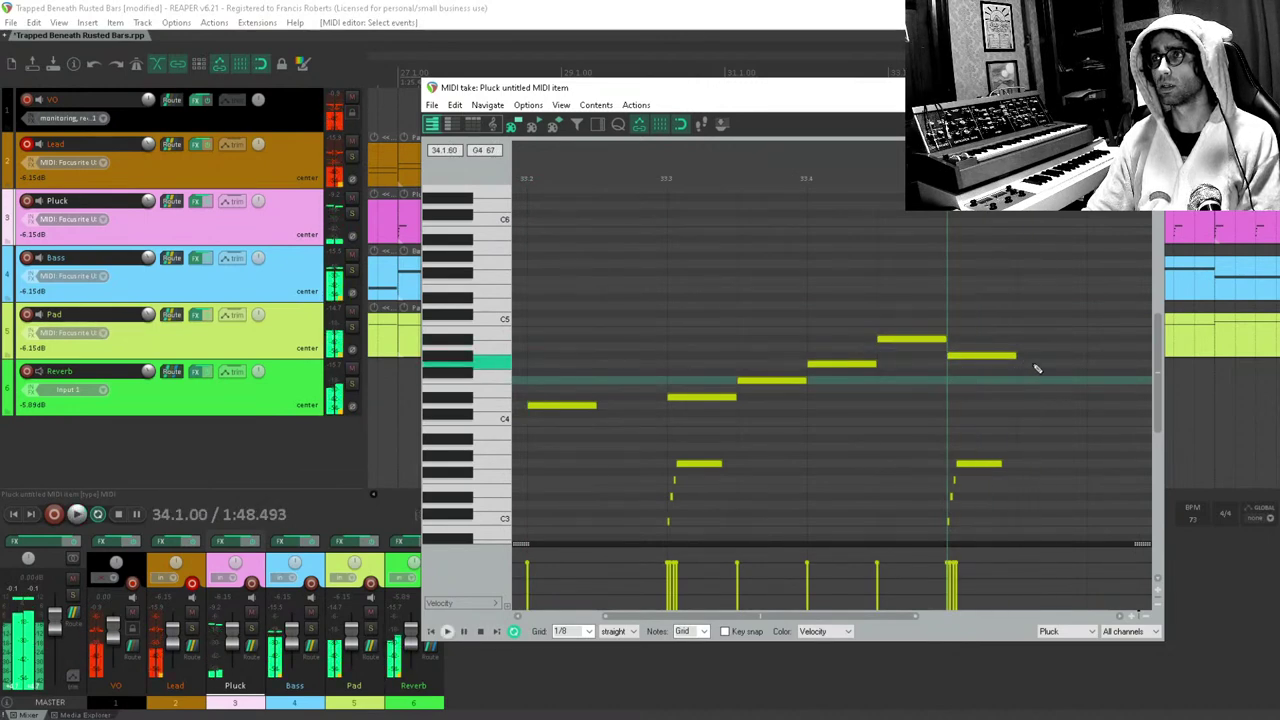
# Draw descending eighth notes G4 at 34.2, D#4 at 34.3 and D4 at 34.3.50.
pyautogui.click(942, 390)
pyautogui.moveTo(954, 394); pyautogui.dragTo(883, 477)
pyautogui.click(952, 480)
pyautogui.moveTo(1014, 477); pyautogui.dragTo(550, 441)
pyautogui.scroll(1, 968, 478)
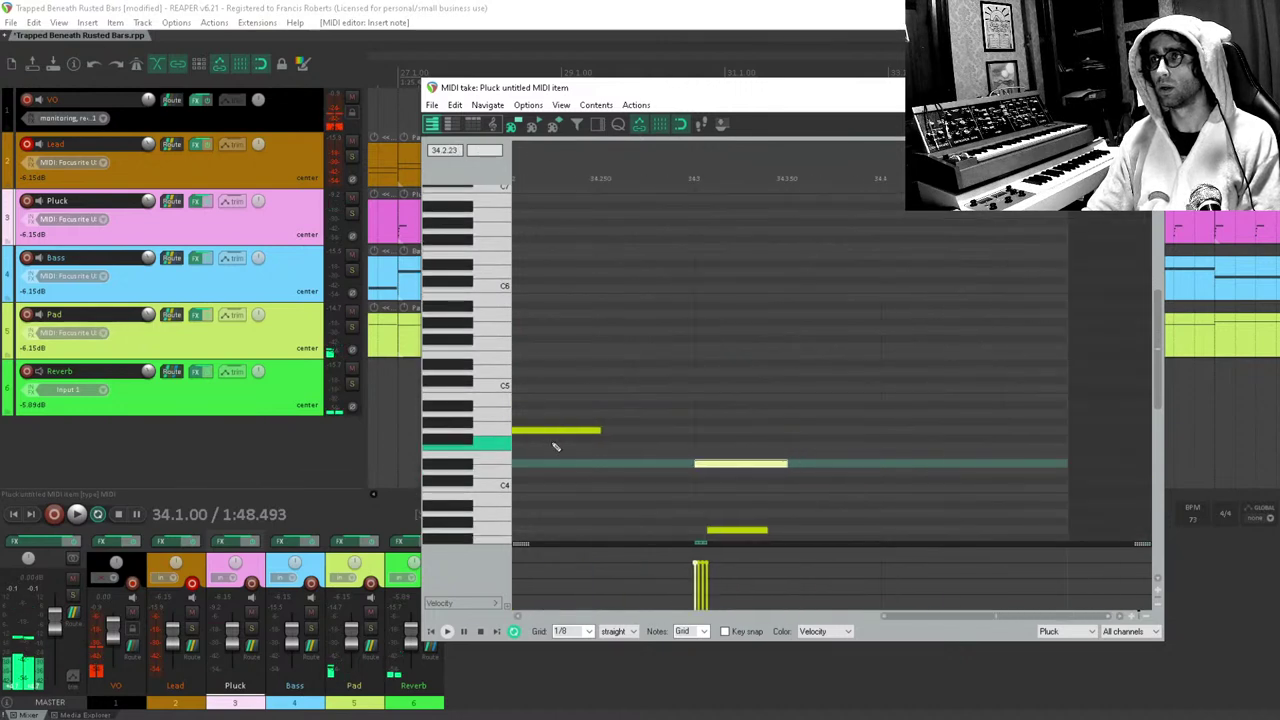
pyautogui.click(858, 472)
# Finish bar 34 with eighth notes A#3 at 34.4 and G3 at 34.4.50, and close the MIDI editor.
pyautogui.moveTo(858, 472); pyautogui.dragTo(542, 358)
pyautogui.hscroll(-4, 544, 361)
pyautogui.scroll(-2, 544, 361)
pyautogui.click(850, 356)
pyautogui.click(930, 381)
pyautogui.press('Escape')
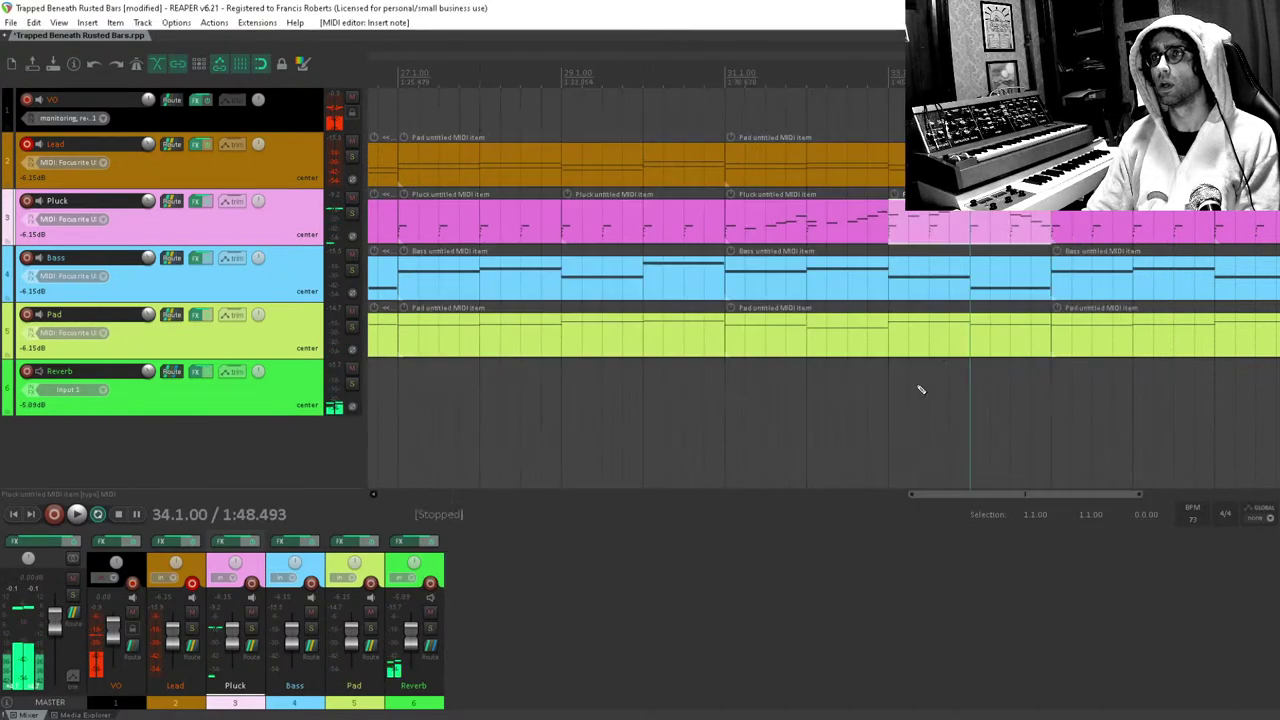
# Save the project and play the arrangement from bar 31 through the new Pluck melody.
pyautogui.scroll(-2, 795, 298)
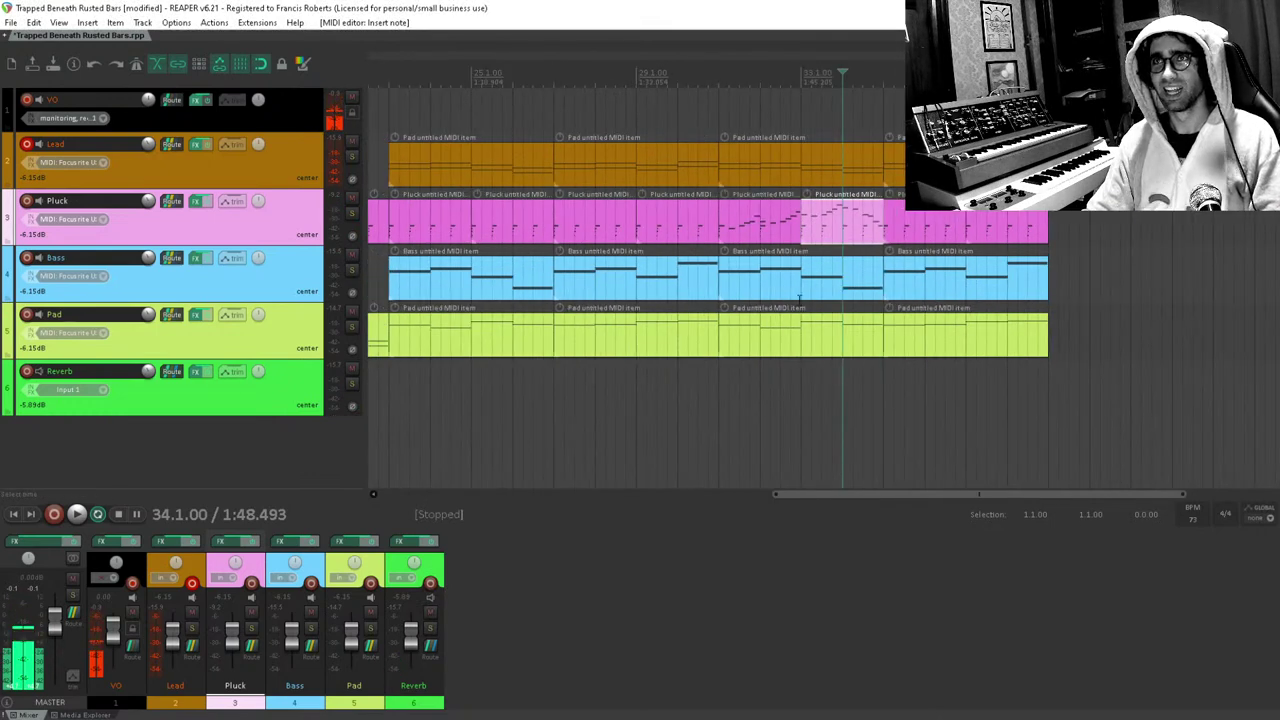
pyautogui.hotkey('ctrl', 's')
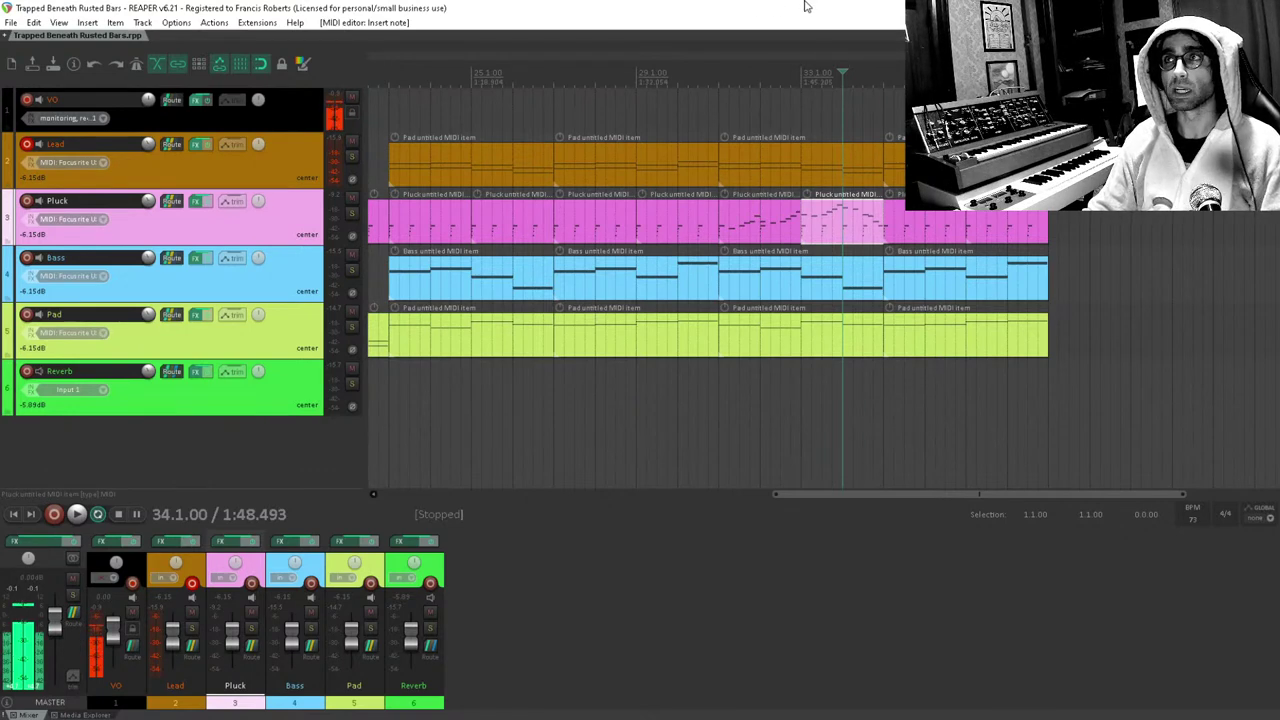
pyautogui.click(822, 230)
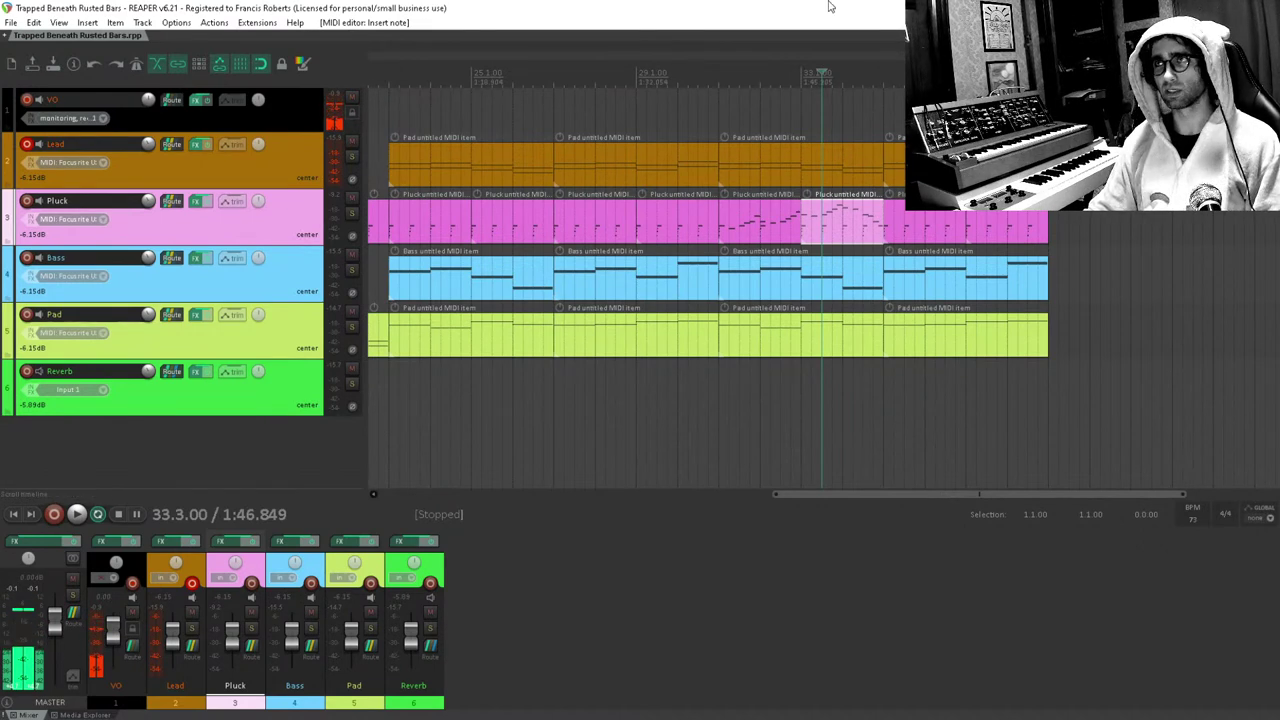
pyautogui.scroll(3, 822, 88)
pyautogui.click(791, 105)
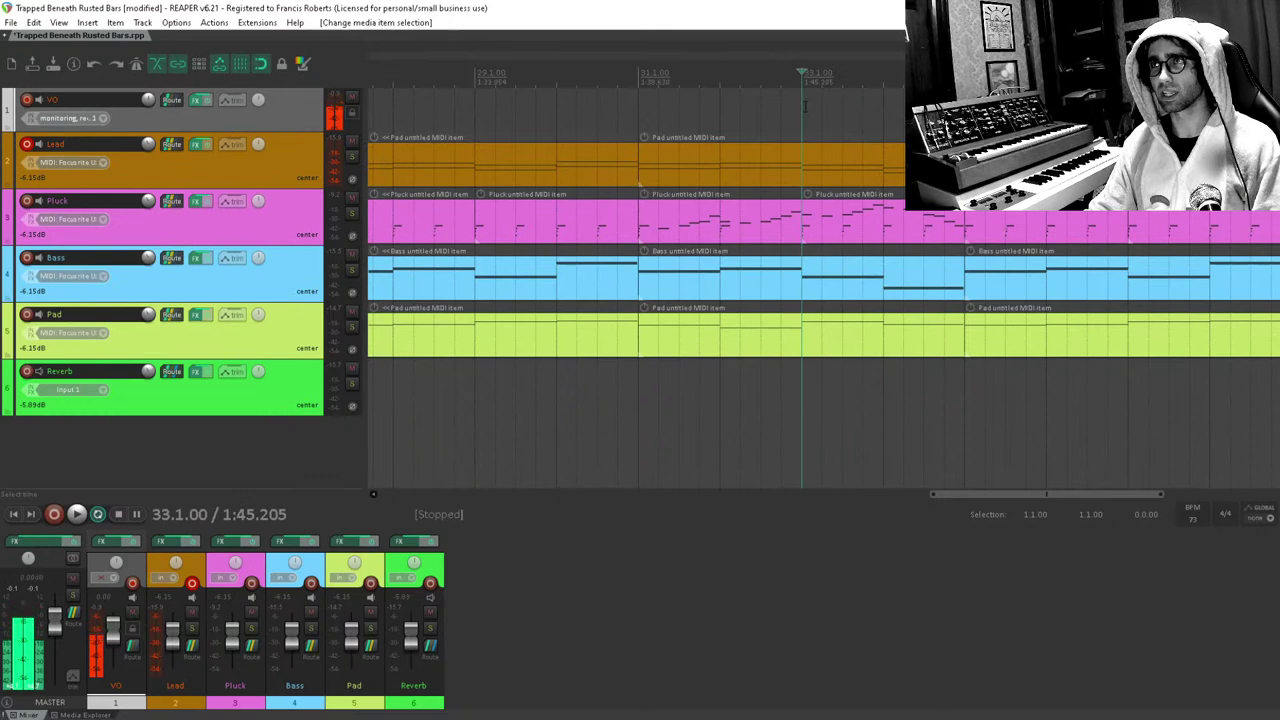
pyautogui.hscroll(-3, 893, 96)
pyautogui.click(906, 72)
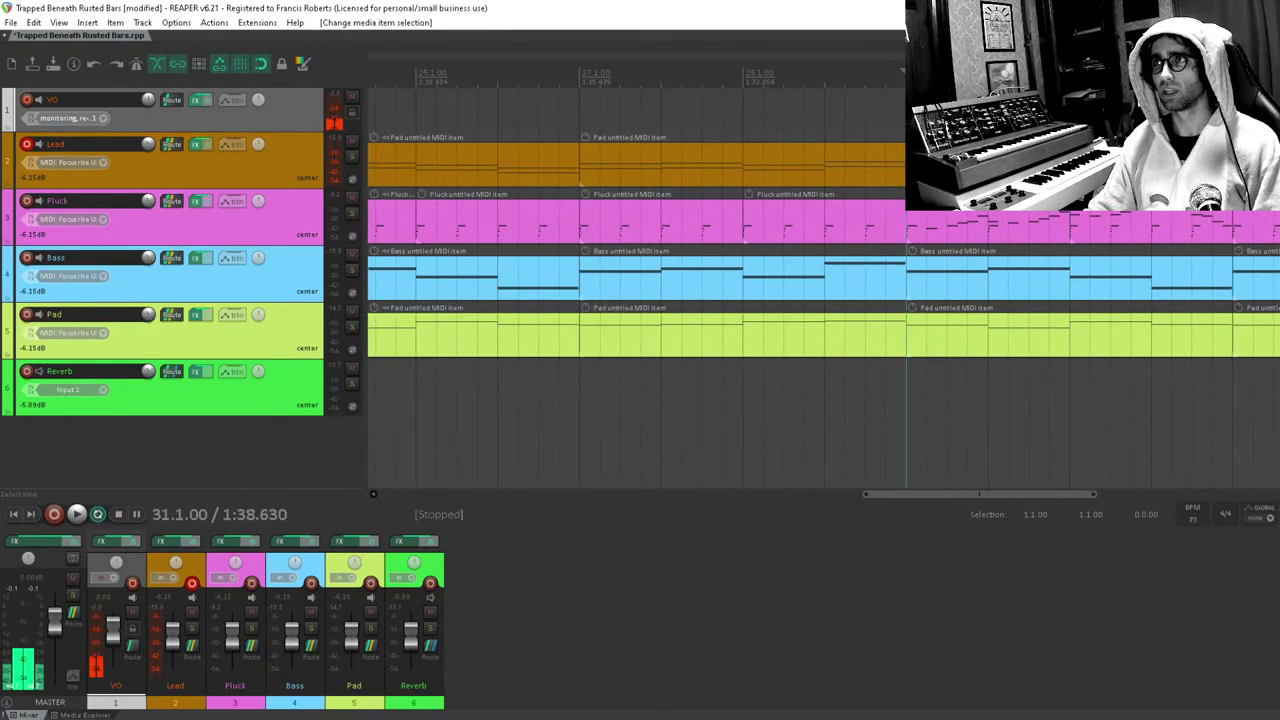
pyautogui.press('space')
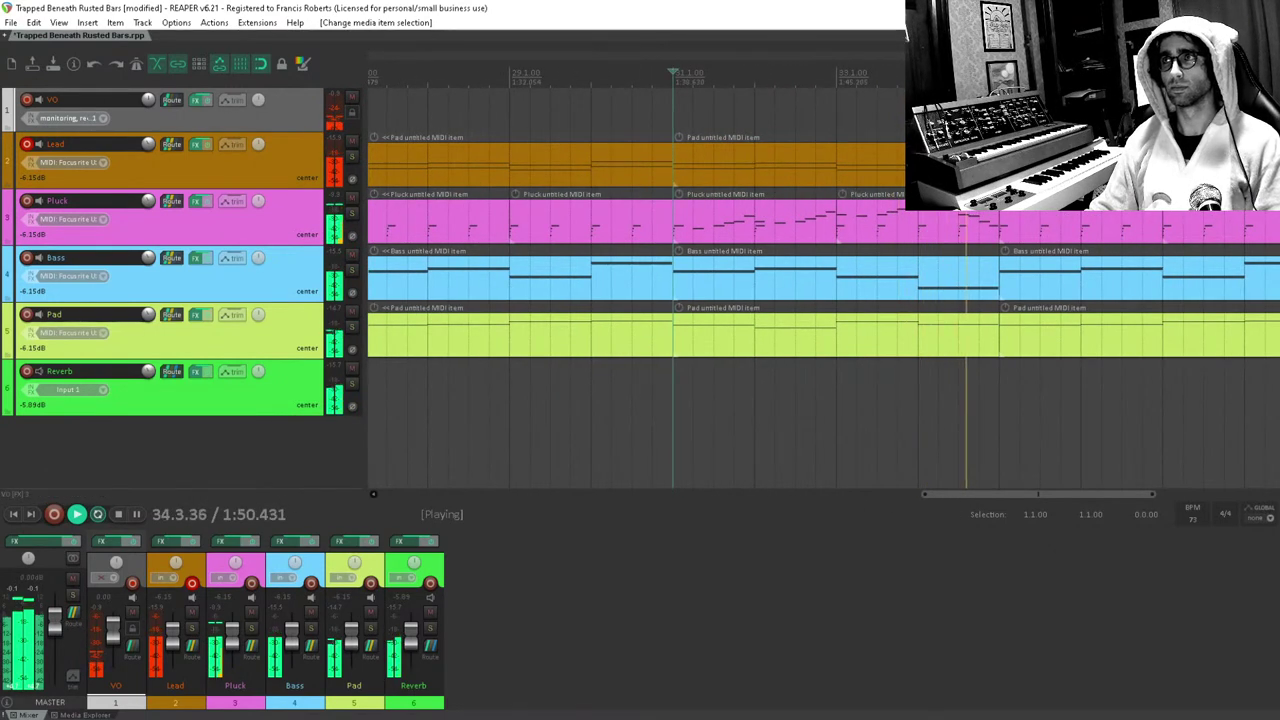
pyautogui.press('space')
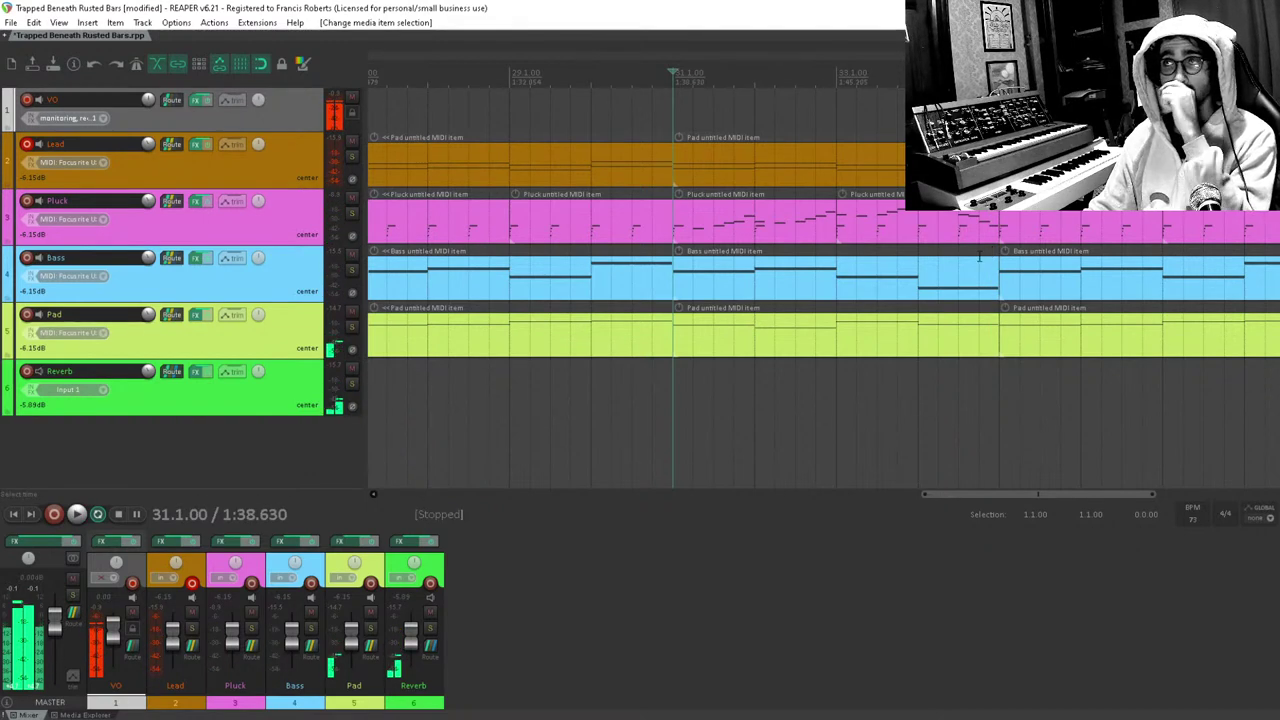
# Replace the plain Pluck items in bars 35 to 38 with a duplicate of the Pluck melody from bars 31 to 34.
pyautogui.scroll(-2, 990, 275)
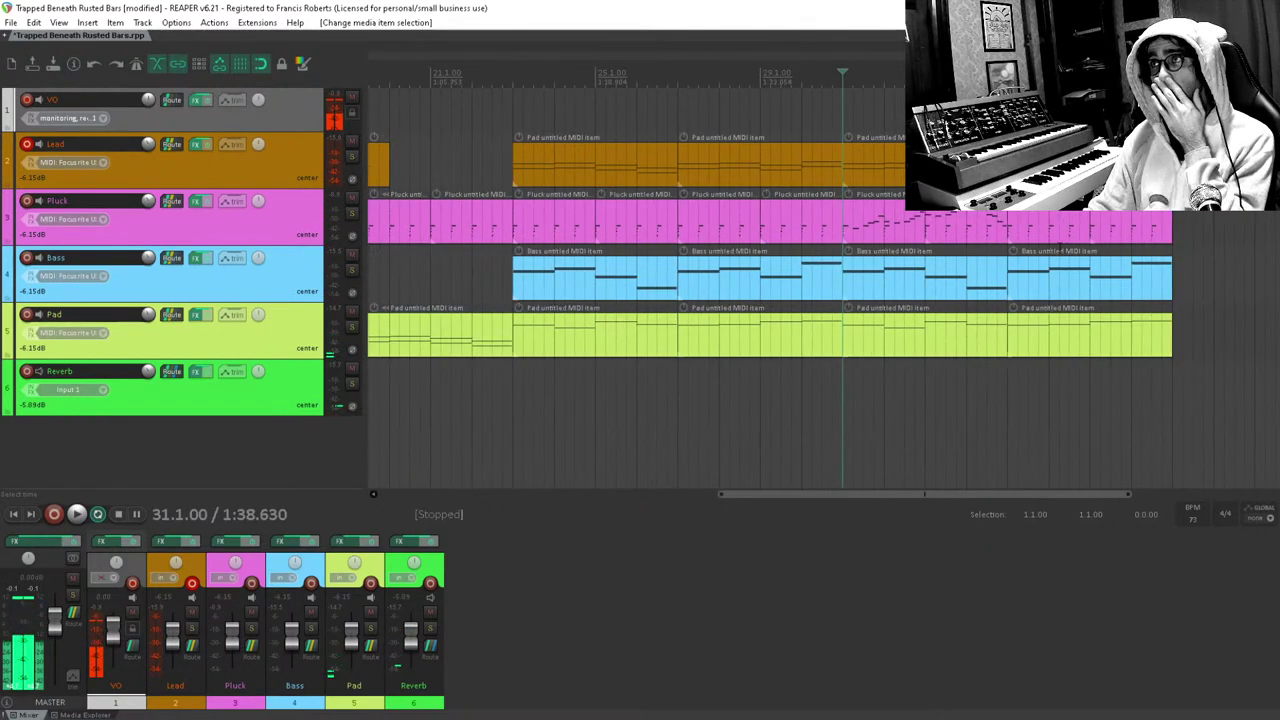
pyautogui.moveTo(1088, 232); pyautogui.dragTo(1068, 240)
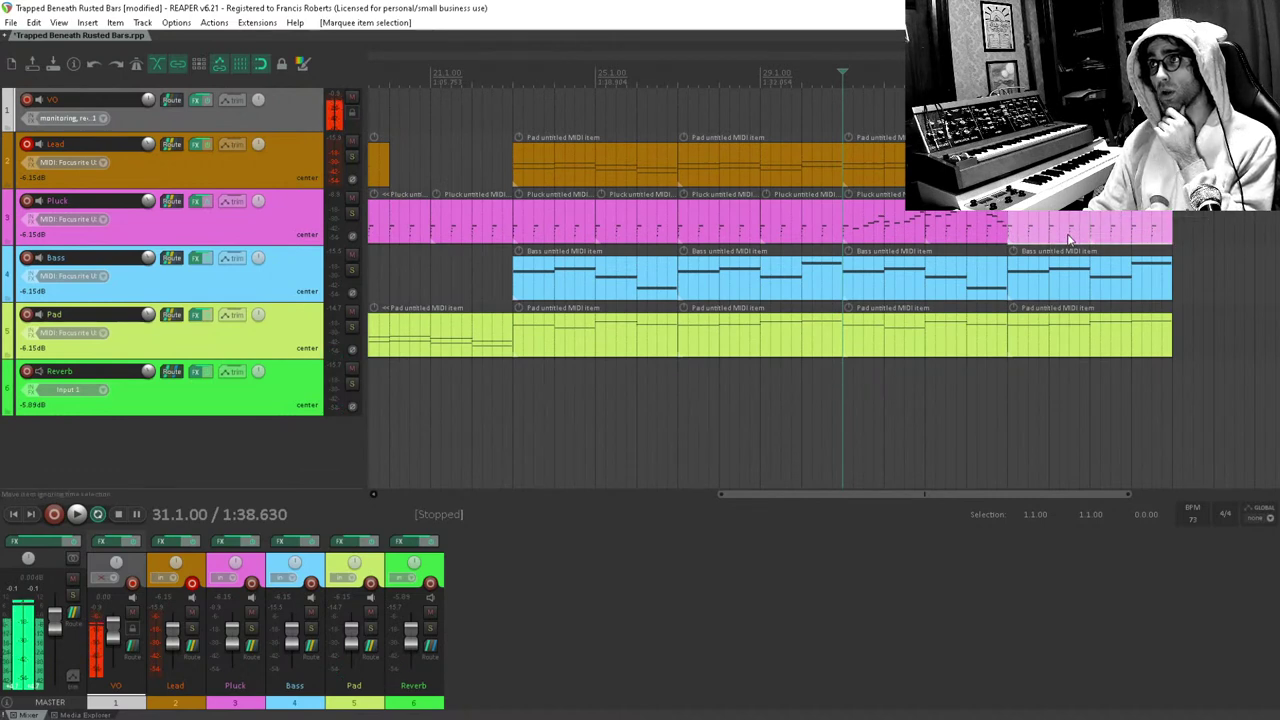
pyautogui.press('Delete')
pyautogui.click(1018, 219)
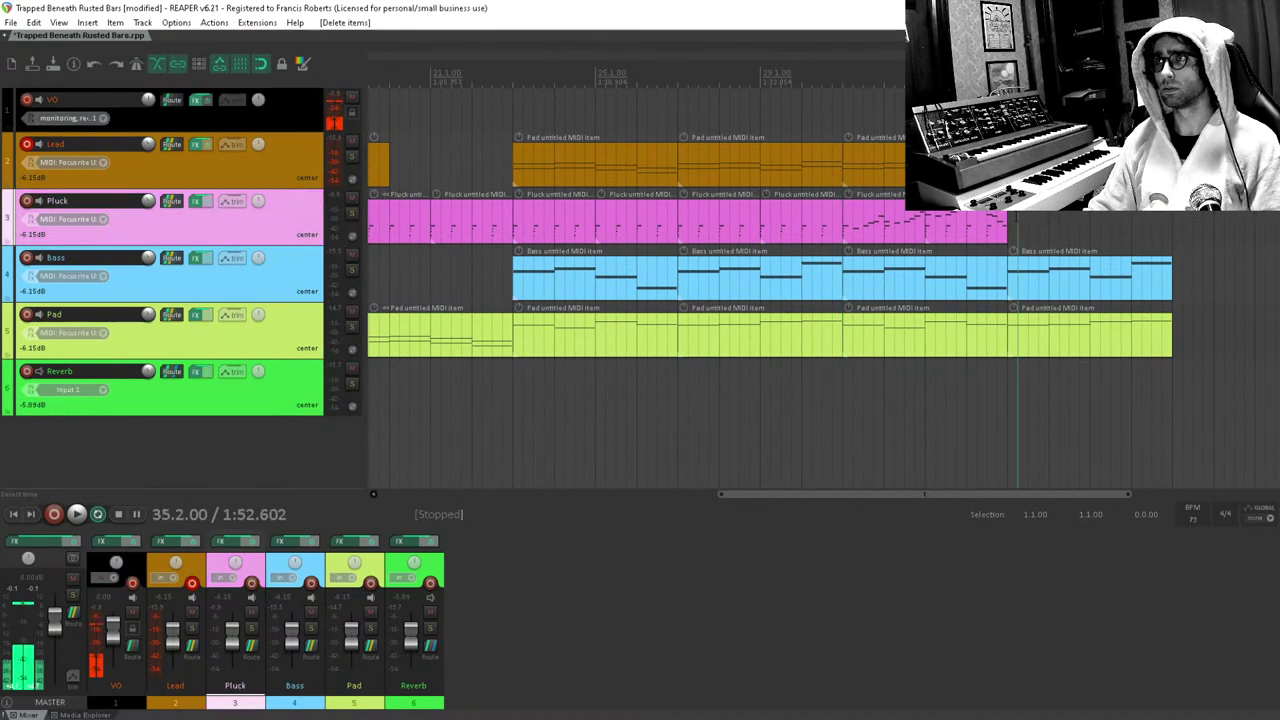
pyautogui.scroll(2, 1018, 219)
pyautogui.moveTo(954, 220); pyautogui.dragTo(679, 229)
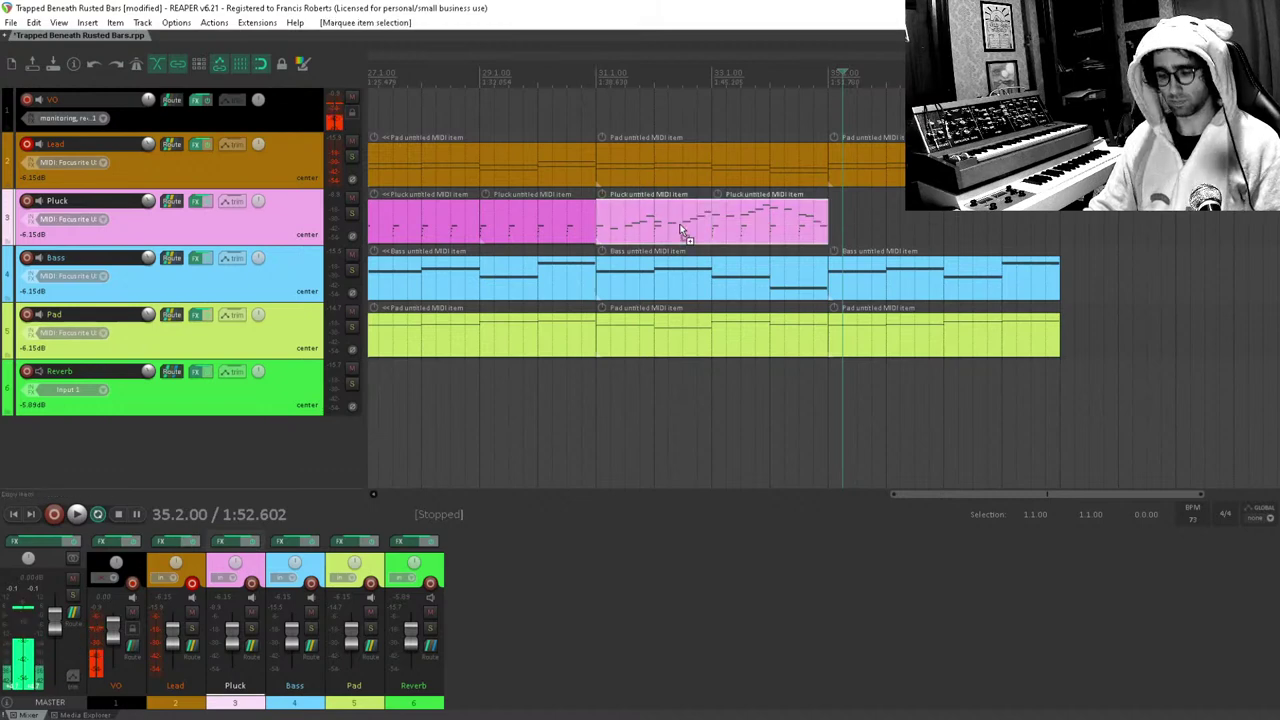
pyautogui.hotkey('ctrl', 'd')
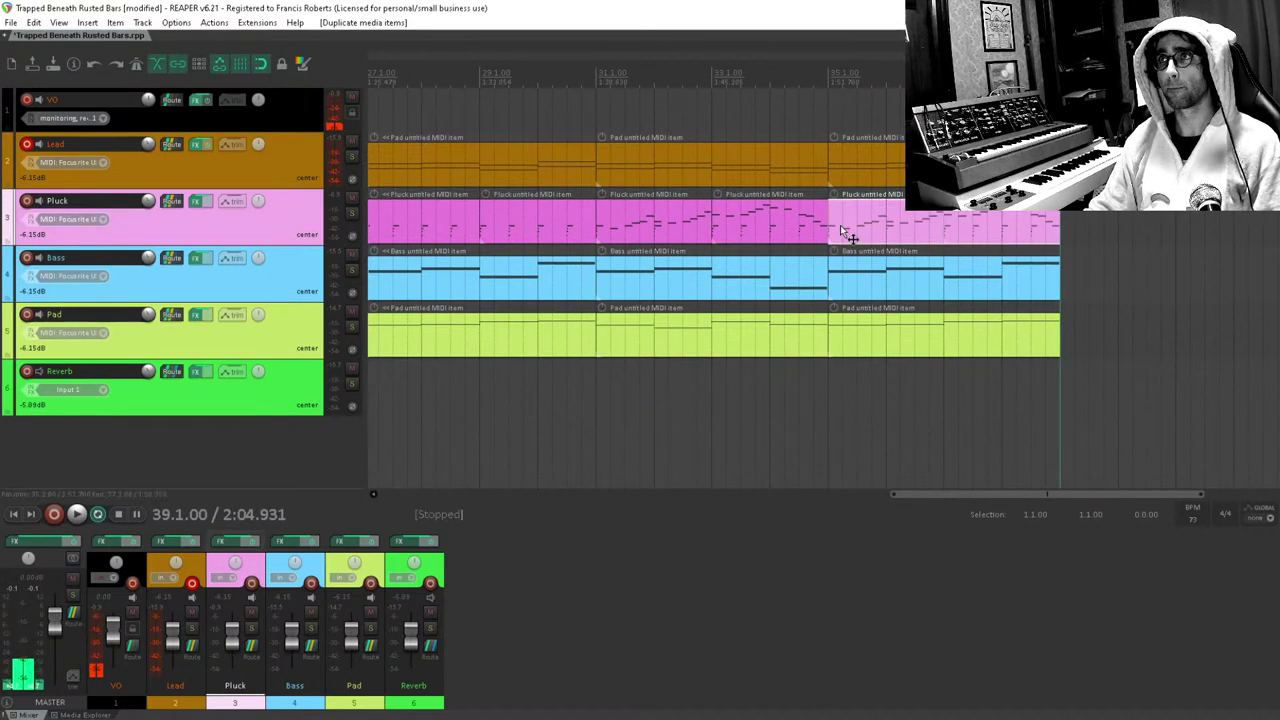
# Rework the copied Pluck melody in bar 35 to A#3, A3, A#3, C4, D4 and F4, with G4 at 36.1 and F4 at 36.2.
pyautogui.doubleClick(840, 229)
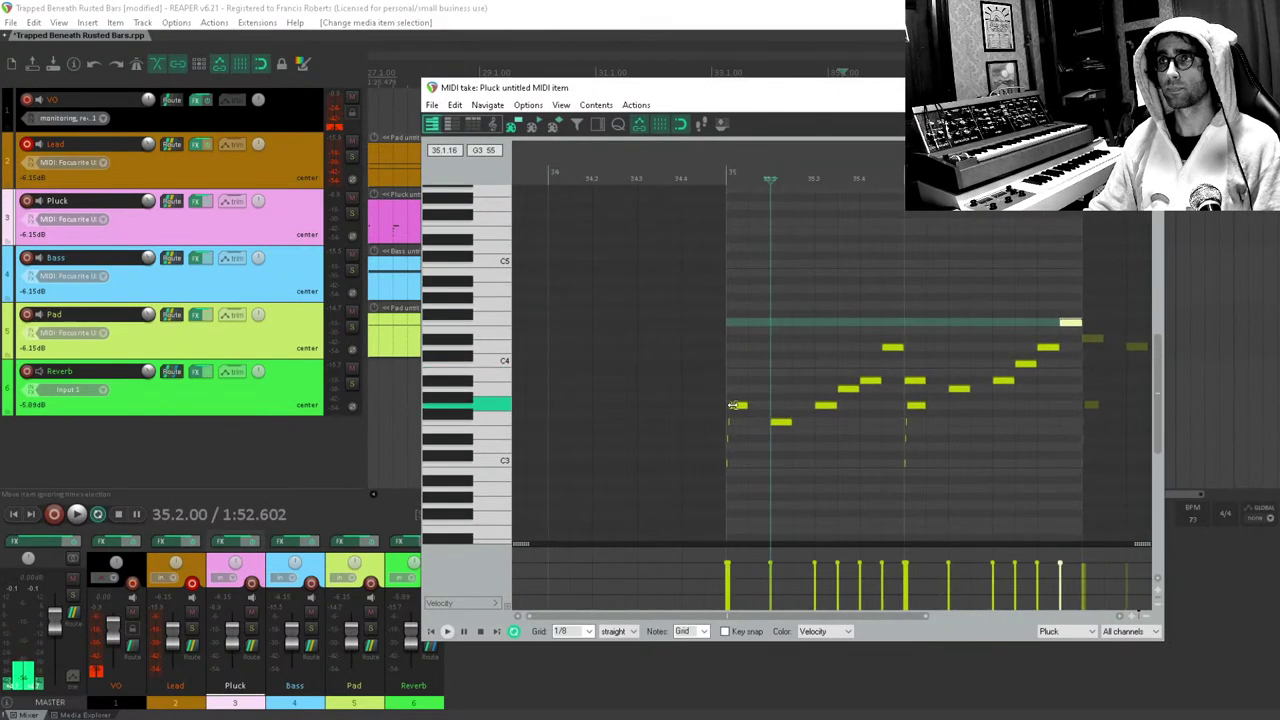
pyautogui.click(738, 407)
pyautogui.scroll(2, 737, 406)
pyautogui.moveTo(582, 363); pyautogui.dragTo(597, 383)
pyautogui.click(660, 424)
pyautogui.moveTo(660, 428); pyautogui.dragTo(848, 326)
pyautogui.click(812, 380)
pyautogui.moveTo(894, 381); pyautogui.dragTo(903, 310)
pyautogui.moveTo(980, 389); pyautogui.dragTo(910, 388)
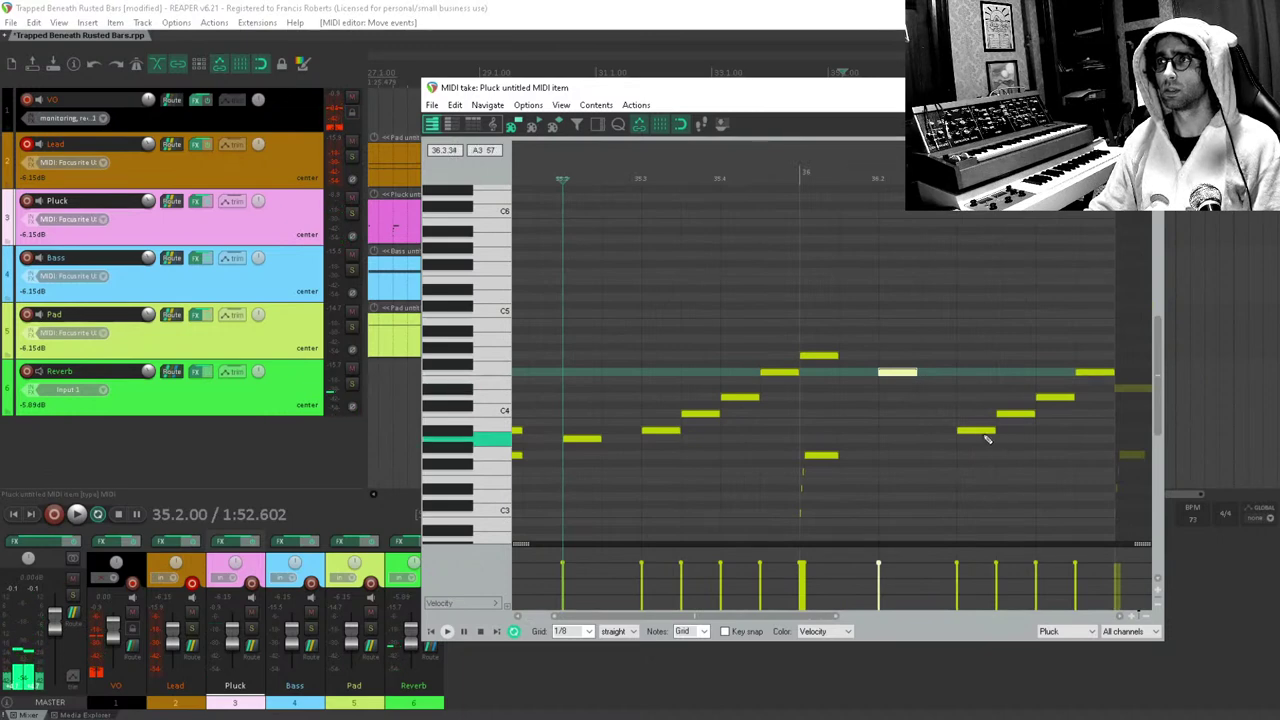
# Raise the last four eighth notes of bar 36 to G4, A4, A#4 and C5, and close the MIDI editor.
pyautogui.moveTo(980, 436); pyautogui.dragTo(981, 357)
pyautogui.moveTo(1014, 414); pyautogui.dragTo(1017, 340)
pyautogui.click(1059, 399)
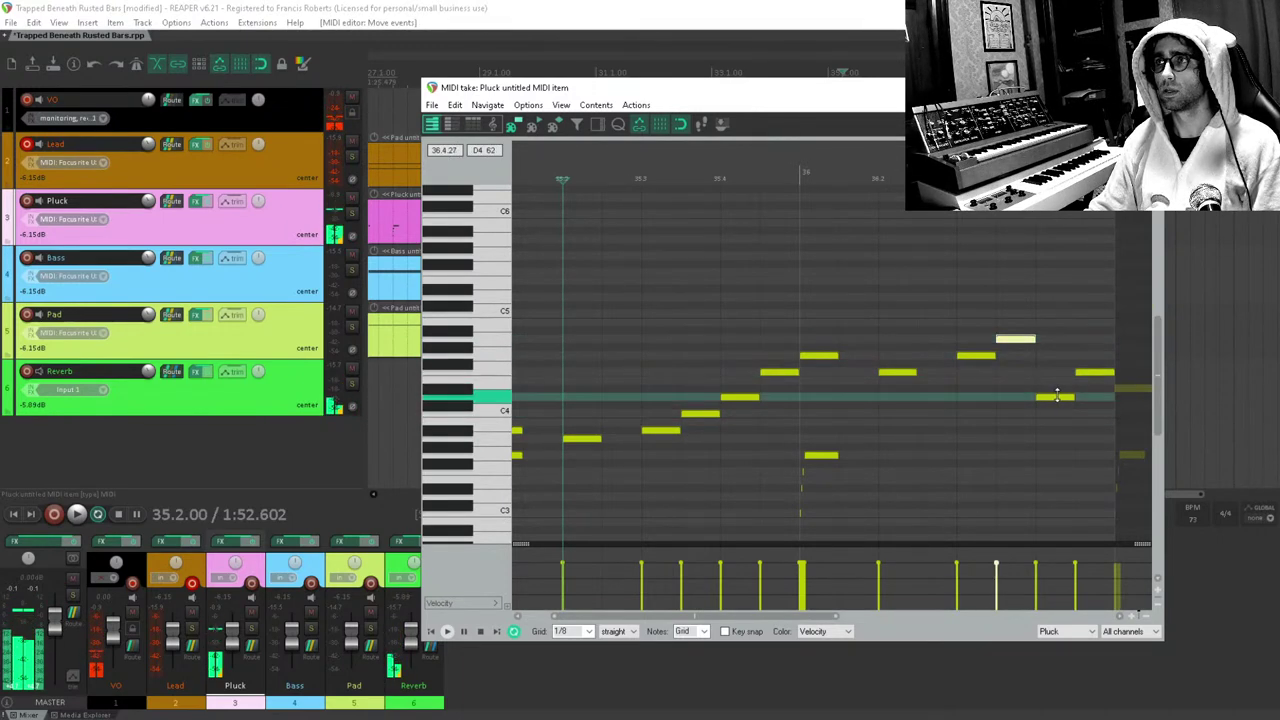
pyautogui.moveTo(1059, 398); pyautogui.dragTo(1058, 331)
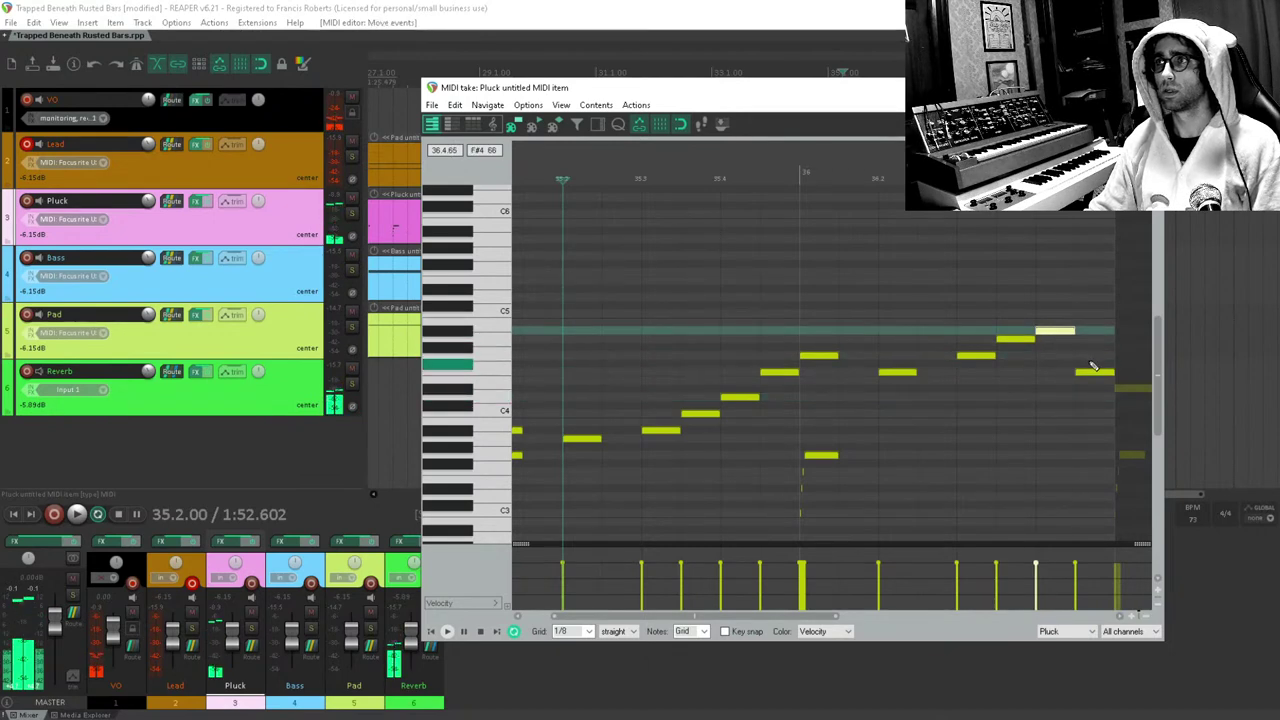
pyautogui.moveTo(1091, 372); pyautogui.dragTo(1091, 309)
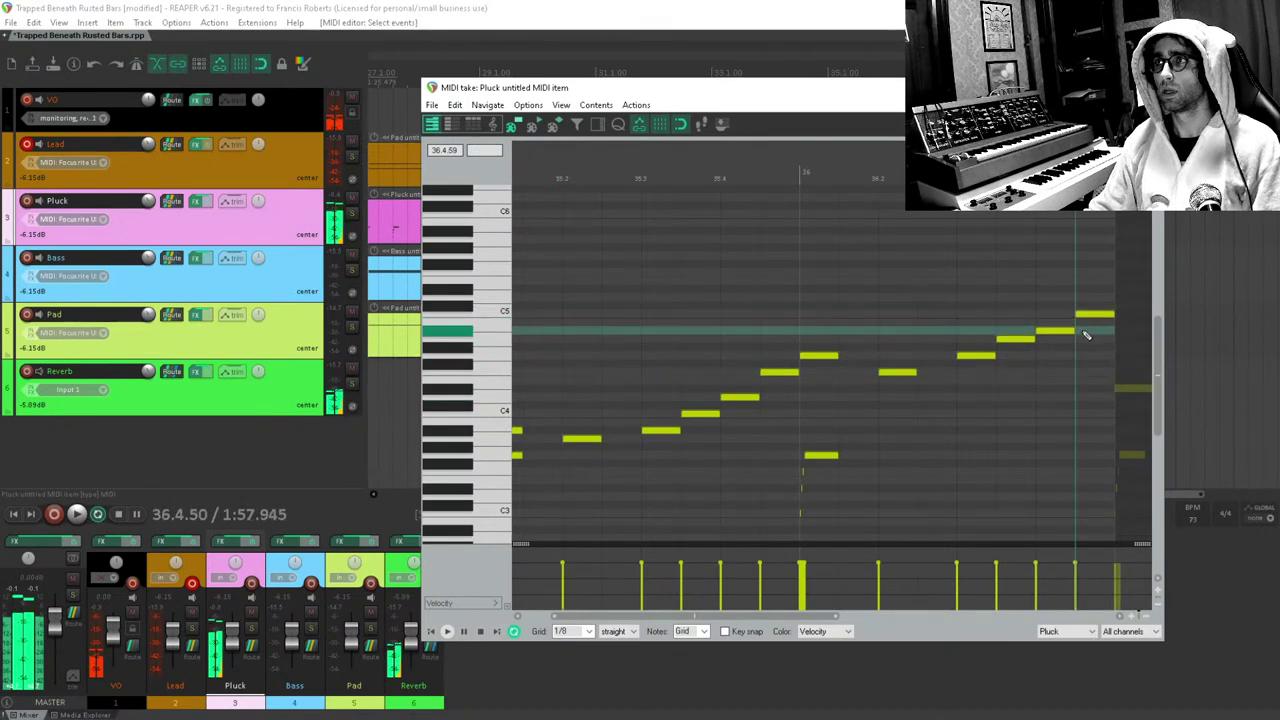
pyautogui.press('Escape')
# Open the copied Pluck item at bar 37 and raise its bar 37 melody to A#4, A4, A#4, C5, D5 and F5.
pyautogui.doubleClick(952, 230)
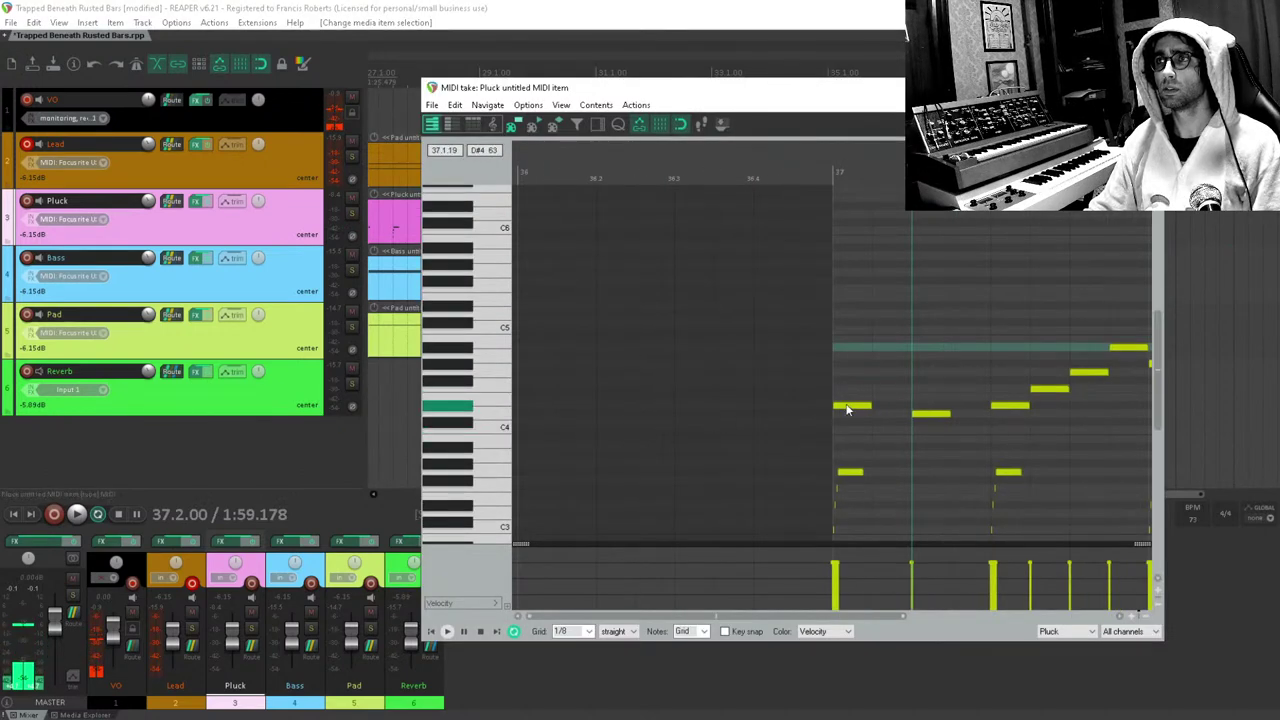
pyautogui.click(848, 405)
pyautogui.moveTo(849, 369); pyautogui.dragTo(850, 347)
pyautogui.moveTo(935, 412); pyautogui.dragTo(937, 355)
pyautogui.moveTo(977, 361); pyautogui.dragTo(827, 394)
pyautogui.moveTo(857, 437); pyautogui.dragTo(858, 380)
pyautogui.moveTo(898, 421); pyautogui.dragTo(898, 365)
pyautogui.moveTo(937, 406); pyautogui.dragTo(972, 323)
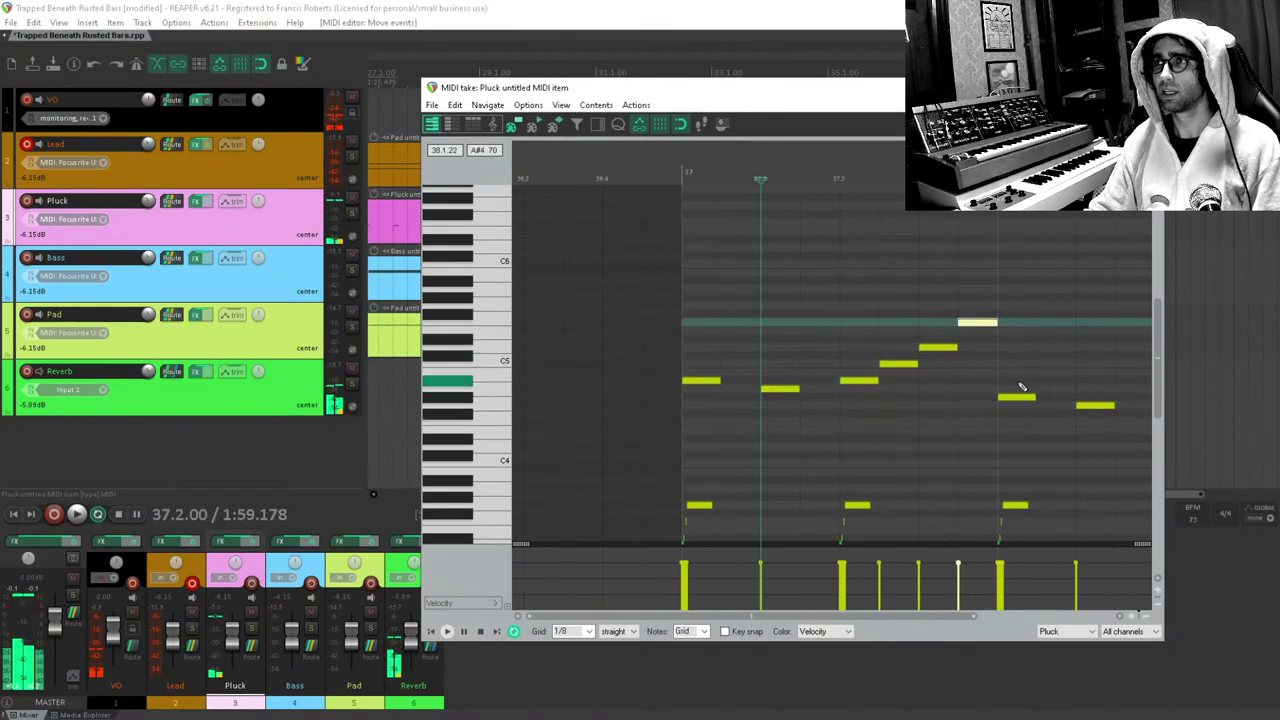
# Set the Pluck melody notes to C5 at 38.1 and G#4 at 38.2, playing the phrase to check them.
pyautogui.moveTo(1021, 405); pyautogui.dragTo(1021, 314)
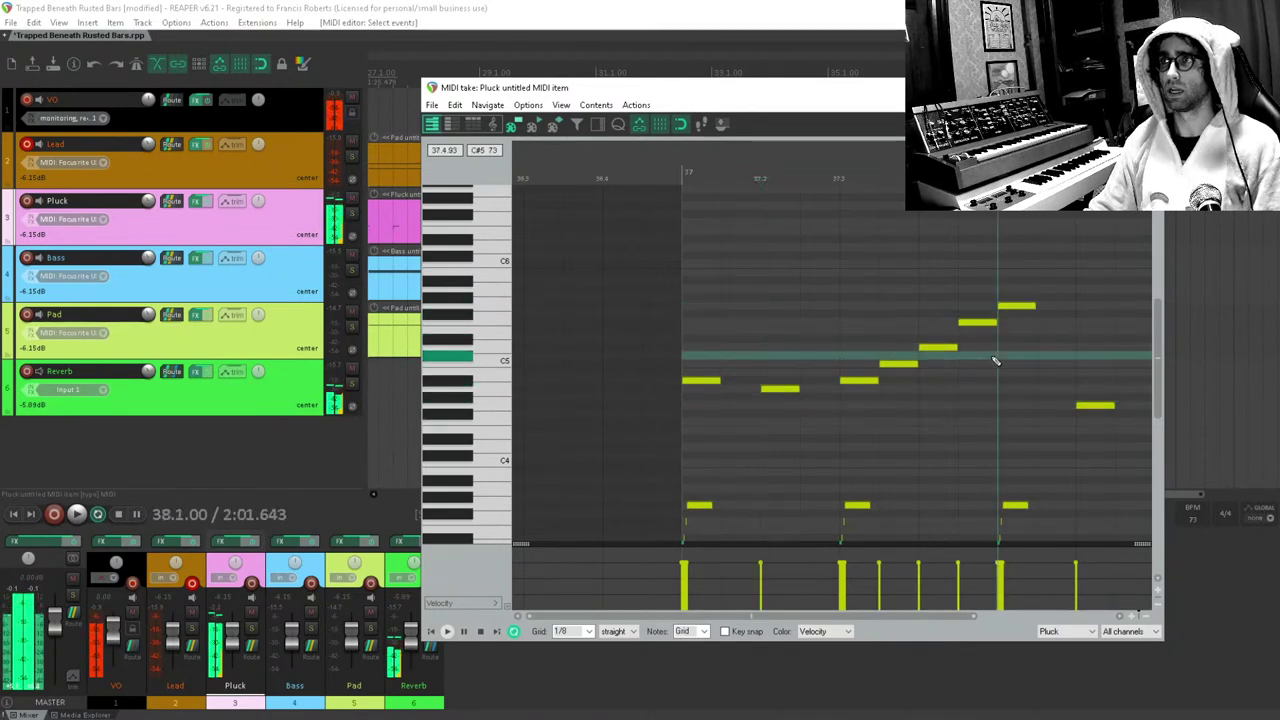
pyautogui.press('space')
pyautogui.press('space')
pyautogui.moveTo(1020, 316); pyautogui.dragTo(995, 379)
pyautogui.press('space')
pyautogui.press('space')
pyautogui.press('space')
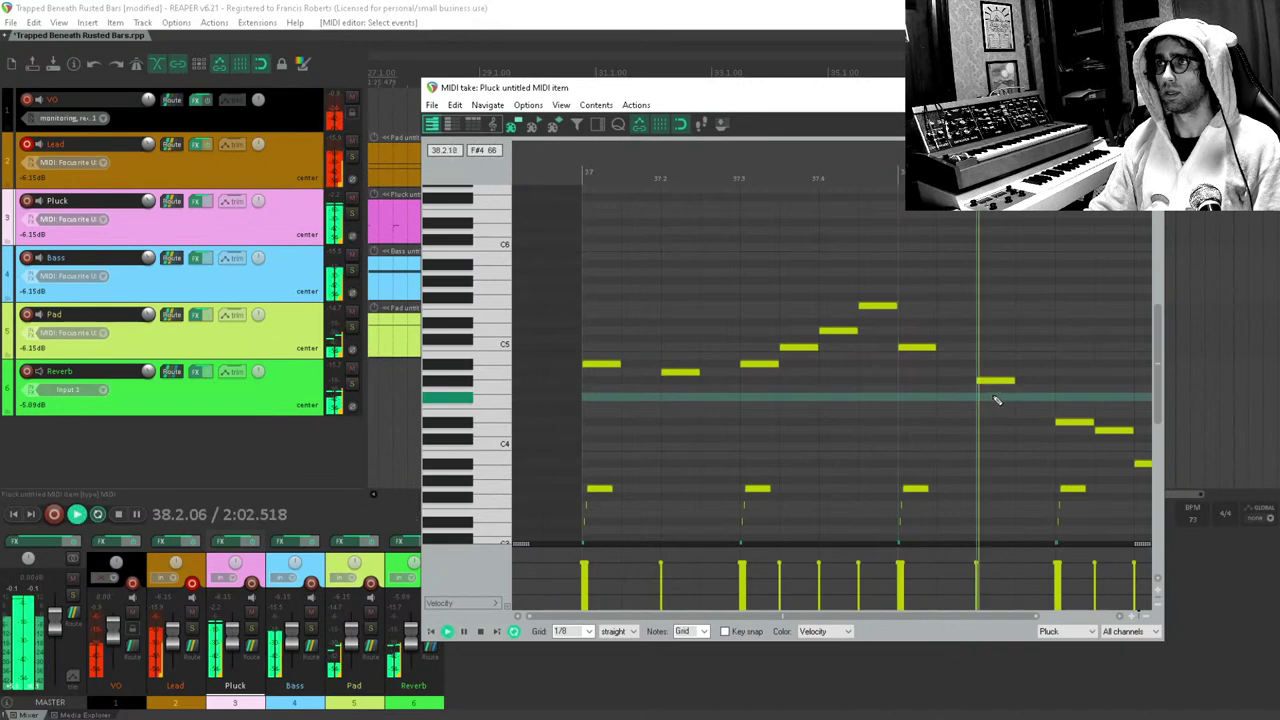
pyautogui.press('space')
# Set the notes to F4 at 38.3, D#4 at 38.3.50 and D4 at 38.4, raise the bar's final note, and close the MIDI editor.
pyautogui.moveTo(929, 423); pyautogui.dragTo(968, 423)
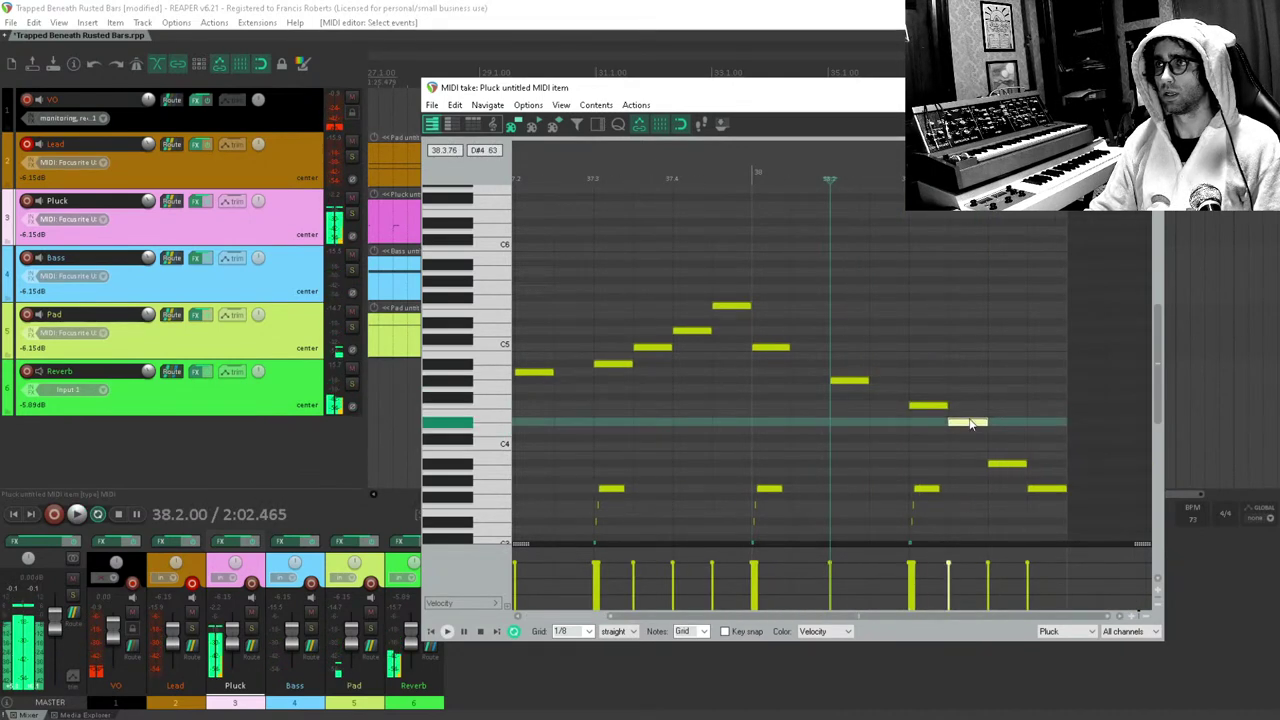
pyautogui.moveTo(1005, 463); pyautogui.dragTo(1005, 430)
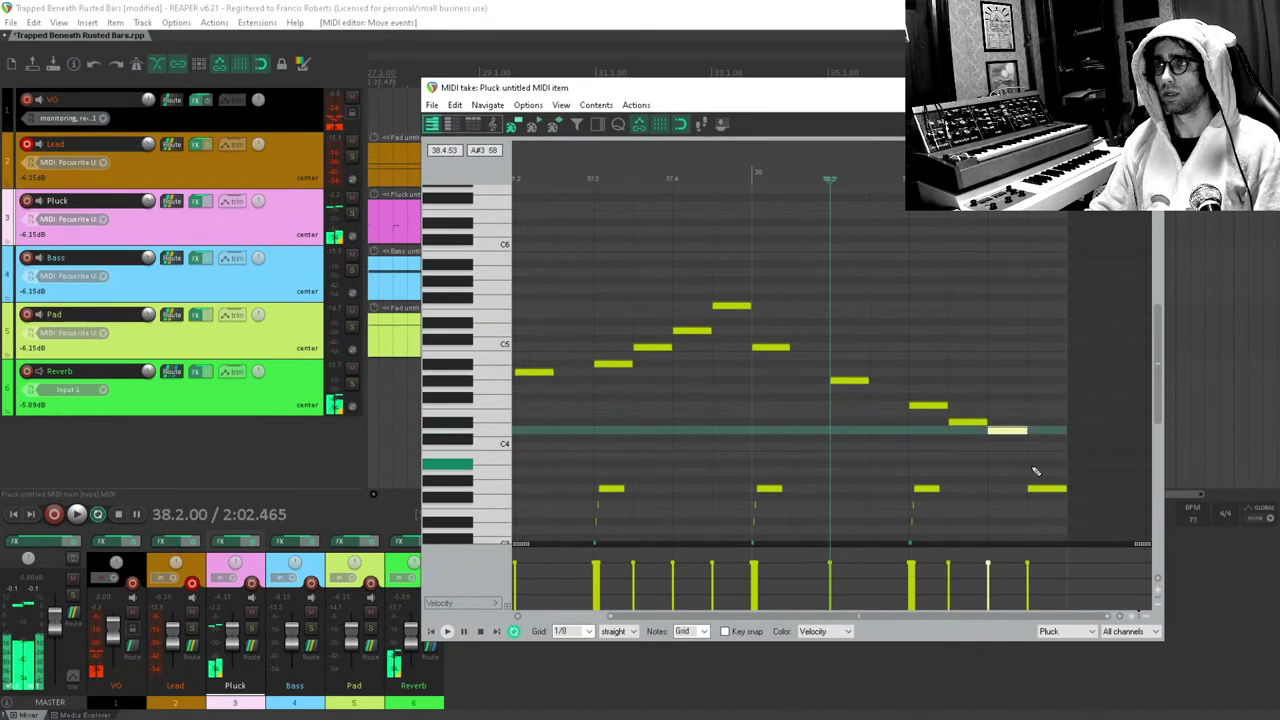
pyautogui.moveTo(1047, 491); pyautogui.dragTo(1047, 457)
pyautogui.press('Escape')
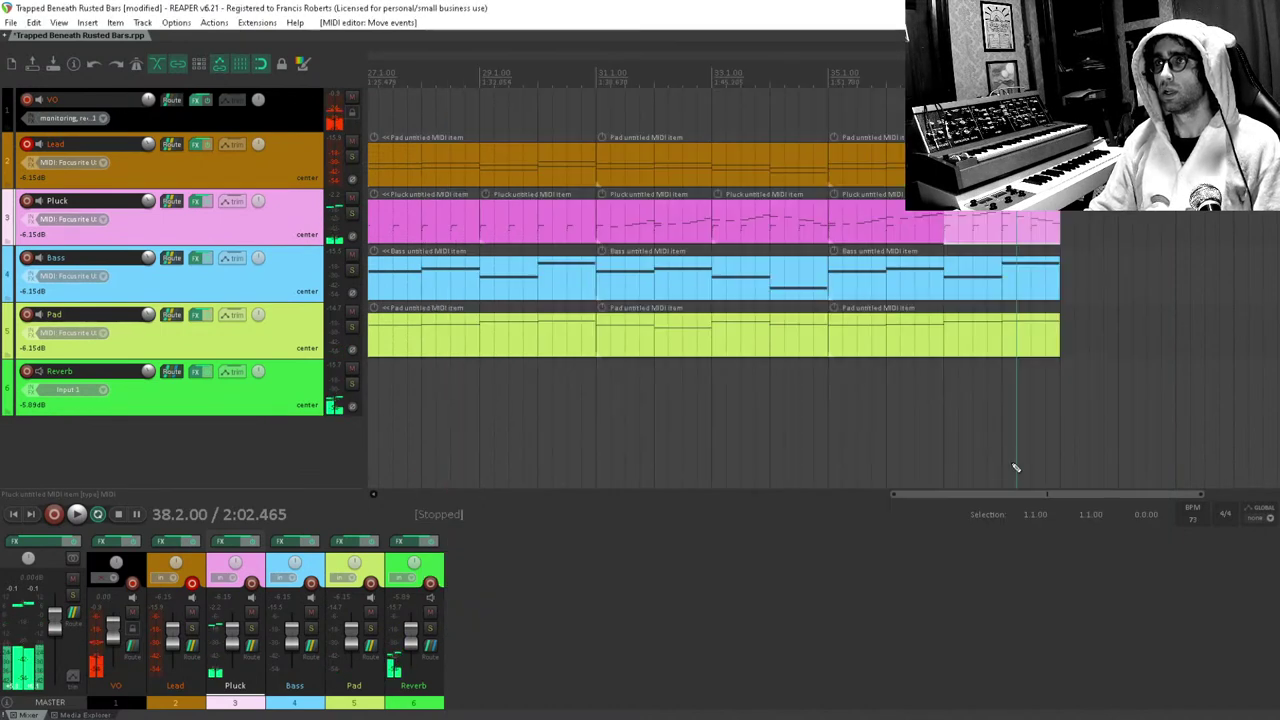
# Duplicate the Lead, Pluck, Bass and Pad items of bars 31 to 38 into bars 39 to 46.
pyautogui.scroll(-3, 795, 357)
pyautogui.click(630, 390)
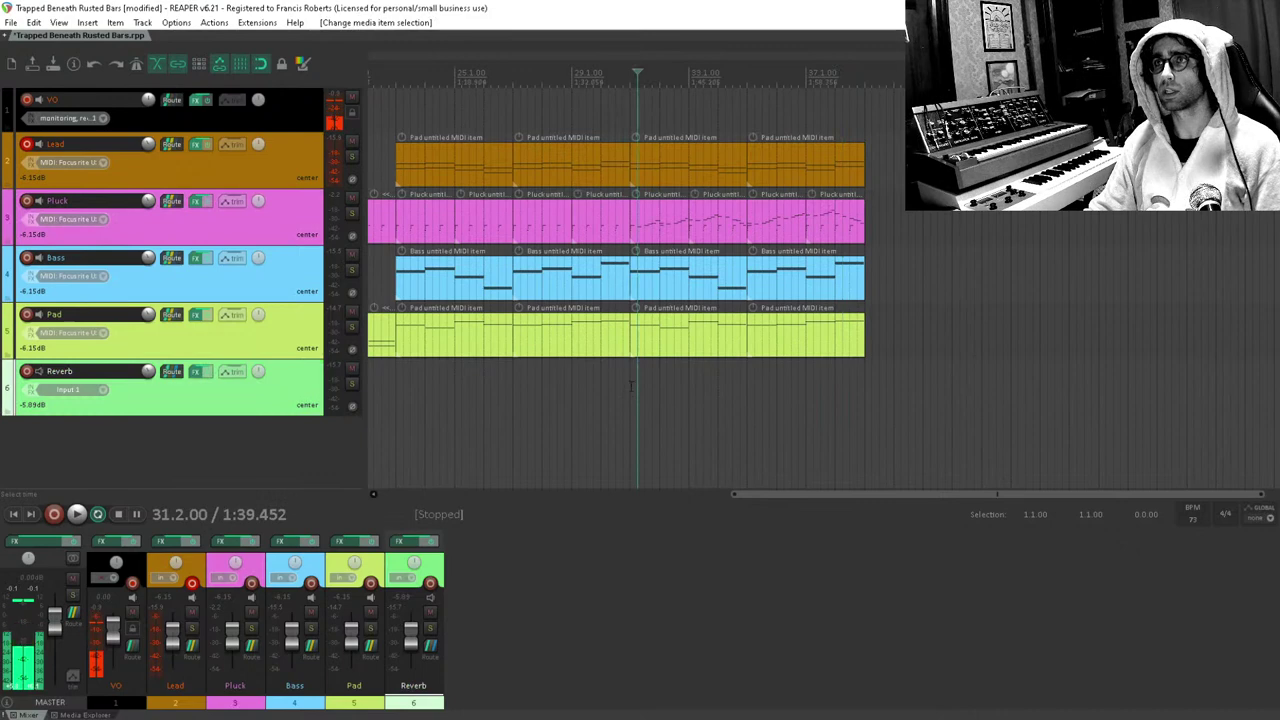
pyautogui.moveTo(1088, 398); pyautogui.dragTo(675, 130)
pyautogui.hotkey('ctrl', 'd')
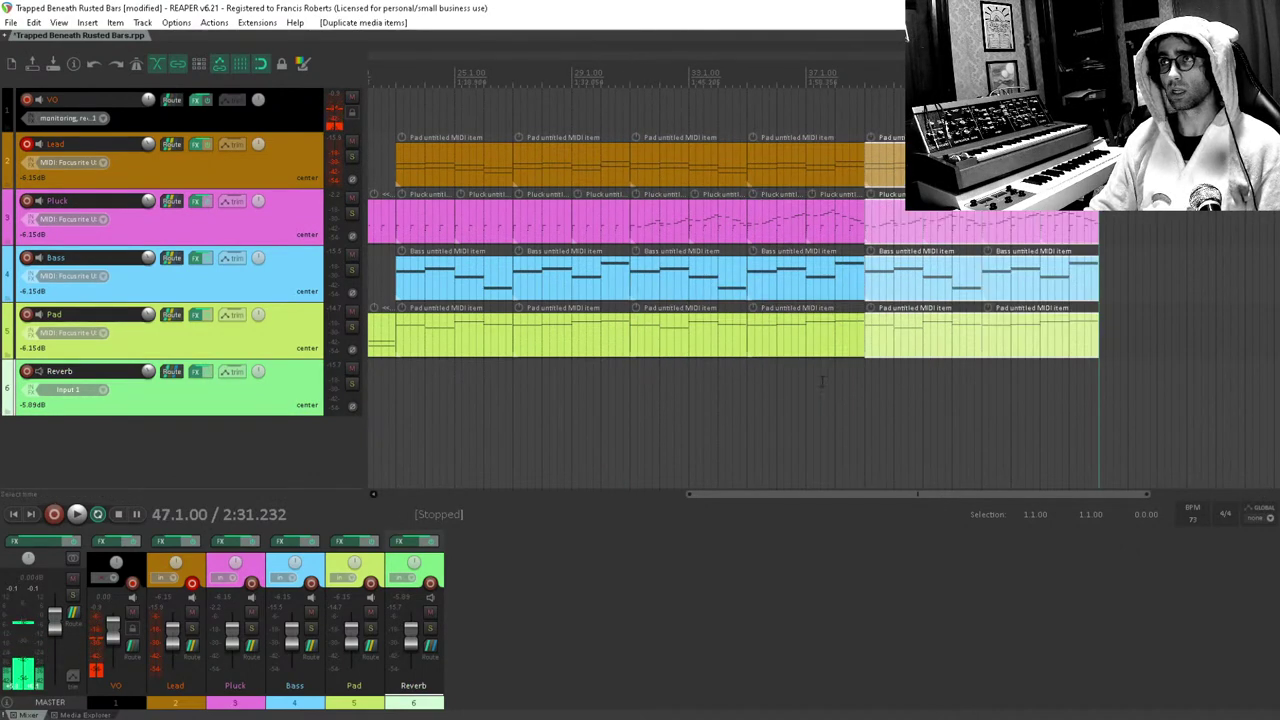
# Play the arrangement from bar 31 to check the varied Pluck melody, then stop playback.
pyautogui.click(628, 378)
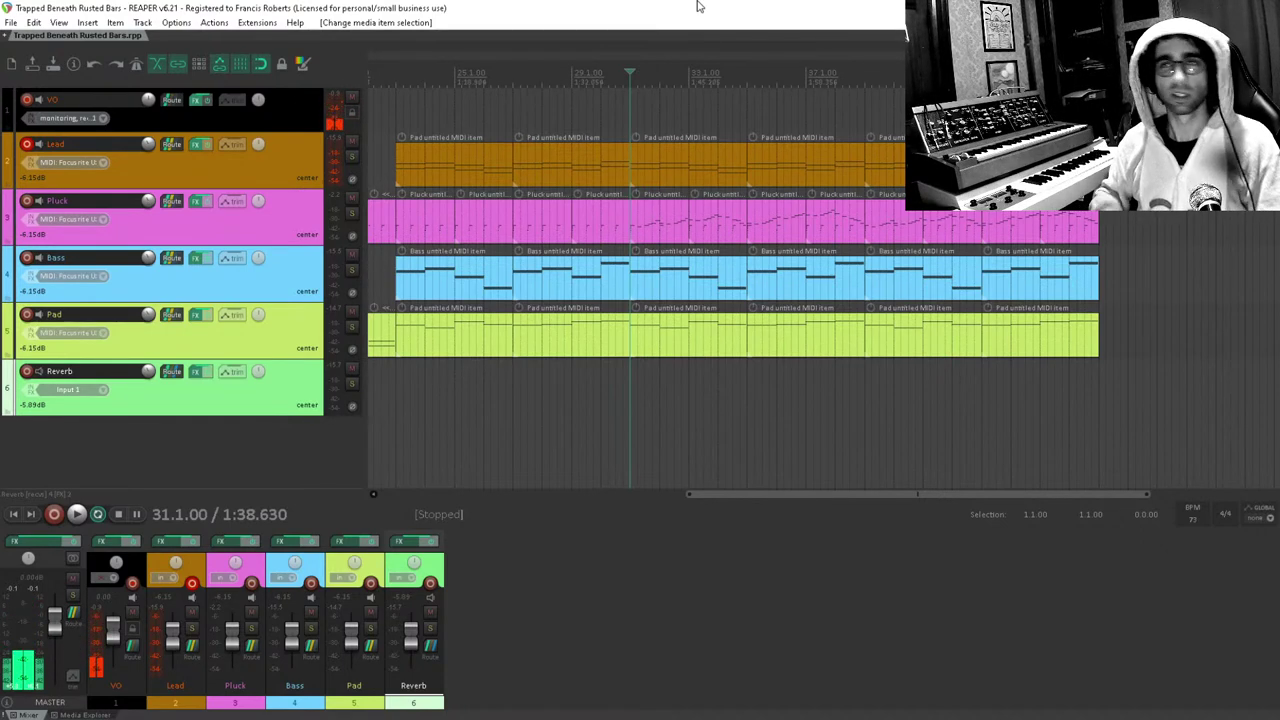
pyautogui.press('space')
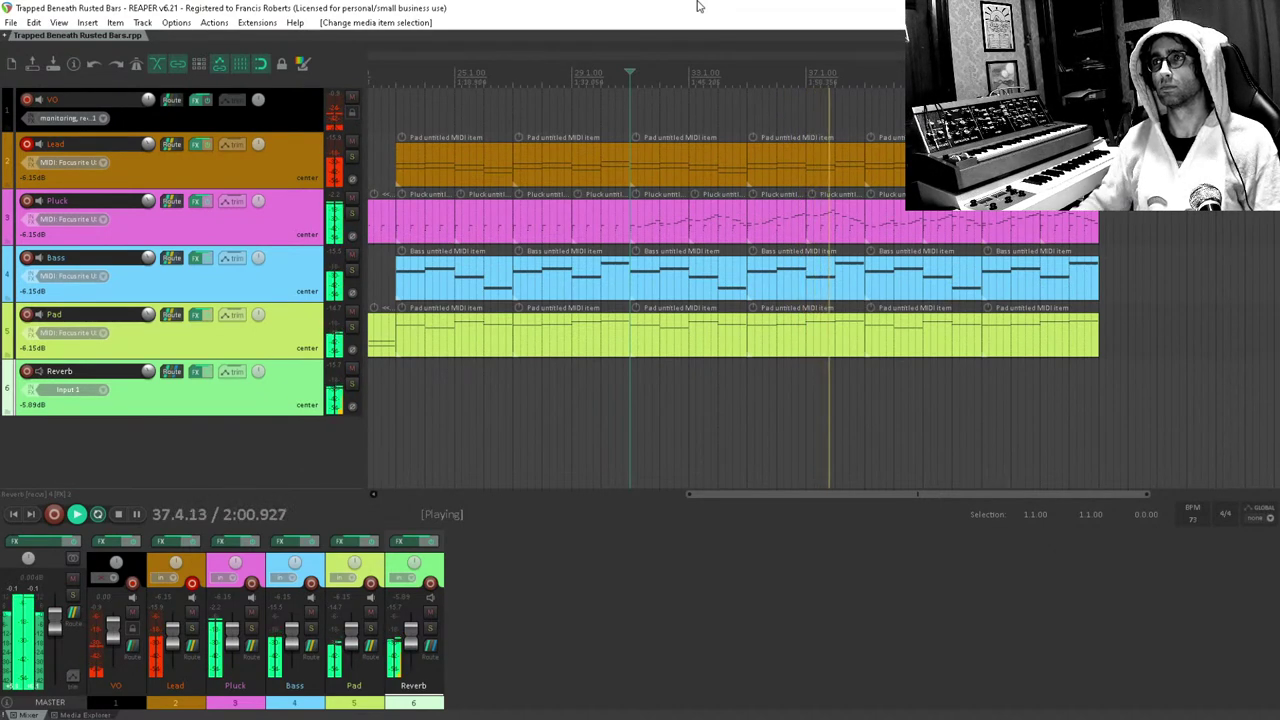
pyautogui.click(775, 240)
pyautogui.press('space')
# Edit the notes around bar 36 in the Pluck item starting at bar 35, and check the copied Pluck item at bar 39.
pyautogui.doubleClick(775, 240)
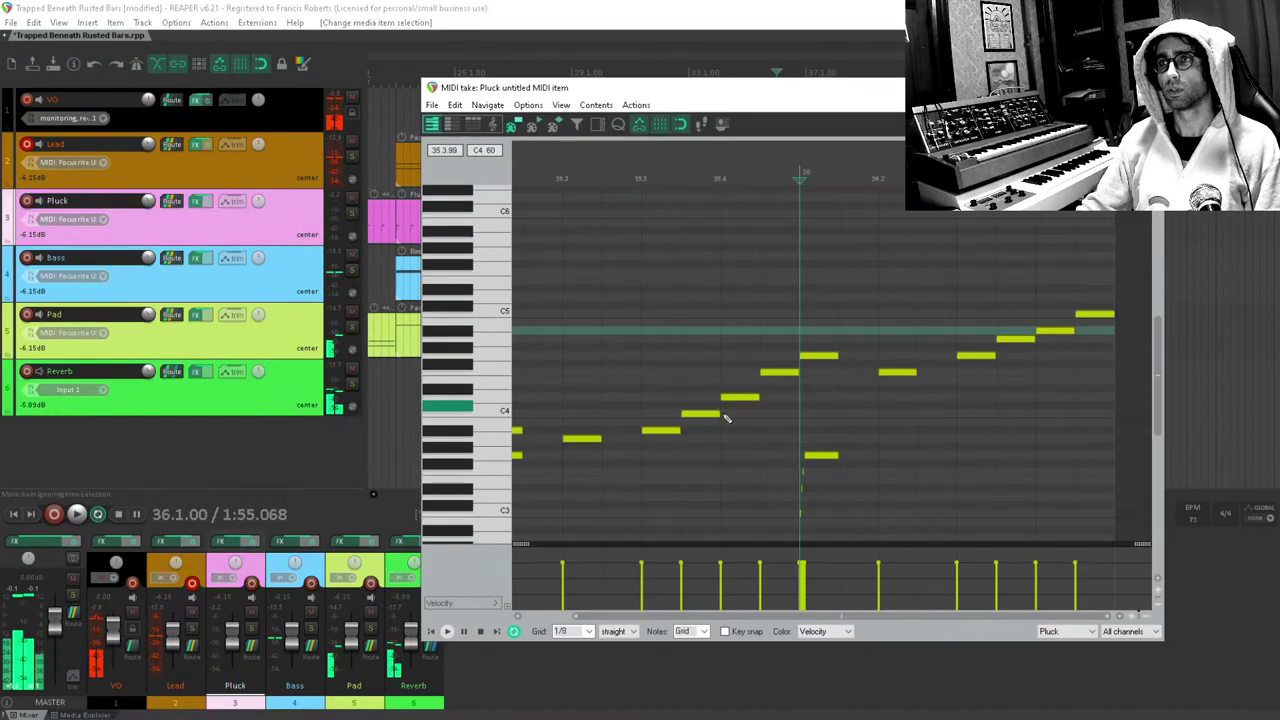
pyautogui.click(798, 398)
pyautogui.moveTo(1023, 408); pyautogui.dragTo(943, 431)
pyautogui.doubleClick(984, 424)
pyautogui.press('Escape')
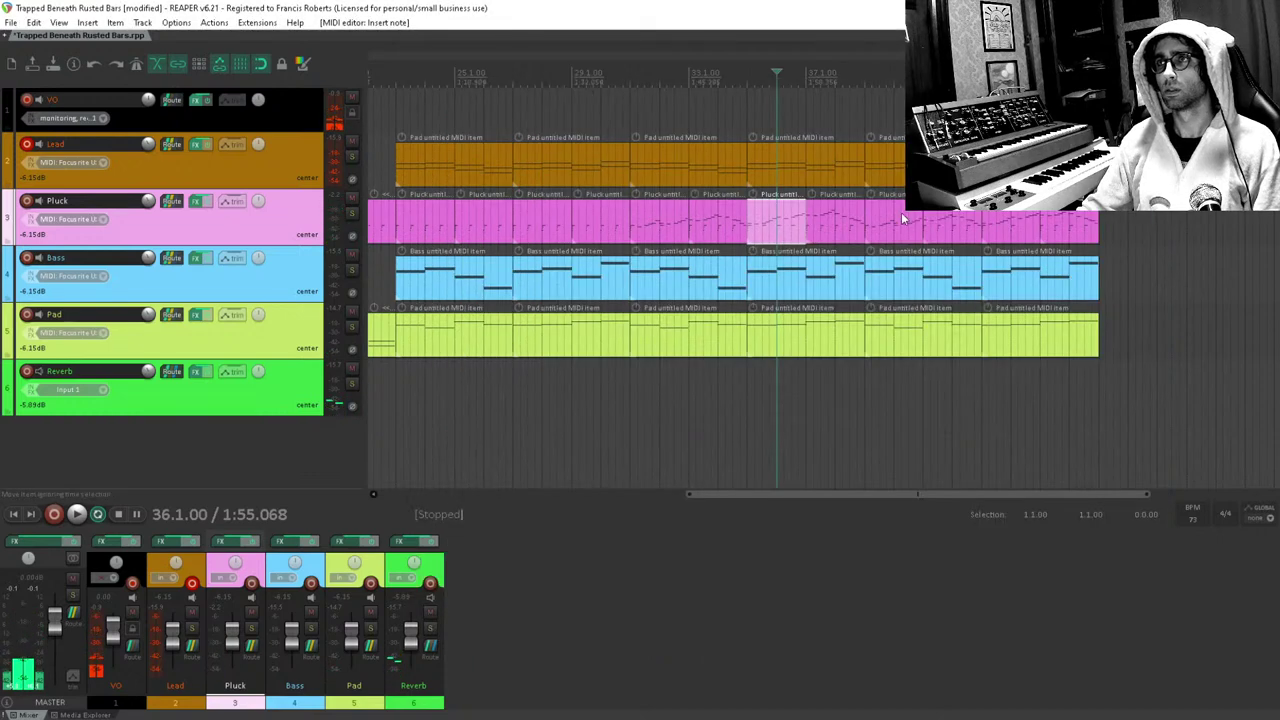
pyautogui.doubleClick(898, 227)
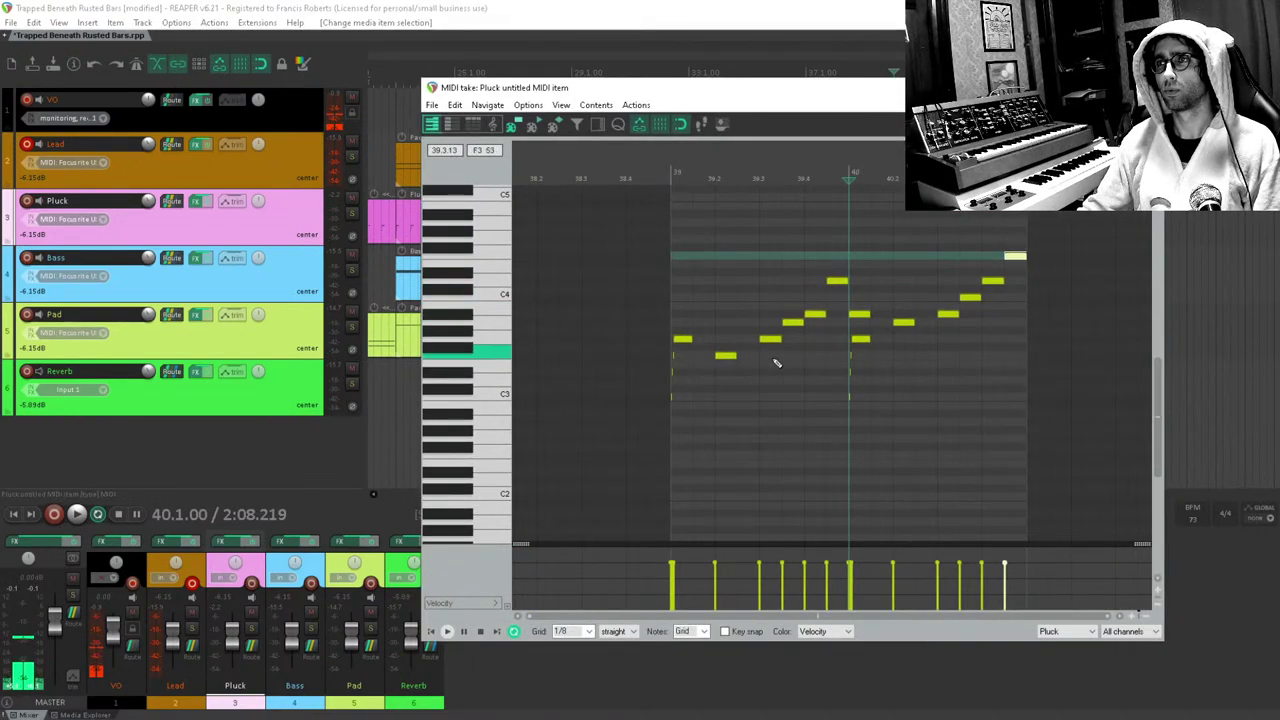
pyautogui.press('Escape')
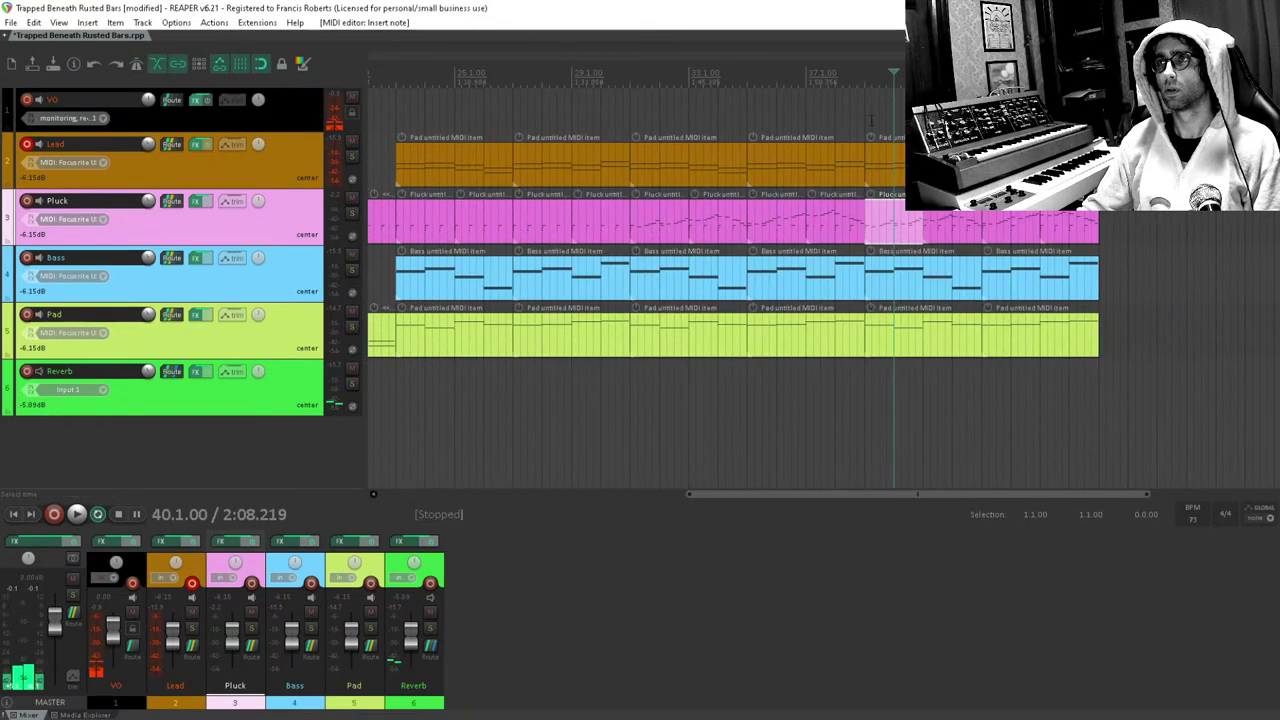
# Play the duplicated section from bar 39 to check how it follows on, and stop playback.
pyautogui.click(865, 120)
pyautogui.press('space')
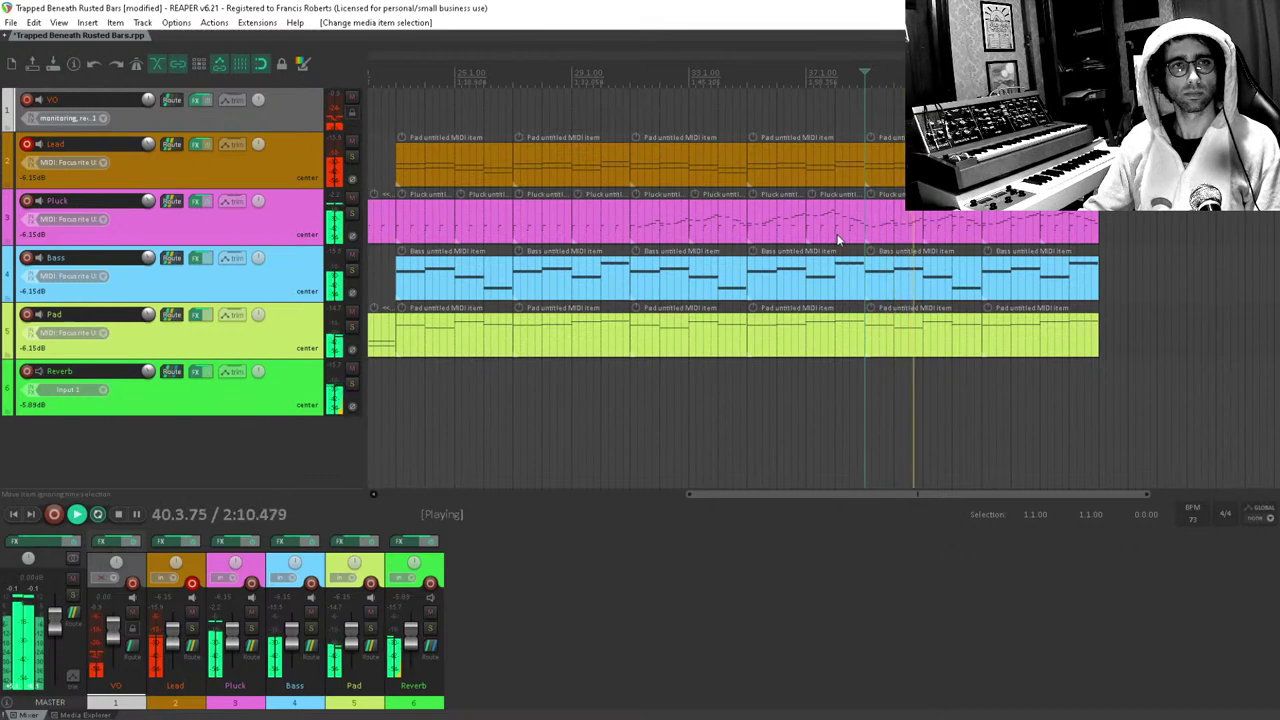
pyautogui.press('space')
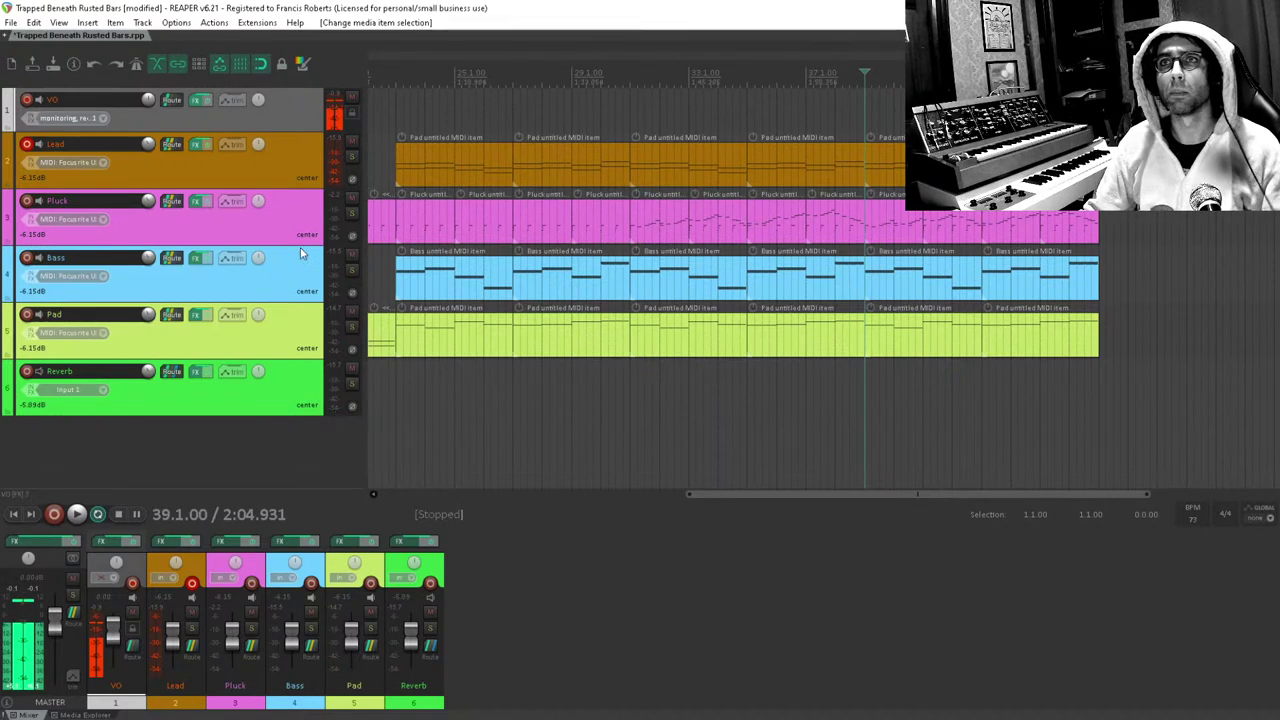
# Examine the Lead track's Moog 4-Pole Filter and ReaSynth settings, and close its FX chain.
pyautogui.click(250, 172)
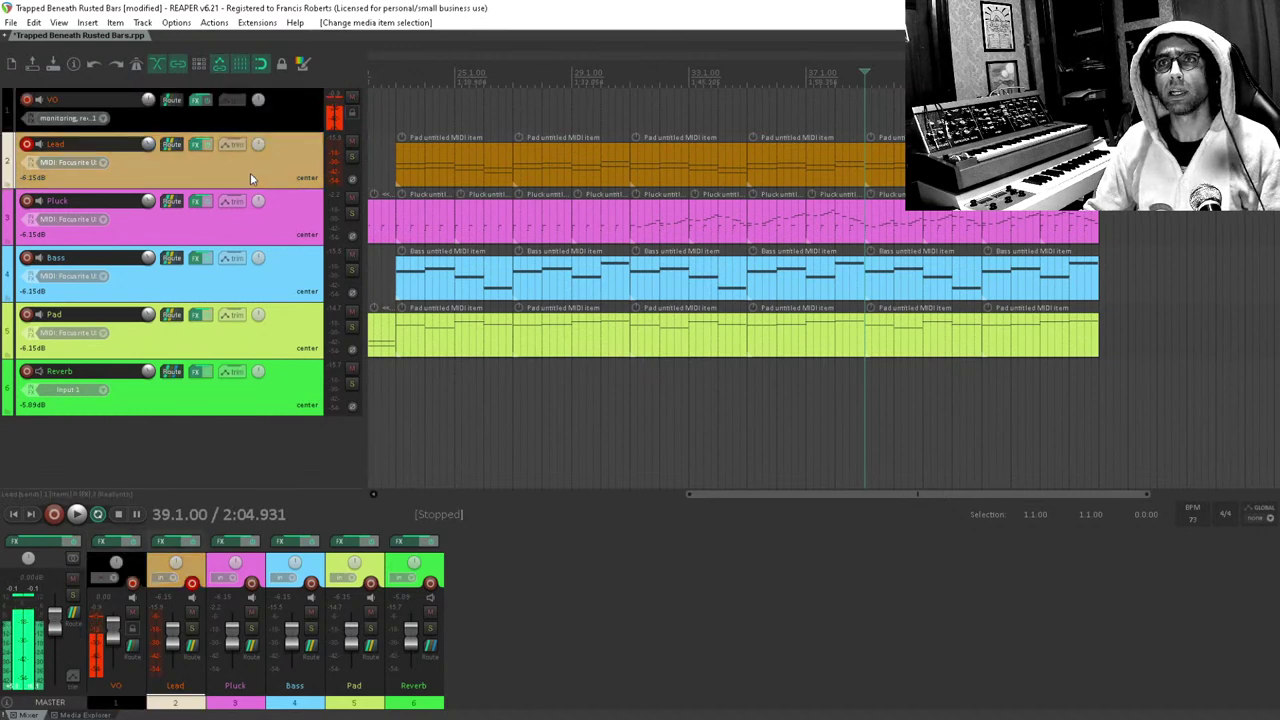
pyautogui.click(199, 147)
pyautogui.press('Escape')
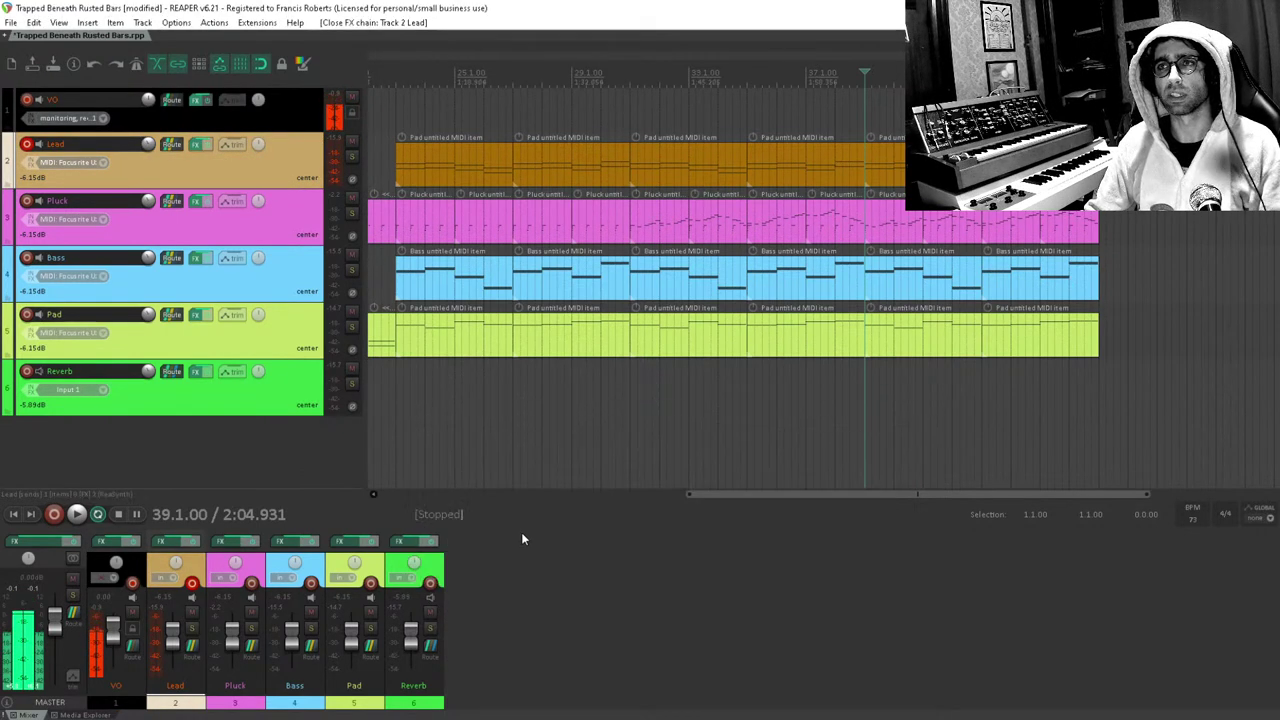
pyautogui.click(197, 145)
pyautogui.click(497, 517)
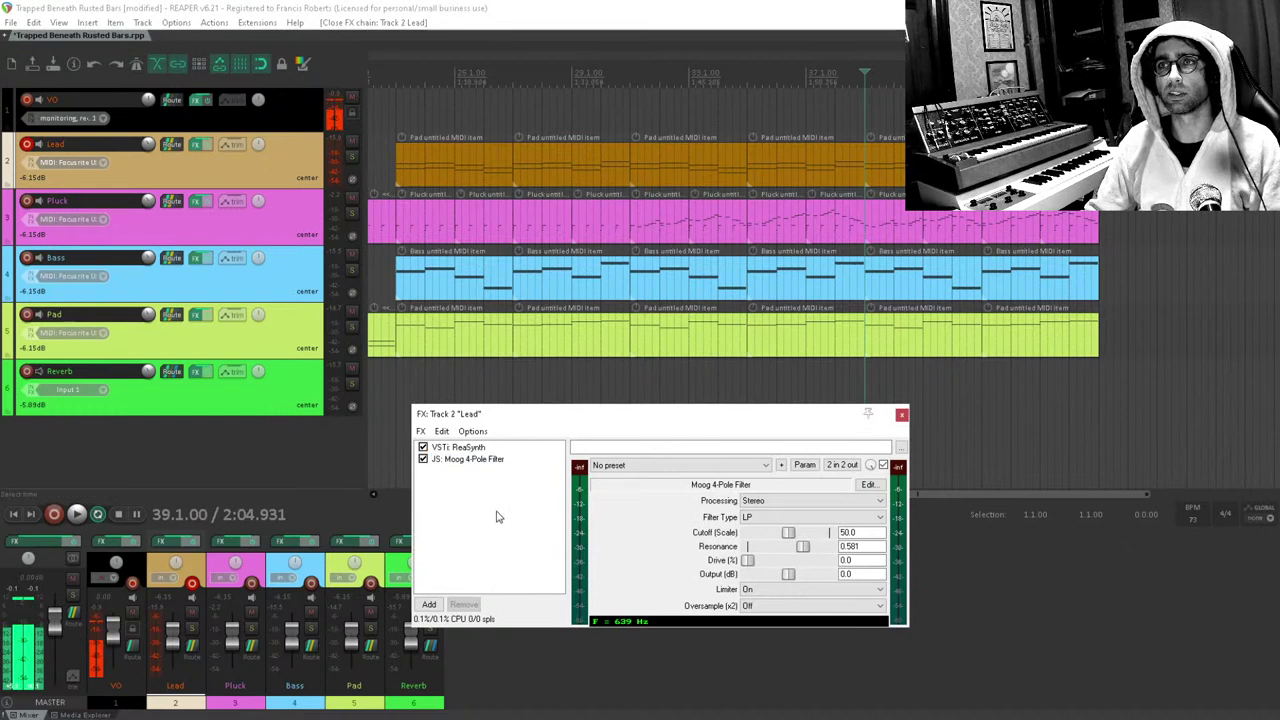
pyautogui.click(488, 450)
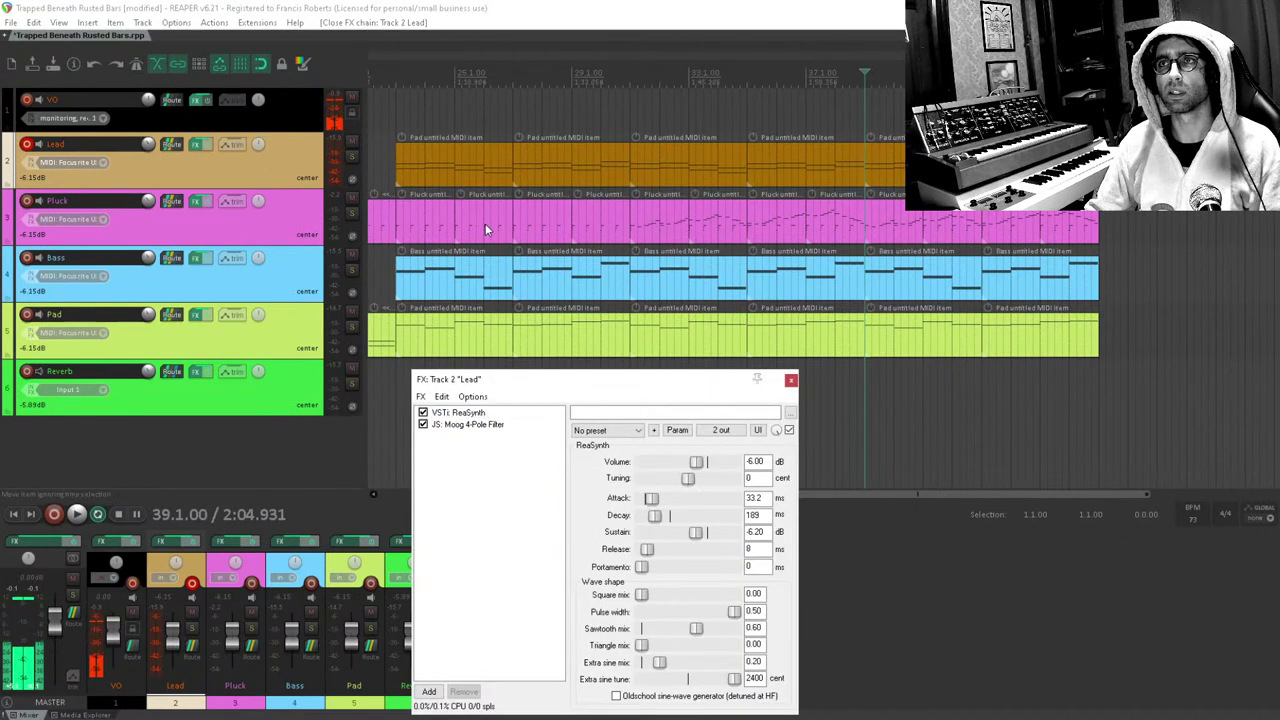
pyautogui.press('Escape')
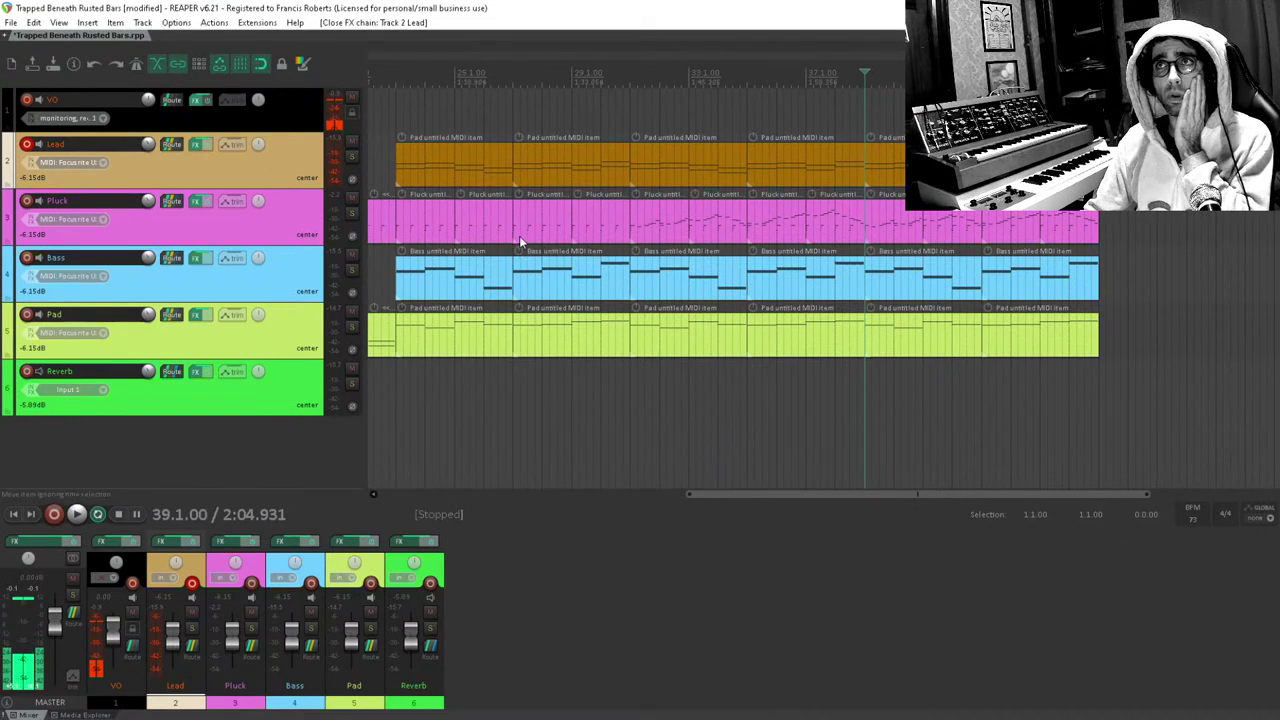
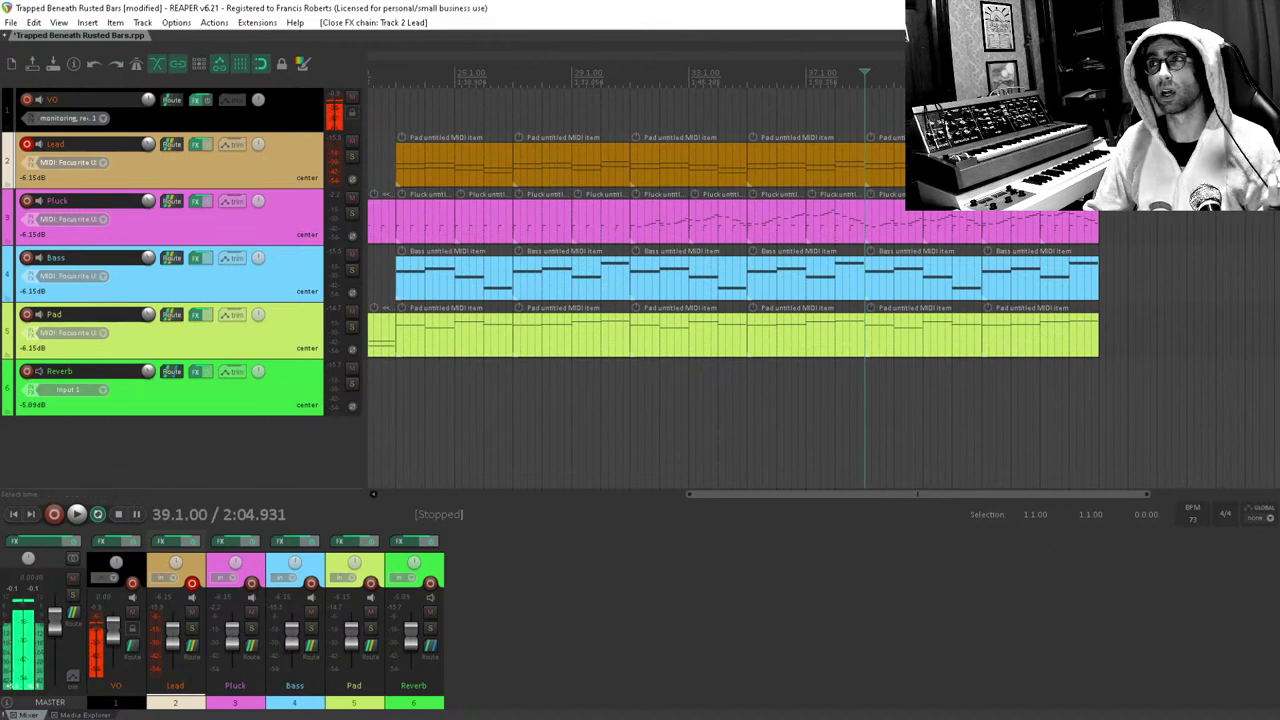
pyautogui.click(923, 110)
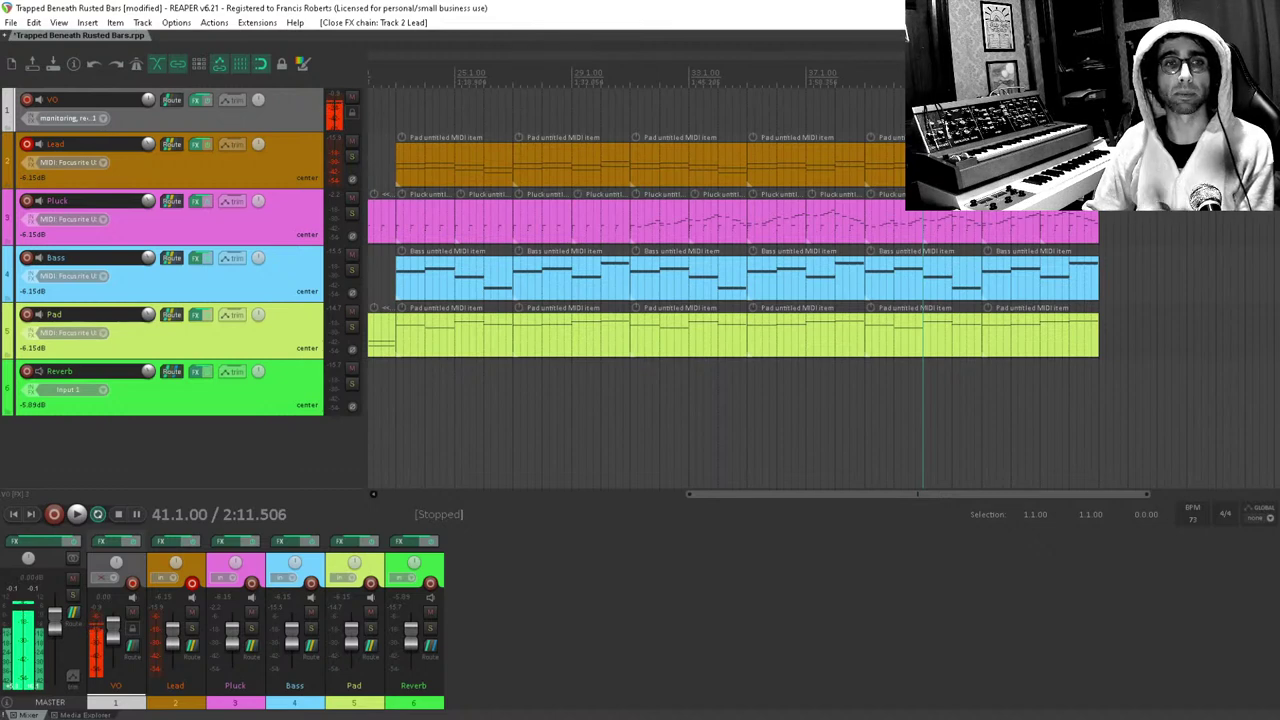
pyautogui.click(982, 110)
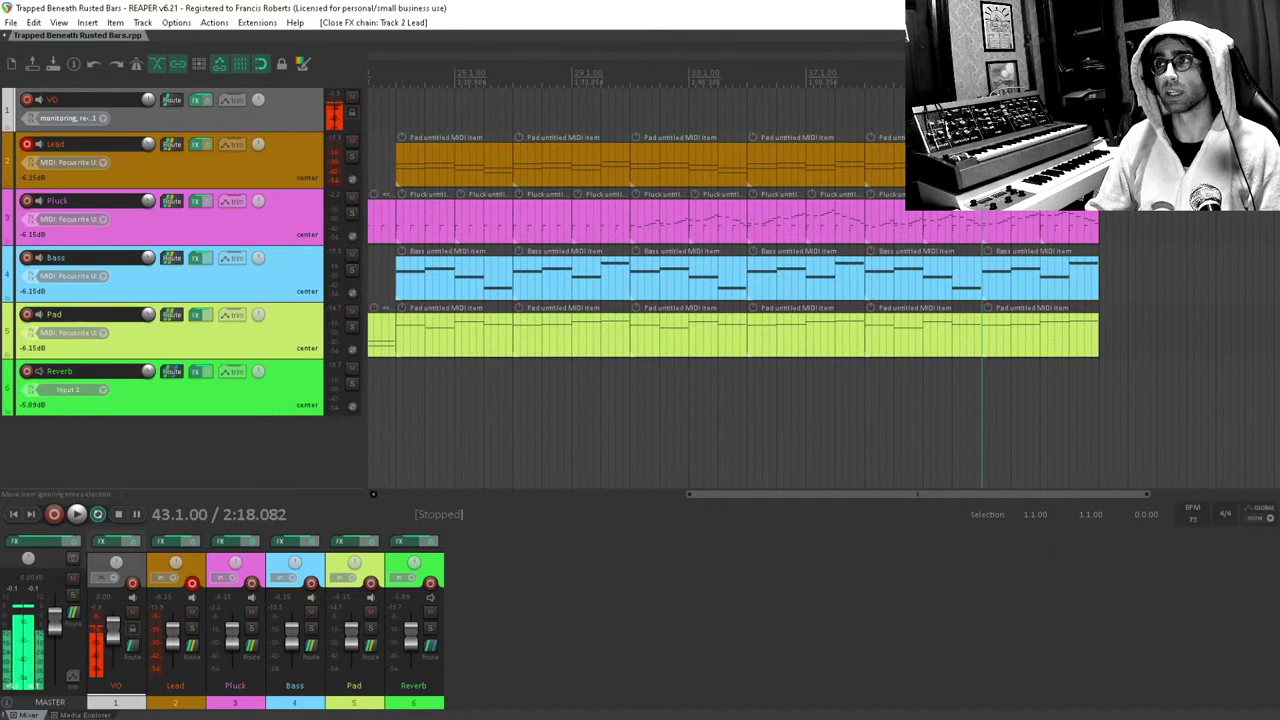
pyautogui.click(996, 160)
pyautogui.click(1011, 160)
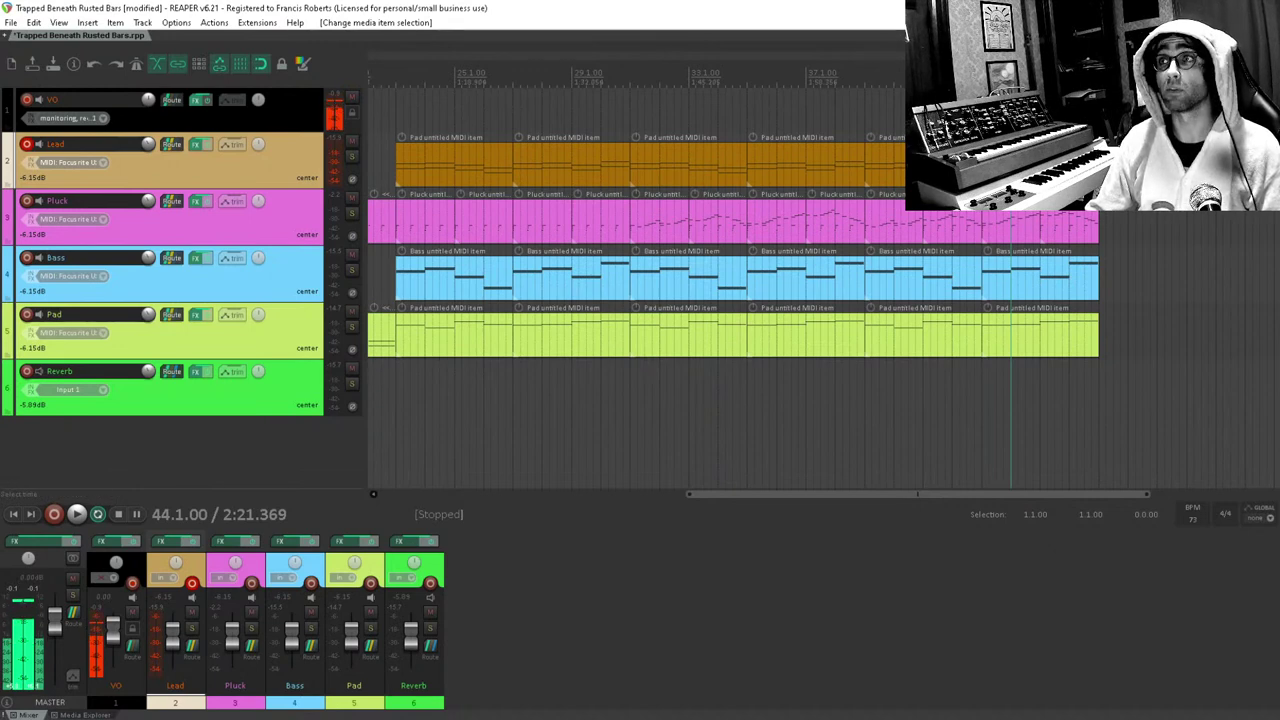
pyautogui.hscroll(2, 834, 203)
pyautogui.hscroll(-4, 834, 203)
pyautogui.hscroll(2, 834, 203)
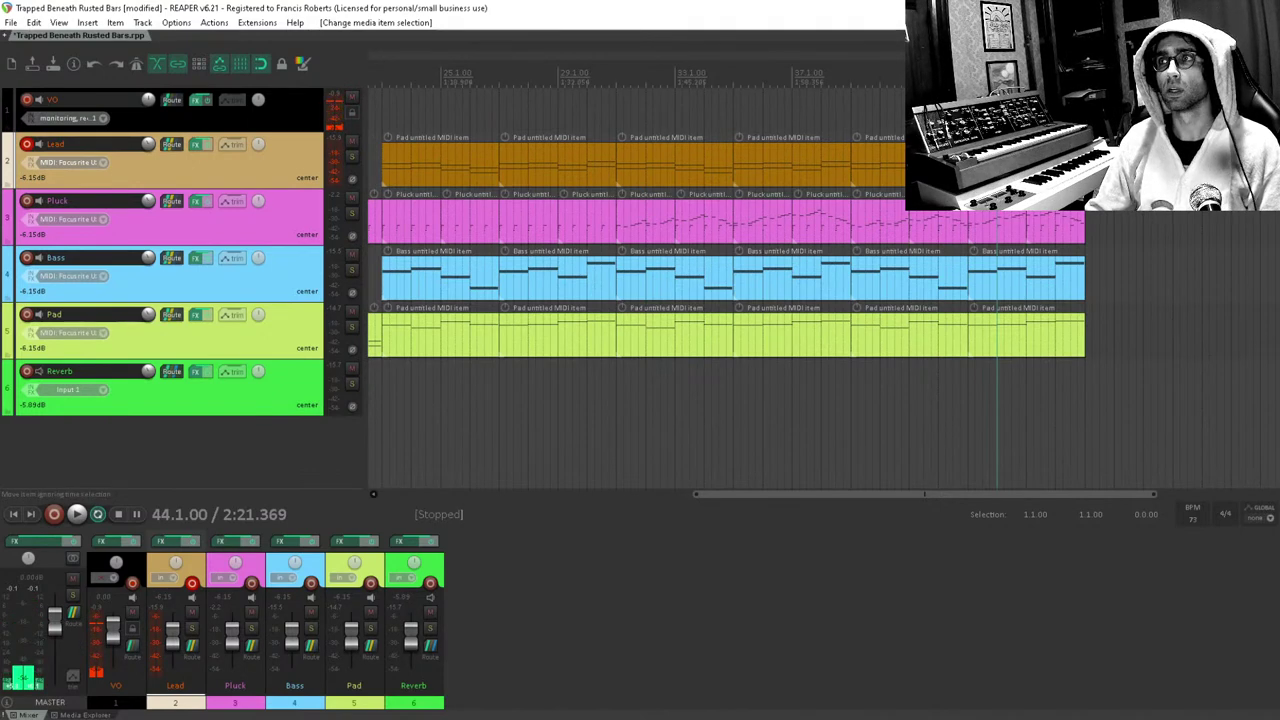
pyautogui.press('pagedown')
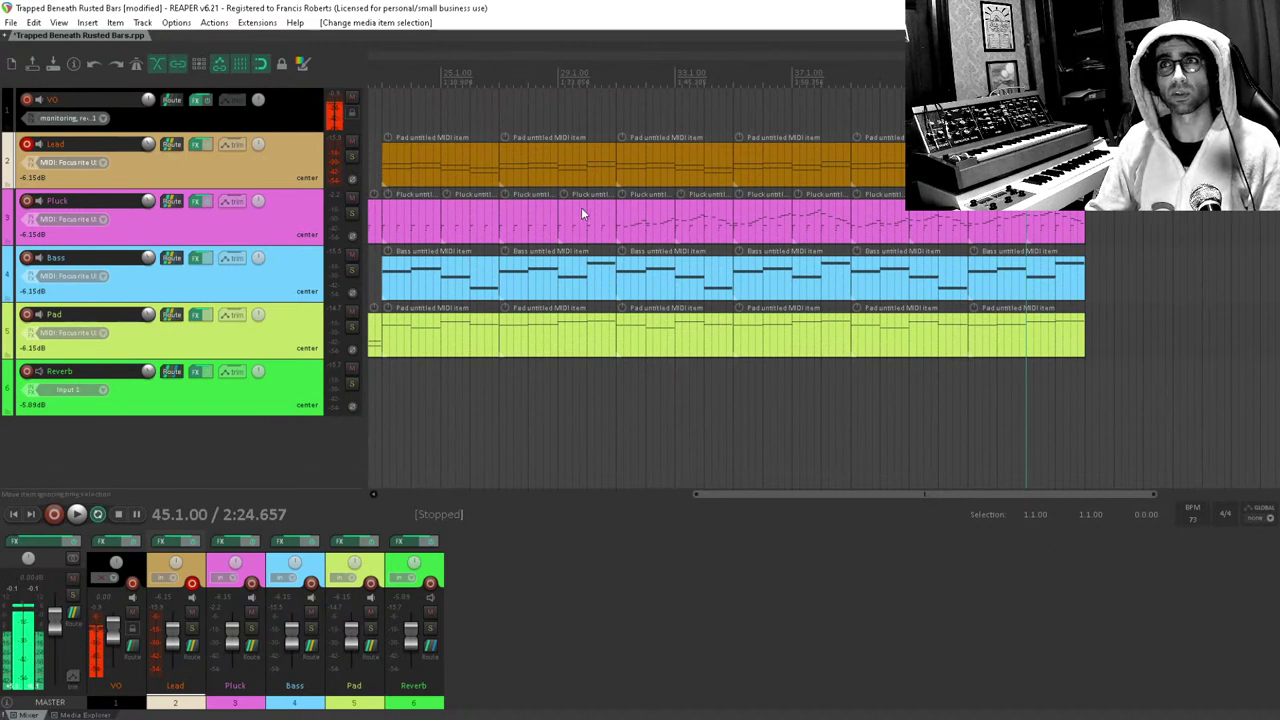
# Review the Lead track's ReaSynth tuning, envelope and wave shape settings again, and close the FX window.
pyautogui.click(196, 144)
pyautogui.click(501, 502)
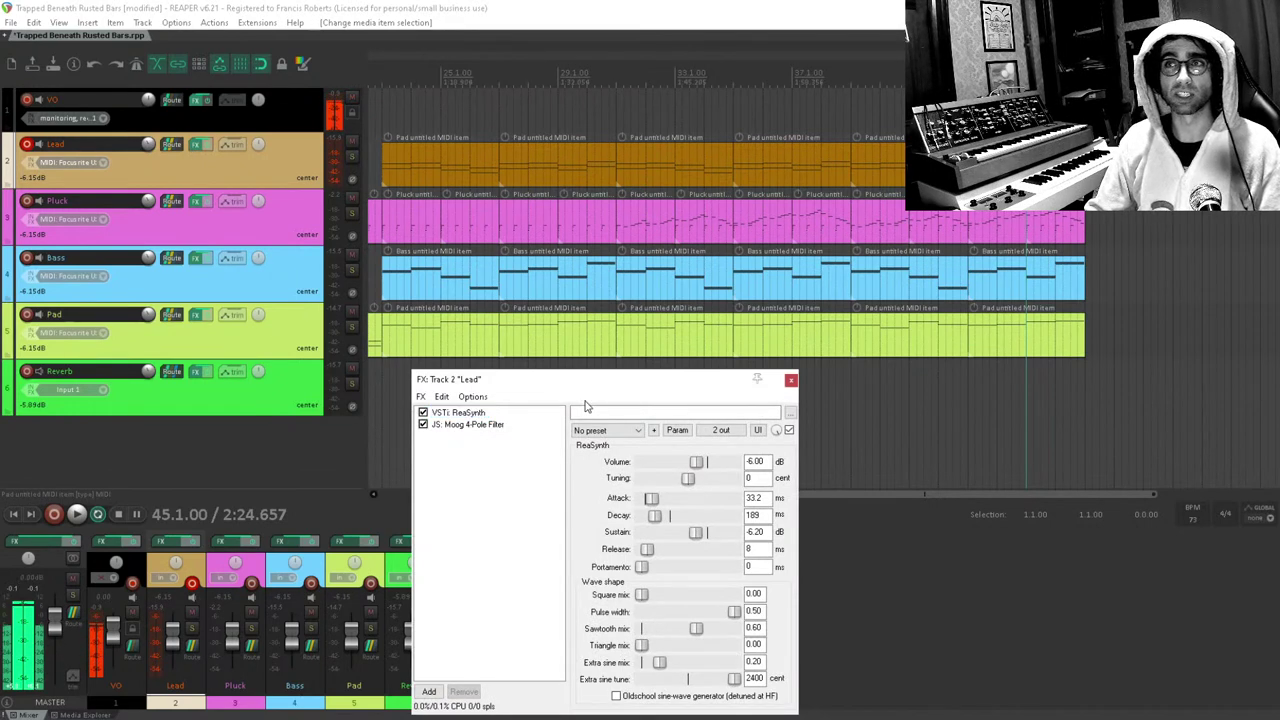
pyautogui.click(790, 380)
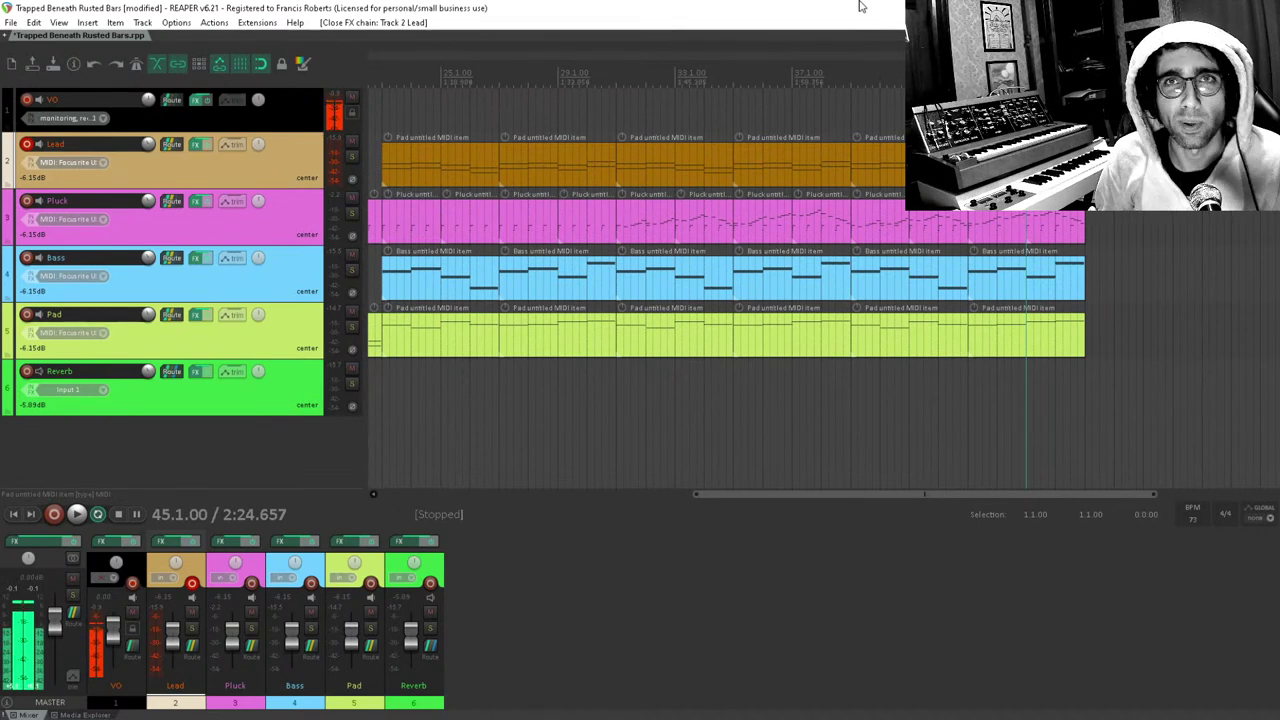
pyautogui.hscroll(3, 815, 277)
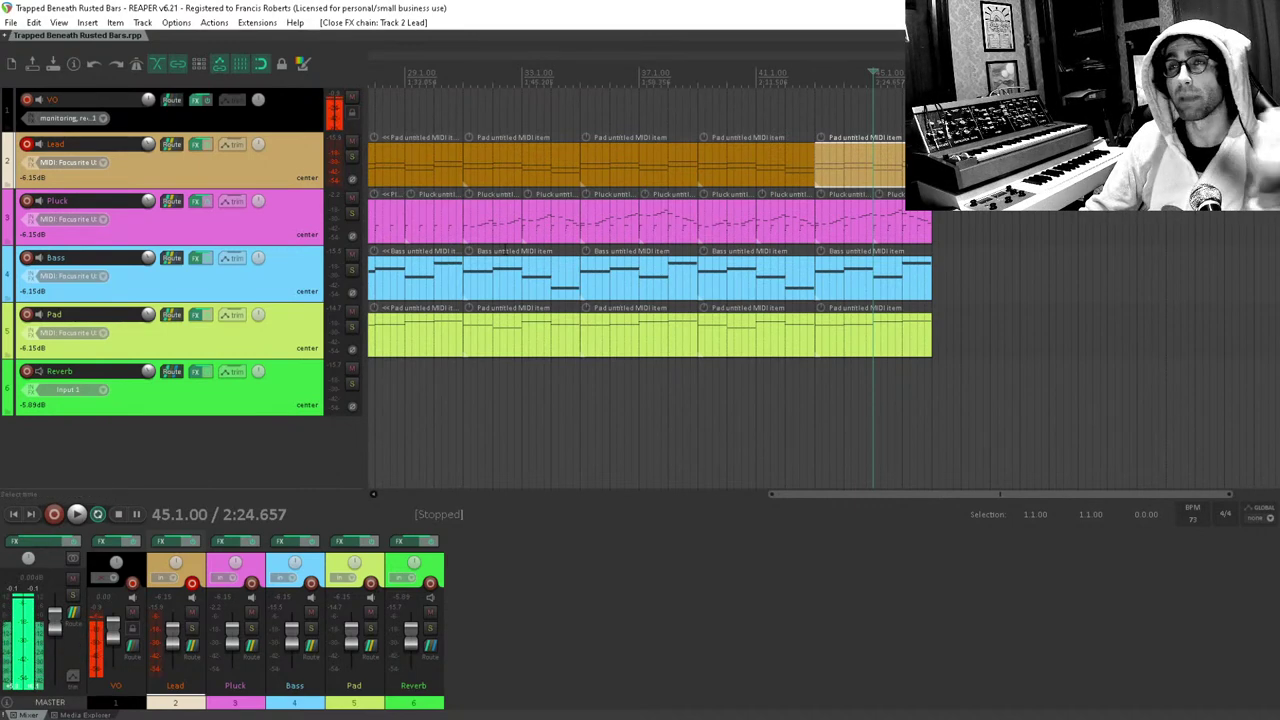
pyautogui.click(198, 152)
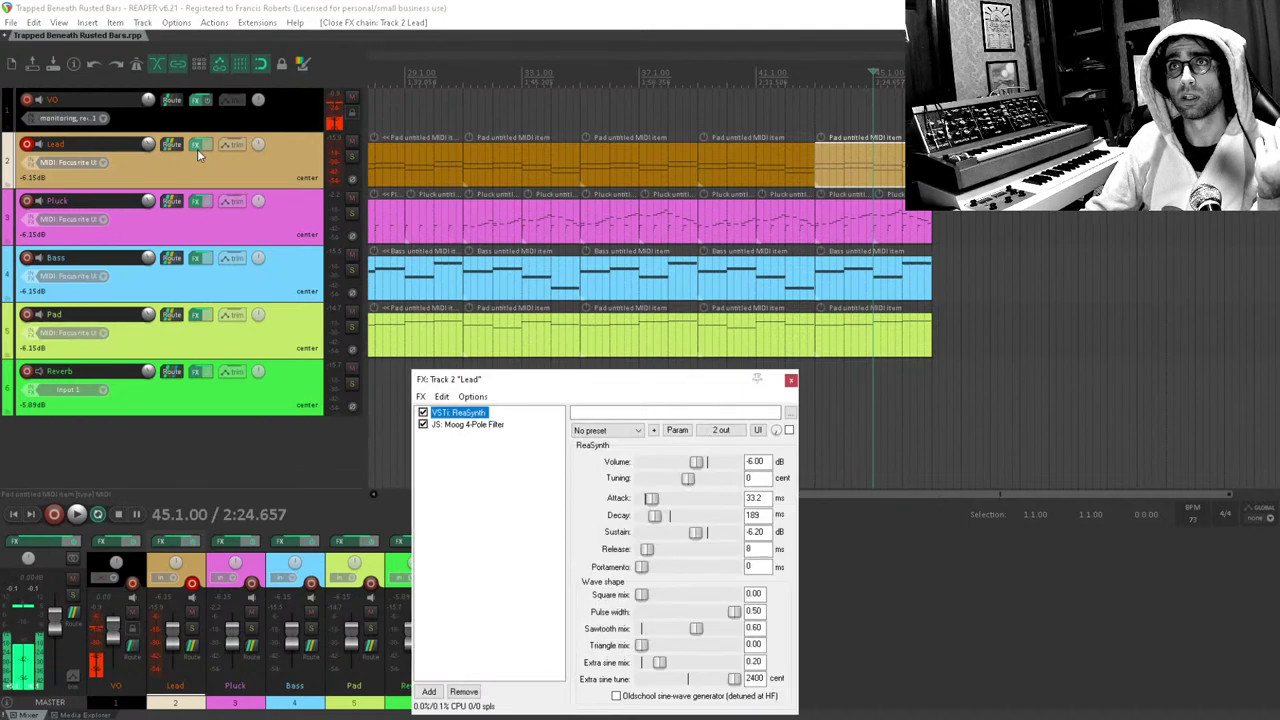
pyautogui.click(465, 477)
pyautogui.click(470, 413)
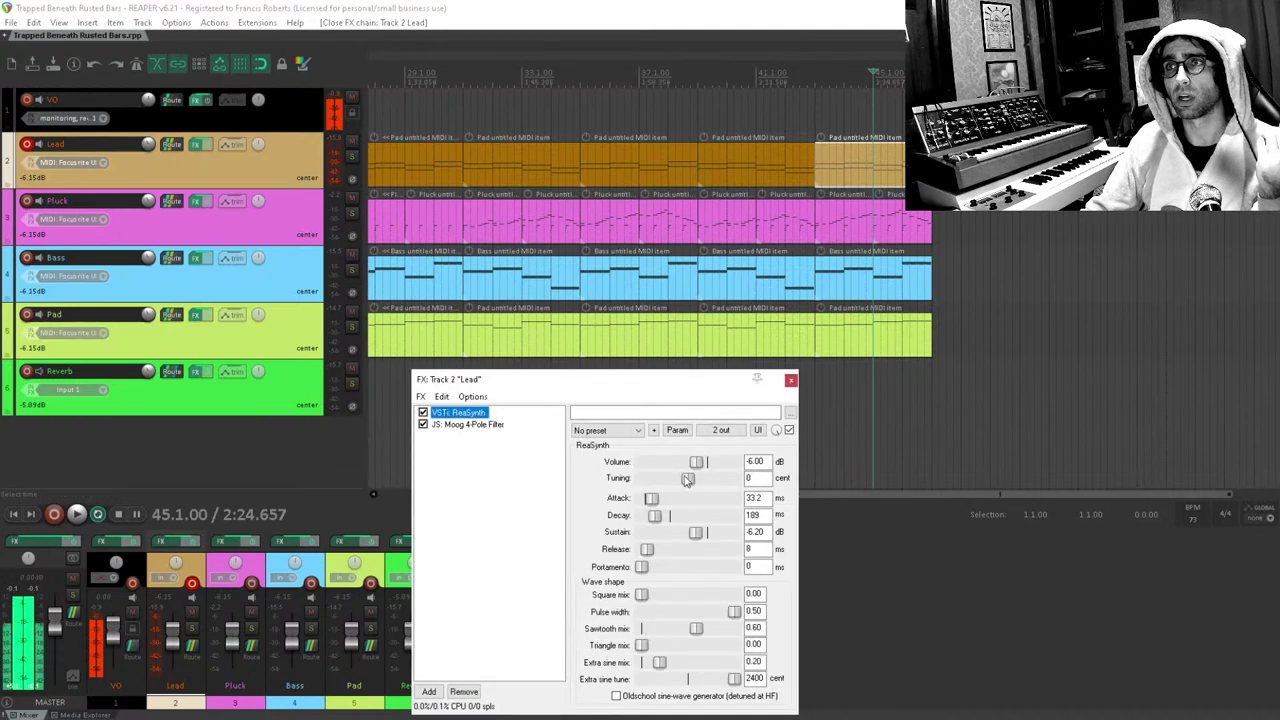
pyautogui.click(494, 497)
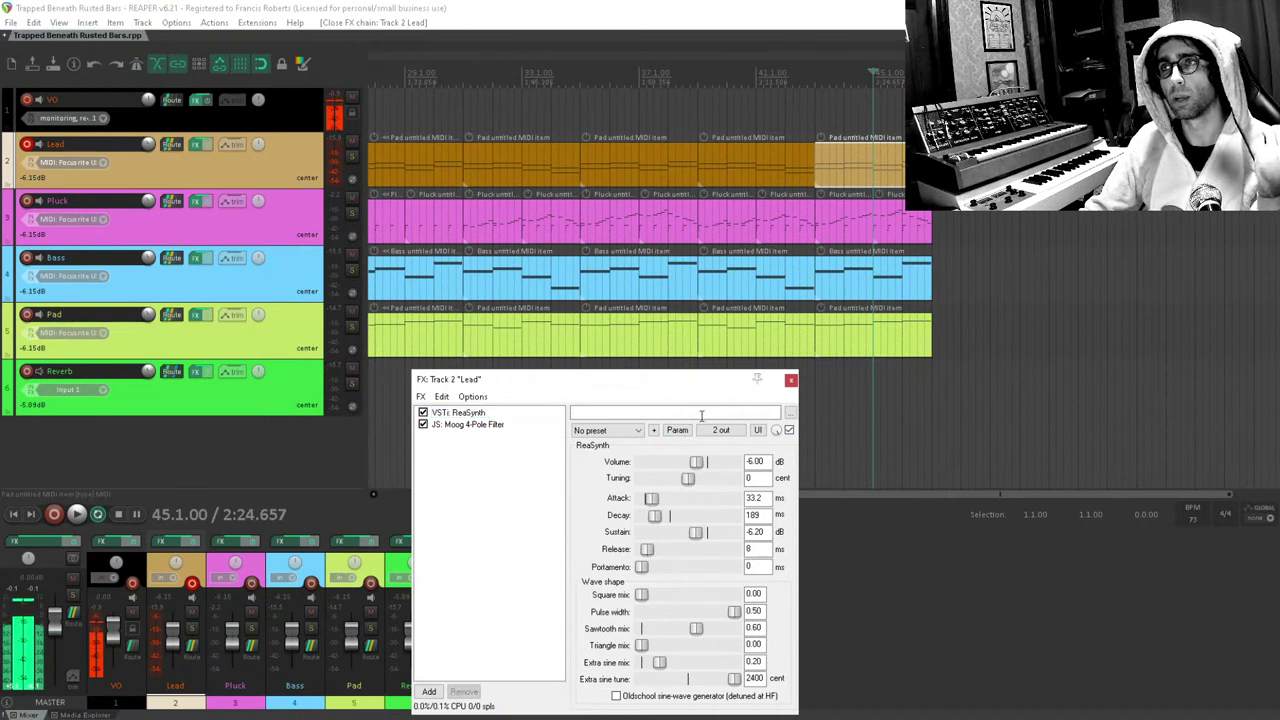
pyautogui.click(790, 381)
# Place the edit cursor at the end of the arrangement at bar 47 and save the project.
pyautogui.hscroll(3, 664, 296)
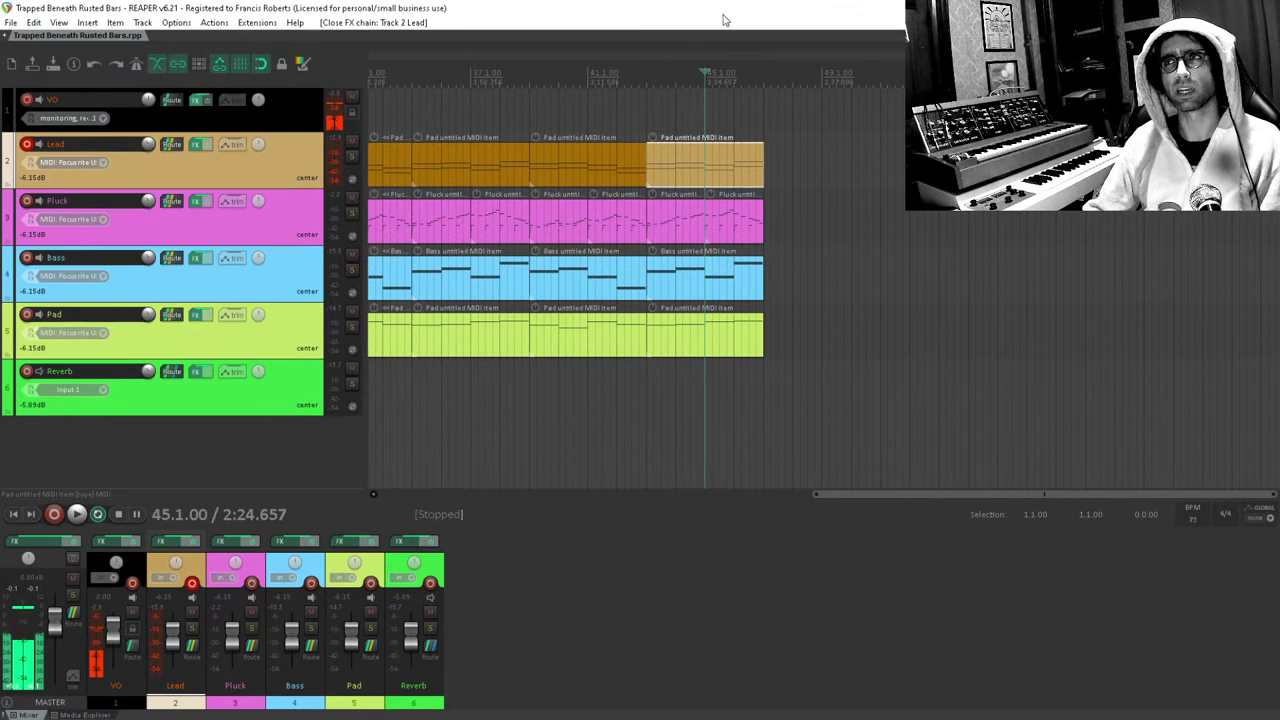
pyautogui.click(646, 108)
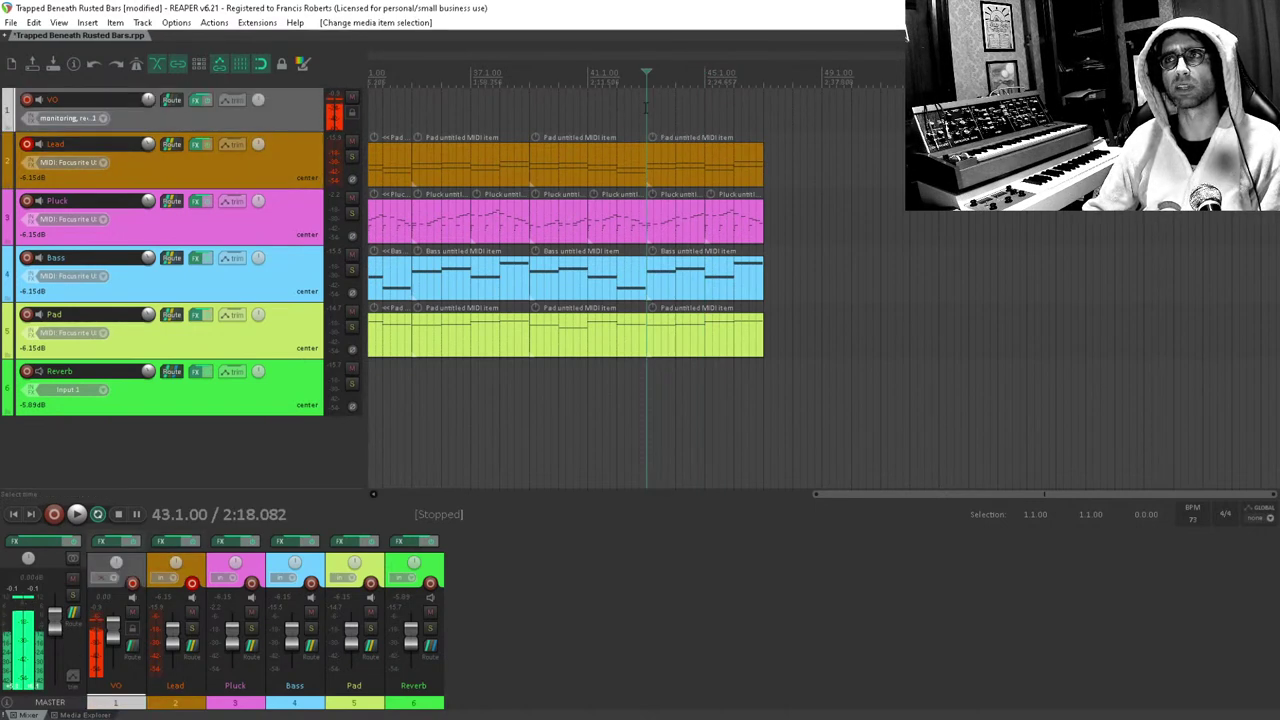
pyautogui.click(763, 100)
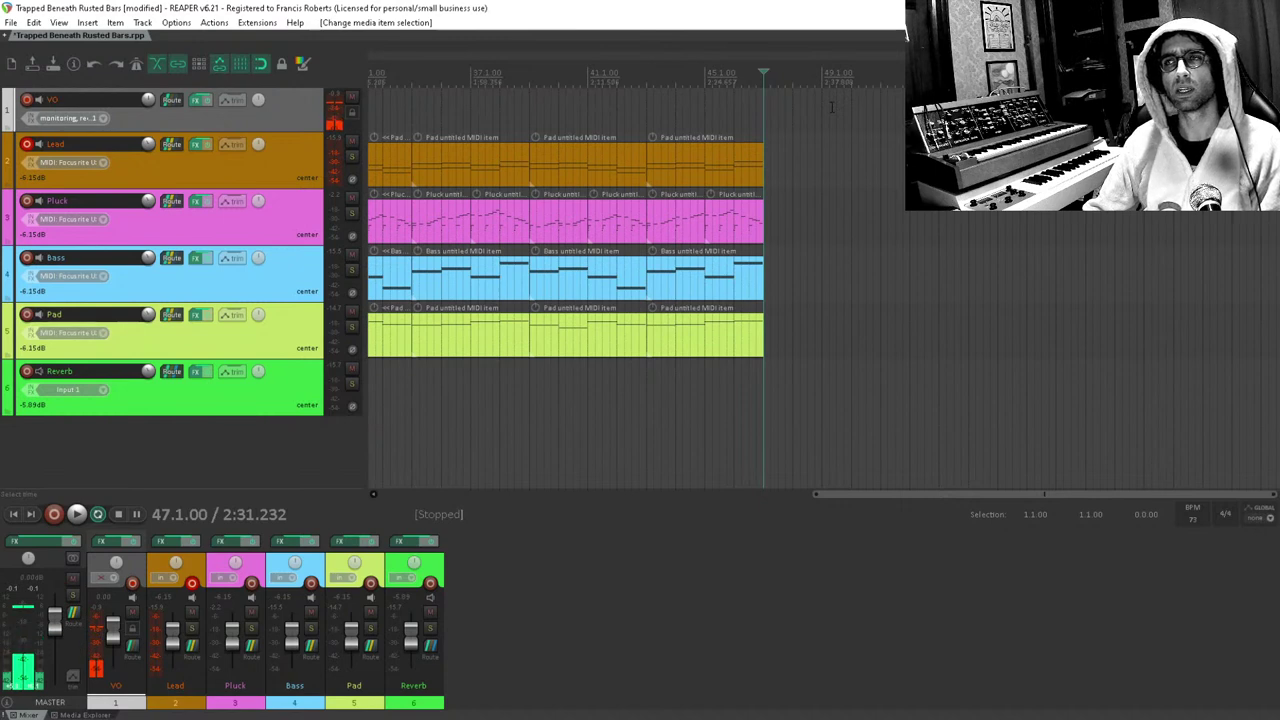
pyautogui.scroll(-2, 808, 148)
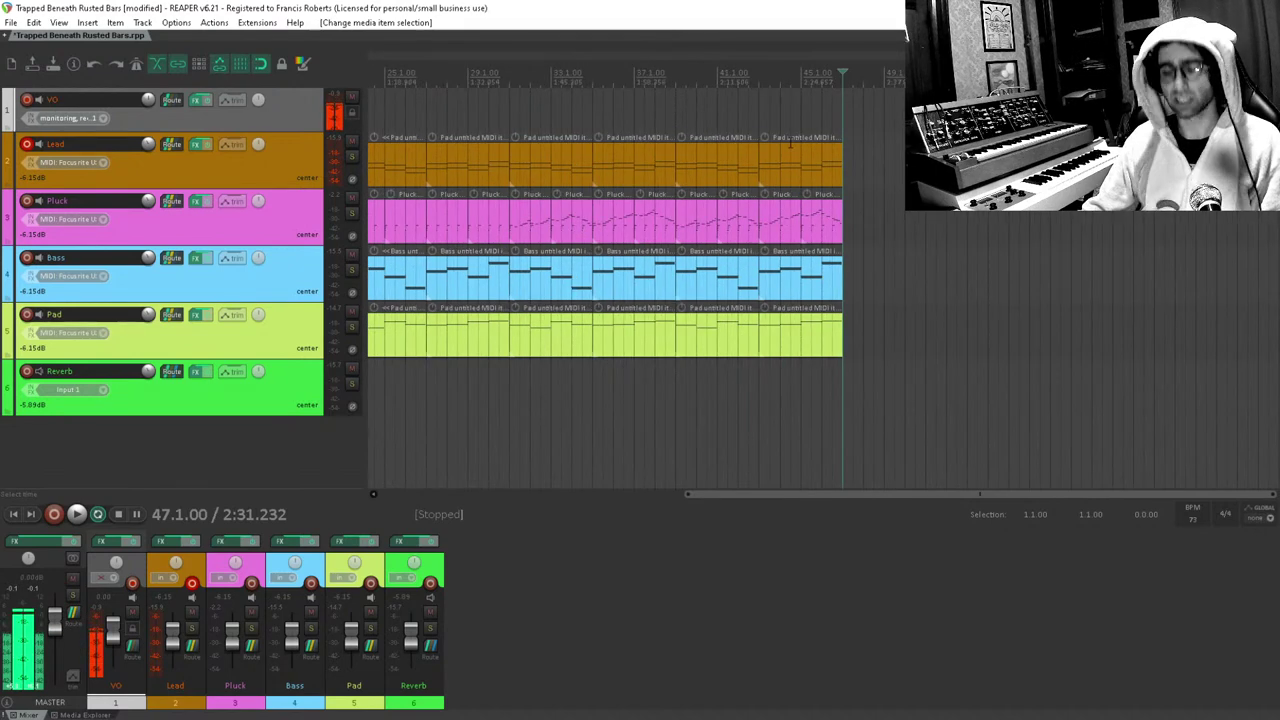
pyautogui.hotkey('ctrl', 's')
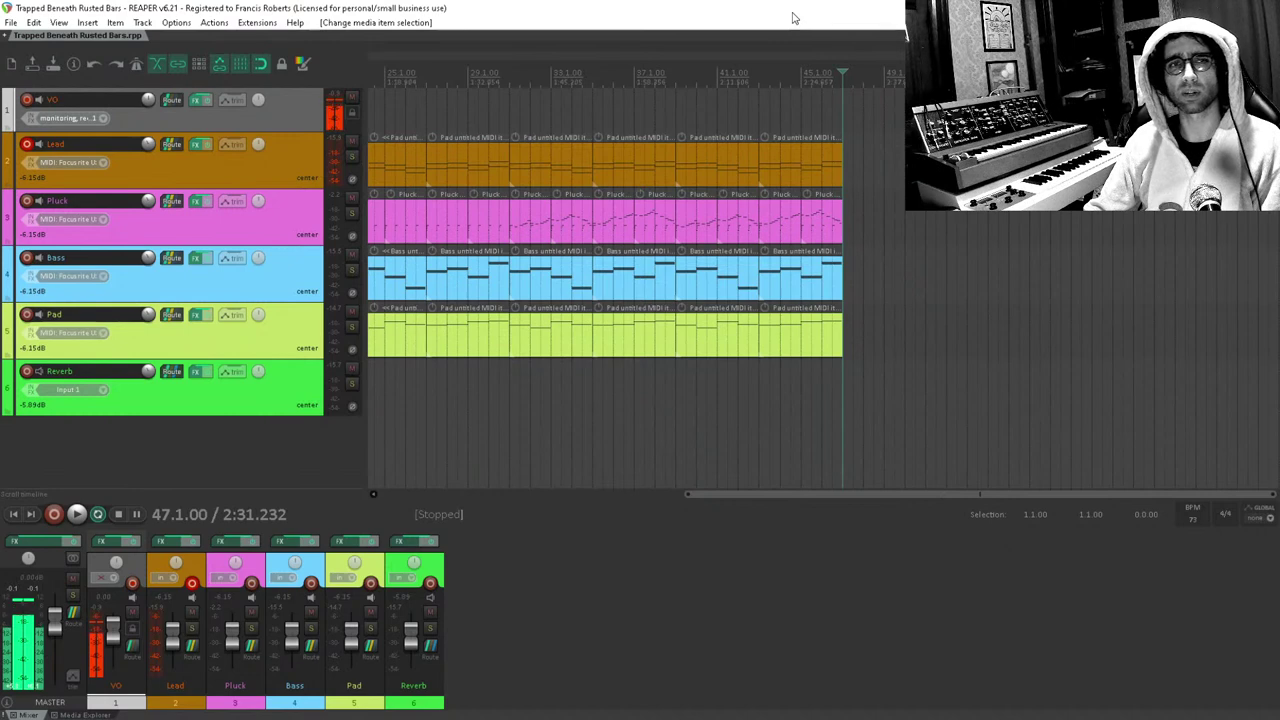
pyautogui.scroll(-1, 934, 148)
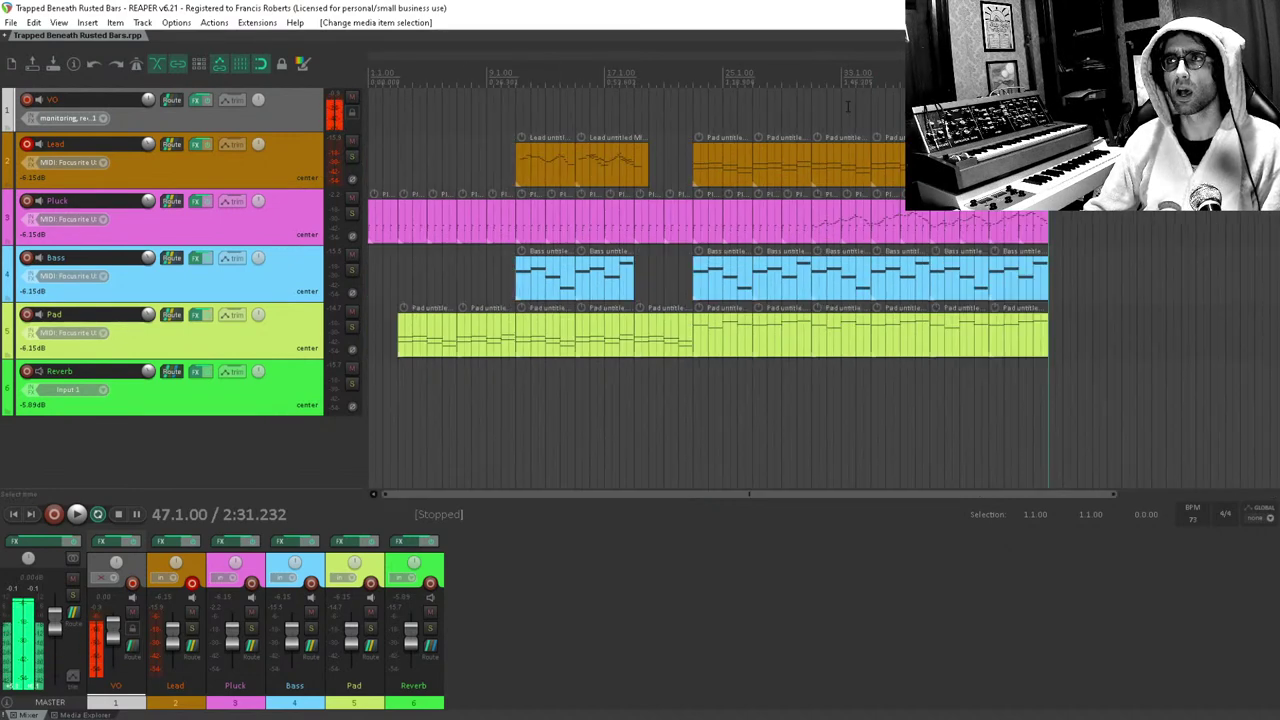
pyautogui.moveTo(934, 148); pyautogui.dragTo(740, 148)
pyautogui.hscroll(-3, 739, 148)
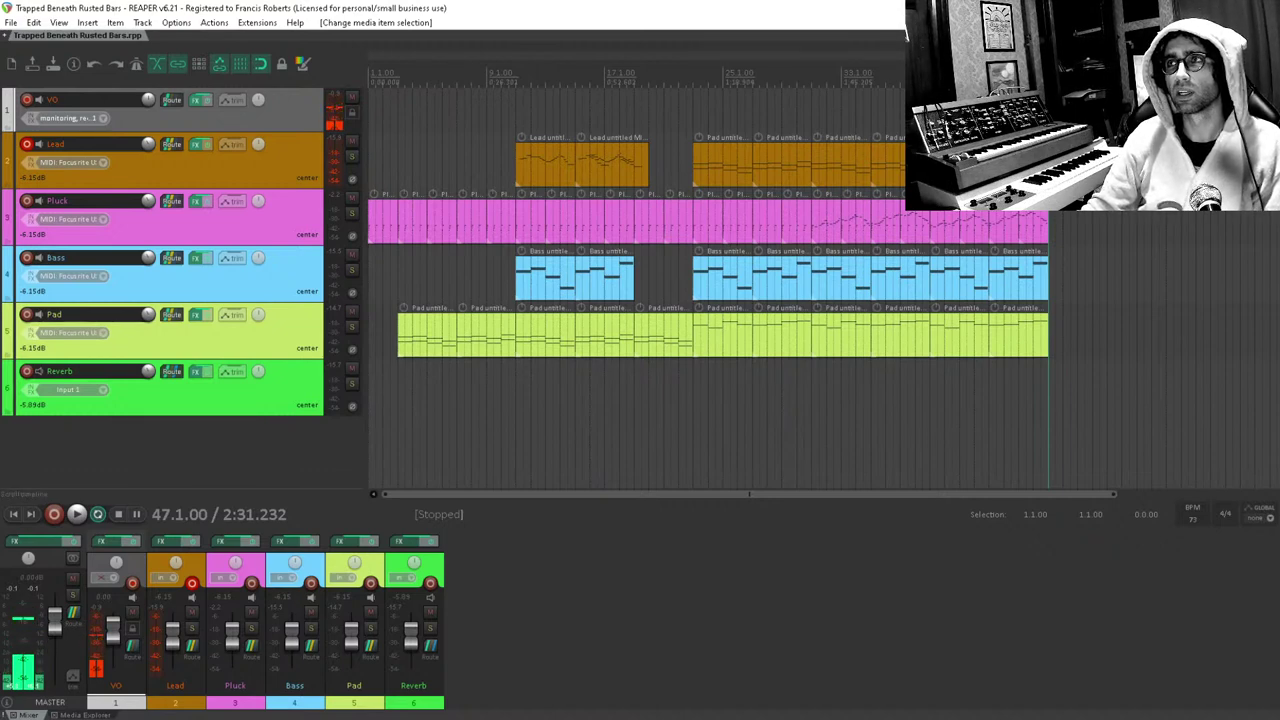
pyautogui.hscroll(3, 640, 250)
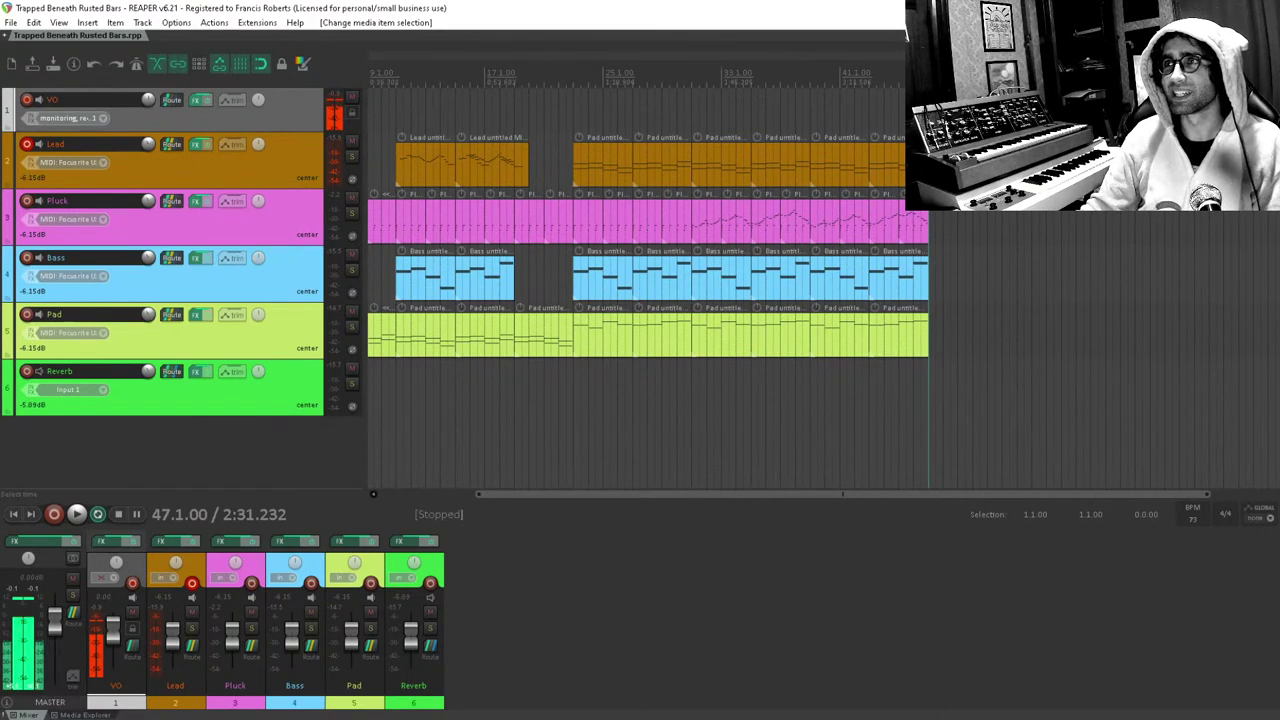
pyautogui.scroll(3, 822, 290)
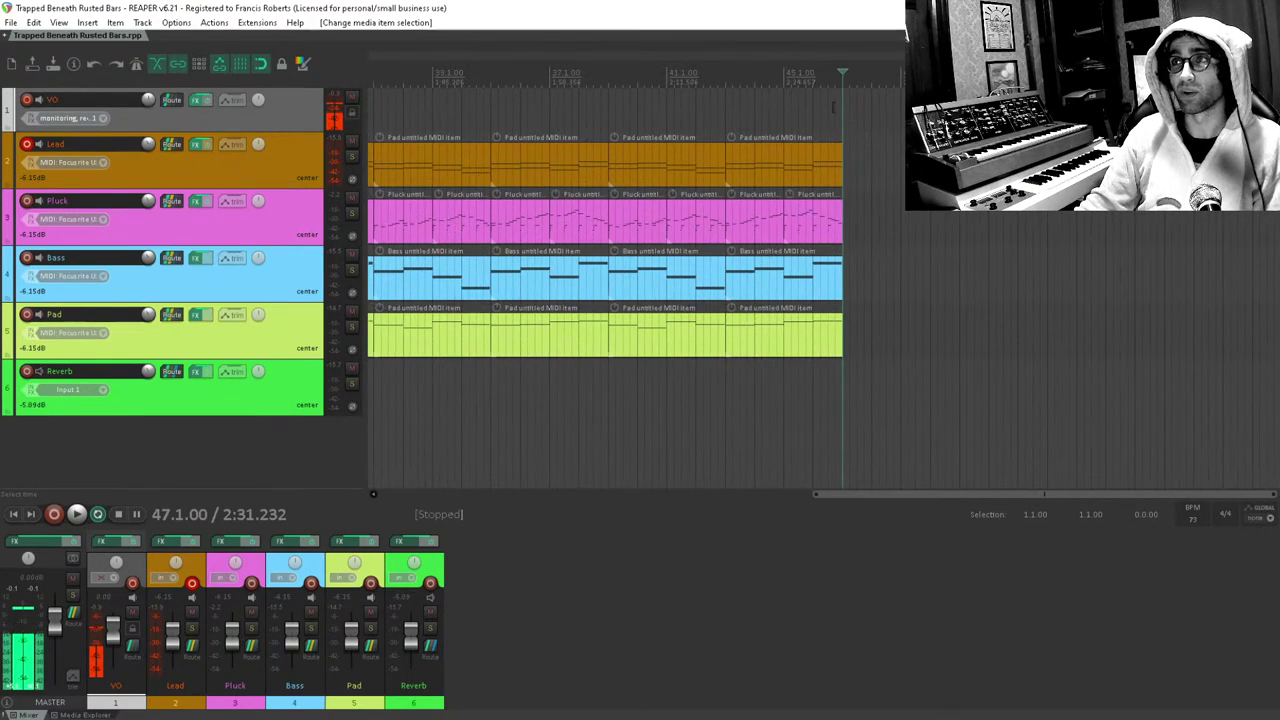
pyautogui.hscroll(3, 746, 146)
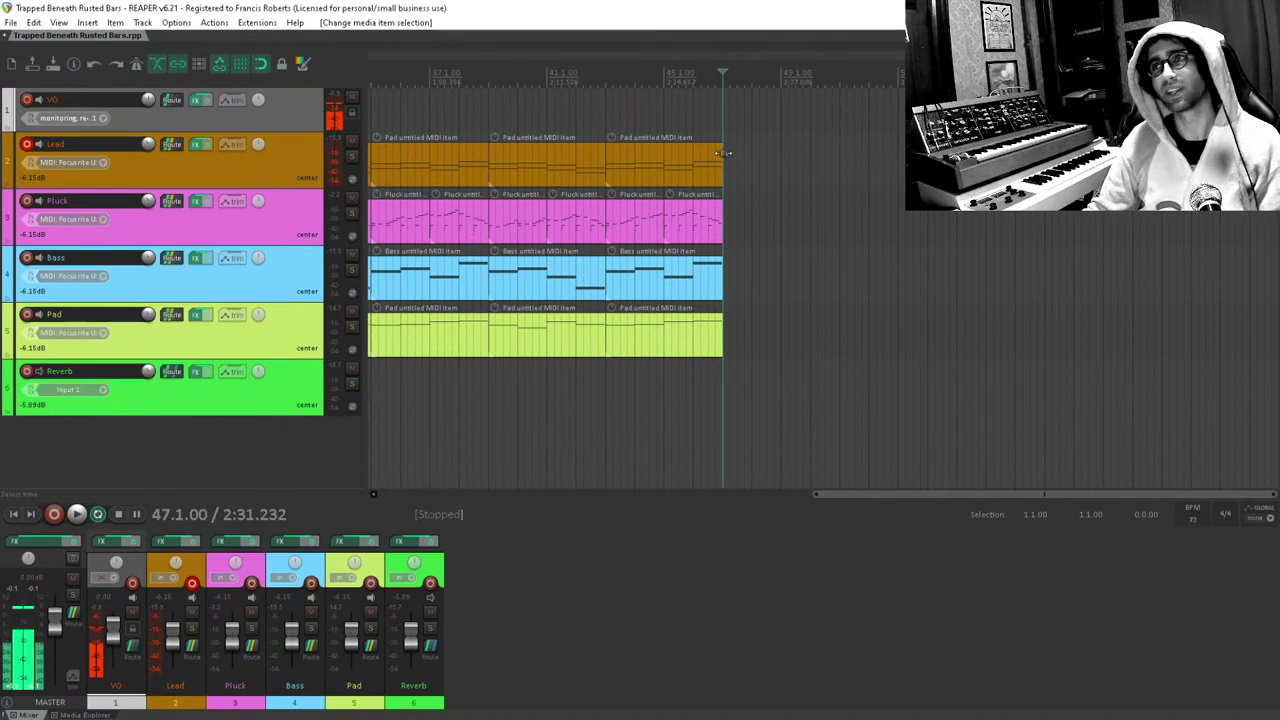
# Go back along the arrangement and place the edit cursor at the Lead item starting at bar 39.
pyautogui.scroll(2, 684, 151)
pyautogui.scroll(-1, 684, 151)
pyautogui.scroll(1, 789, 164)
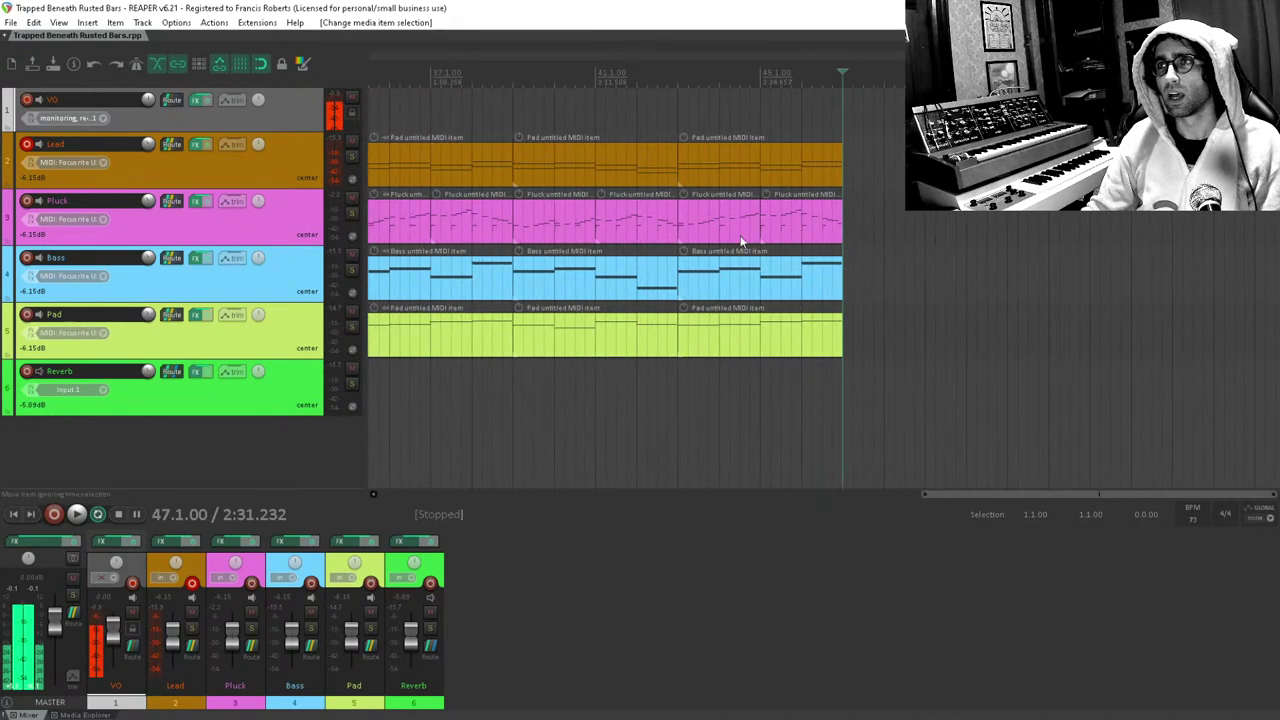
pyautogui.moveTo(640, 222); pyautogui.dragTo(758, 217)
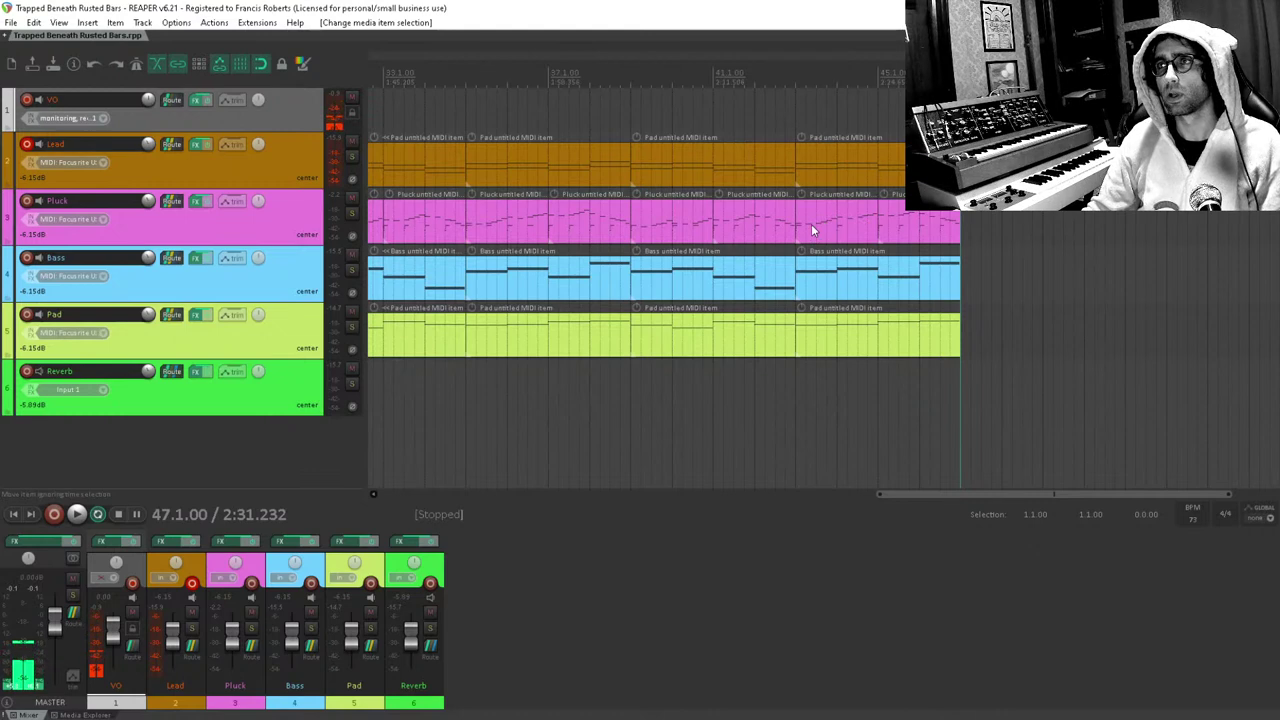
pyautogui.hscroll(-2, 1006, 214)
pyautogui.moveTo(597, 218); pyautogui.dragTo(655, 226)
pyautogui.moveTo(890, 212); pyautogui.dragTo(1165, 226)
pyautogui.press('Delete')
pyautogui.moveTo(882, 214)
pyautogui.mouseDown()
pyautogui.moveTo(565, 195)
pyautogui.moveTo(551, 212)
pyautogui.moveTo(881, 216)
pyautogui.mouseUp()
pyautogui.click(848, 124)
pyautogui.hscroll(1, 893, 132)
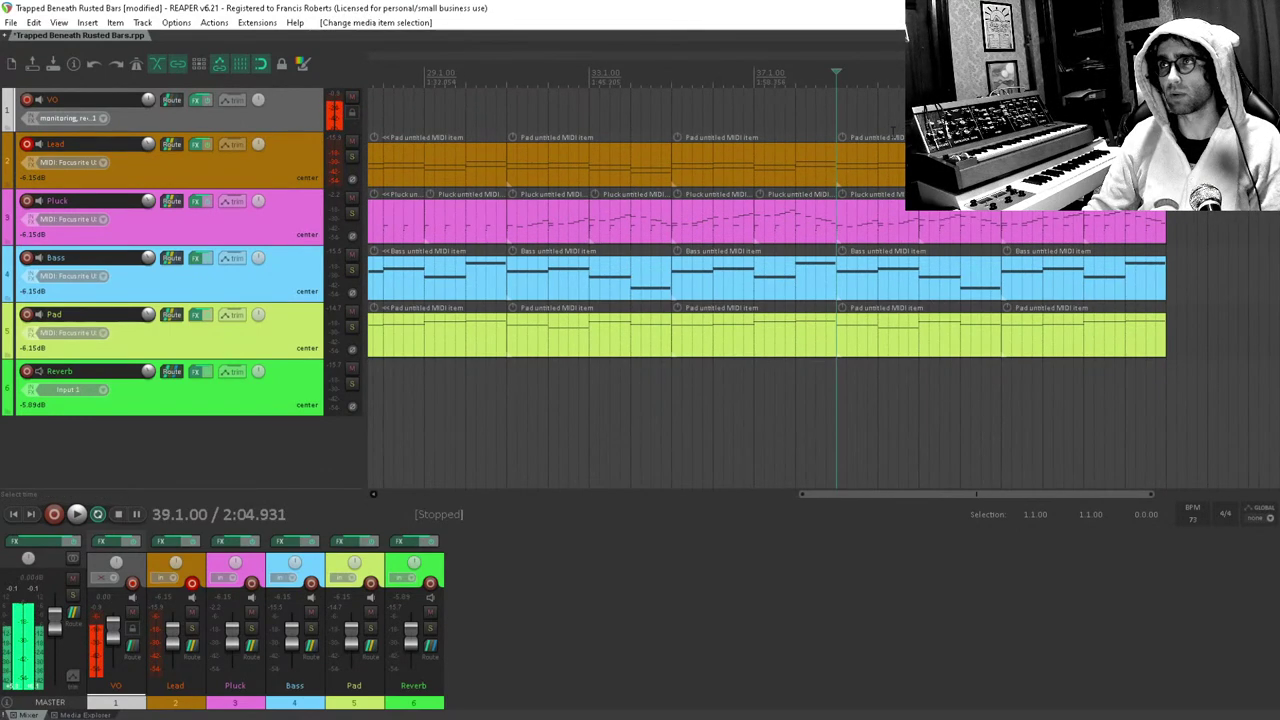
pyautogui.click(856, 168)
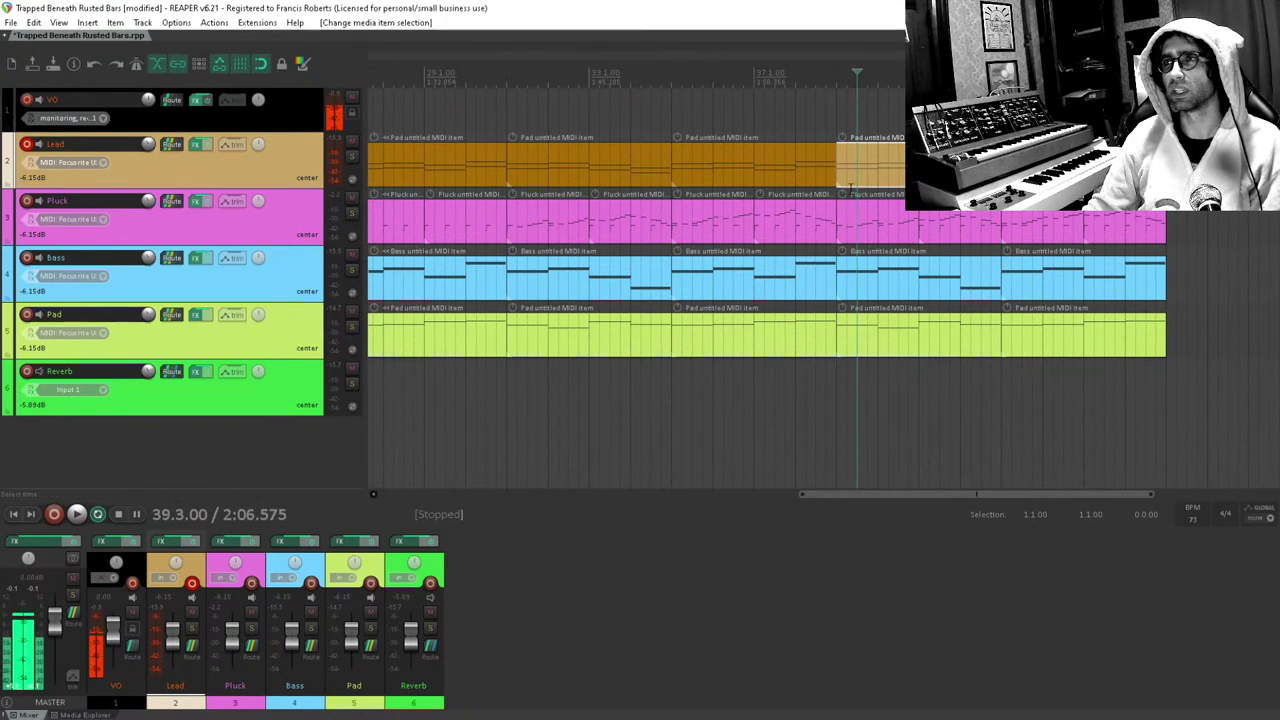
pyautogui.click(842, 120)
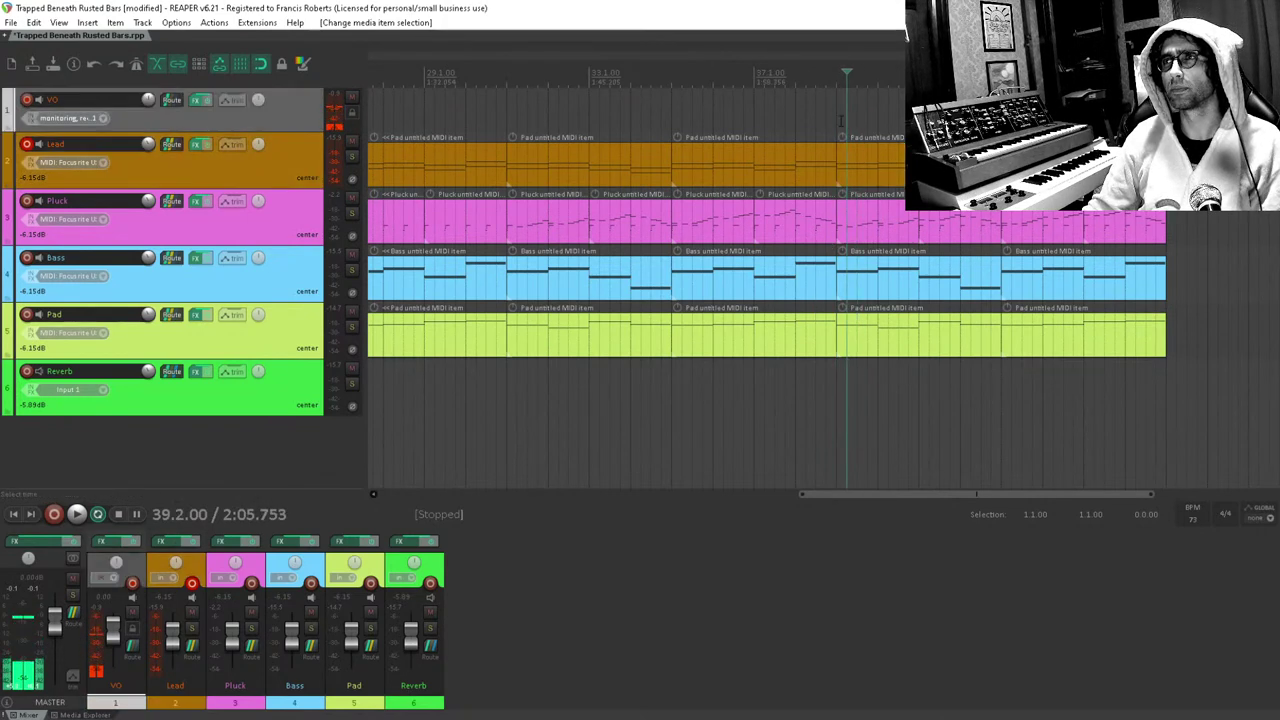
# Open the Lead item at bar 39 for note editing and delete the upper sustained note in bar 39.
pyautogui.doubleClick(841, 165)
pyautogui.moveTo(644, 407); pyautogui.dragTo(709, 407)
pyautogui.click(709, 406)
pyautogui.doubleClick(698, 413)
# Fill bar 39 of the Lead item with the eighth notes A4, A#4, C5, A4, F4, A4, D5 and F5.
pyautogui.moveTo(606, 414); pyautogui.dragTo(618, 416)
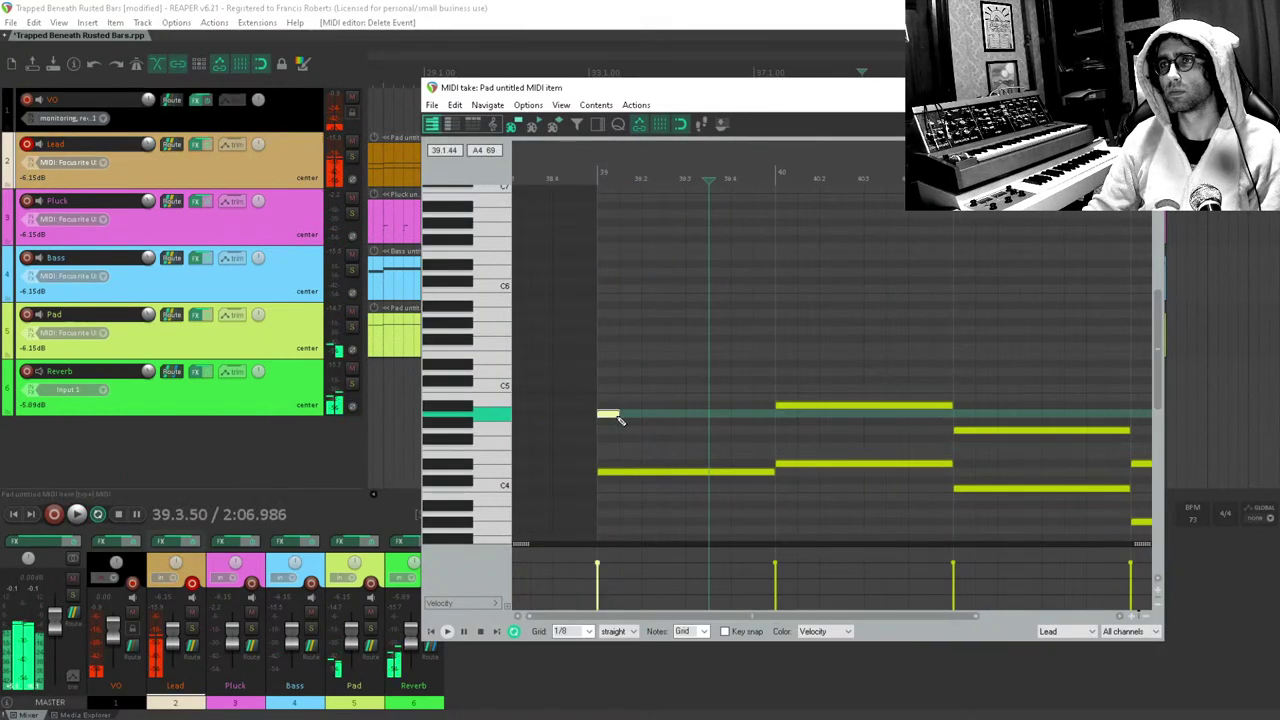
pyautogui.click(630, 405)
pyautogui.click(652, 388)
pyautogui.click(672, 413)
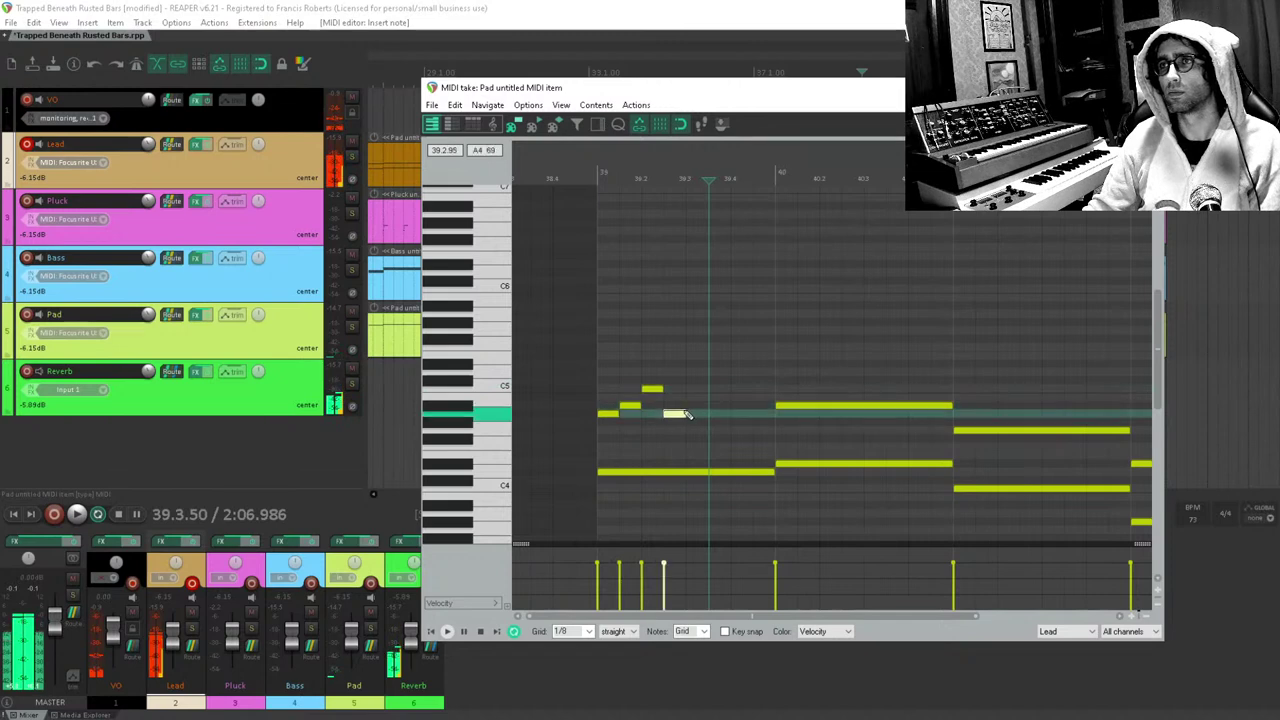
pyautogui.moveTo(701, 438); pyautogui.dragTo(711, 448)
pyautogui.click(720, 413)
pyautogui.click(742, 372)
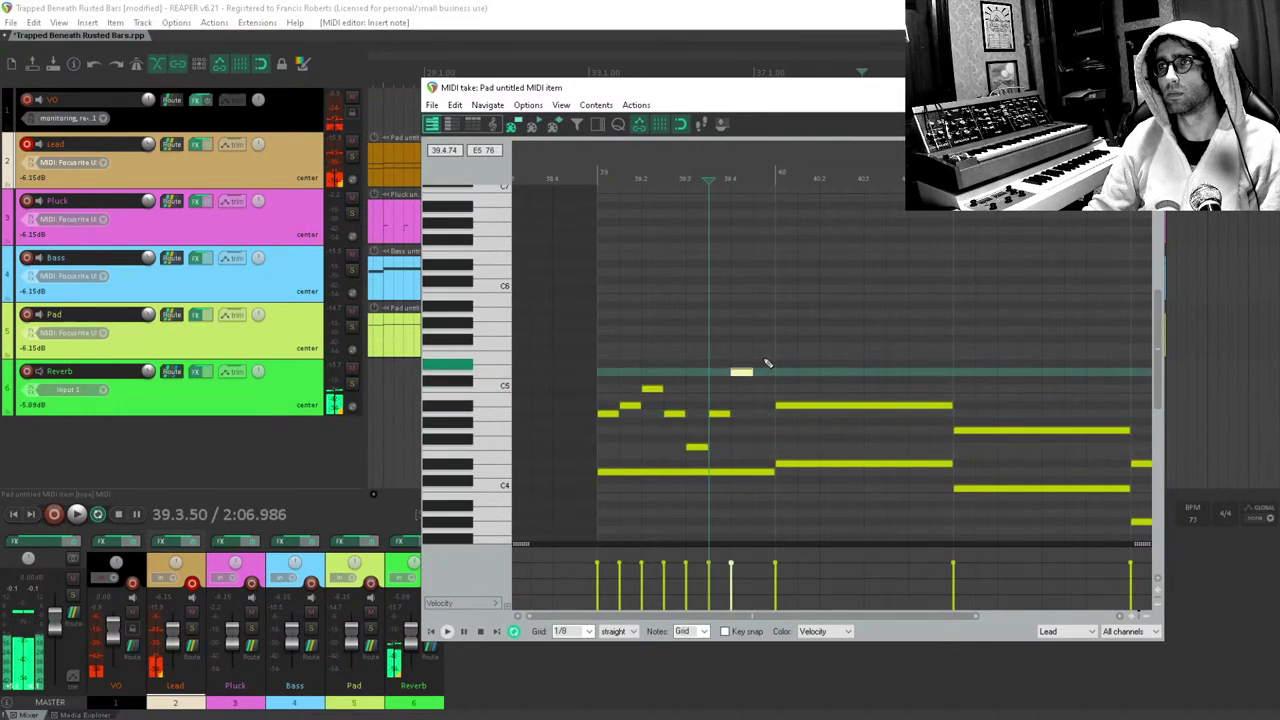
pyautogui.click(764, 355)
pyautogui.moveTo(764, 358); pyautogui.dragTo(764, 350)
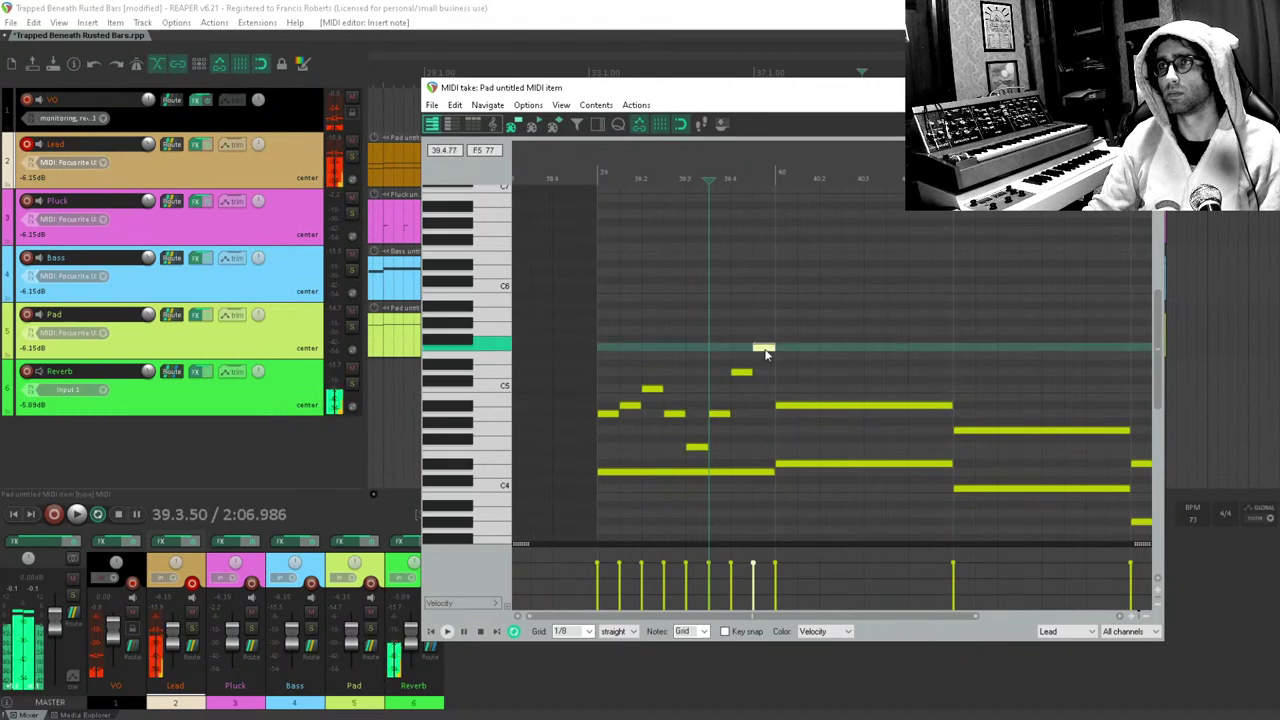
# Play the passage from just before bar 39 to hear the new Lead notes, and stop playback.
pyautogui.click(572, 404)
pyautogui.press('space')
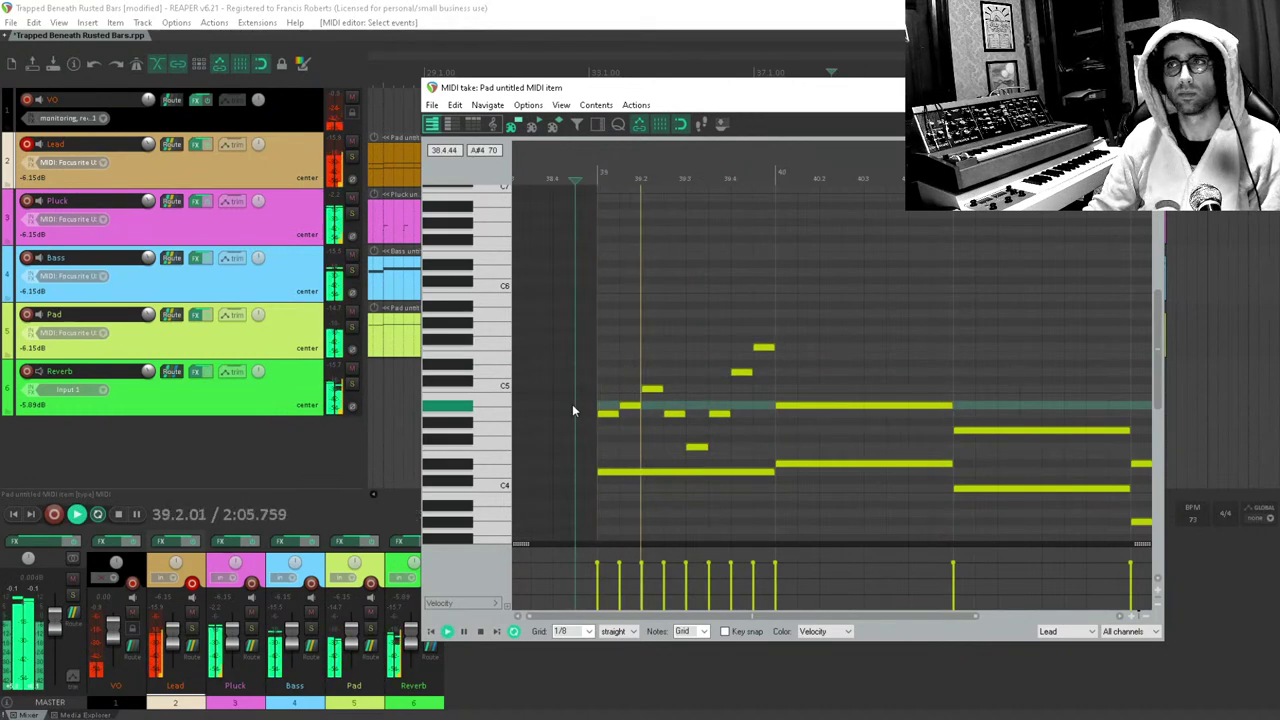
pyautogui.press('space')
# Replace the upper sustained note in bar 40 with the eighth notes A#4, C5, D5, A#4, G4, A4, A#4 and F5.
pyautogui.click(786, 388)
pyautogui.moveTo(786, 386); pyautogui.dragTo(790, 407)
pyautogui.click(806, 388)
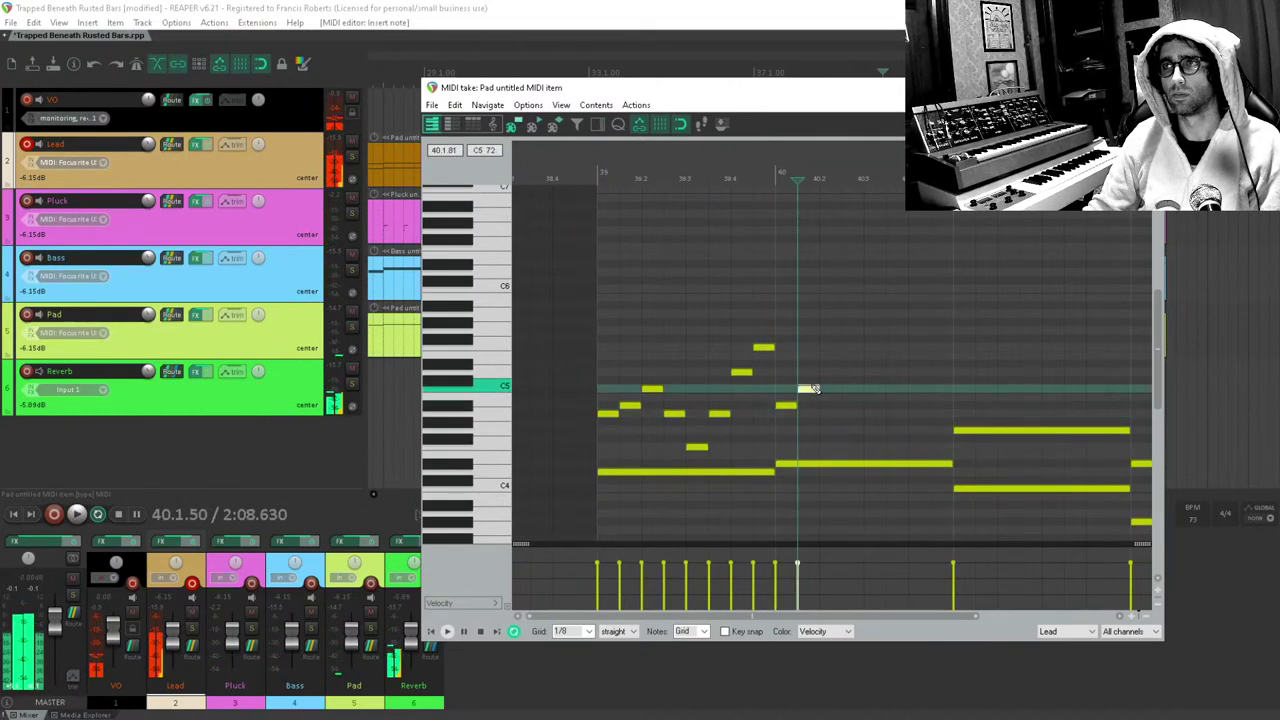
pyautogui.click(828, 372)
pyautogui.click(852, 405)
pyautogui.moveTo(866, 414); pyautogui.dragTo(880, 436)
pyautogui.click(895, 414)
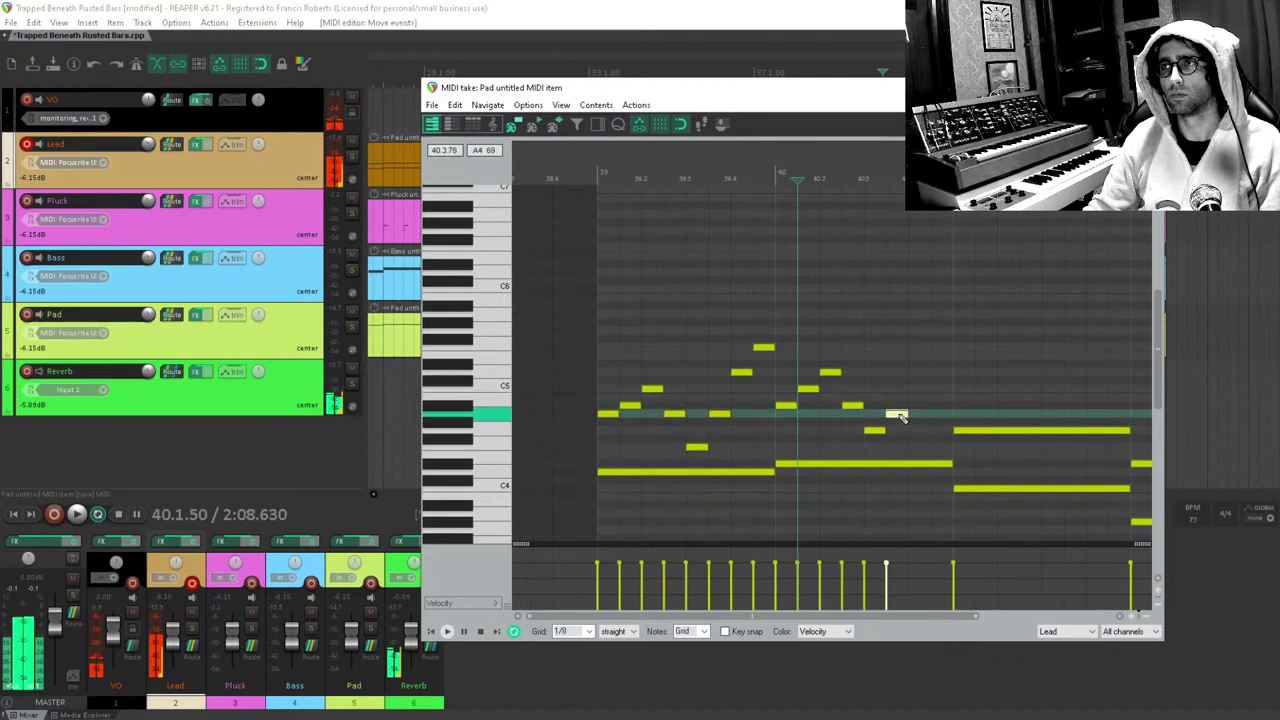
pyautogui.click(917, 406)
pyautogui.moveTo(943, 360)
pyautogui.mouseDown()
pyautogui.moveTo(950, 349)
pyautogui.moveTo(764, 351)
pyautogui.mouseUp()
# Play the Lead melody from bar 40 and stop playback.
pyautogui.click(788, 433)
pyautogui.press('space')
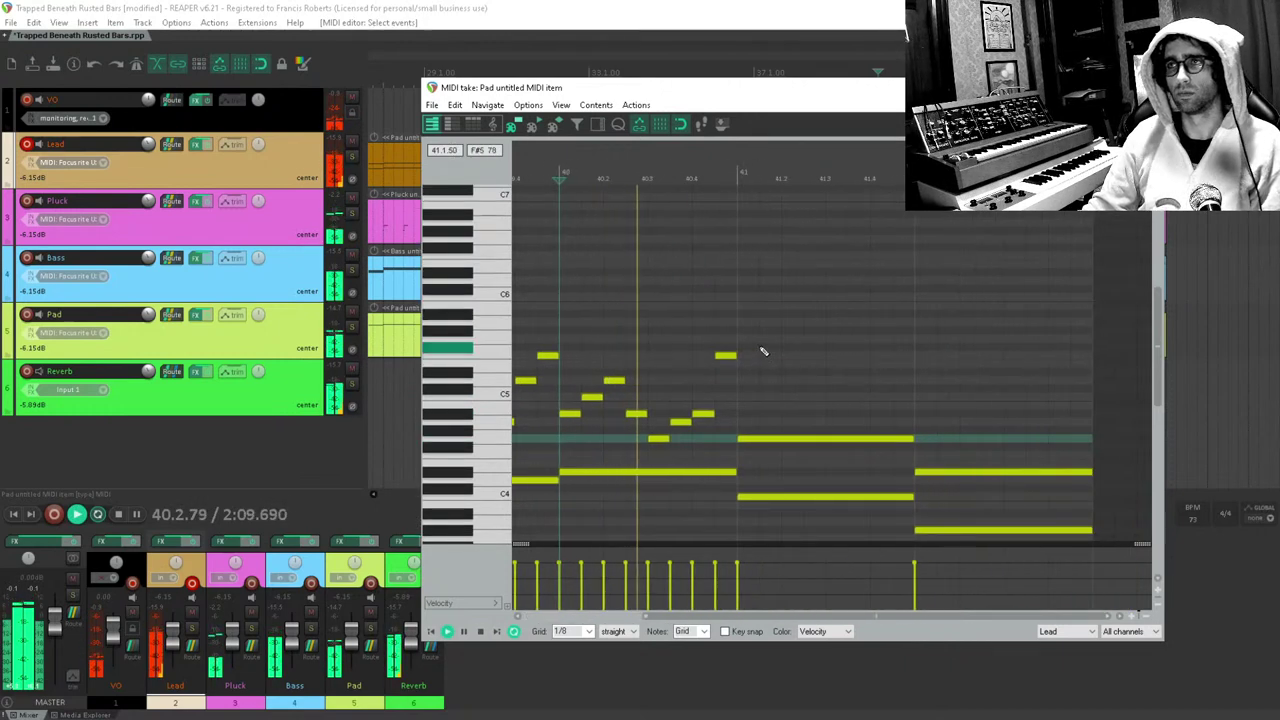
pyautogui.press('space')
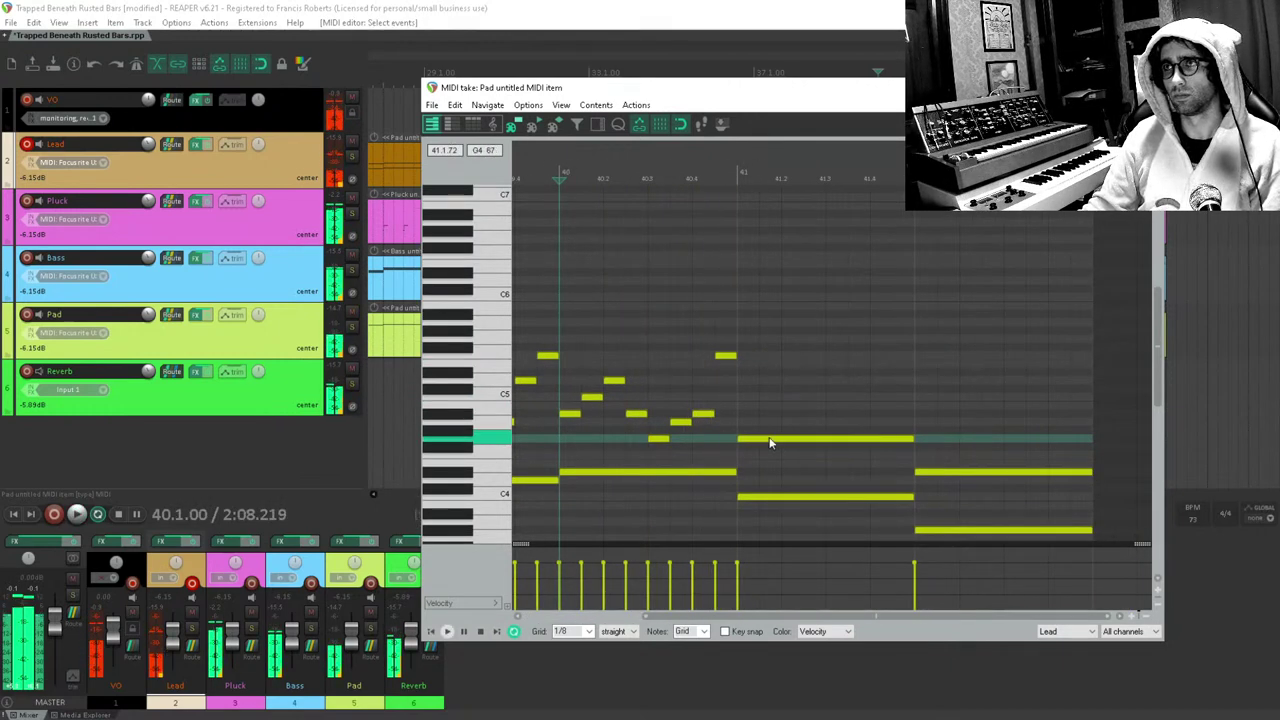
# Replace the upper sustained note in bar 41 with the eighth notes G4, A4, A#4, G4, F4, G4, A4 and C5.
pyautogui.doubleClick(757, 440)
pyautogui.click(748, 438)
pyautogui.click(770, 423)
pyautogui.click(789, 415)
pyautogui.click(811, 438)
pyautogui.click(833, 455)
pyautogui.click(855, 439)
pyautogui.click(877, 422)
pyautogui.click(899, 398)
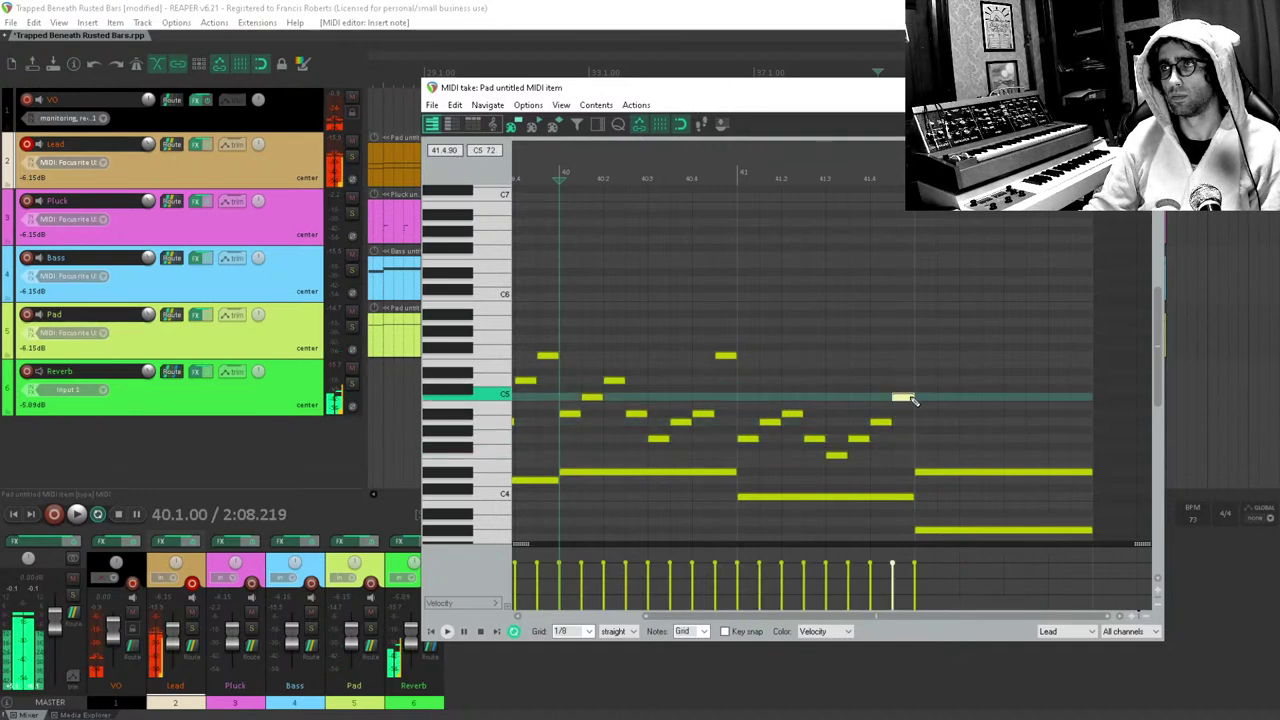
# Replace the upper sustained note in bar 42 with the rising eighth notes D#4, F4, G4, A#4, D5, D#5, G5 and A#5.
pyautogui.doubleClick(927, 474)
pyautogui.click(925, 472)
pyautogui.click(947, 455)
pyautogui.click(969, 438)
pyautogui.click(993, 414)
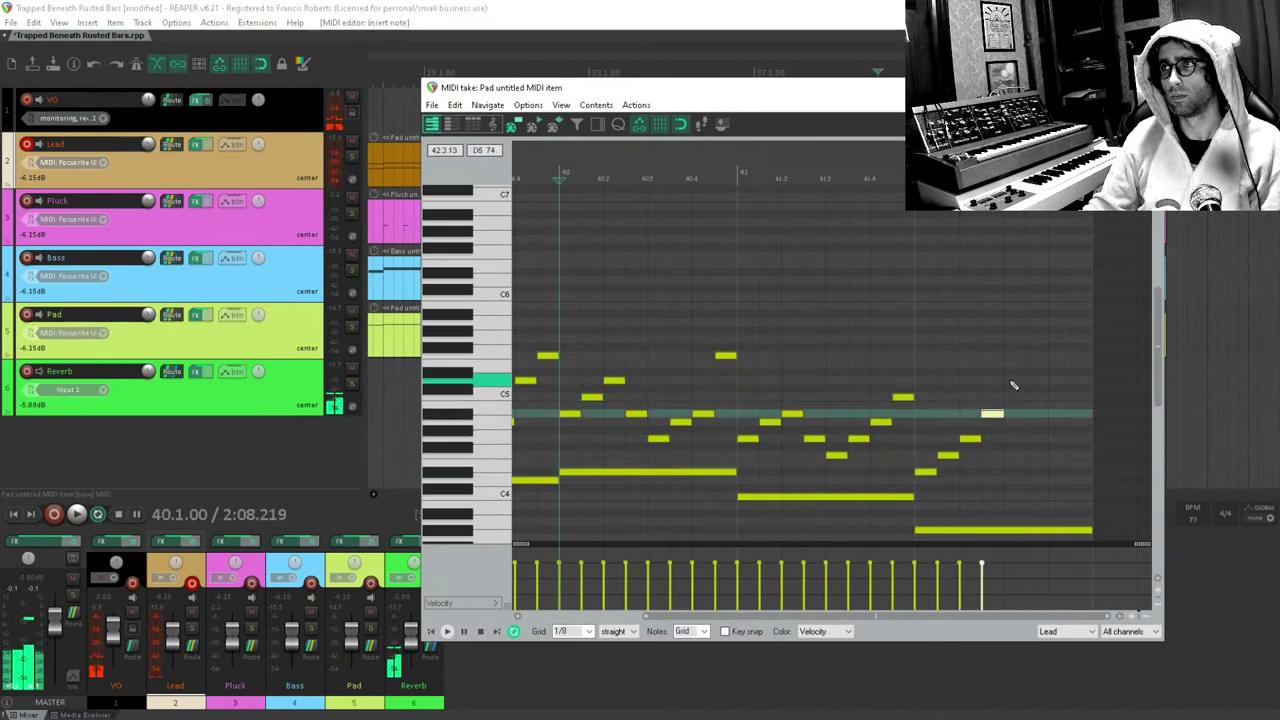
pyautogui.click(1012, 380)
pyautogui.click(1038, 373)
pyautogui.click(1058, 338)
pyautogui.click(1079, 322)
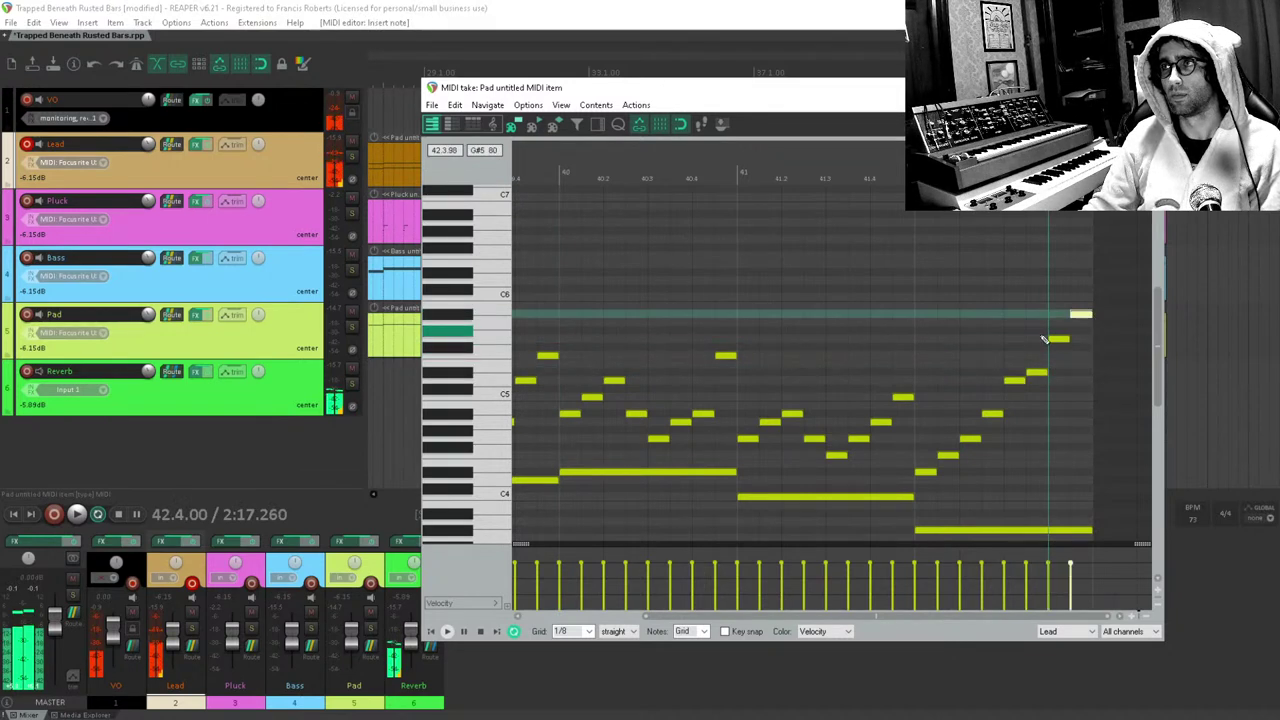
# Close the MIDI editor, save the project and place the edit cursor at bar 39.
pyautogui.press('Escape')
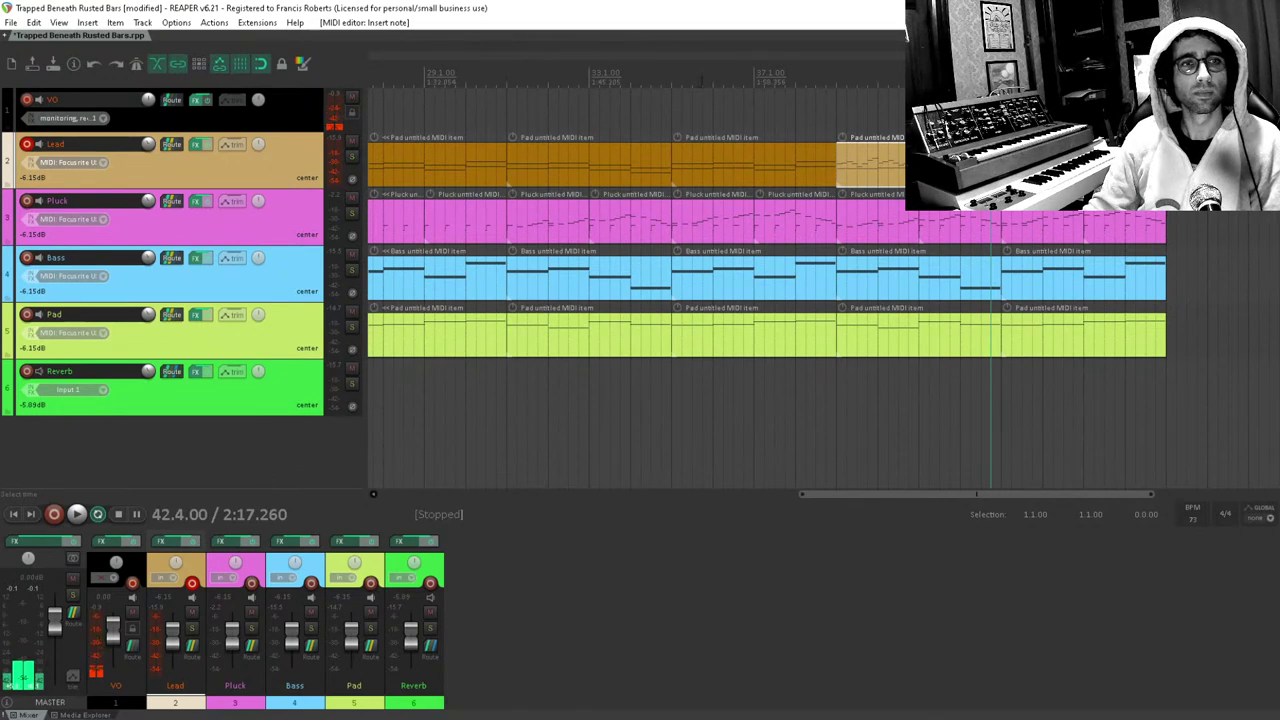
pyautogui.click(838, 113)
pyautogui.hotkey('ctrl', 's')
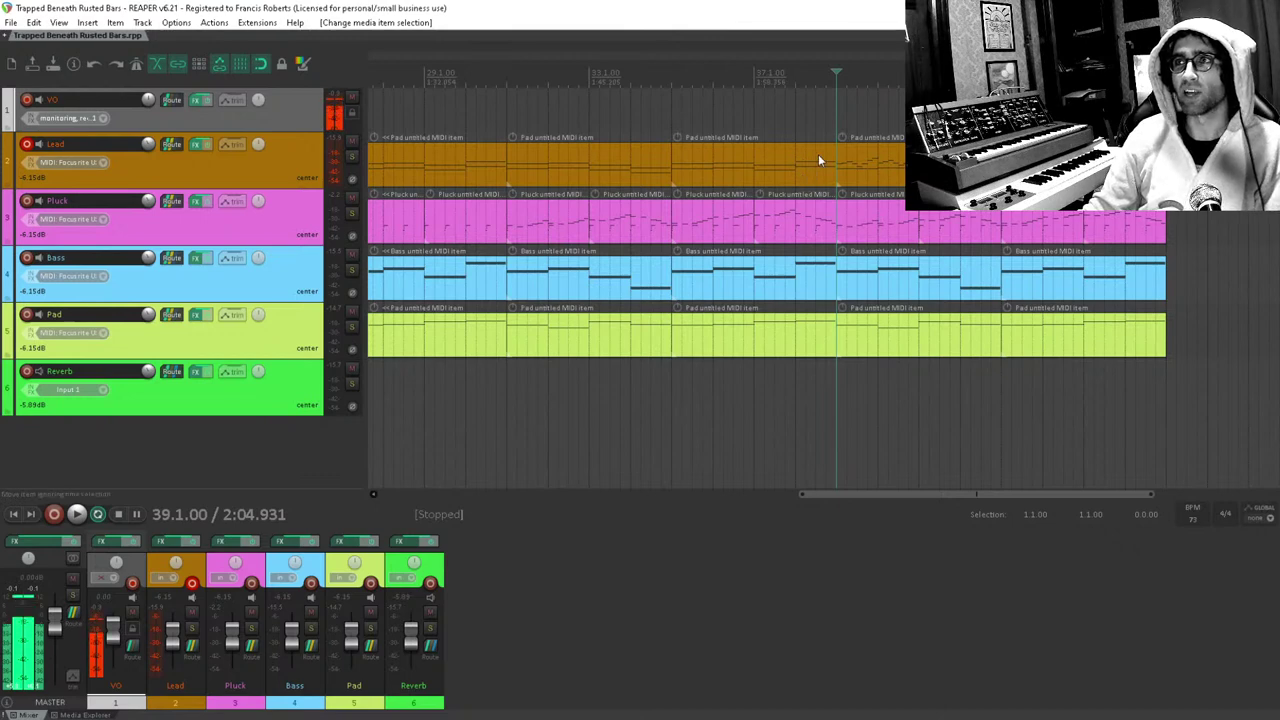
pyautogui.click(830, 105)
pyautogui.click(835, 105)
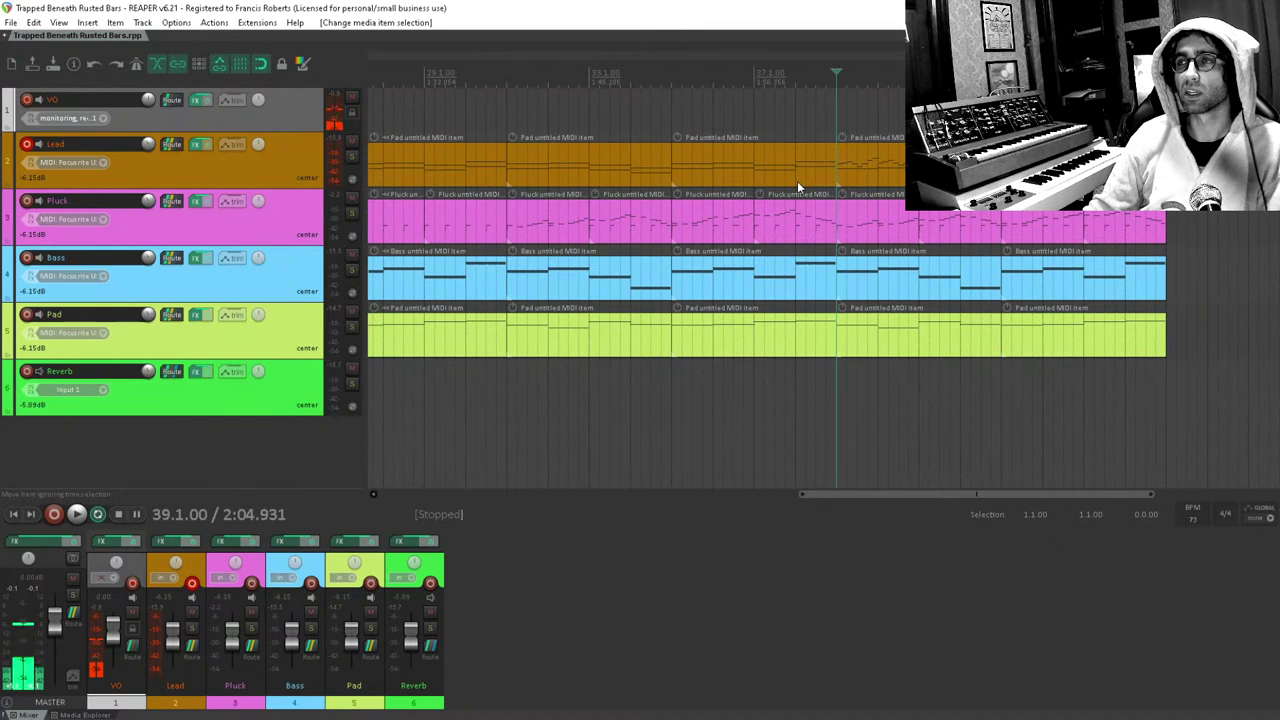
# Play the arrangement from bar 38 through the new Lead melody, stop playback and save the project.
pyautogui.hscroll(2, 860, 190)
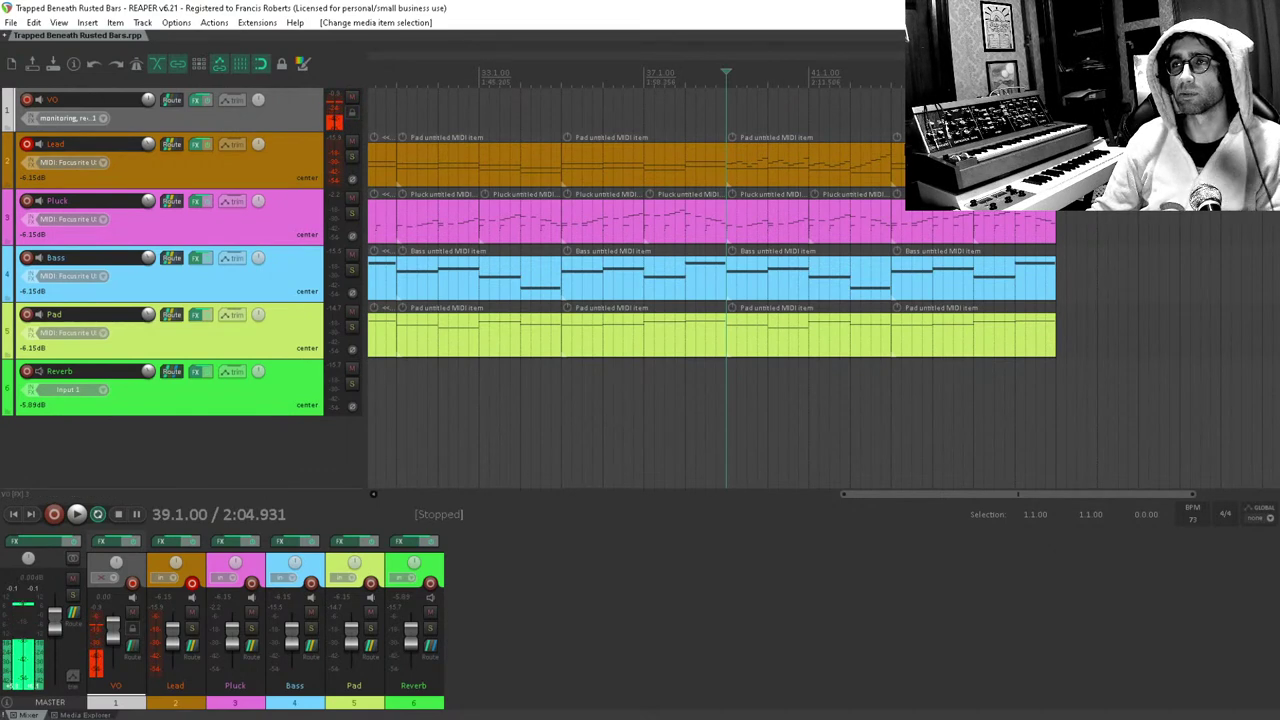
pyautogui.moveTo(634, 140); pyautogui.dragTo(885, 137)
pyautogui.scroll(-2, 824, 290)
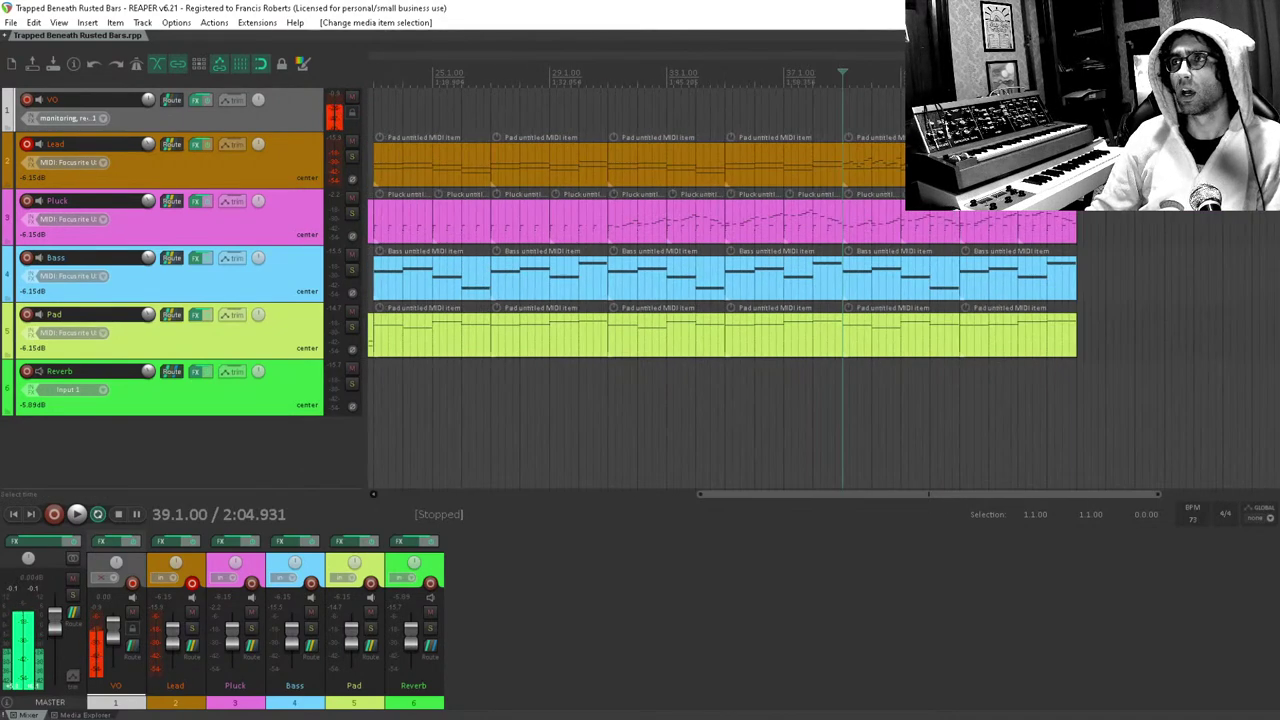
pyautogui.click(895, 162)
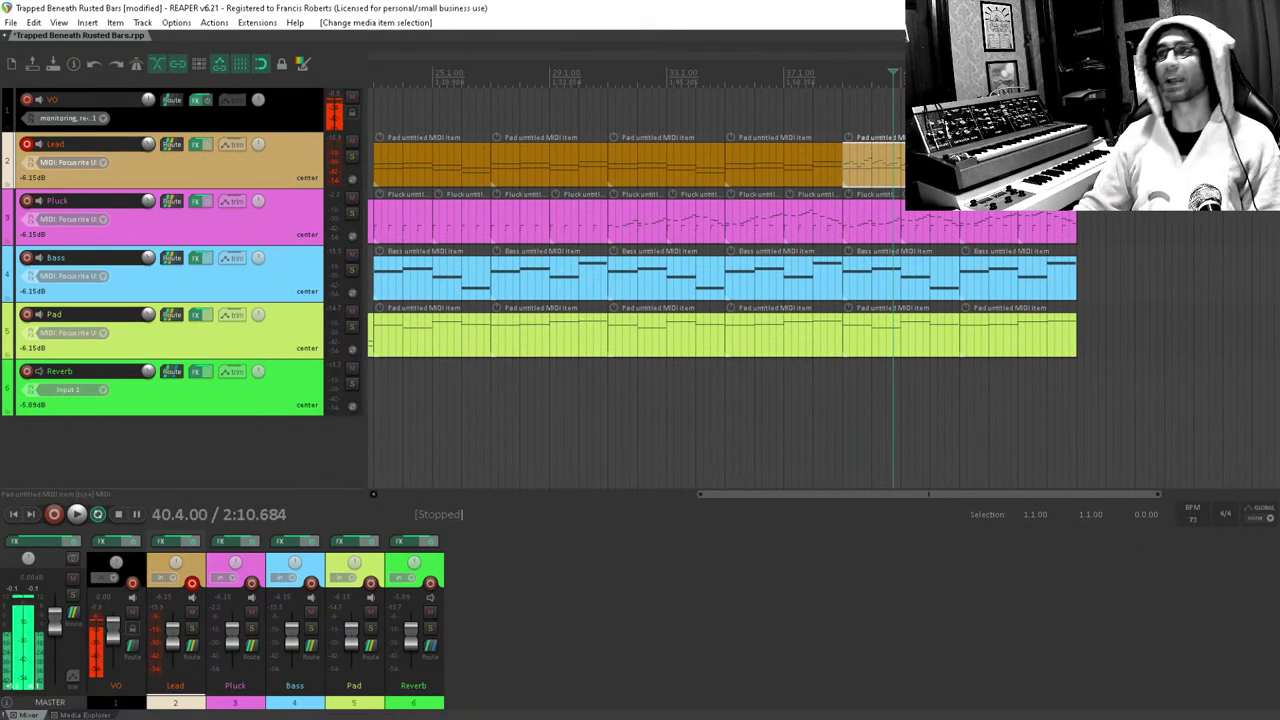
pyautogui.click(836, 110)
pyautogui.click(845, 110)
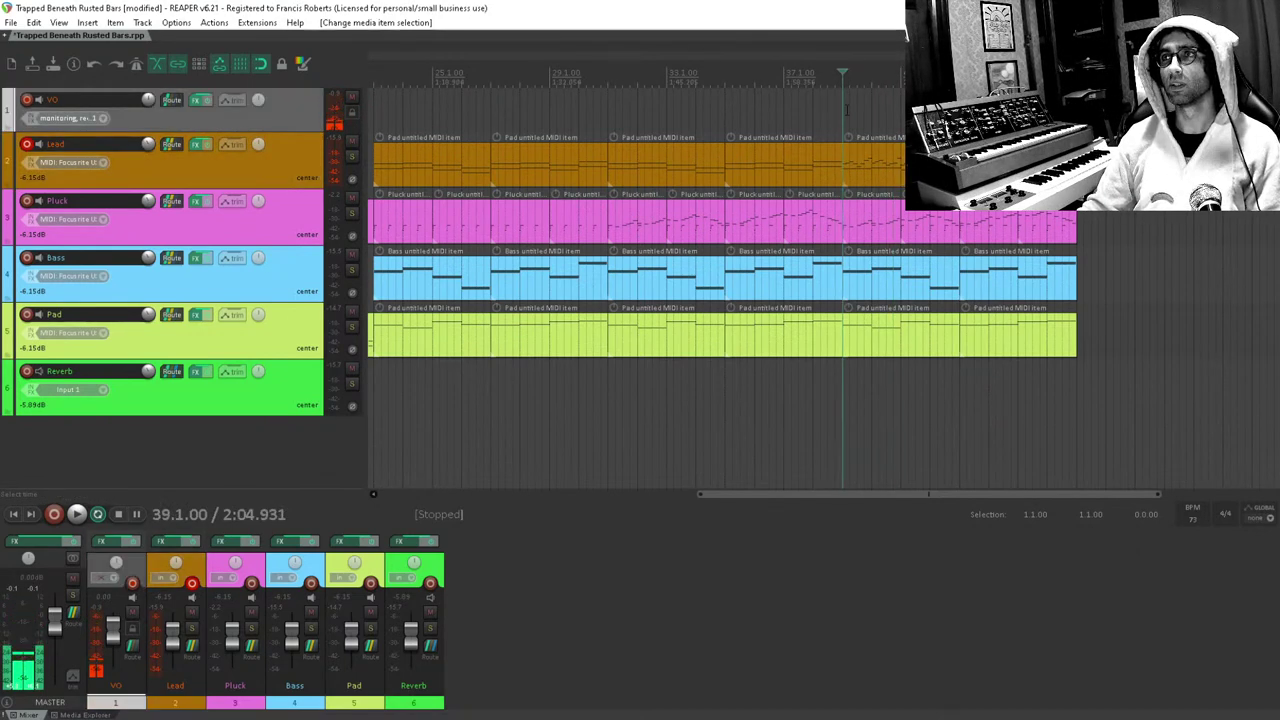
pyautogui.click(812, 99)
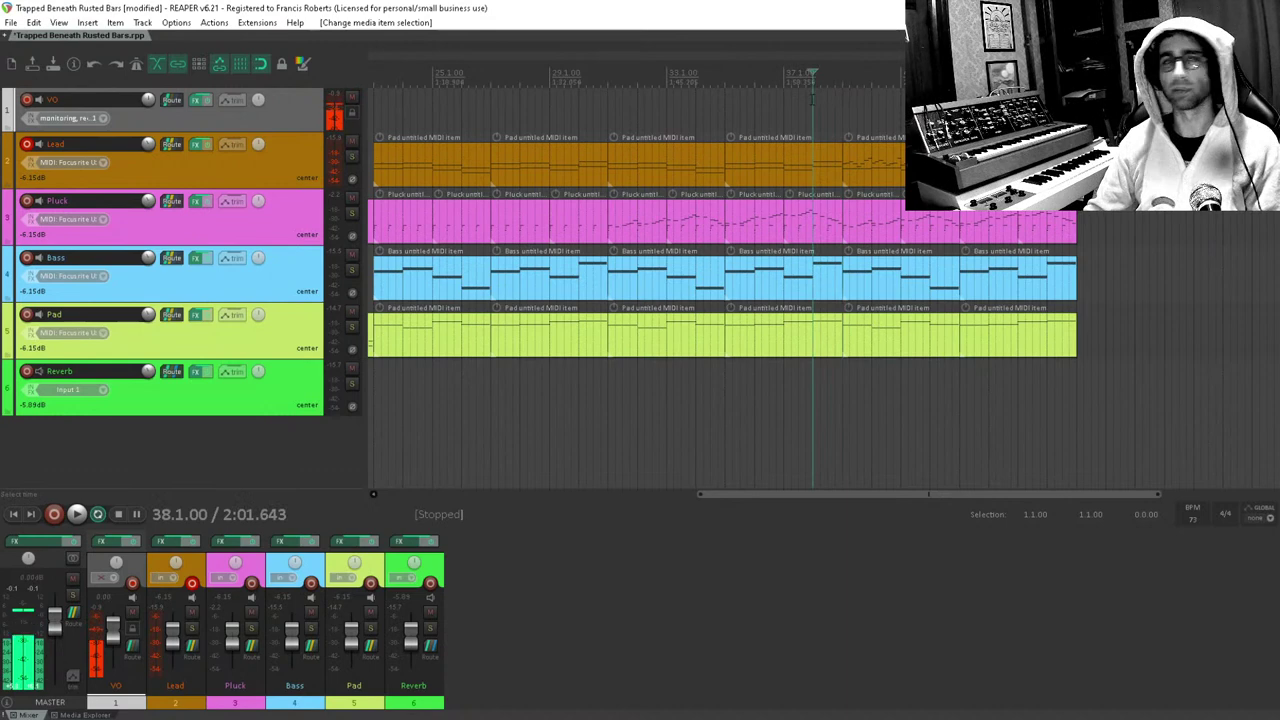
pyautogui.press('space')
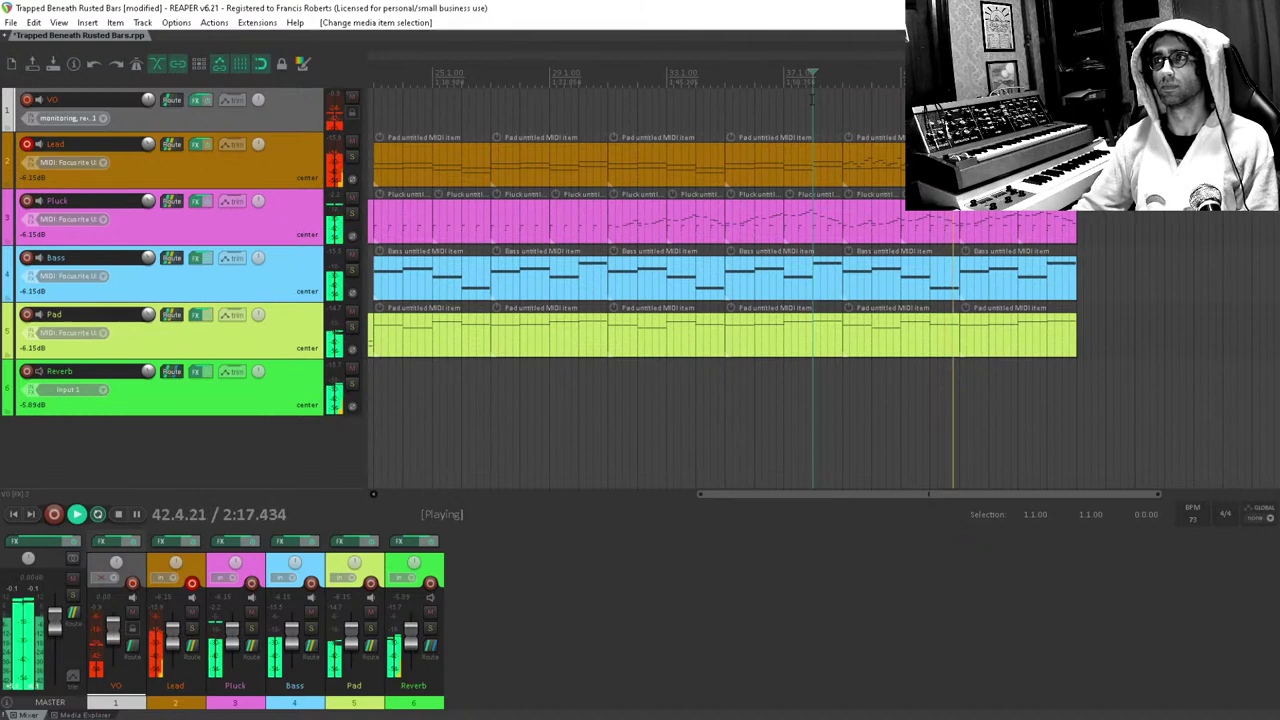
pyautogui.press('space')
pyautogui.click(915, 163)
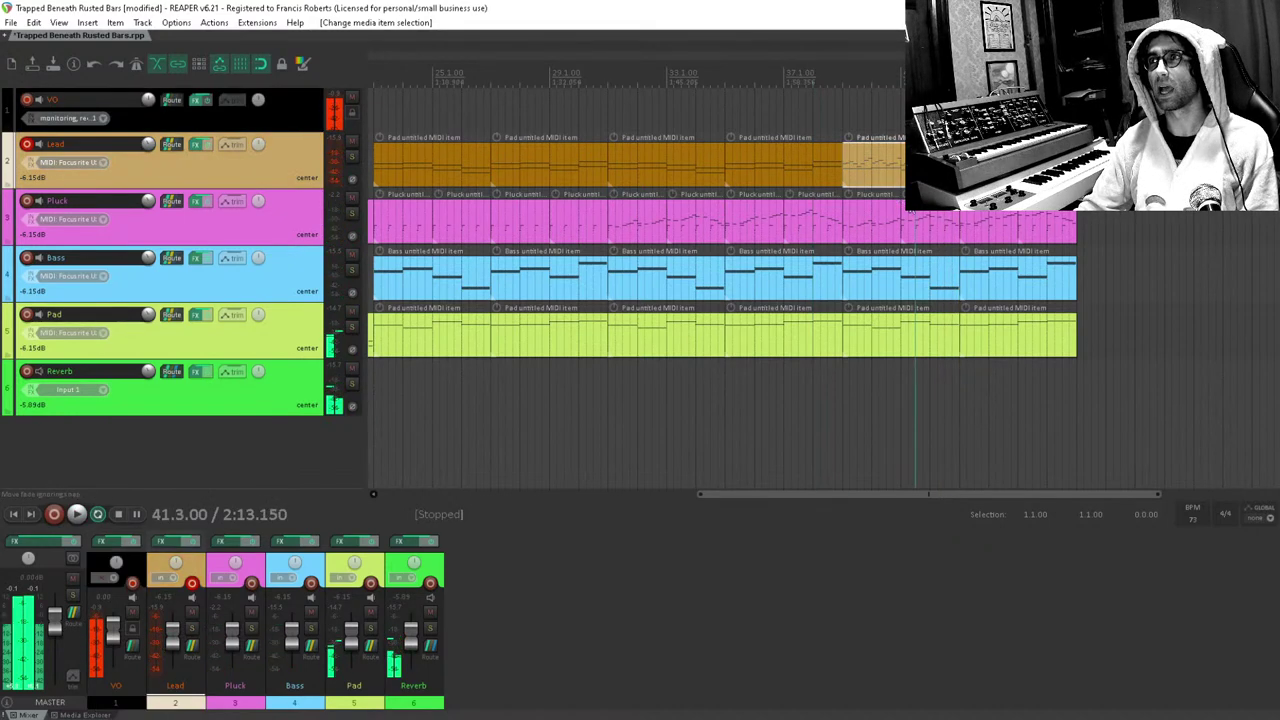
pyautogui.hotkey('ctrl', 's')
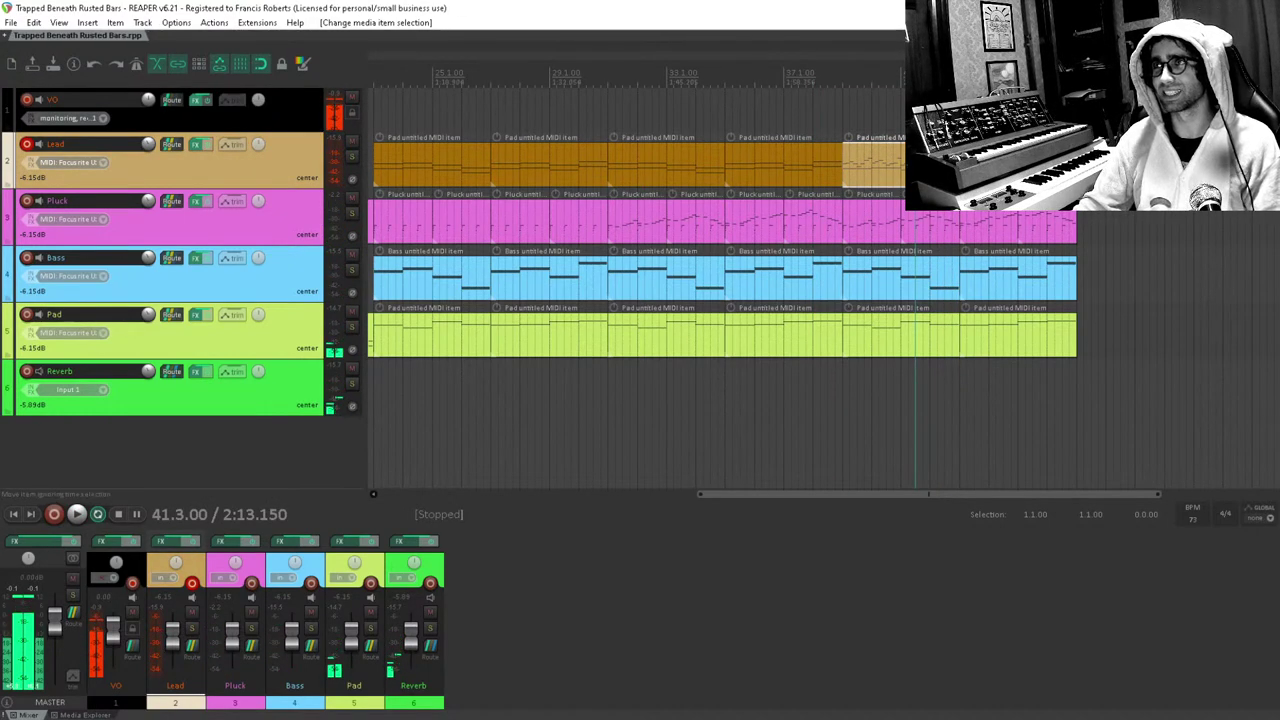
# Reopen the Lead item at bar 39 for note editing and play its melody from bar 41.
pyautogui.doubleClick(922, 163)
pyautogui.scroll(2, 741, 358)
pyautogui.moveTo(772, 342); pyautogui.dragTo(806, 251)
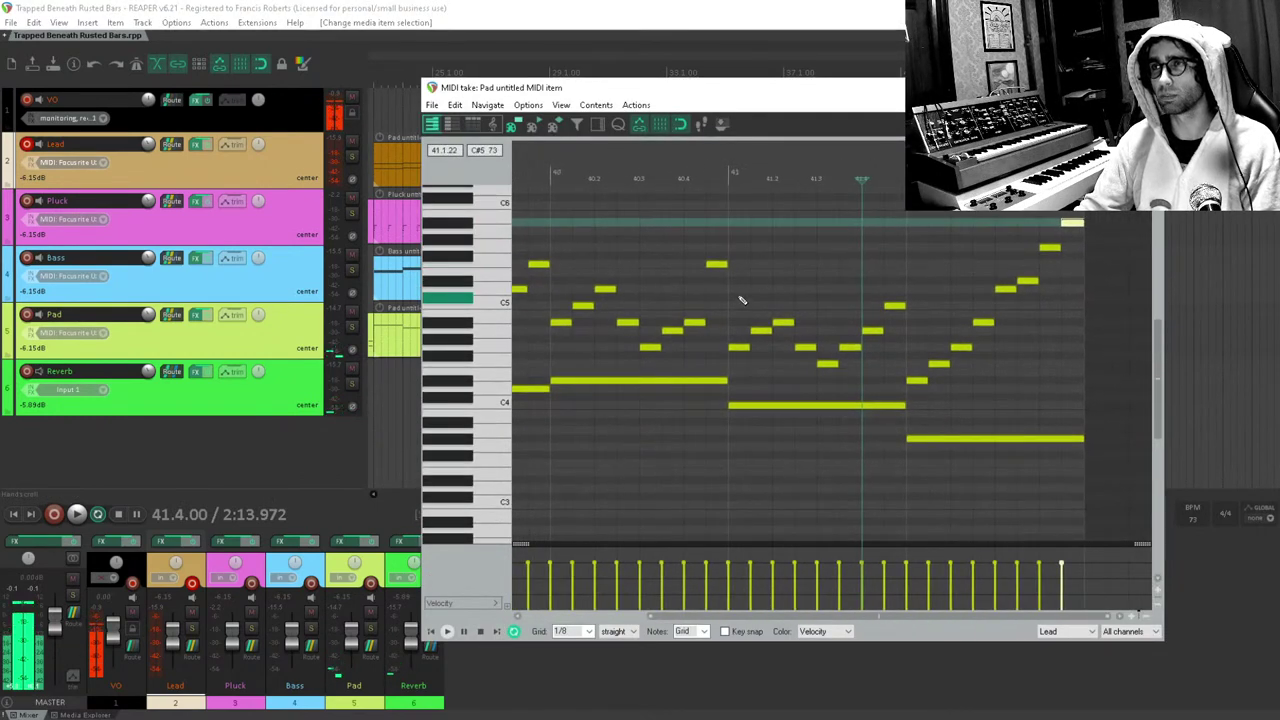
pyautogui.click(730, 306)
pyautogui.press('space')
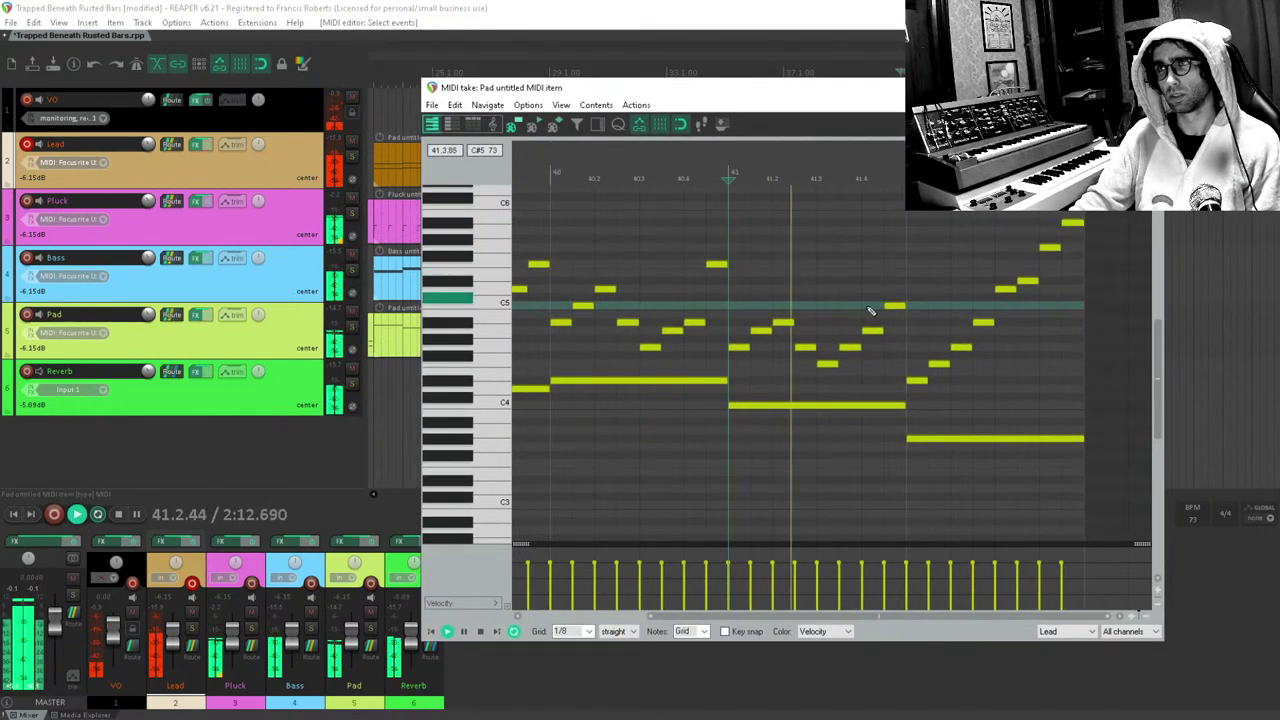
pyautogui.press('space')
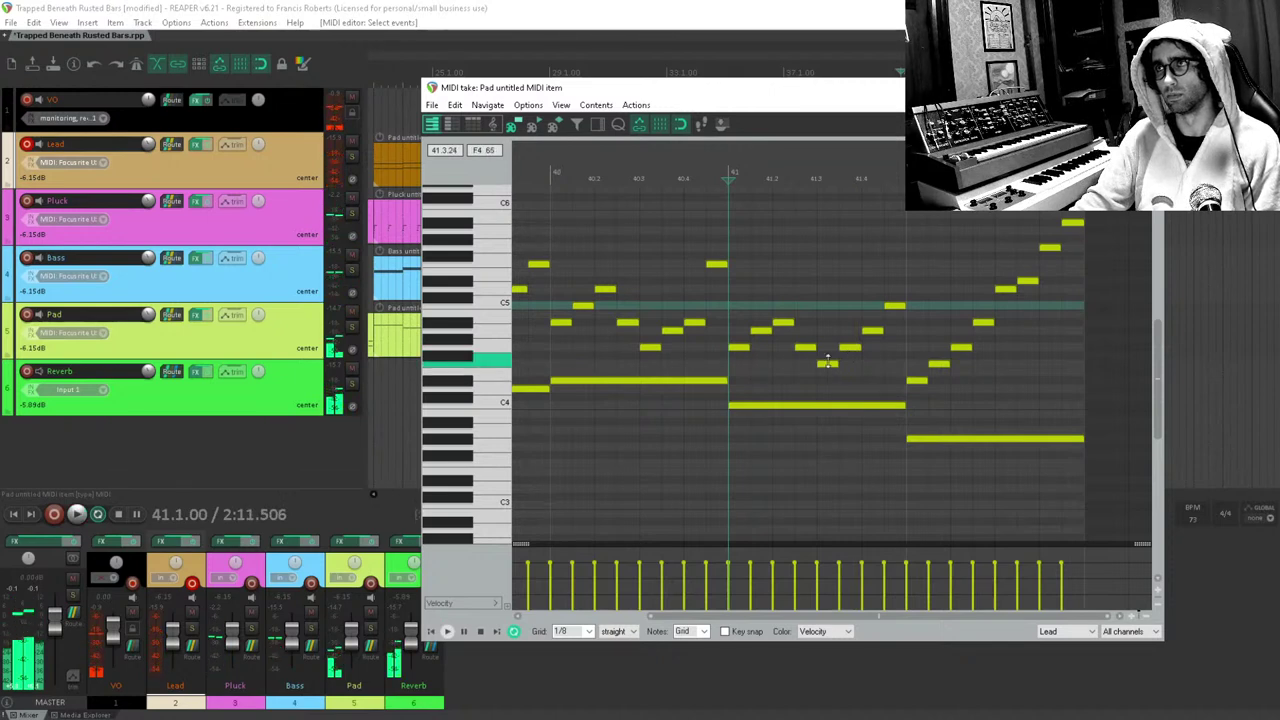
# Change the last four eighth notes of bar 41 to D#4, A4, A#4 and D5, checking the changes by playback from beat 3.
pyautogui.moveTo(850, 348); pyautogui.dragTo(870, 322)
pyautogui.press('space')
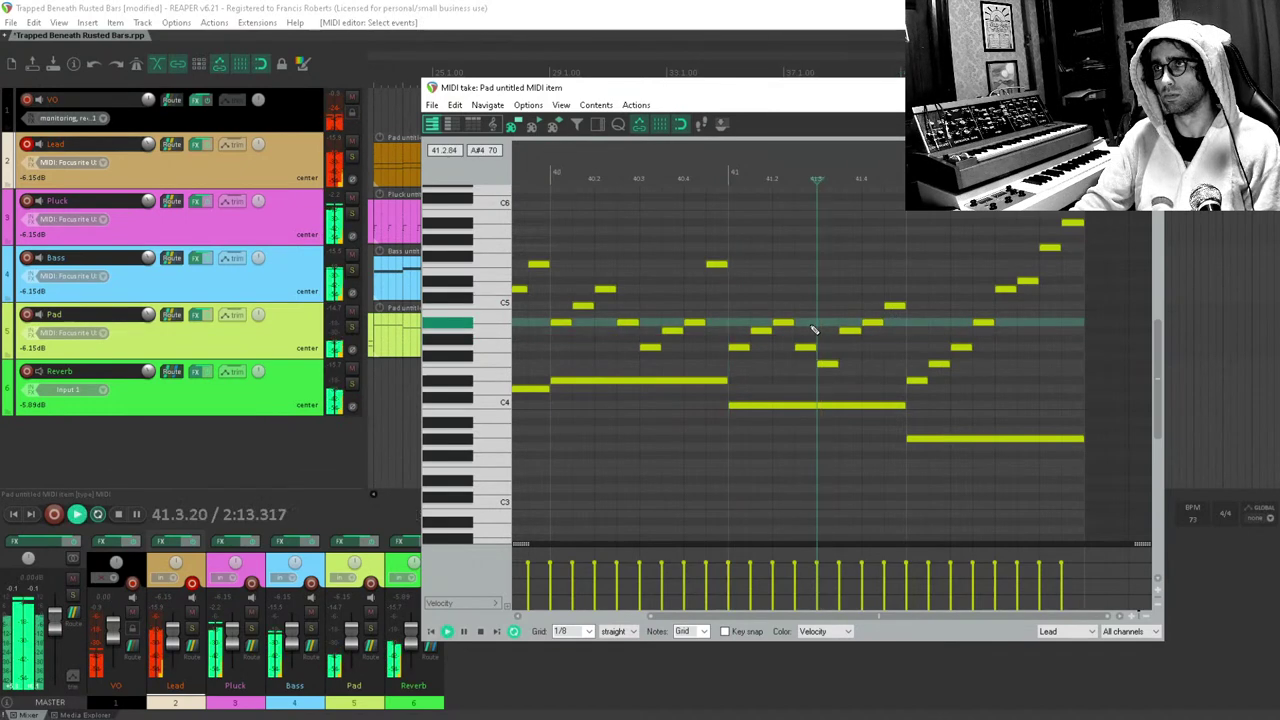
pyautogui.press('space')
pyautogui.moveTo(828, 368); pyautogui.dragTo(828, 384)
pyautogui.press('space')
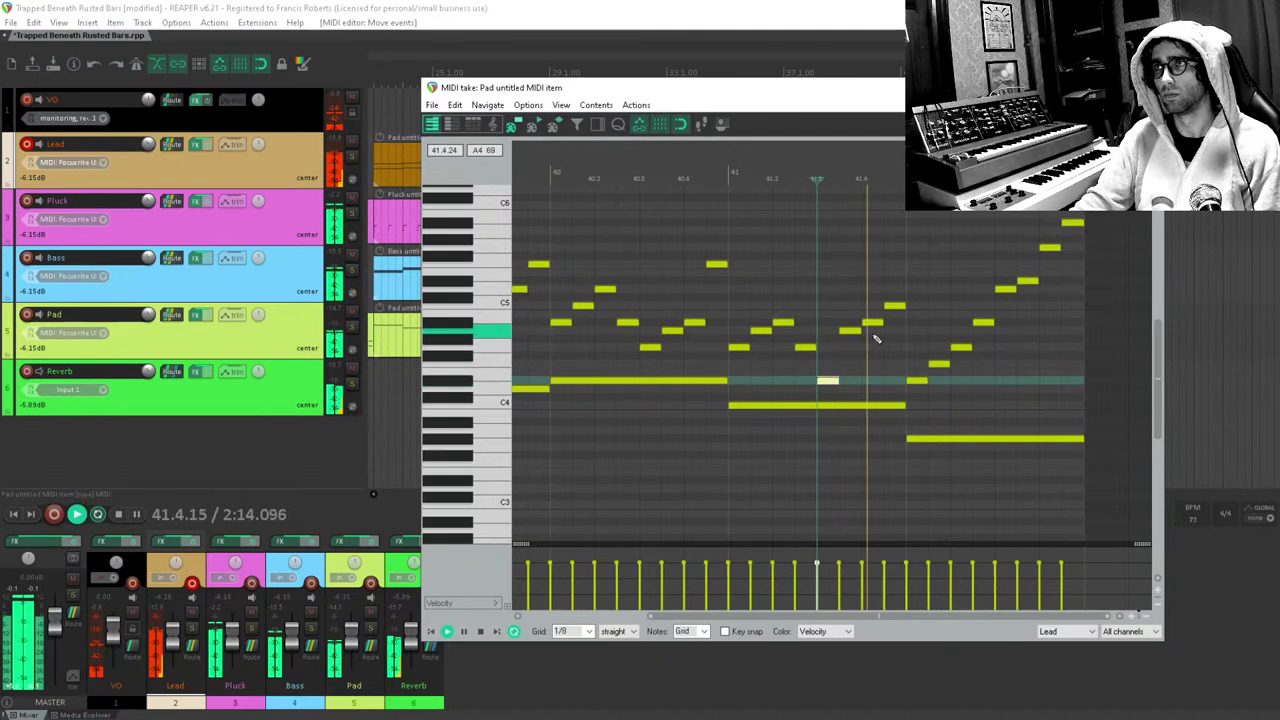
pyautogui.press('space')
pyautogui.moveTo(893, 306); pyautogui.dragTo(897, 291)
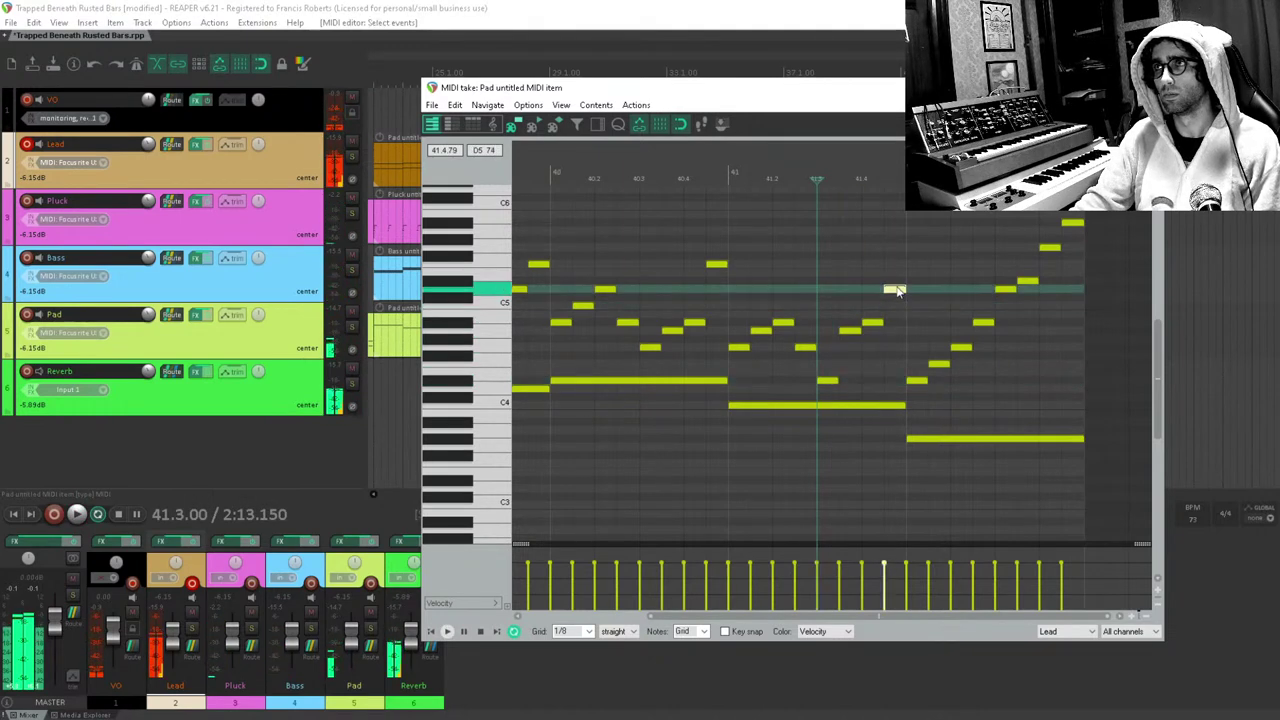
pyautogui.press('space')
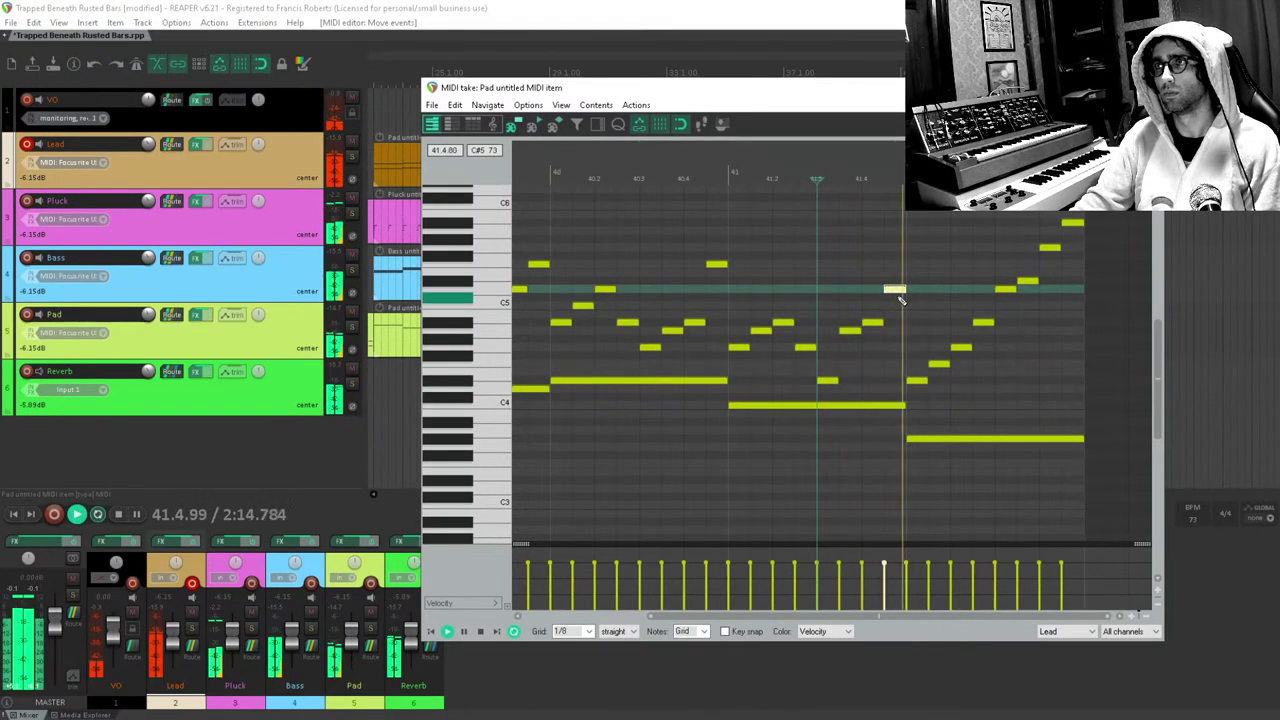
# Stop playback, close the MIDI editor and replace the Lead item at bar 43 with a duplicate of the bar 39 item.
pyautogui.press('space')
pyautogui.press('Escape')
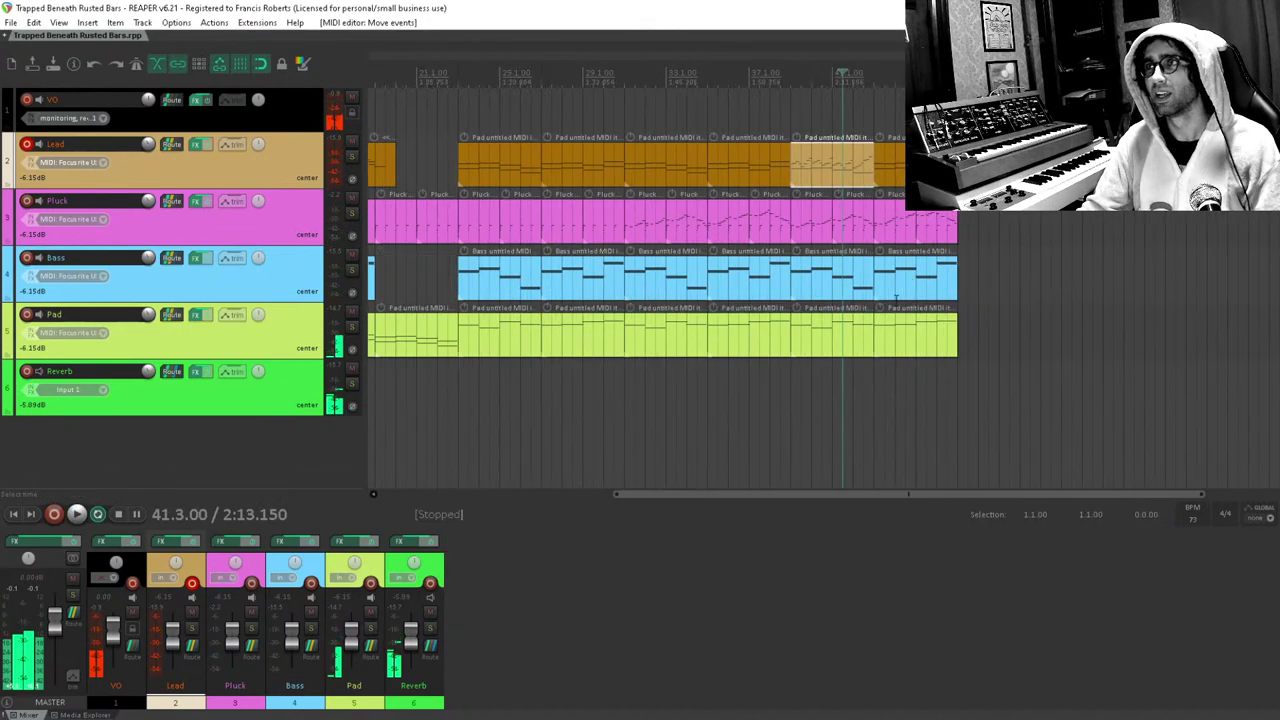
pyautogui.click(979, 268)
pyautogui.scroll(5, 985, 268)
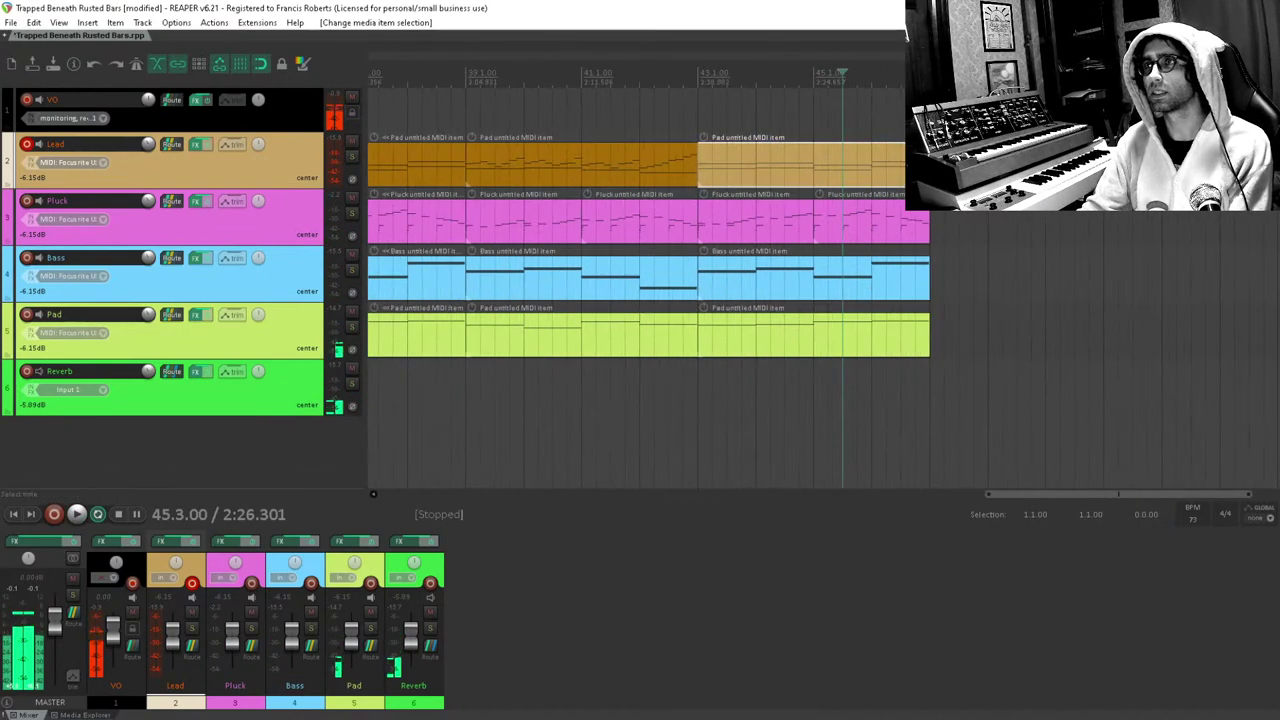
pyautogui.click(658, 150)
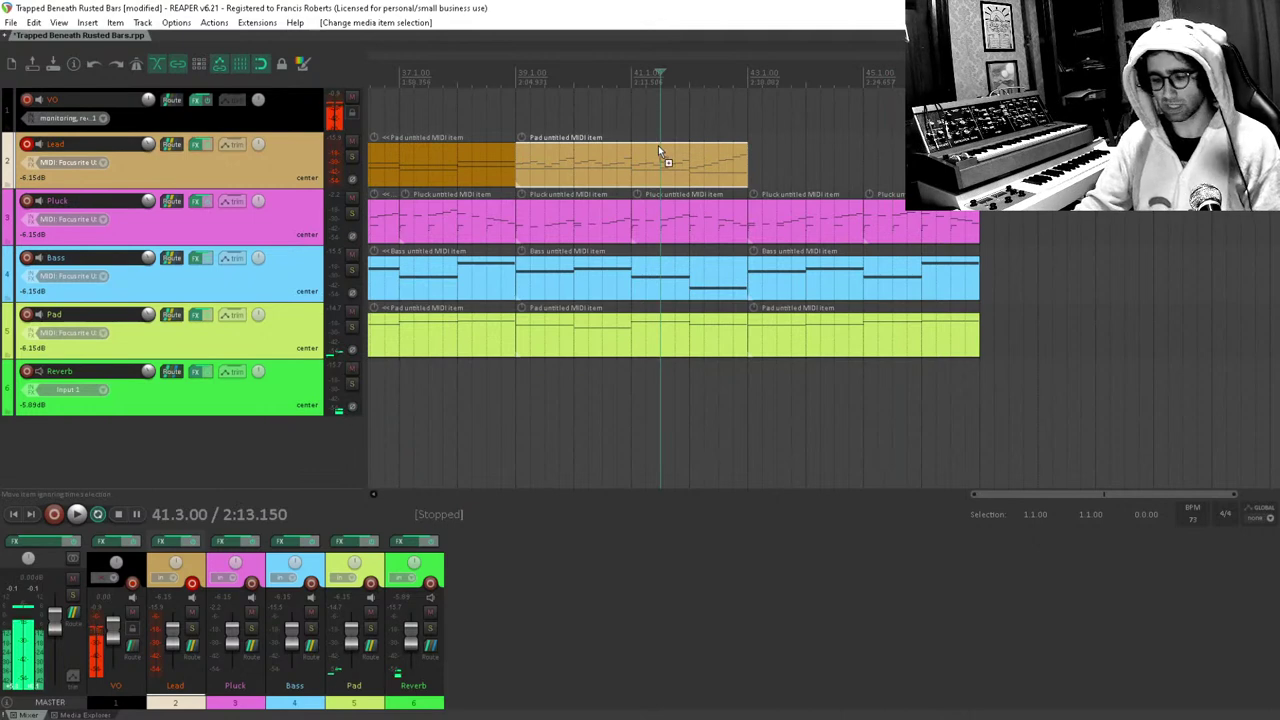
pyautogui.hotkey('ctrl', 'd')
# Open the duplicated Lead item at bar 43 for note editing and play its melody from just before bar 43.
pyautogui.doubleClick(921, 170)
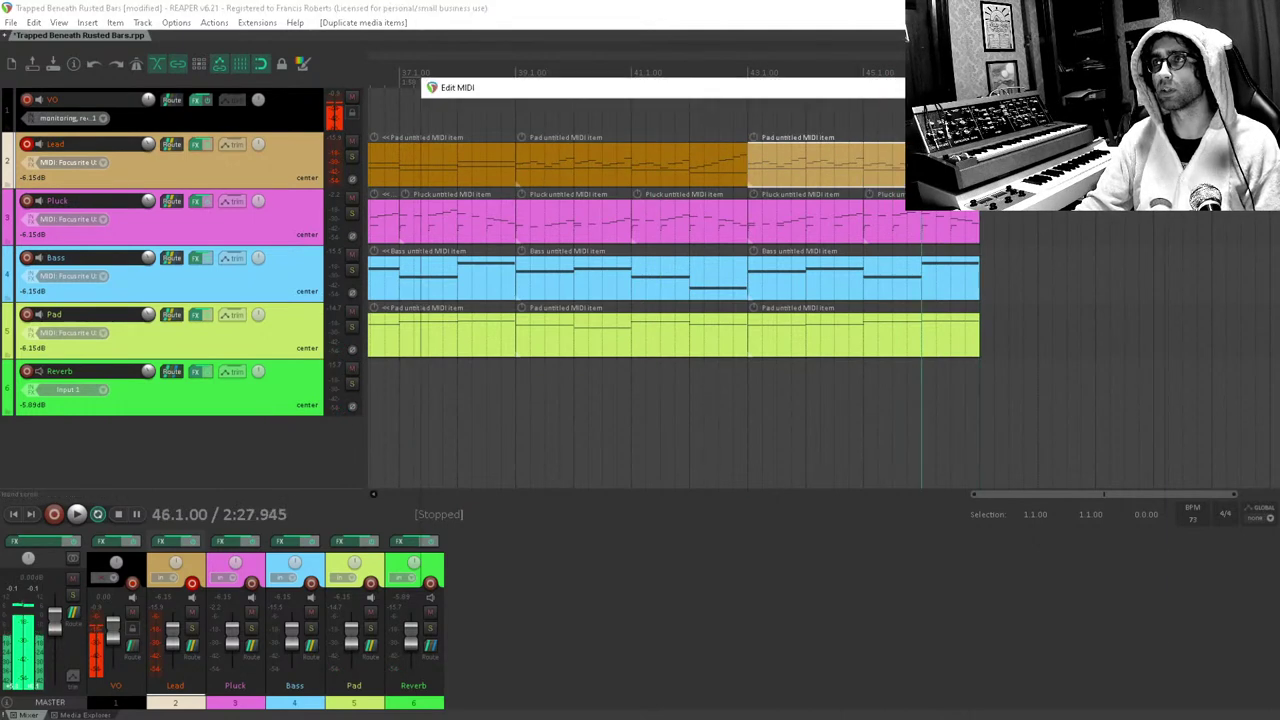
pyautogui.moveTo(1017, 417); pyautogui.dragTo(1233, 396)
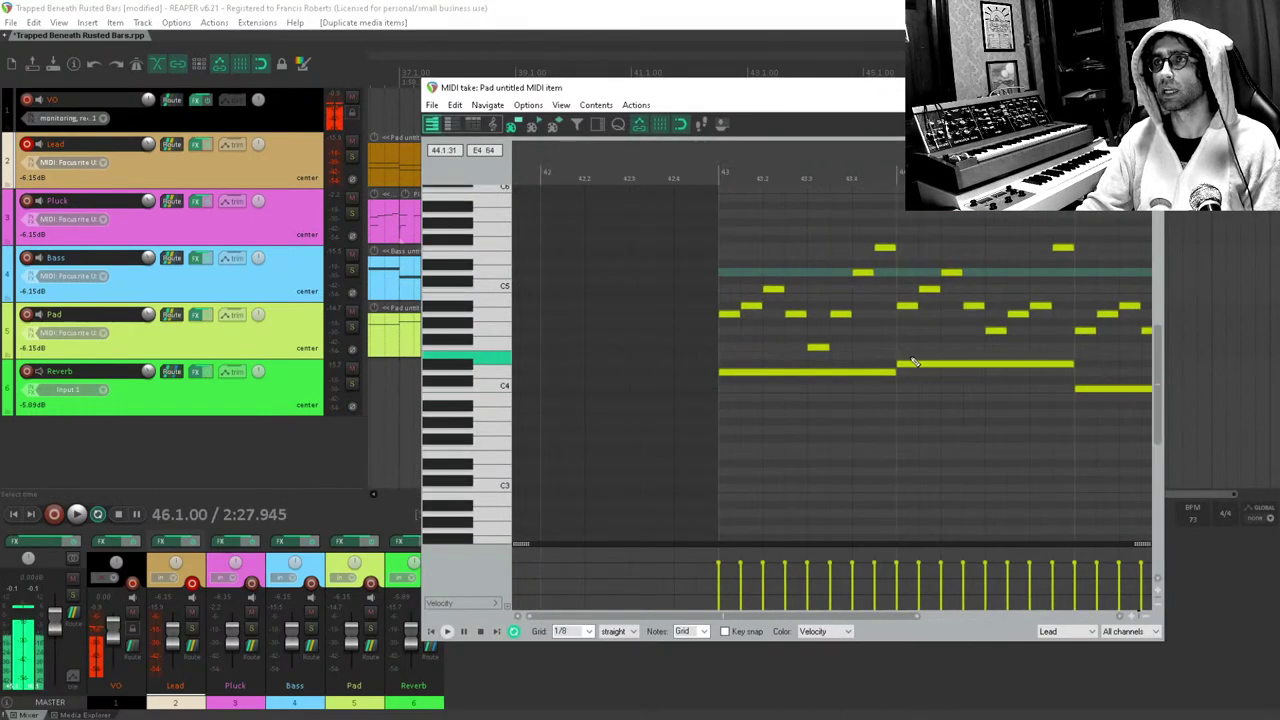
pyautogui.click(696, 381)
pyautogui.press('space')
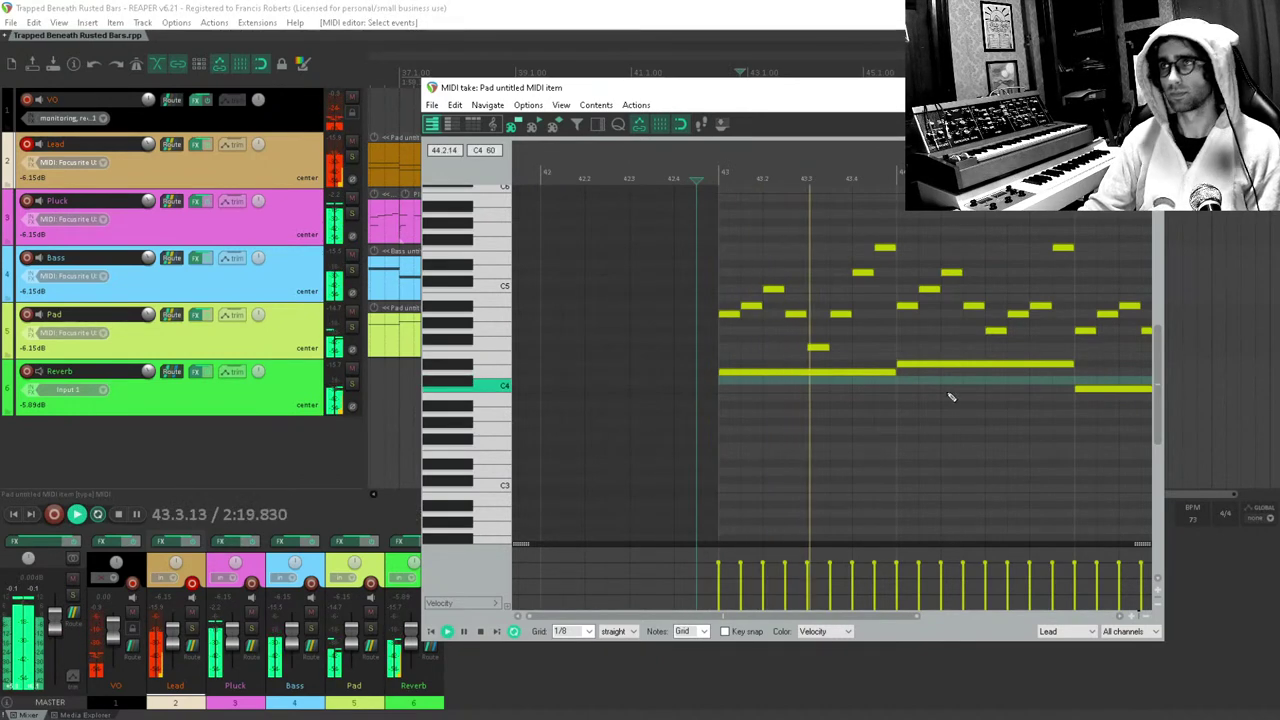
pyautogui.moveTo(951, 394); pyautogui.dragTo(674, 436)
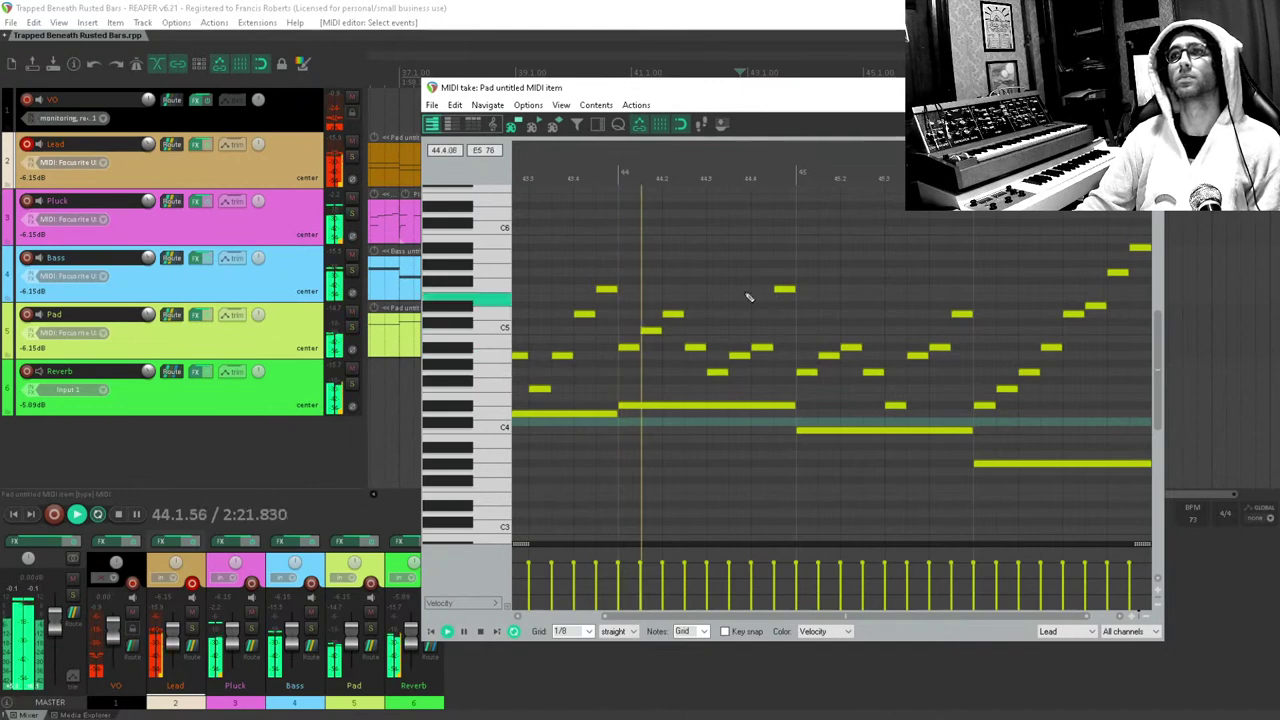
pyautogui.scroll(2, 740, 358)
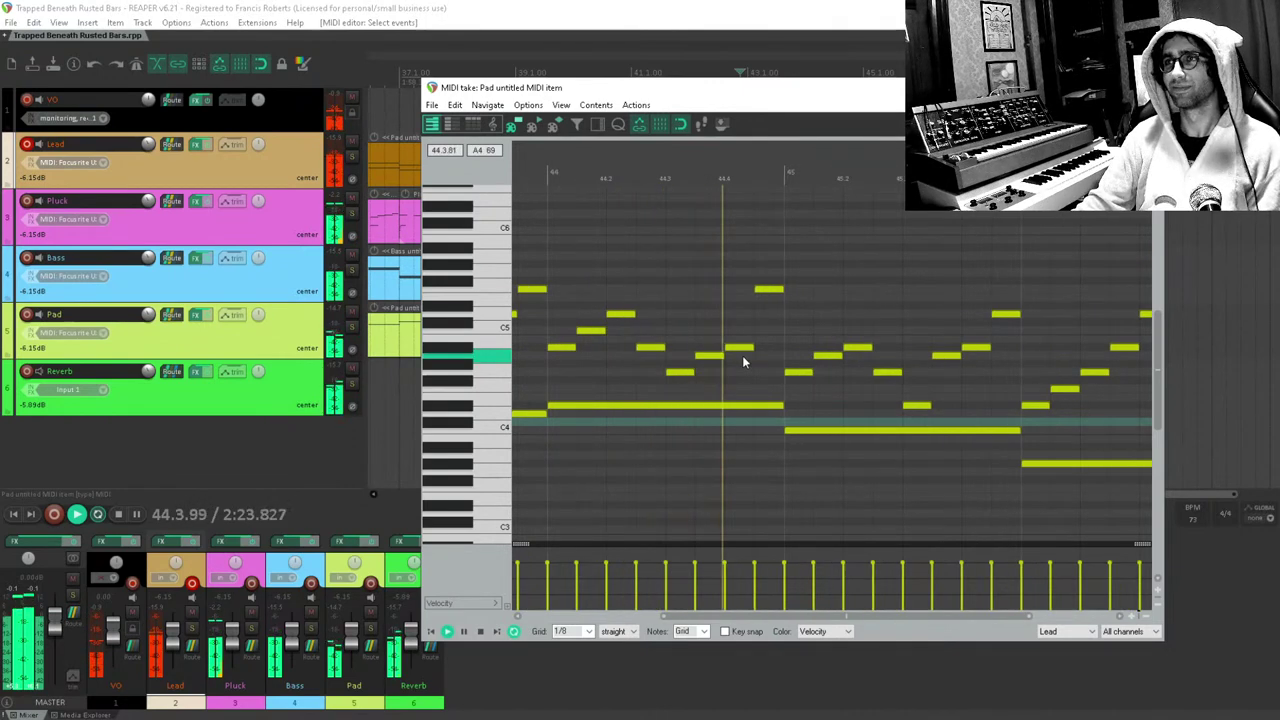
pyautogui.press('space')
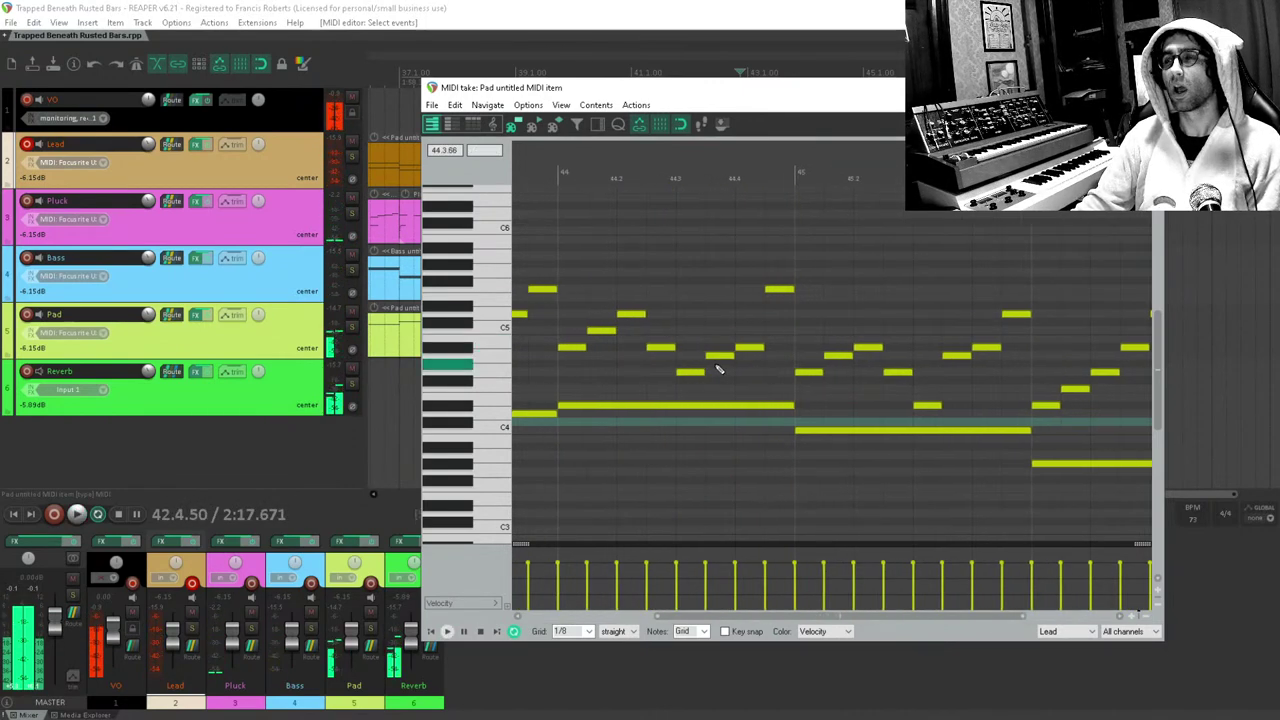
# Raise the Lead melody note on beat 3 of bar 44 to A#4 and set the note grid to 1/16.
pyautogui.moveTo(692, 376); pyautogui.dragTo(697, 347)
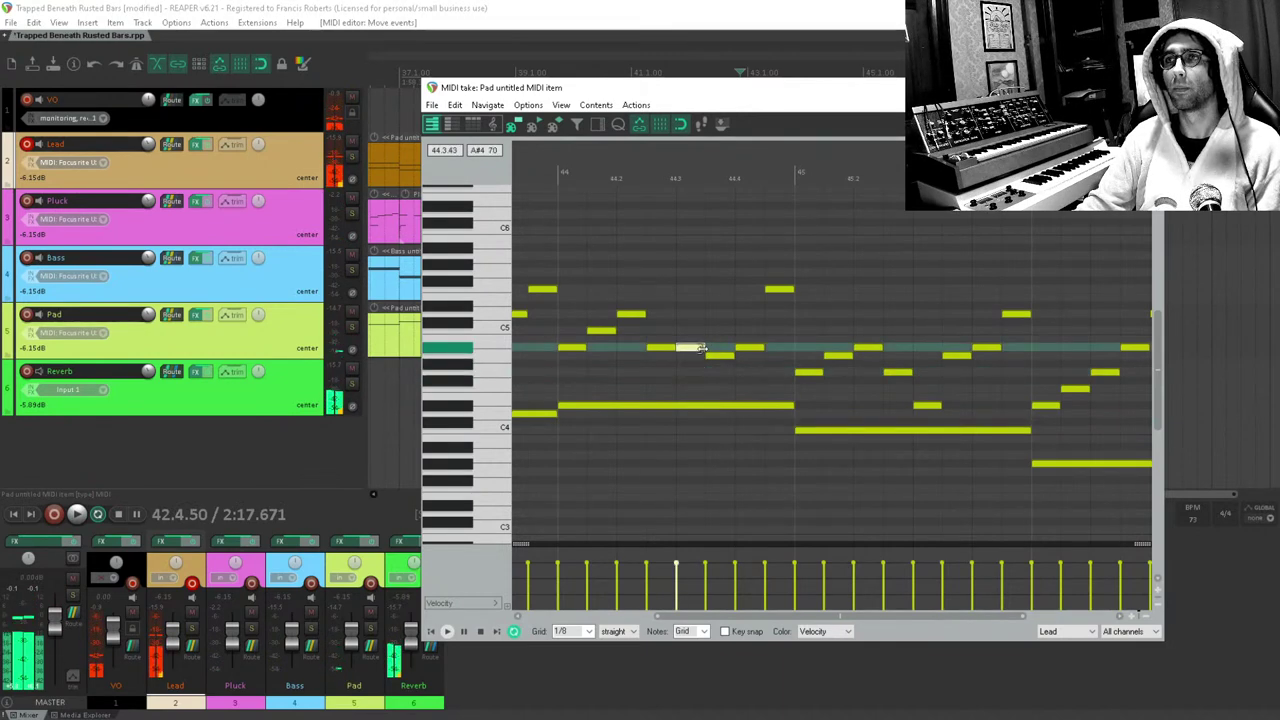
pyautogui.click(717, 360)
pyautogui.scroll(3, 745, 372)
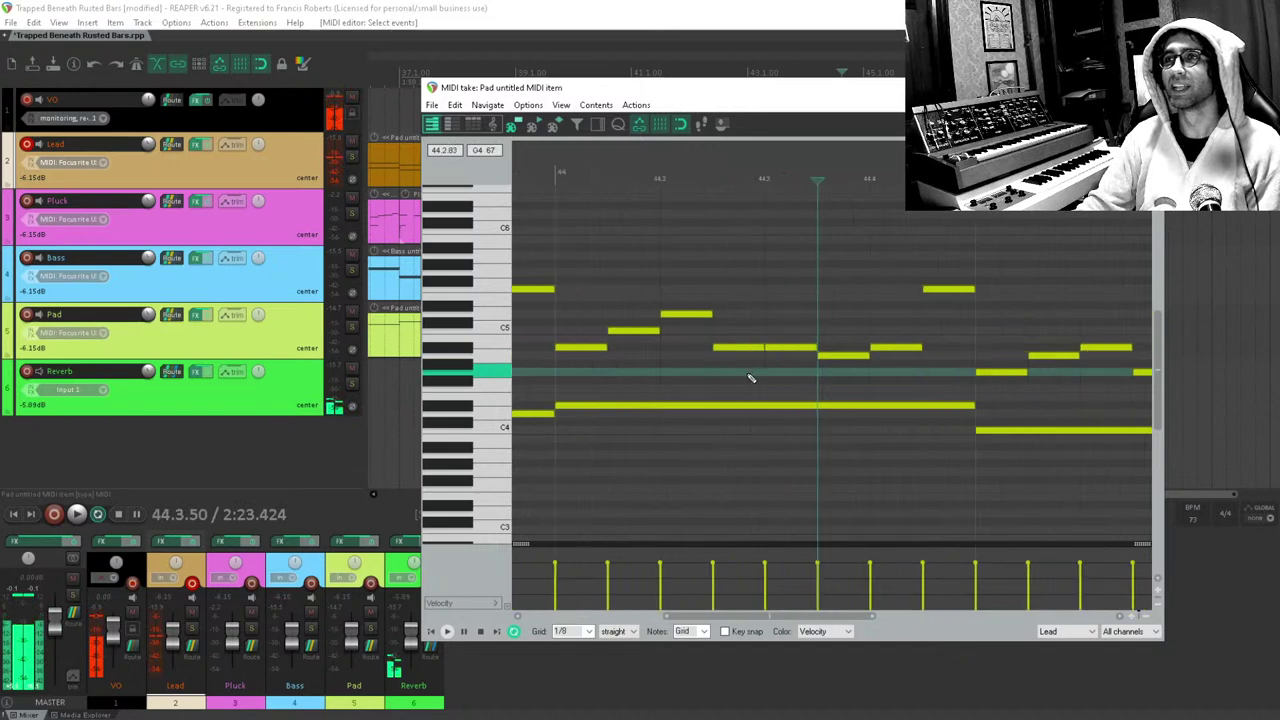
pyautogui.click(574, 631)
pyautogui.click(585, 681)
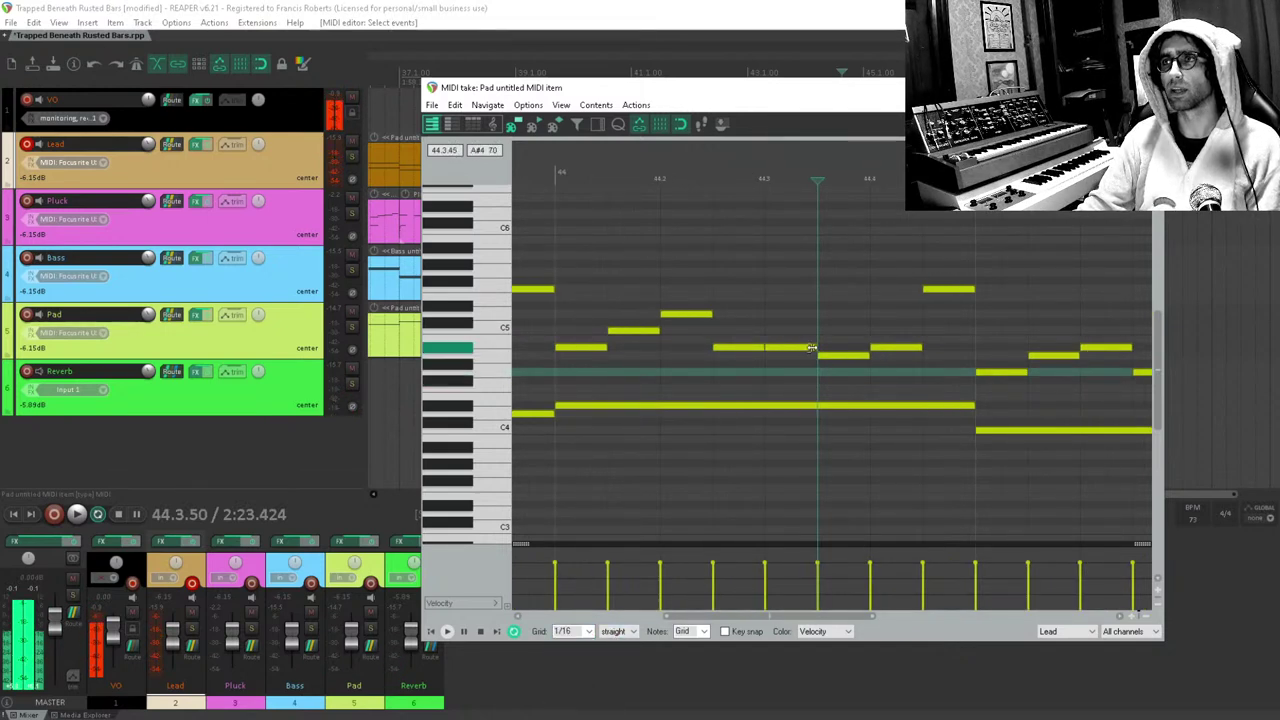
# Shorten the beat 3 note of bar 44 to a sixteenth and delete the three melody notes that follow it in the bar.
pyautogui.moveTo(846, 404); pyautogui.dragTo(976, 268)
pyautogui.press('Delete')
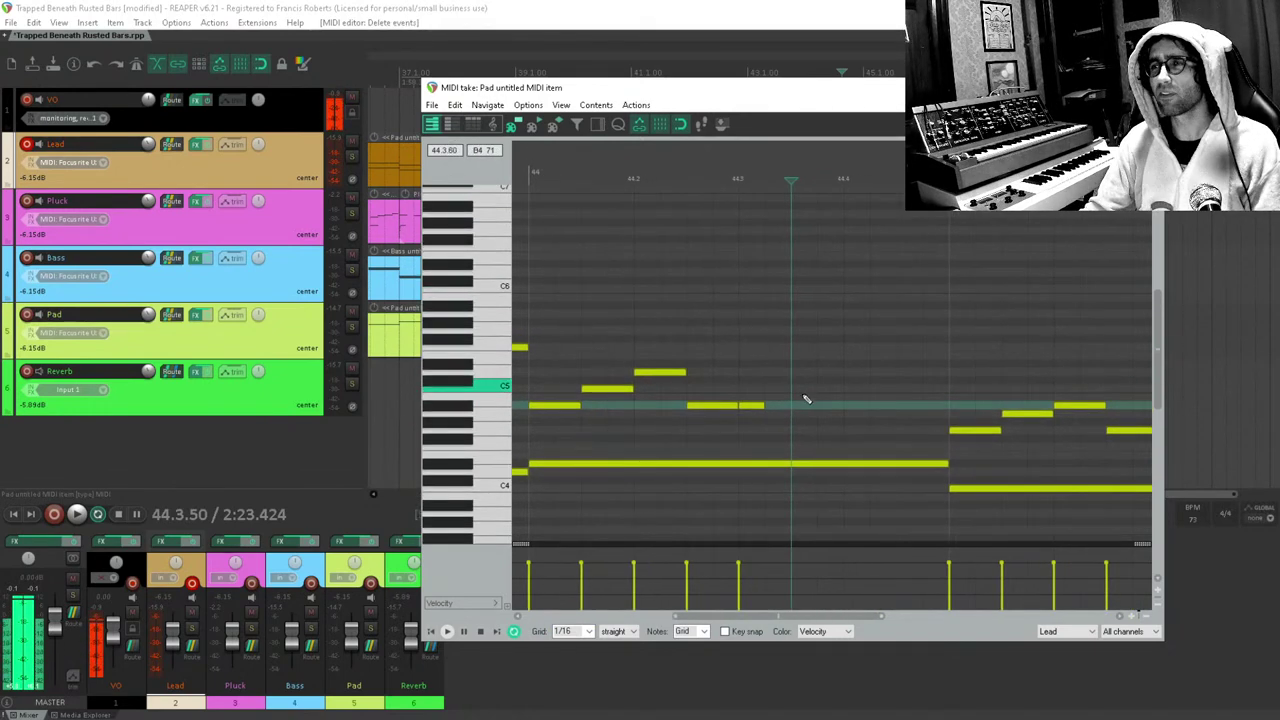
pyautogui.click(781, 403)
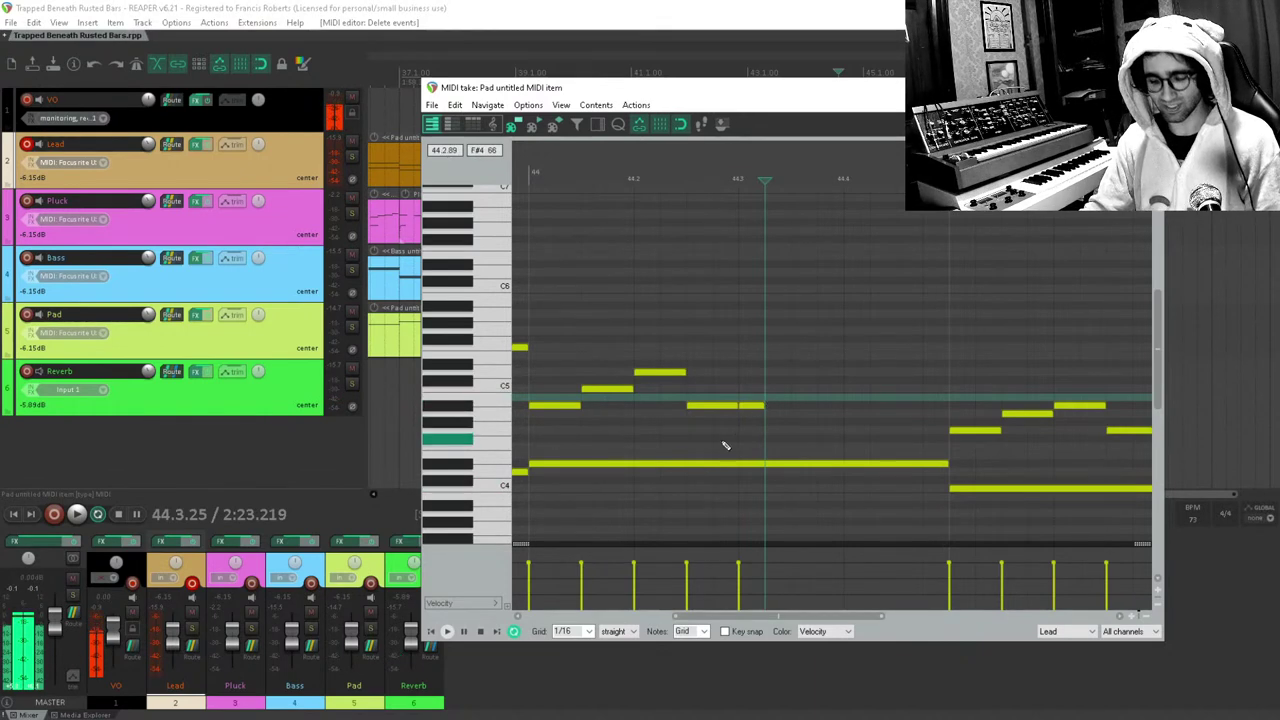
pyautogui.click(750, 393)
pyautogui.hscroll(3, 786, 360)
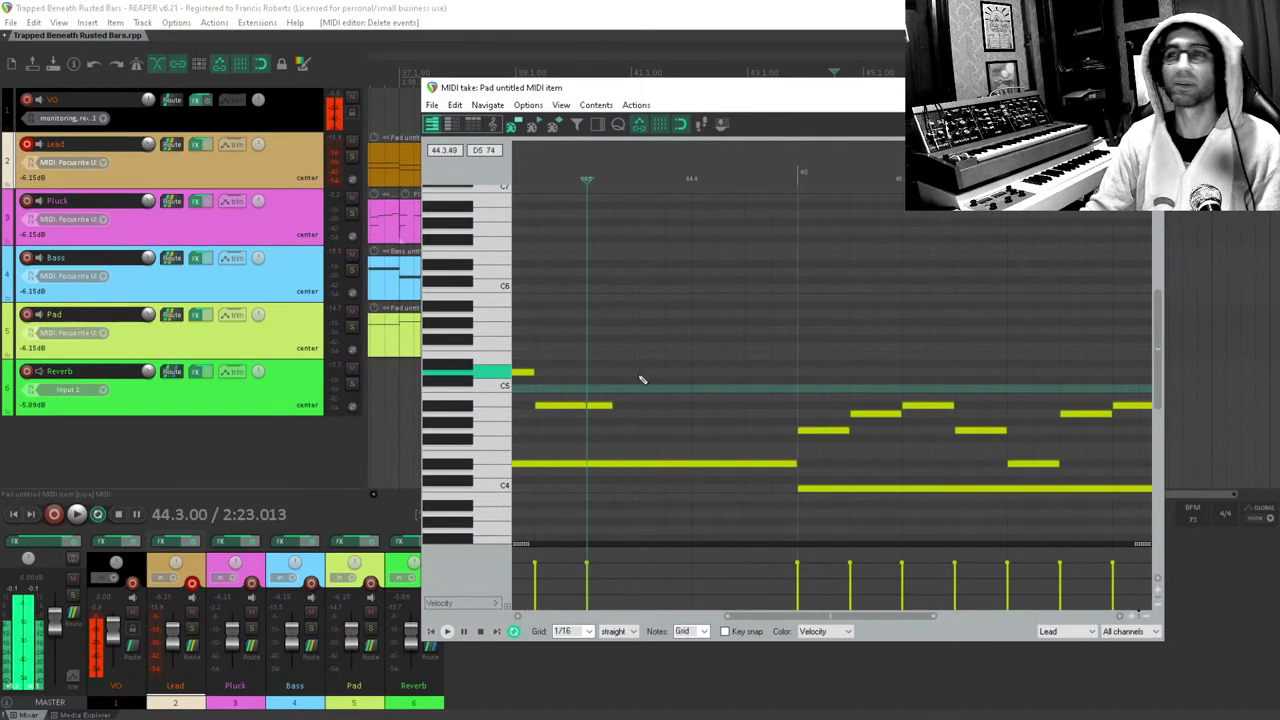
# Insert sixteenth notes C5, D5, D#5, F5 and G#5 right after the first sixteenth of beat 3 in bar 44.
pyautogui.click(628, 390)
pyautogui.click(652, 373)
pyautogui.click(678, 364)
pyautogui.click(704, 348)
pyautogui.click(731, 314)
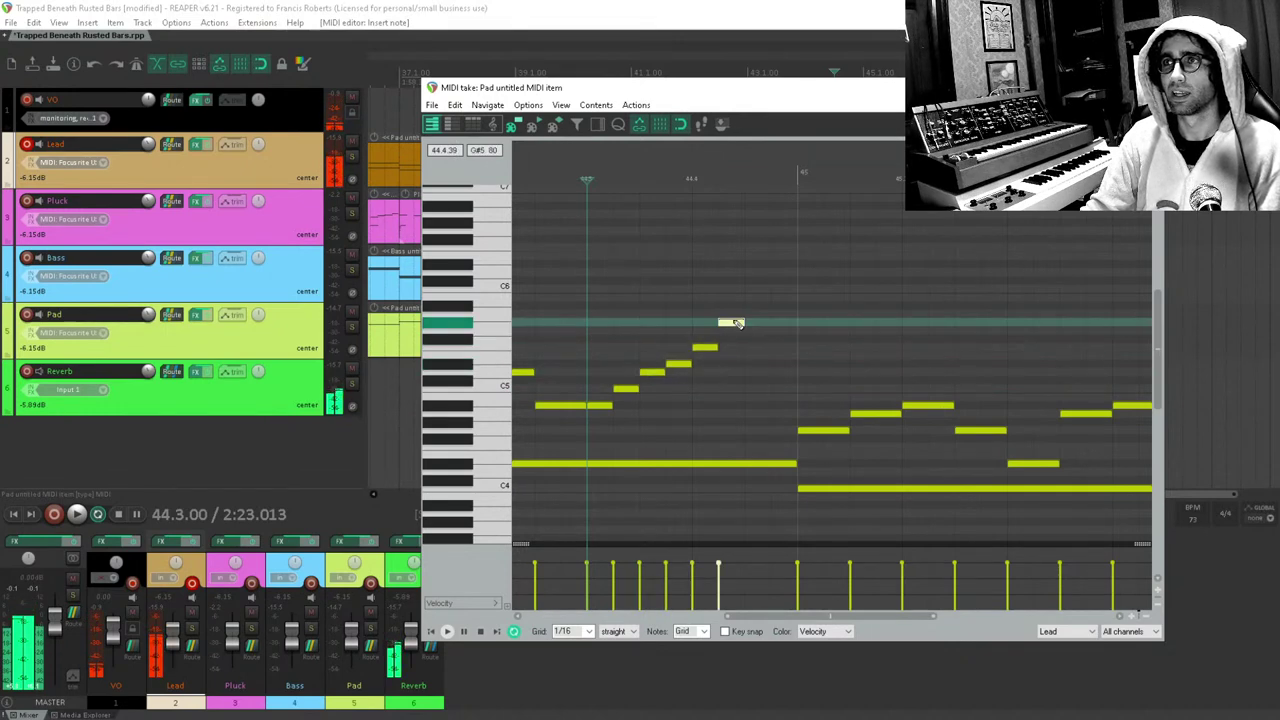
# Play the new bar 44 run and change its last four notes to D#5, F5, G5 and A#5.
pyautogui.press('space')
pyautogui.press('space')
pyautogui.press('space')
pyautogui.press('space')
pyautogui.press('space')
pyautogui.press('space')
pyautogui.click(656, 373)
pyautogui.moveTo(656, 373); pyautogui.dragTo(735, 305)
pyautogui.press('space')
pyautogui.press('space')
pyautogui.click(731, 314)
# Finish bar 44 with sixteenth notes G5 and F5, and check the run by playback from beat 3.
pyautogui.click(755, 331)
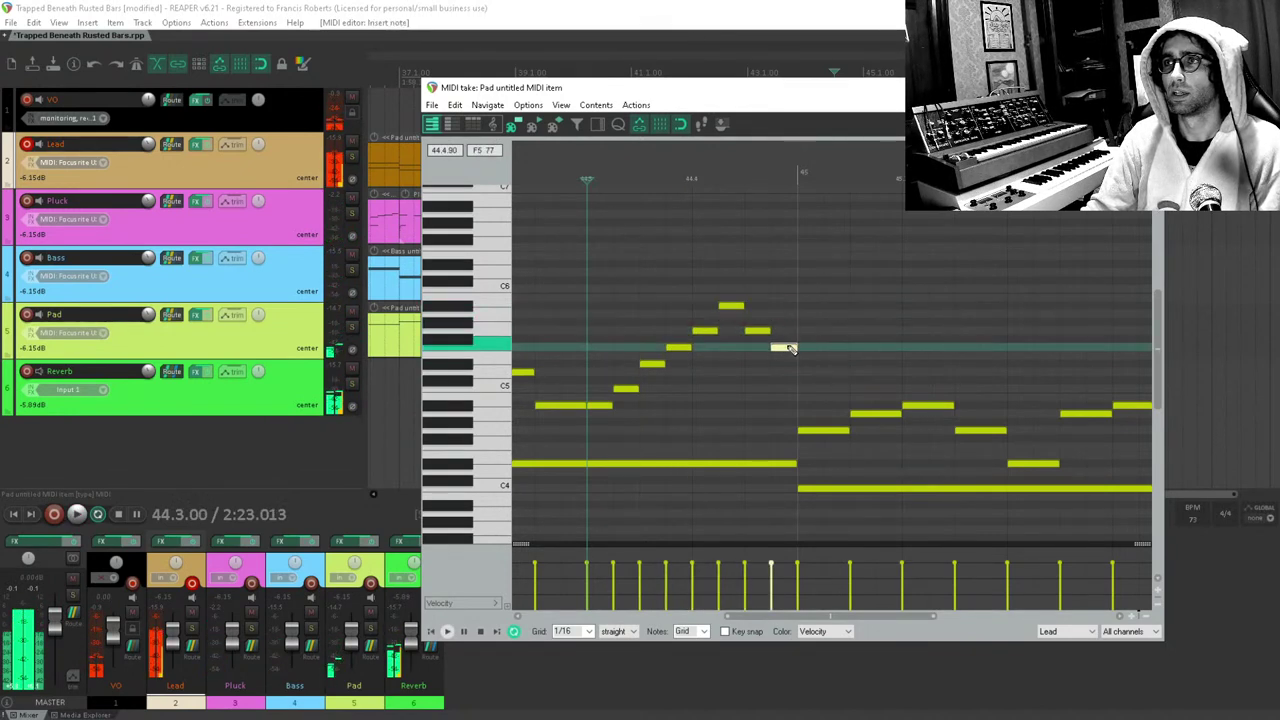
pyautogui.click(782, 347)
pyautogui.press('space')
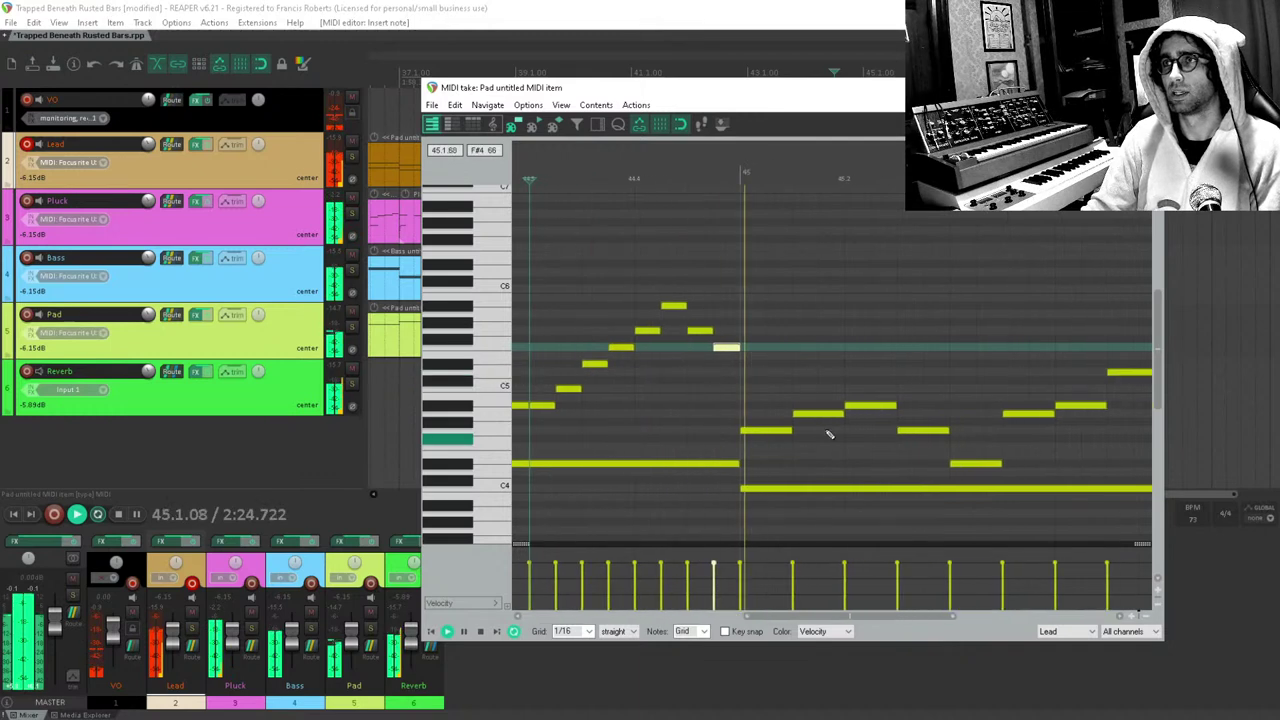
pyautogui.press('space')
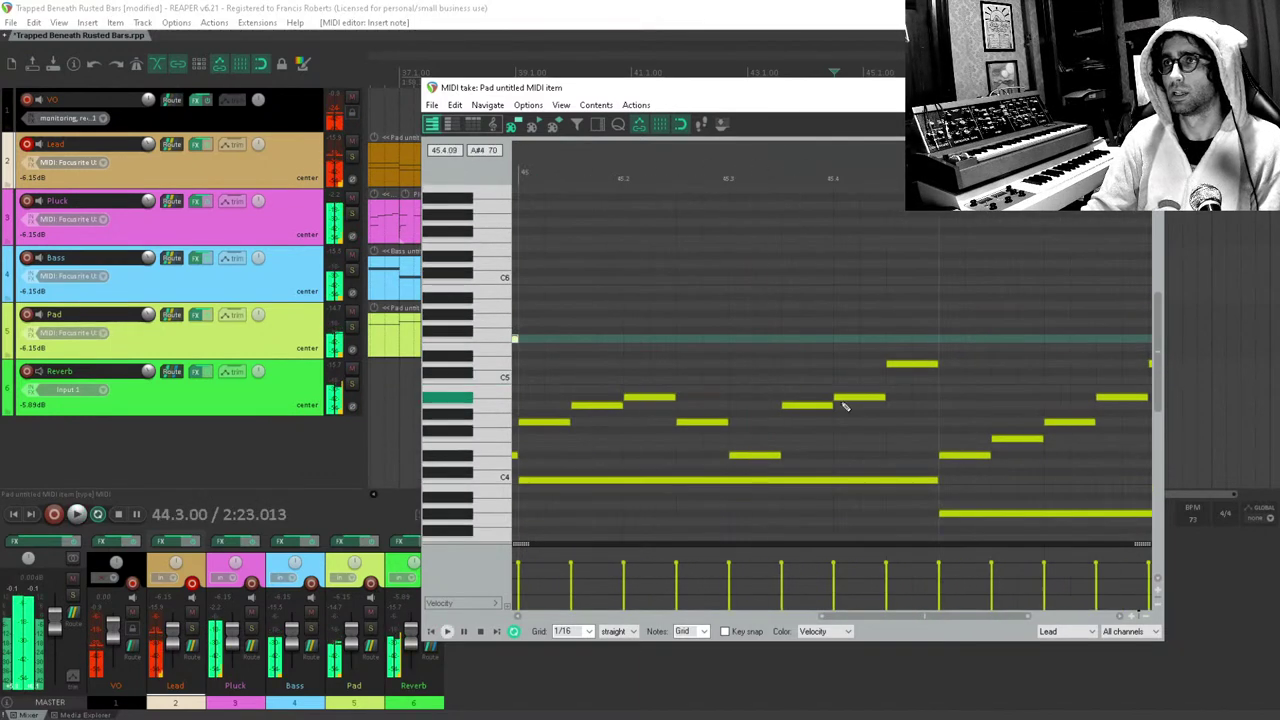
# Replace the eighth notes from beat 3 of bar 45 with rising sixteenths D#4, F4, G4, A#4 and D5.
pyautogui.doubleClick(737, 455)
pyautogui.click(766, 439)
pyautogui.click(797, 423)
pyautogui.moveTo(886, 403); pyautogui.dragTo(798, 374)
pyautogui.press('Delete')
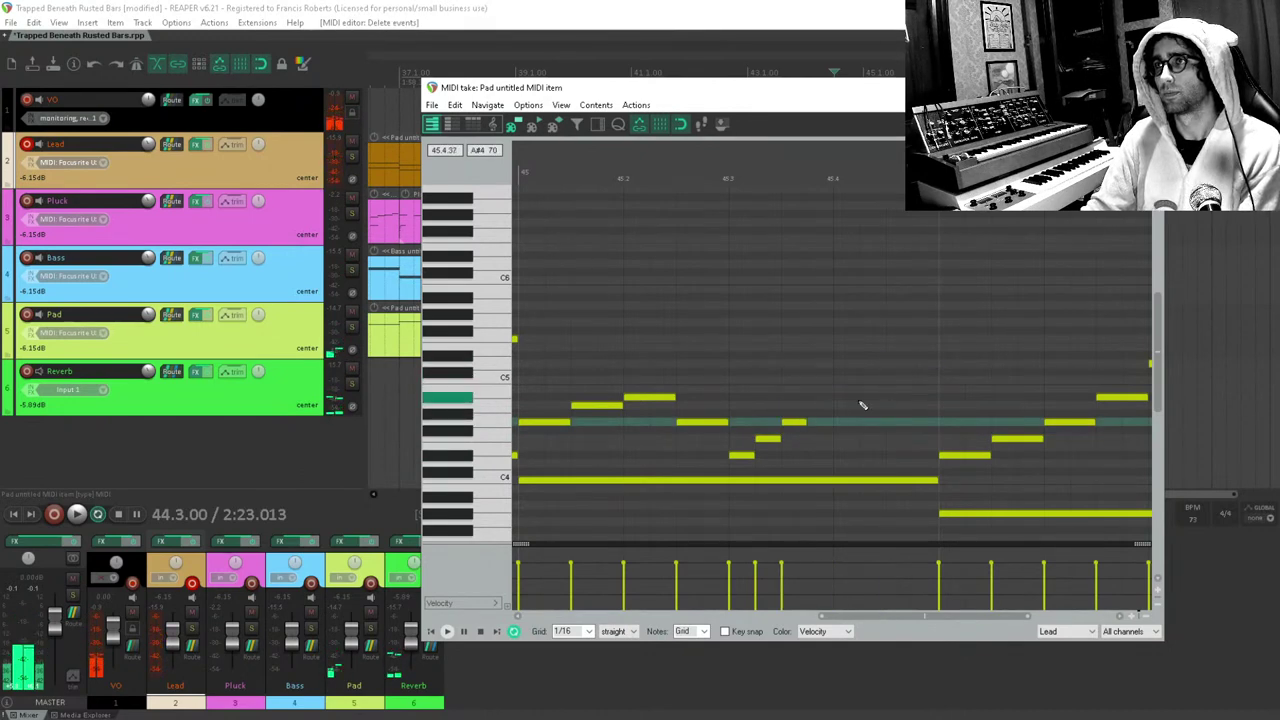
pyautogui.press('Delete')
pyautogui.click(819, 398)
pyautogui.click(848, 368)
# Complete bar 45 with sixteenth notes F5, A5 and A#5, checking the melody by playback.
pyautogui.press('space')
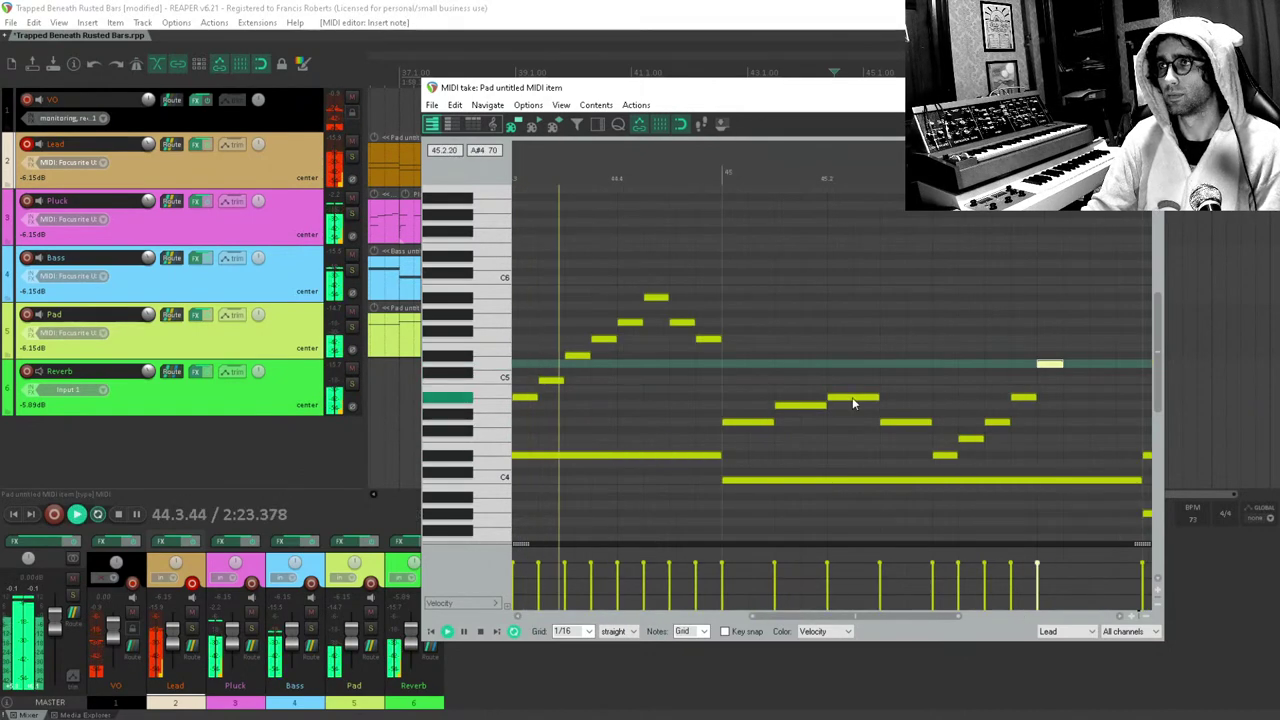
pyautogui.moveTo(931, 378); pyautogui.dragTo(810, 401)
pyautogui.click(684, 377)
pyautogui.moveTo(889, 349); pyautogui.dragTo(760, 391)
pyautogui.press('space')
pyautogui.click(799, 414)
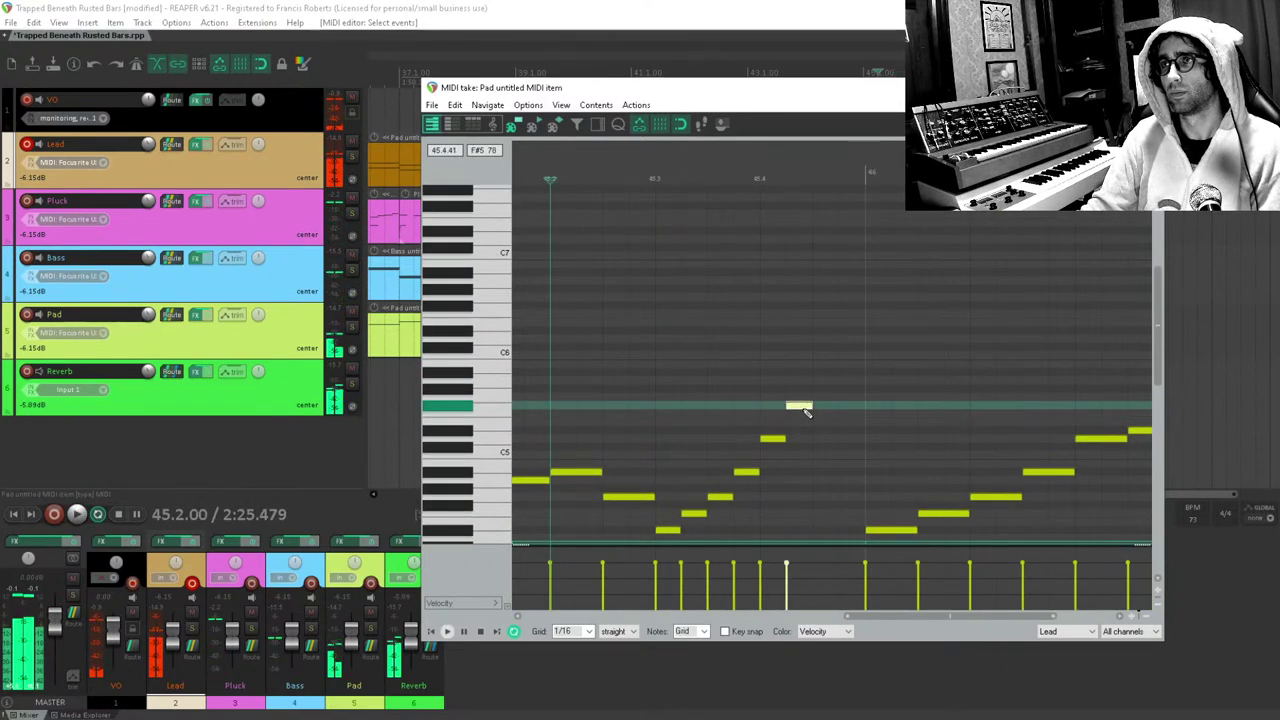
pyautogui.click(826, 382)
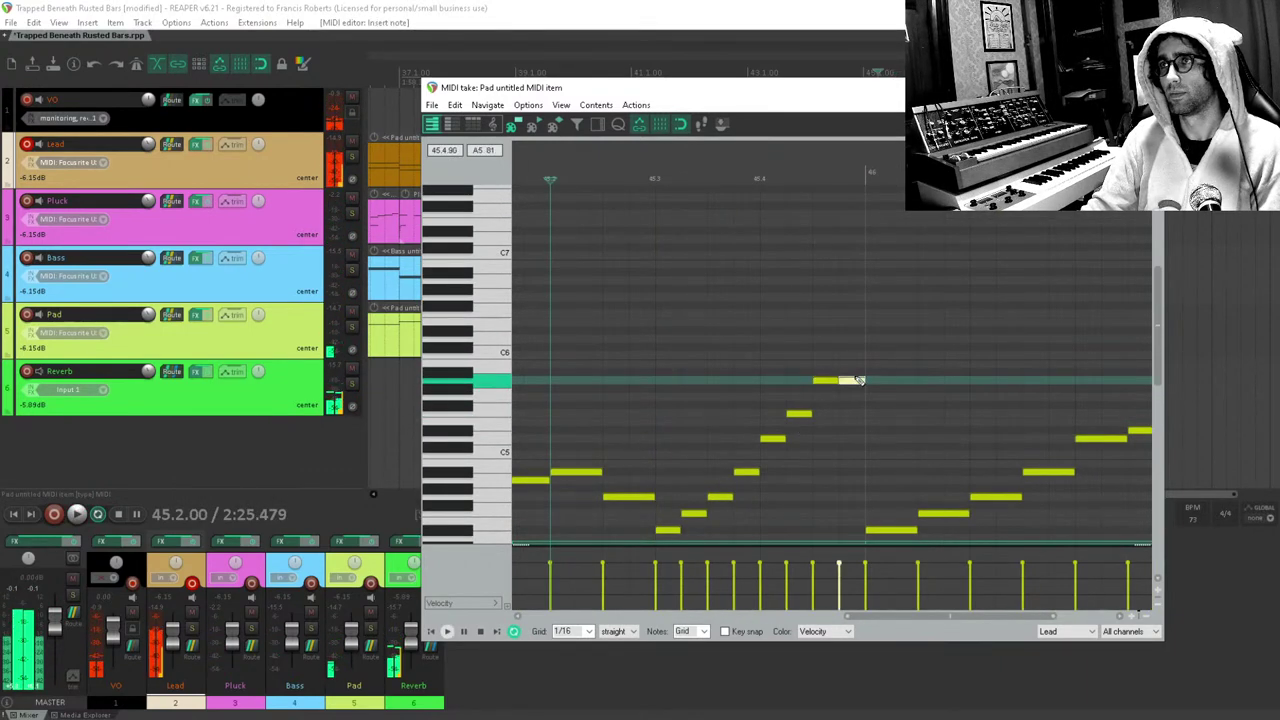
pyautogui.press('space')
pyautogui.moveTo(860, 378); pyautogui.dragTo(811, 327)
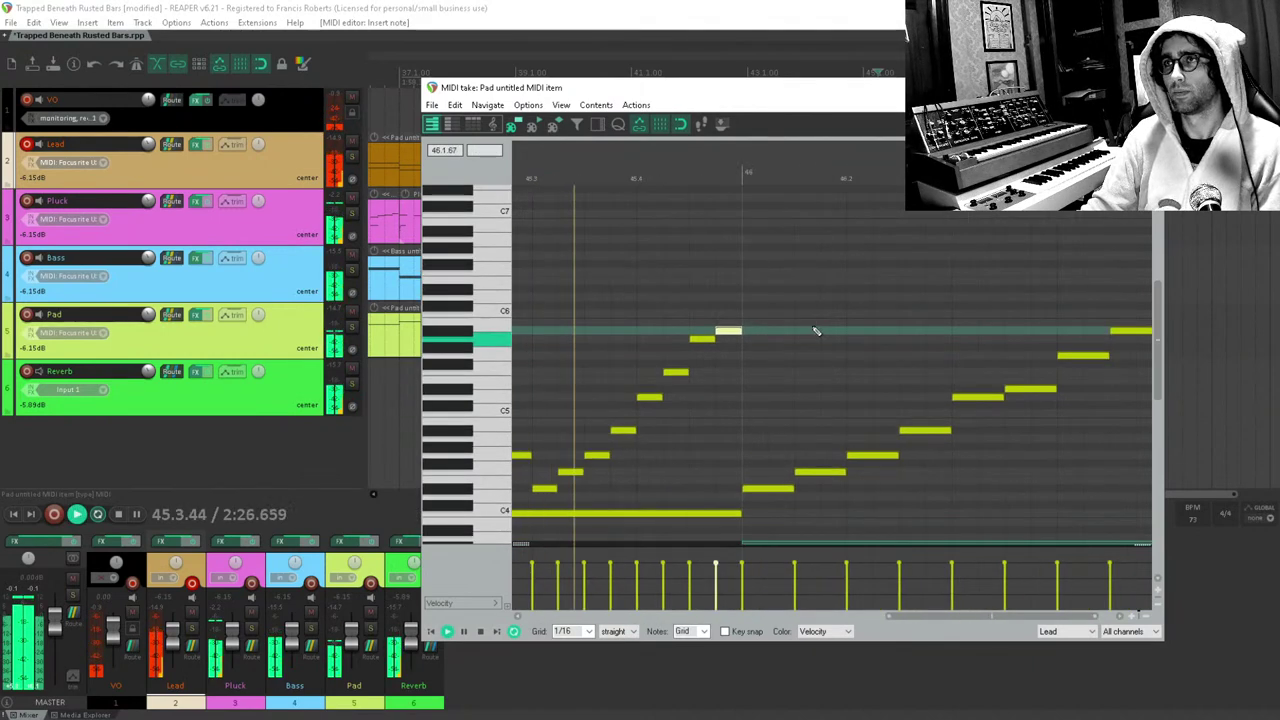
pyautogui.press('space')
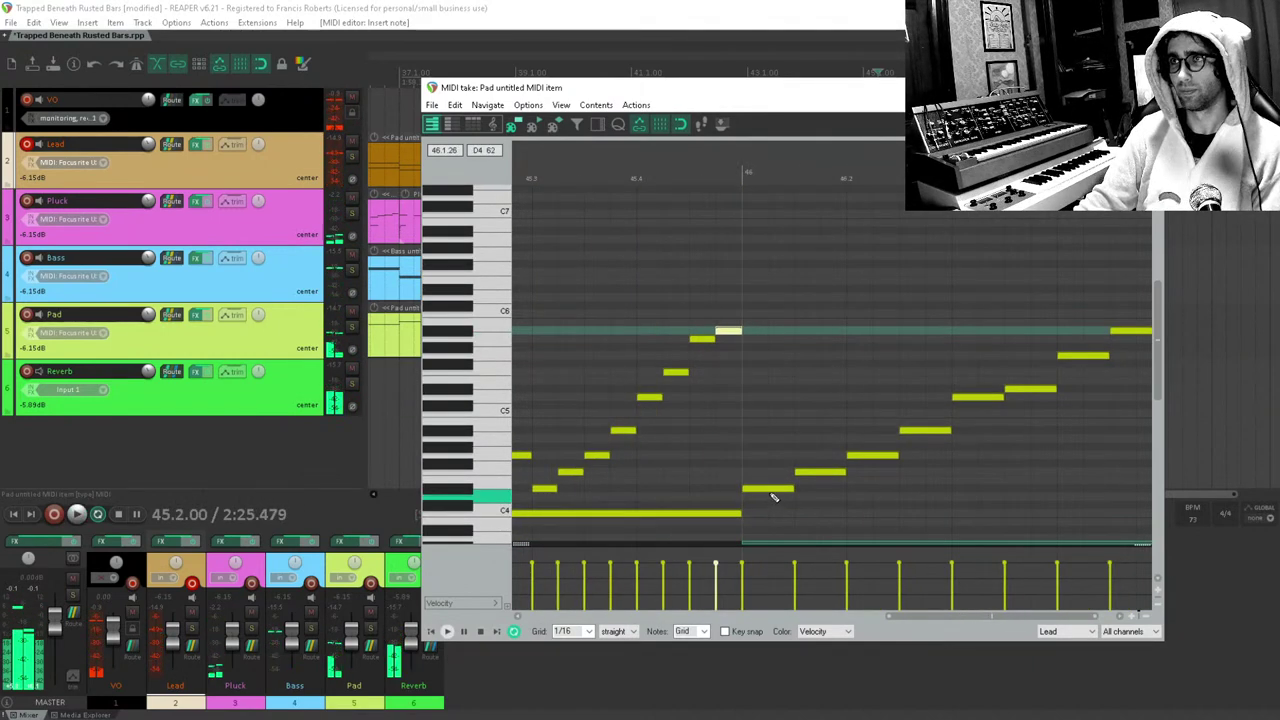
# Delete the rising eighth-note run in bar 46, keeping the sustained note below it.
pyautogui.click(772, 491)
pyautogui.moveTo(775, 497); pyautogui.dragTo(1152, 286)
pyautogui.press('Delete')
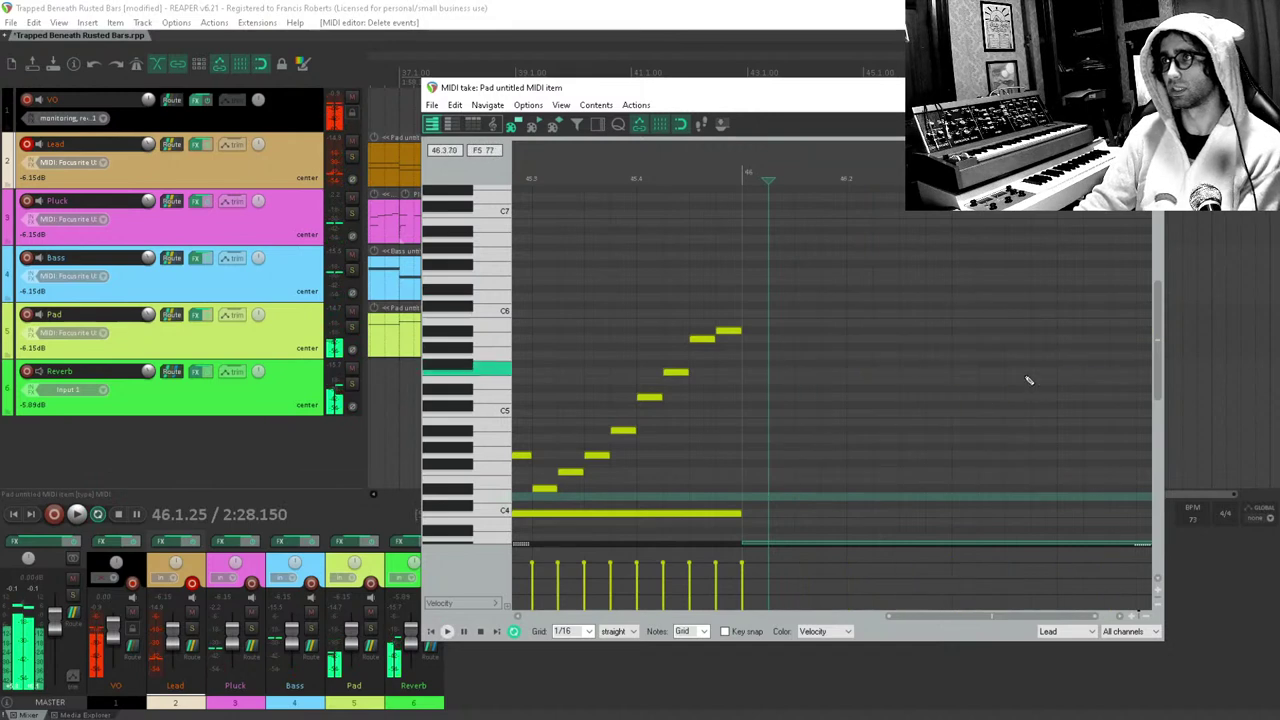
# Move the sustained Lead note of bar 46 up to D#4, checking the transition by playback.
pyautogui.scroll(-1, 994, 309)
pyautogui.scroll(-2, 880, 320)
pyautogui.press('space')
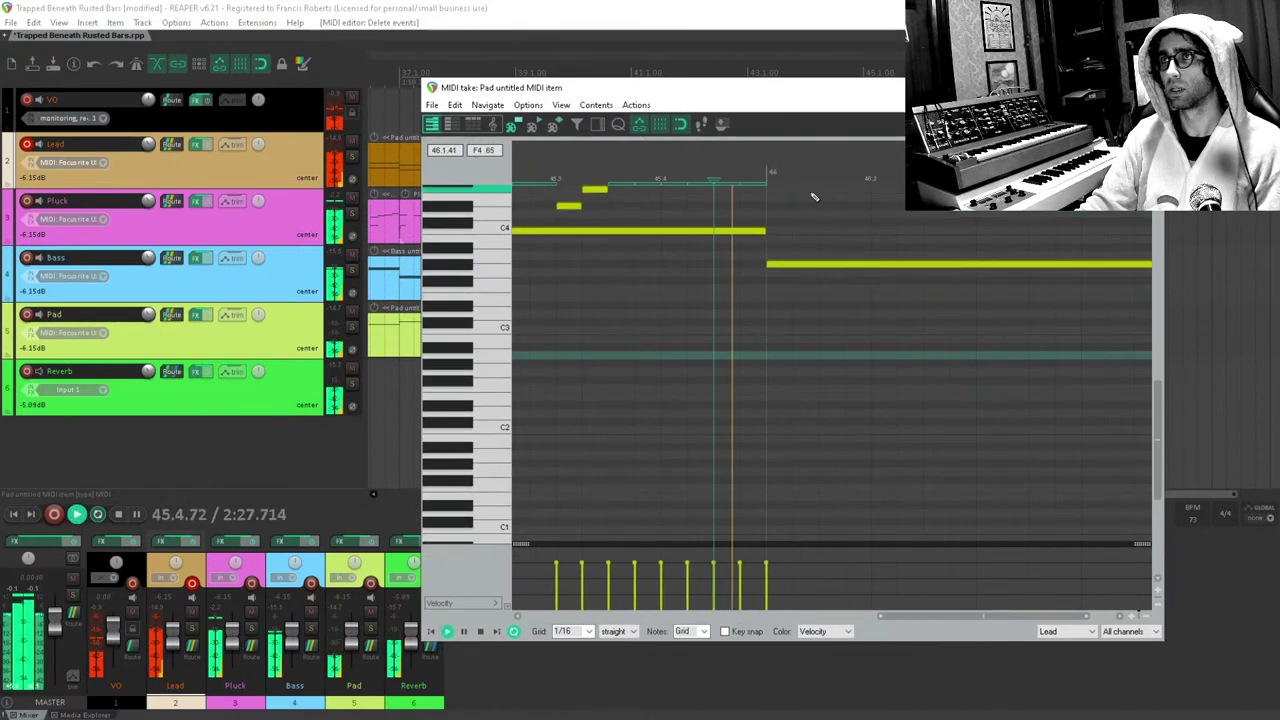
pyautogui.scroll(1, 788, 358)
pyautogui.press('space')
pyautogui.moveTo(788, 363); pyautogui.dragTo(771, 306)
pyautogui.press('space')
pyautogui.press('space')
pyautogui.press('space')
pyautogui.scroll(3, 800, 340)
pyautogui.press('space')
# Insert a rising sixteenth-note run G#4, A#4, C5, D#5, G#5, A#5 and C6 from the start of bar 46.
pyautogui.click(720, 387)
pyautogui.moveTo(709, 406)
pyautogui.mouseDown()
pyautogui.moveTo(726, 422)
pyautogui.moveTo(714, 382)
pyautogui.moveTo(760, 347)
pyautogui.mouseUp()
pyautogui.click(732, 363)
pyautogui.press('space')
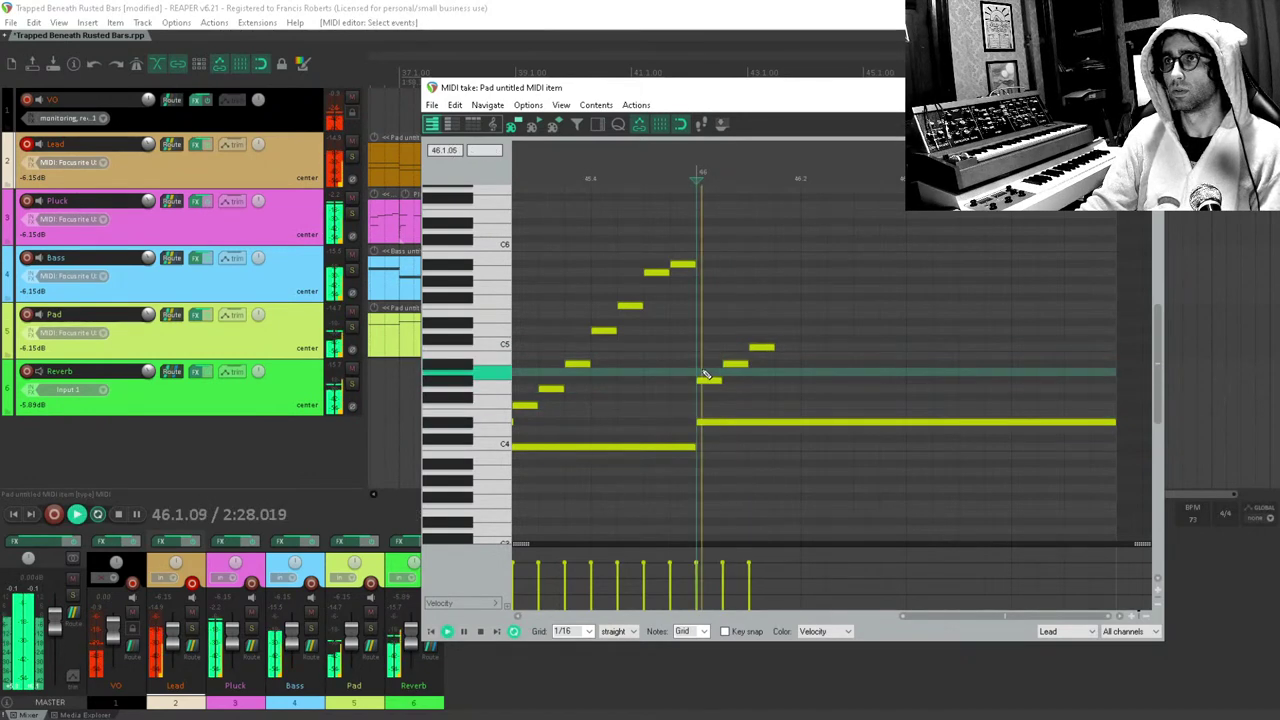
pyautogui.click(789, 322)
pyautogui.click(814, 283)
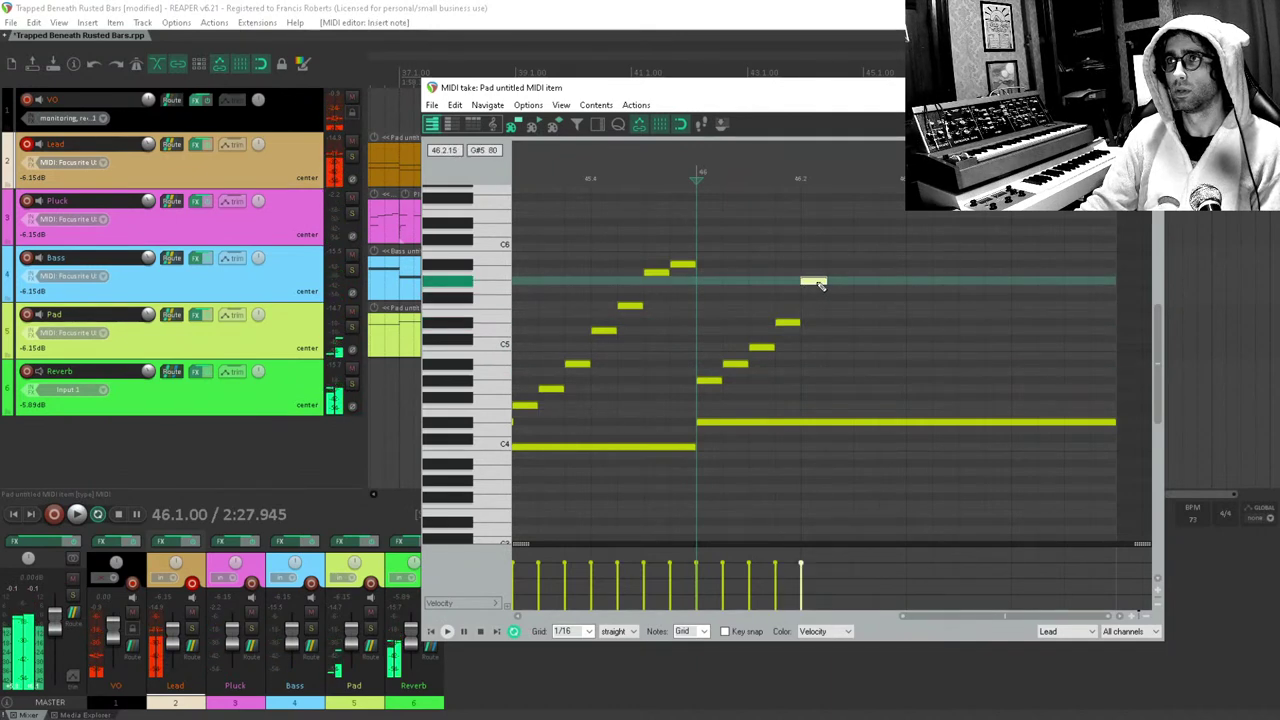
pyautogui.click(843, 264)
pyautogui.click(871, 248)
# Continue bar 46 with descending sixteenths G#5, G5, D#5, D5, A#4 and G4, checking the run by playback.
pyautogui.moveTo(893, 272)
pyautogui.mouseDown()
pyautogui.moveTo(903, 286)
pyautogui.moveTo(891, 276)
pyautogui.moveTo(762, 363)
pyautogui.moveTo(829, 389)
pyautogui.mouseUp()
pyautogui.press('space')
pyautogui.press('space')
pyautogui.click(766, 348)
pyautogui.click(797, 374)
pyautogui.click(852, 422)
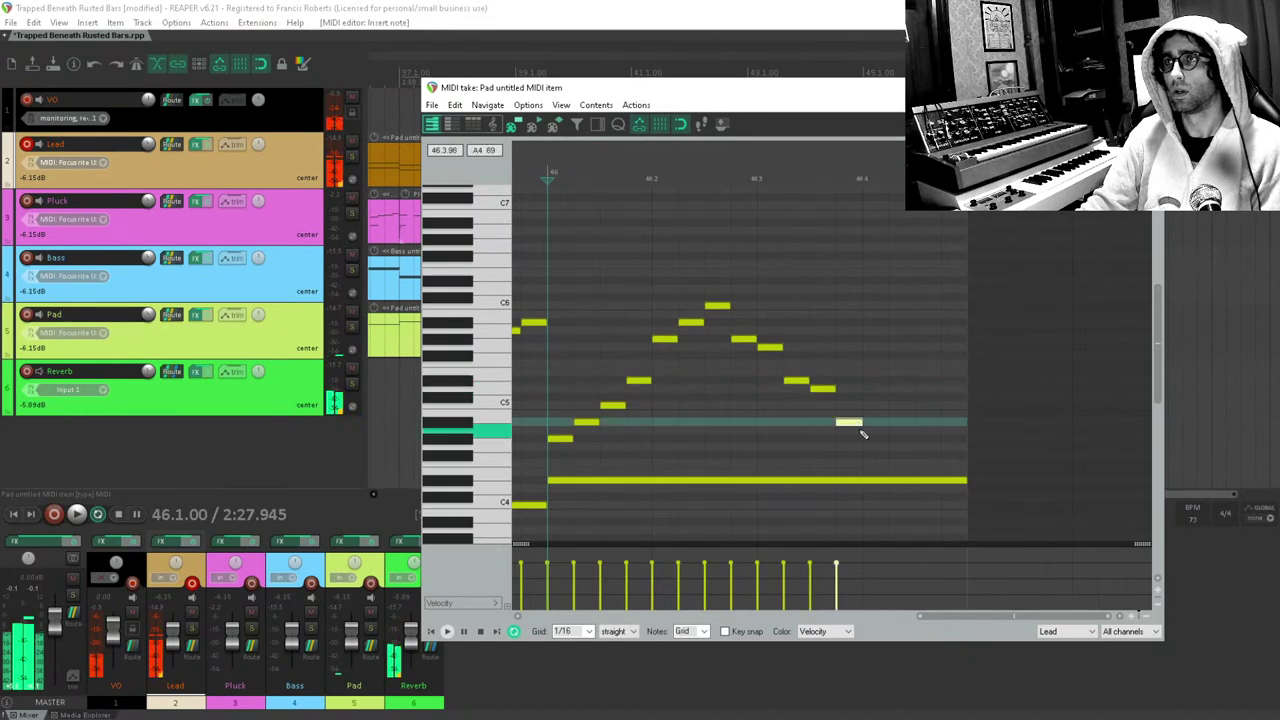
pyautogui.press('space')
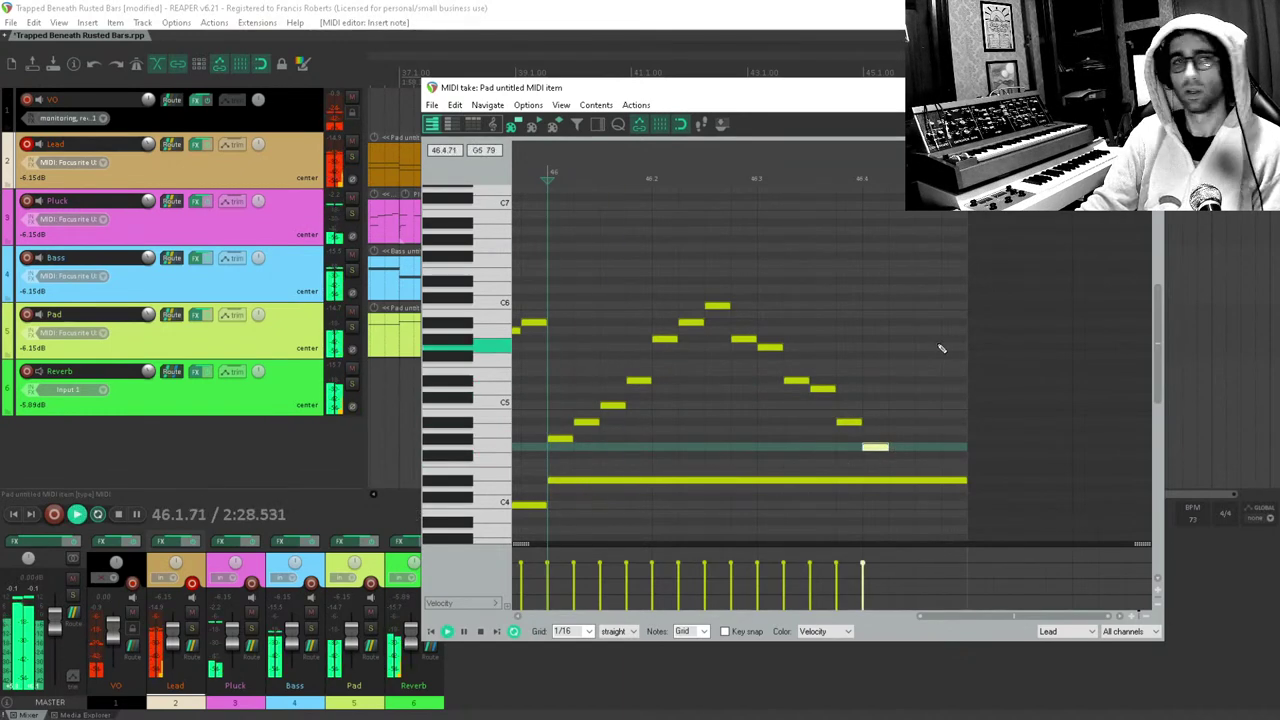
pyautogui.press('space')
# Finish bar 46 with sixteenth notes G#4, A#4 and B4, and play the completed bar.
pyautogui.click(894, 446)
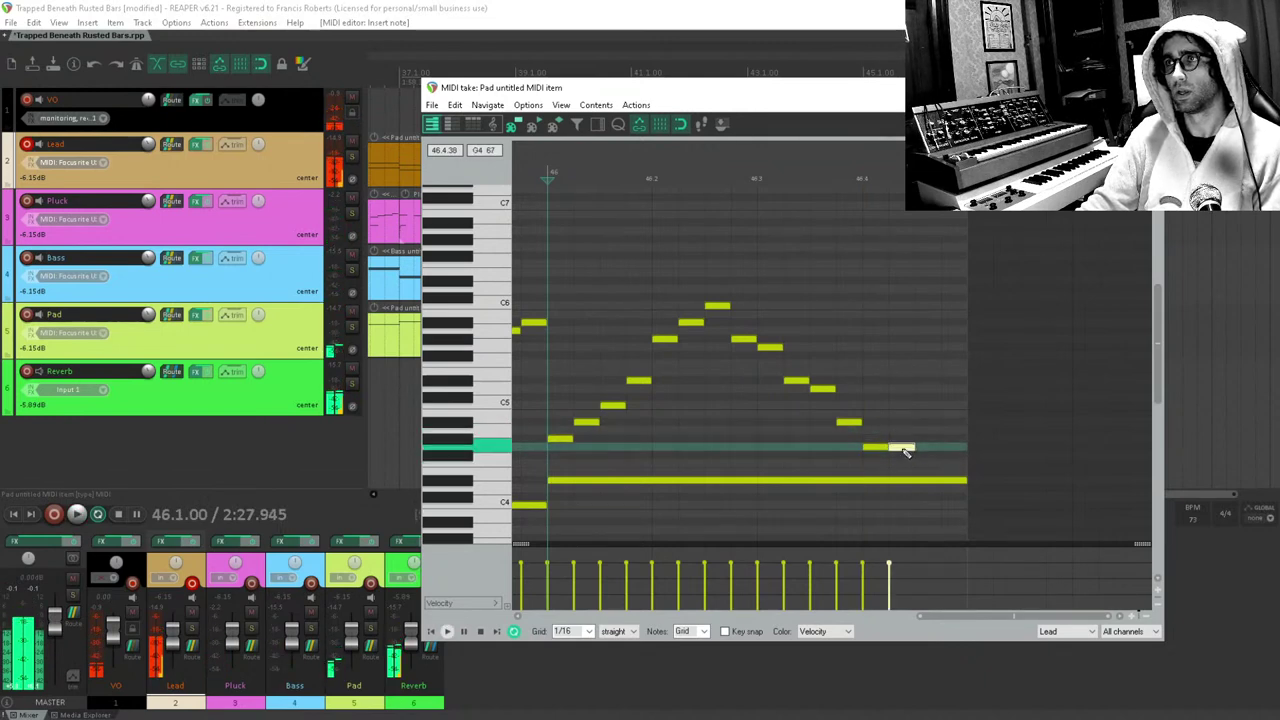
pyautogui.moveTo(907, 447); pyautogui.dragTo(907, 438)
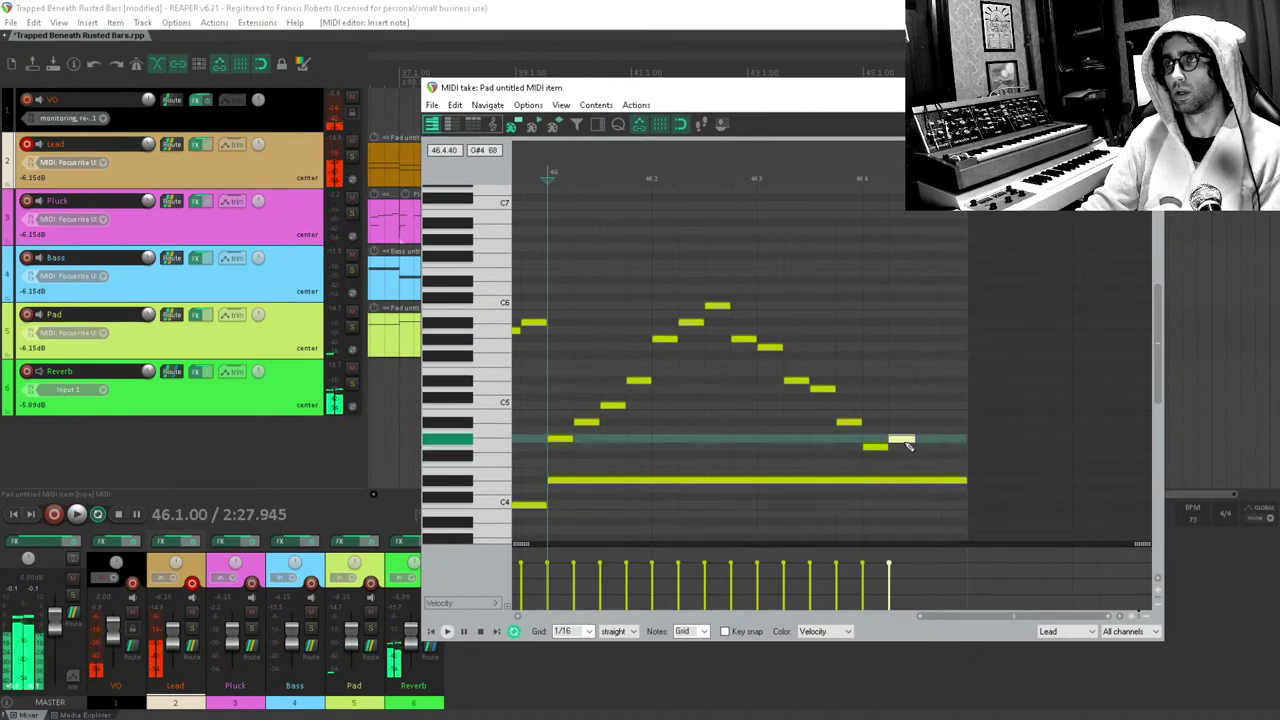
pyautogui.click(928, 422)
pyautogui.moveTo(952, 399); pyautogui.dragTo(955, 413)
pyautogui.press('space')
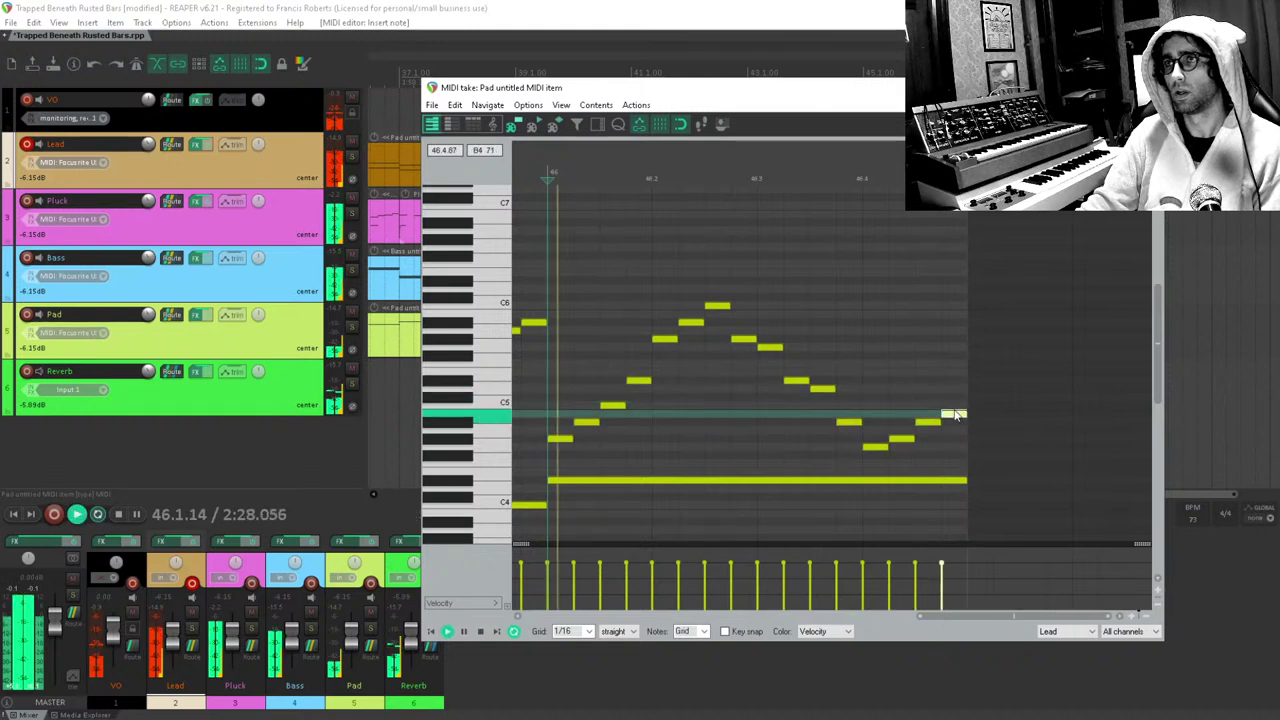
pyautogui.moveTo(979, 297); pyautogui.dragTo(892, 314)
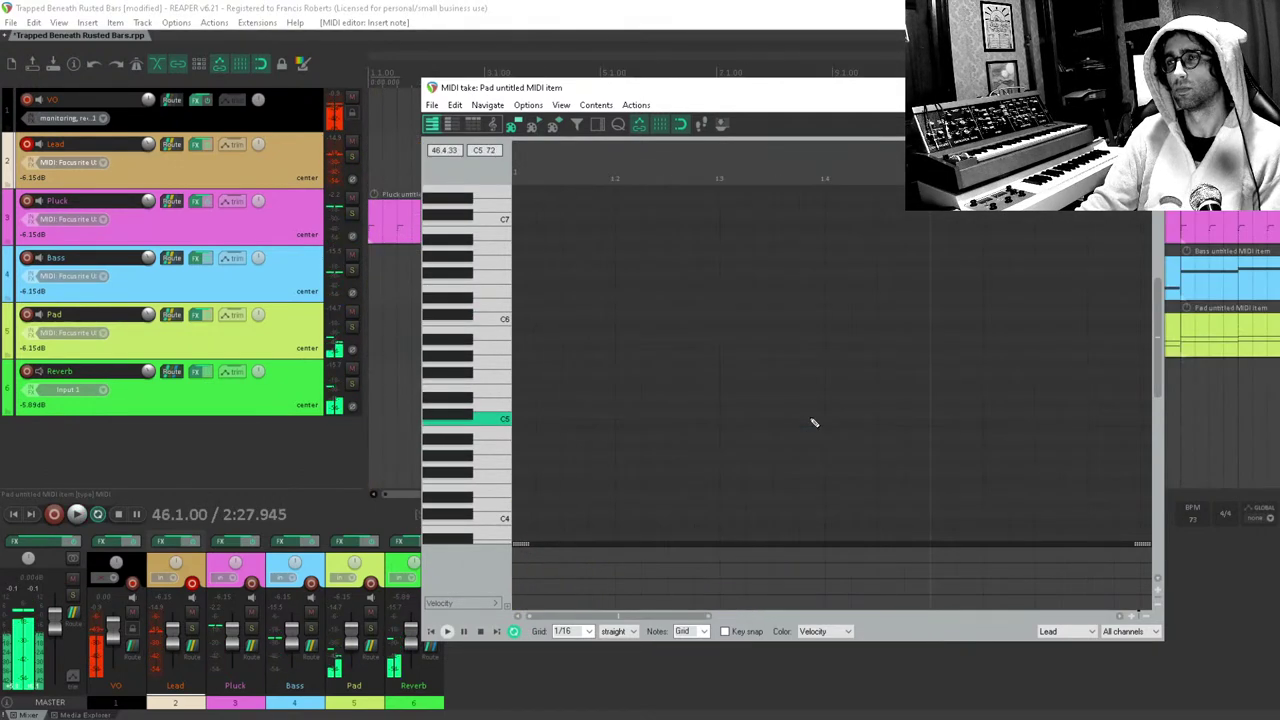
# Raise a note in the last Lead item slightly, check it by playback and leave the note editor.
pyautogui.press('Escape')
pyautogui.scroll(-3, 830, 408)
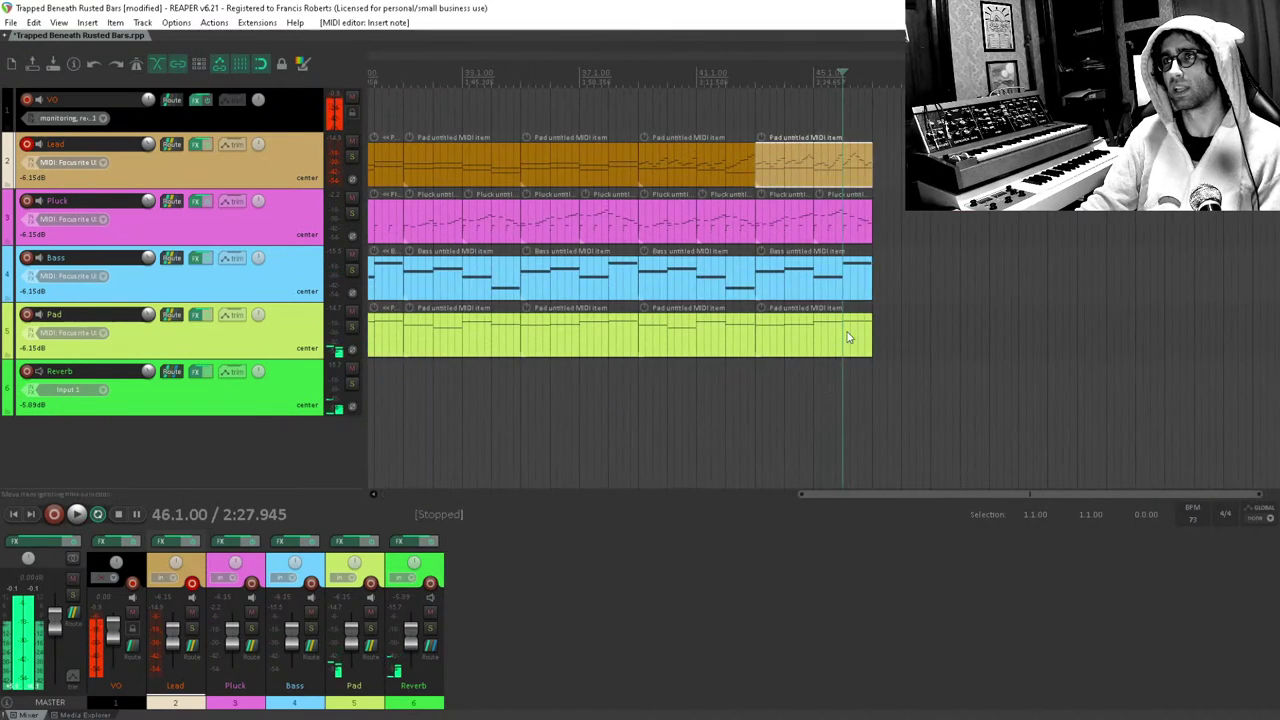
pyautogui.doubleClick(866, 176)
pyautogui.moveTo(920, 436); pyautogui.dragTo(920, 426)
pyautogui.press('space')
pyautogui.press('space')
pyautogui.press('Escape')
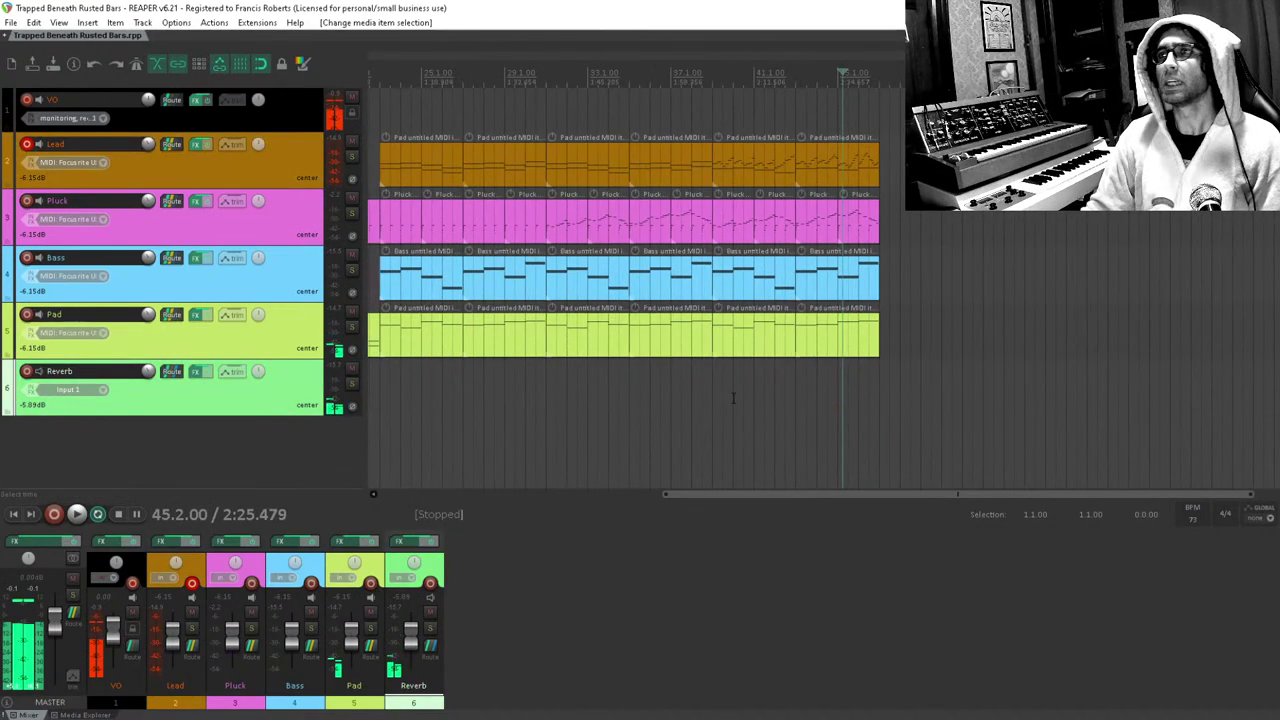
# Place a marker at bar 66, beyond the current end of the arrangement.
pyautogui.scroll(-3, 542, 279)
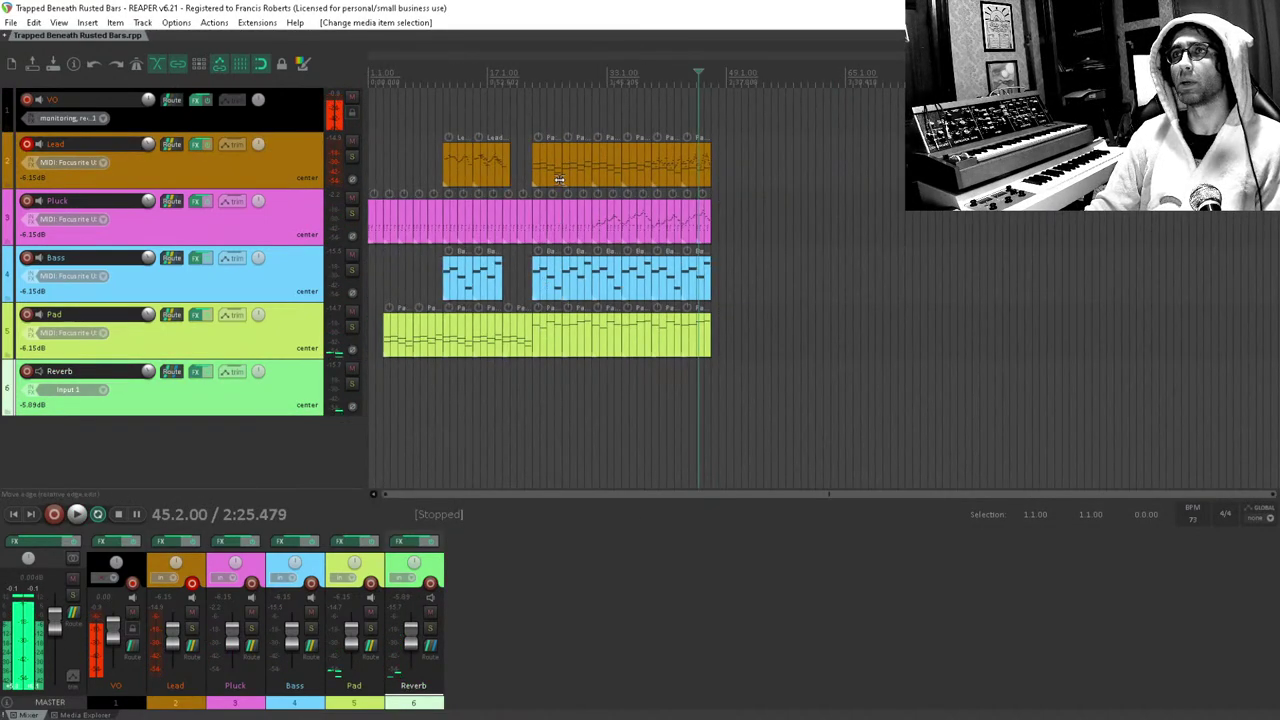
pyautogui.scroll(2, 654, 229)
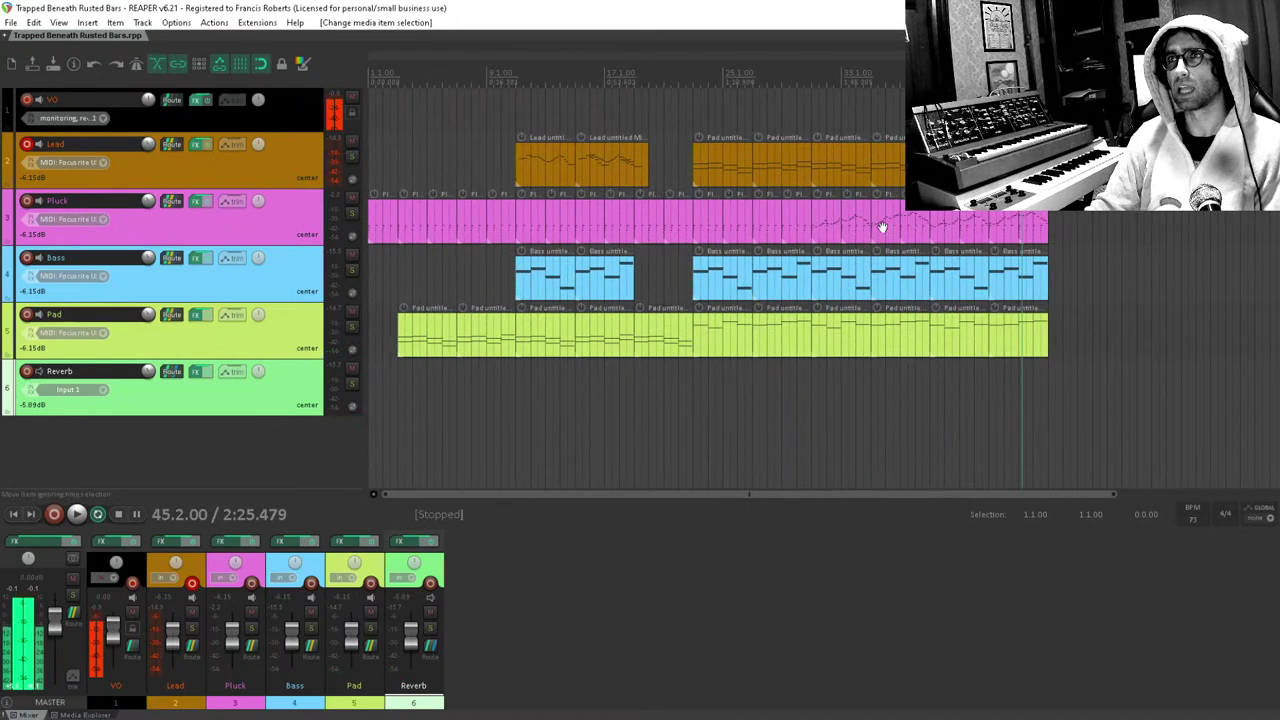
pyautogui.click(1048, 110)
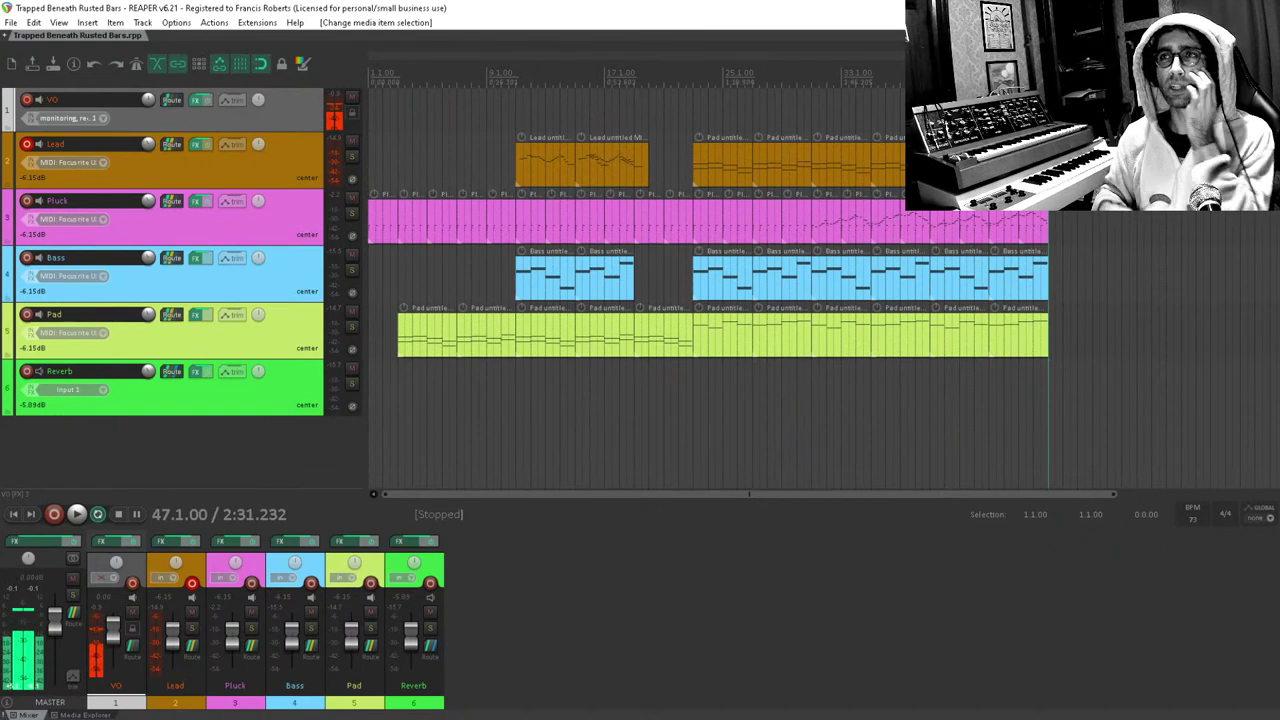
pyautogui.scroll(-2, 708, 290)
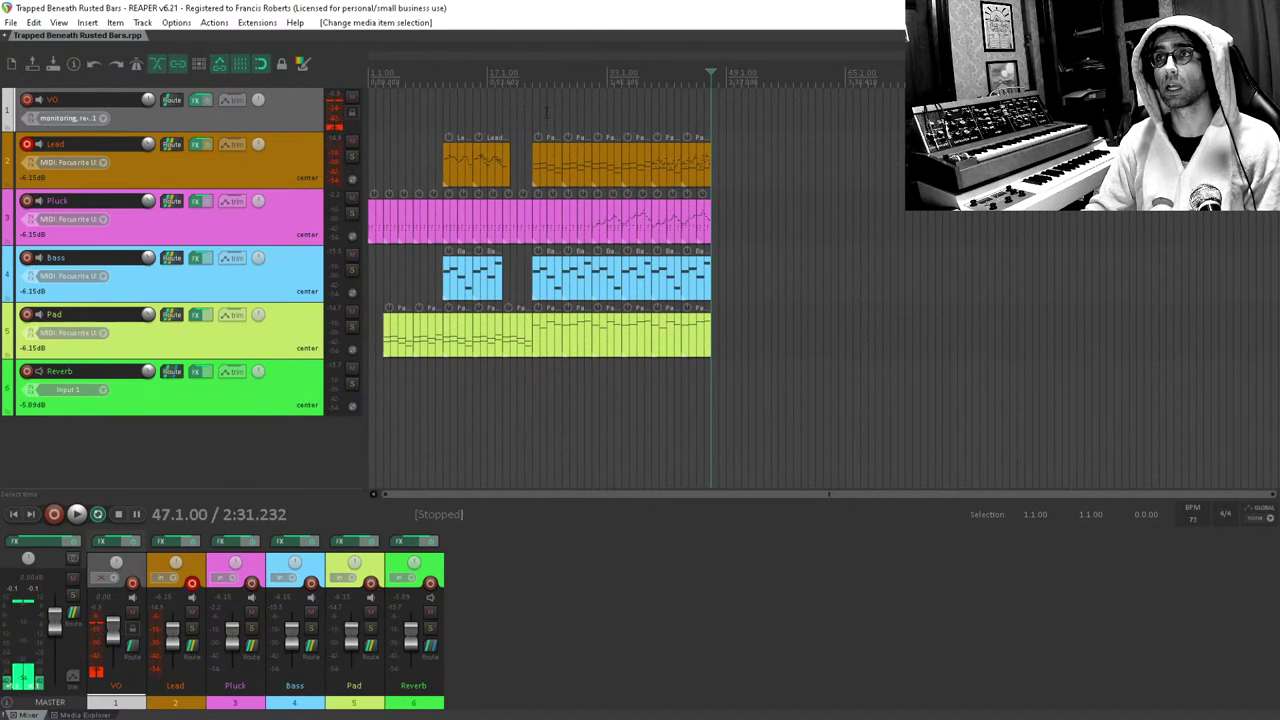
pyautogui.click(852, 110)
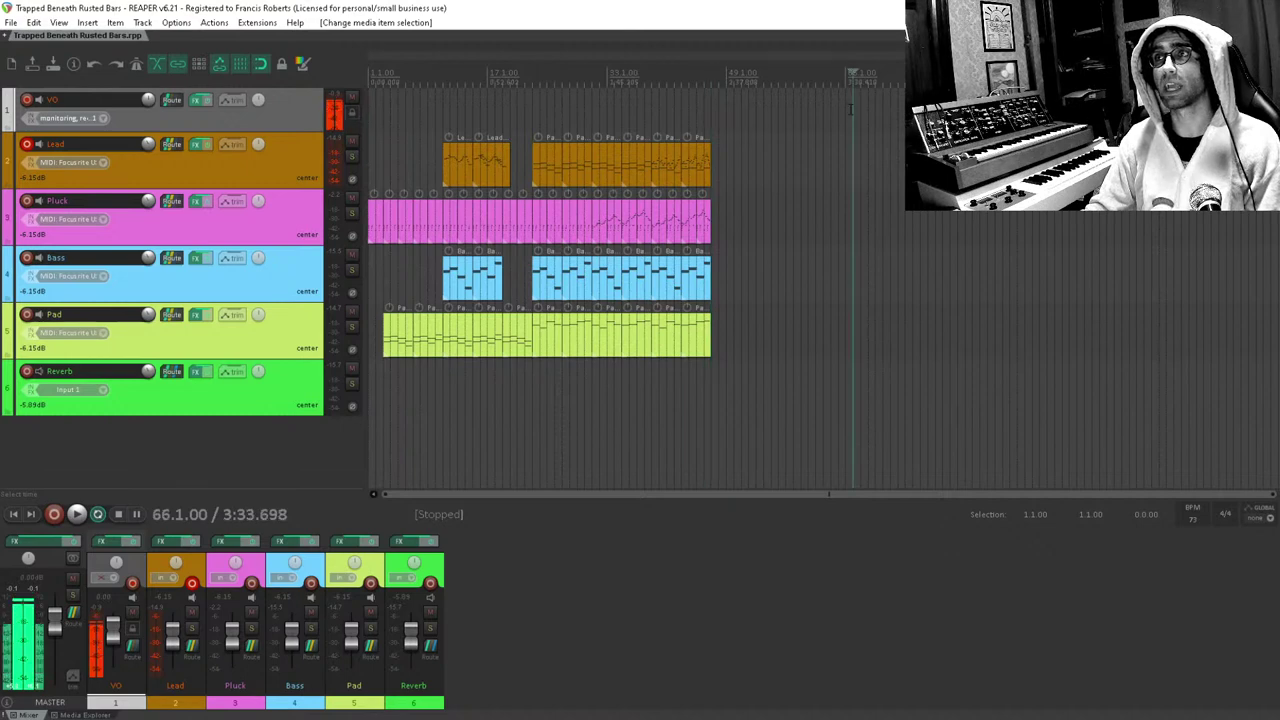
pyautogui.press('m')
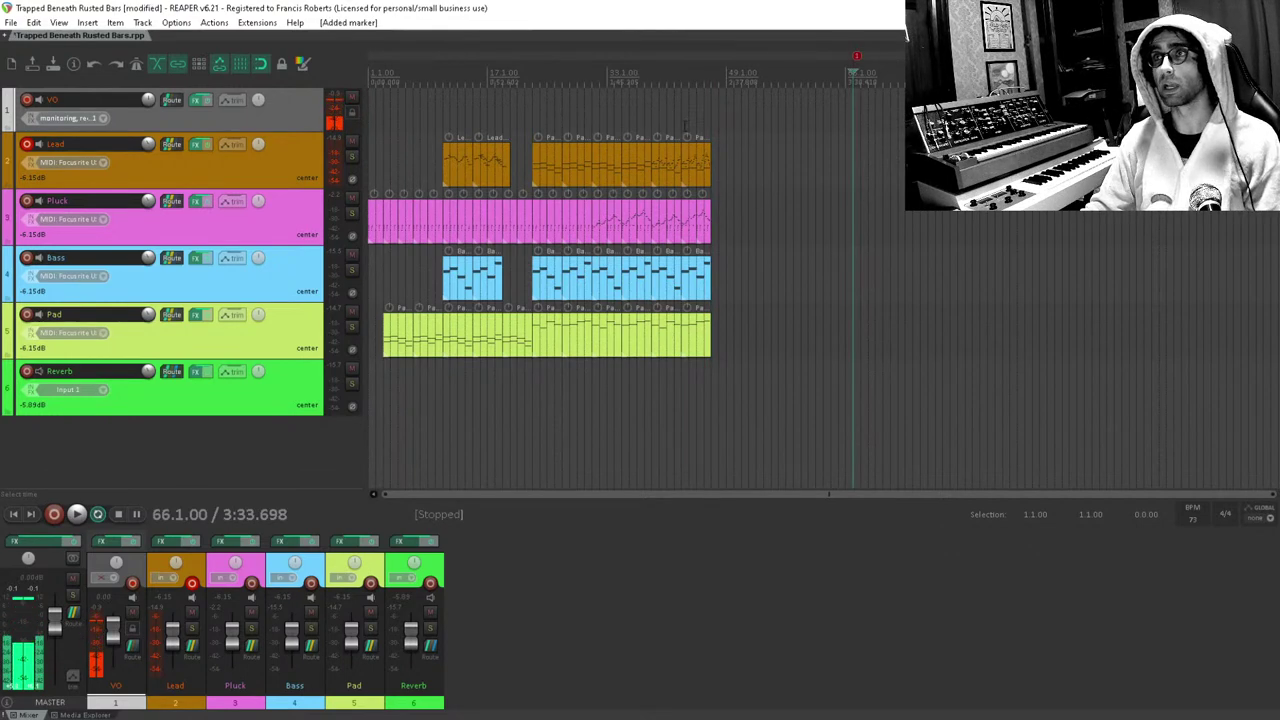
pyautogui.moveTo(711, 115); pyautogui.dragTo(652, 130)
pyautogui.moveTo(828, 140); pyautogui.dragTo(876, 125)
pyautogui.moveTo(808, 172); pyautogui.dragTo(875, 150)
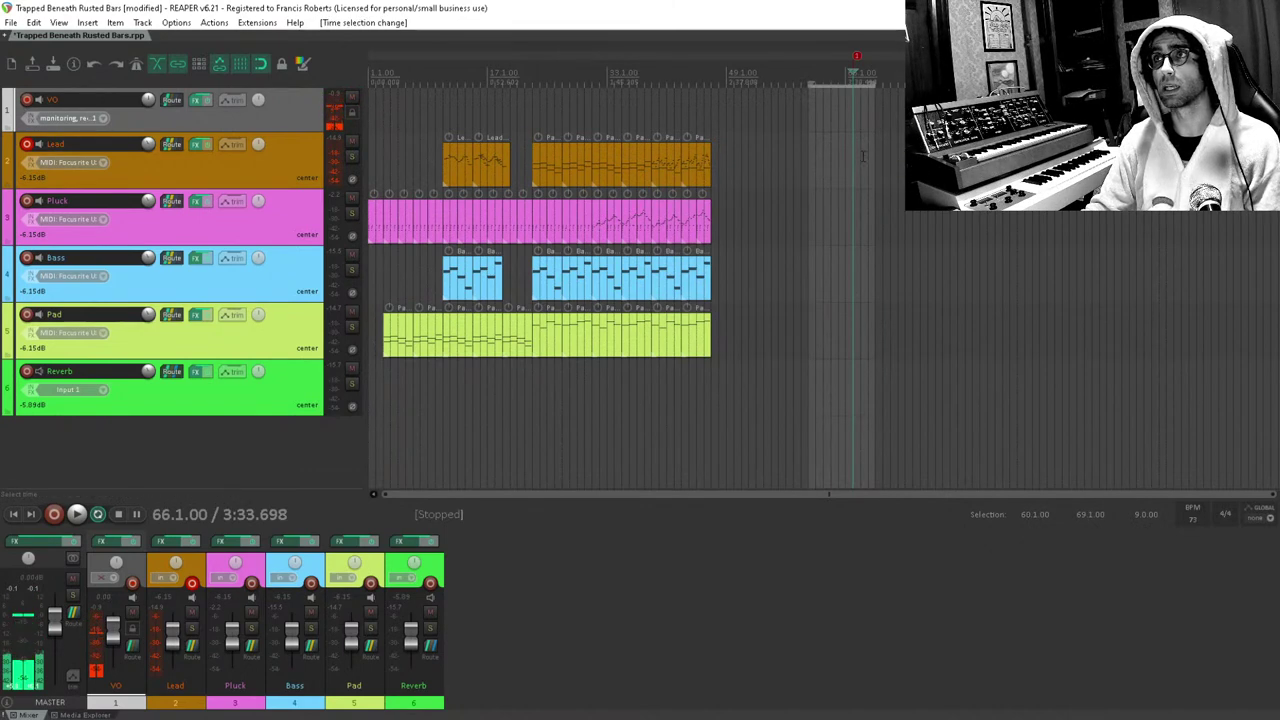
pyautogui.press('Escape')
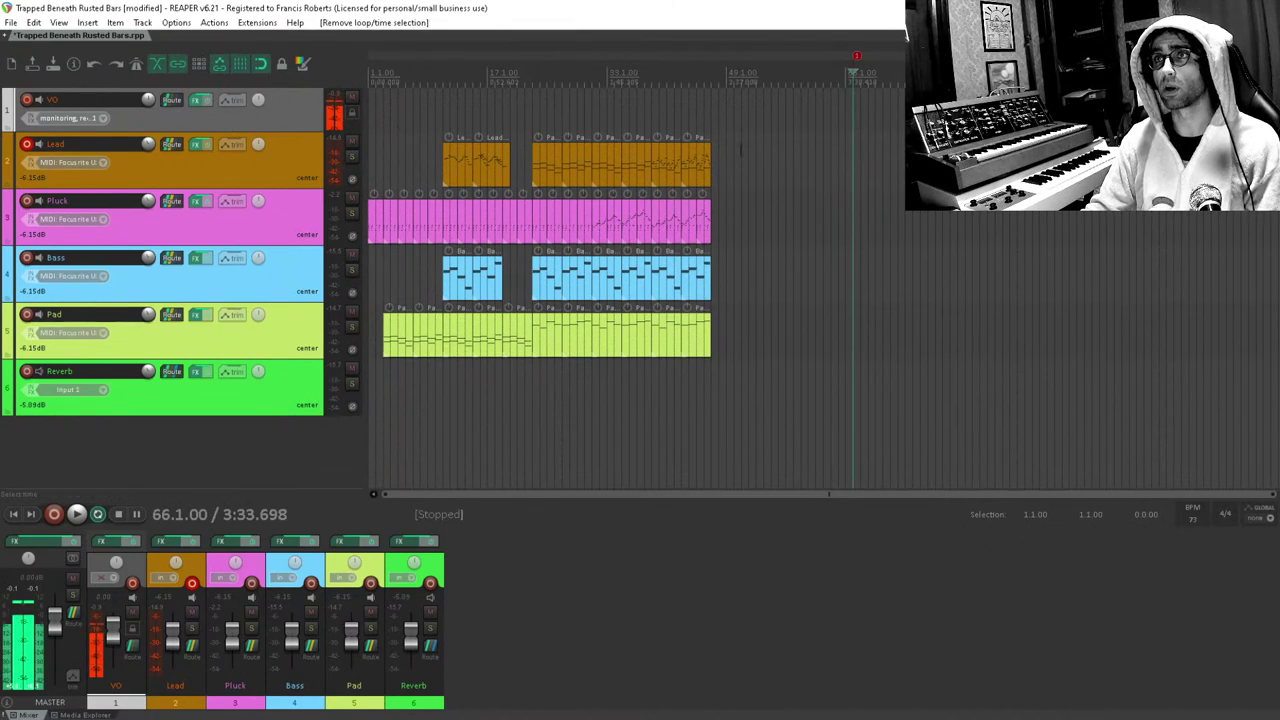
# Copy the Lead, Pluck, Bass and Pad items of the section starting at bar 11 to bar 47.
pyautogui.moveTo(457, 349); pyautogui.dragTo(510, 135)
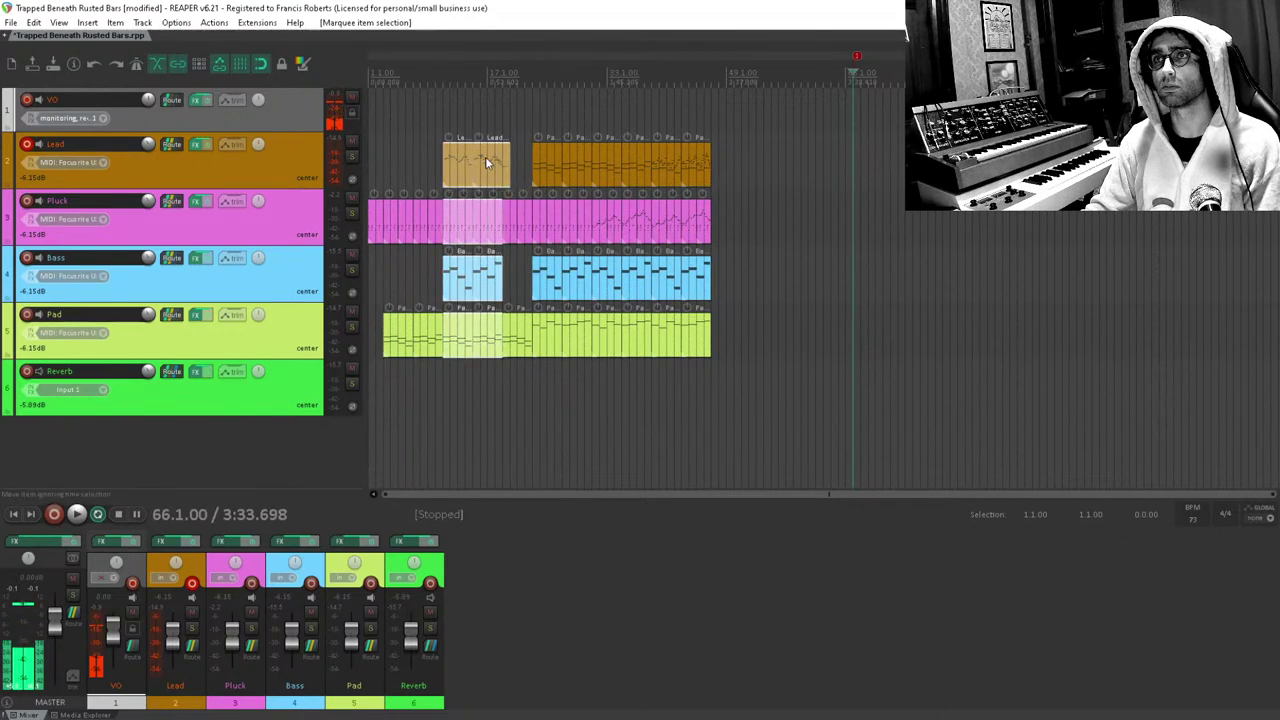
pyautogui.moveTo(457, 172); pyautogui.dragTo(734, 166)
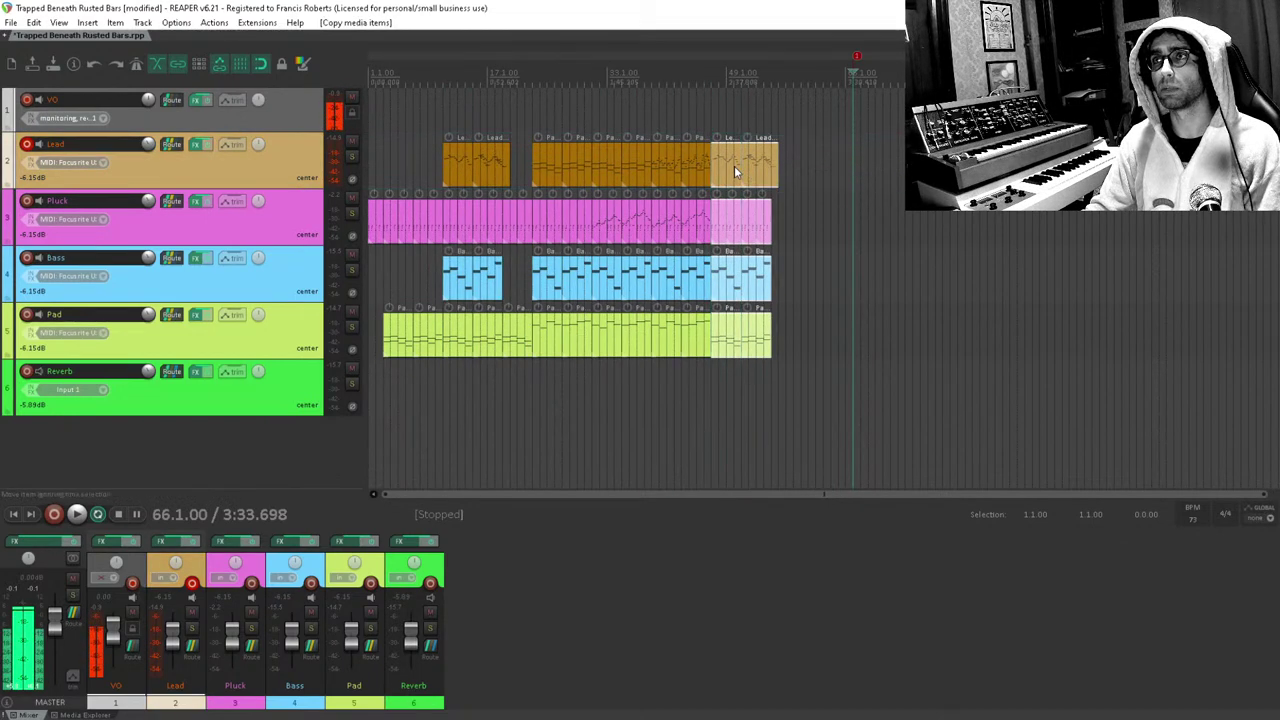
# Add copied Pad items up to bar 63 and Pluck items up to bar 65, remove the marker and save the project.
pyautogui.moveTo(432, 222); pyautogui.dragTo(782, 343)
pyautogui.moveTo(382, 183); pyautogui.dragTo(845, 242)
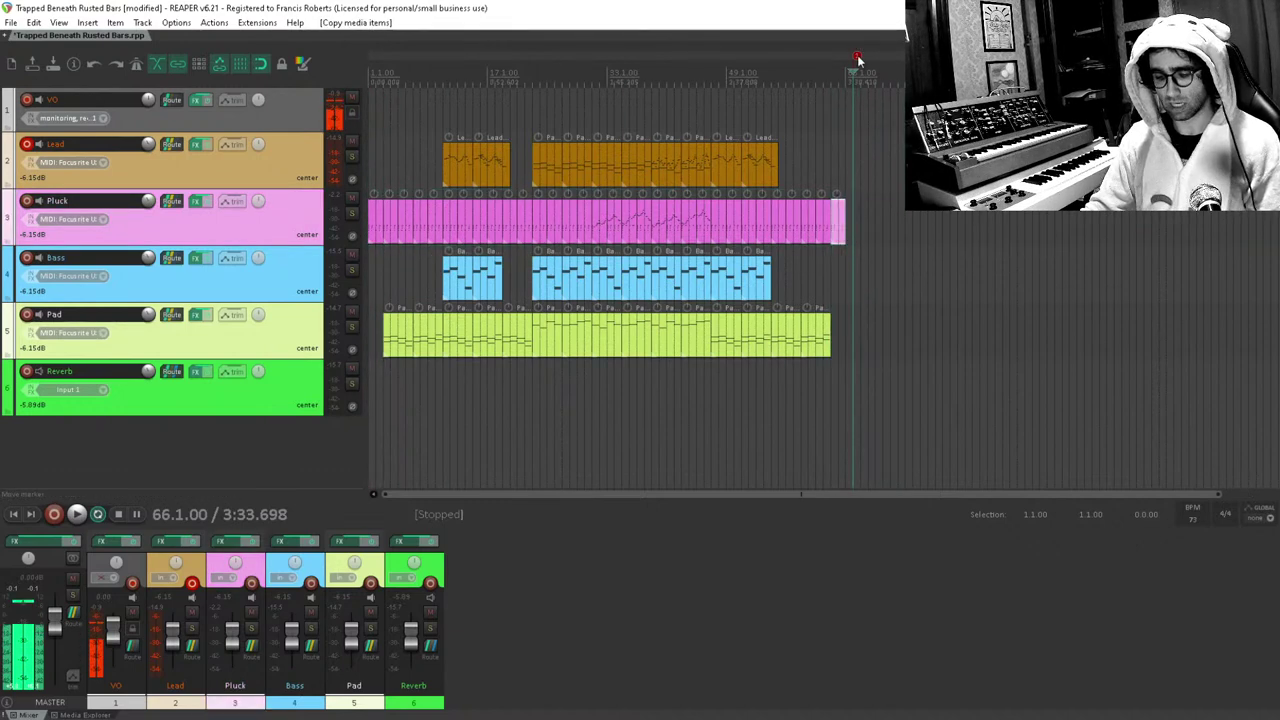
pyautogui.click(845, 140)
pyautogui.hotkey('ctrl', 's')
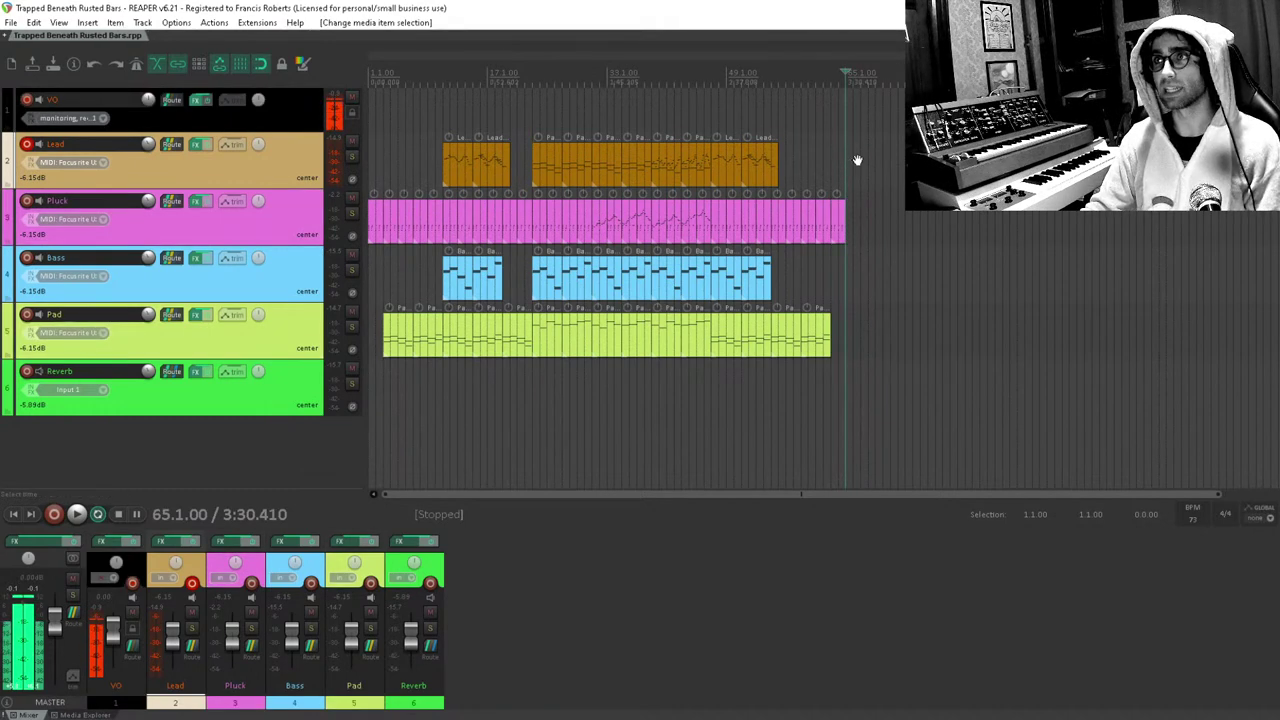
# Trim the tails of the two copied Lead items to bars 51 and 55, keeping the Lead and Pluck items in place.
pyautogui.hscroll(1, 844, 186)
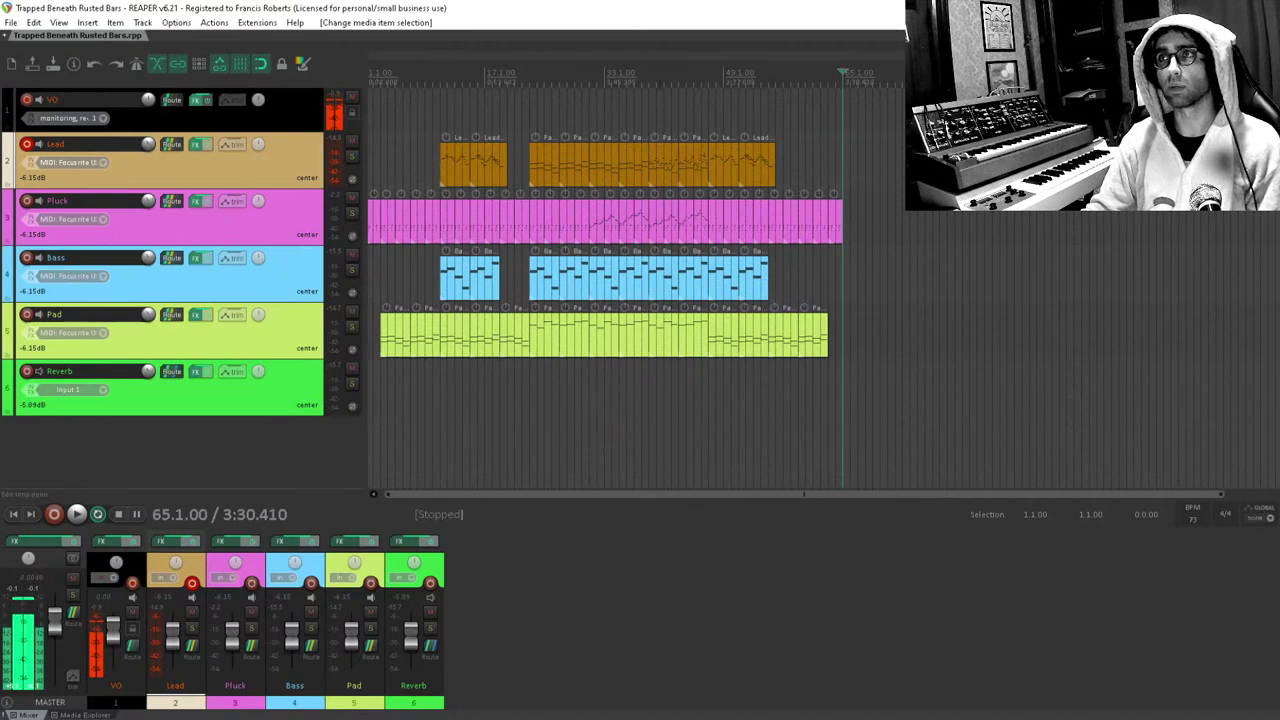
pyautogui.click(702, 108)
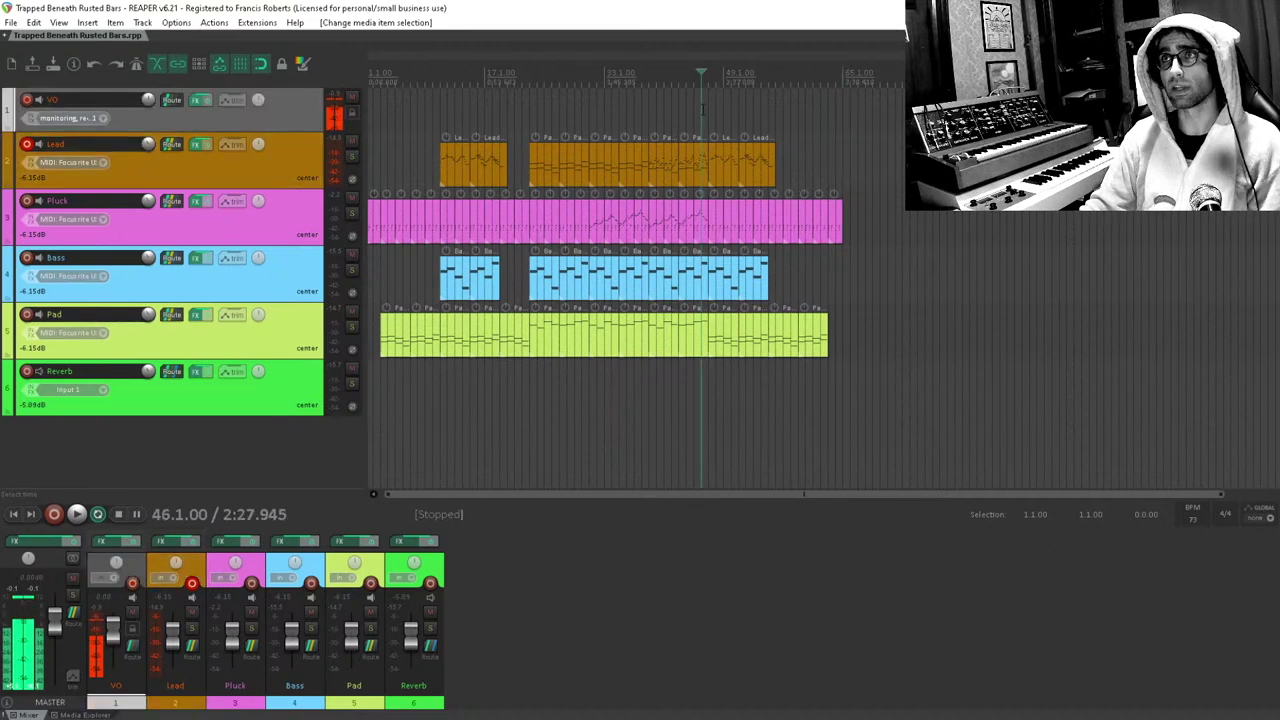
pyautogui.scroll(2, 742, 178)
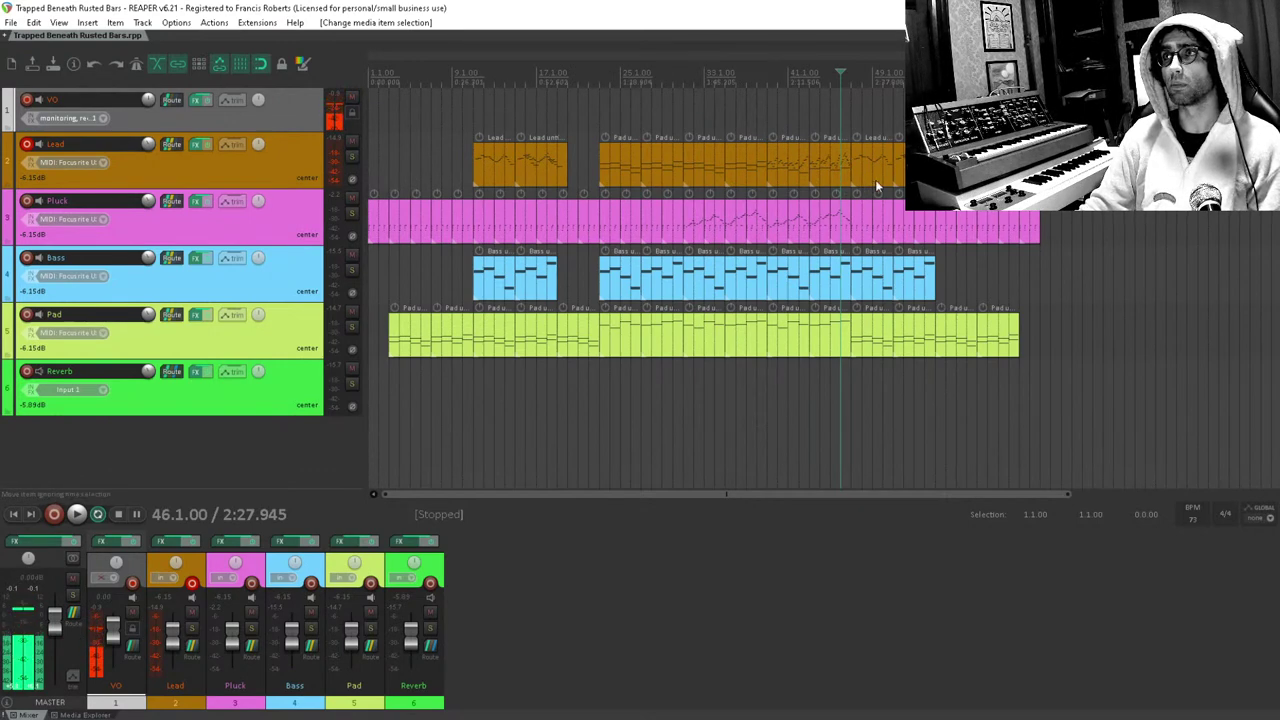
pyautogui.click(913, 164)
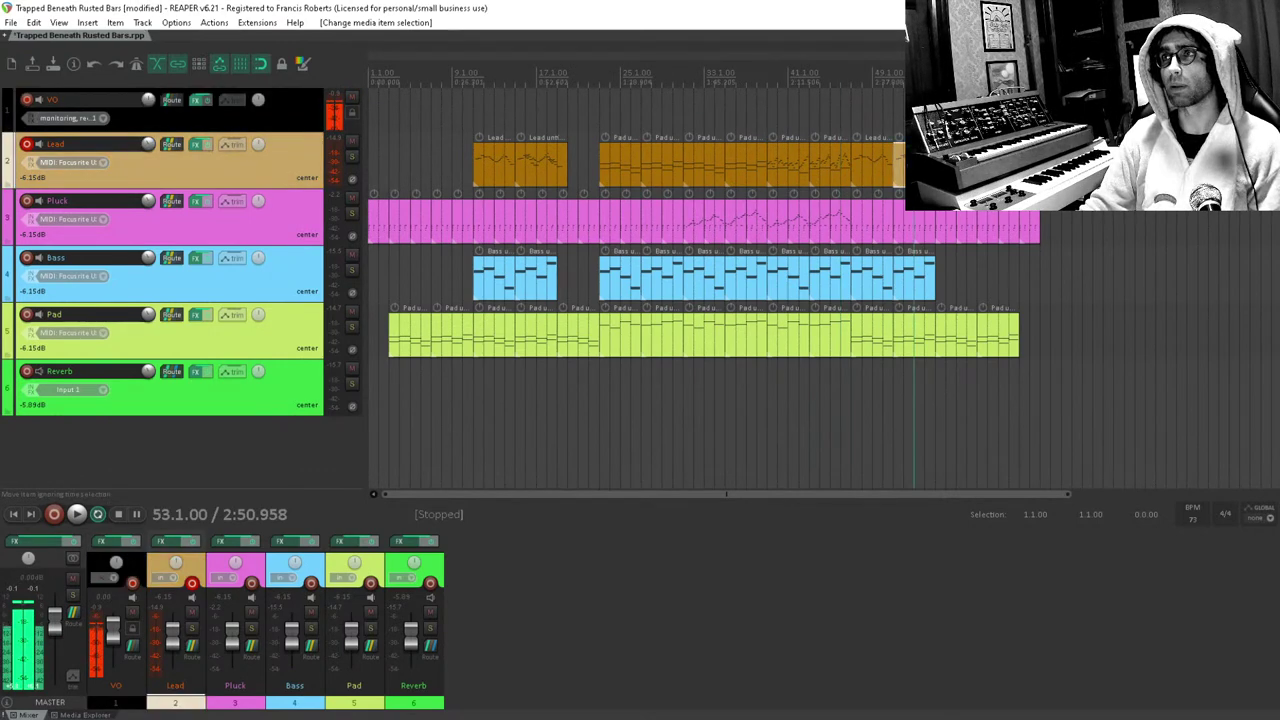
pyautogui.moveTo(881, 170); pyautogui.dragTo(1123, 228)
pyautogui.moveTo(890, 158); pyautogui.dragTo(851, 225)
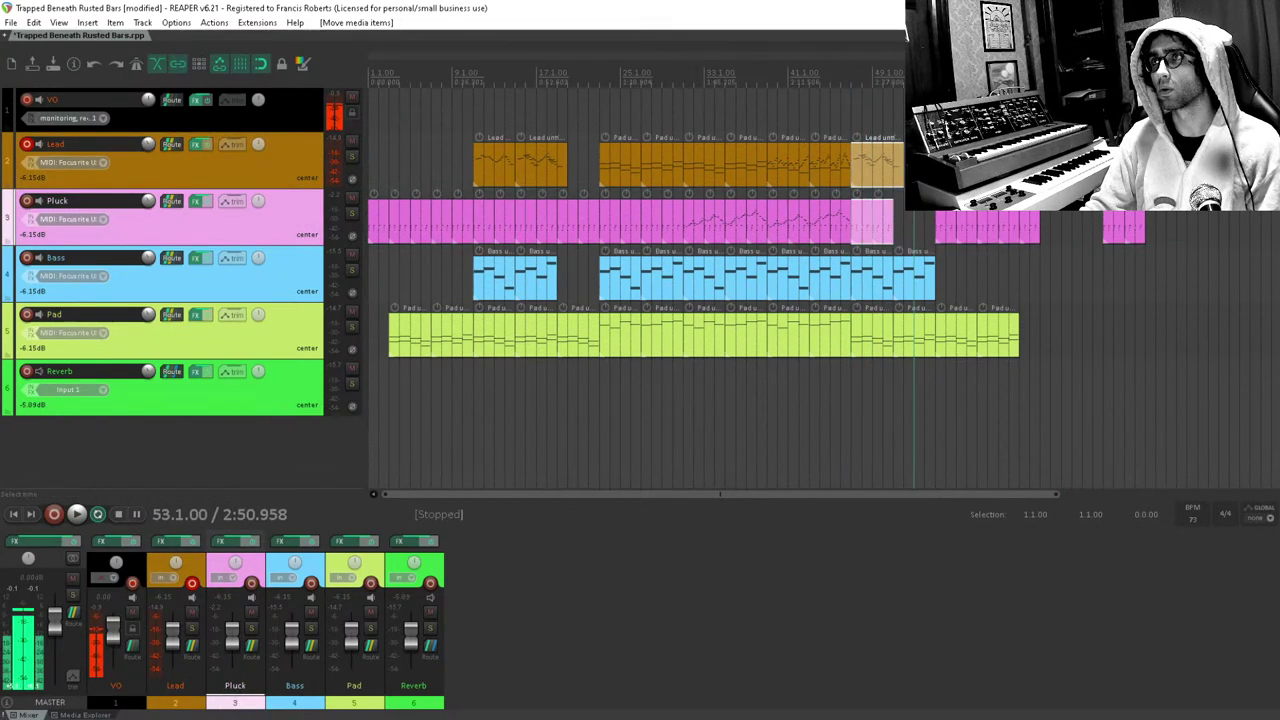
pyautogui.moveTo(901, 161); pyautogui.dragTo(893, 162)
pyautogui.click(935, 163)
pyautogui.moveTo(1122, 228); pyautogui.dragTo(913, 228)
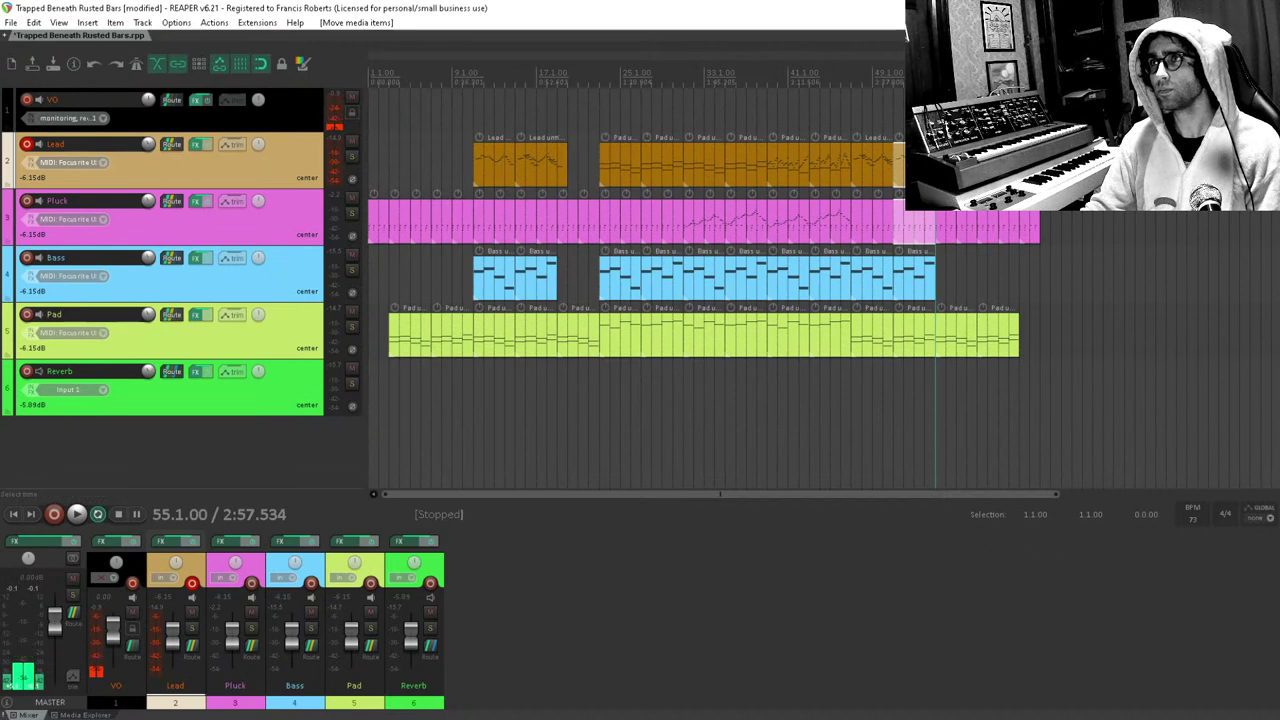
pyautogui.click(1009, 163)
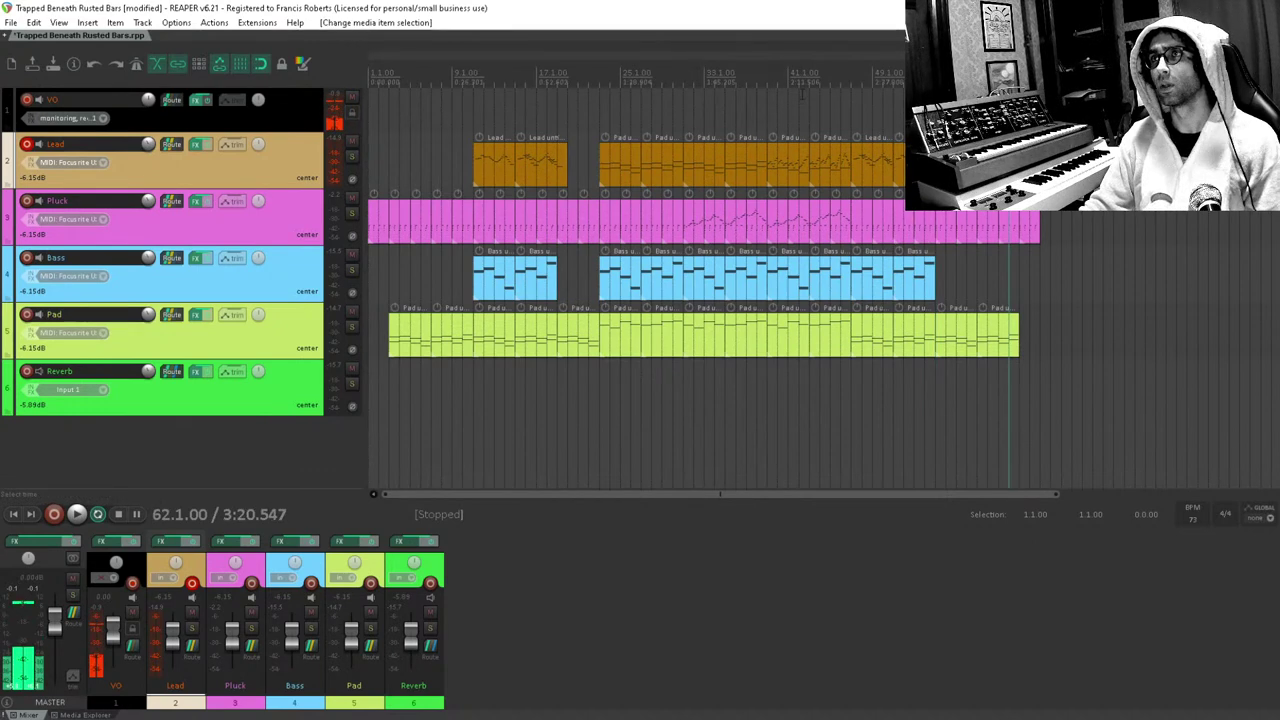
# Play the arrangement from bar 39 through the new ending and disarm recording on the Lead track.
pyautogui.click(767, 100)
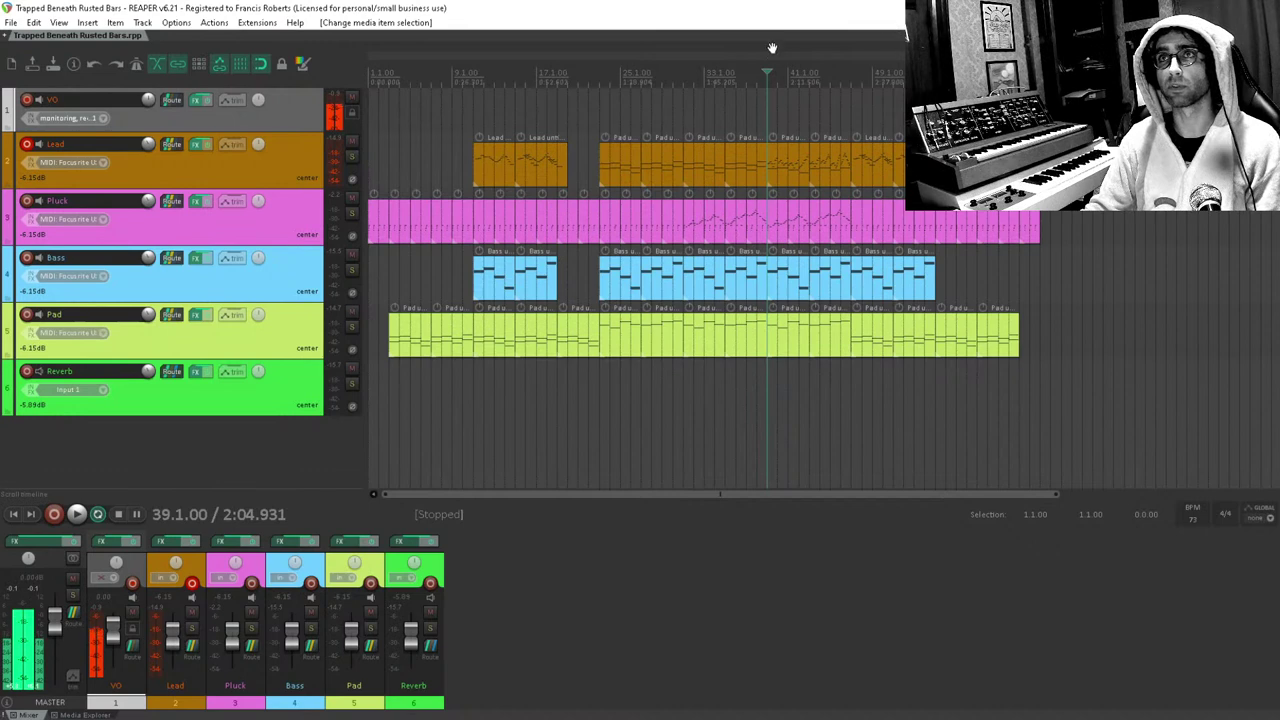
pyautogui.press('space')
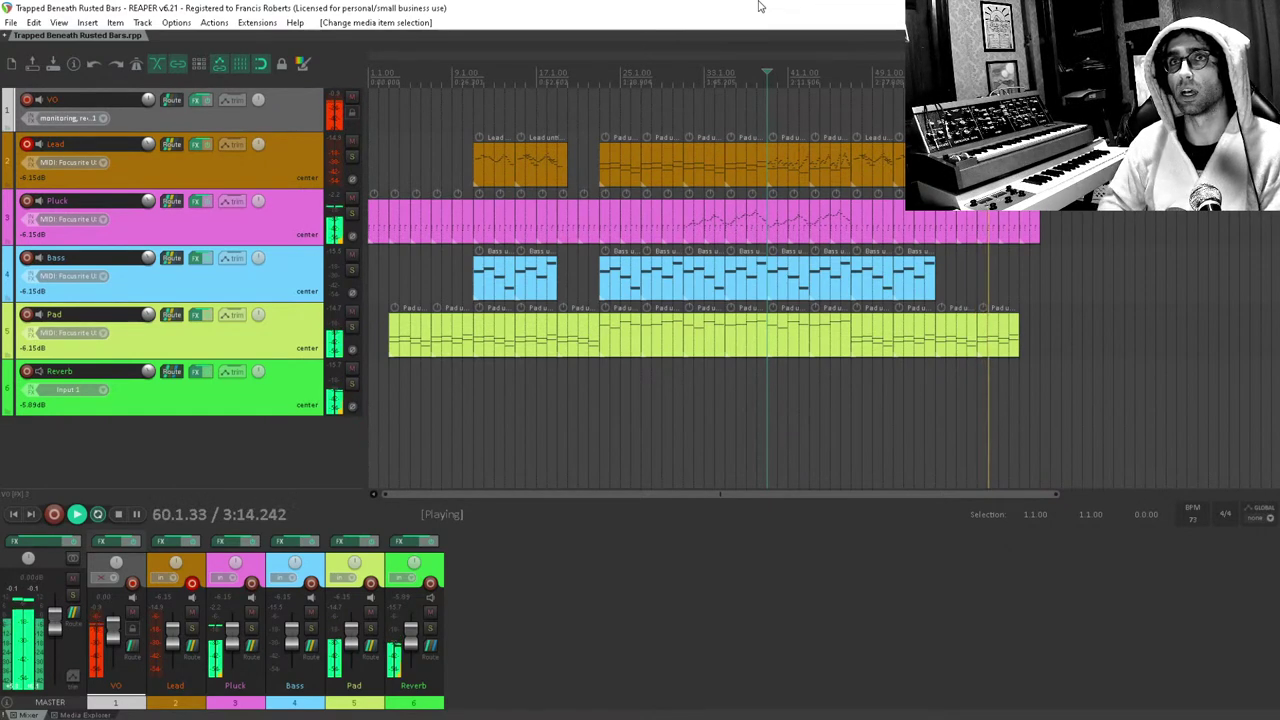
pyautogui.press('F12')
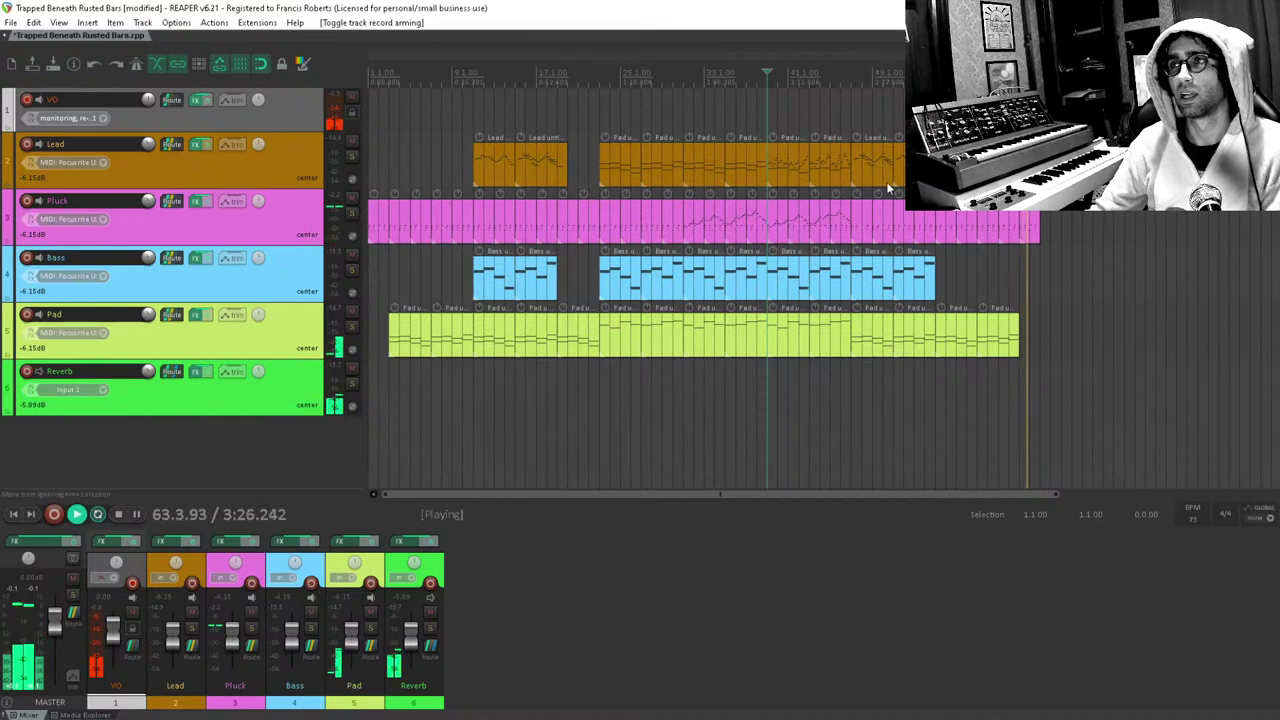
pyautogui.scroll(-2, 886, 184)
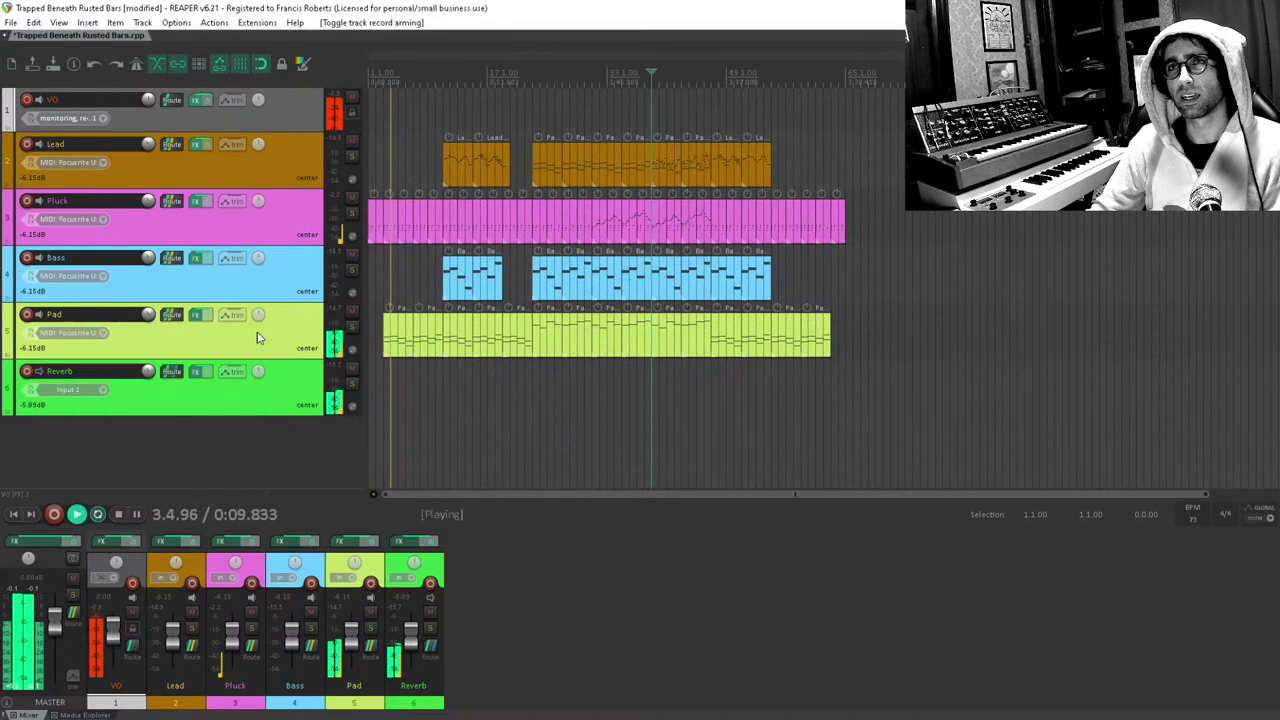
# Pan the Pluck track 20% right and the Lead track 20% left during playback, and save the project.
pyautogui.click(216, 168)
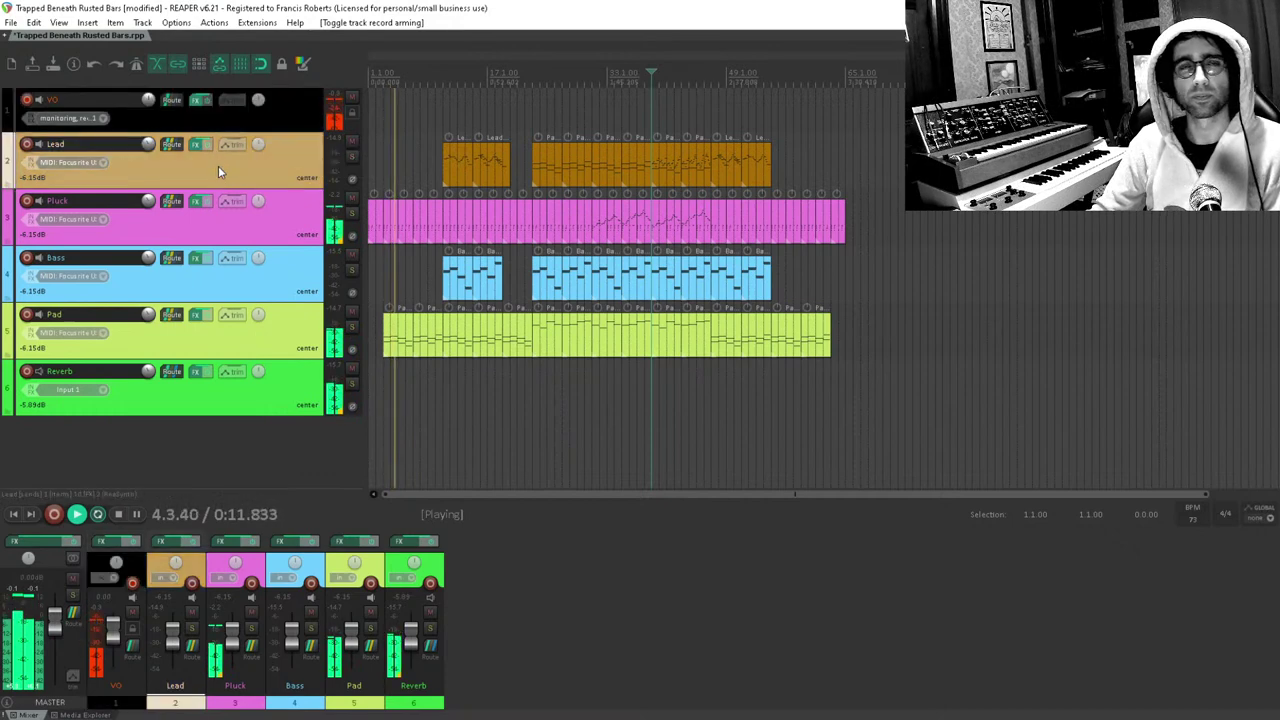
pyautogui.moveTo(258, 201); pyautogui.dragTo(258, 193)
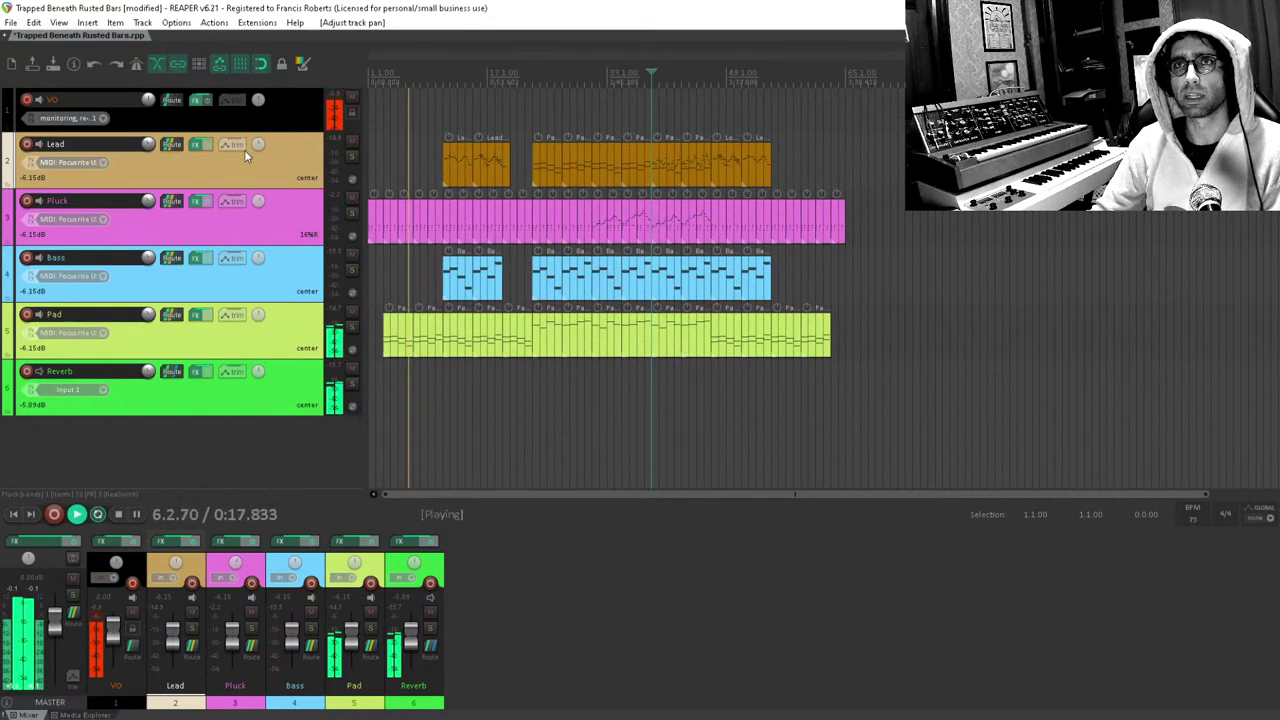
pyautogui.moveTo(260, 204); pyautogui.dragTo(260, 198)
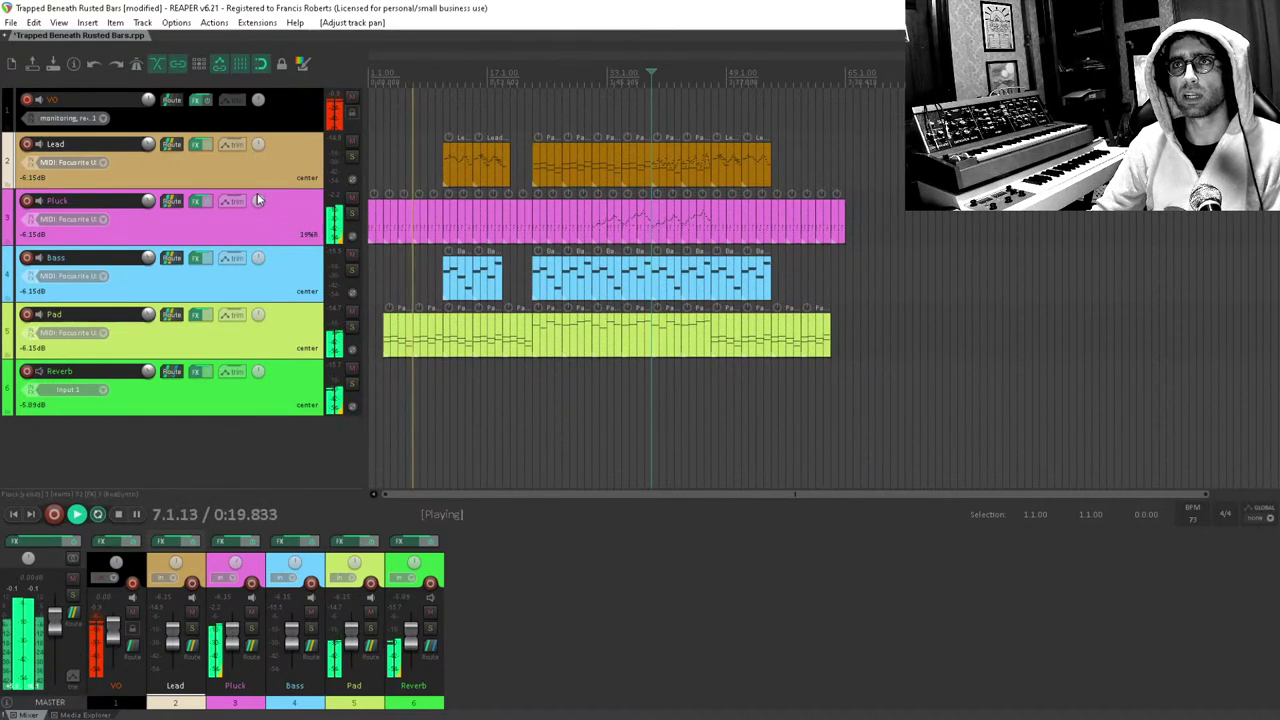
pyautogui.moveTo(259, 149); pyautogui.dragTo(258, 203)
pyautogui.moveTo(258, 144); pyautogui.dragTo(258, 146)
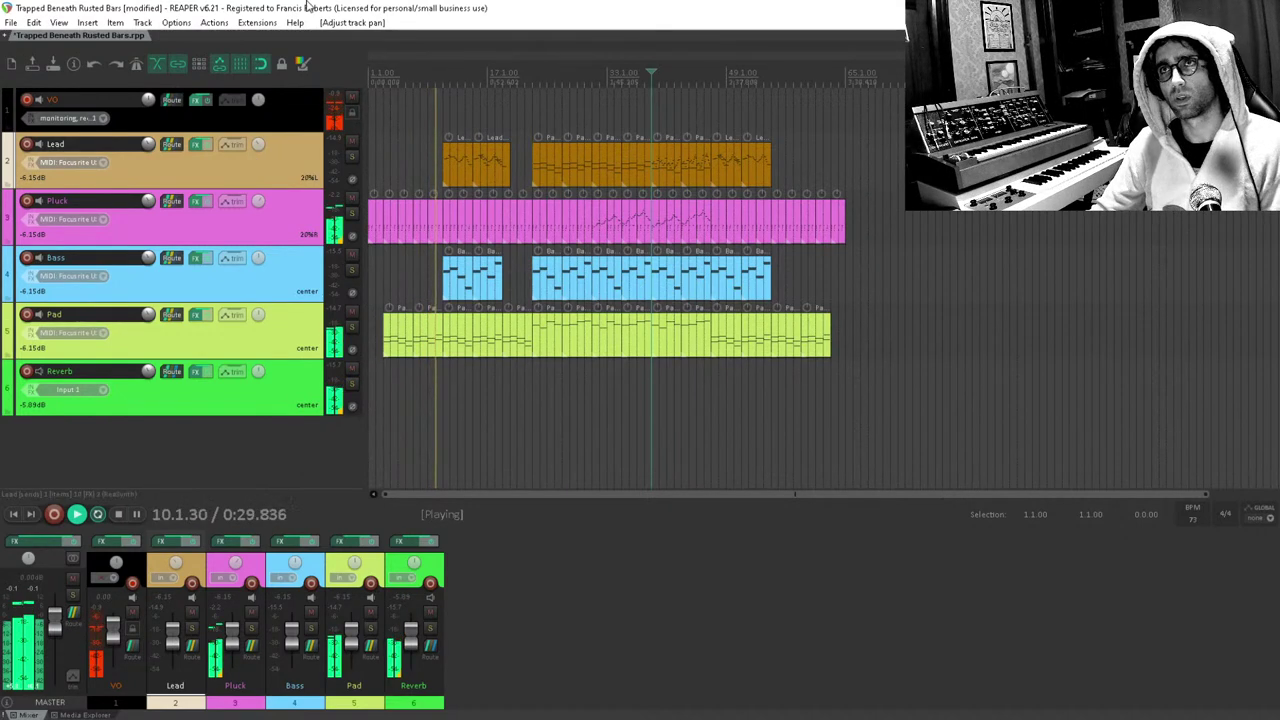
pyautogui.hotkey('ctrl', 's')
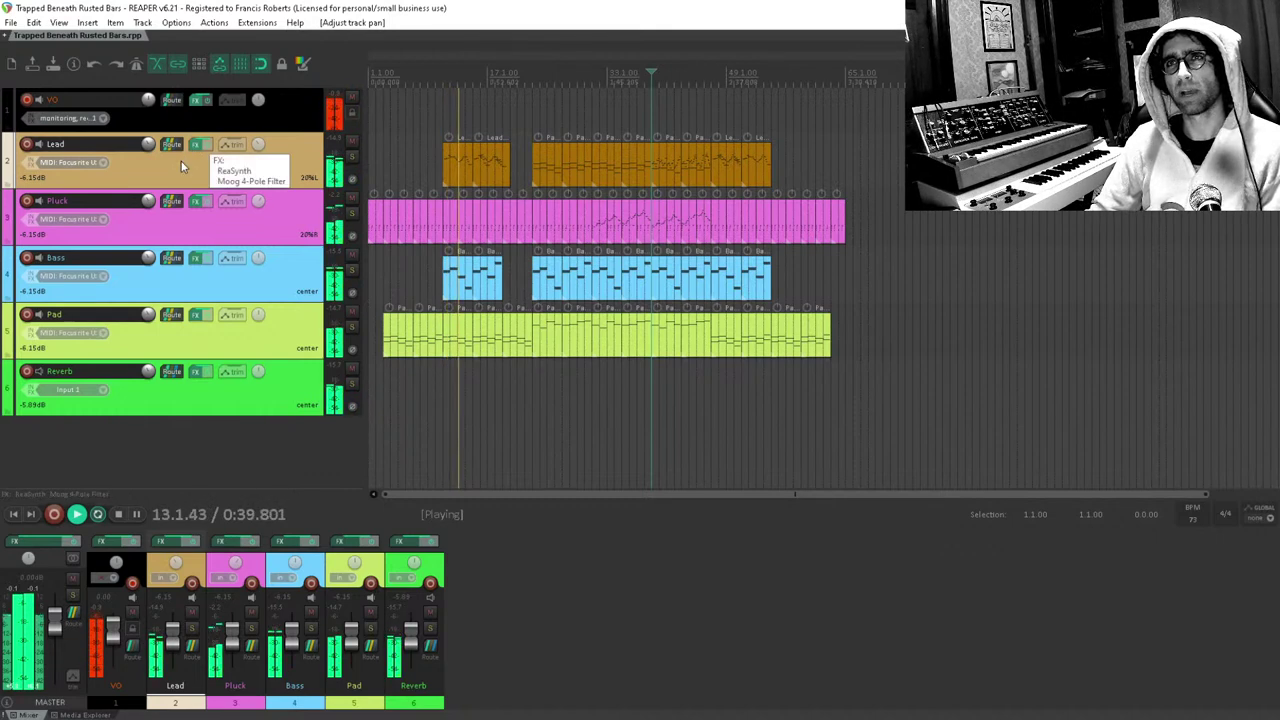
# Insert a new track between VO and Lead, and nest the Lead, Pluck, Bass, Pad and Reverb tracks inside it as a folder.
pyautogui.doubleClick(142, 450)
pyautogui.moveTo(178, 458); pyautogui.dragTo(245, 139)
pyautogui.click(242, 225)
pyautogui.scroll(-1, 244, 220)
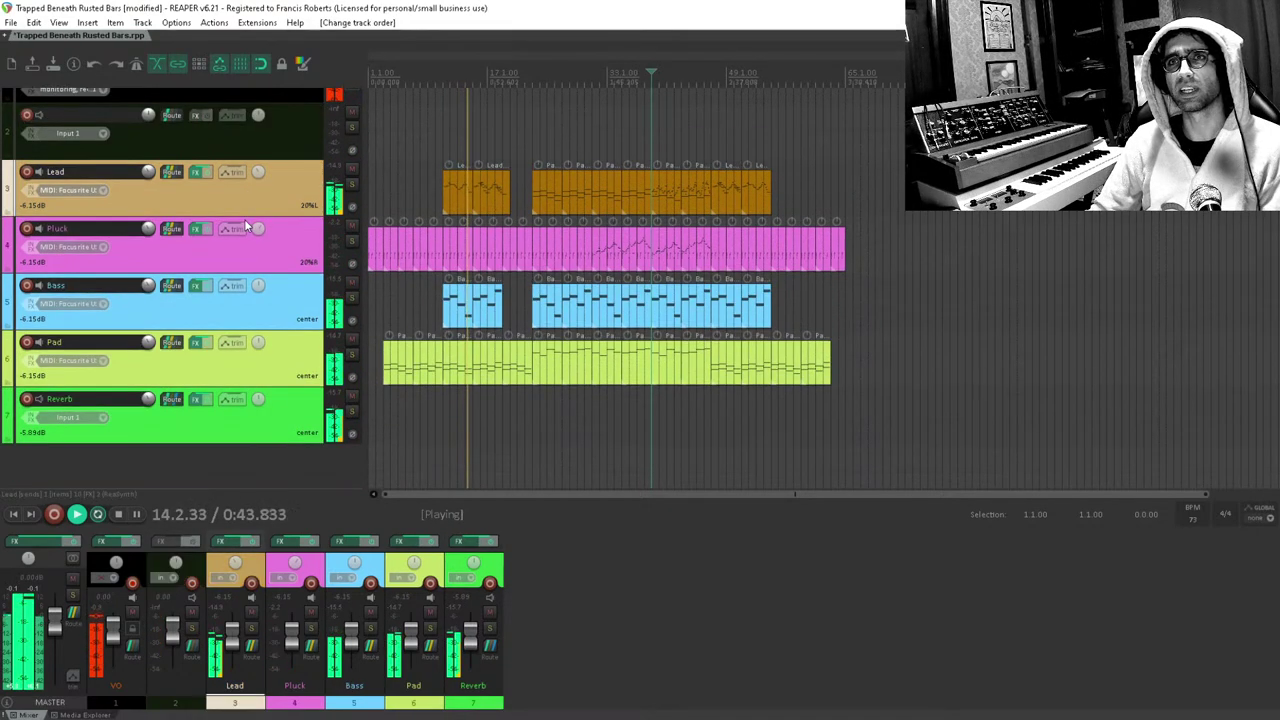
pyautogui.keyDown('shift'); pyautogui.click(262, 420); pyautogui.keyUp('shift')
pyautogui.moveTo(258, 200); pyautogui.dragTo(253, 134)
pyautogui.scroll(1, 228, 180)
# Name the new folder track LOFIIFY and stop playback.
pyautogui.click(228, 181)
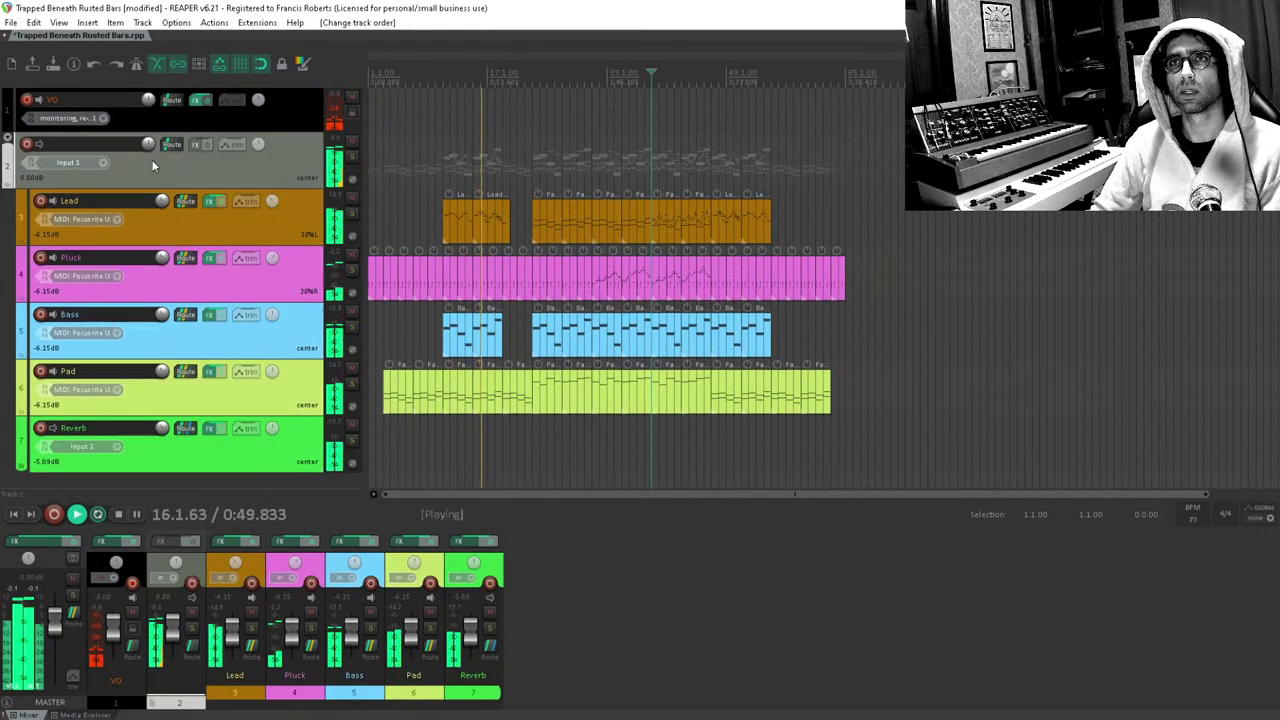
pyautogui.doubleClick(75, 145)
pyautogui.write('LOFI')
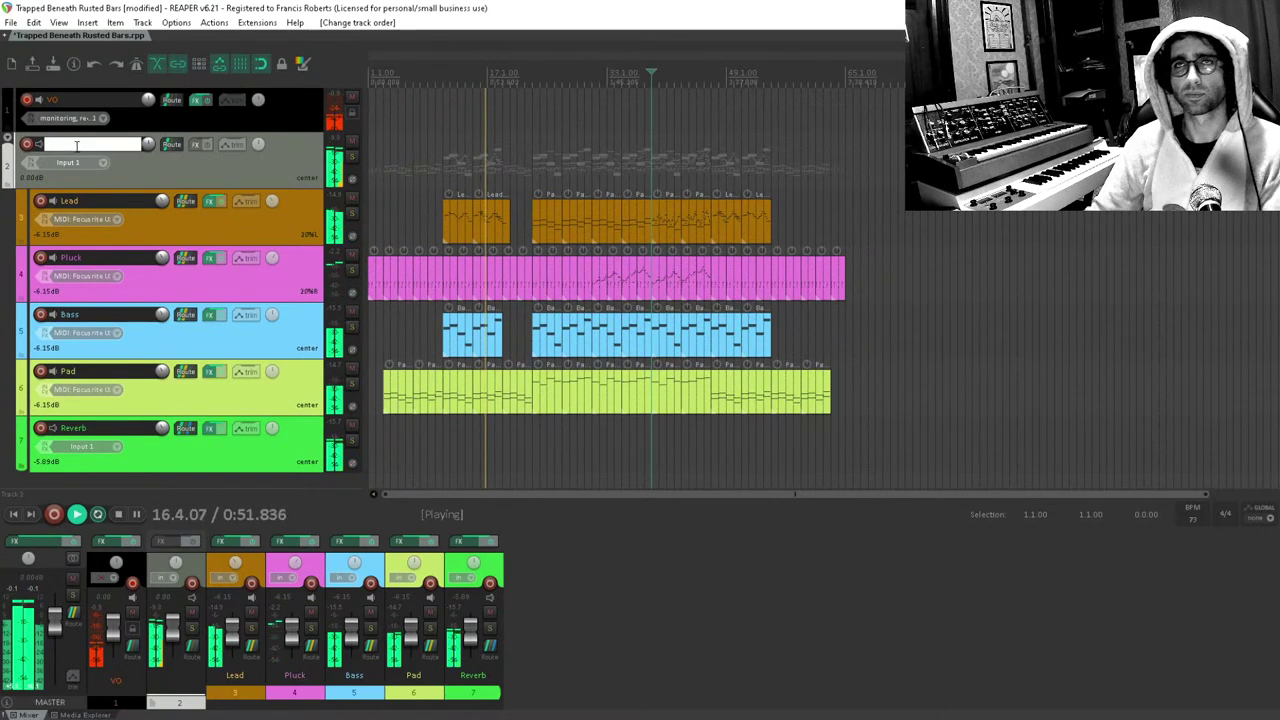
pyautogui.write('FY')
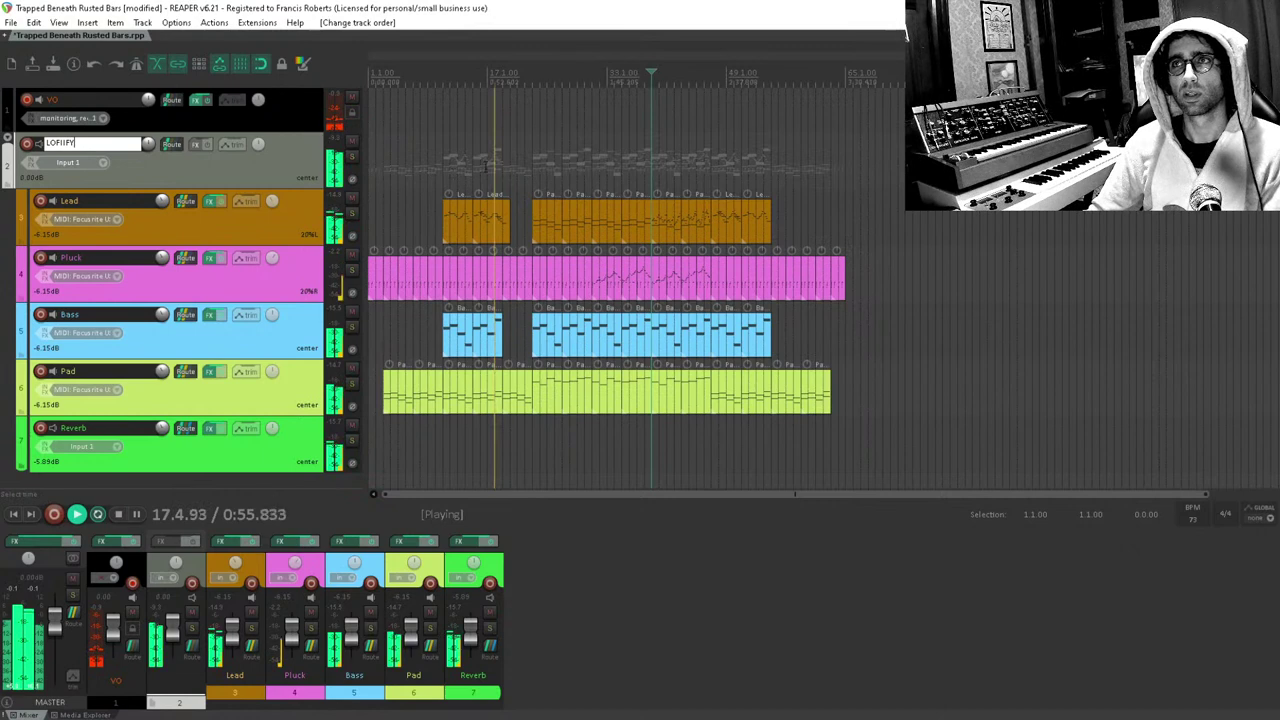
pyautogui.press('Return')
pyautogui.press('space')
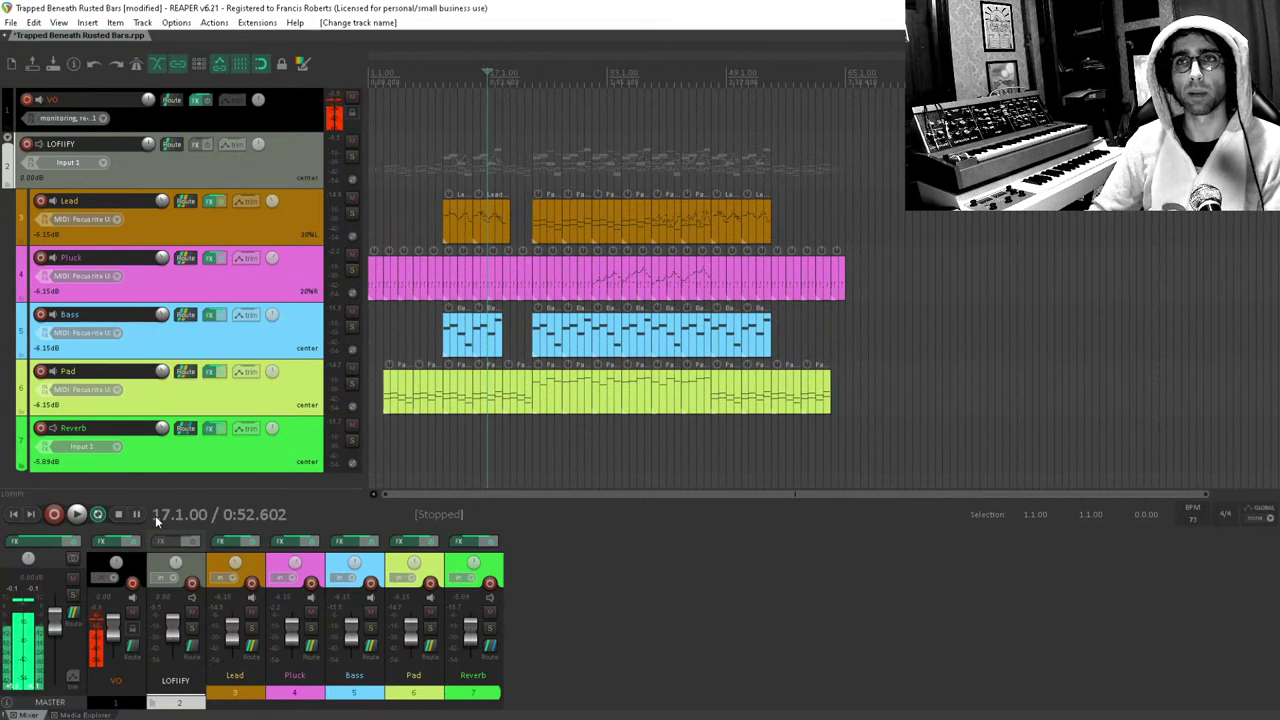
pyautogui.click(150, 125)
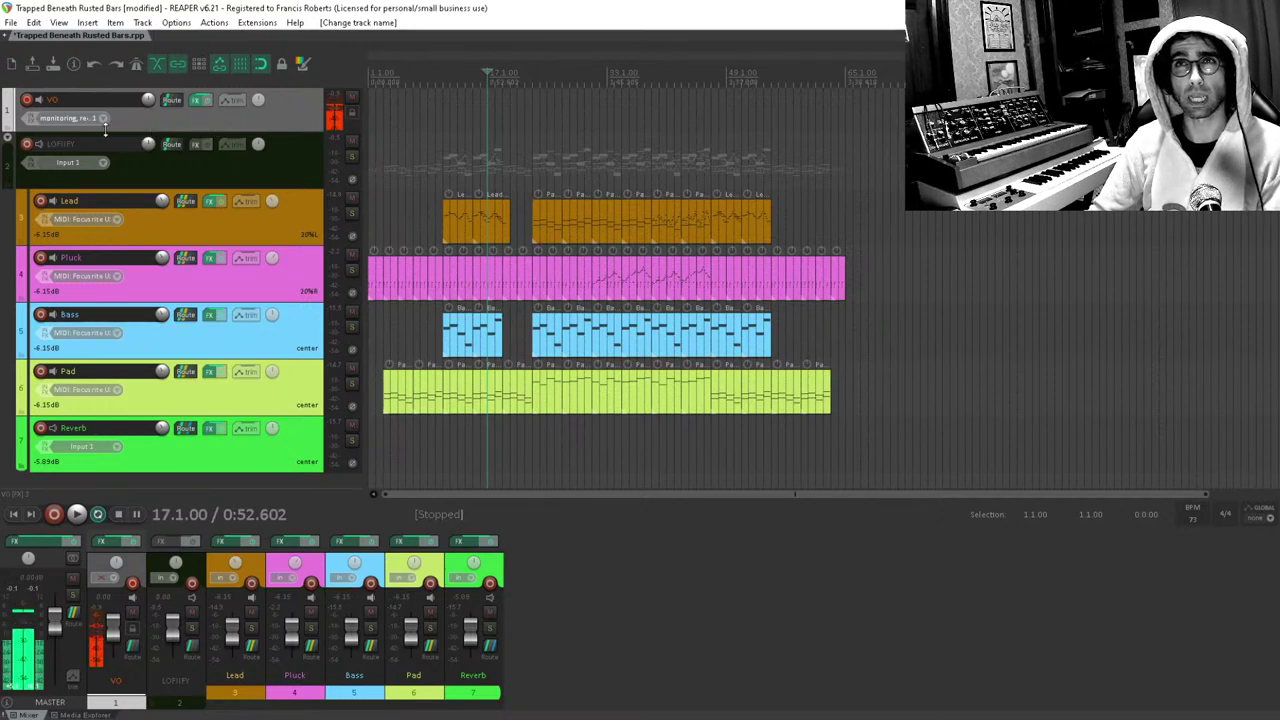
pyautogui.click(173, 100)
pyautogui.click(377, 118)
pyautogui.press('Escape')
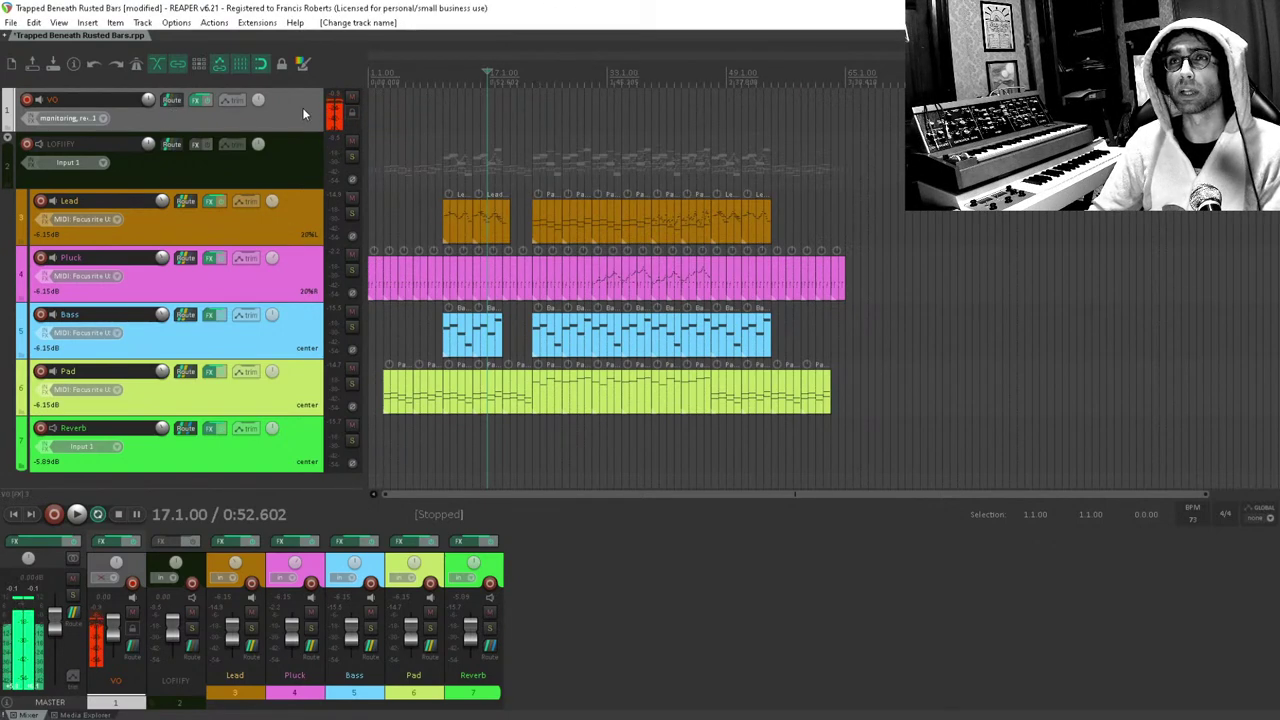
# Try a Moog 4-Pole Filter ahead of the Master Limiter on the master track, with resonance at 0.69.
pyautogui.click(38, 541)
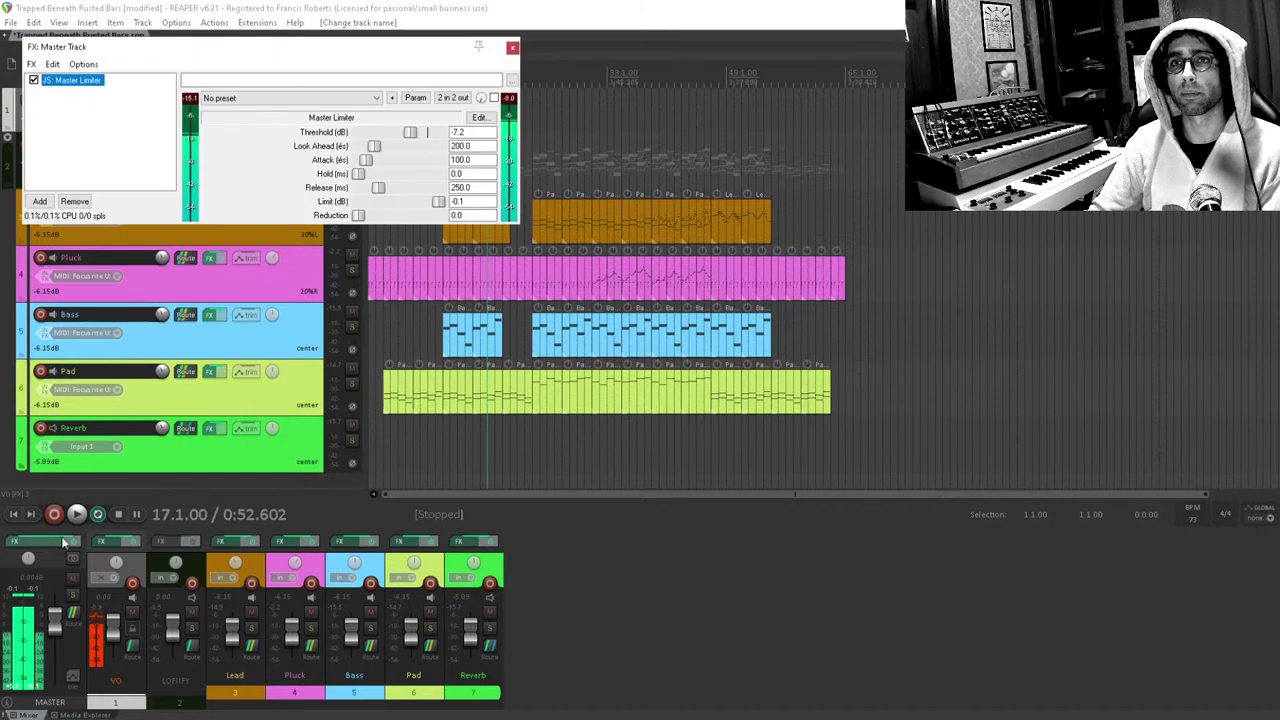
pyautogui.doubleClick(94, 120)
pyautogui.click(963, 279)
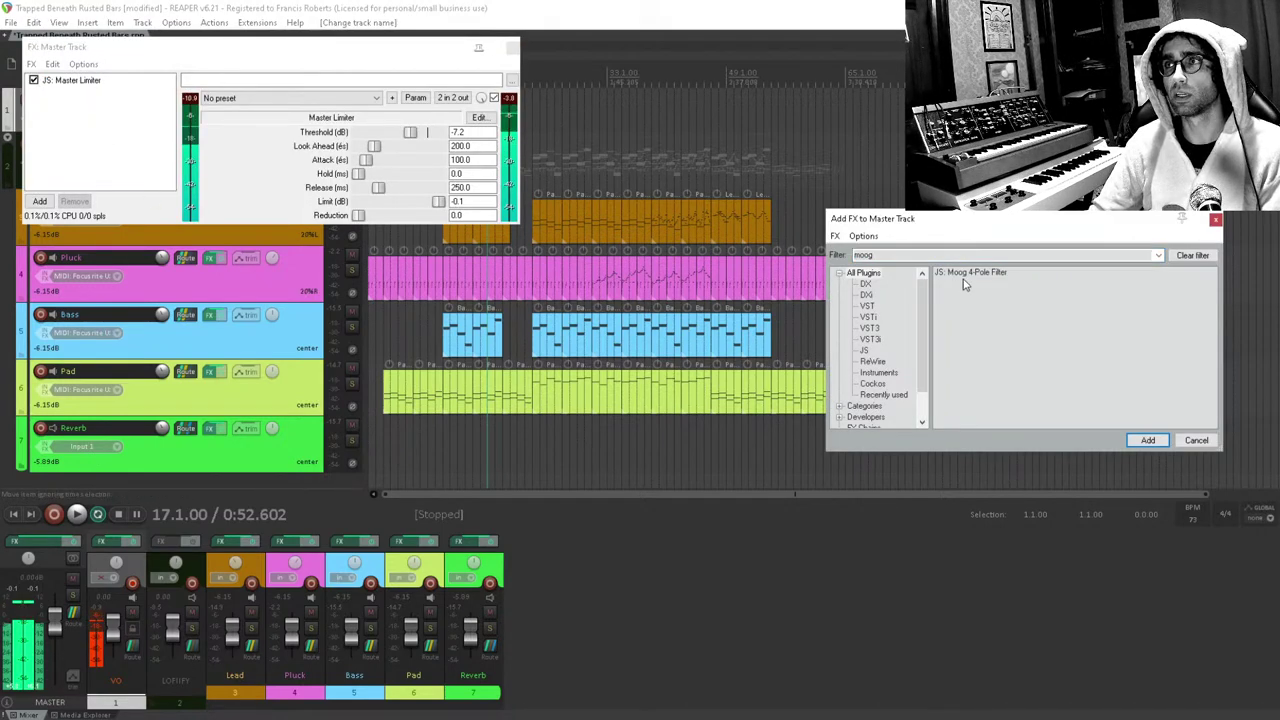
pyautogui.doubleClick(976, 281)
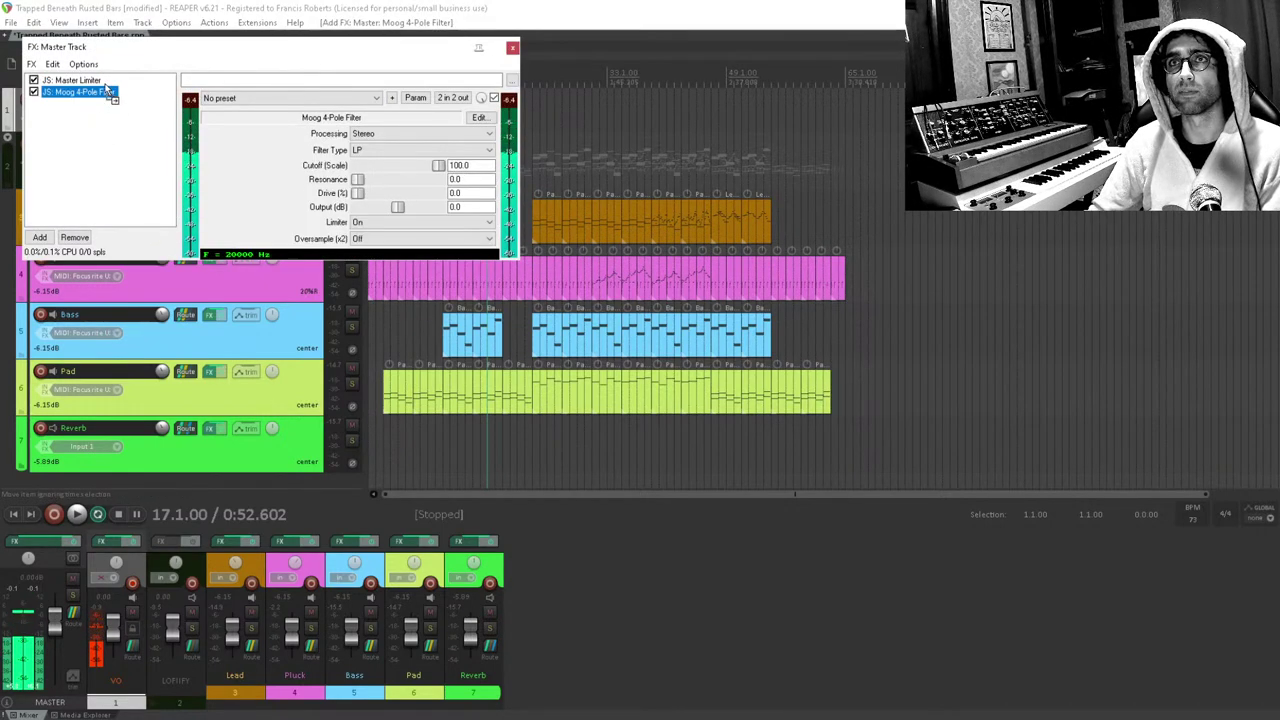
pyautogui.moveTo(107, 93); pyautogui.dragTo(80, 81)
pyautogui.moveTo(358, 180); pyautogui.dragTo(440, 166)
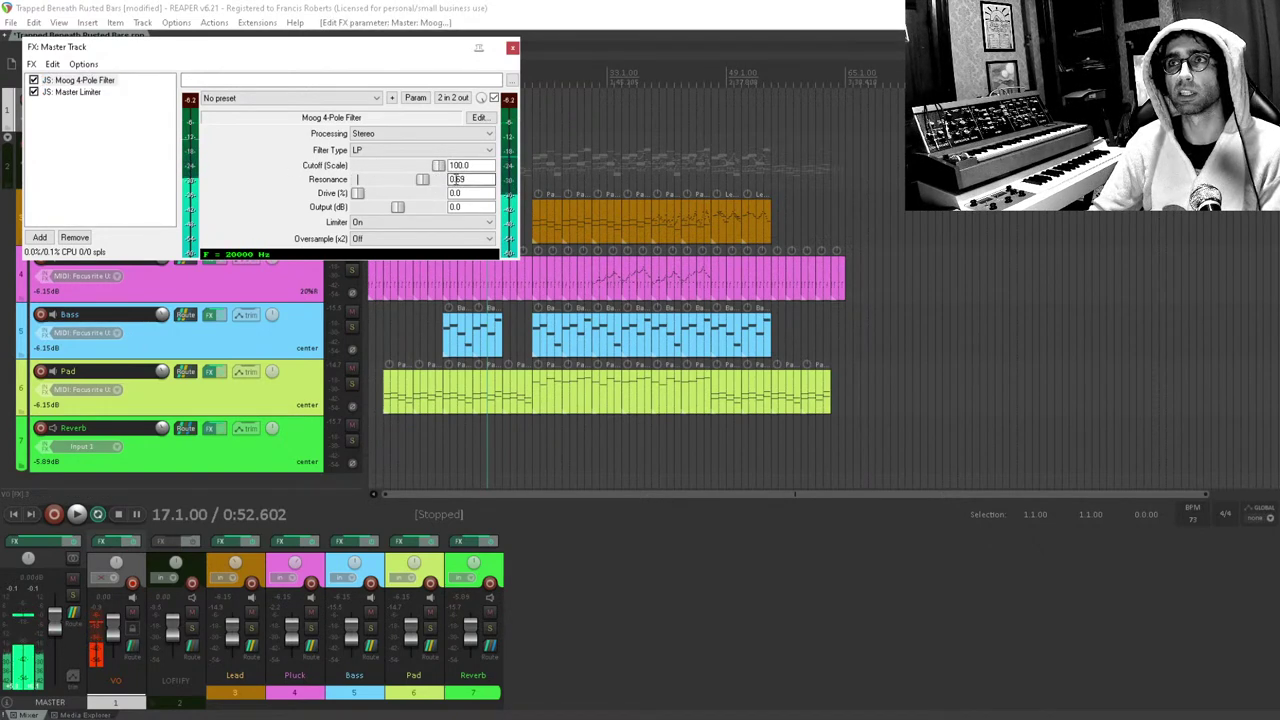
# Remove the Moog 4-Pole Filter from the master track and close its FX chain.
pyautogui.keyDown('alt'); pyautogui.click(92, 82); pyautogui.keyUp('alt')
pyautogui.click(91, 143)
pyautogui.press('Escape')
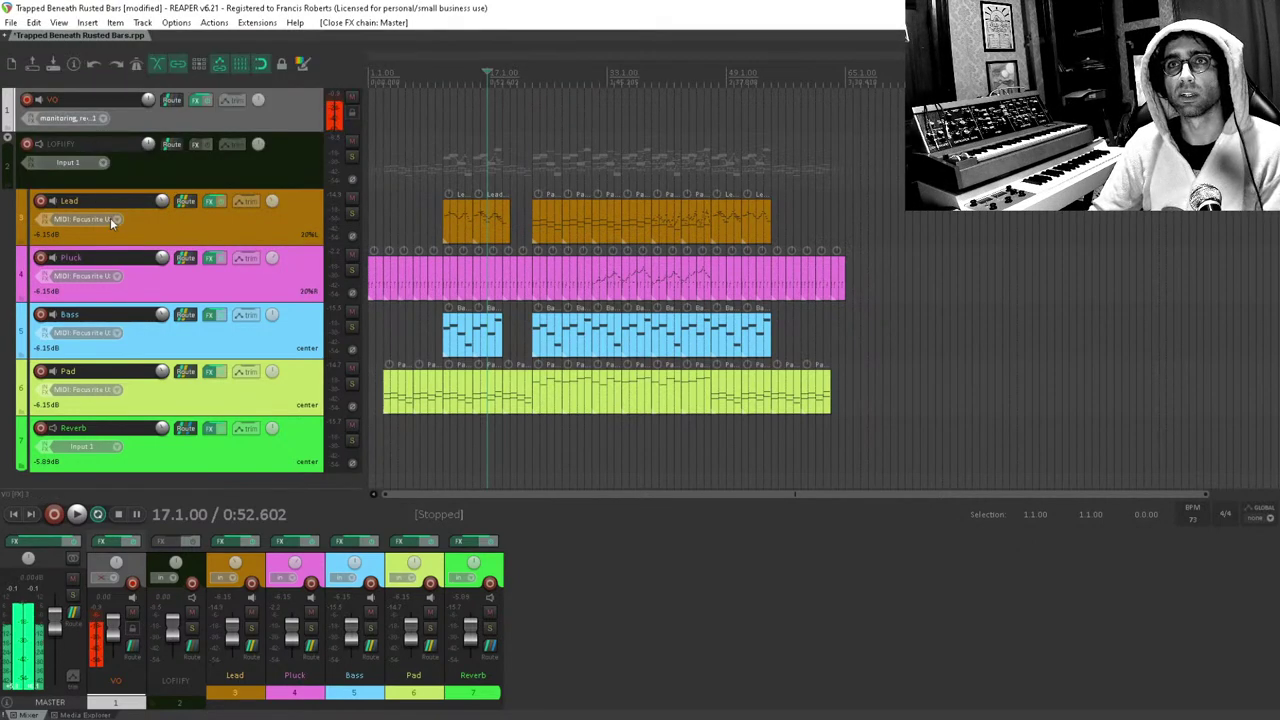
# Add the JS Saturation effect and the ReaEQ equalizer to the LOFIIFY folder track.
pyautogui.click(196, 146)
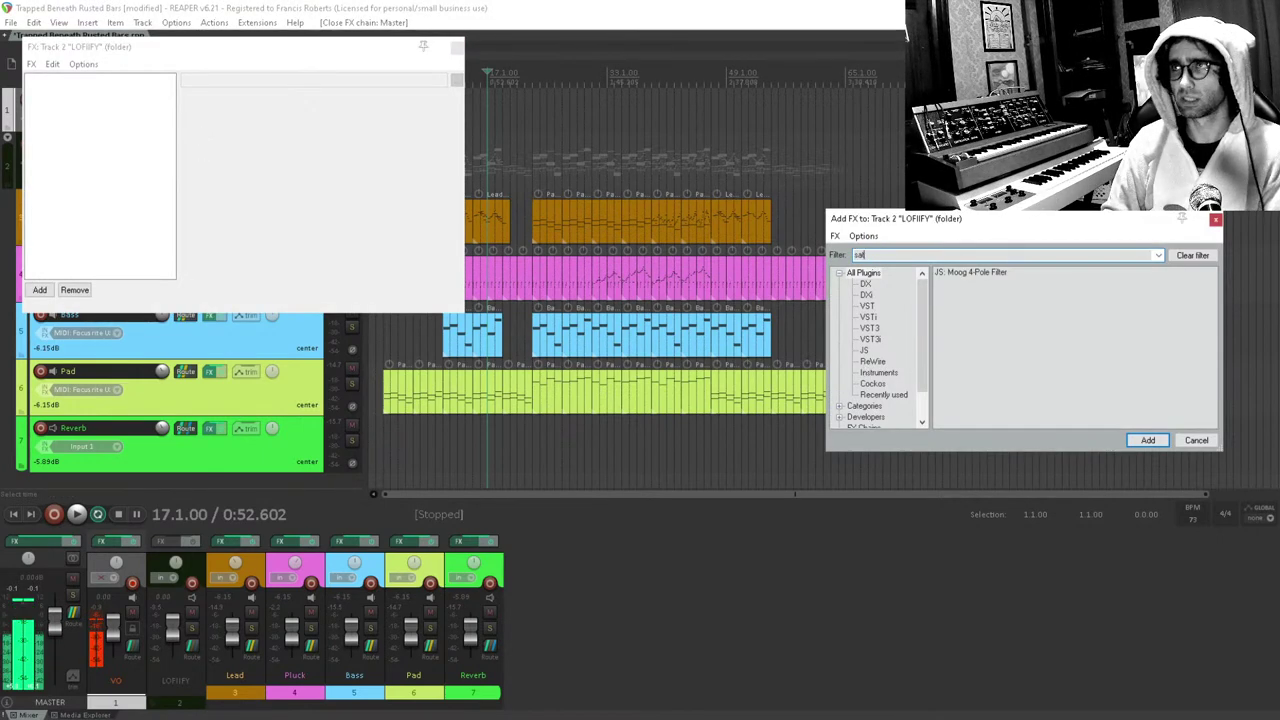
pyautogui.write('satur')
pyautogui.press('Return')
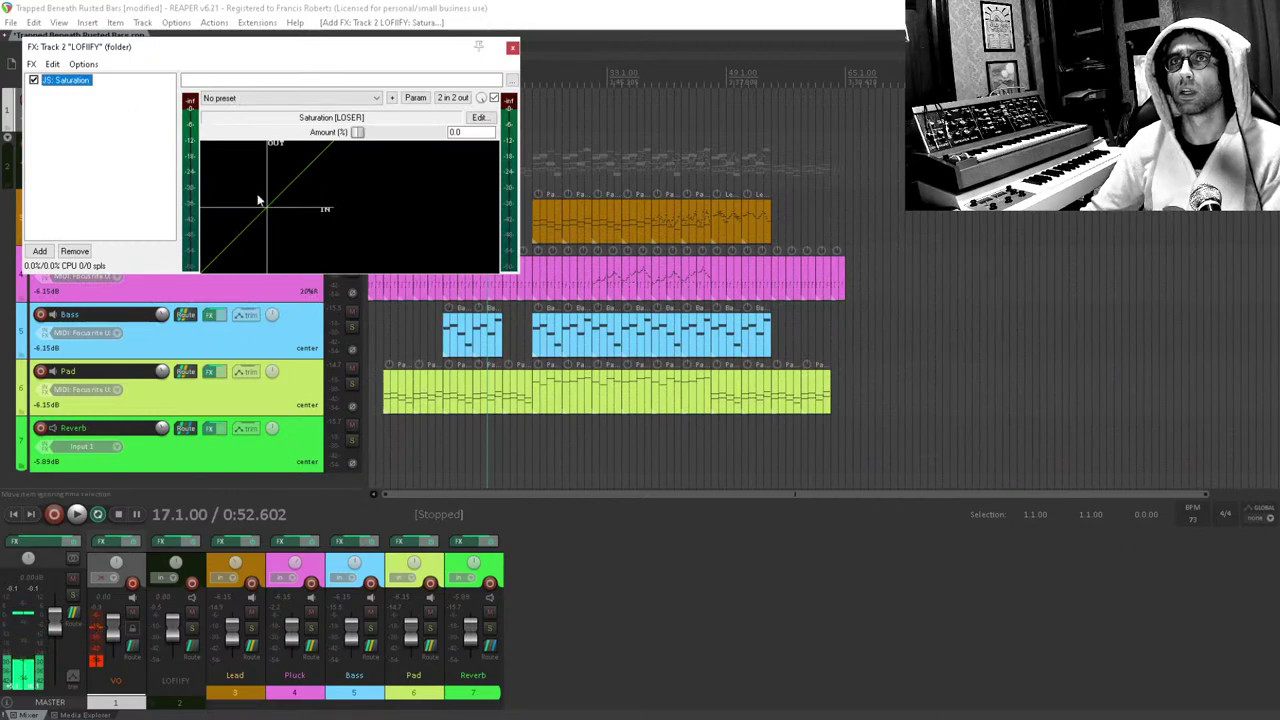
pyautogui.doubleClick(127, 117)
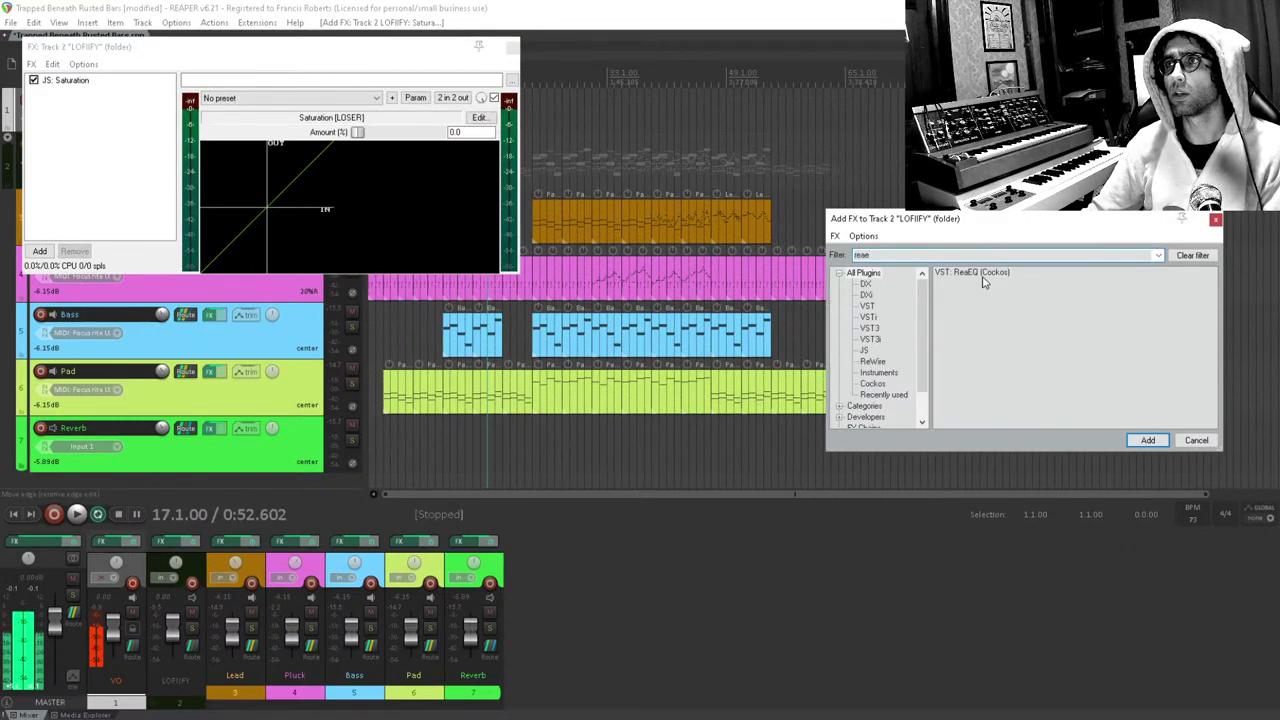
pyautogui.doubleClick(987, 278)
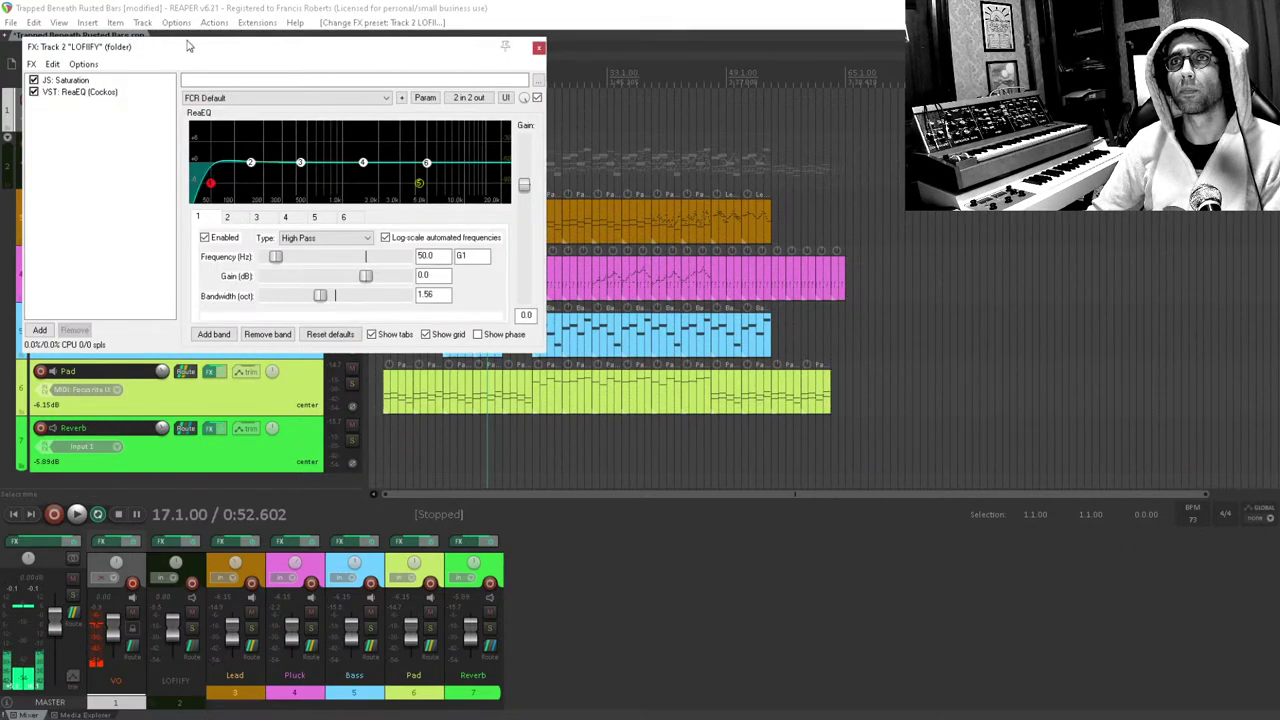
# Play the arrangement from bar 17 and raise the Saturation amount on the LOFIIFY folder.
pyautogui.moveTo(186, 46); pyautogui.dragTo(556, 190)
pyautogui.press('space')
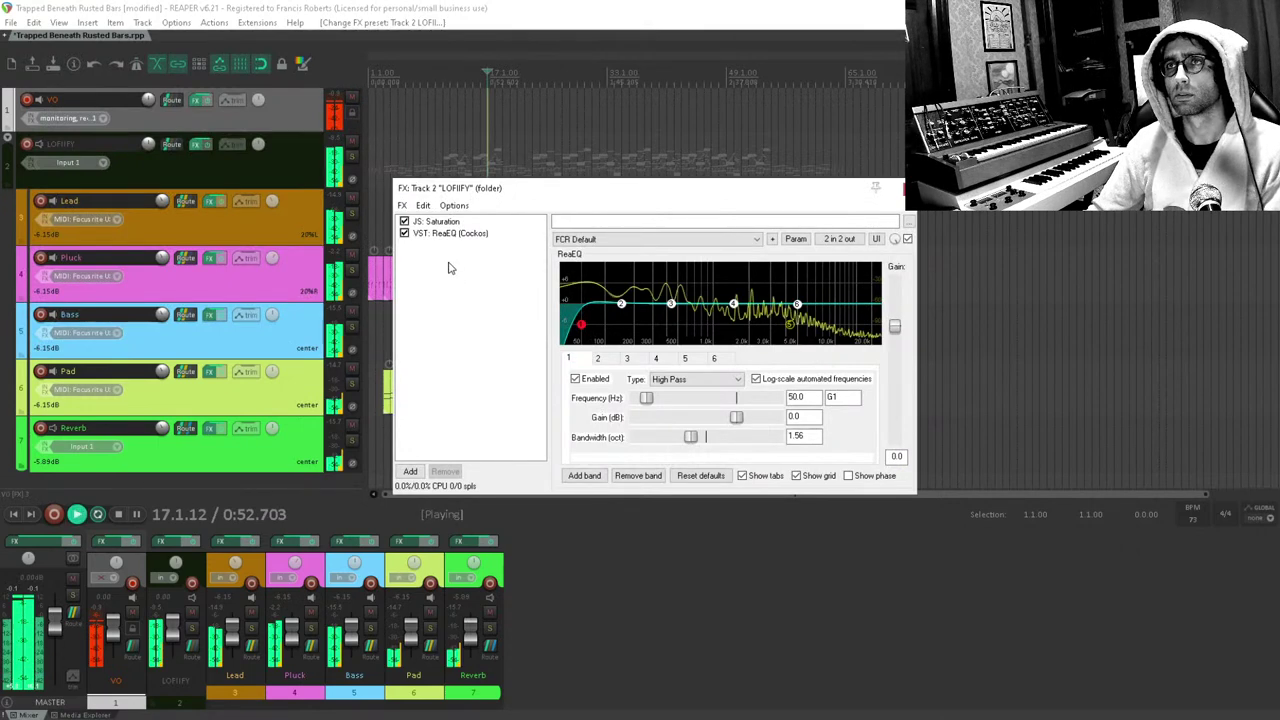
pyautogui.click(436, 221)
pyautogui.moveTo(766, 274); pyautogui.dragTo(800, 286)
# In ReaEQ, set the low shelf to -2.4 dB at 241.5 Hz and the low-pass to 13583.9 Hz with 3.14 octaves bandwidth.
pyautogui.click(468, 234)
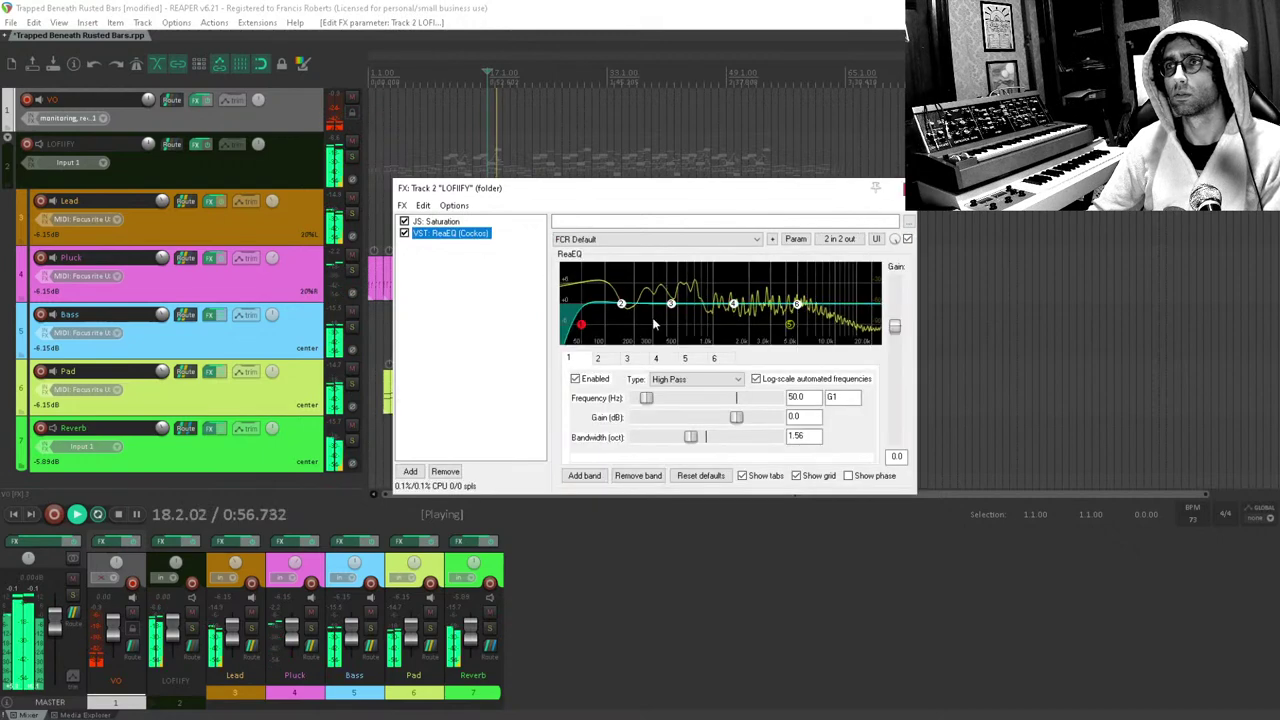
pyautogui.moveTo(620, 304); pyautogui.dragTo(641, 322)
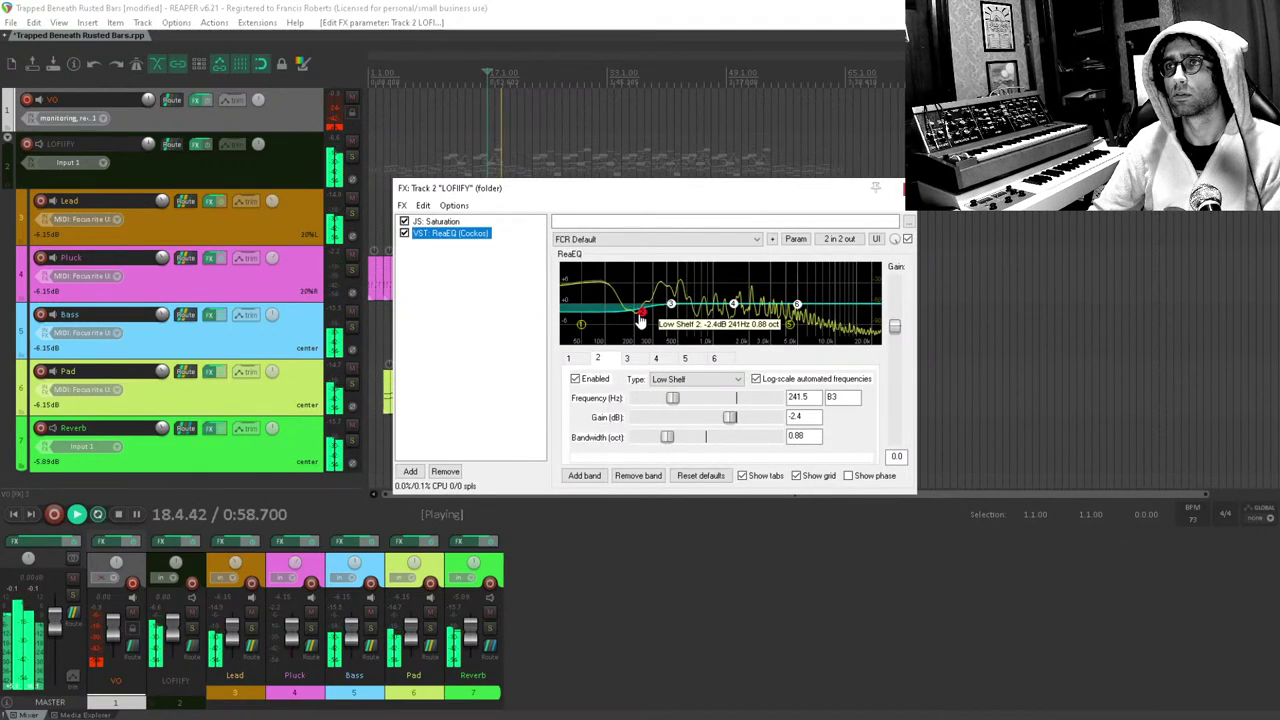
pyautogui.click(789, 326)
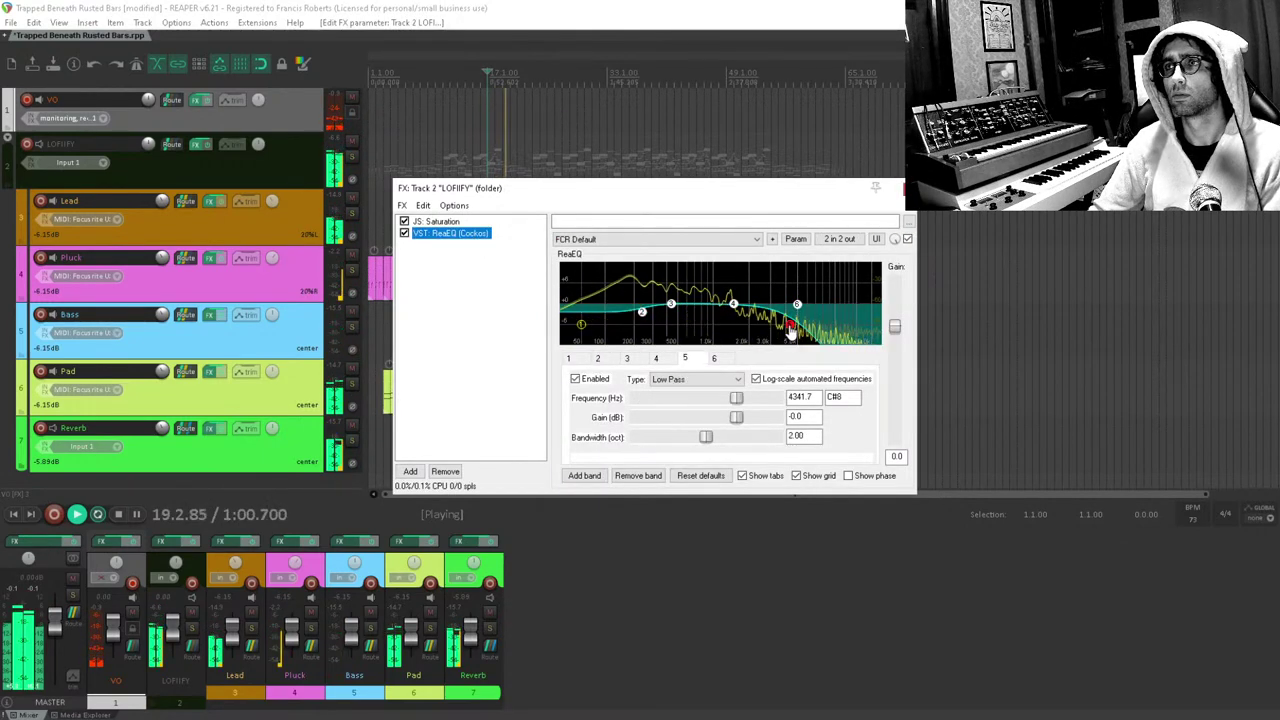
pyautogui.moveTo(789, 330); pyautogui.dragTo(824, 326)
pyautogui.moveTo(706, 437); pyautogui.dragTo(747, 442)
pyautogui.moveTo(824, 325); pyautogui.dragTo(851, 332)
# While playing from bar 28, set ReaEQ's high-pass to 36.9 Hz and its high shelf to 2.7 dB at 4333.9 Hz.
pyautogui.moveTo(530, 190); pyautogui.dragTo(504, 368)
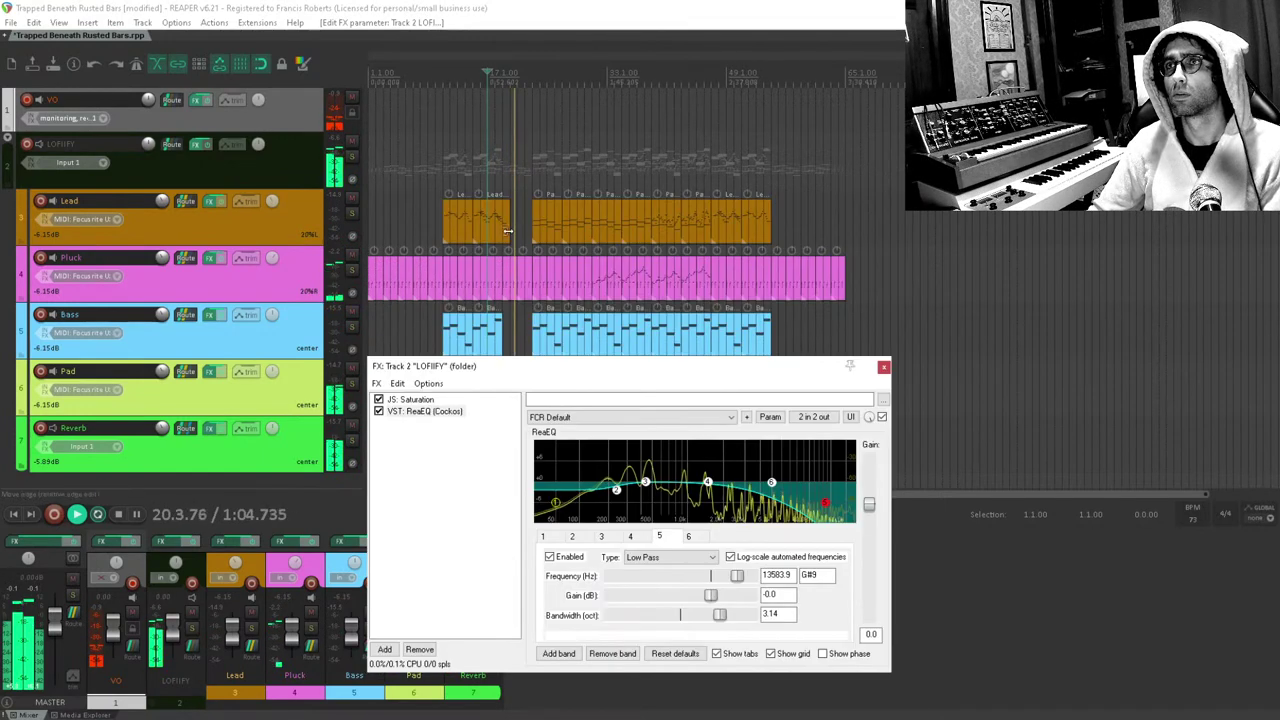
pyautogui.click(569, 172)
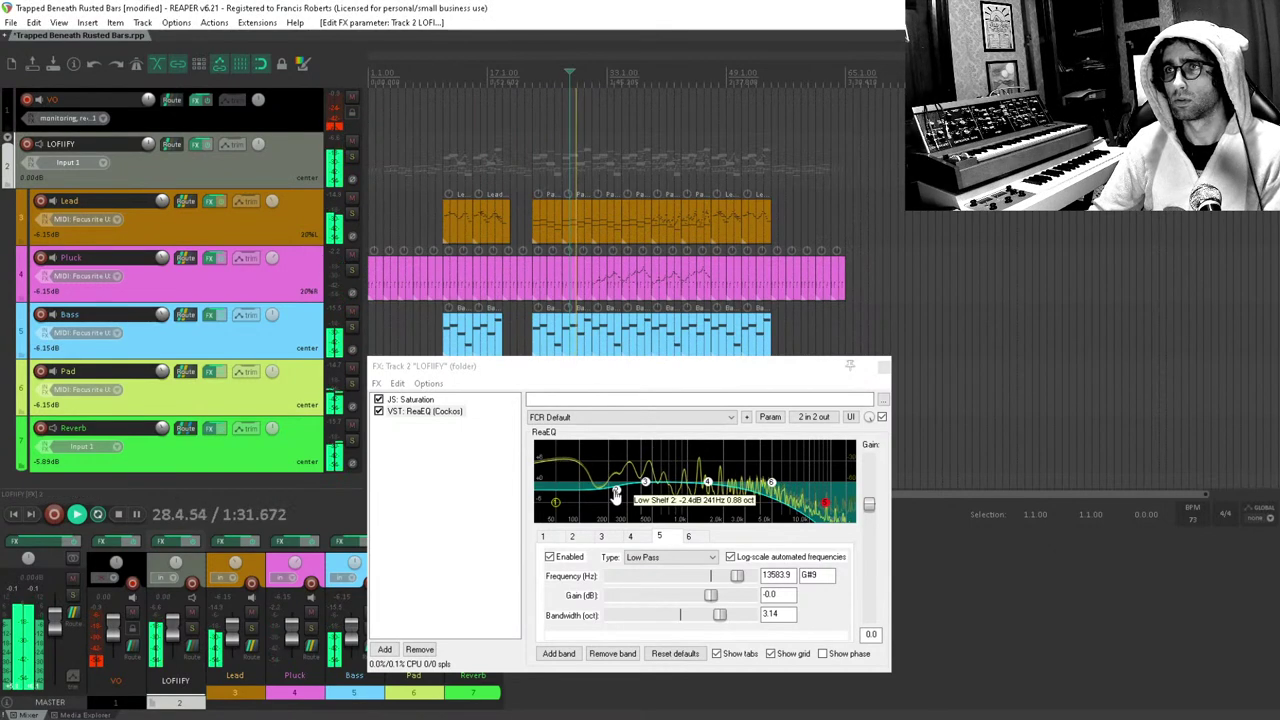
pyautogui.moveTo(556, 502); pyautogui.dragTo(547, 502)
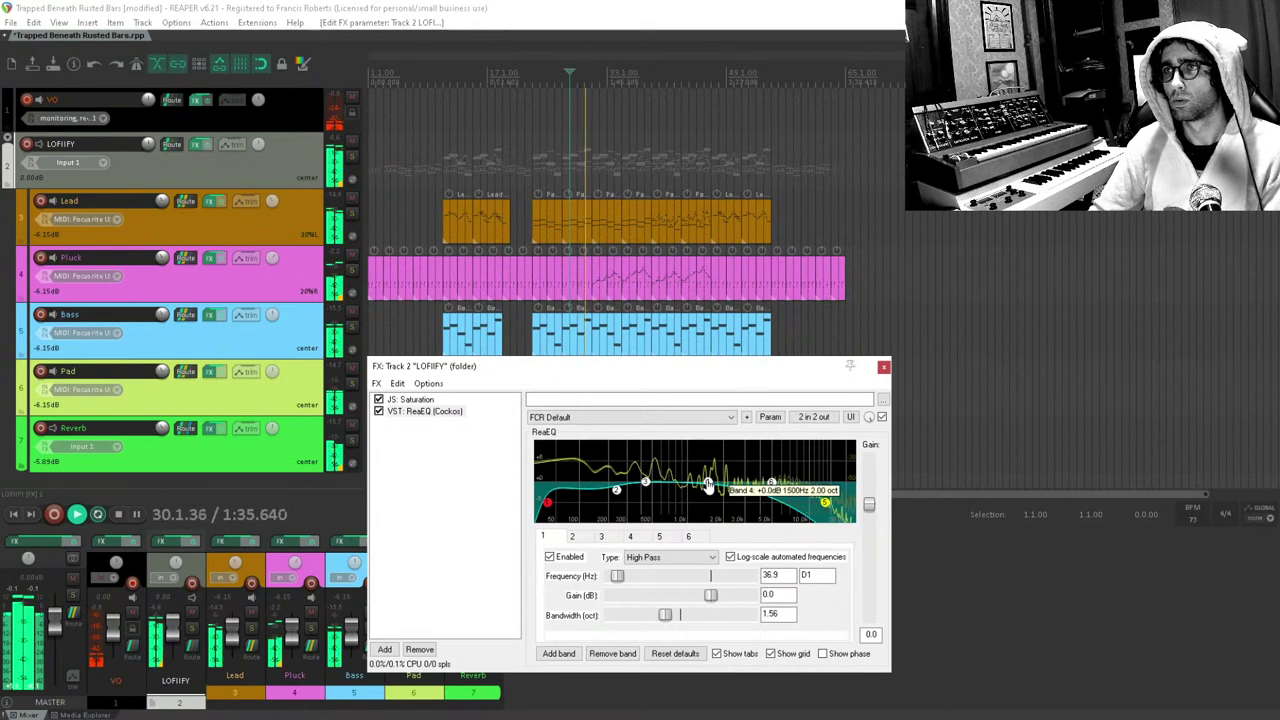
pyautogui.moveTo(771, 483)
pyautogui.mouseDown()
pyautogui.moveTo(810, 471)
pyautogui.moveTo(825, 368)
pyautogui.moveTo(786, 380)
pyautogui.moveTo(731, 451)
pyautogui.moveTo(765, 478)
pyautogui.mouseUp()
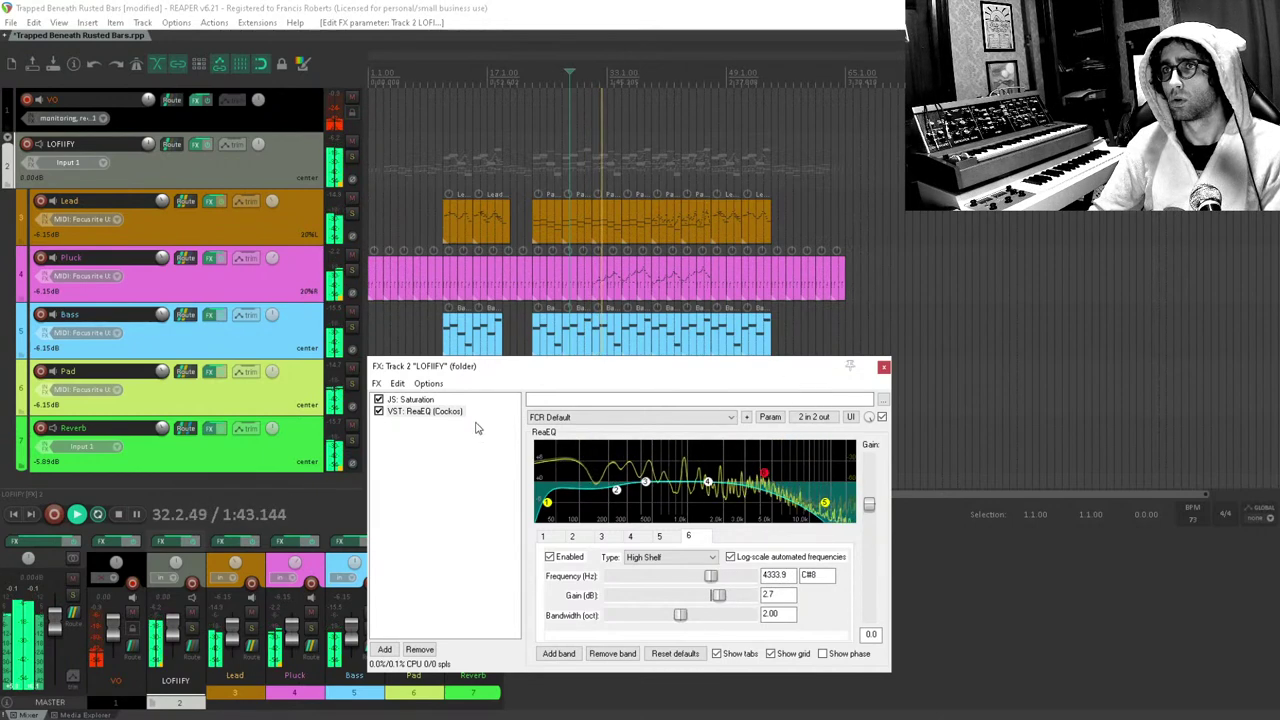
# Compare the playing mix with ReaEQ and the whole LOFIIFY effects chain bypassed and enabled.
pyautogui.click(379, 412)
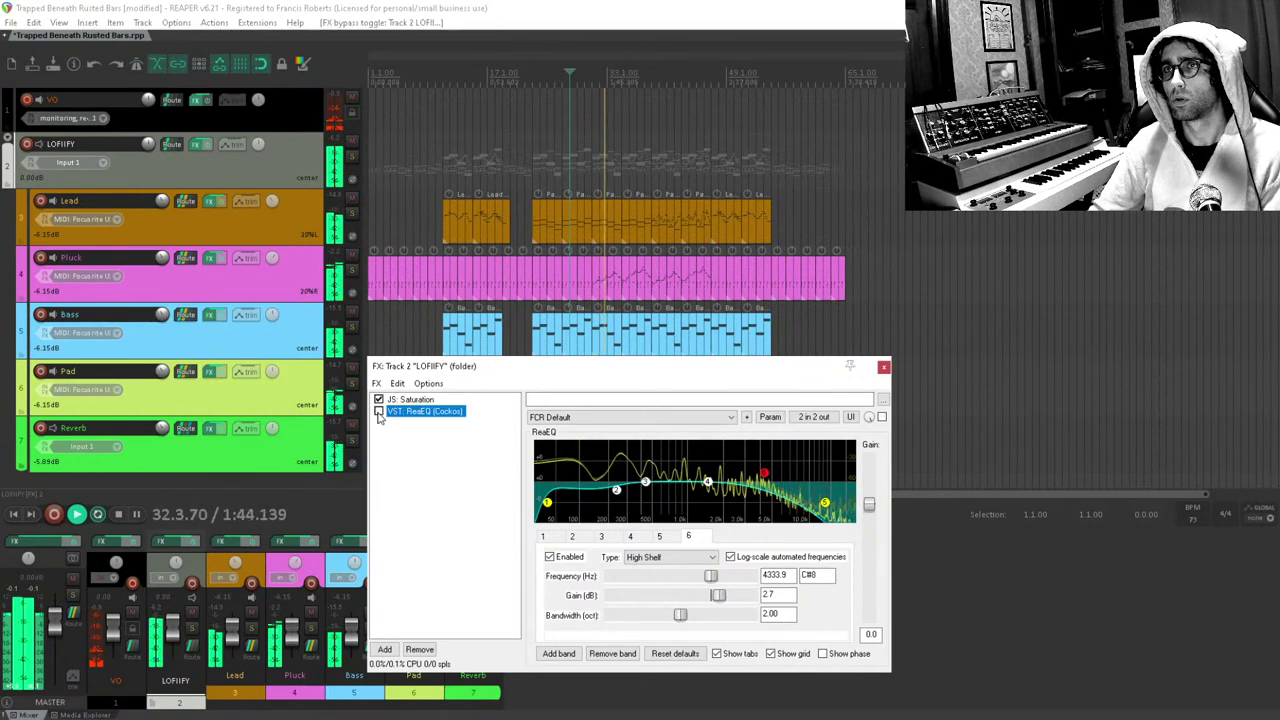
pyautogui.click(208, 145)
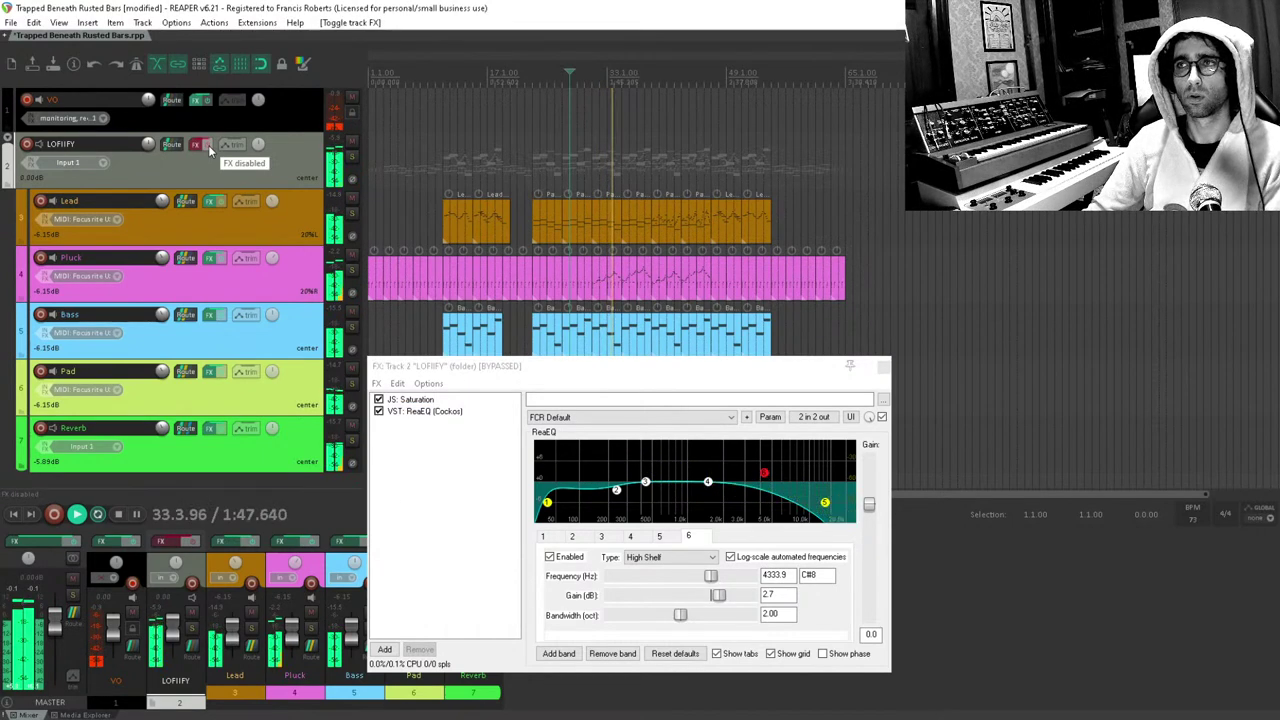
pyautogui.click(208, 145)
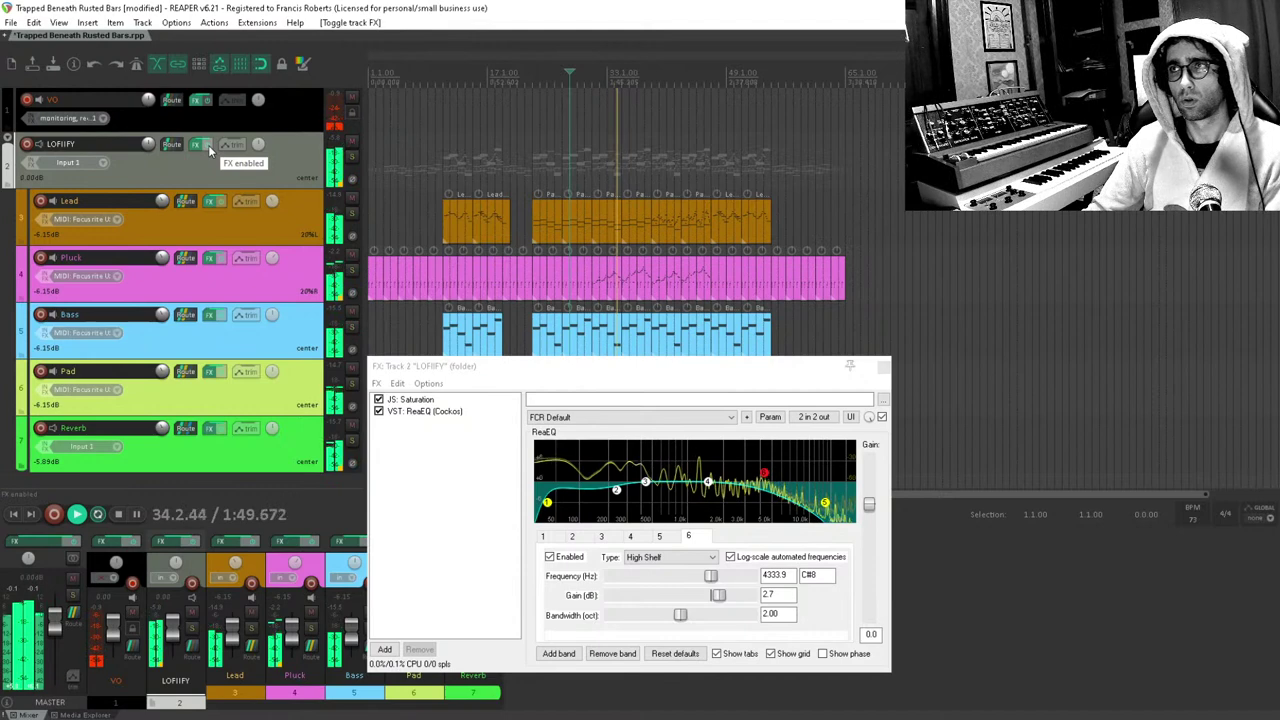
pyautogui.click(208, 145)
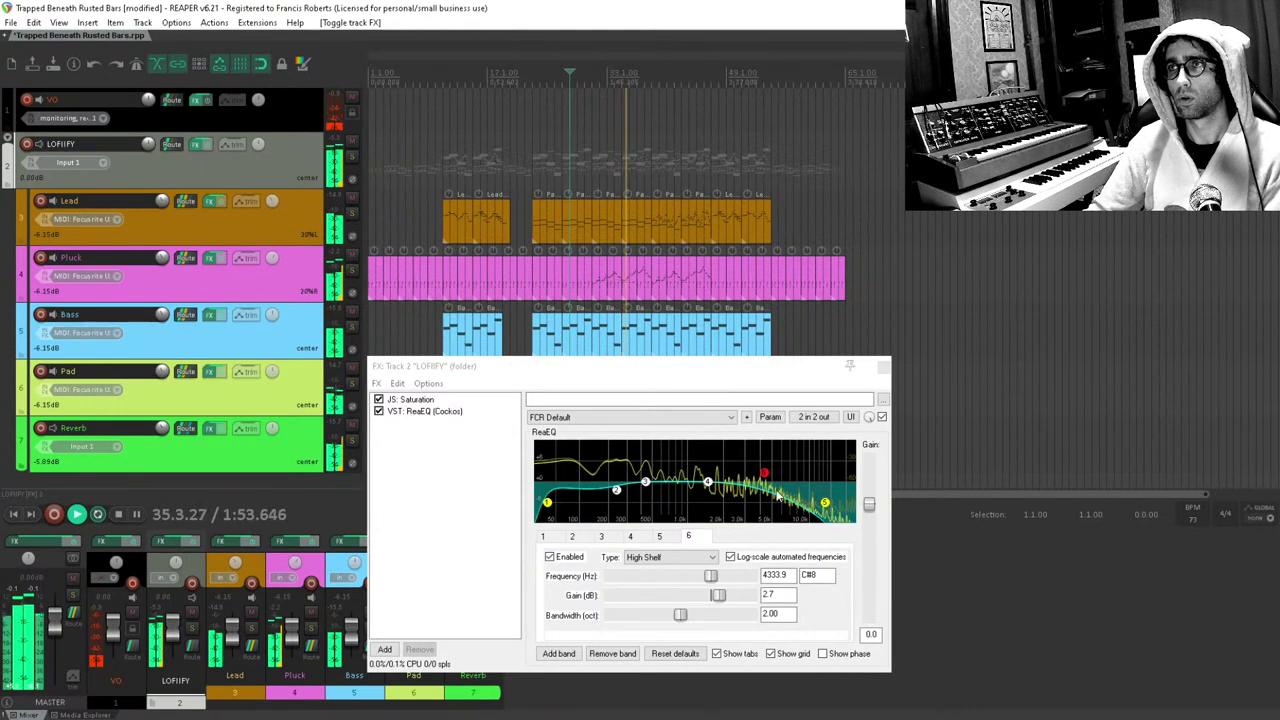
# Set ReaEQ's low-pass band to 5080.7 Hz with a bandwidth of 2.14 octaves.
pyautogui.click(825, 501)
pyautogui.moveTo(720, 614); pyautogui.dragTo(686, 621)
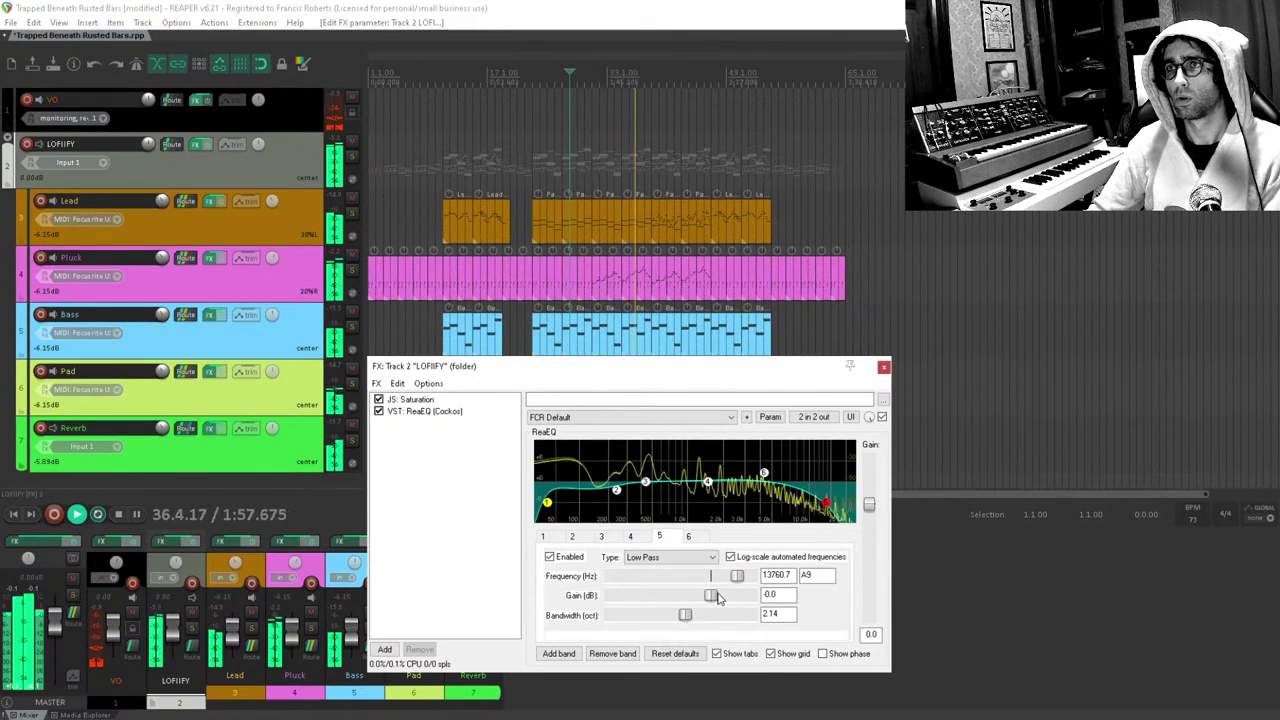
pyautogui.moveTo(736, 586); pyautogui.dragTo(711, 601)
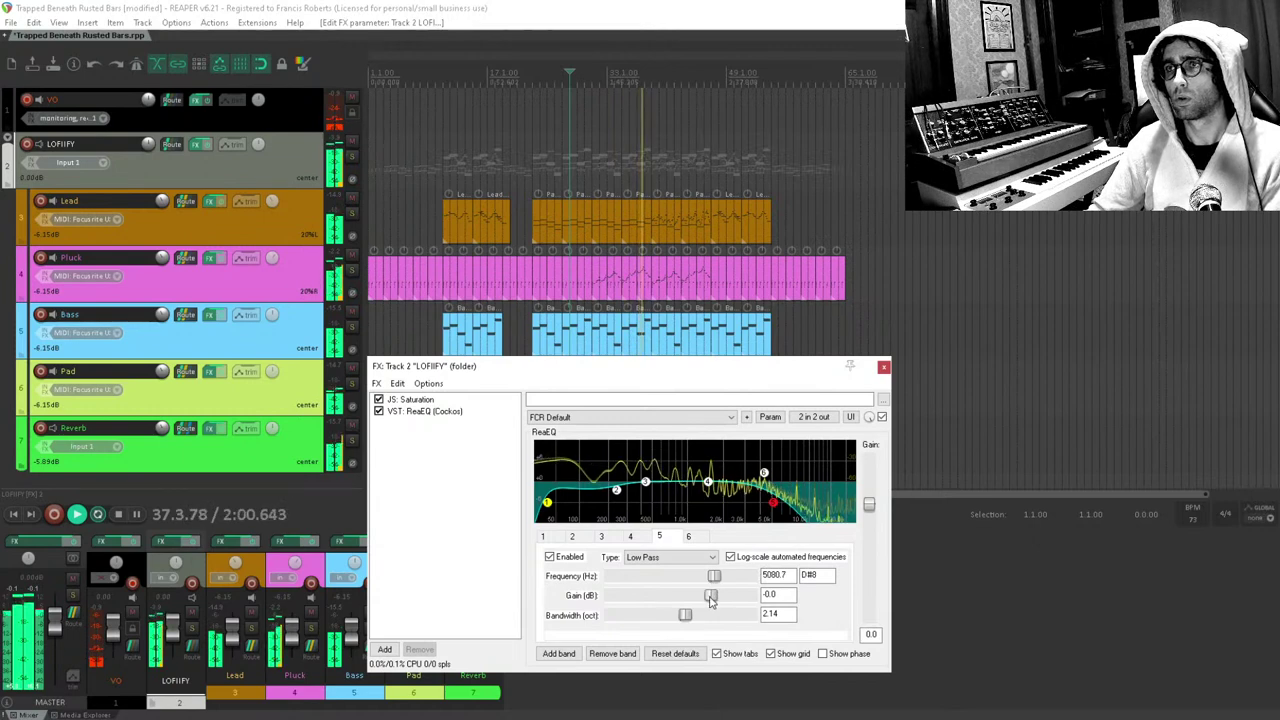
# Compare the mix with ReaEQ bypassed and enabled, close the LOFIIFY effects chain and stop playback.
pyautogui.click(379, 413)
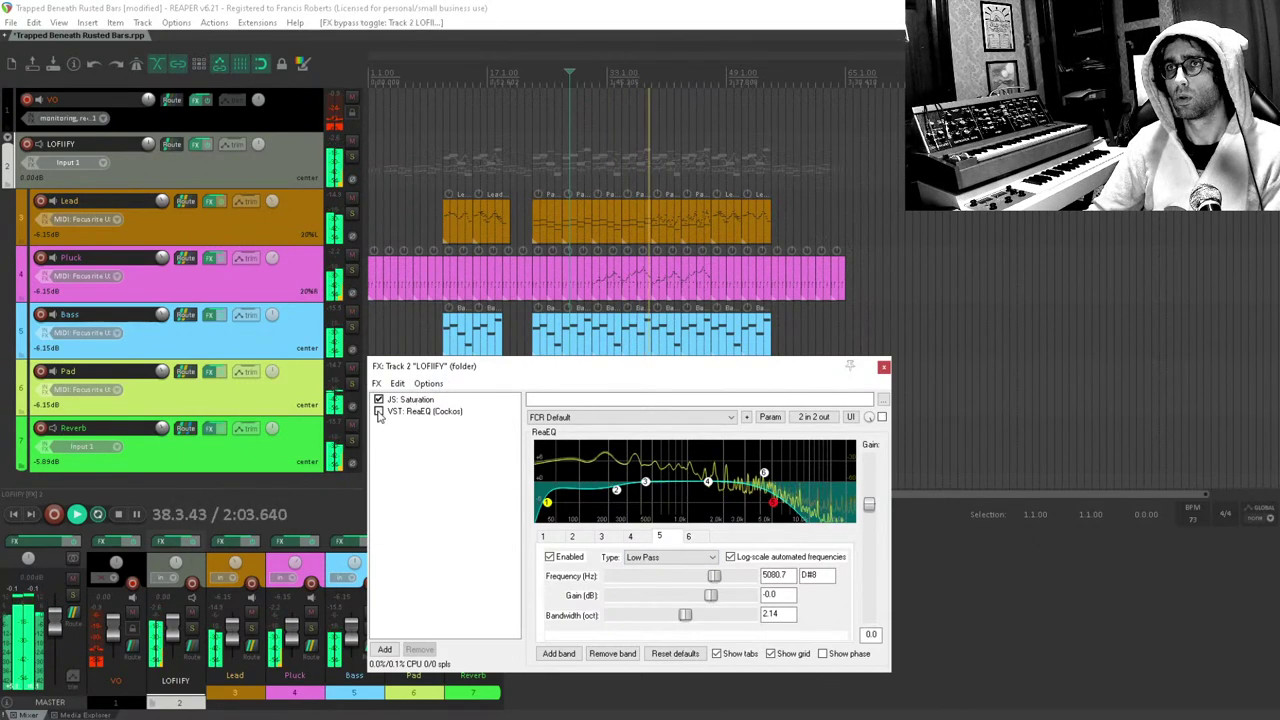
pyautogui.click(379, 412)
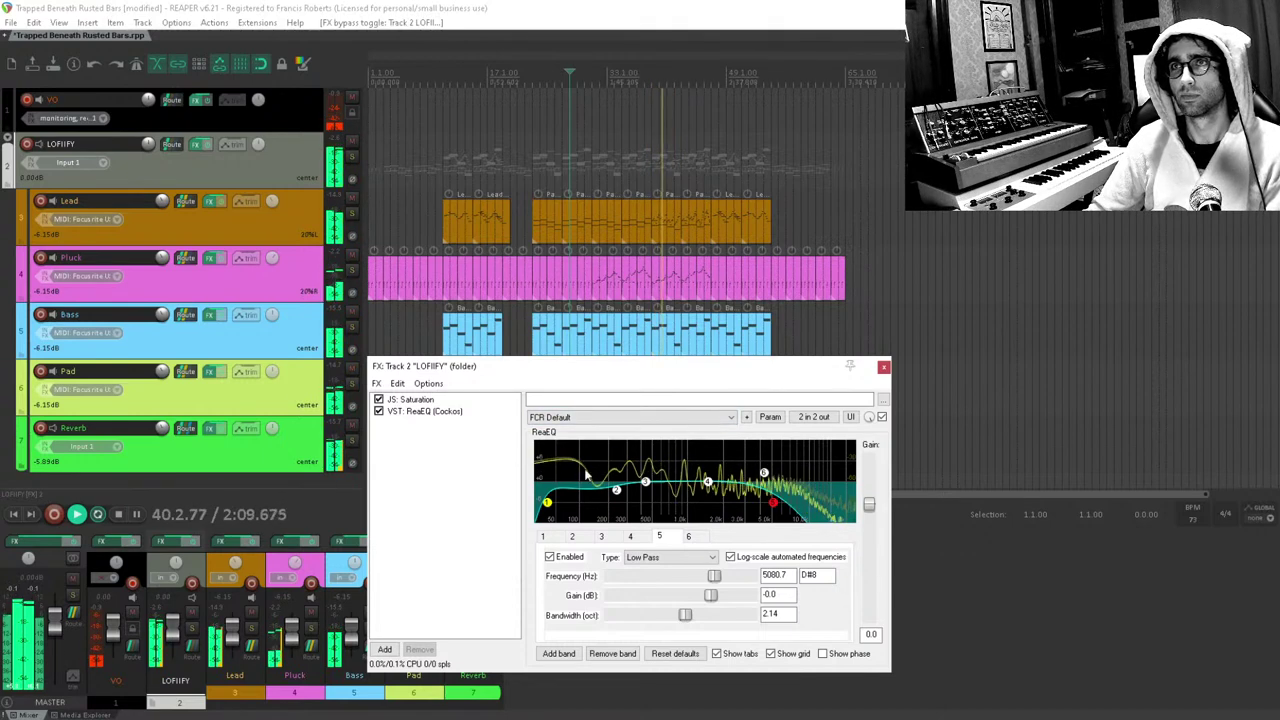
pyautogui.scroll(-1, 737, 277)
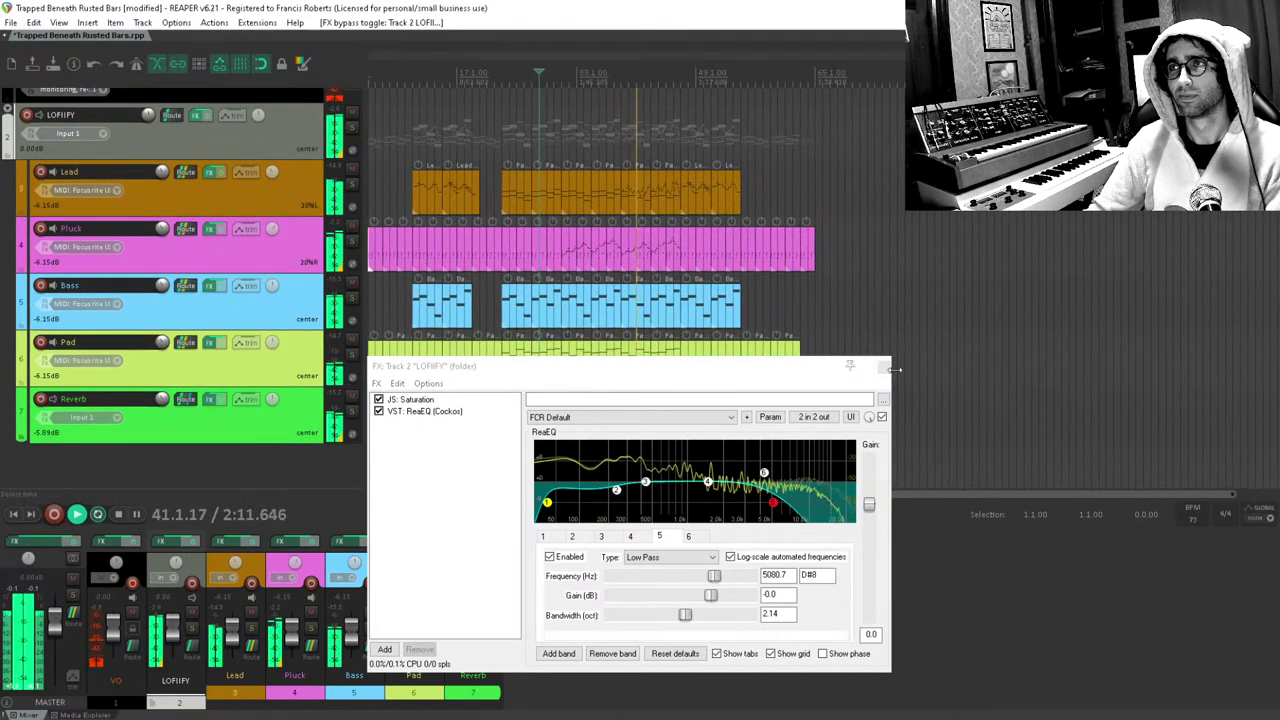
pyautogui.click(884, 367)
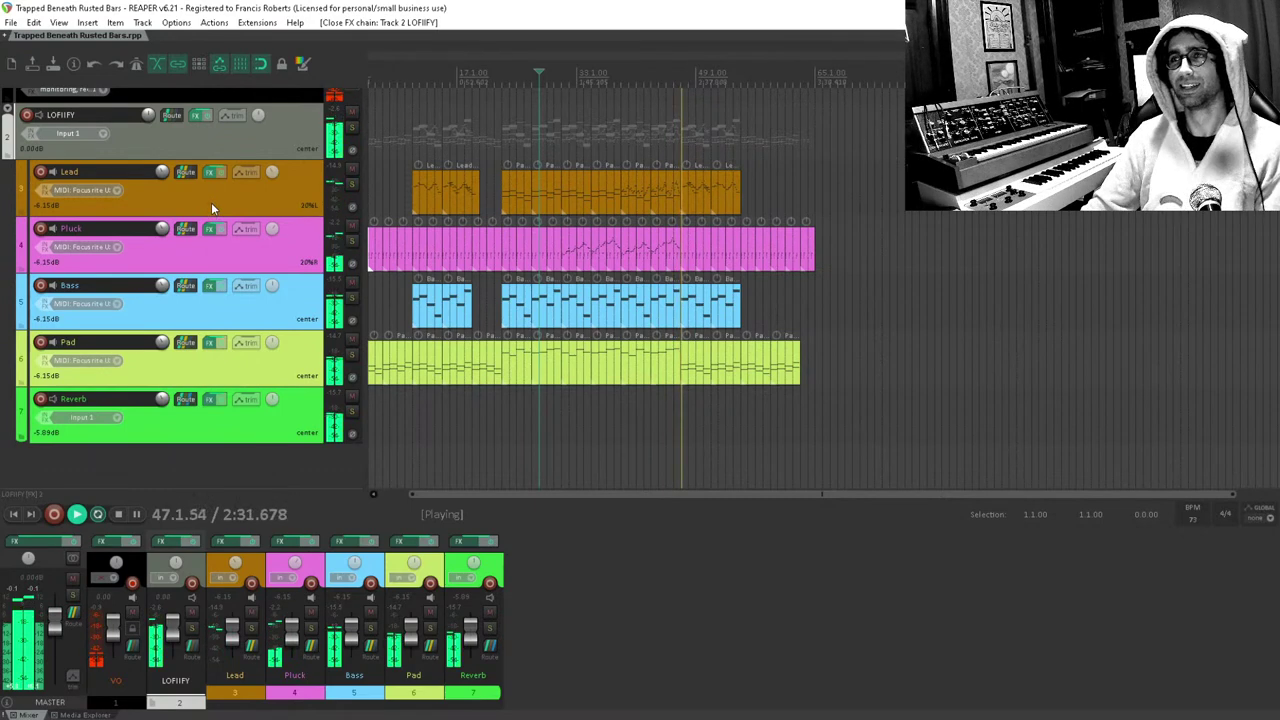
pyautogui.press('space')
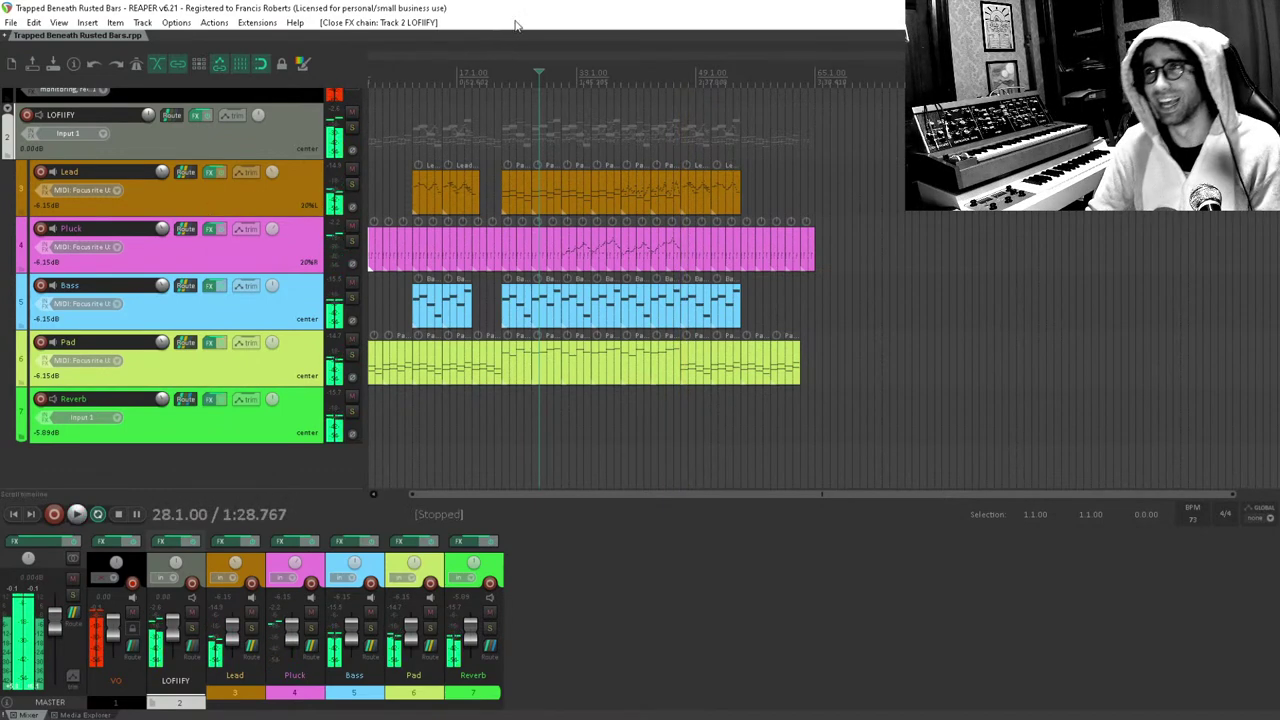